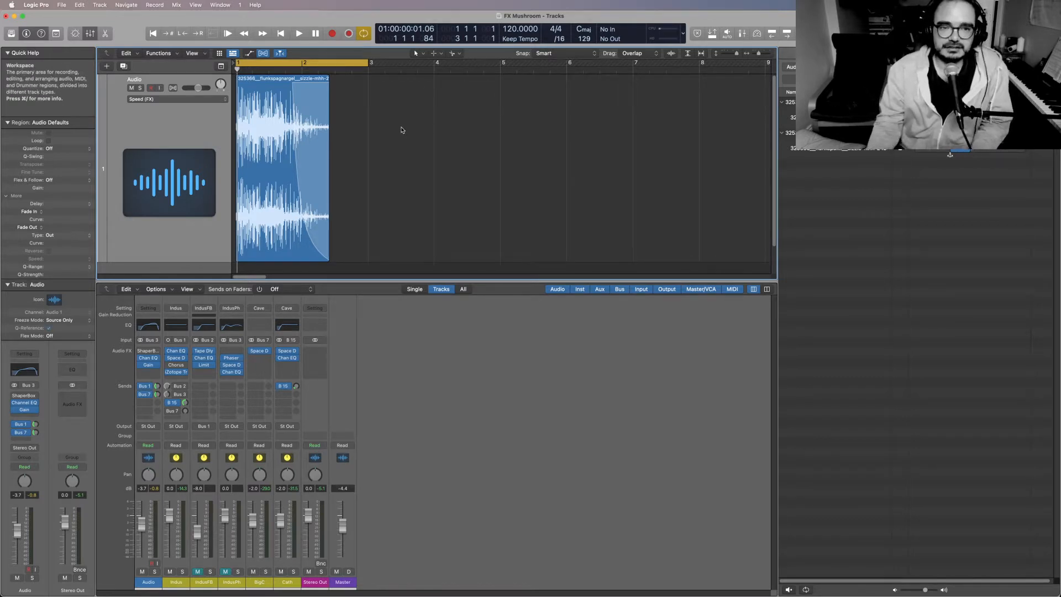
Play the existing audio region through its effects chain and stop playback in bar 2
{"action": "key", "text": "space"}
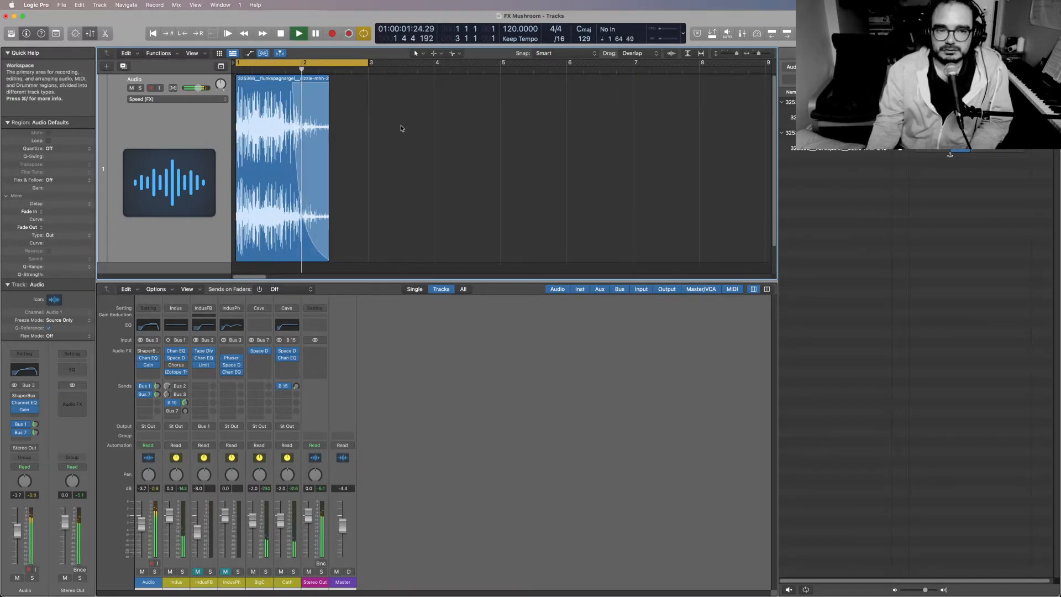
{"action": "key", "text": "space"}
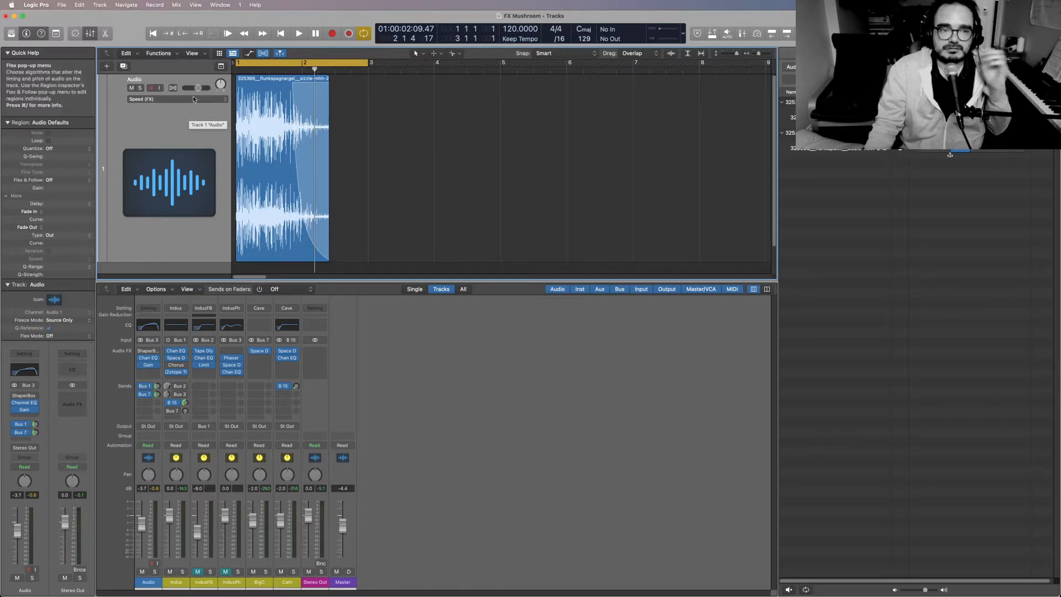
Save the project under the new name FX Acorn in the Geisterland folder
{"action": "left_click", "coordinate": [61, 5]}
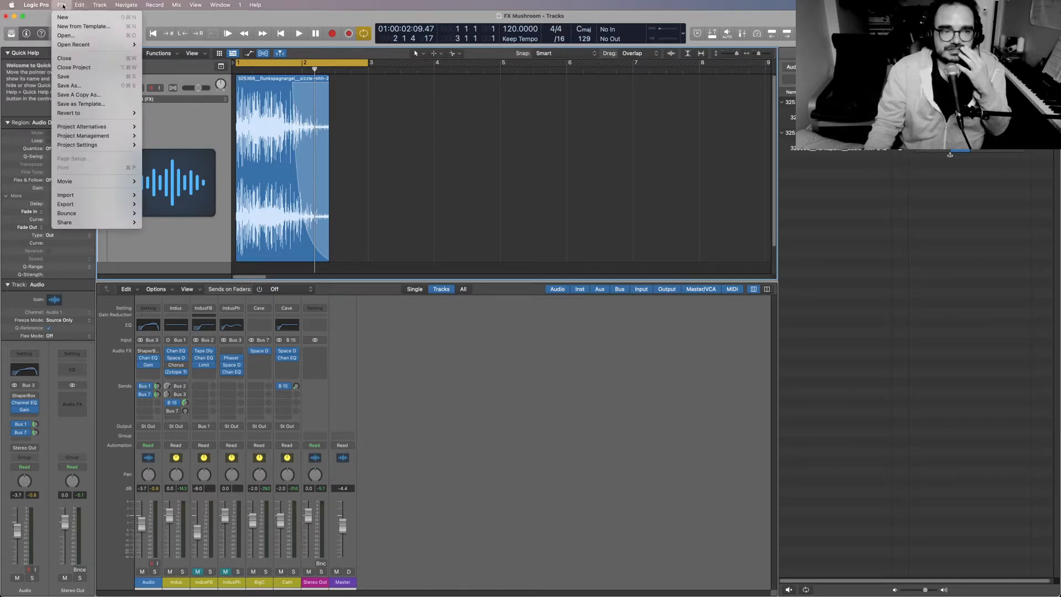
{"action": "left_click", "coordinate": [105, 86]}
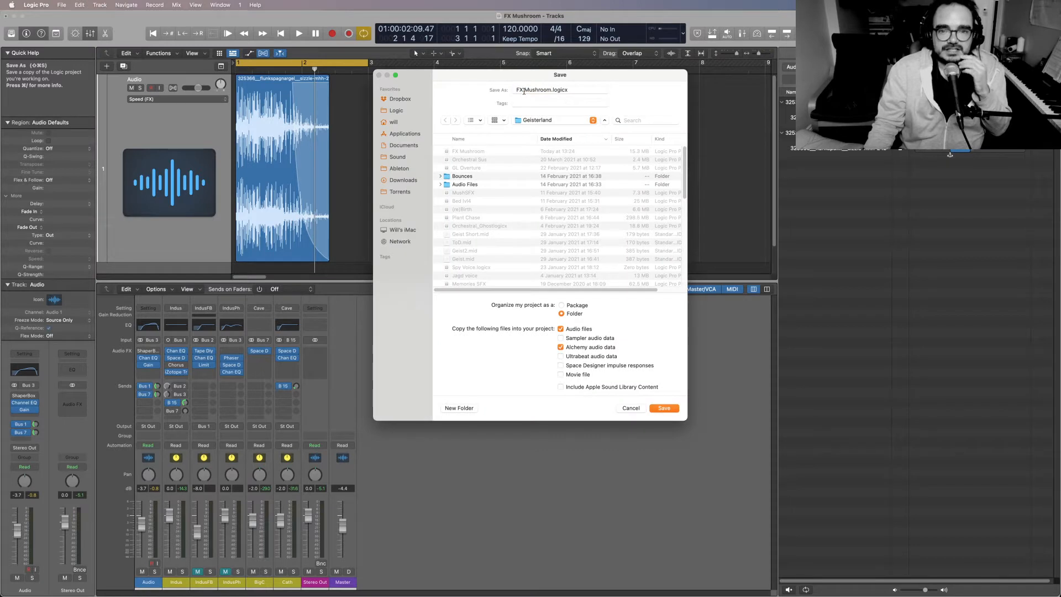
{"action": "left_click_drag", "start_coordinate": [522, 94], "coordinate": [614, 90]}
{"action": "type", "text": "Acor"}
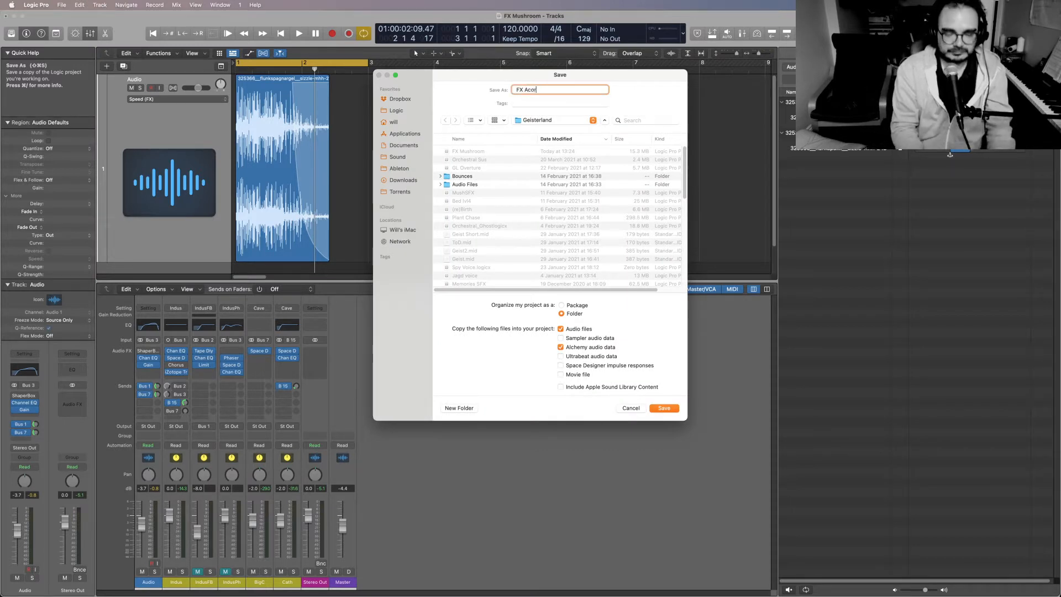
{"action": "type", "text": "n"}
{"action": "key", "text": "Return"}
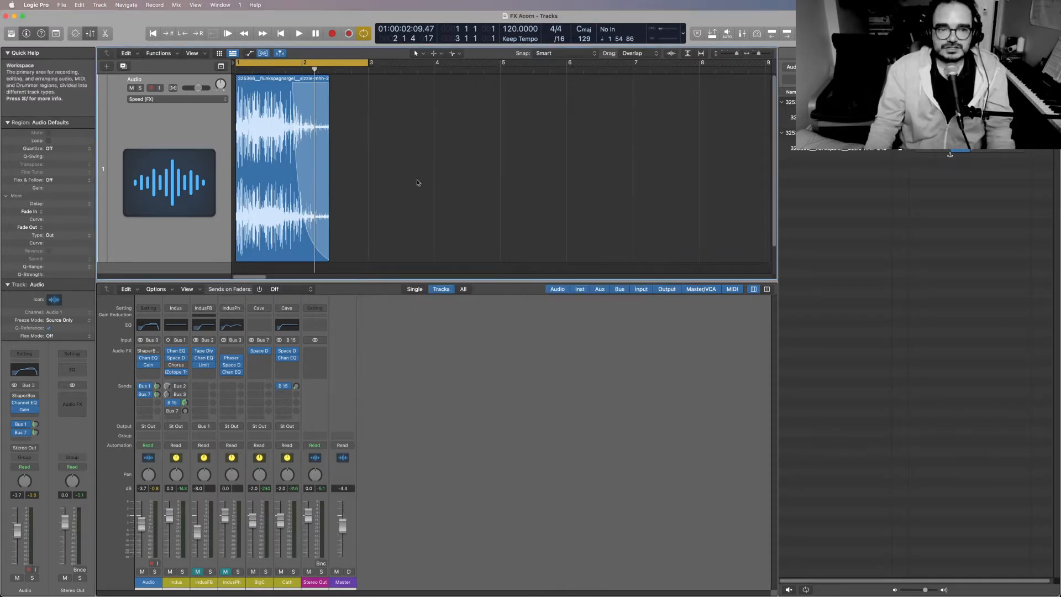
Delete the audio region from the track and remove all its audio files from the project audio list
{"action": "left_click", "coordinate": [295, 135]}
{"action": "key", "text": "Delete"}
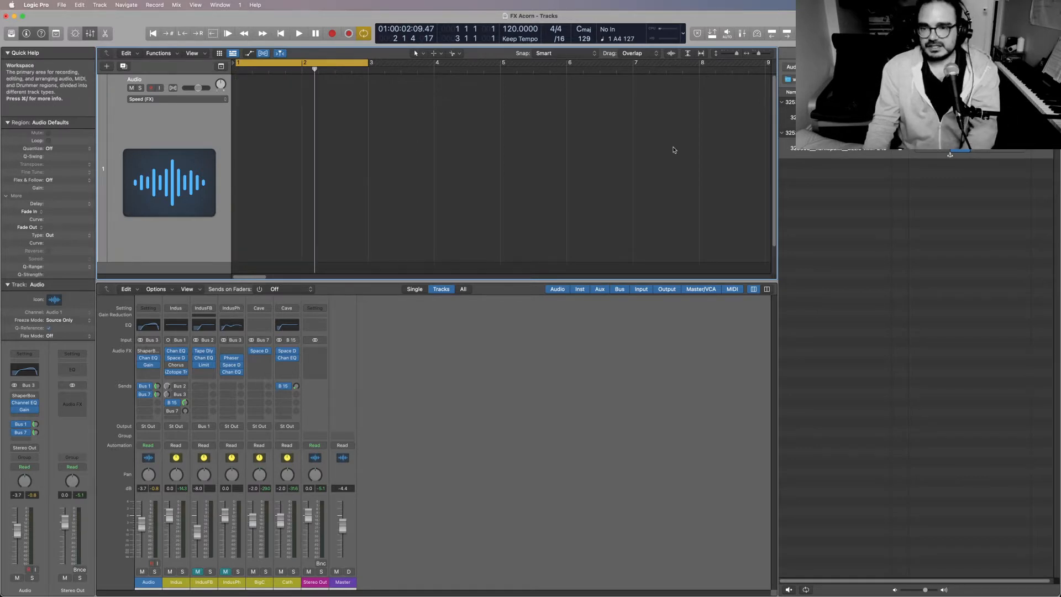
{"action": "left_click", "coordinate": [850, 103]}
{"action": "left_click", "coordinate": [849, 133], "text": "shift"}
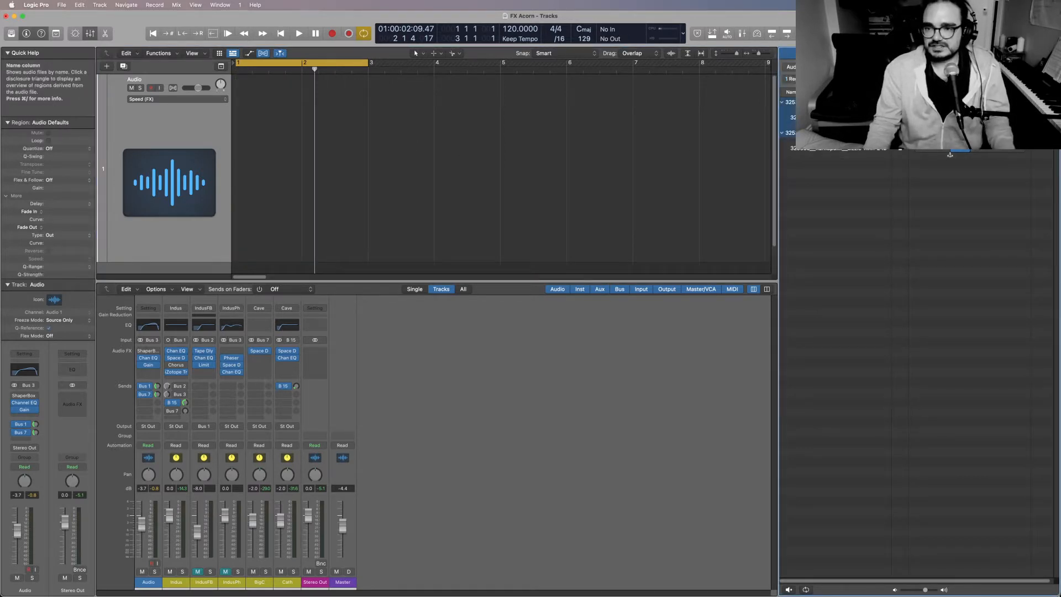
{"action": "right_click", "coordinate": [848, 104]}
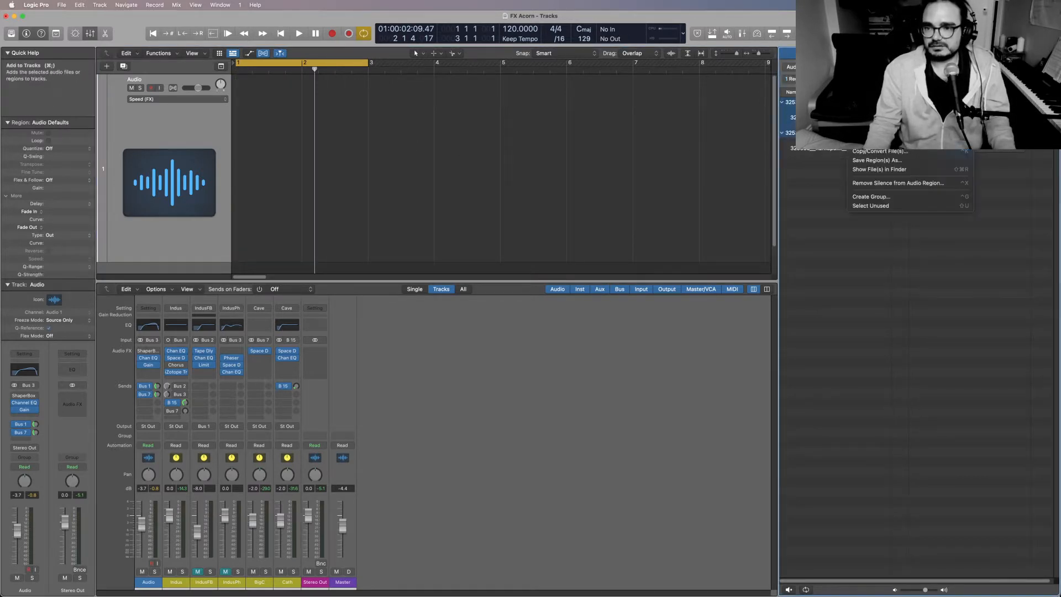
{"action": "left_click", "coordinate": [823, 186]}
{"action": "key", "text": "Delete"}
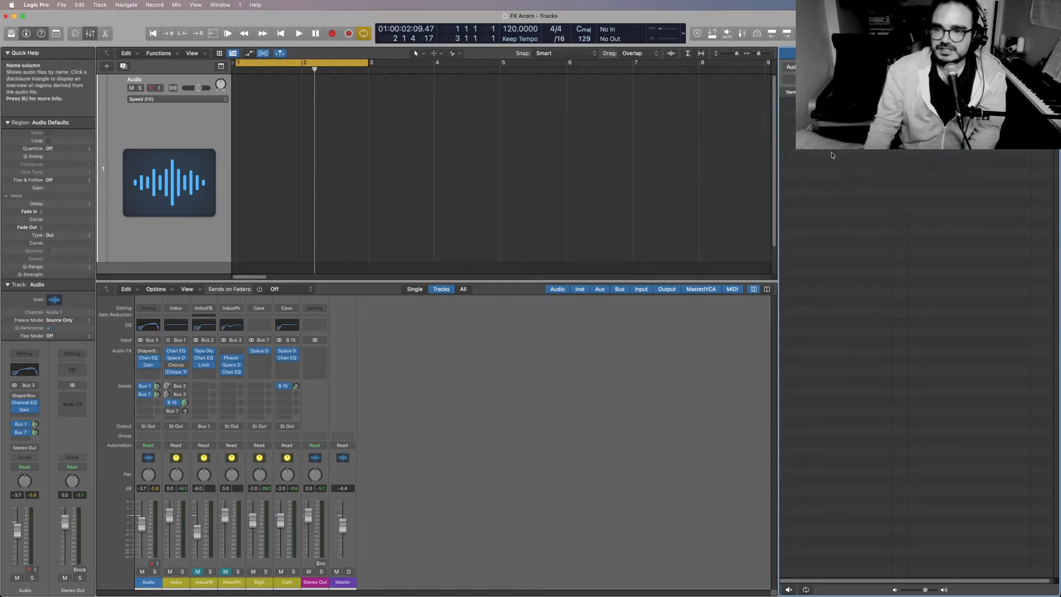
Replace the Audio track with one new software instrument track using an empty channel strip, with the Library hidden
{"action": "left_click", "coordinate": [189, 127]}
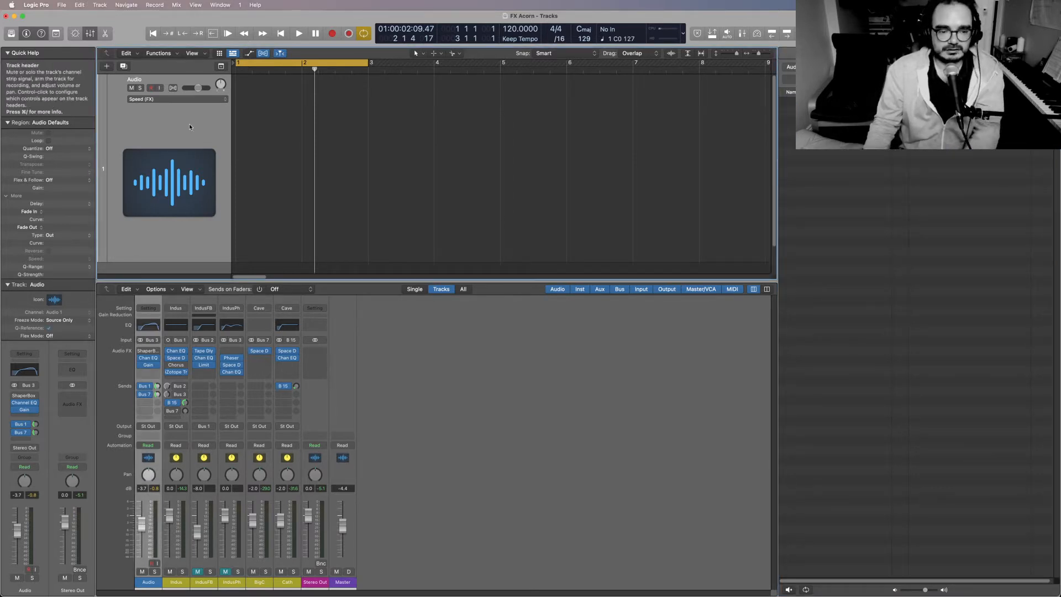
{"action": "scroll", "coordinate": [346, 170], "scroll_direction": "down", "scroll_amount": 3}
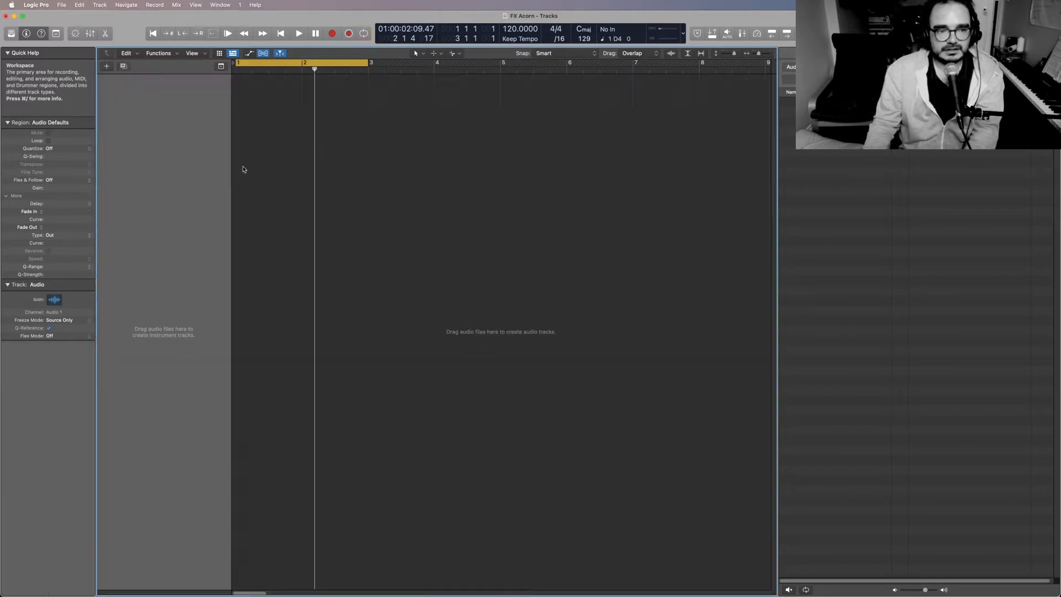
{"action": "key", "text": "alt+super+n"}
{"action": "left_click", "coordinate": [433, 255]}
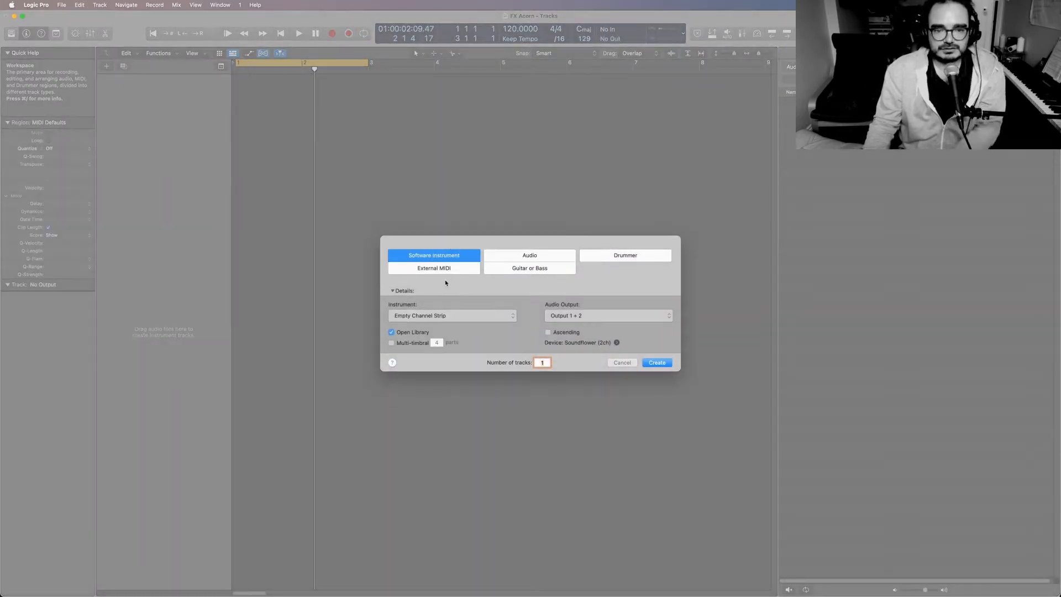
{"action": "left_click", "coordinate": [666, 364]}
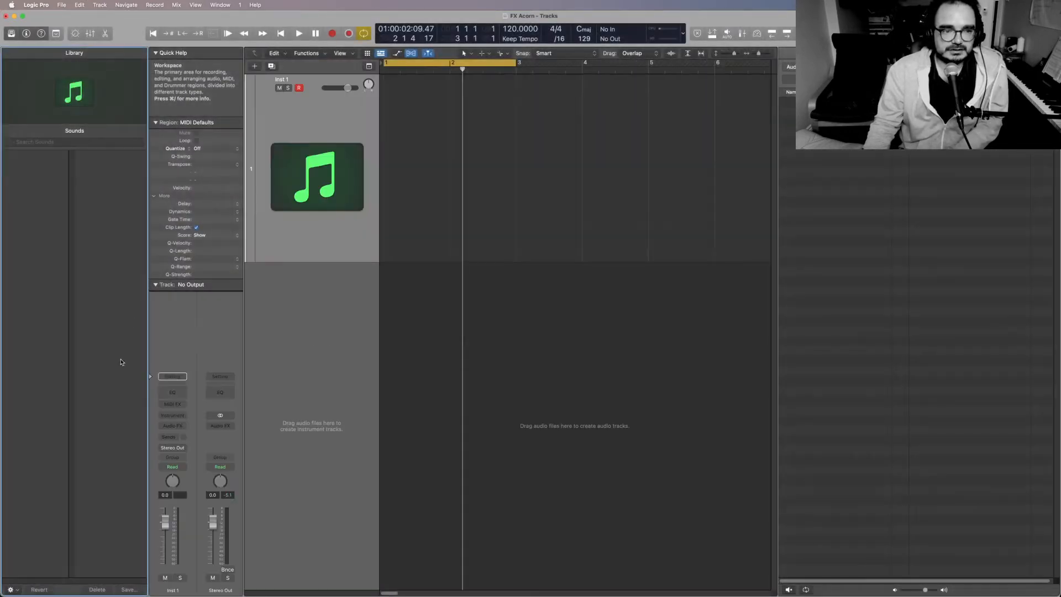
{"action": "key", "text": "y"}
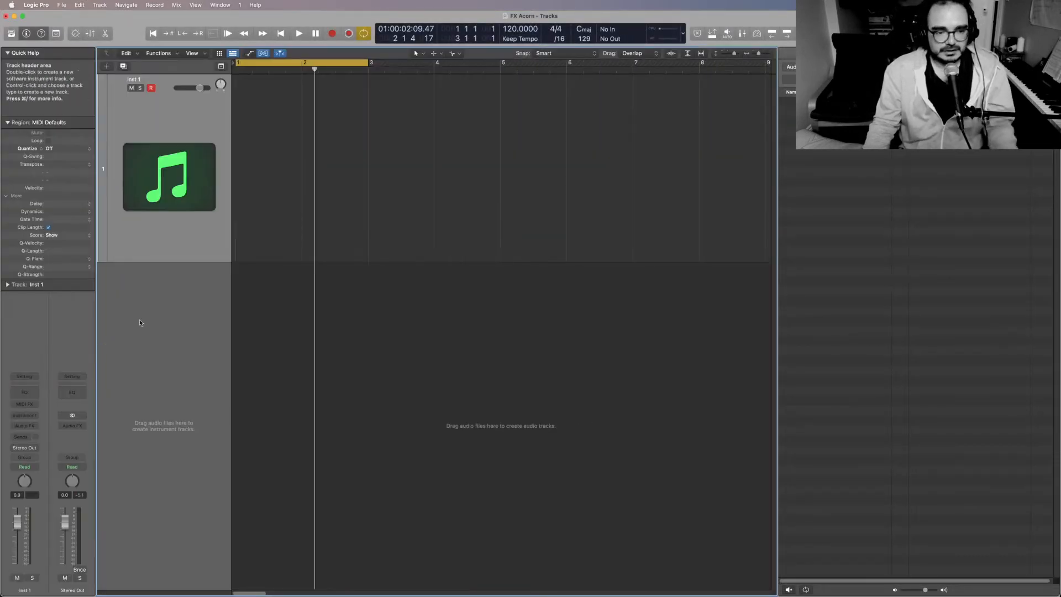
Load Cherry Audio's Voltage Modular FX, from the AU MIDI-controlled effects, as the stereo instrument on the new track
{"action": "left_click", "coordinate": [35, 403]}
{"action": "left_click", "coordinate": [44, 336]}
{"action": "left_click", "coordinate": [28, 415]}
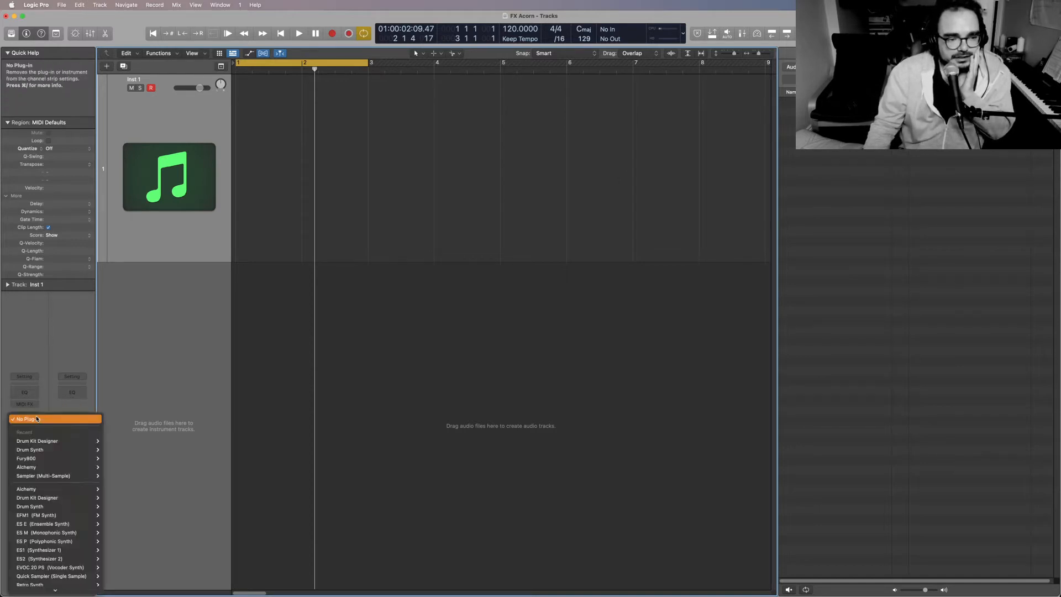
{"action": "mouse_move", "coordinate": [72, 593]}
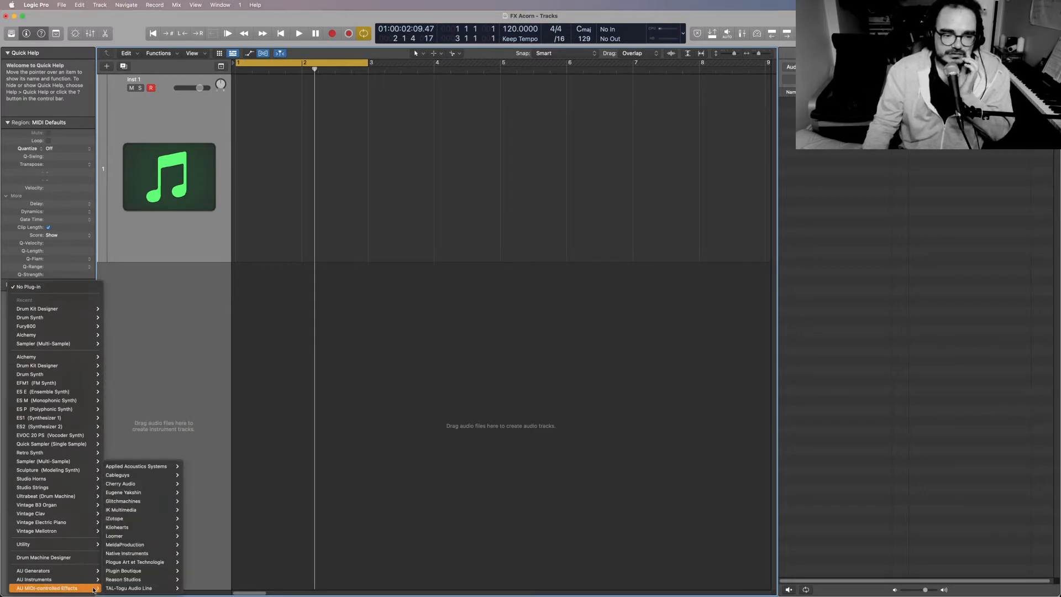
{"action": "mouse_move", "coordinate": [174, 483]}
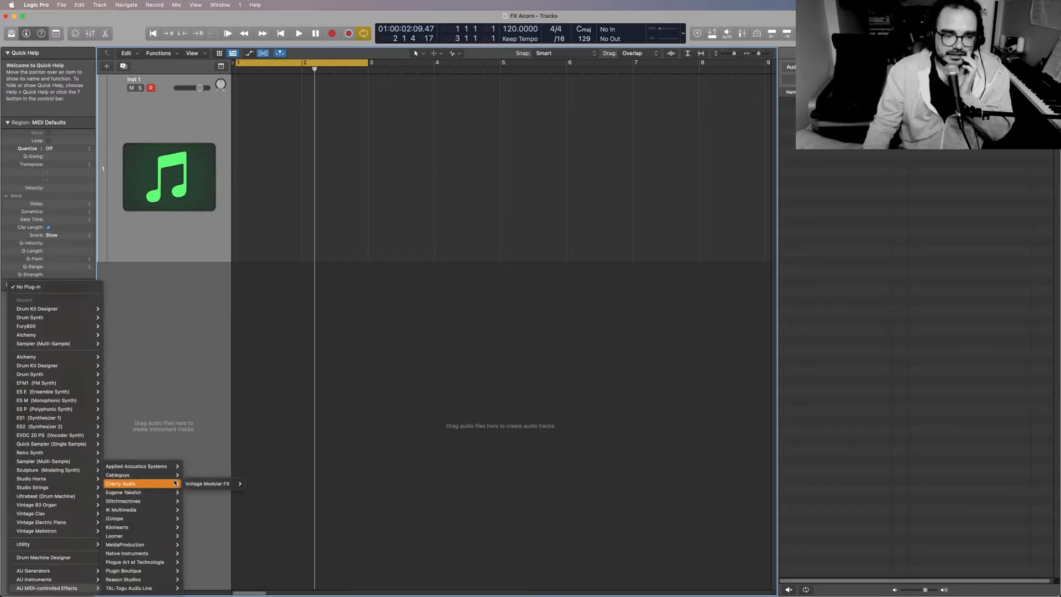
{"action": "mouse_move", "coordinate": [220, 484]}
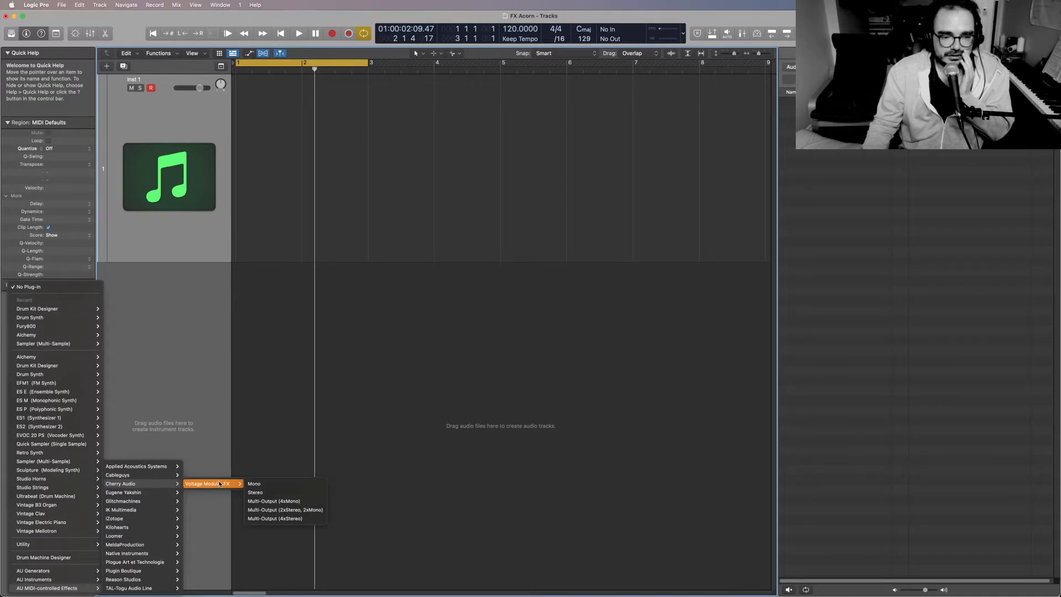
{"action": "left_click", "coordinate": [256, 491]}
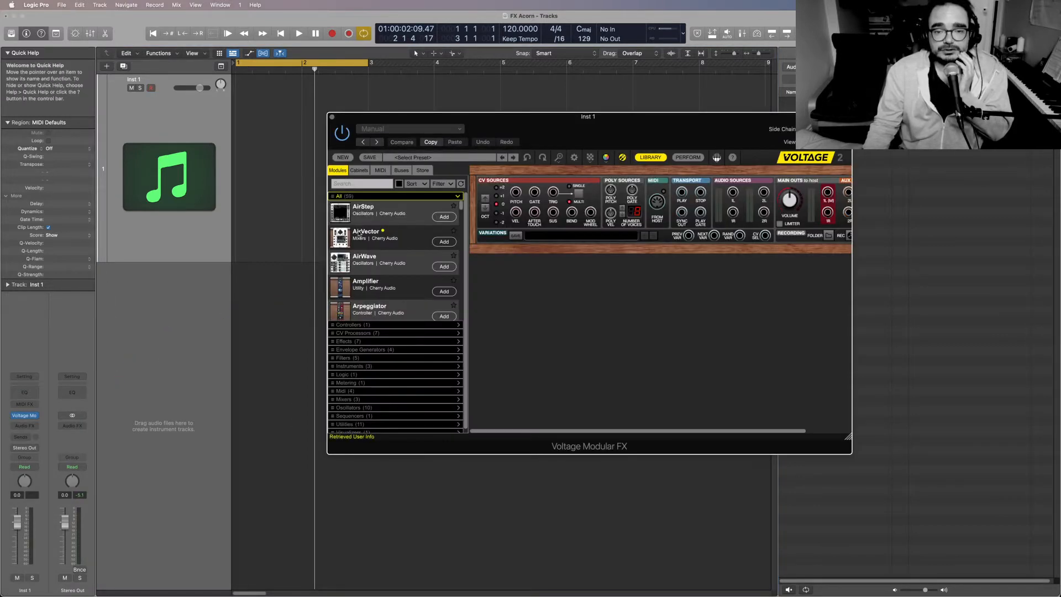
Hide the plug-in header and enlarge and reposition the Voltage Modular FX window so it fills most of the workspace
{"action": "left_click_drag", "start_coordinate": [520, 120], "coordinate": [324, 63]}
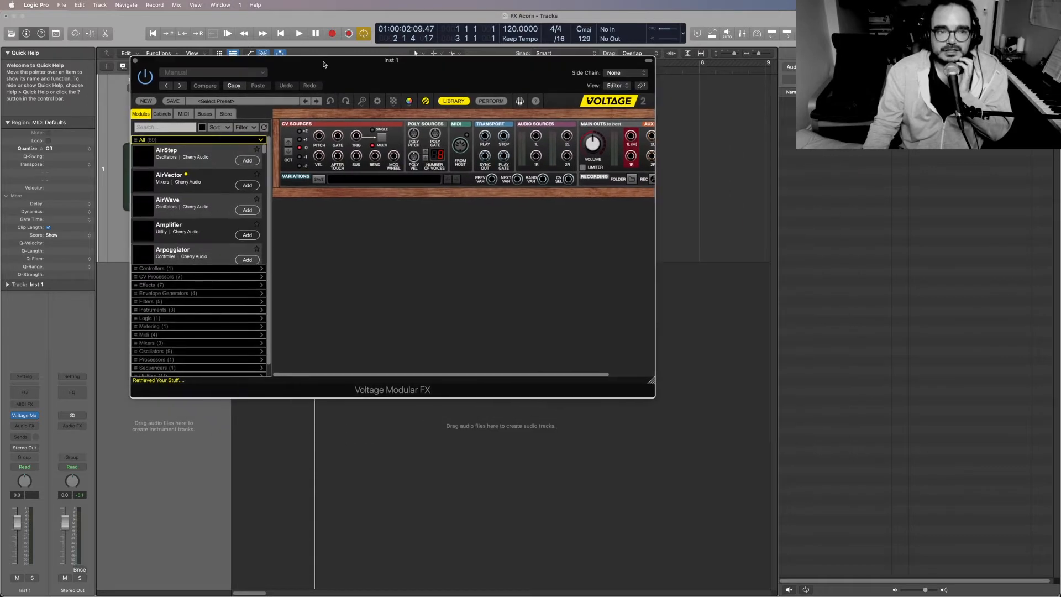
{"action": "double_click", "coordinate": [324, 62]}
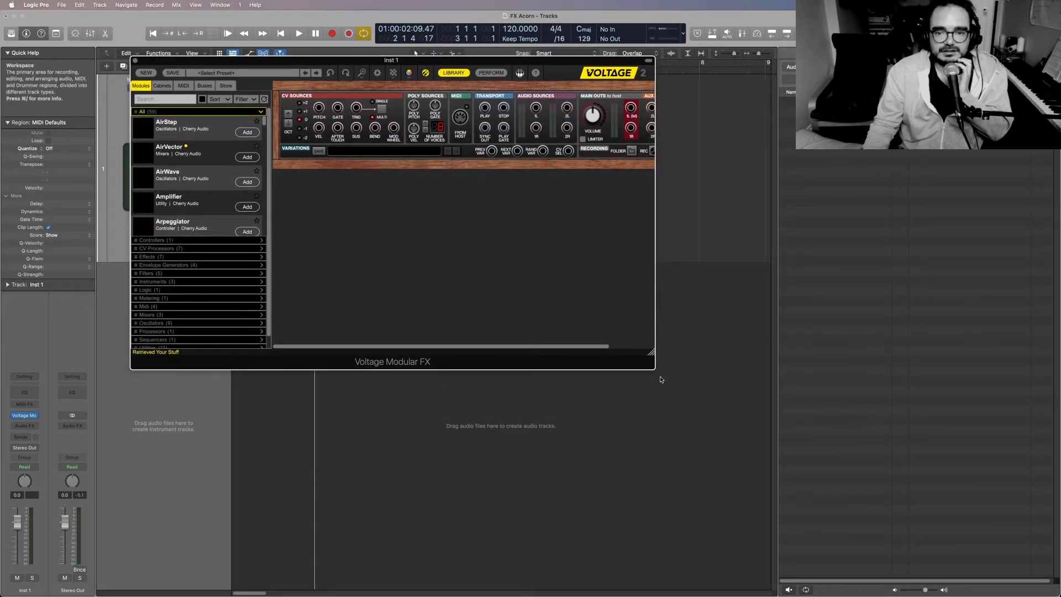
{"action": "left_click_drag", "start_coordinate": [654, 349], "coordinate": [1023, 593]}
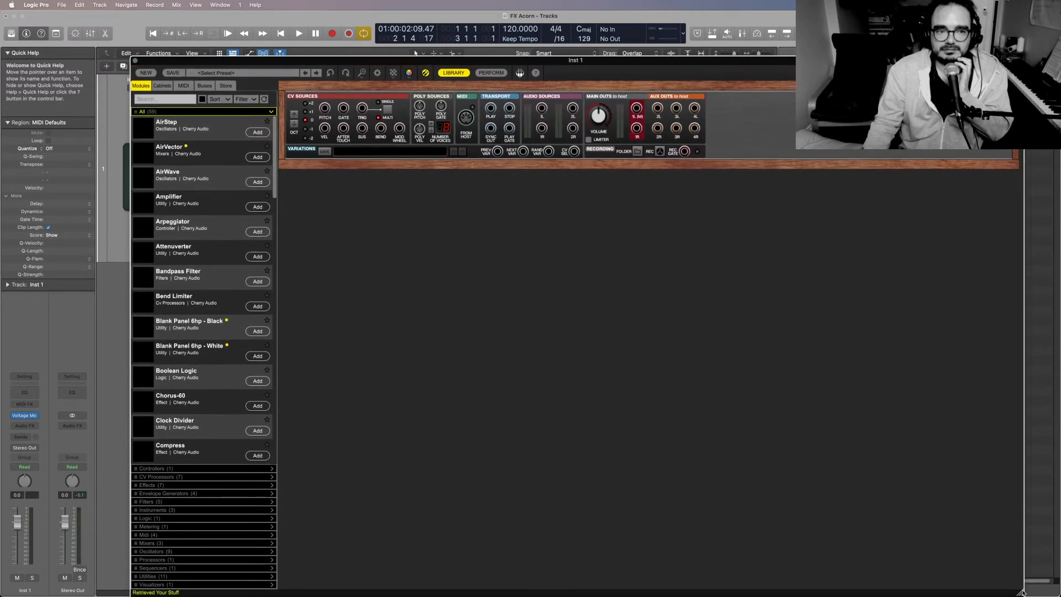
{"action": "left_click_drag", "start_coordinate": [583, 57], "coordinate": [516, 12]}
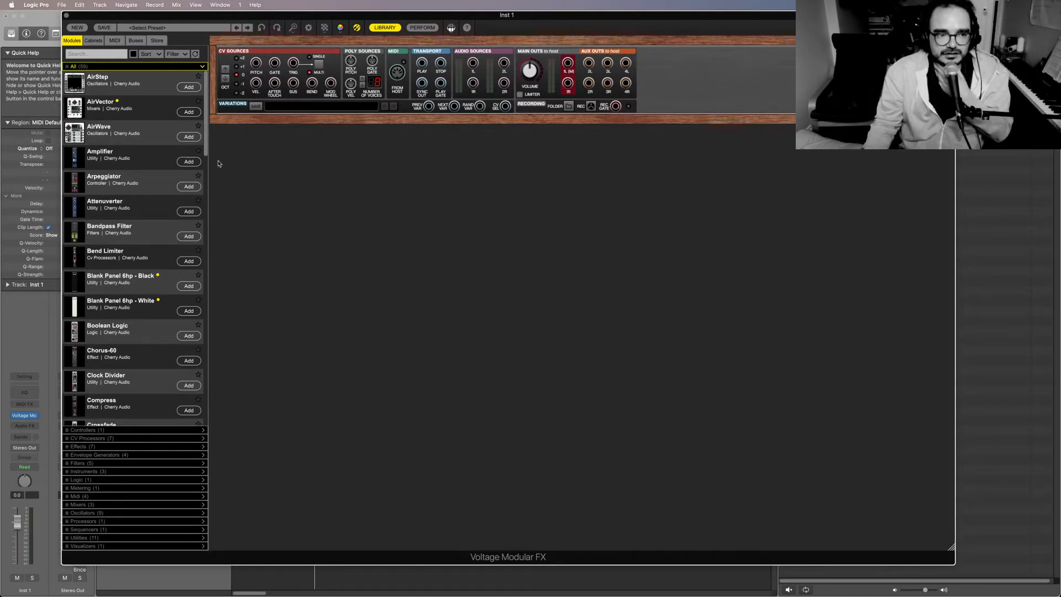
Add a Noise Generator module from the Oscillators category to the empty cabinet
{"action": "scroll", "coordinate": [103, 104], "scroll_direction": "down", "scroll_amount": 5}
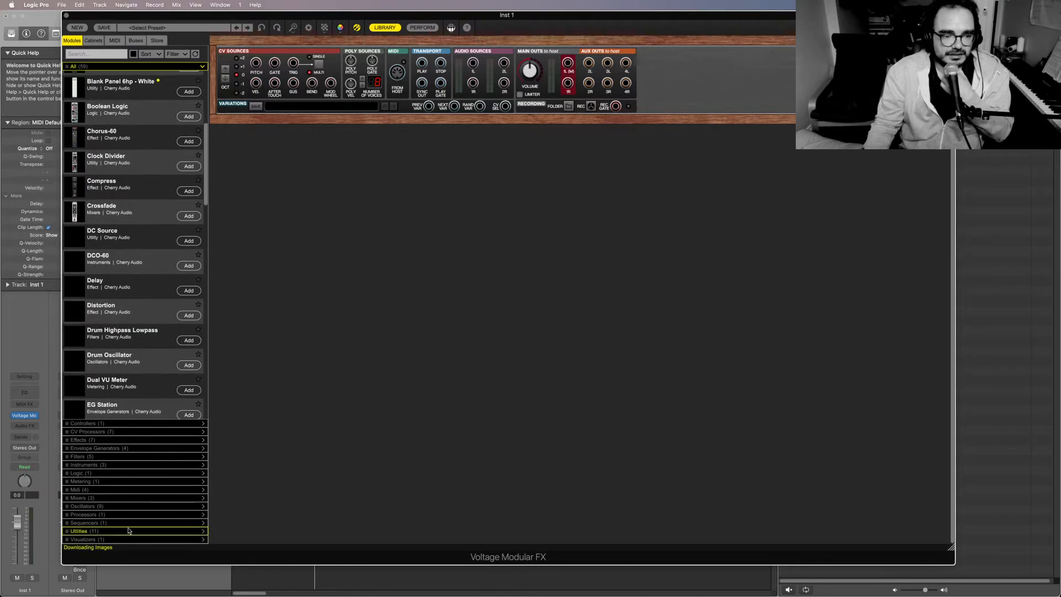
{"action": "left_click", "coordinate": [109, 507]}
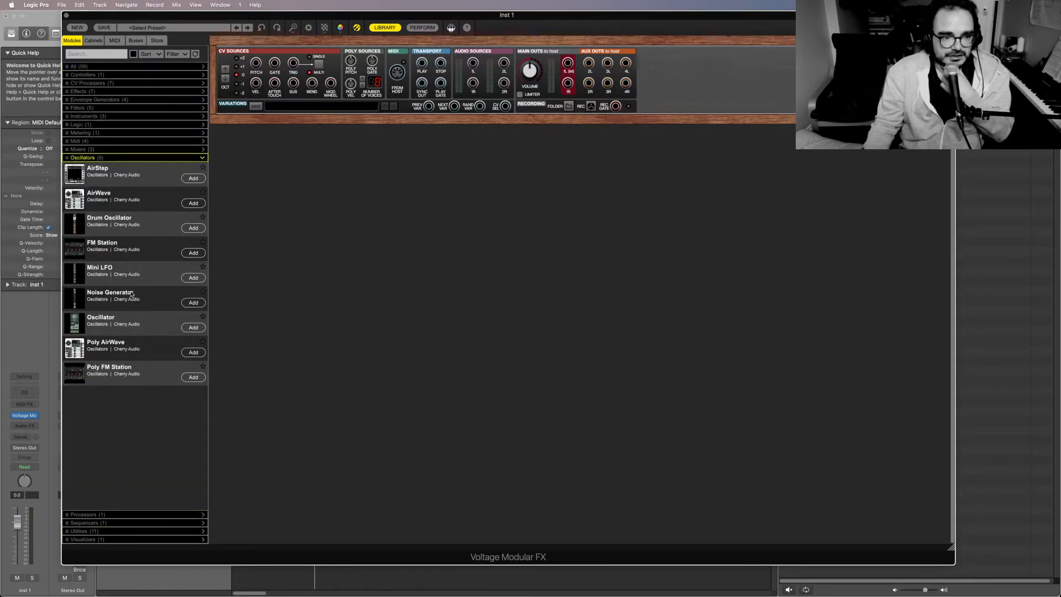
{"action": "left_click_drag", "start_coordinate": [117, 301], "coordinate": [279, 269]}
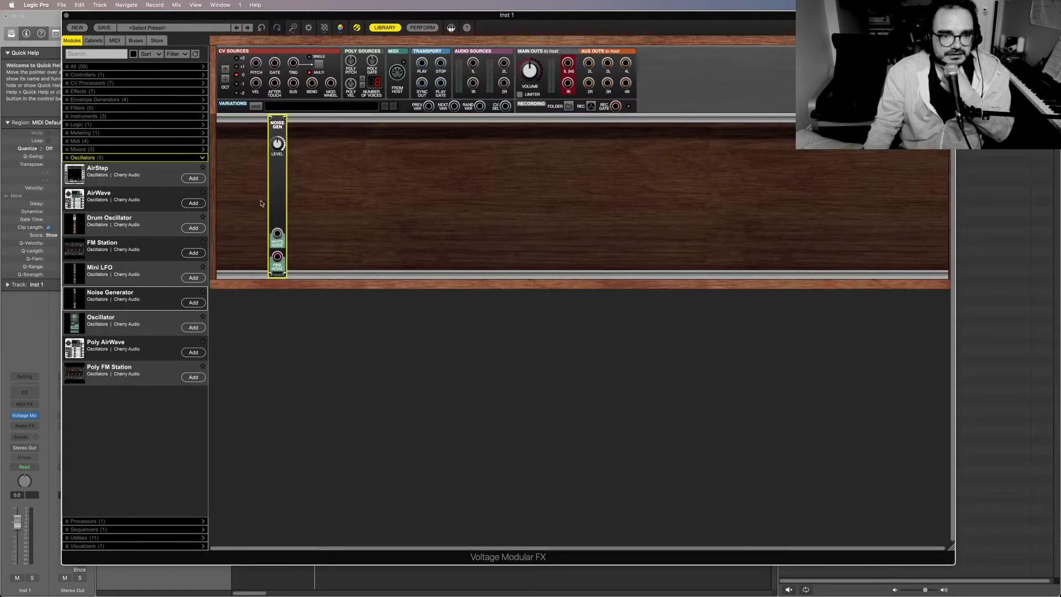
Audition the Noise Generator's white and pink noise outputs through main output 1L, and remove the patch cable
{"action": "left_click_drag", "start_coordinate": [277, 234], "coordinate": [564, 77]}
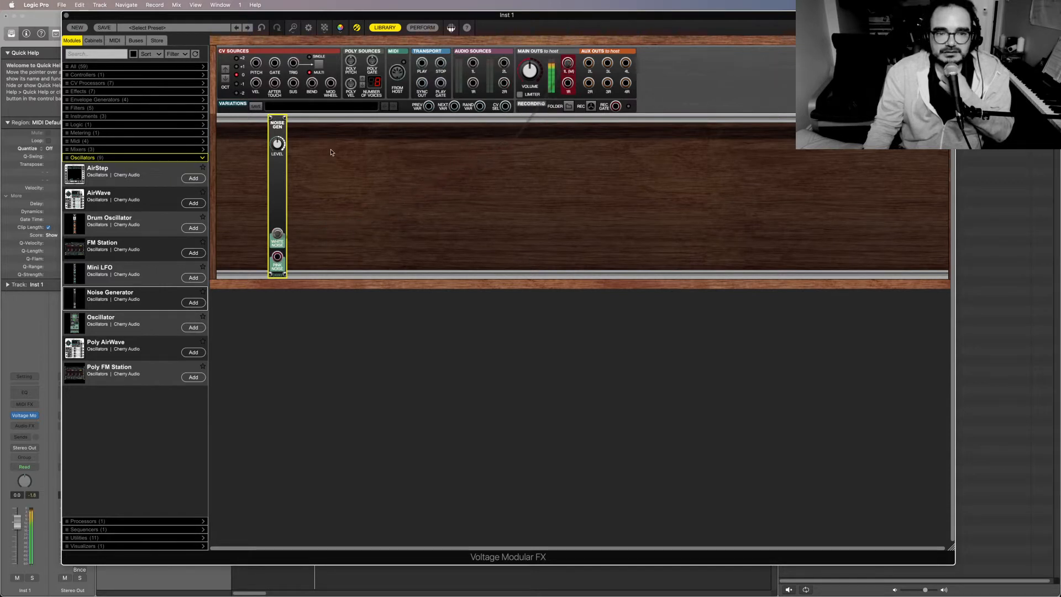
{"action": "left_click_drag", "start_coordinate": [277, 234], "coordinate": [567, 63]}
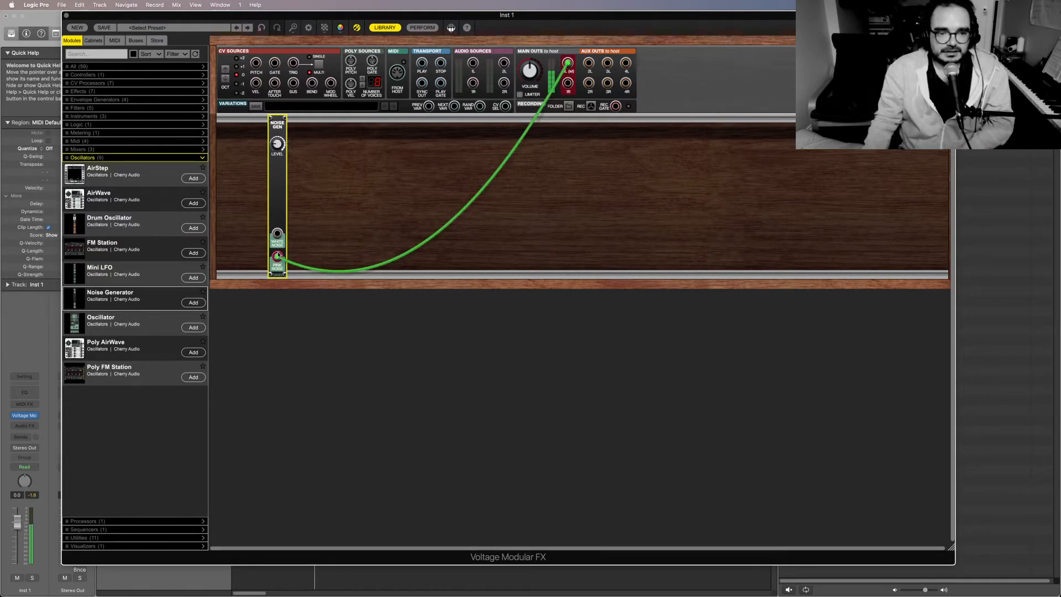
{"action": "left_click_drag", "start_coordinate": [277, 256], "coordinate": [373, 245]}
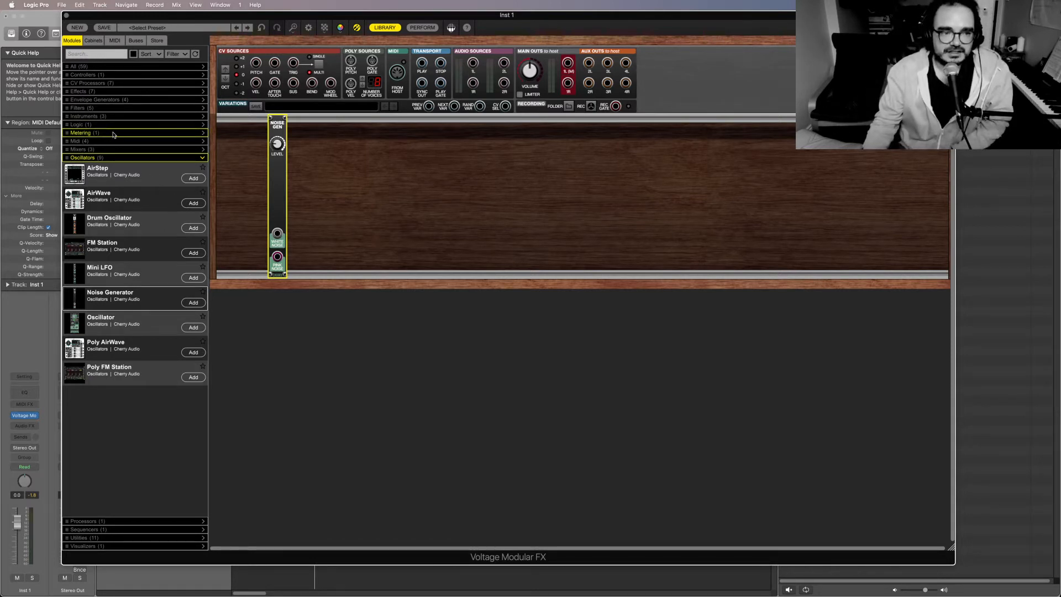
Add a Bandpass Filter beside the Noise Generator and place a Percussion EG module between the two
{"action": "left_click", "coordinate": [92, 109]}
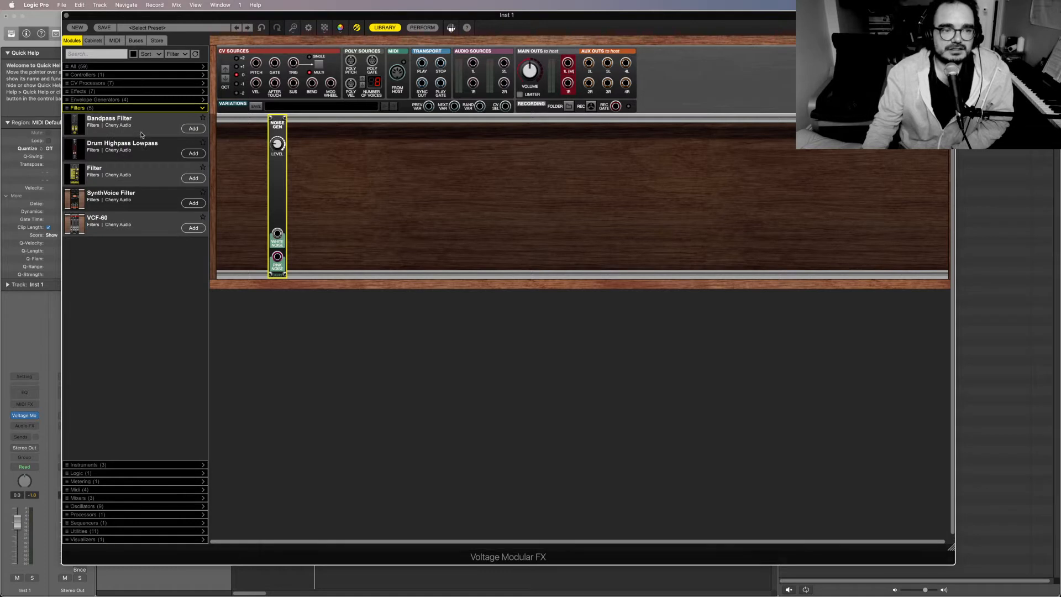
{"action": "left_click_drag", "start_coordinate": [136, 130], "coordinate": [364, 145]}
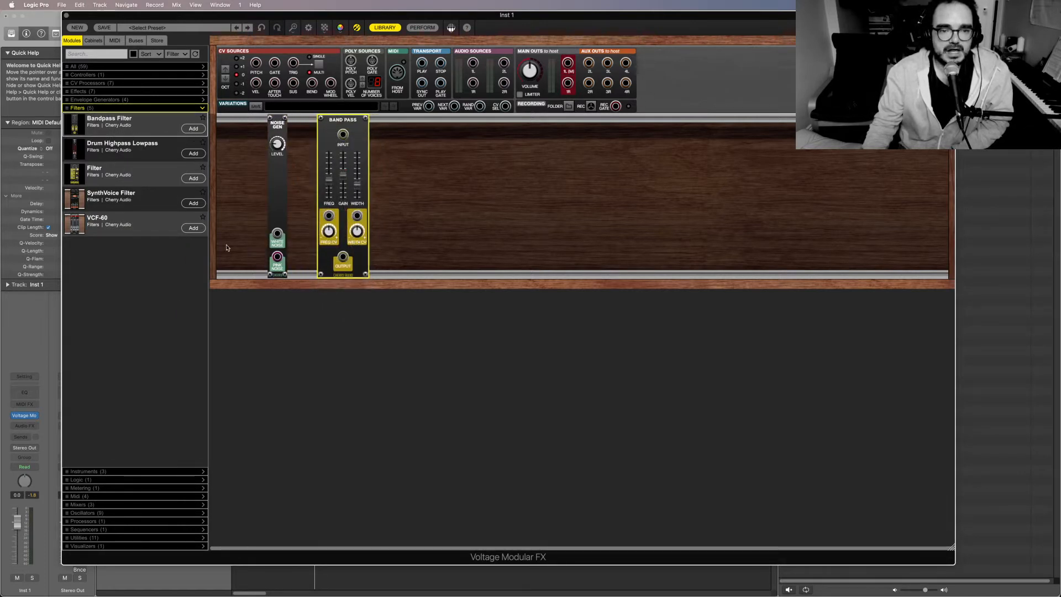
{"action": "left_click", "coordinate": [103, 100]}
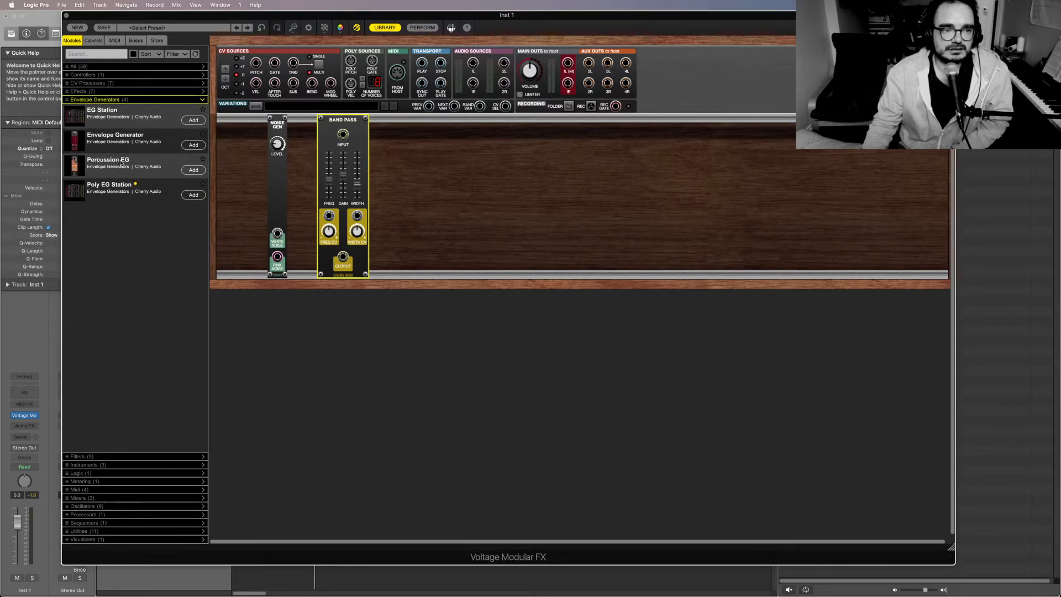
{"action": "left_click_drag", "start_coordinate": [121, 162], "coordinate": [339, 110]}
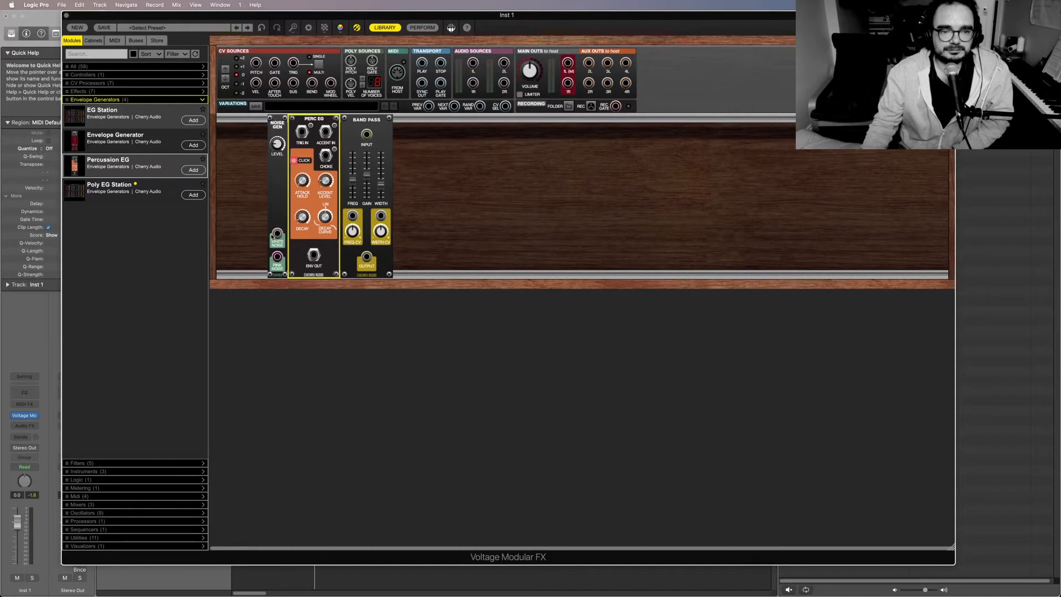
Patch the Noise Generator's white noise output into the Bandpass Filter's input
{"action": "left_click_drag", "start_coordinate": [277, 232], "coordinate": [366, 135]}
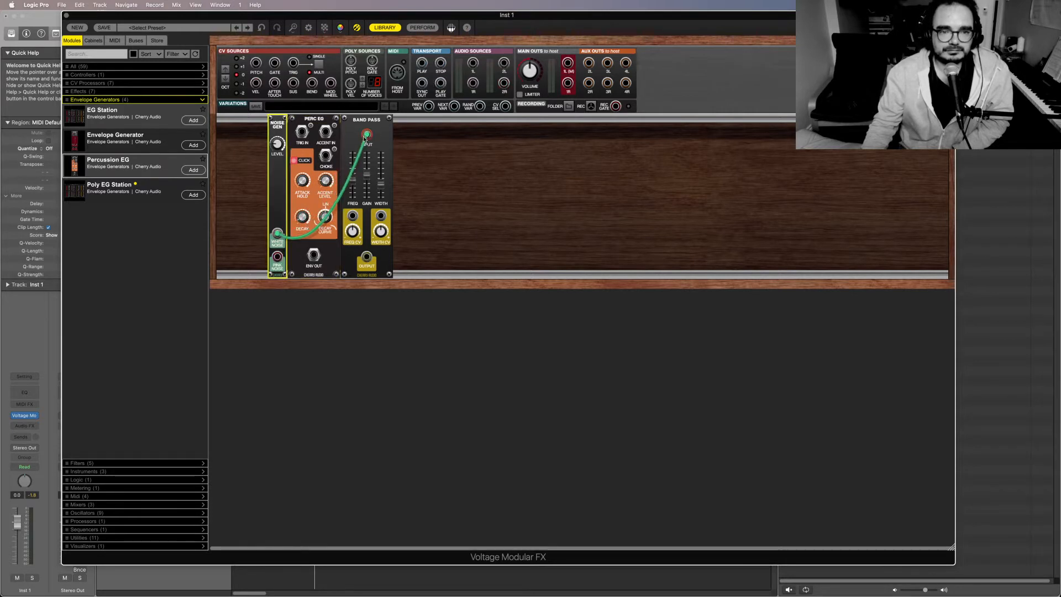
Patch the Trig CV source into the Percussion EG's trigger input, and open the QWERTY keyboard below the cabinet
{"action": "left_click", "coordinate": [302, 130]}
{"action": "left_click_drag", "start_coordinate": [302, 129], "coordinate": [294, 63]}
{"action": "left_click", "coordinate": [322, 65]}
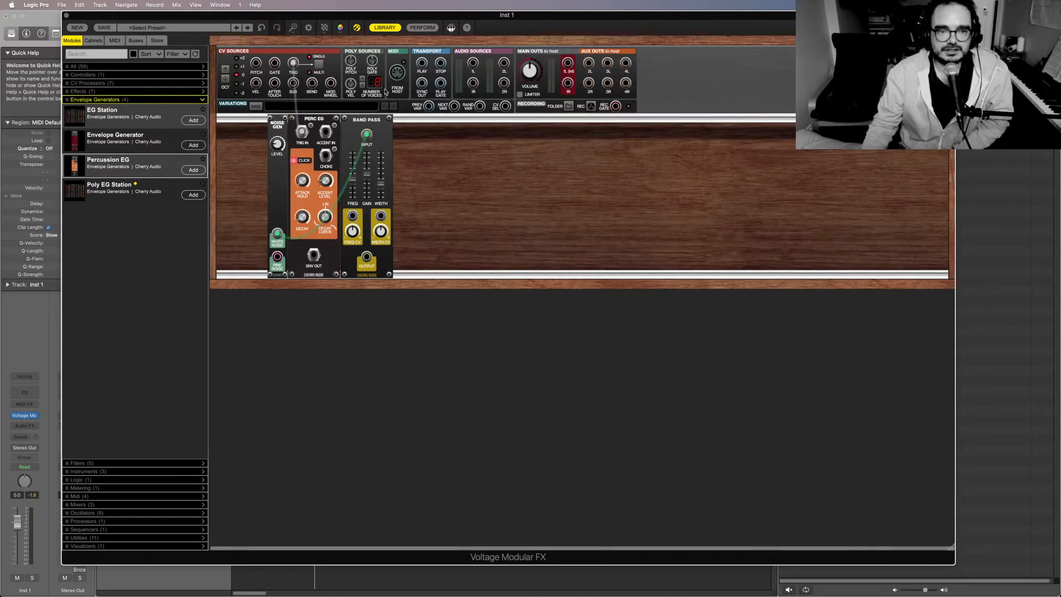
{"action": "left_click", "coordinate": [451, 28]}
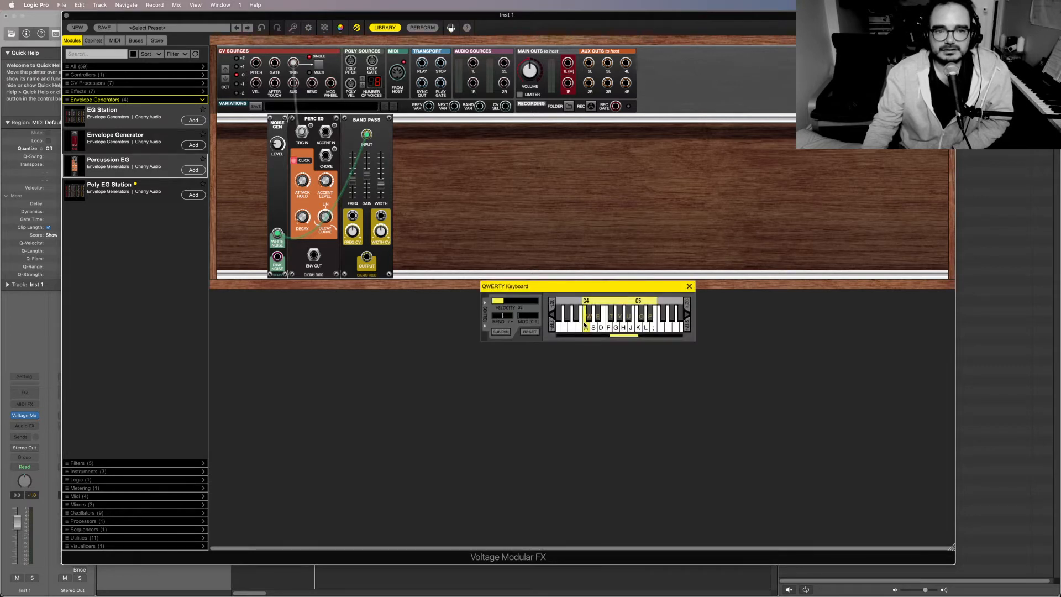
{"action": "left_click_drag", "start_coordinate": [574, 286], "coordinate": [683, 374]}
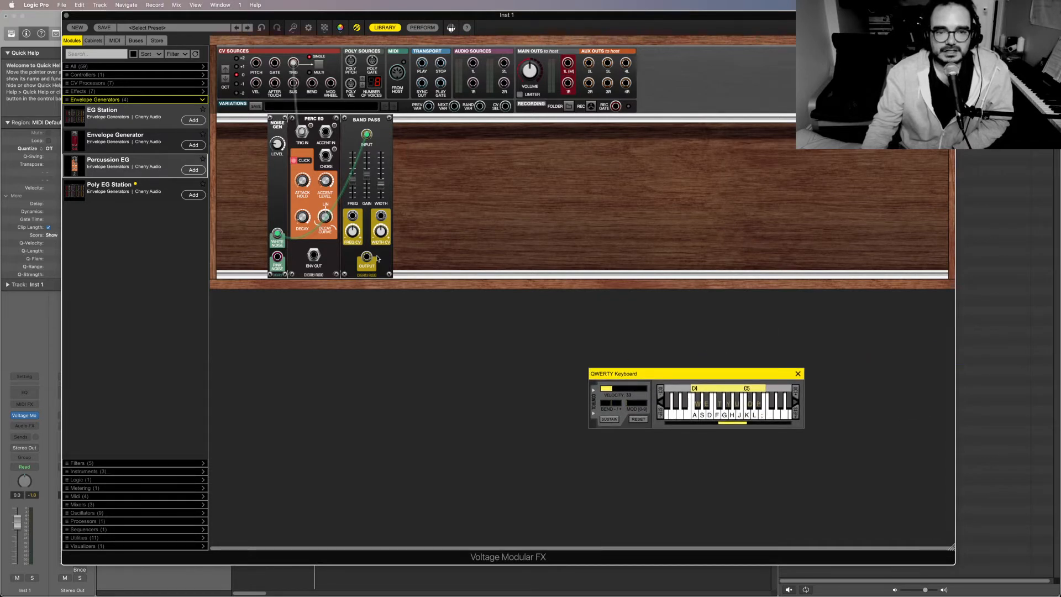
Audition the Bandpass Filter through main output 1L while adjusting its frequency, gain and width, and remove the output cable
{"action": "left_click_drag", "start_coordinate": [366, 257], "coordinate": [567, 62]}
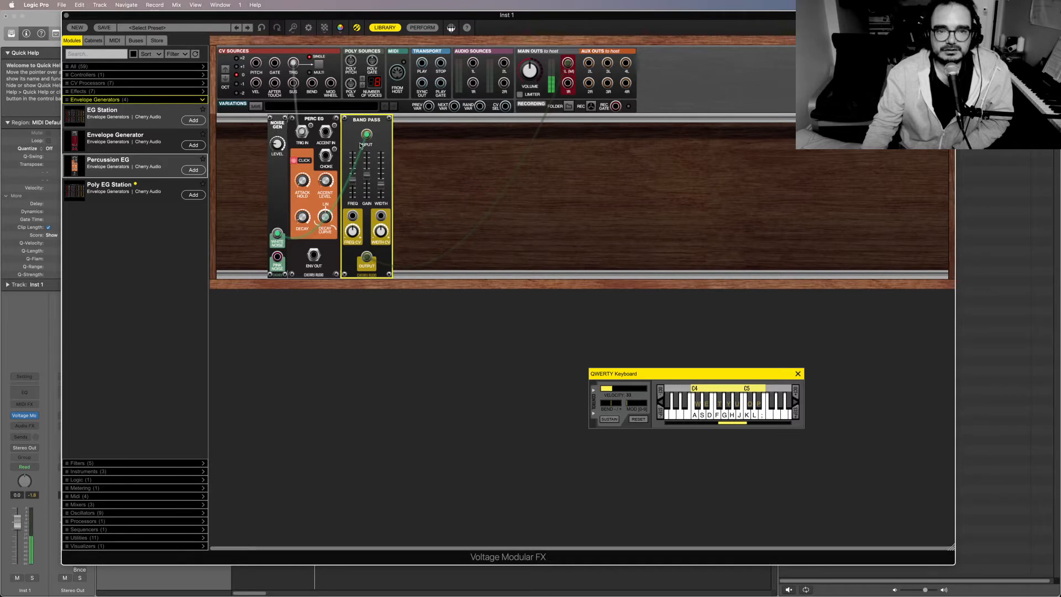
{"action": "mouse_move", "coordinate": [370, 176]}
{"action": "left_mouse_down"}
{"action": "mouse_move", "coordinate": [369, 160]}
{"action": "mouse_move", "coordinate": [369, 177]}
{"action": "mouse_move", "coordinate": [353, 169]}
{"action": "mouse_move", "coordinate": [381, 175]}
{"action": "left_mouse_up"}
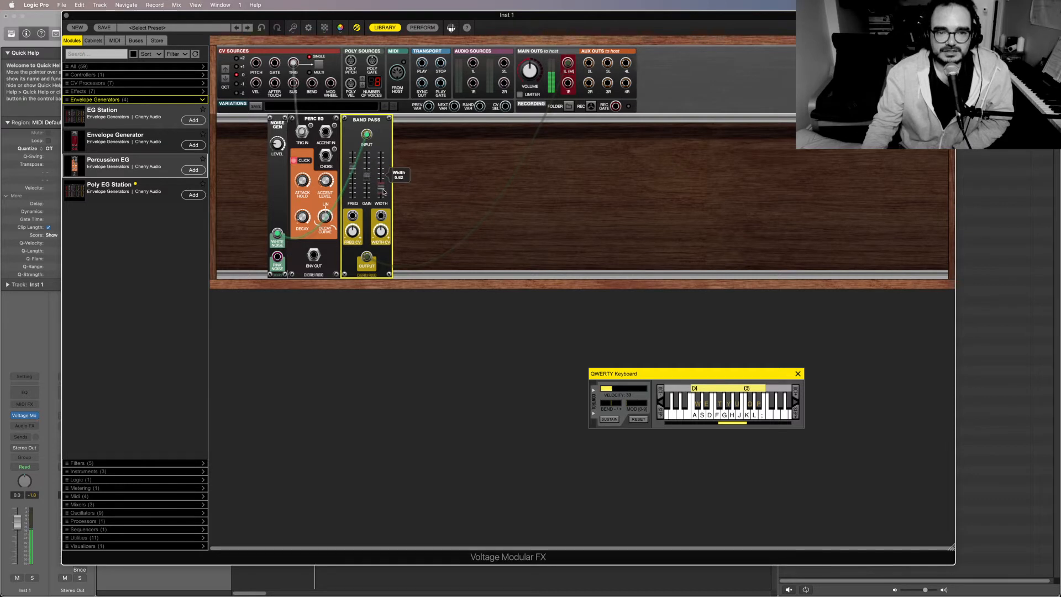
{"action": "mouse_move", "coordinate": [352, 192]}
{"action": "left_mouse_down"}
{"action": "mouse_move", "coordinate": [353, 154]}
{"action": "mouse_move", "coordinate": [354, 181]}
{"action": "mouse_move", "coordinate": [385, 176]}
{"action": "mouse_move", "coordinate": [367, 189]}
{"action": "left_mouse_up"}
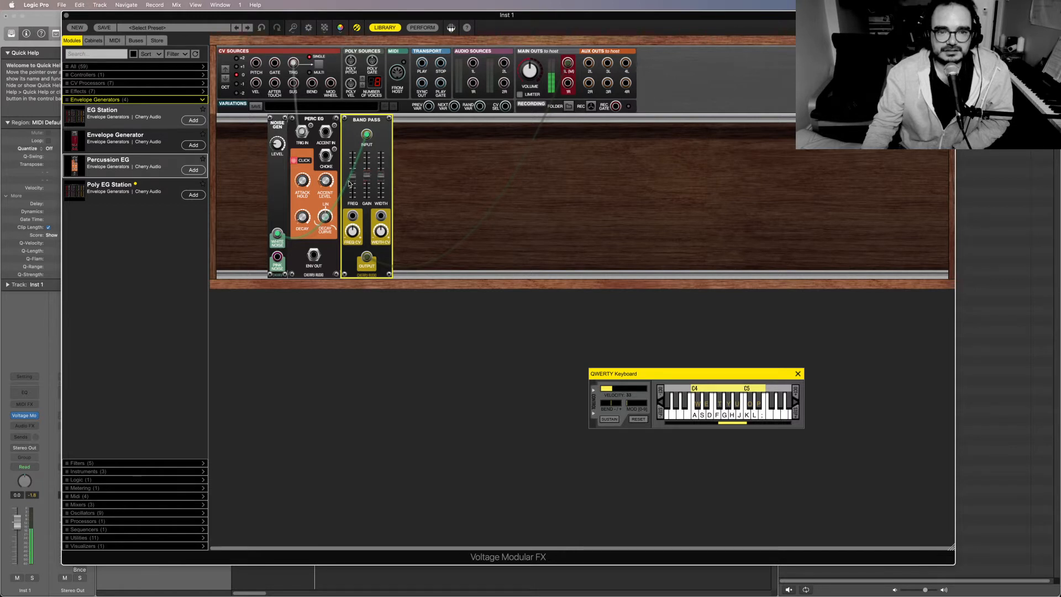
{"action": "left_click_drag", "start_coordinate": [352, 194], "coordinate": [353, 176]}
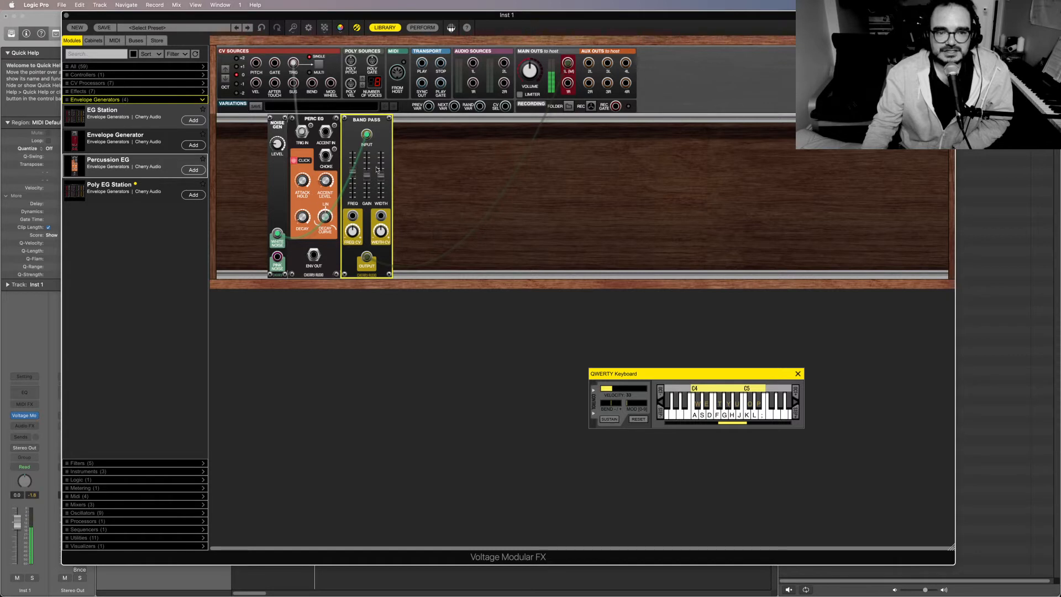
{"action": "left_click_drag", "start_coordinate": [567, 65], "coordinate": [527, 166]}
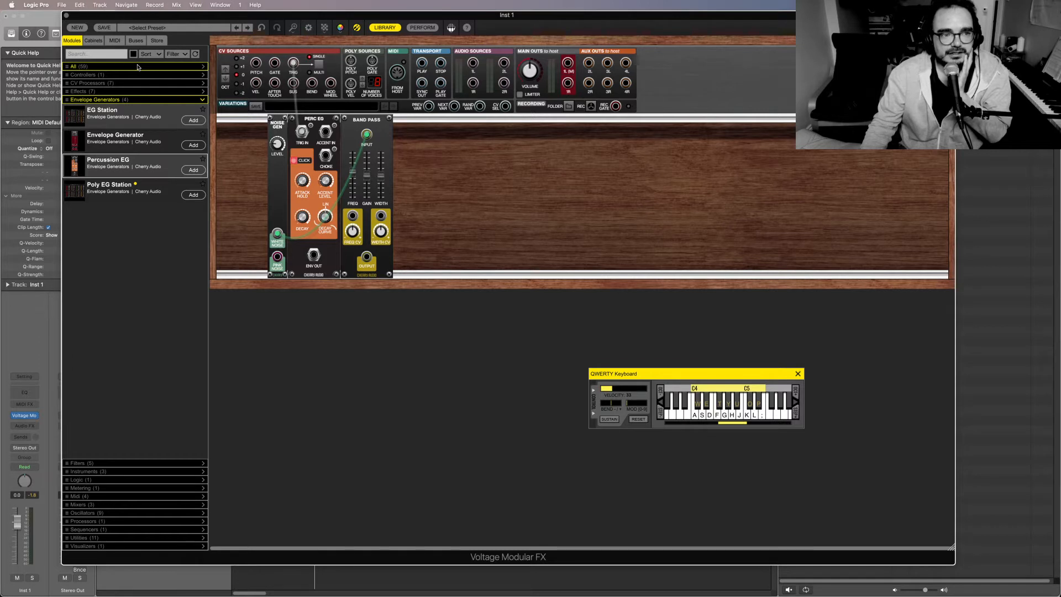
Add an Amplifier module after the Bandpass Filter, and place a duplicate of the Percussion EG between the two
{"action": "type", "text": "amo"}
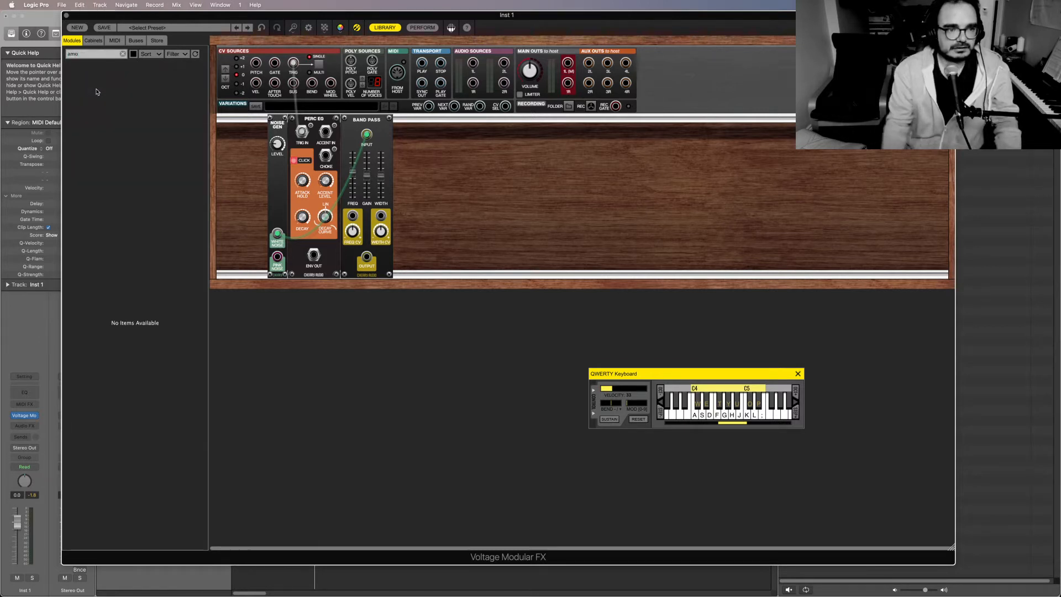
{"action": "key", "text": "BackSpace"}
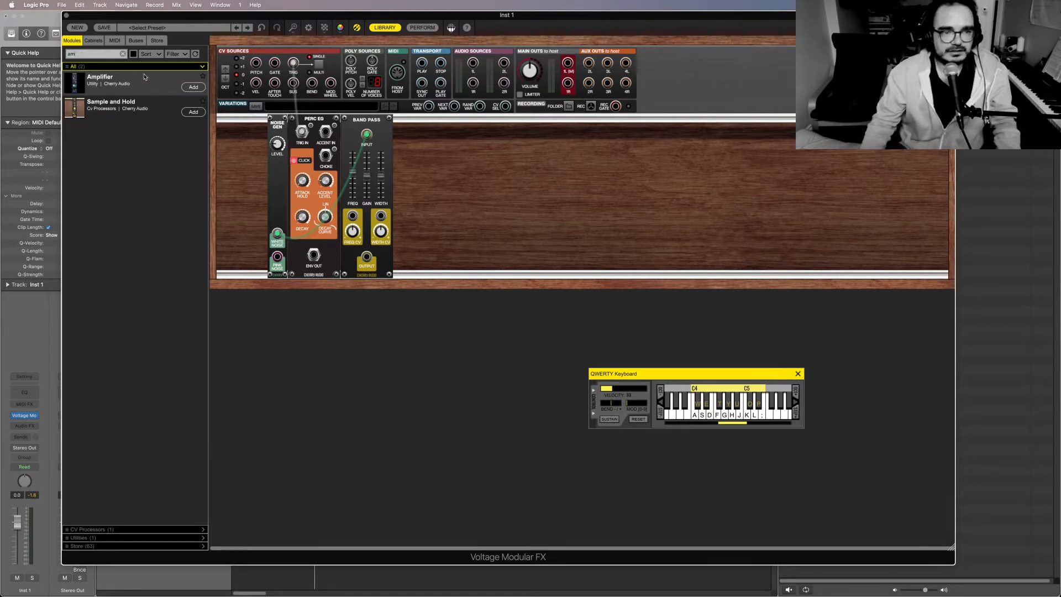
{"action": "left_click_drag", "start_coordinate": [97, 92], "coordinate": [434, 118]}
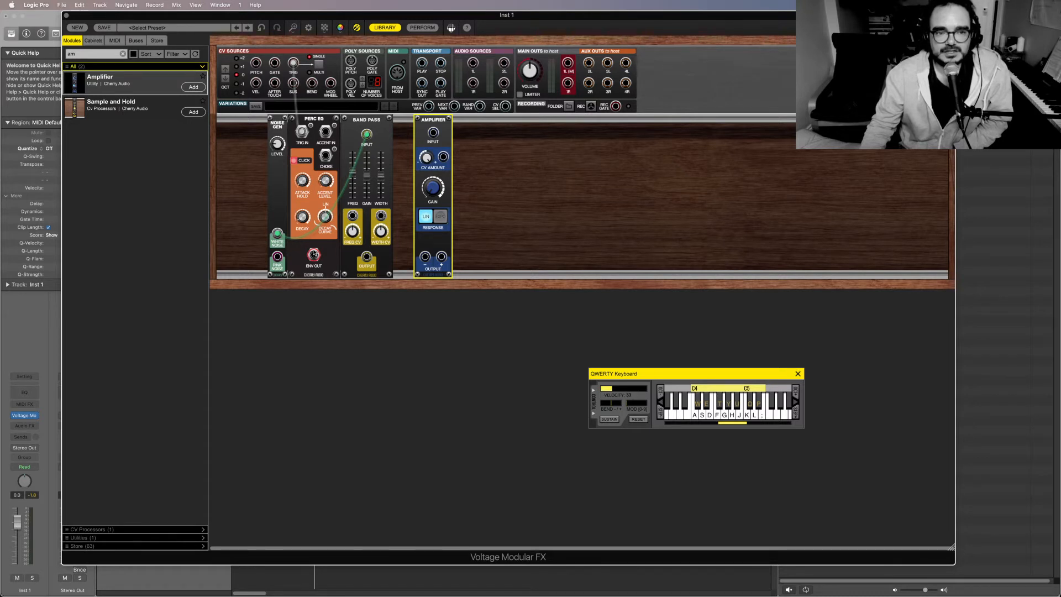
{"action": "right_click", "coordinate": [316, 124]}
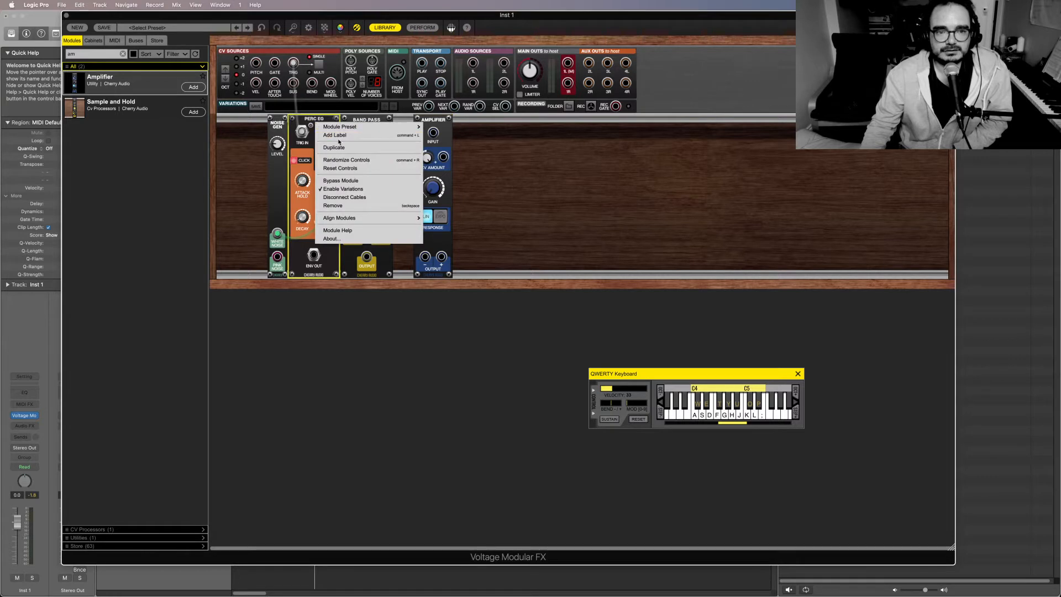
{"action": "left_click", "coordinate": [335, 147]}
{"action": "left_click_drag", "start_coordinate": [489, 130], "coordinate": [421, 129]}
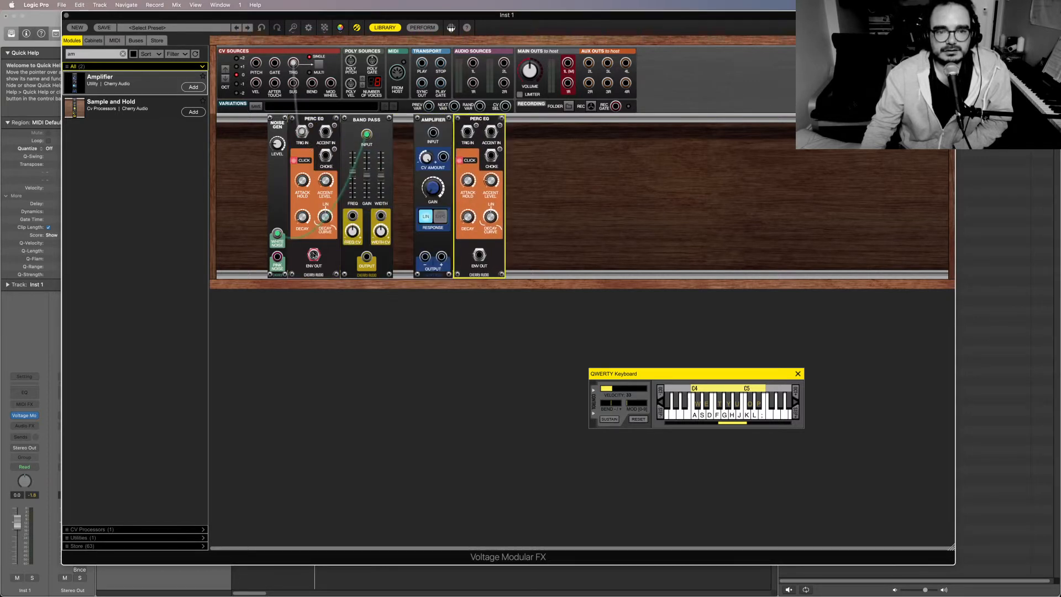
Patch the first Percussion EG's envelope output into the filter's frequency CV, and the Trig source into the second Percussion EG's trigger input
{"action": "left_click_drag", "start_coordinate": [314, 255], "coordinate": [353, 176]}
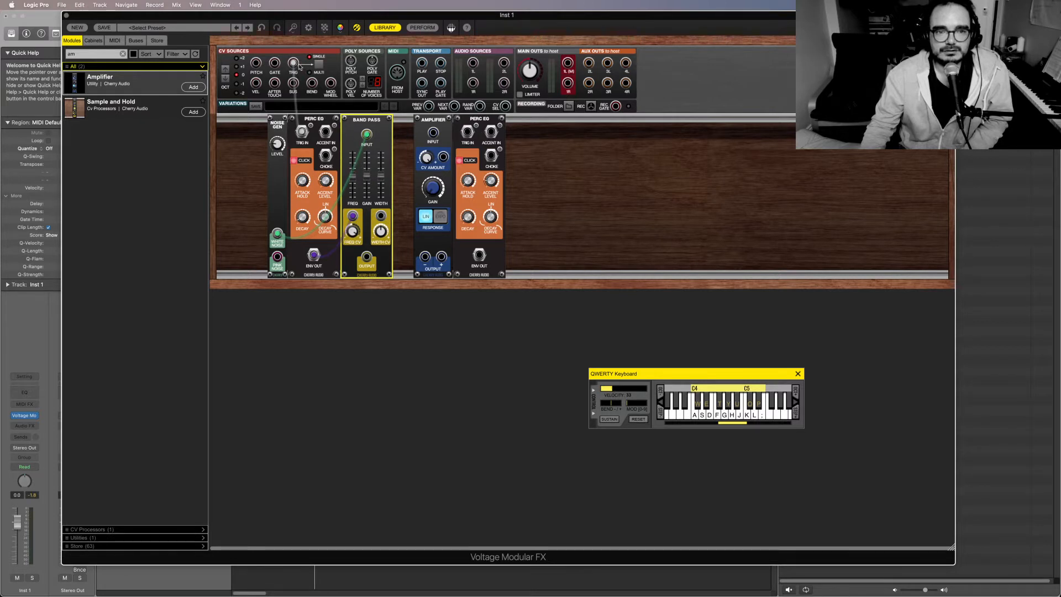
{"action": "left_click_drag", "start_coordinate": [293, 64], "coordinate": [416, 125]}
{"action": "mouse_move", "coordinate": [293, 63]}
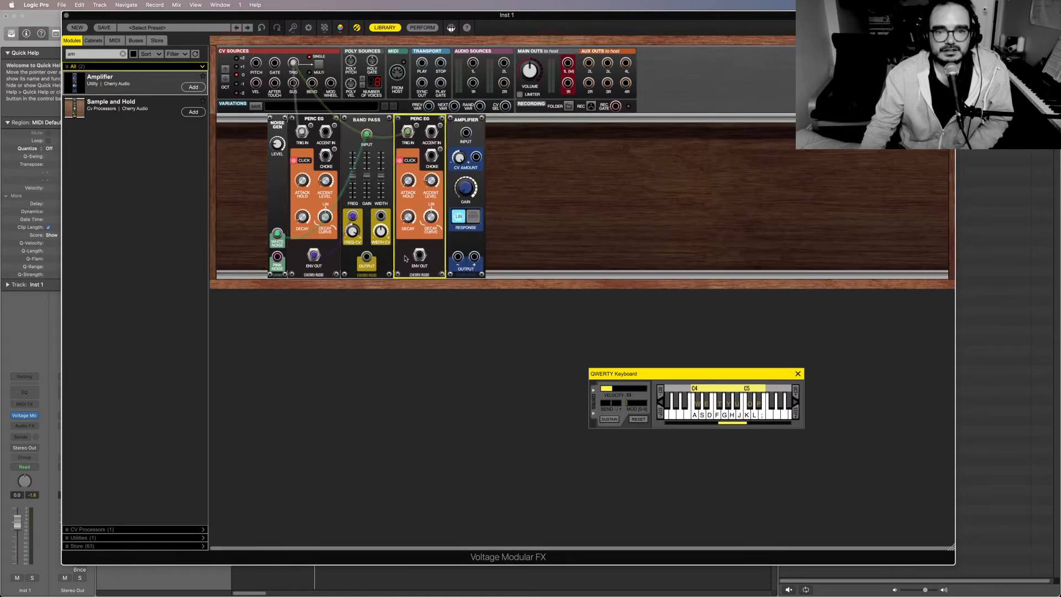
Route the Bandpass Filter through the Amplifier to main output 1L, with the second Percussion EG's envelope patched to the Amplifier's CV input
{"action": "left_click_drag", "start_coordinate": [419, 254], "coordinate": [476, 158]}
{"action": "left_click_drag", "start_coordinate": [367, 257], "coordinate": [466, 133]}
{"action": "left_click_drag", "start_coordinate": [458, 257], "coordinate": [568, 63]}
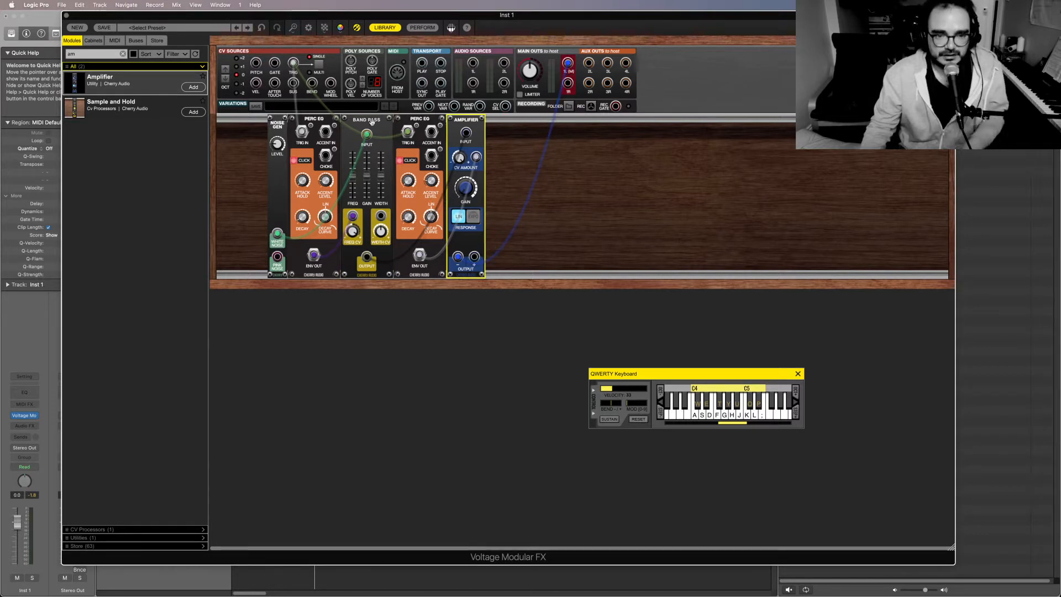
Audition the patch with test notes, and check the Bandpass Filter's frequency and the first Percussion EG's Attack Hold
{"action": "left_click", "coordinate": [685, 414]}
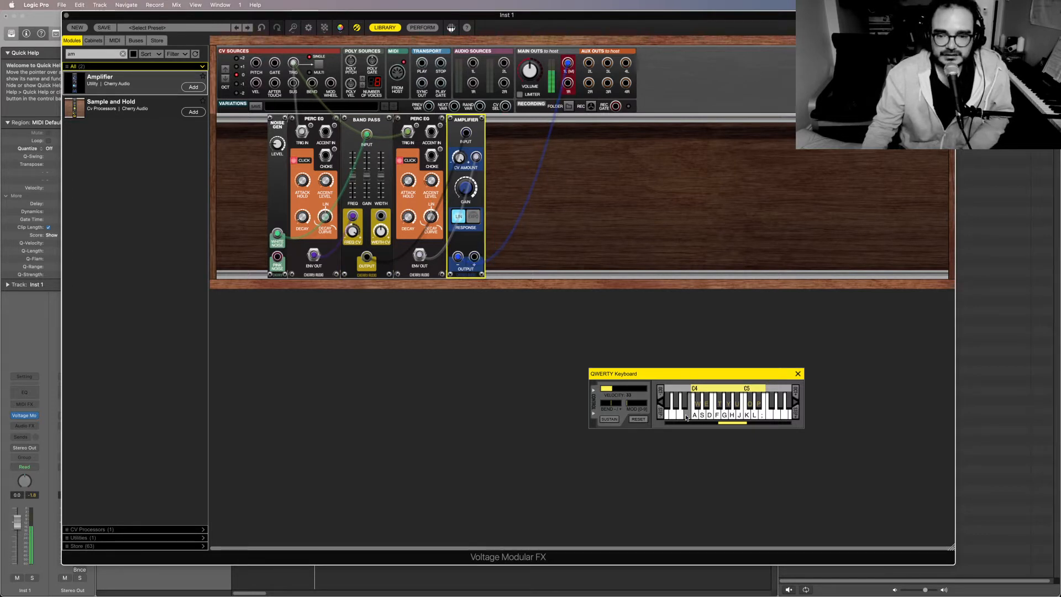
{"action": "left_click", "coordinate": [700, 420]}
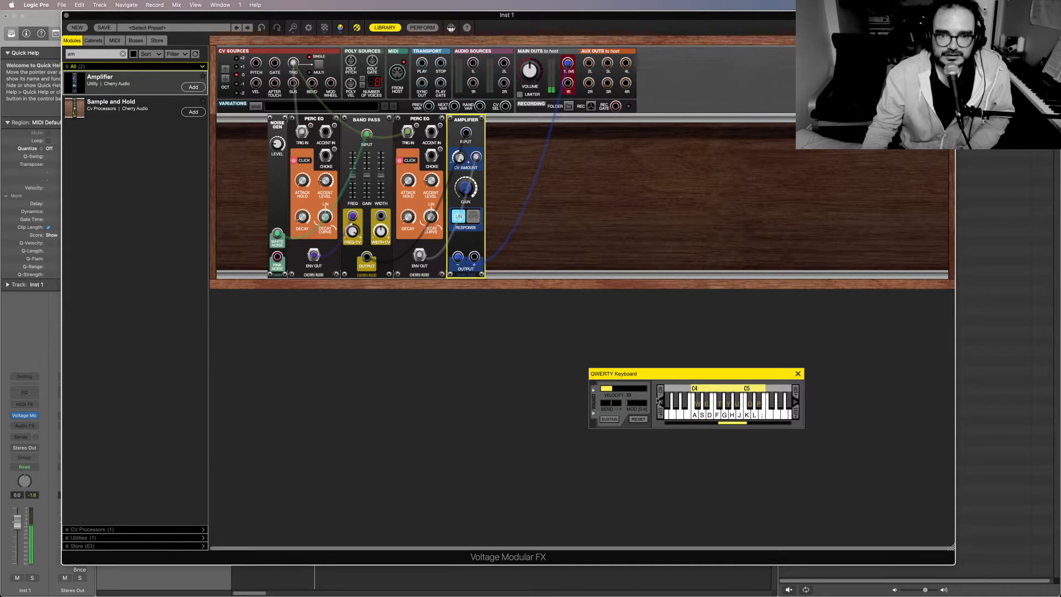
{"action": "left_click", "coordinate": [355, 179]}
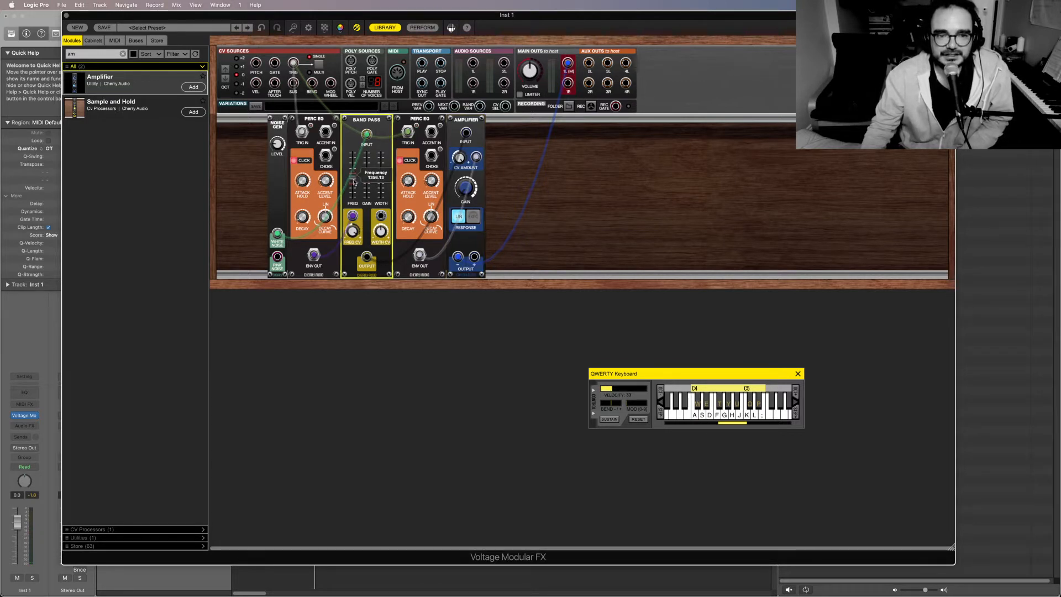
{"action": "left_click", "coordinate": [302, 180]}
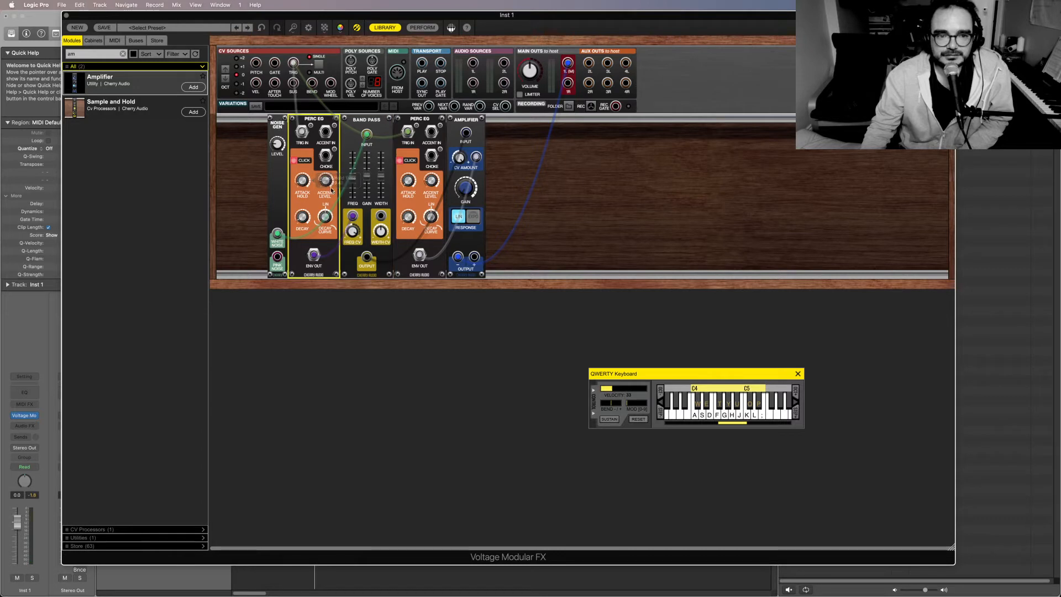
{"action": "left_click_drag", "start_coordinate": [299, 180], "coordinate": [301, 178]}
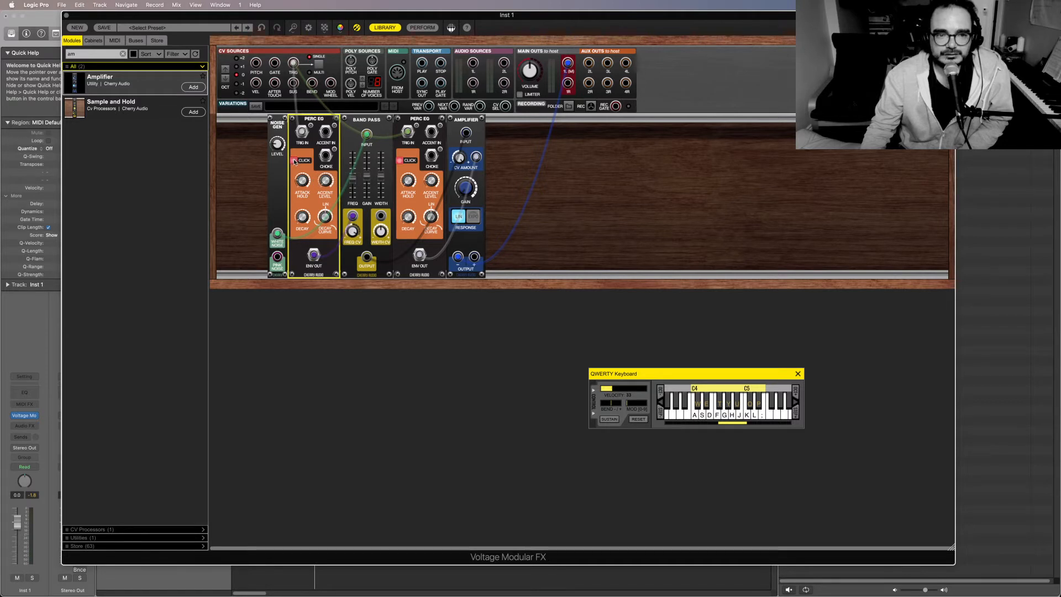
Look up the Percussion EG's description and online module help to read what its Click control does, and return to the patch
{"action": "right_click", "coordinate": [294, 162]}
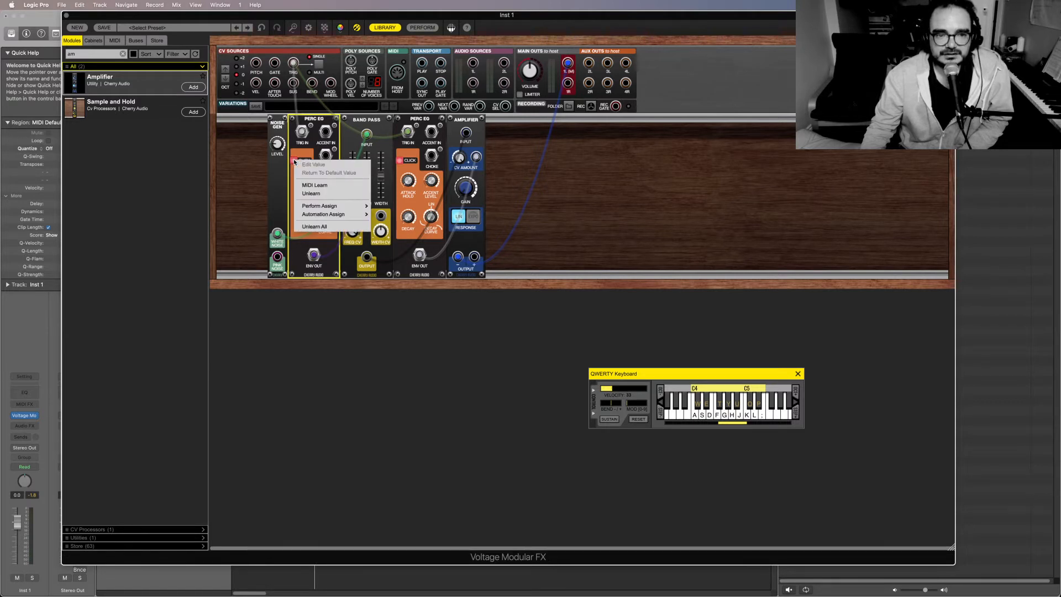
{"action": "right_click", "coordinate": [310, 151]}
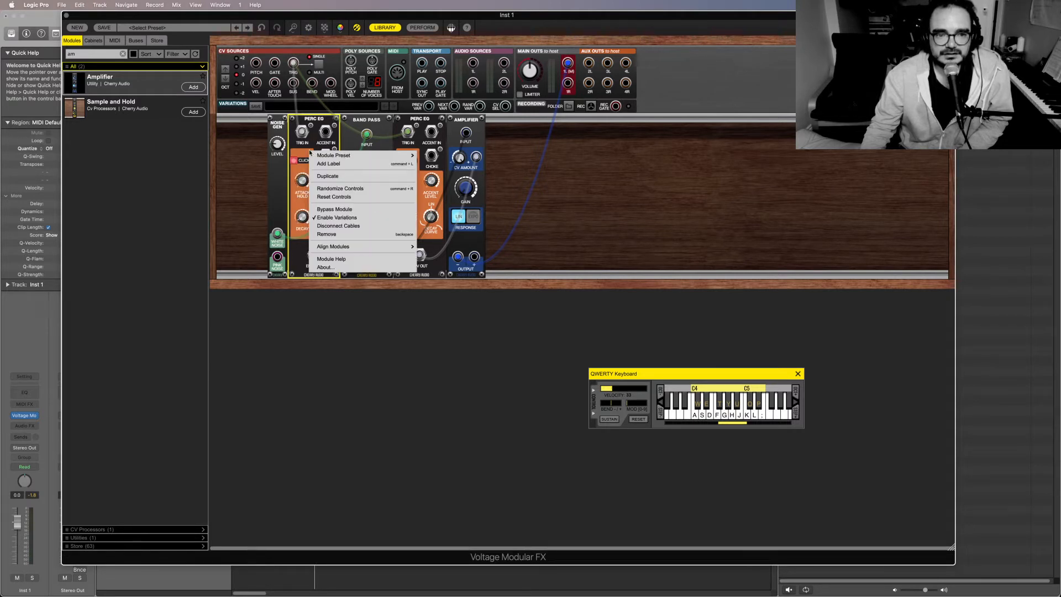
{"action": "left_click", "coordinate": [326, 267]}
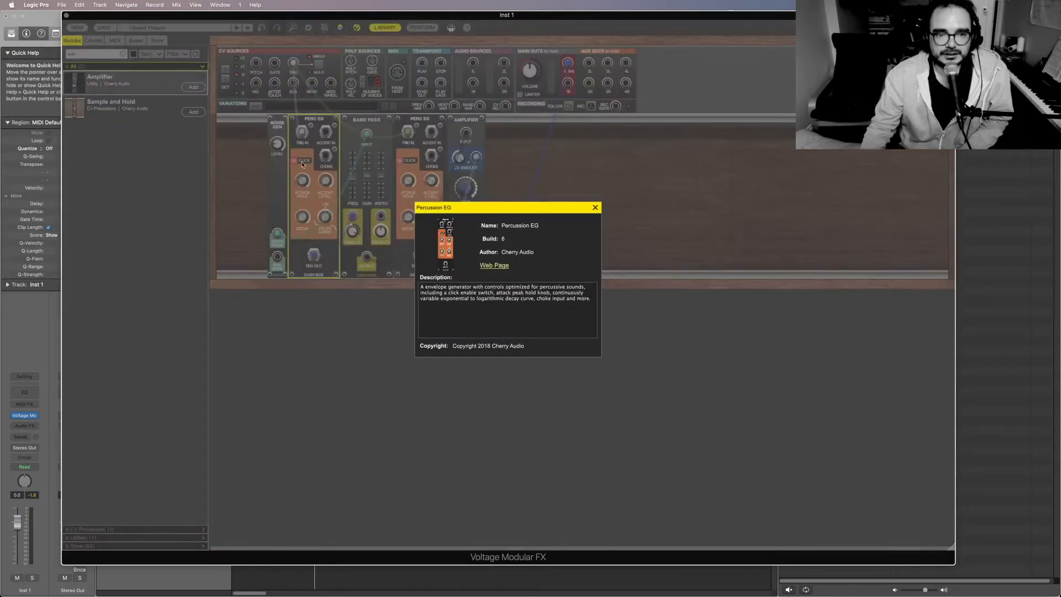
{"action": "left_click", "coordinate": [595, 206]}
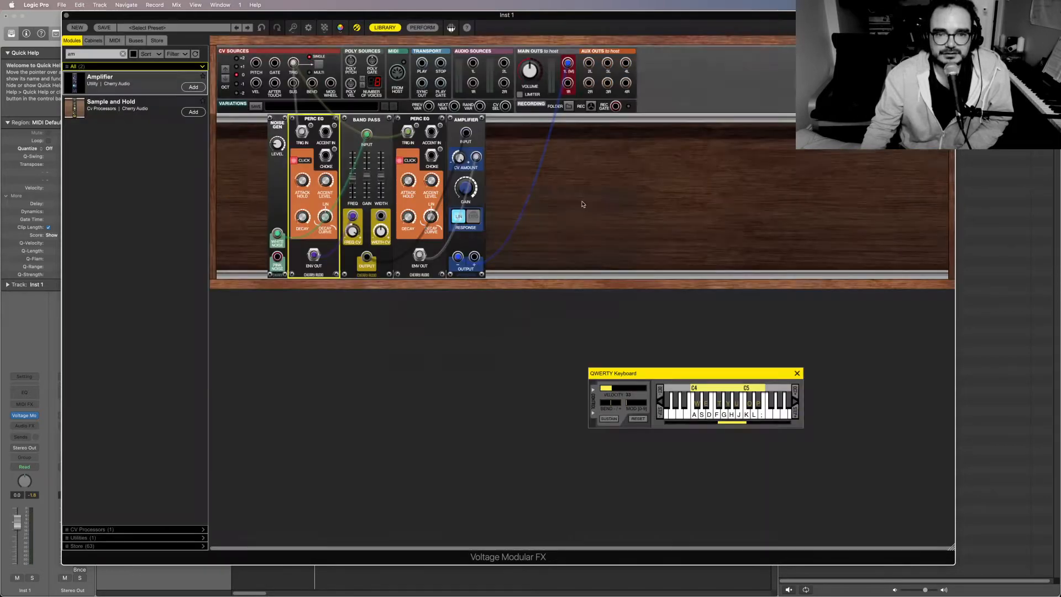
{"action": "right_click", "coordinate": [318, 160]}
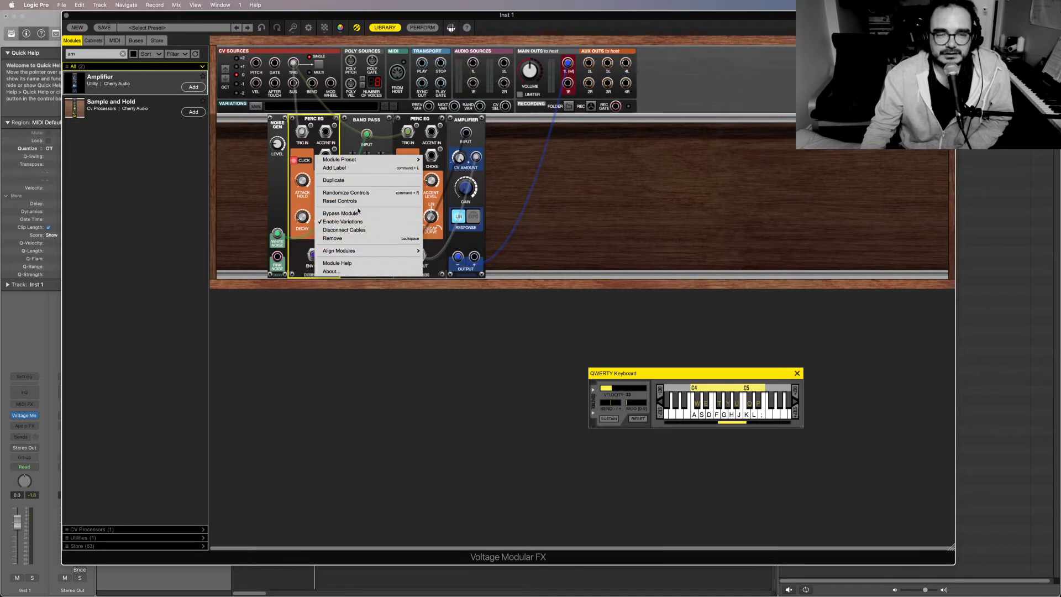
{"action": "left_click", "coordinate": [356, 263]}
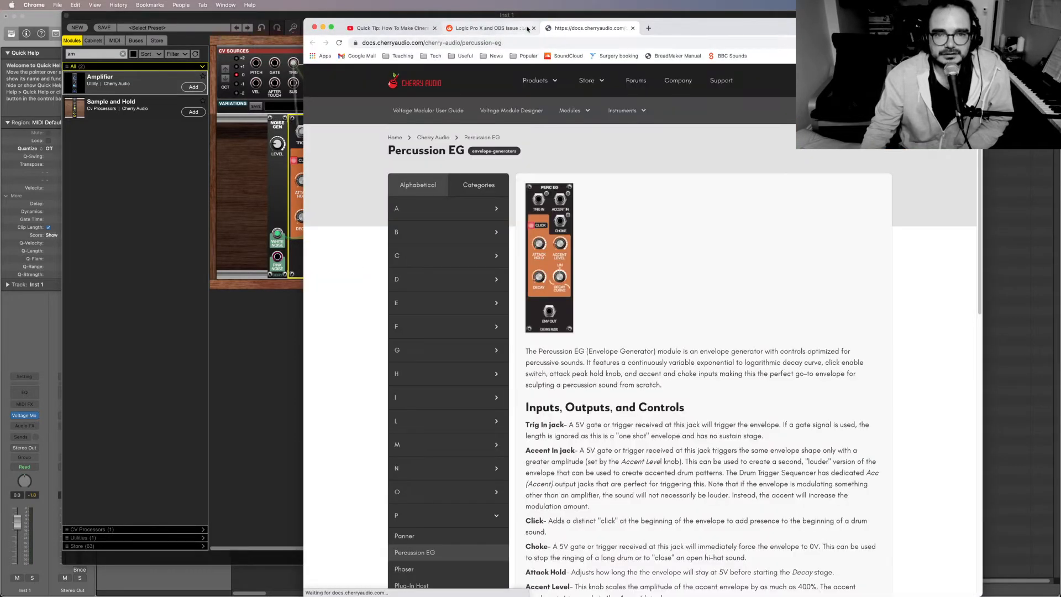
{"action": "scroll", "coordinate": [660, 285], "scroll_direction": "down", "scroll_amount": 2}
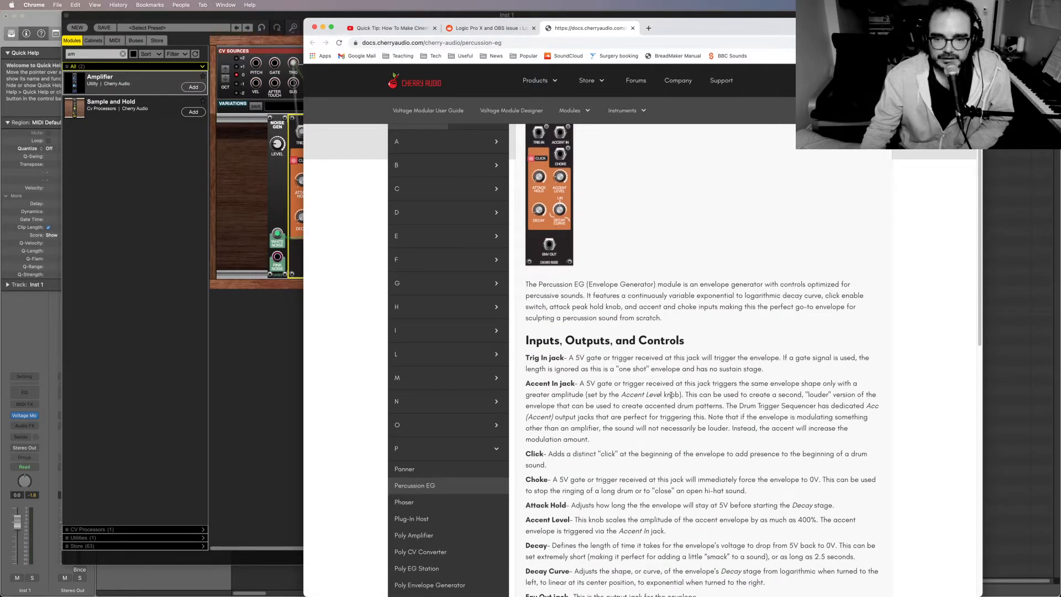
{"action": "left_click", "coordinate": [176, 373]}
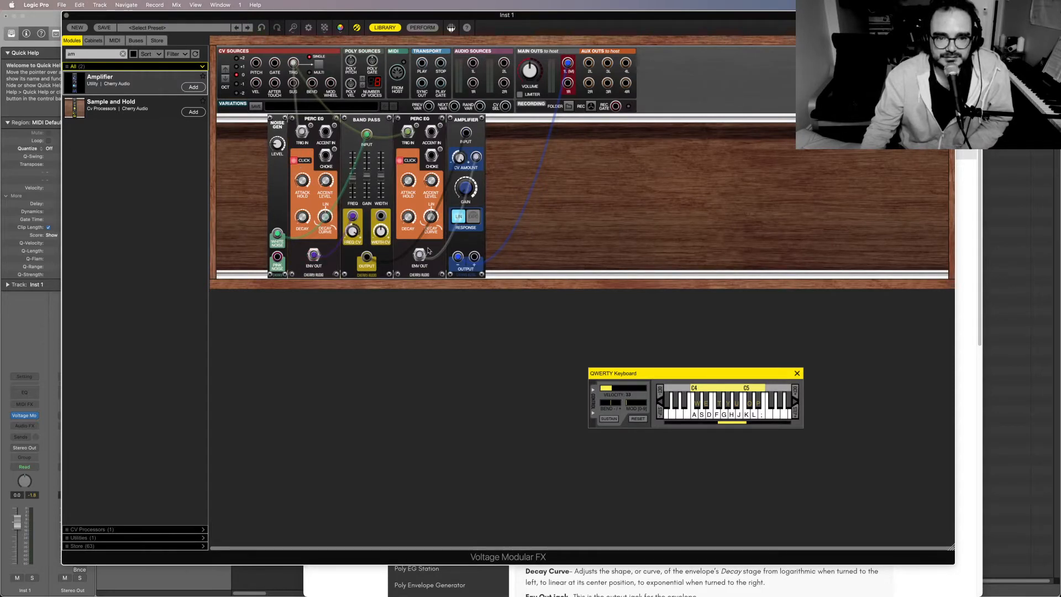
Turn off Click on the second Percussion EG, playing test notes before and after to compare the sound
{"action": "left_click", "coordinate": [710, 417]}
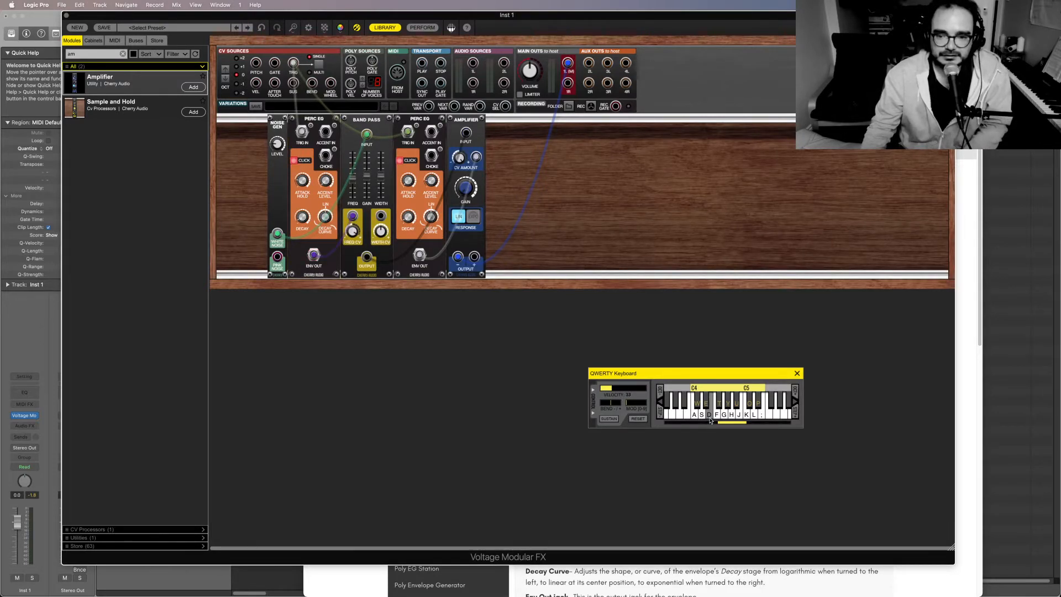
{"action": "left_click", "coordinate": [404, 162]}
{"action": "left_click", "coordinate": [710, 417]}
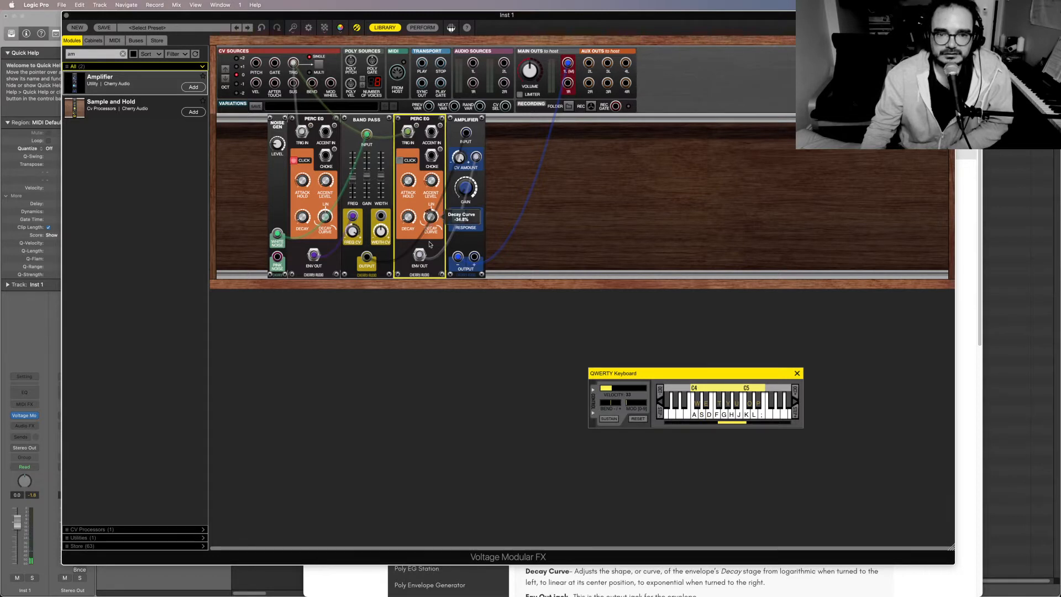
Adjust the second Percussion EG's Decay Curve while auditioning repeated test notes
{"action": "left_click", "coordinate": [732, 417]}
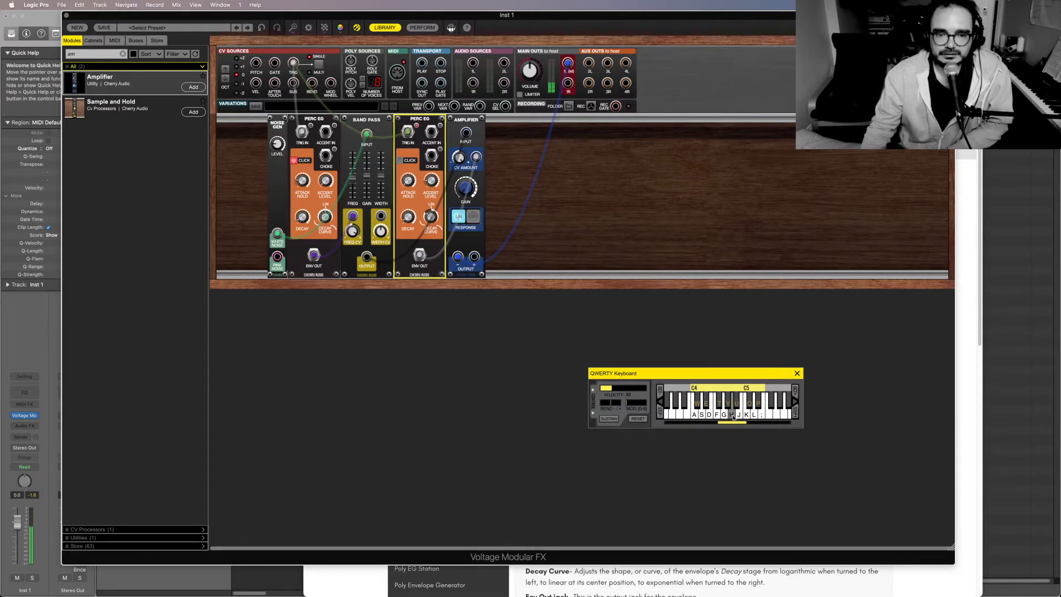
{"action": "left_click", "coordinate": [733, 417]}
{"action": "left_click_drag", "start_coordinate": [430, 218], "coordinate": [427, 208]}
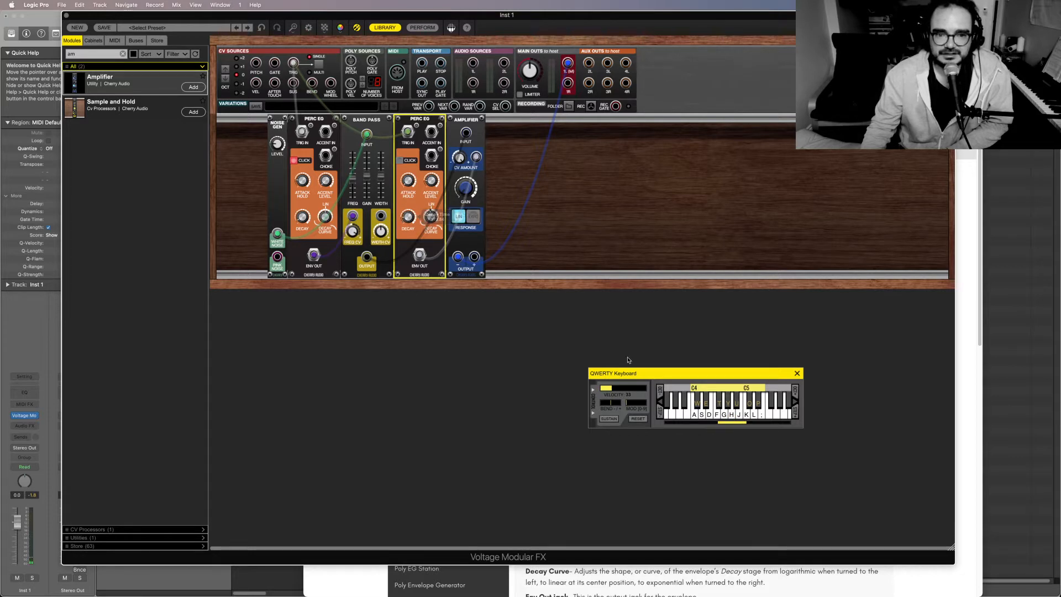
{"action": "left_click", "coordinate": [732, 412]}
{"action": "left_click", "coordinate": [733, 412]}
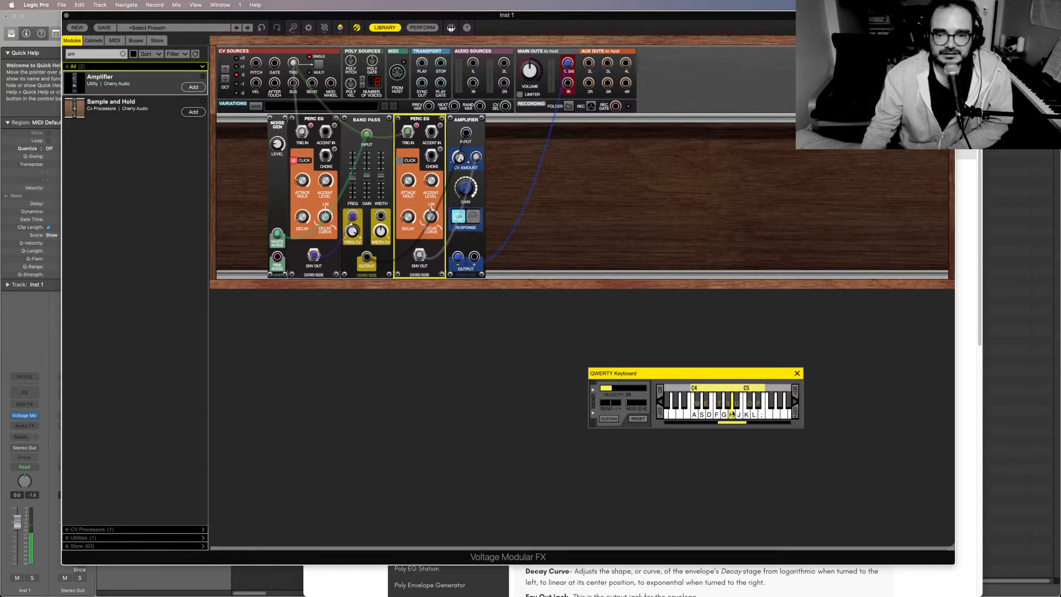
{"action": "left_click", "coordinate": [732, 411]}
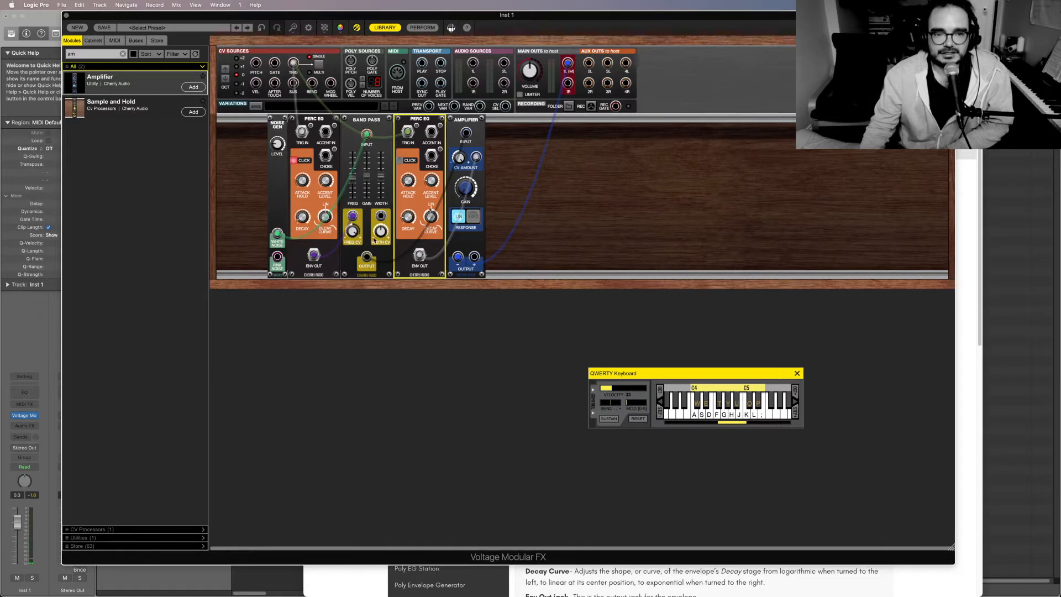
Sweep the Band Pass filter's frequency up and back down between repeated test notes, and adjust its frequency CV amount
{"action": "left_click", "coordinate": [352, 232]}
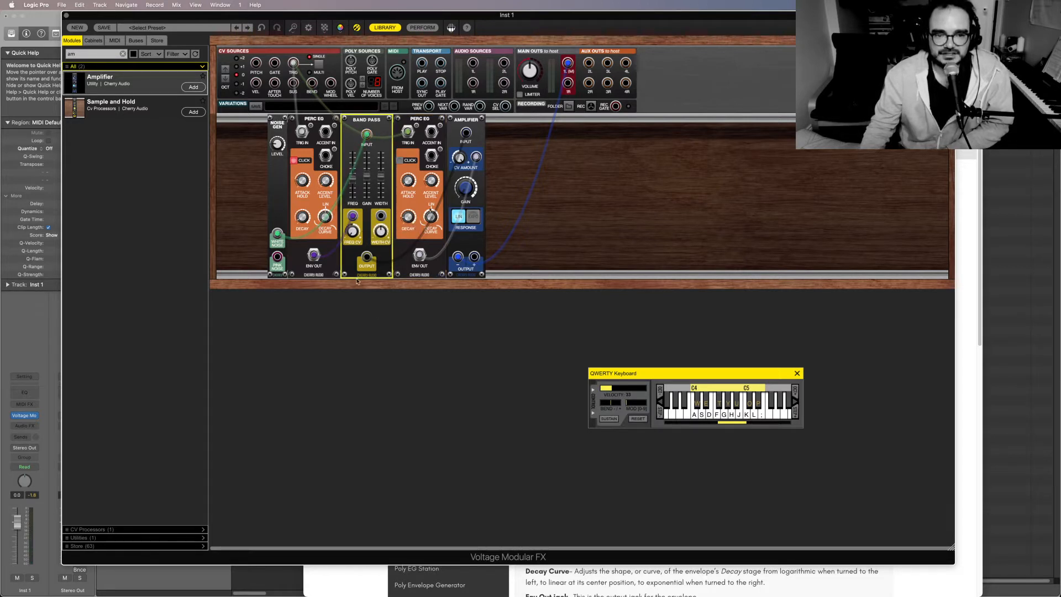
{"action": "left_click", "coordinate": [723, 418]}
{"action": "left_click", "coordinate": [722, 419]}
{"action": "left_click", "coordinate": [722, 419]}
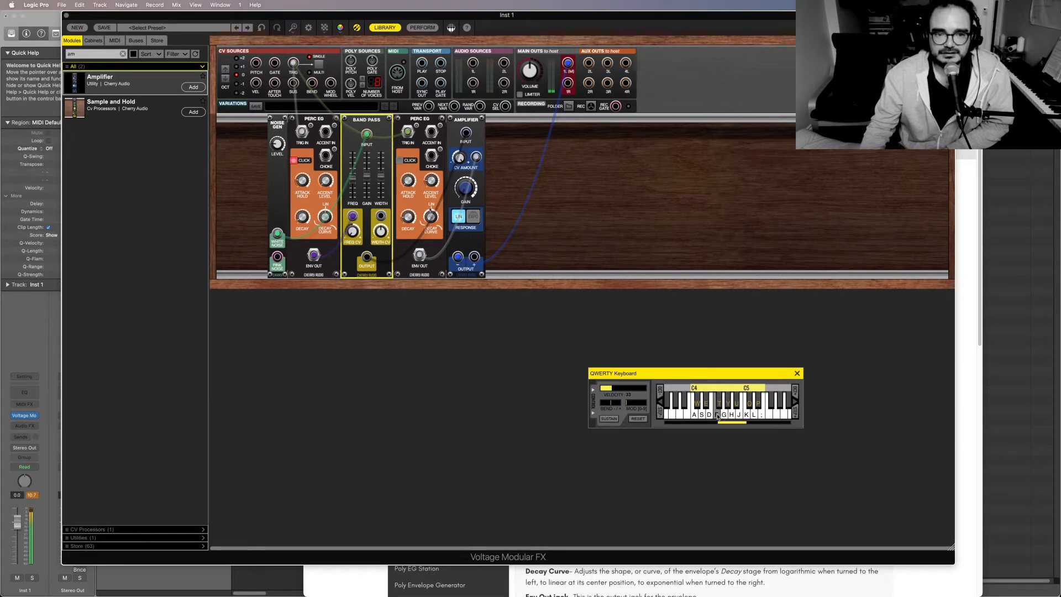
{"action": "left_click_drag", "start_coordinate": [352, 184], "coordinate": [352, 167]}
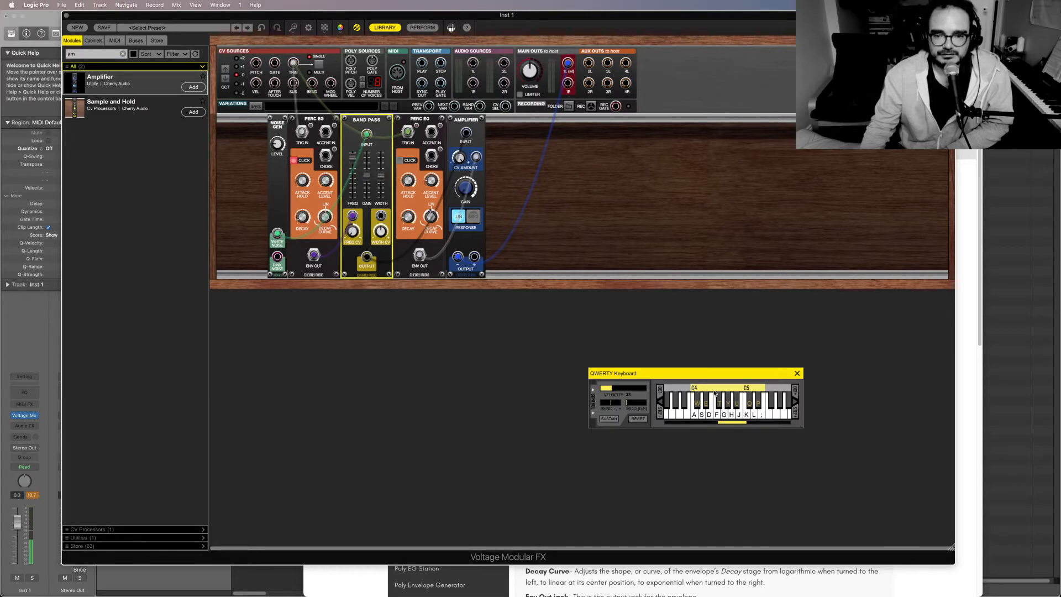
{"action": "left_click", "coordinate": [729, 420]}
{"action": "left_click", "coordinate": [728, 420]}
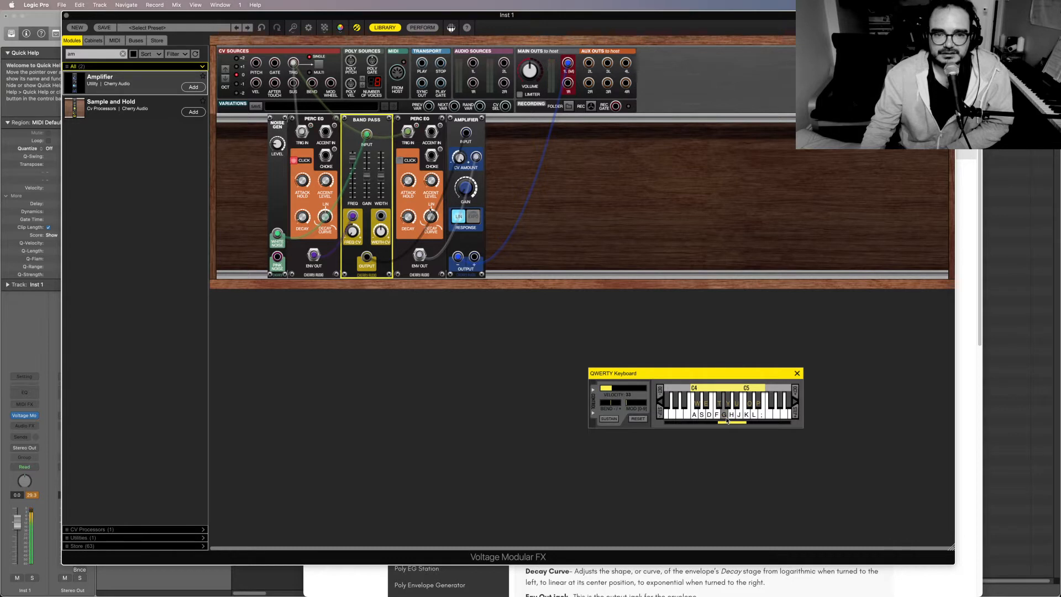
{"action": "left_click_drag", "start_coordinate": [353, 159], "coordinate": [354, 183]}
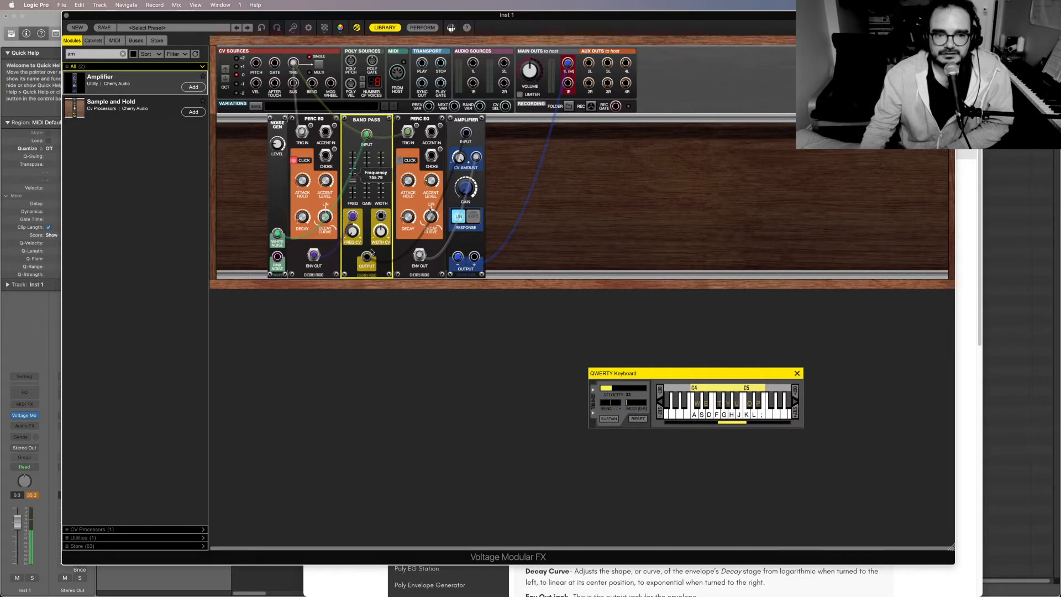
{"action": "left_click_drag", "start_coordinate": [348, 232], "coordinate": [348, 172]}
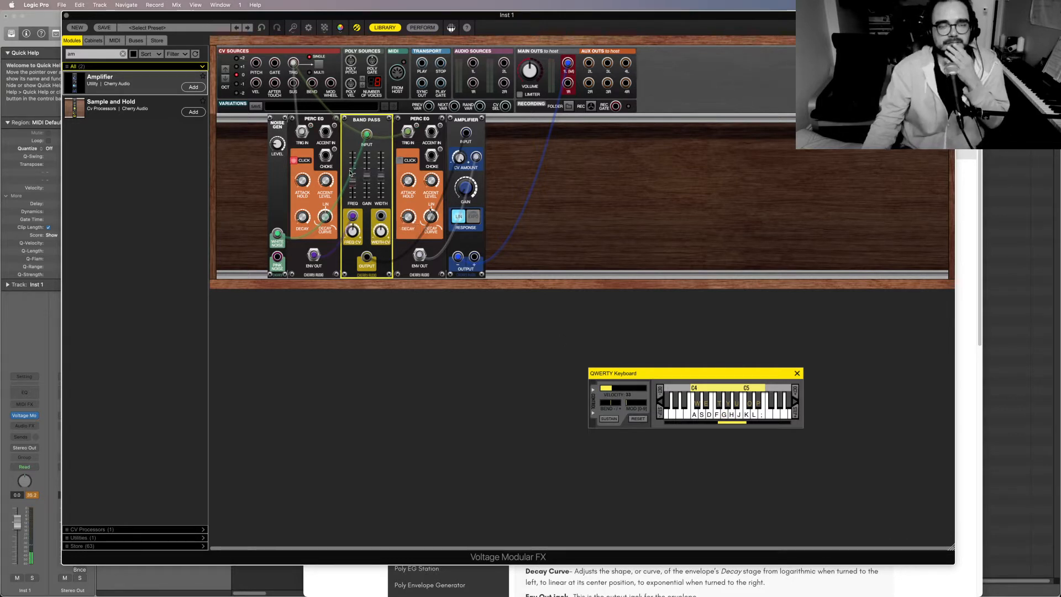
Shift the Noise Gen, first Percussion EG and Band Pass modules toward the start of the cabinet row
{"action": "left_click_drag", "start_coordinate": [272, 173], "coordinate": [250, 202]}
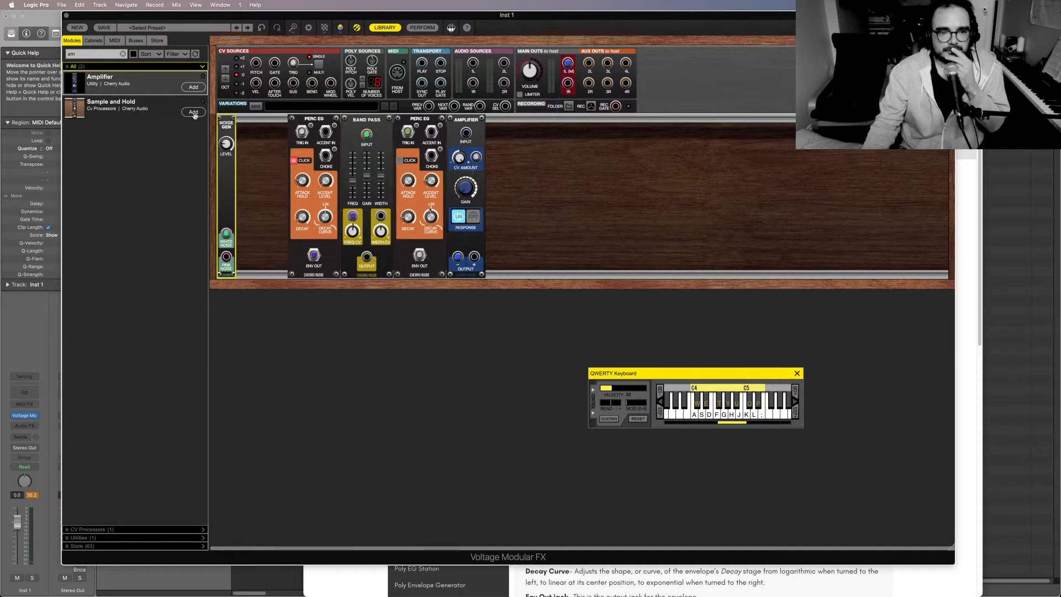
{"action": "left_click_drag", "start_coordinate": [301, 119], "coordinate": [260, 118]}
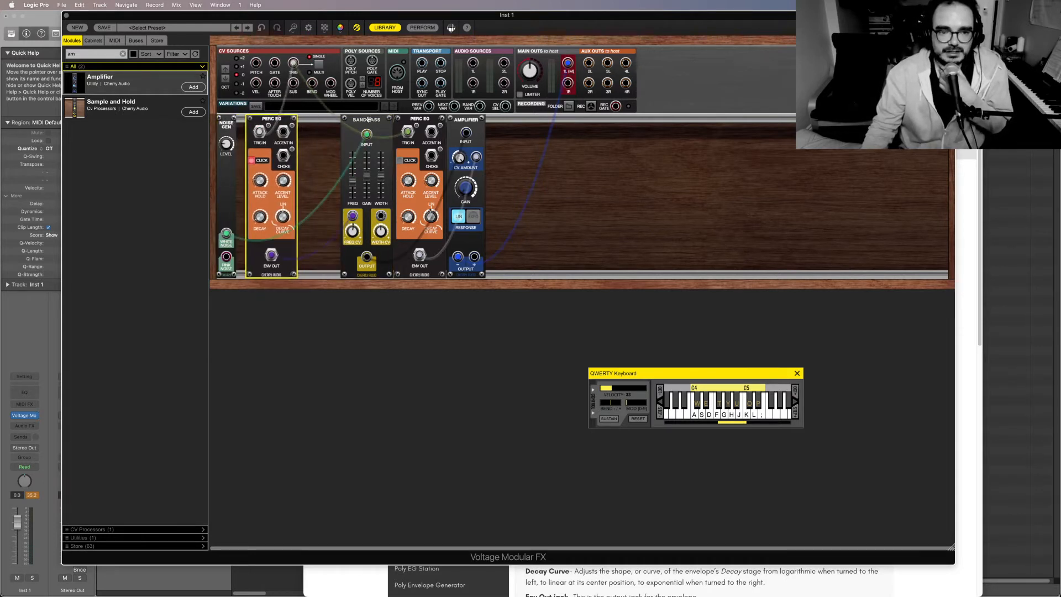
{"action": "mouse_move", "coordinate": [360, 120]}
{"action": "left_mouse_down"}
{"action": "mouse_move", "coordinate": [331, 120]}
{"action": "mouse_move", "coordinate": [343, 119]}
{"action": "left_mouse_up"}
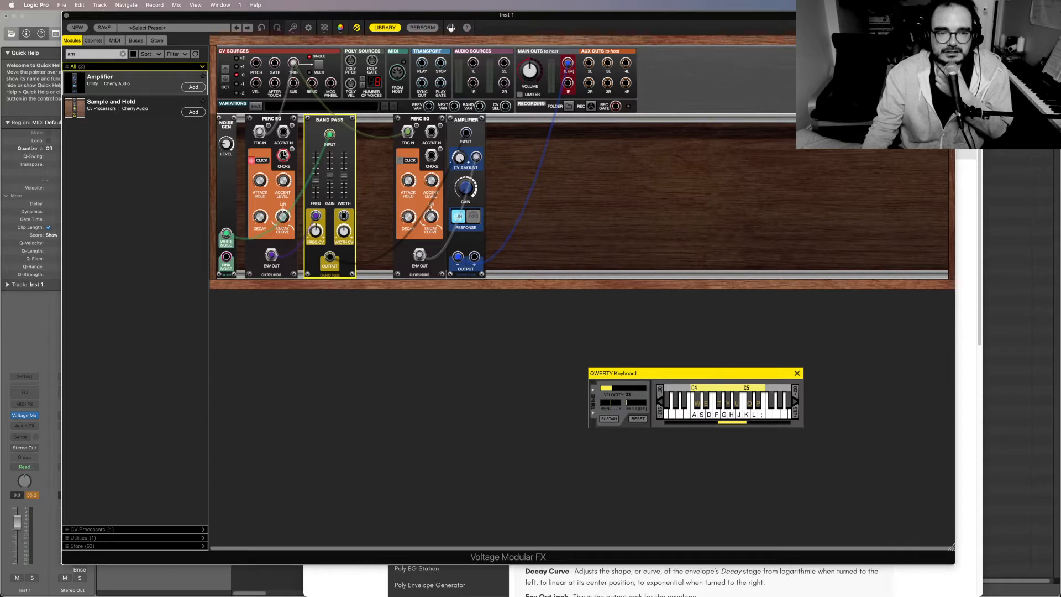
Adjust the Band Pass filter's frequency CV amount and frequency, and audition the result with repeated test notes
{"action": "left_click", "coordinate": [262, 221]}
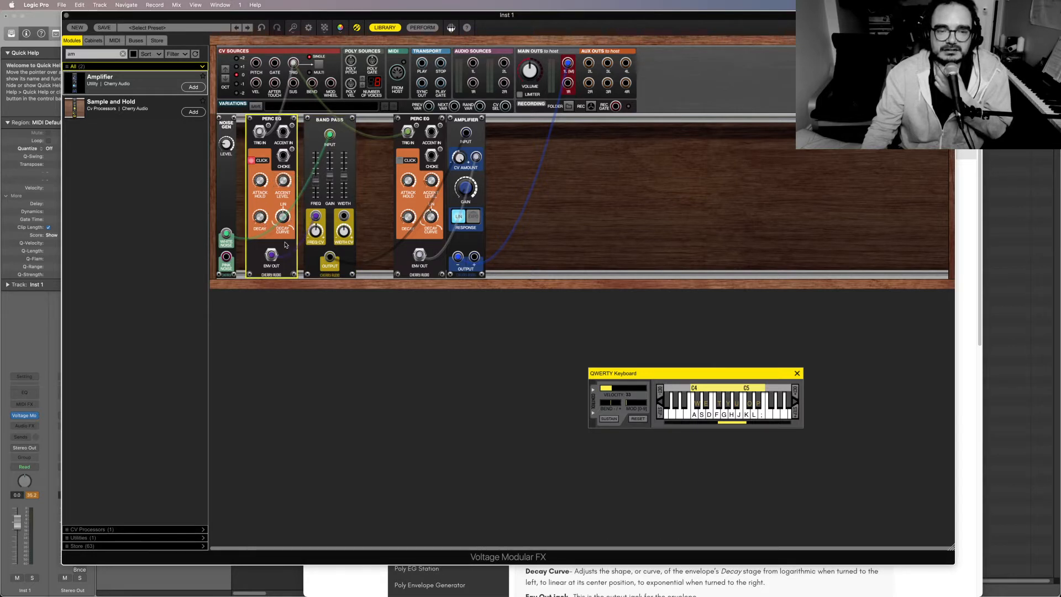
{"action": "left_click", "coordinate": [316, 232]}
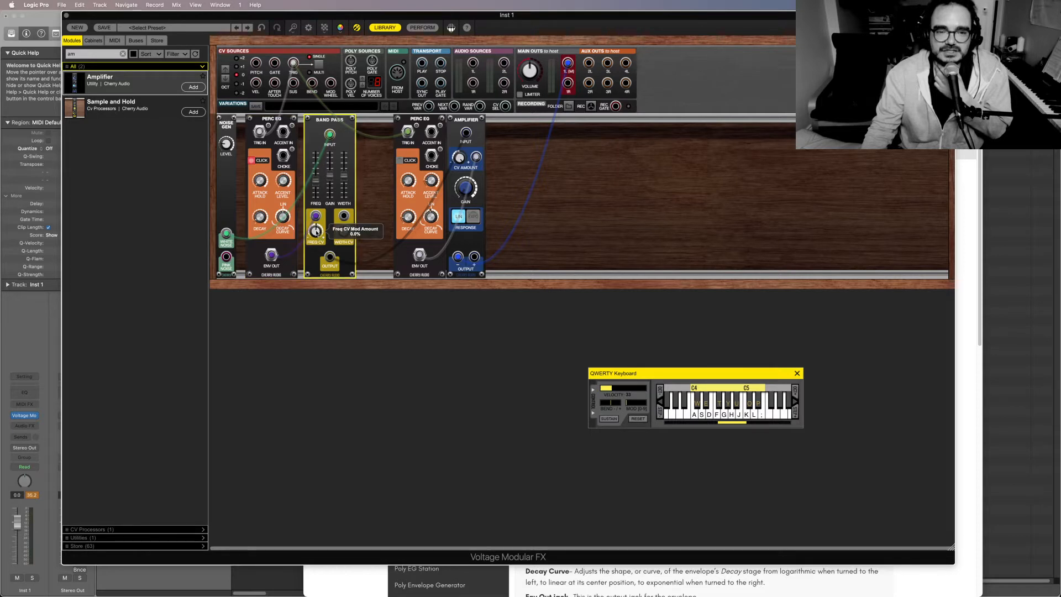
{"action": "left_click_drag", "start_coordinate": [316, 232], "coordinate": [312, 266]}
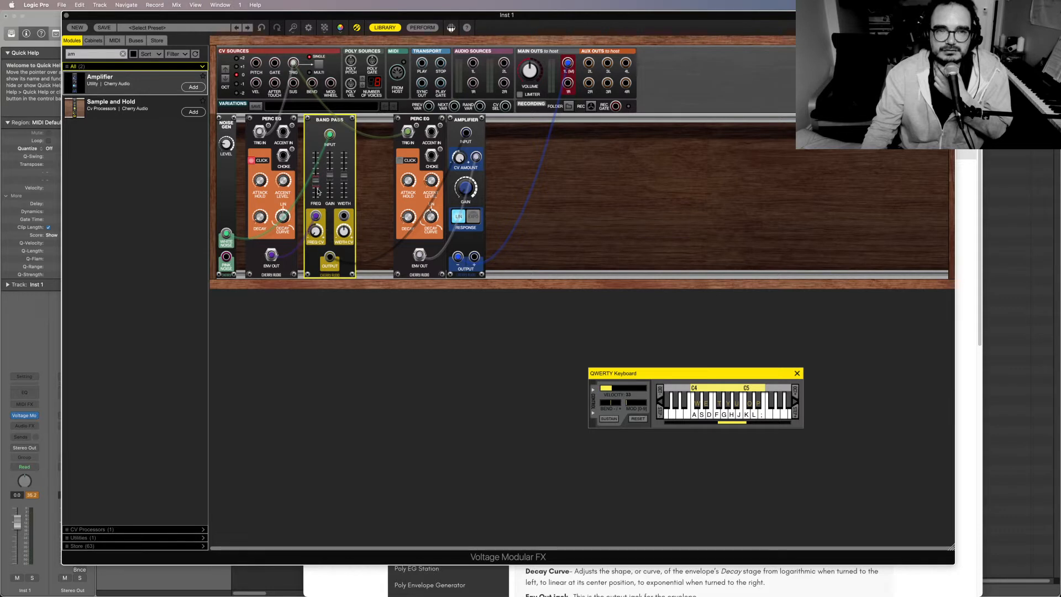
{"action": "mouse_move", "coordinate": [318, 191]}
{"action": "left_click_drag", "start_coordinate": [318, 191], "coordinate": [316, 178]}
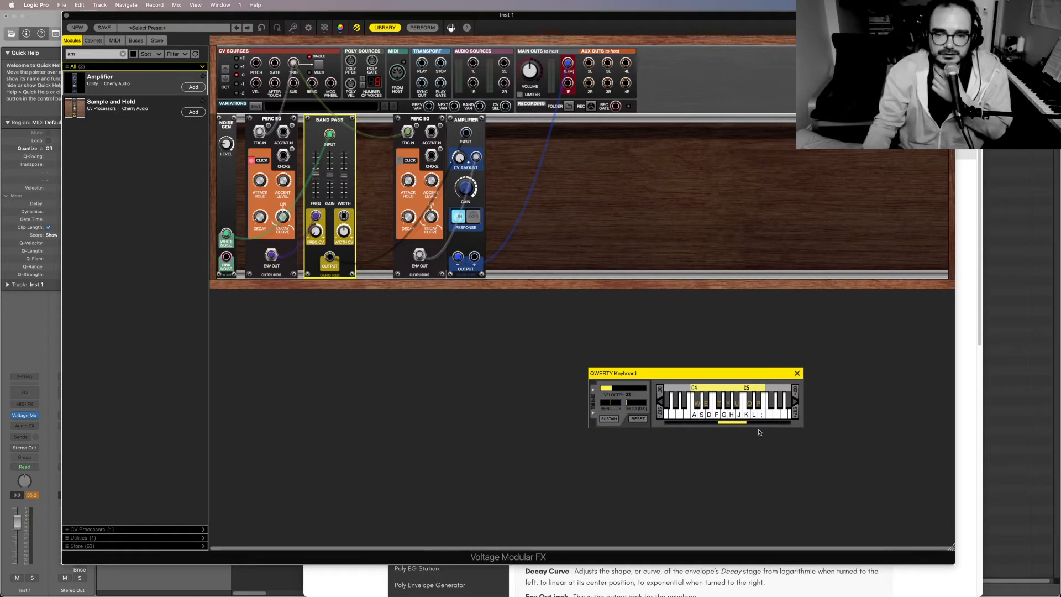
{"action": "left_click", "coordinate": [711, 414]}
{"action": "left_click", "coordinate": [711, 415]}
{"action": "left_click", "coordinate": [711, 414]}
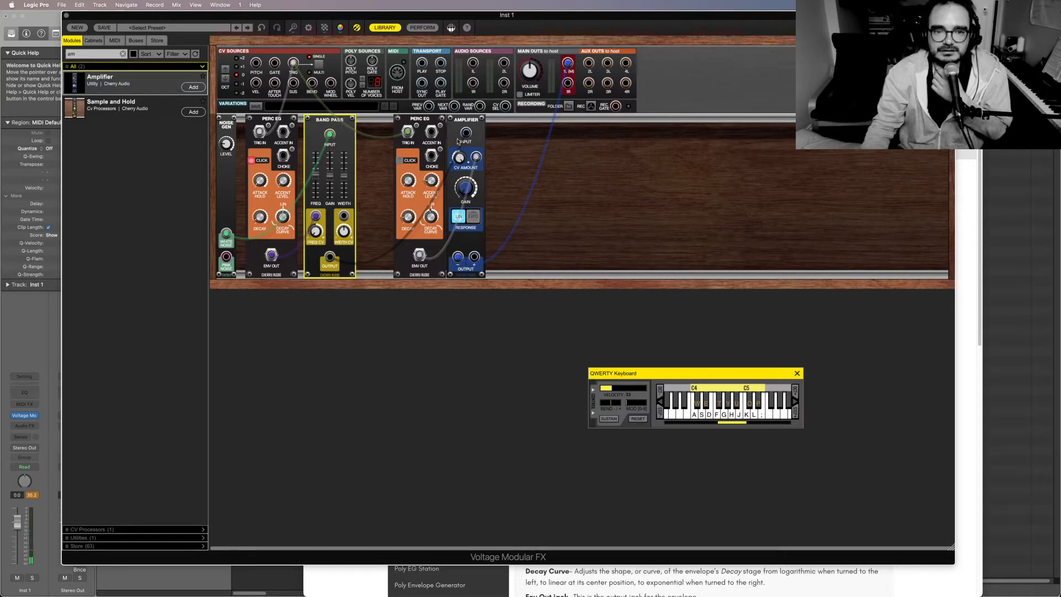
Check the cable feeding the Amplifier's input, and adjust the second Percussion EG's Decay Time to about 763 between test notes
{"action": "left_click_drag", "start_coordinate": [458, 141], "coordinate": [466, 135]}
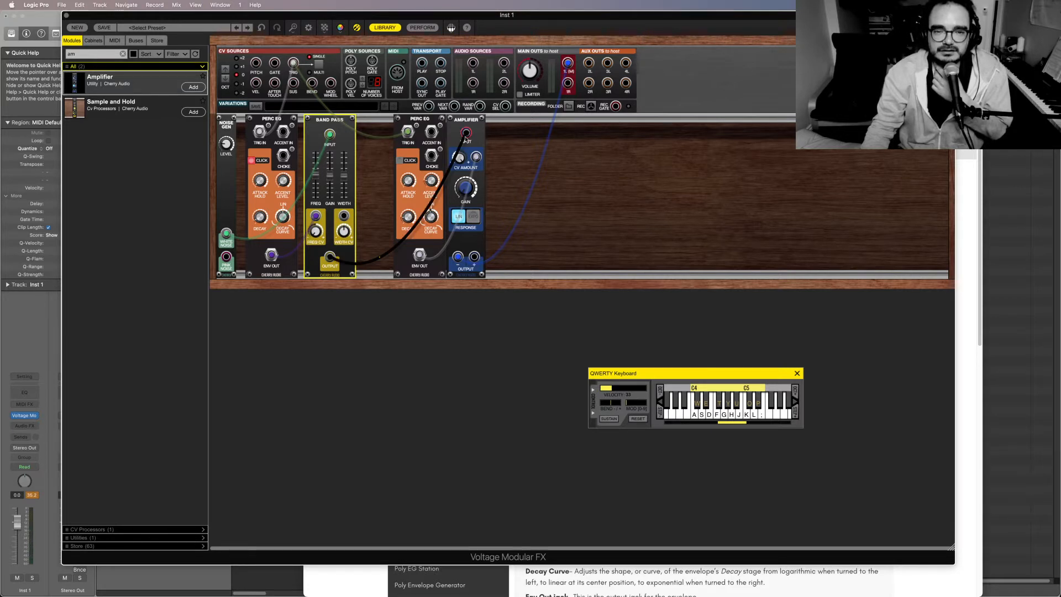
{"action": "left_click", "coordinate": [737, 402]}
{"action": "left_click", "coordinate": [736, 404]}
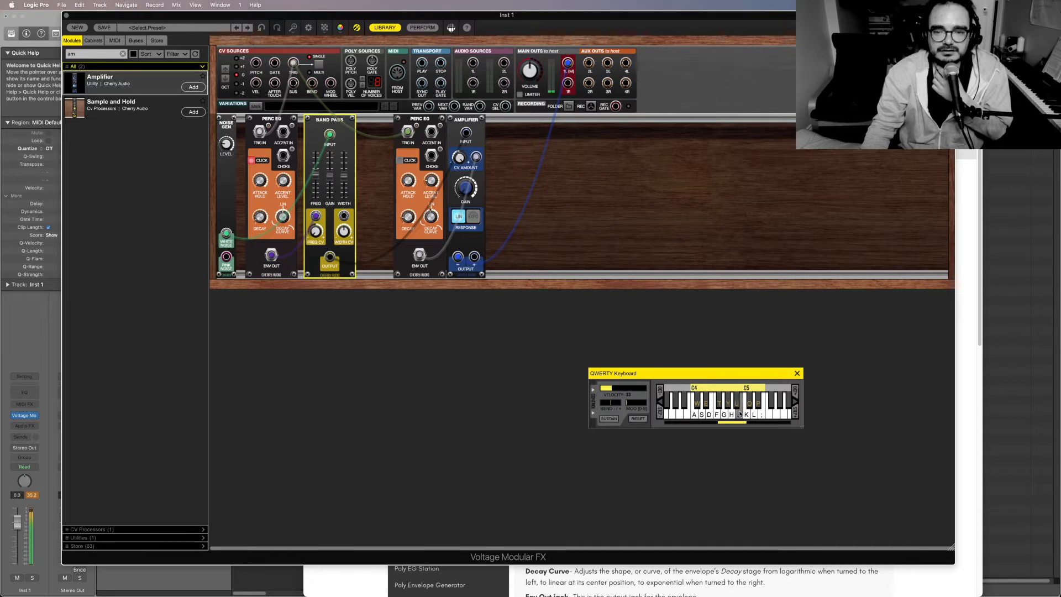
{"action": "left_click", "coordinate": [738, 410]}
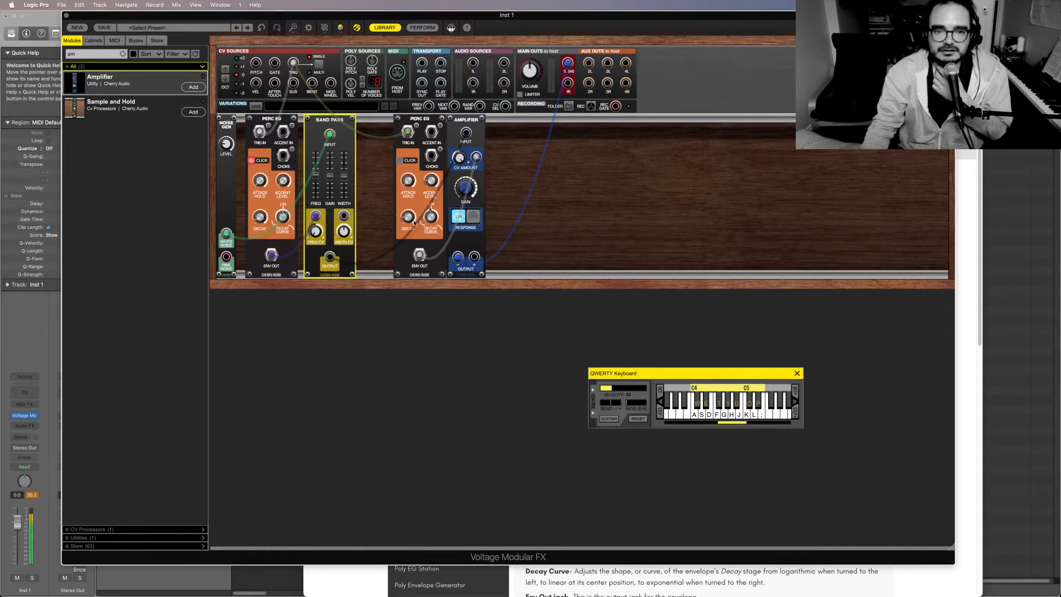
{"action": "left_click", "coordinate": [408, 182]}
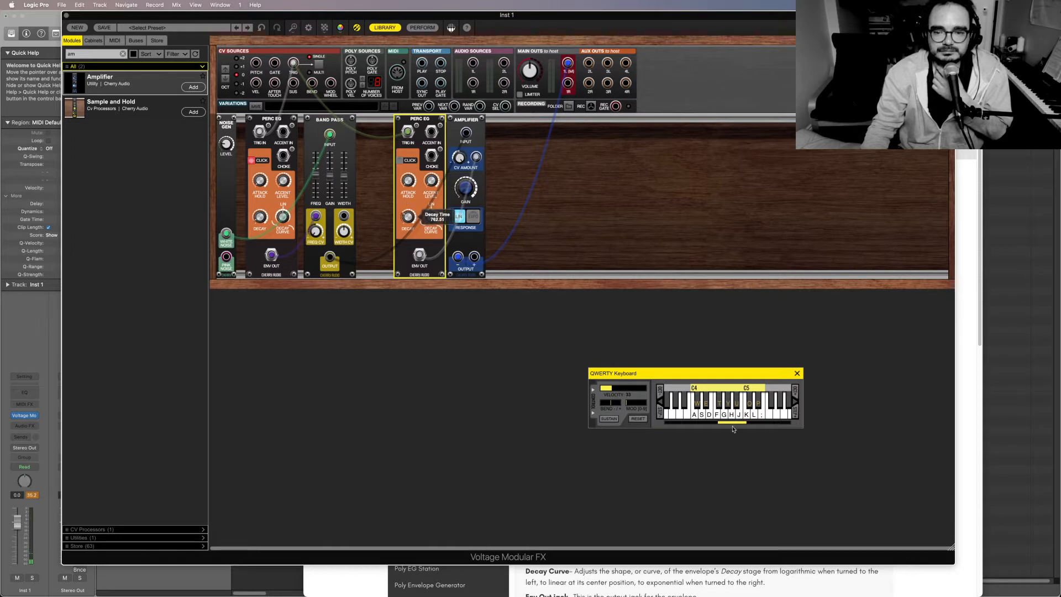
{"action": "left_click", "coordinate": [742, 409]}
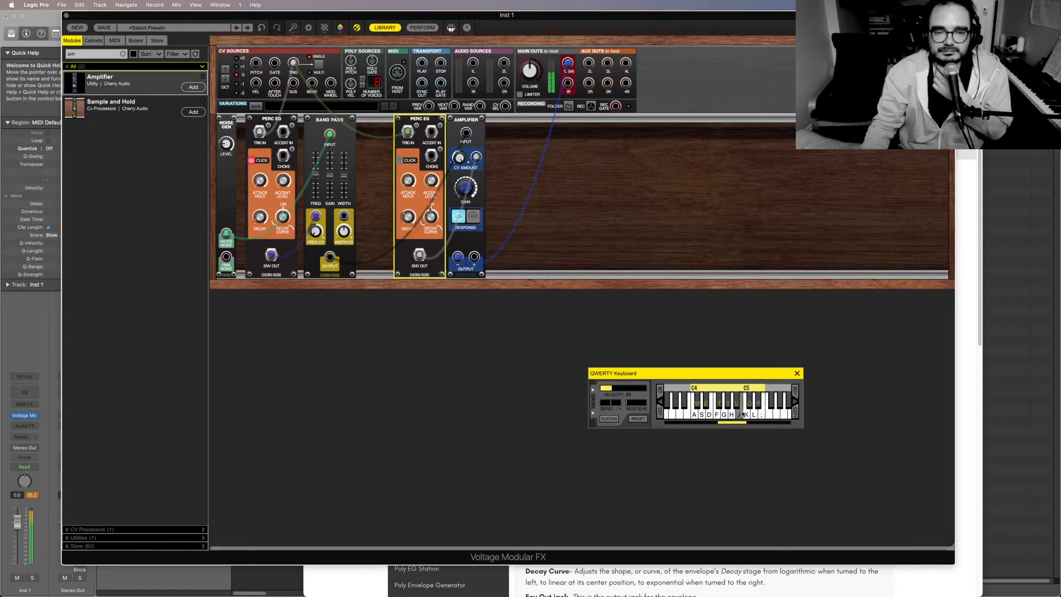
Fine-tune the Band Pass filter's frequency CV amount, and lower then raise its frequency while comparing test notes
{"action": "left_click", "coordinate": [315, 229]}
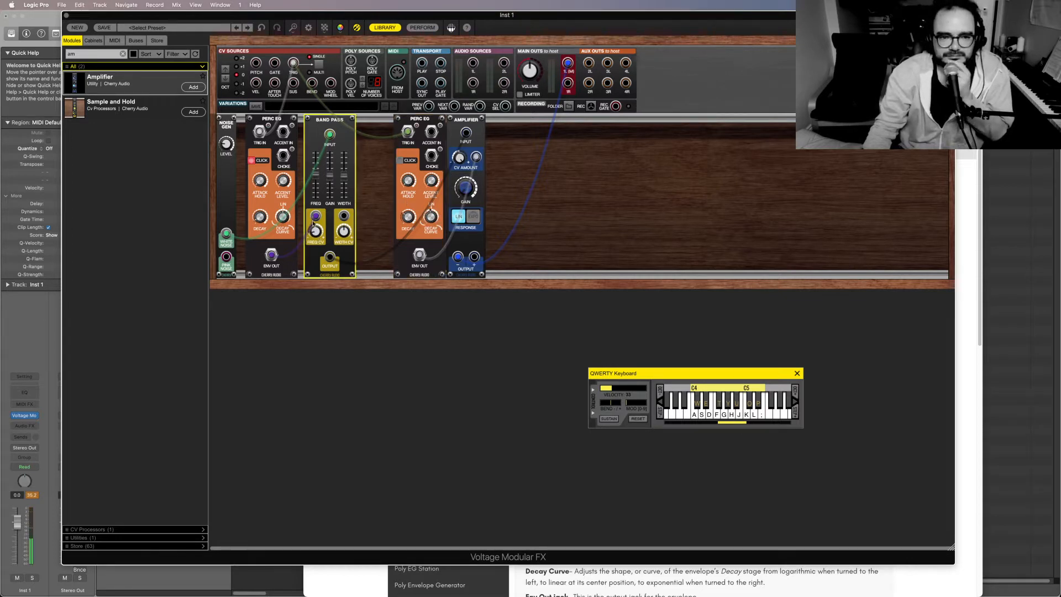
{"action": "left_click", "coordinate": [734, 415]}
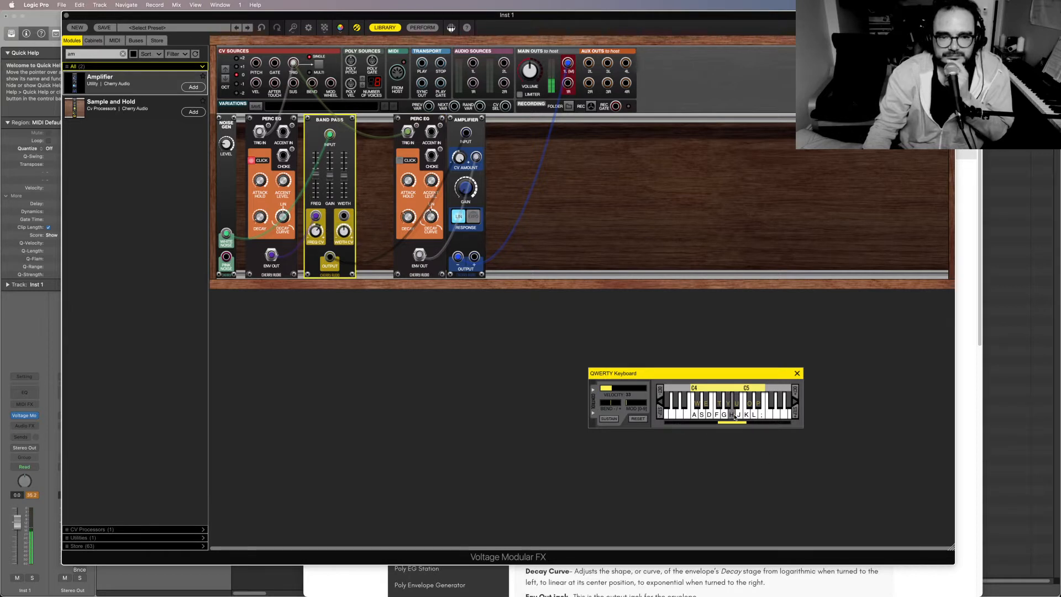
{"action": "left_click_drag", "start_coordinate": [317, 178], "coordinate": [318, 195]}
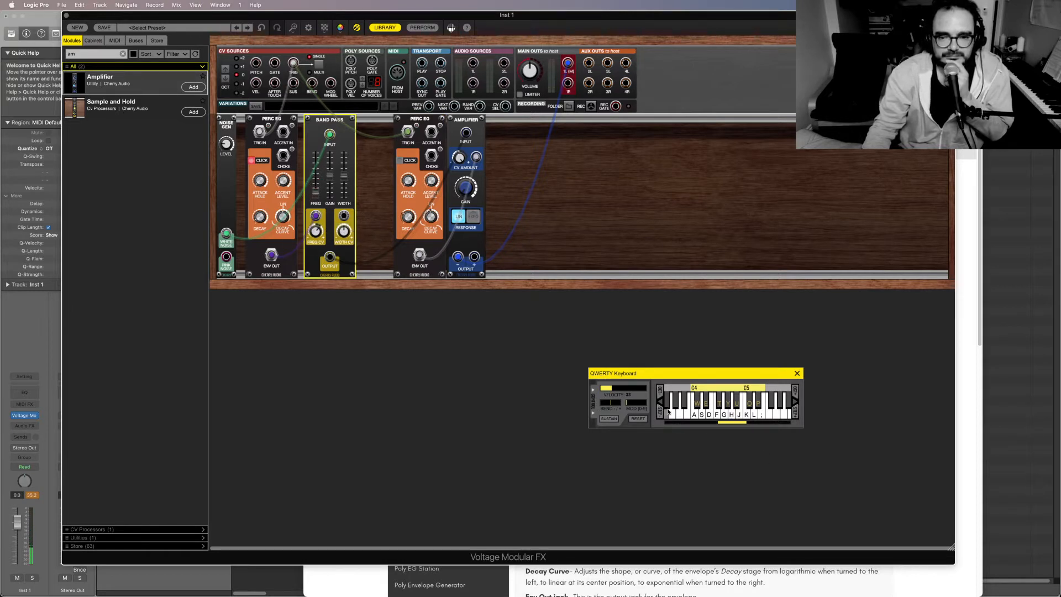
{"action": "left_click", "coordinate": [715, 418]}
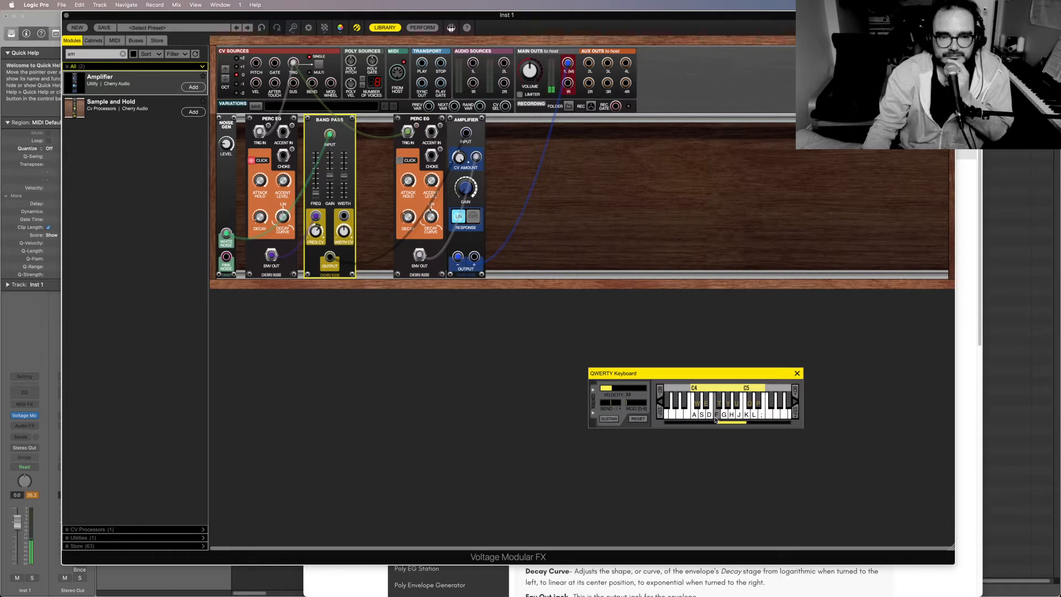
{"action": "left_click_drag", "start_coordinate": [313, 198], "coordinate": [317, 184]}
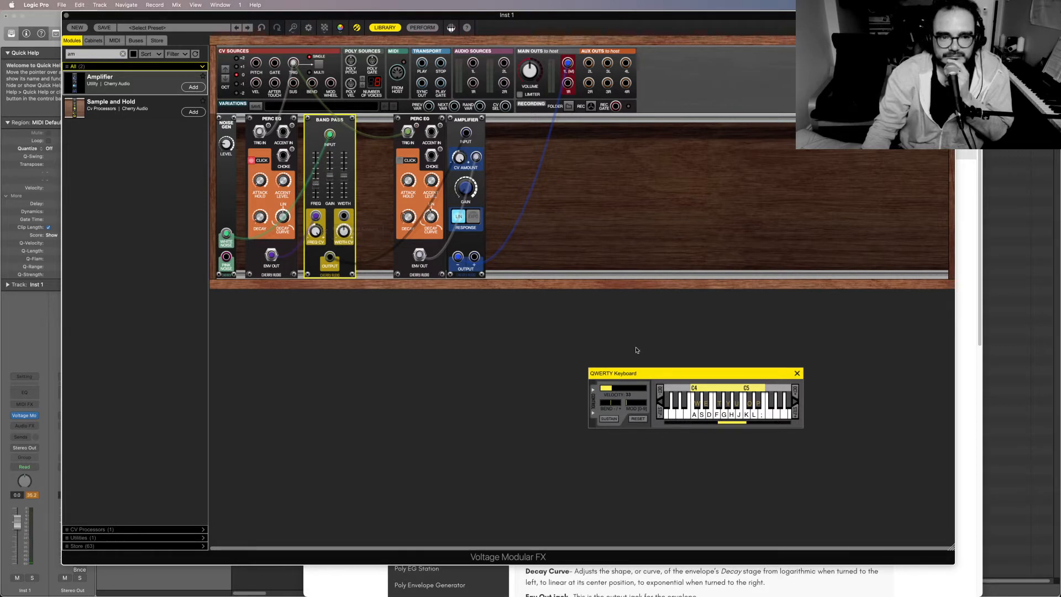
{"action": "left_click", "coordinate": [694, 408]}
{"action": "left_click", "coordinate": [694, 408]}
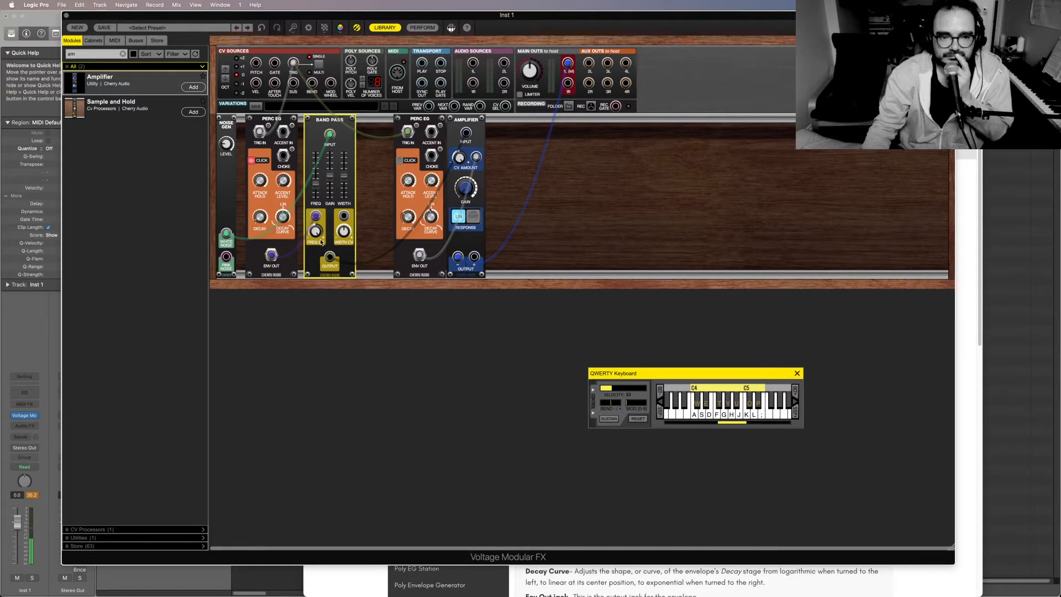
Reduce the Band Pass filter's frequency CV amount, raise its frequency, and play test notes
{"action": "left_click_drag", "start_coordinate": [318, 235], "coordinate": [350, 368]}
{"action": "left_click_drag", "start_coordinate": [315, 184], "coordinate": [316, 161]}
{"action": "left_click", "coordinate": [724, 417]}
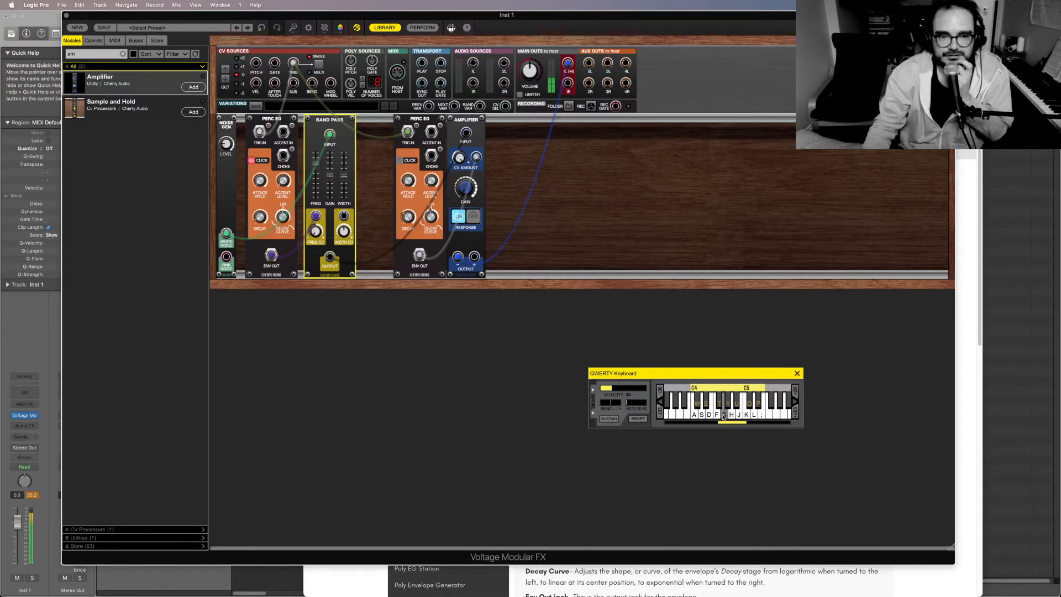
{"action": "left_click", "coordinate": [723, 417]}
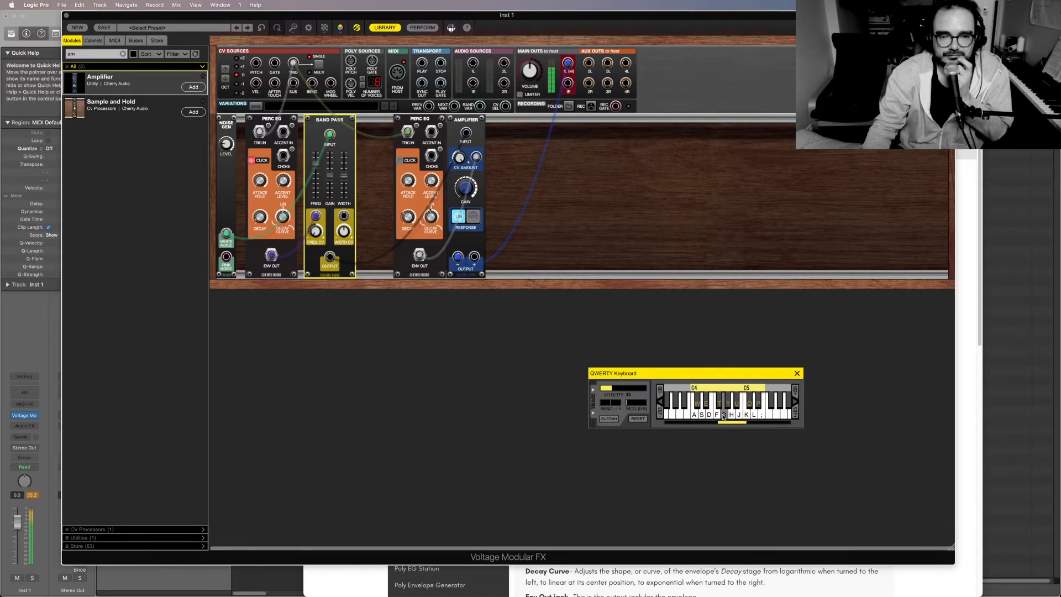
Adjust the first Percussion EG's Decay Time and the Band Pass filter's frequency CV amount, auditioning each change with a test note
{"action": "left_click", "coordinate": [260, 221]}
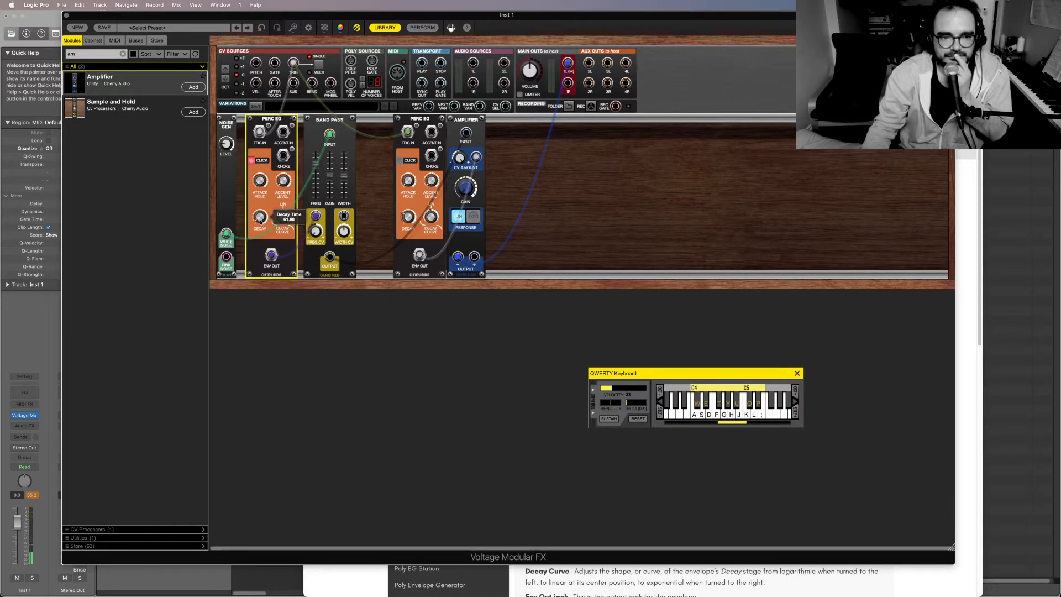
{"action": "left_click", "coordinate": [724, 416]}
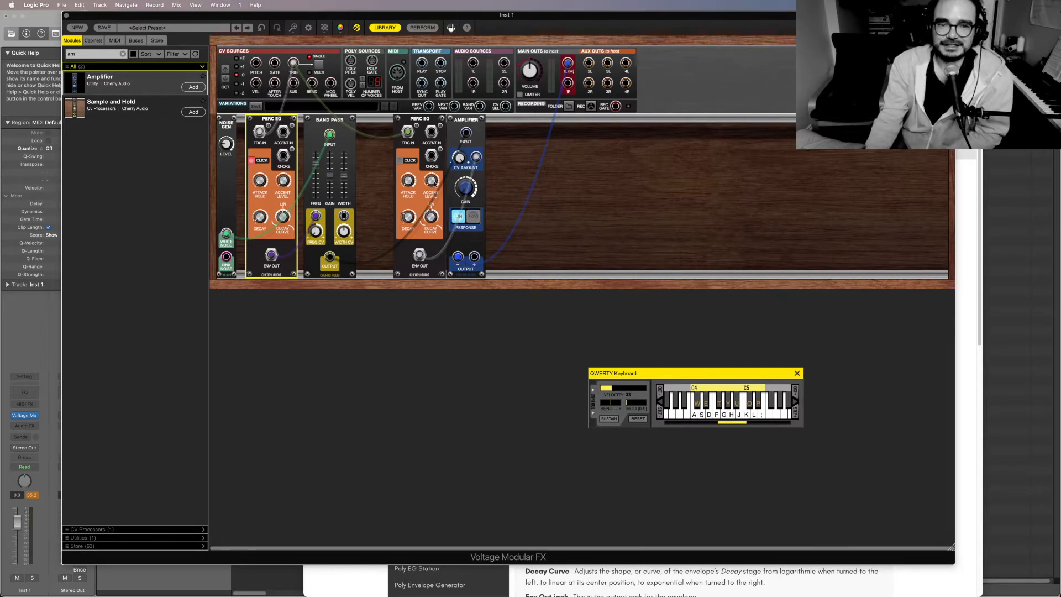
{"action": "left_click", "coordinate": [315, 227]}
{"action": "left_click_drag", "start_coordinate": [315, 228], "coordinate": [311, 175]}
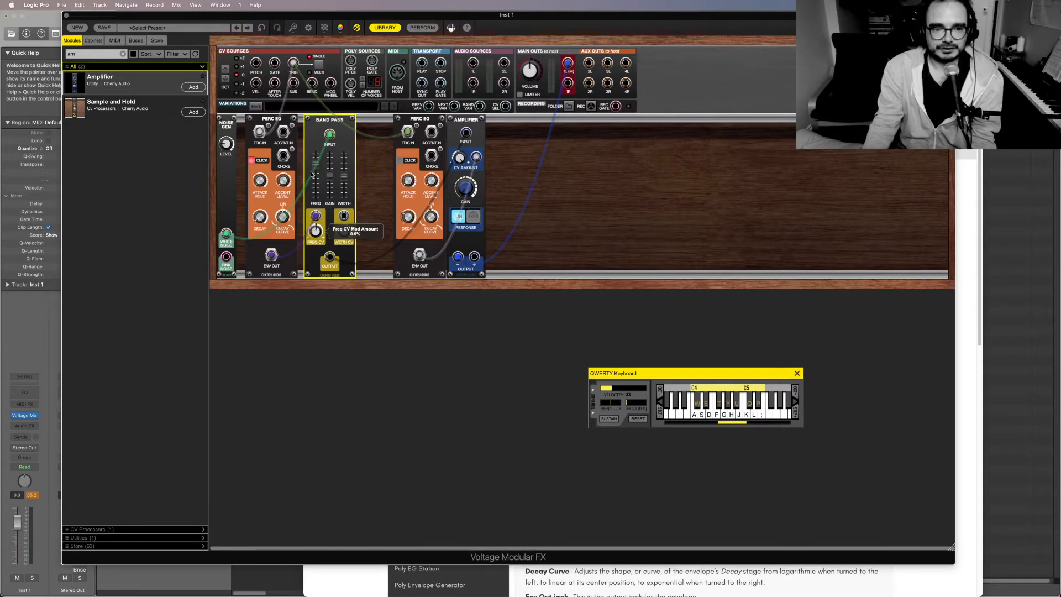
{"action": "left_click", "coordinate": [734, 417]}
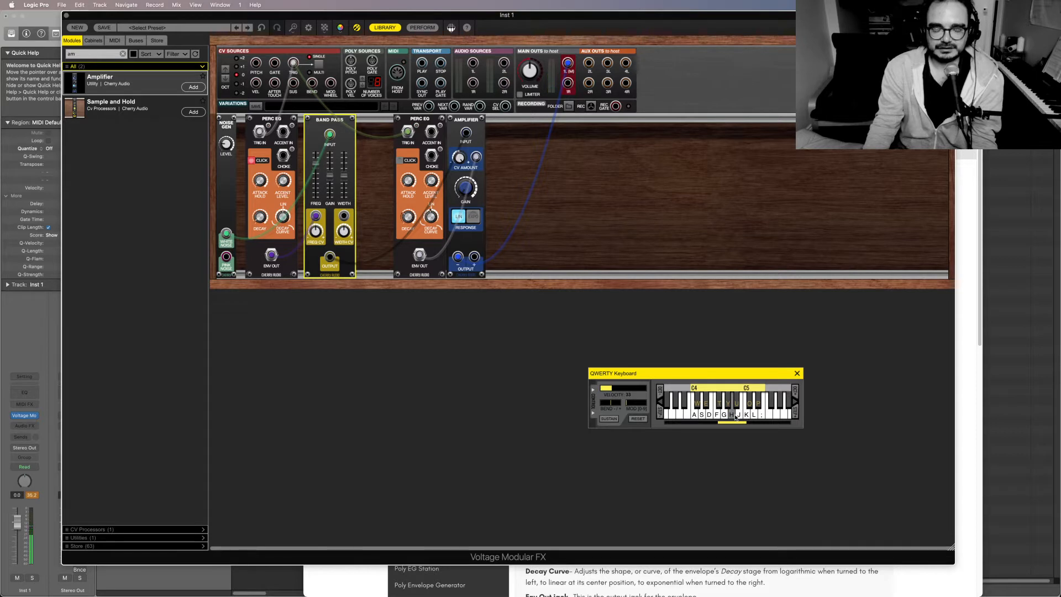
Set the second Percussion EG's Decay Curve to about -7.8% and audition it with several test notes
{"action": "left_click", "coordinate": [431, 218]}
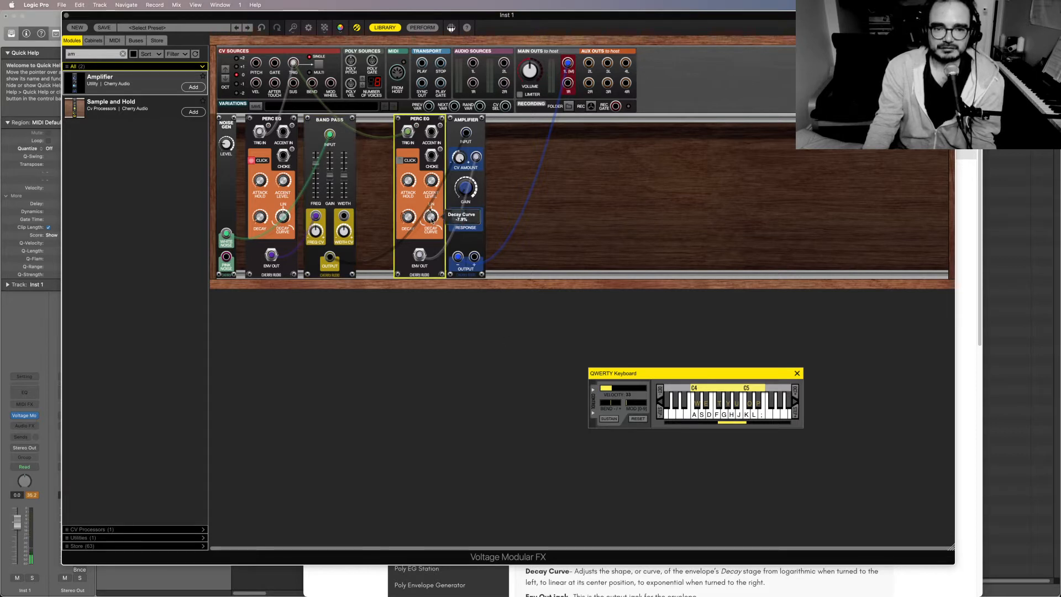
{"action": "left_click", "coordinate": [701, 415]}
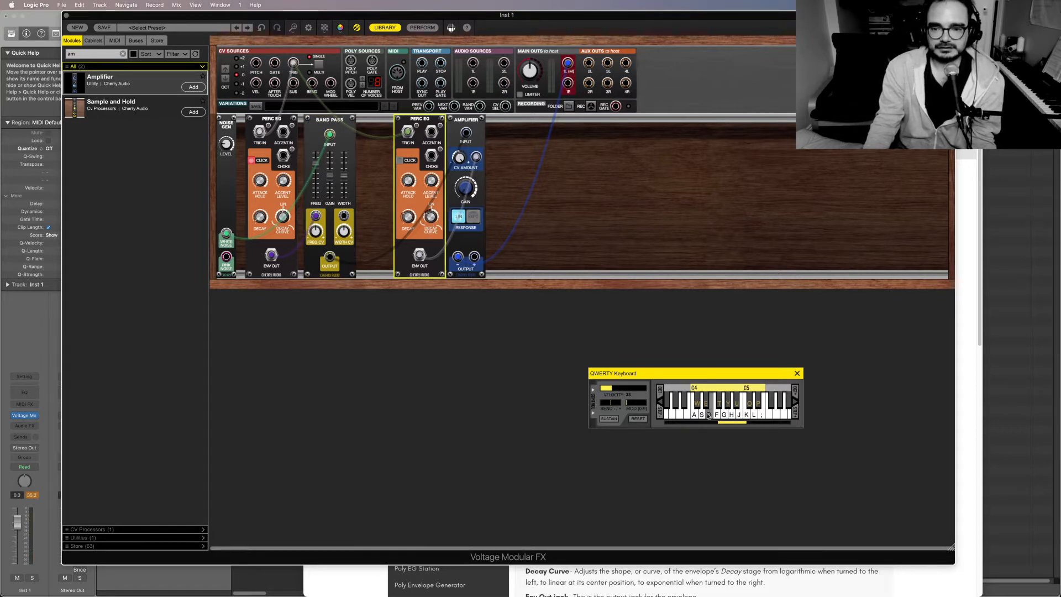
{"action": "left_click", "coordinate": [709, 416]}
{"action": "left_click", "coordinate": [708, 415]}
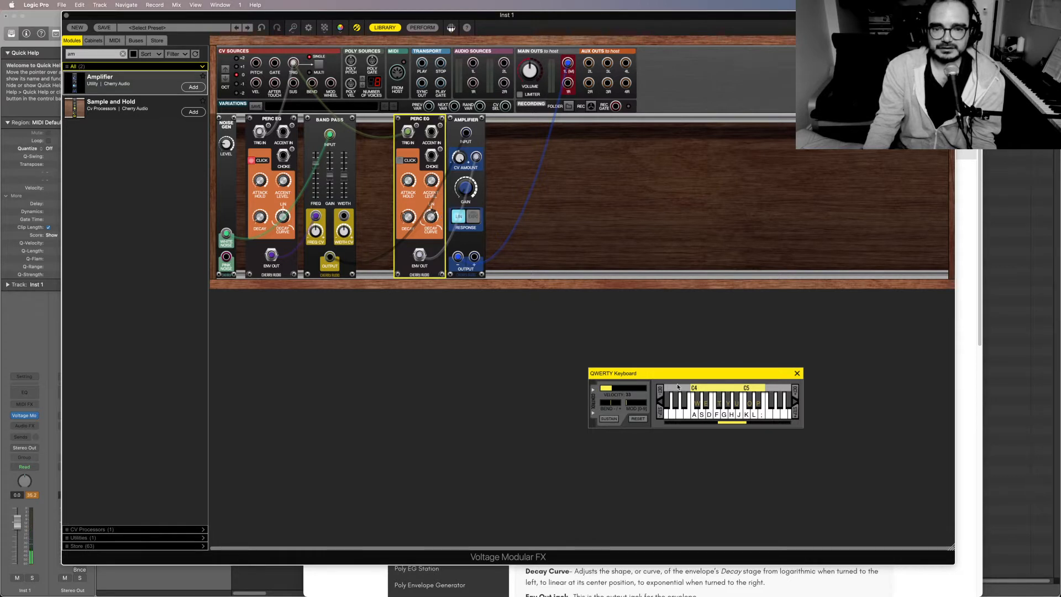
{"action": "left_click", "coordinate": [730, 415]}
{"action": "left_click", "coordinate": [729, 418]}
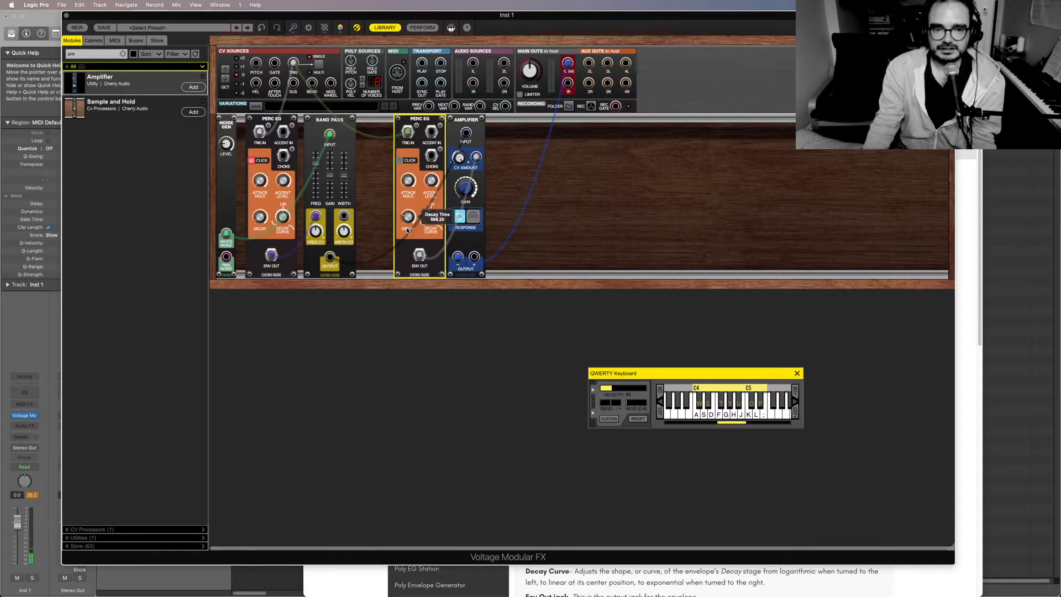
Set the second Percussion EG's Decay Time to about 568 and its Decay Curve to about 5.4%, auditioning with test notes
{"action": "left_click", "coordinate": [742, 417]}
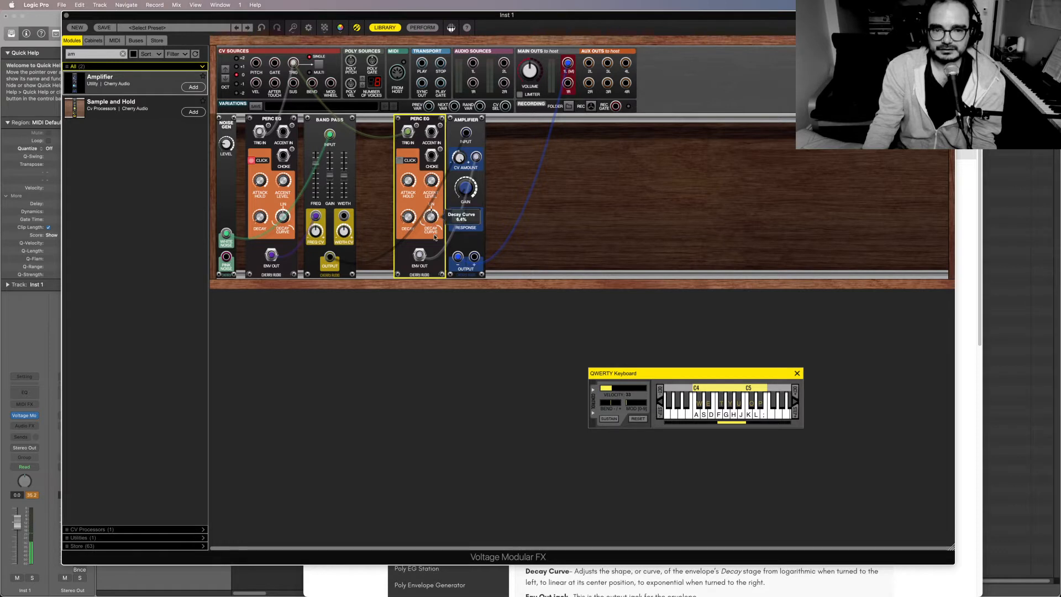
{"action": "left_click", "coordinate": [751, 421]}
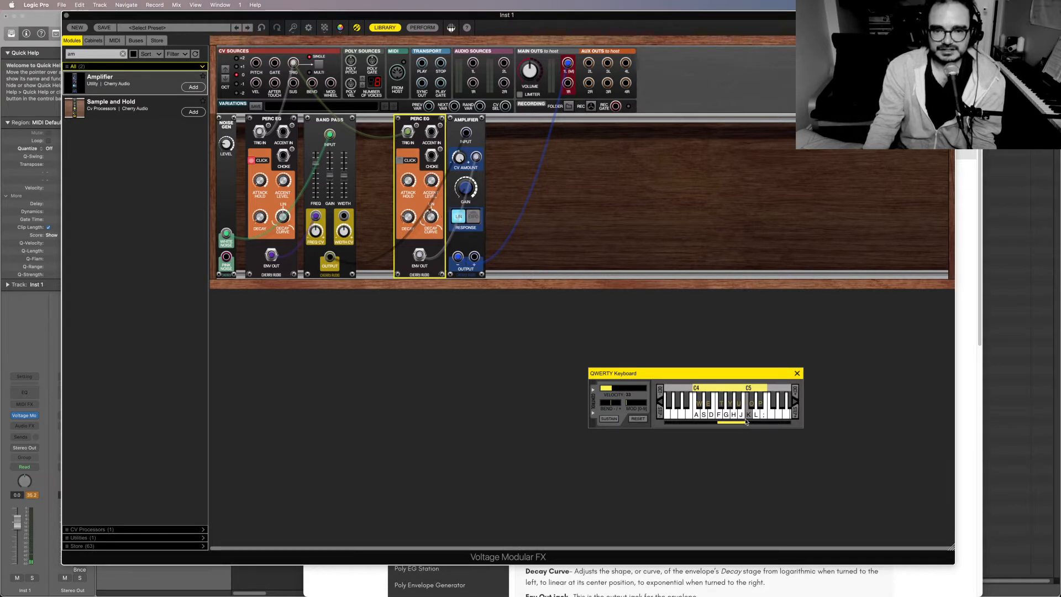
{"action": "left_click", "coordinate": [725, 415]}
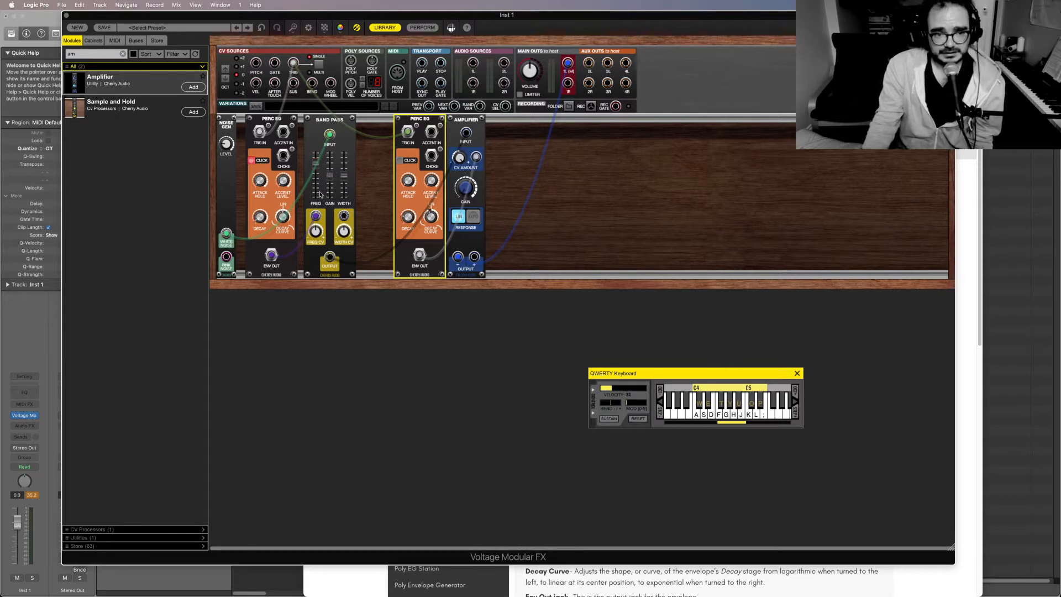
Set the first Percussion EG's Attack Hold Time to about 129, lower the Band Pass frequency to about 52, and play a test note
{"action": "left_click", "coordinate": [260, 215]}
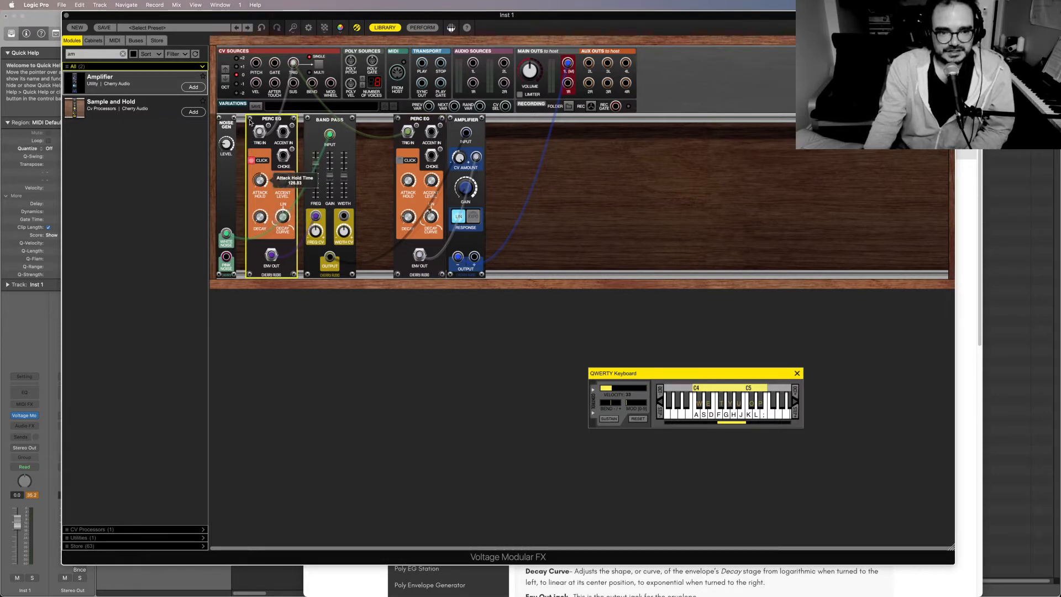
{"action": "left_click_drag", "start_coordinate": [249, 122], "coordinate": [252, 117]}
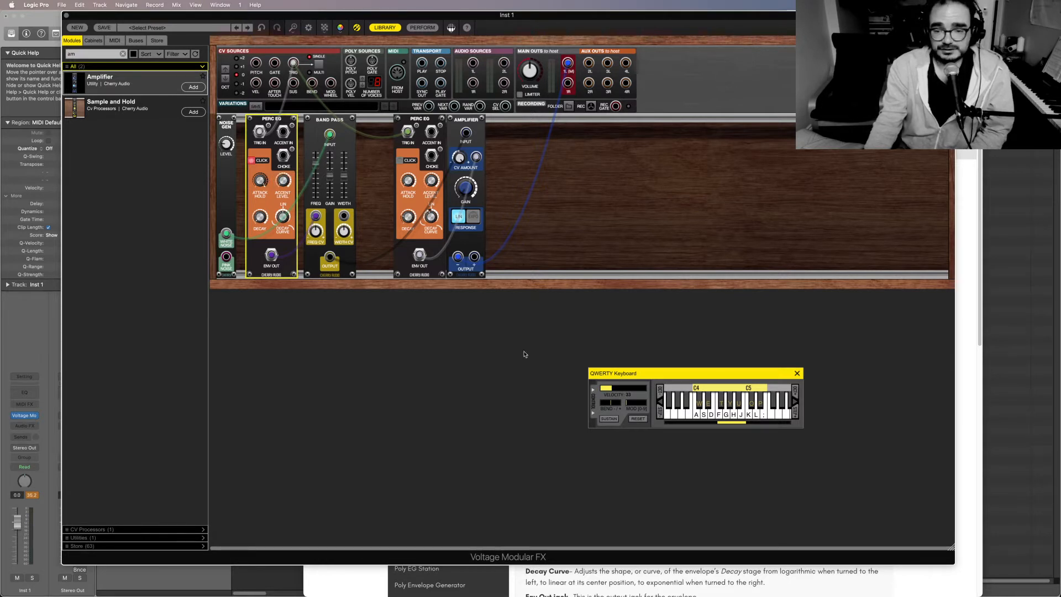
{"action": "left_click", "coordinate": [318, 235]}
{"action": "left_click_drag", "start_coordinate": [316, 167], "coordinate": [319, 193]}
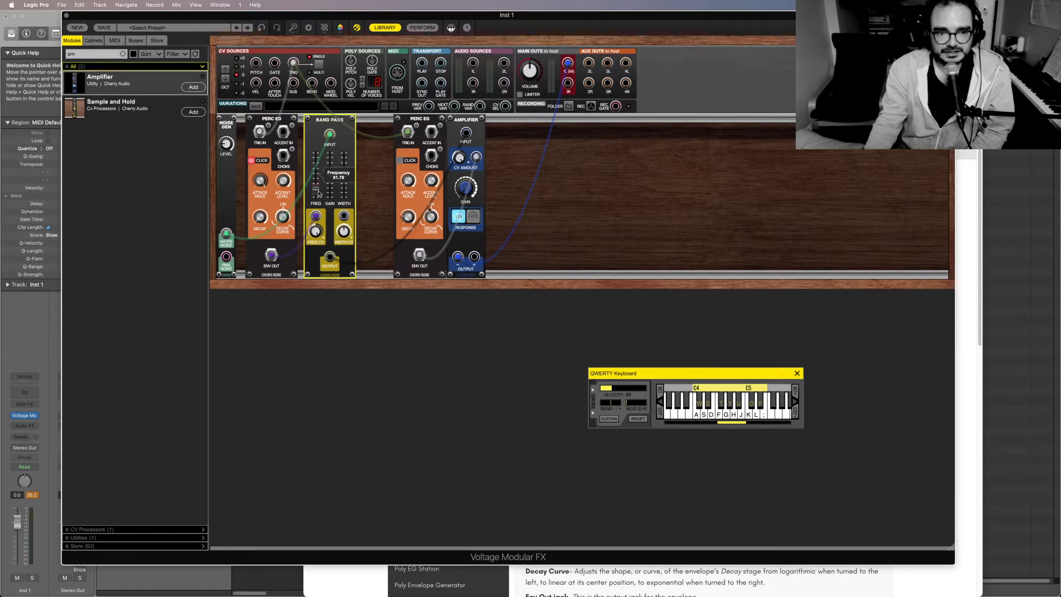
{"action": "left_click", "coordinate": [717, 417]}
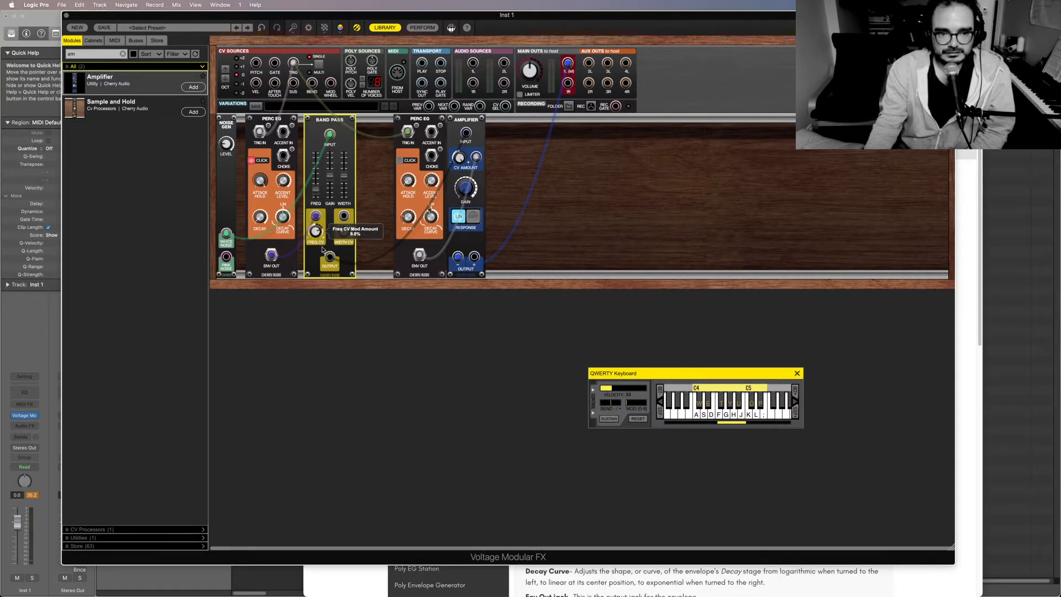
Fine-tune the Band Pass filter's frequency CV amount and audition it with repeated test notes
{"action": "left_click", "coordinate": [726, 417]}
{"action": "left_click", "coordinate": [726, 417]}
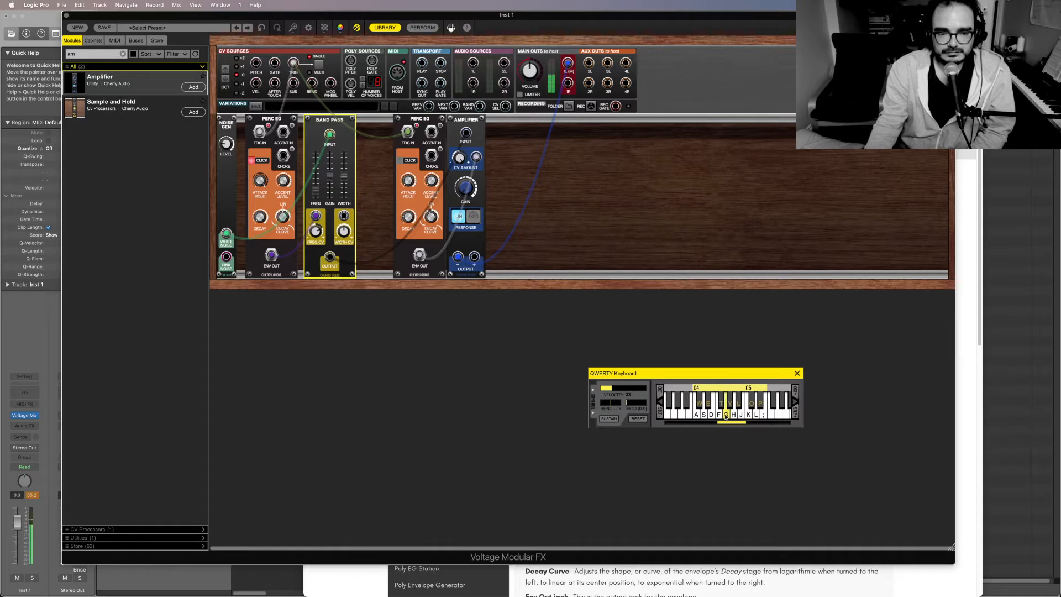
{"action": "left_click", "coordinate": [726, 417]}
{"action": "left_click", "coordinate": [719, 417]}
Shorten the first Percussion EG's Attack Hold Time and audition the change with several test notes
{"action": "left_click_drag", "start_coordinate": [263, 184], "coordinate": [263, 193]}
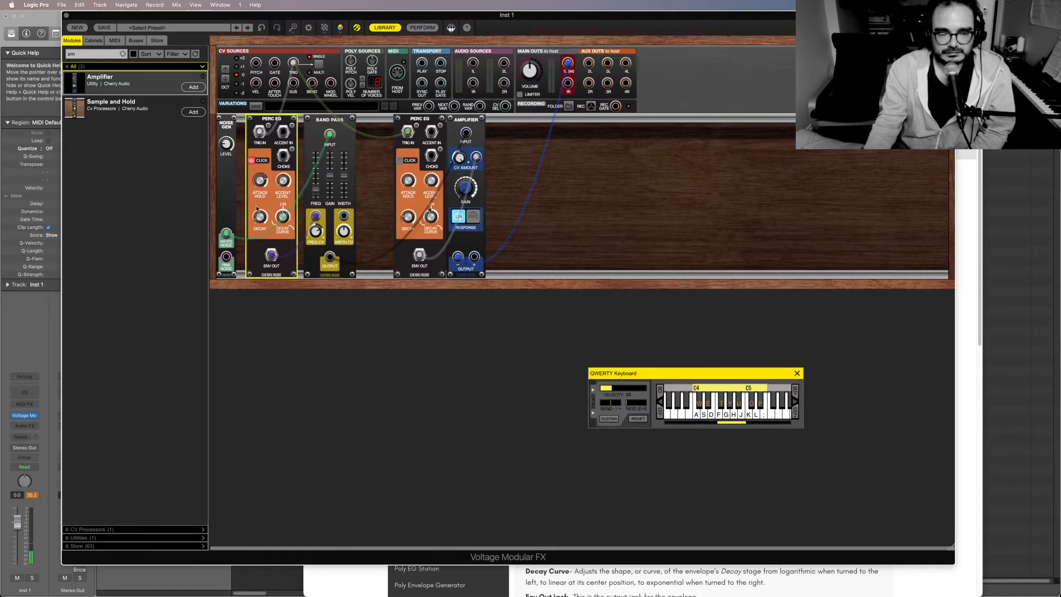
{"action": "left_click", "coordinate": [726, 415]}
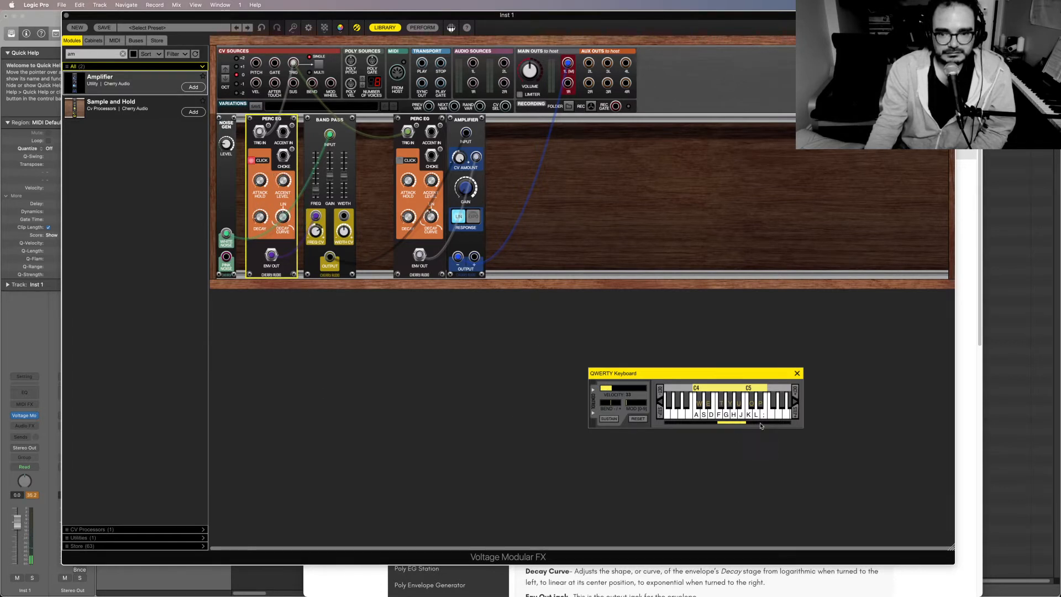
{"action": "left_click", "coordinate": [739, 410]}
{"action": "left_click", "coordinate": [727, 414]}
{"action": "left_click", "coordinate": [727, 414]}
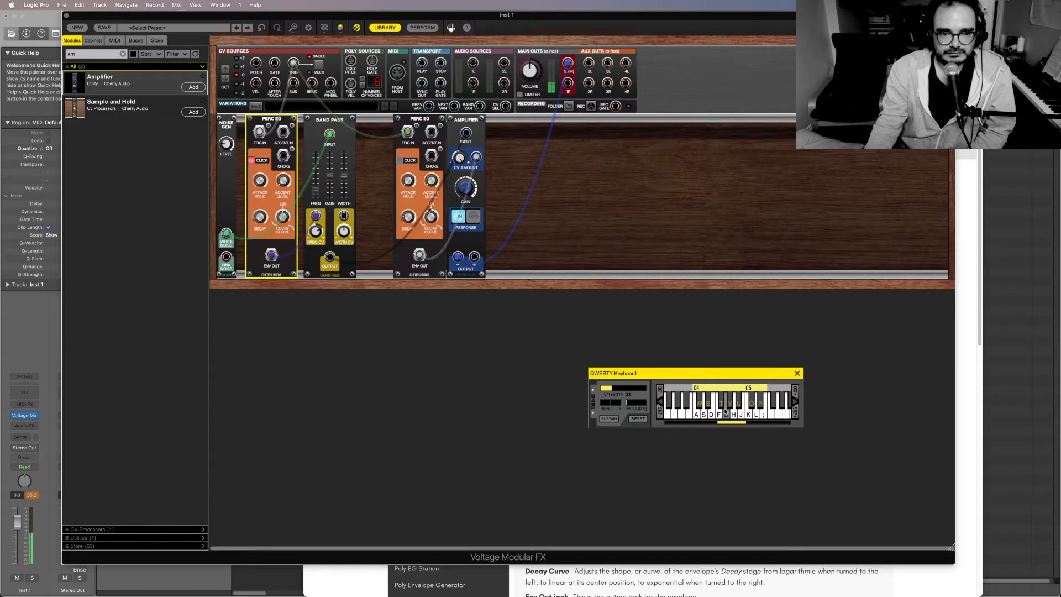
Adjust the Band Pass filter's frequency CV amount and raise its frequency in two stages, playing test notes after each change
{"action": "left_click_drag", "start_coordinate": [314, 233], "coordinate": [314, 227]}
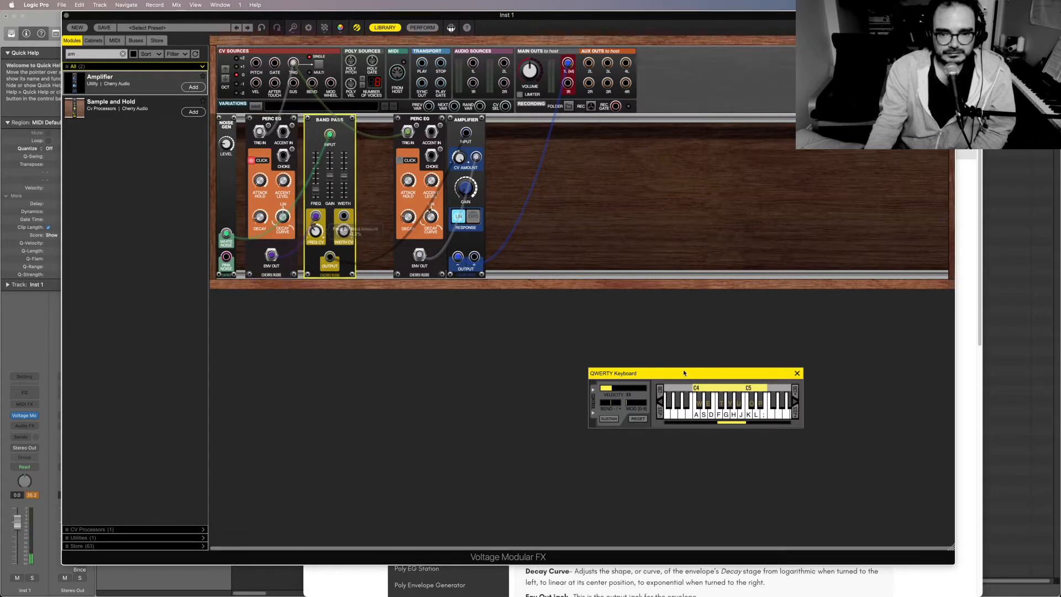
{"action": "left_click", "coordinate": [733, 413]}
{"action": "left_click", "coordinate": [723, 414]}
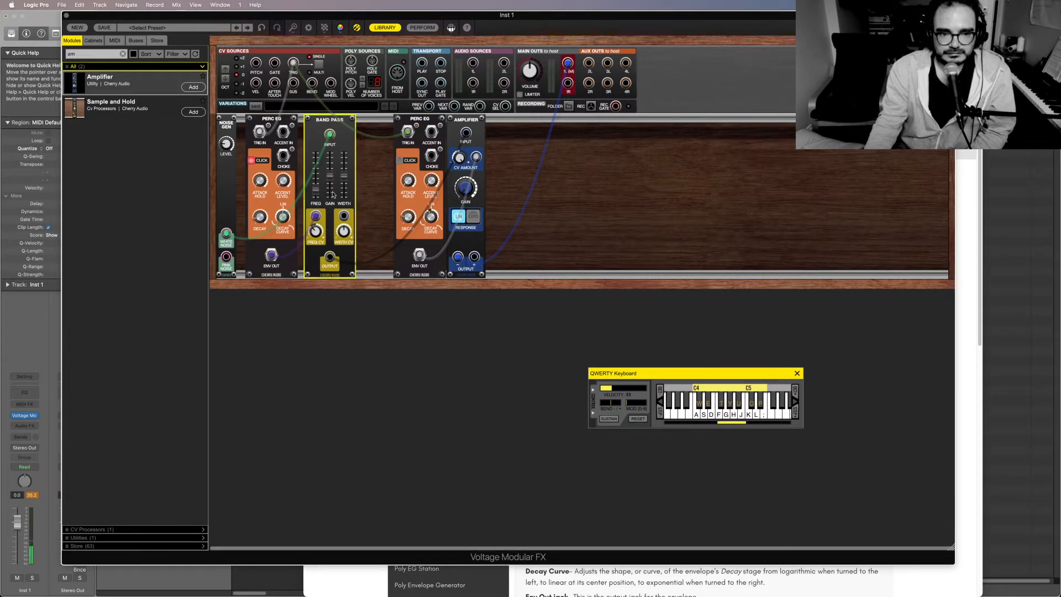
{"action": "left_click_drag", "start_coordinate": [317, 191], "coordinate": [317, 180]}
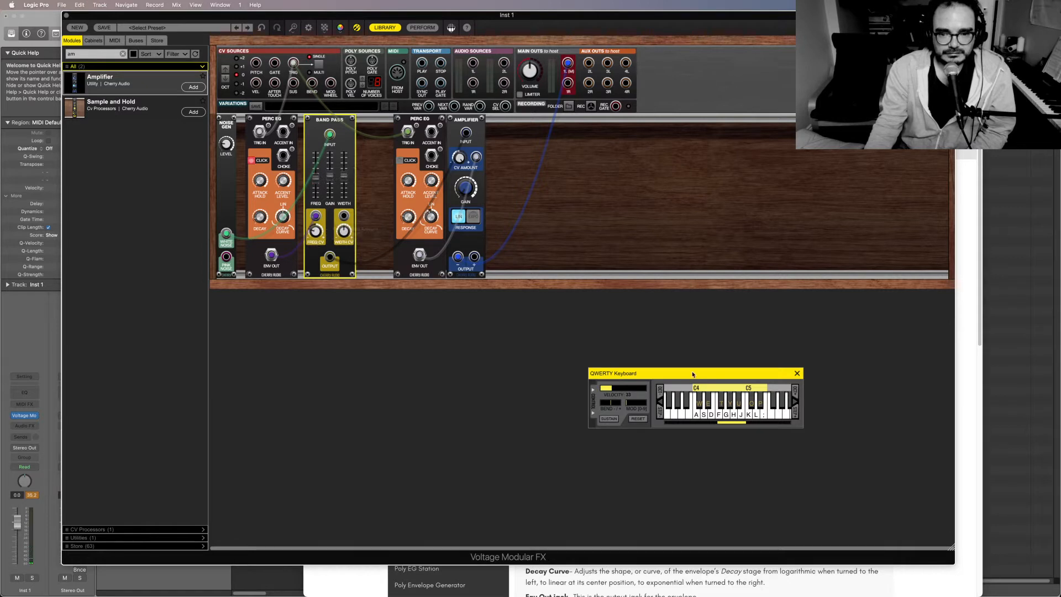
{"action": "left_click", "coordinate": [711, 415]}
{"action": "left_click", "coordinate": [703, 414]}
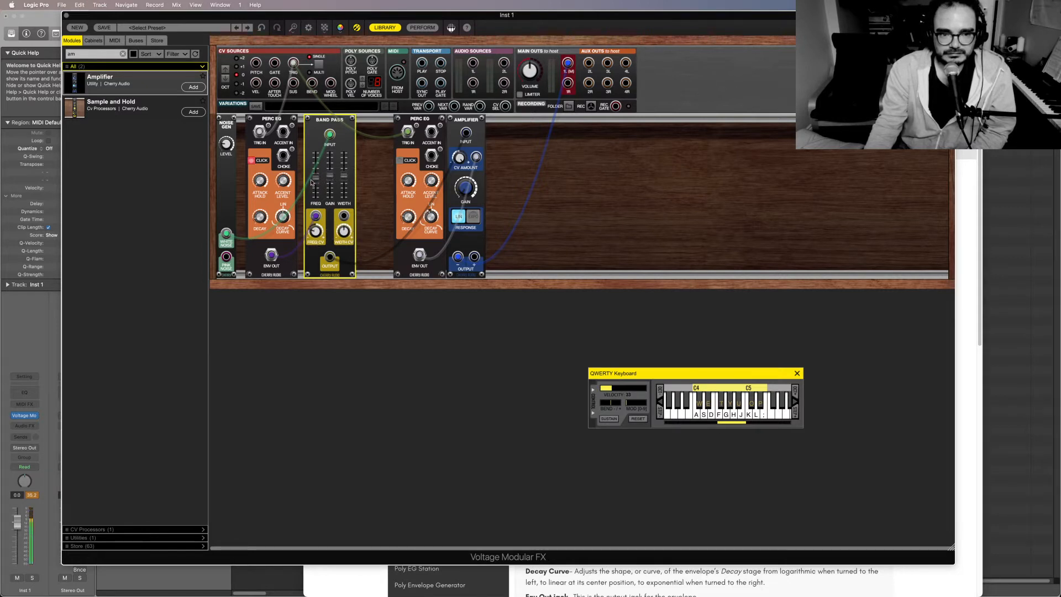
{"action": "left_click_drag", "start_coordinate": [315, 179], "coordinate": [315, 167]}
{"action": "left_click", "coordinate": [741, 415]}
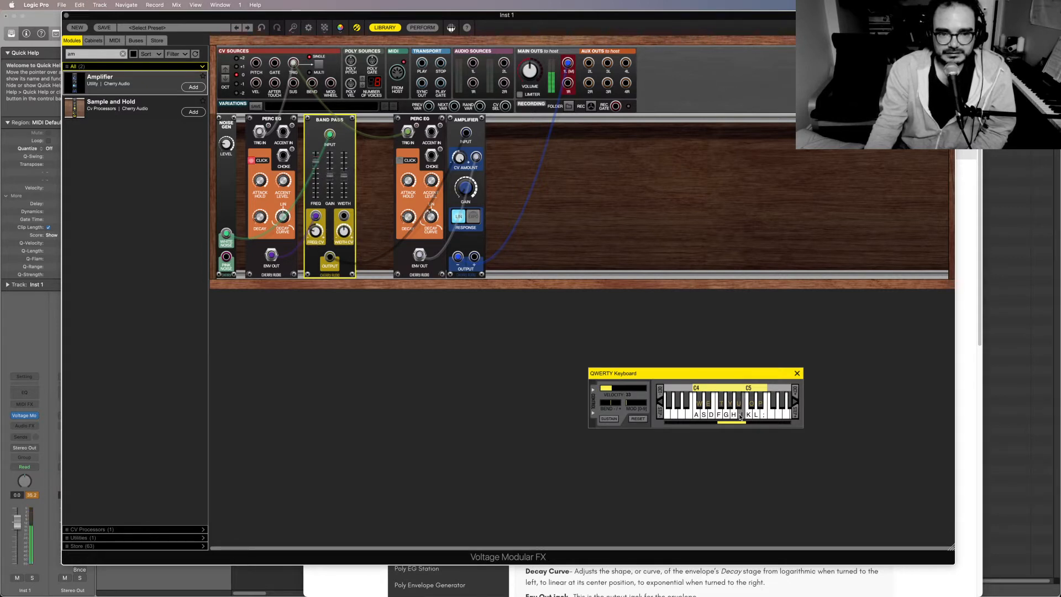
Set the first Percussion EG's Decay Curve to about -32% and compare the sound with test notes
{"action": "left_click_drag", "start_coordinate": [283, 217], "coordinate": [283, 227]}
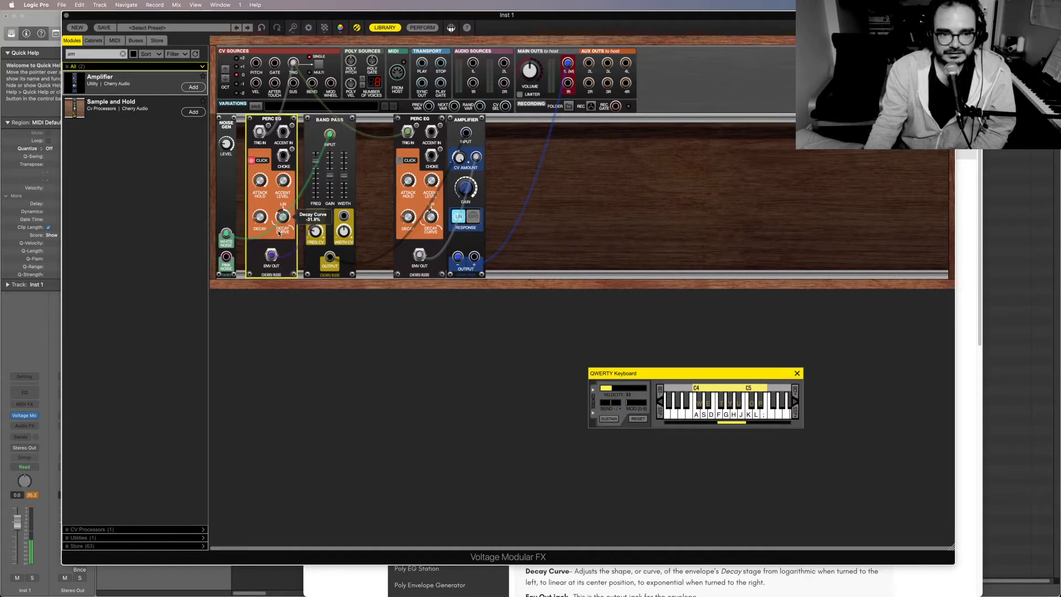
{"action": "left_click", "coordinate": [733, 415]}
{"action": "left_click", "coordinate": [726, 415]}
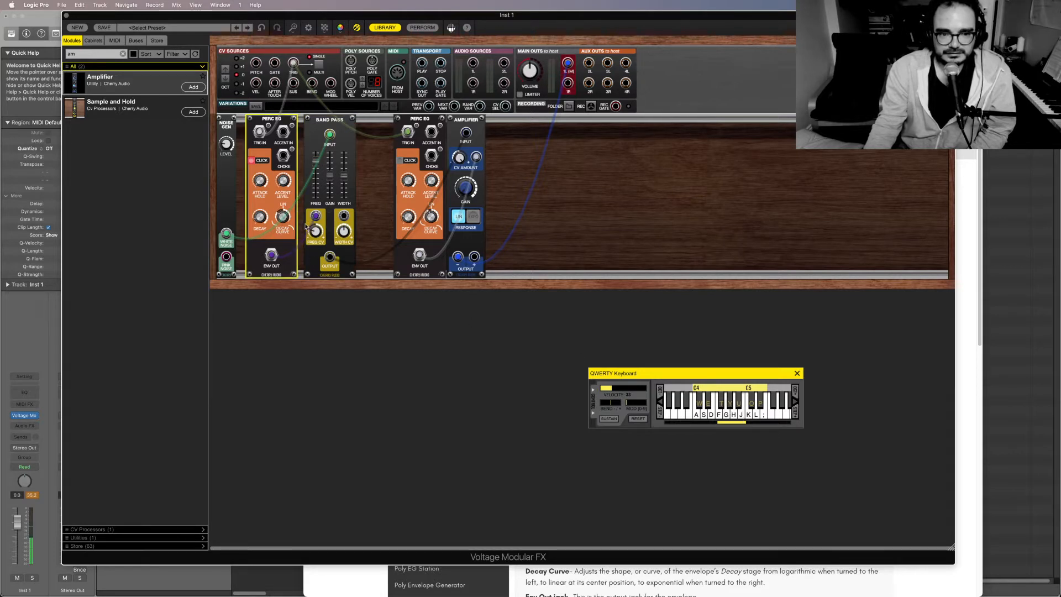
{"action": "mouse_move", "coordinate": [282, 231]}
{"action": "left_click", "coordinate": [734, 414]}
{"action": "left_click", "coordinate": [726, 414]}
Adjust the Band Pass filter's frequency CV amount and the first Percussion EG's Decay Curve, then audition with test notes
{"action": "left_click", "coordinate": [314, 236]}
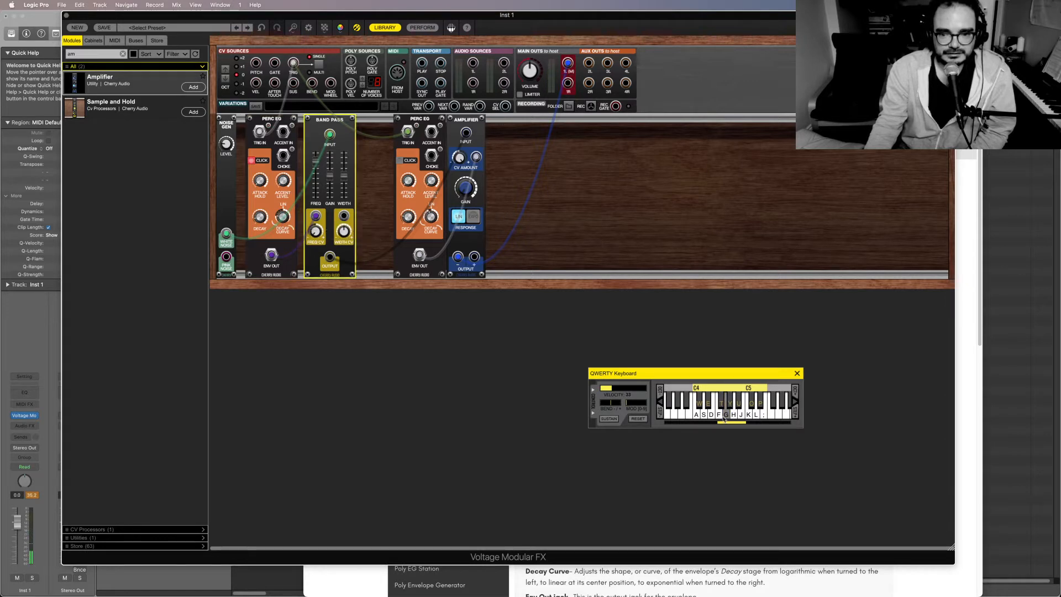
{"action": "left_click_drag", "start_coordinate": [289, 230], "coordinate": [285, 203]}
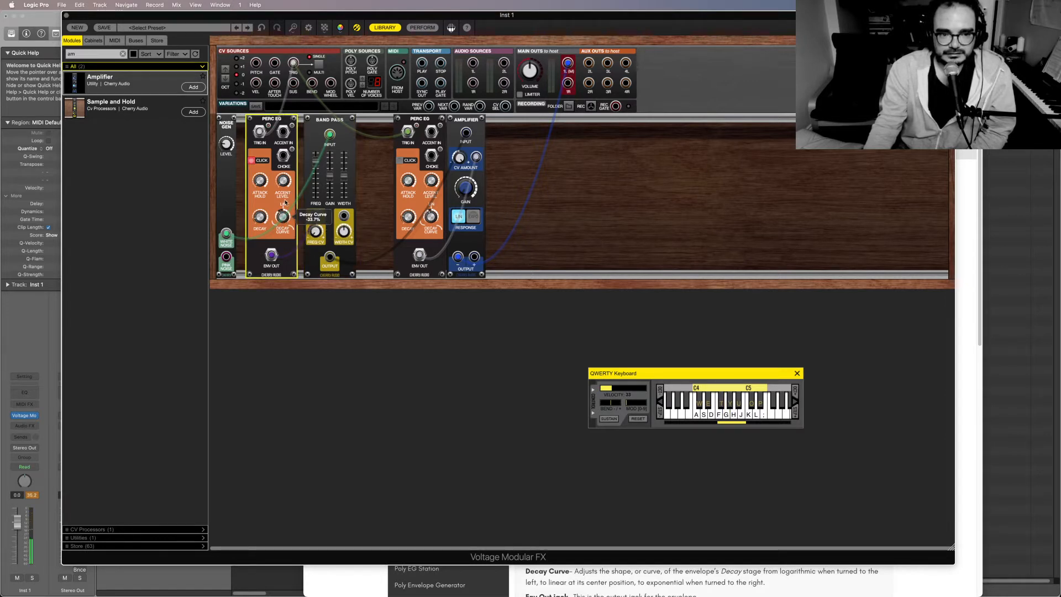
{"action": "left_click", "coordinate": [735, 413]}
{"action": "left_click", "coordinate": [735, 413]}
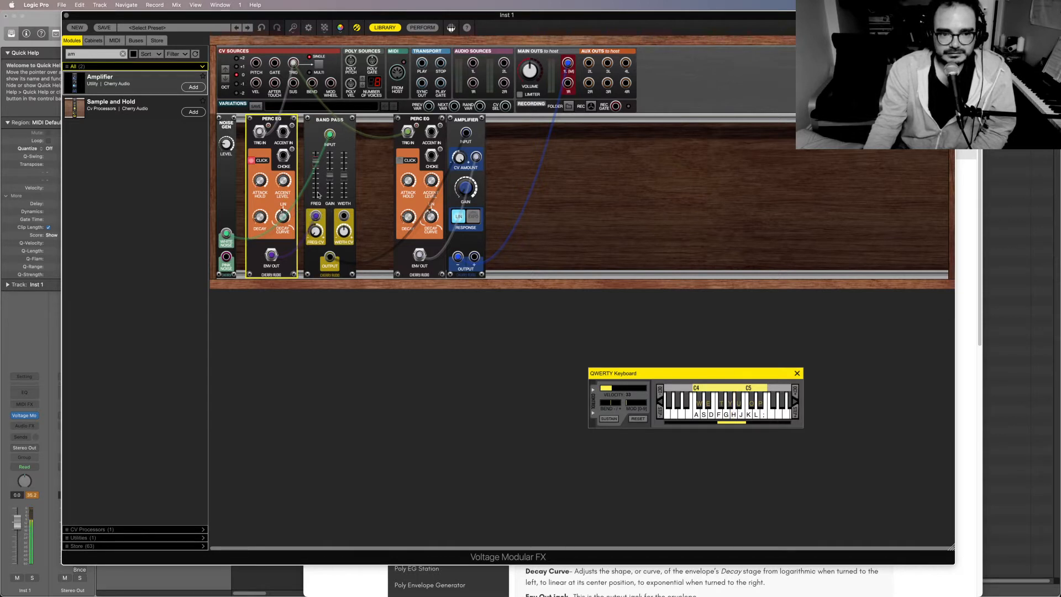
Set the Band Pass filter's frequency CV amount to about -12% and lower its frequency, playing test notes
{"action": "left_click_drag", "start_coordinate": [314, 242], "coordinate": [312, 223]}
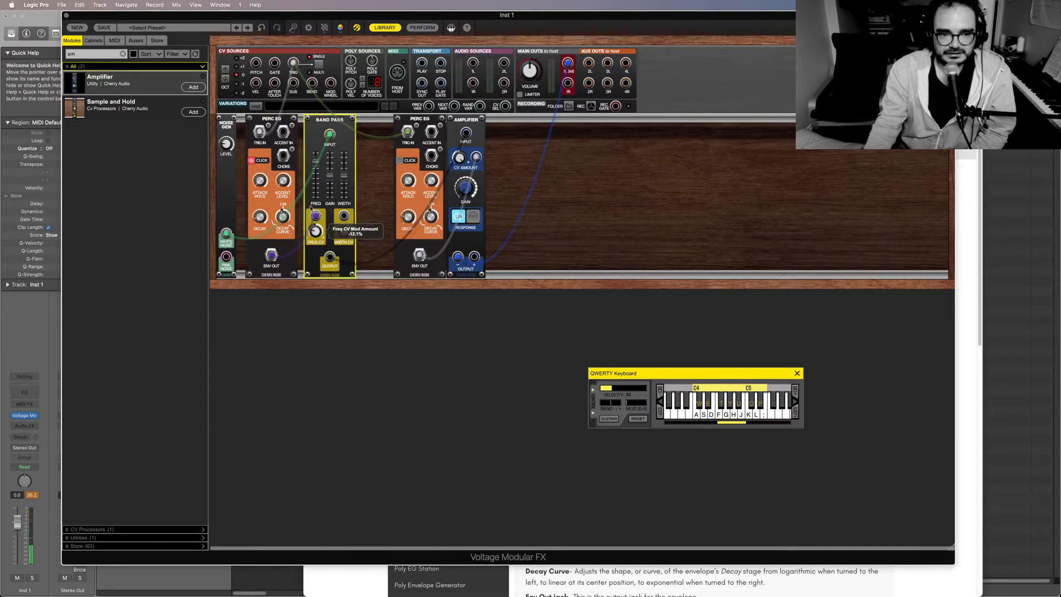
{"action": "left_click", "coordinate": [720, 414]}
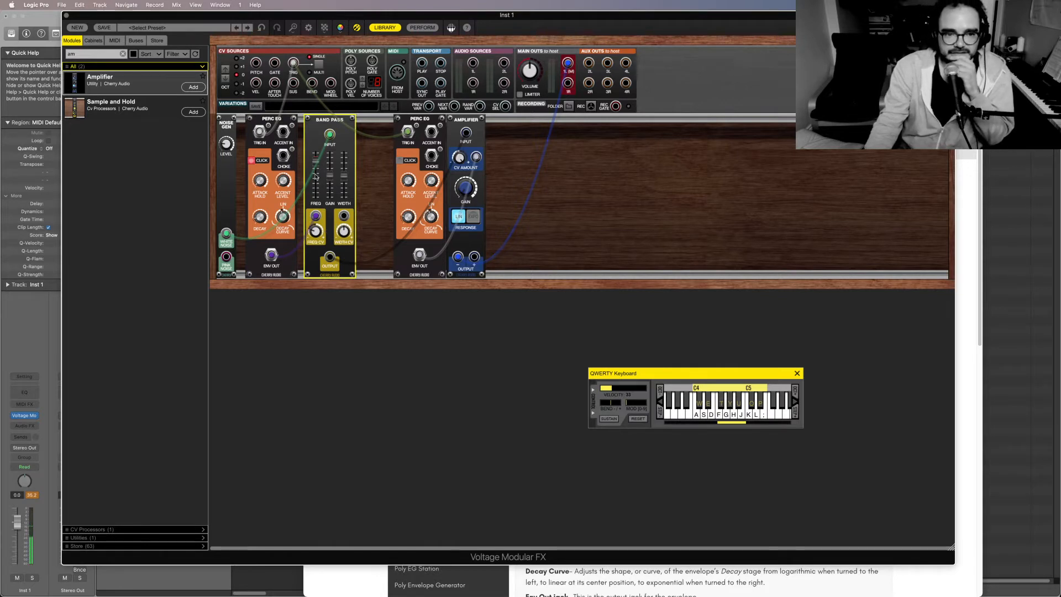
{"action": "left_click_drag", "start_coordinate": [316, 175], "coordinate": [318, 189]}
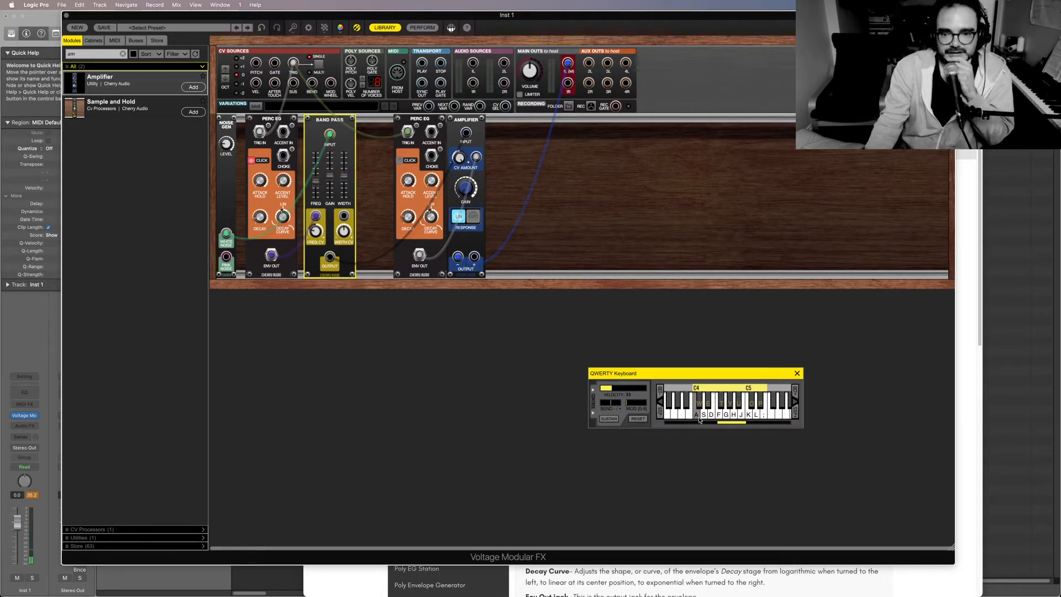
{"action": "left_click", "coordinate": [739, 417]}
{"action": "left_click", "coordinate": [740, 417]}
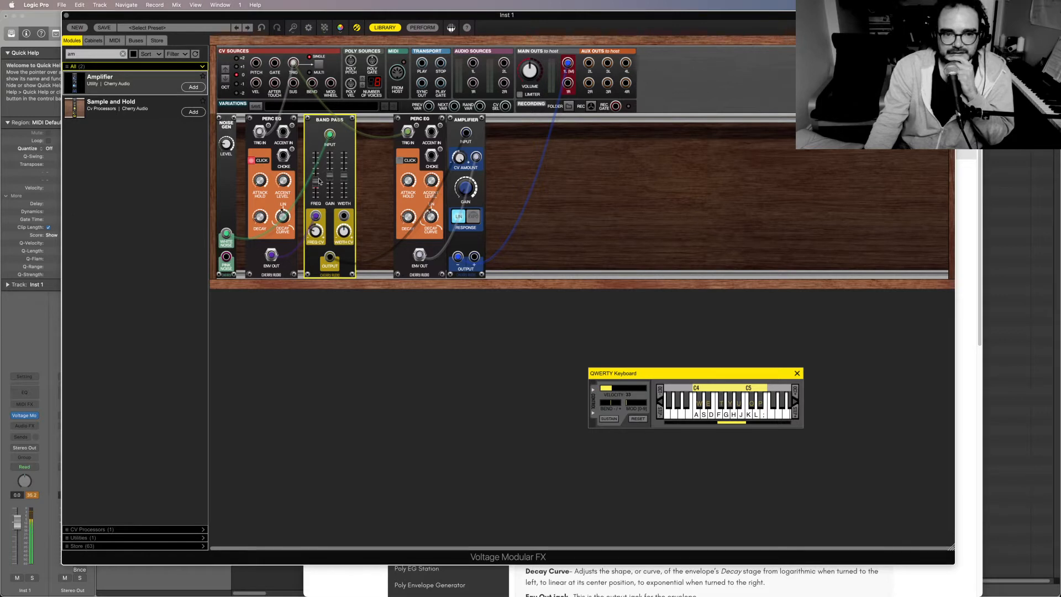
Raise the Band Pass filter's Width to about 3.98, reduce it slightly, and compare the settings with test notes
{"action": "left_click_drag", "start_coordinate": [345, 177], "coordinate": [344, 157]}
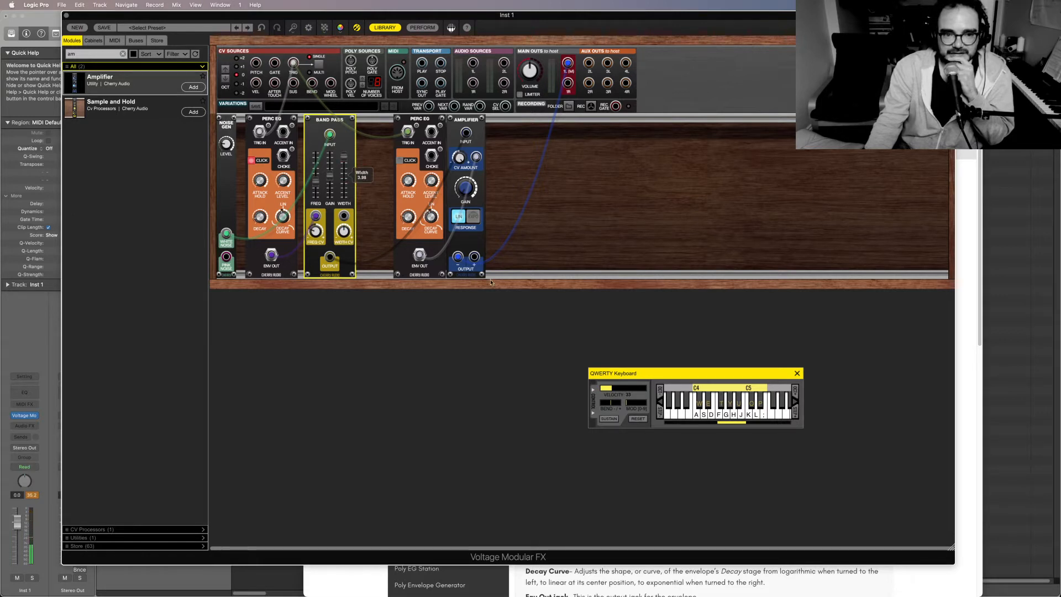
{"action": "left_click", "coordinate": [730, 413]}
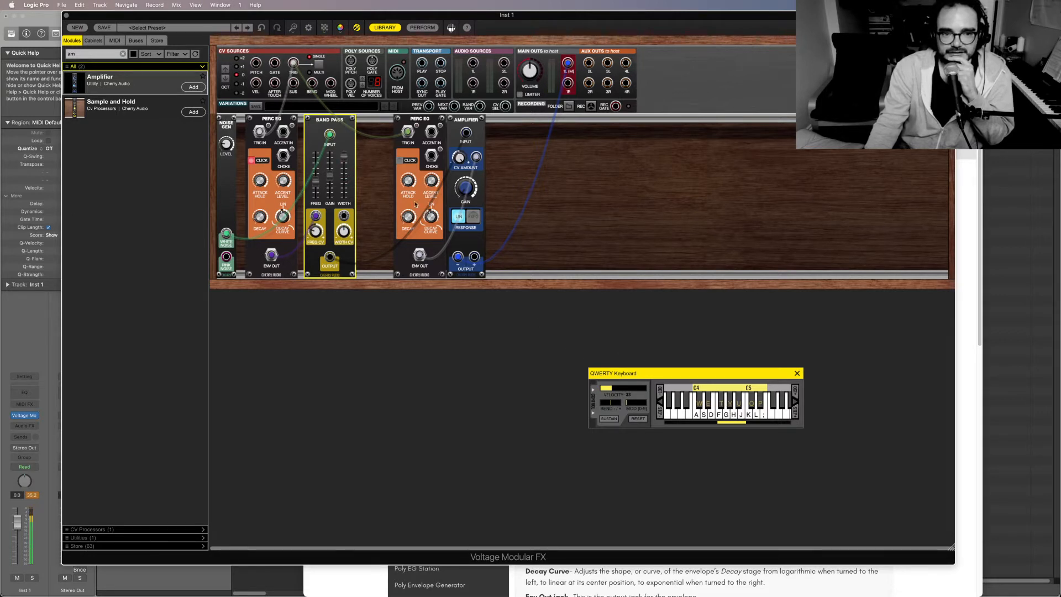
{"action": "left_click_drag", "start_coordinate": [346, 161], "coordinate": [345, 167]}
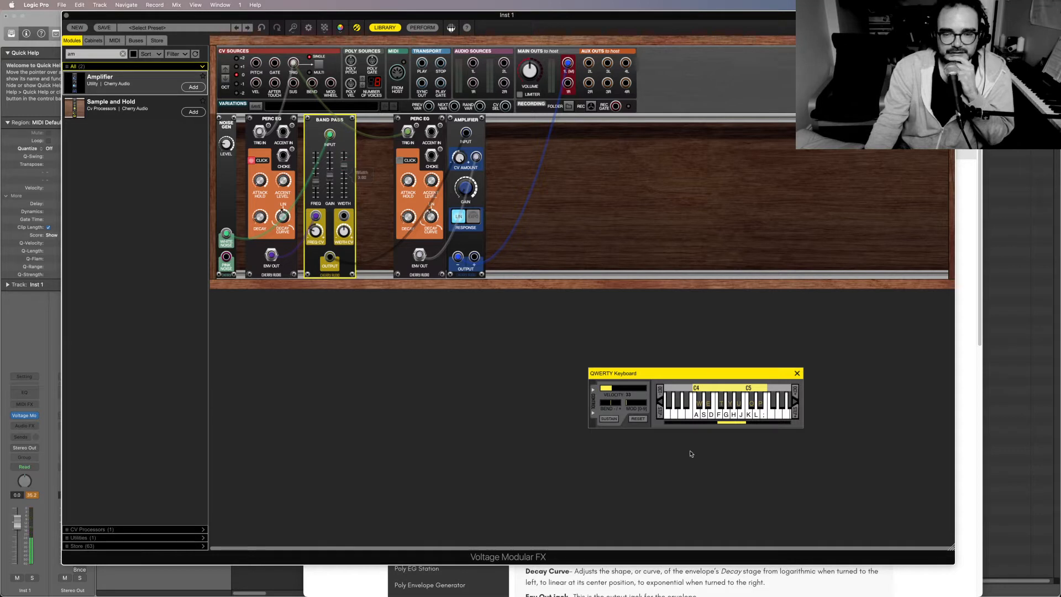
{"action": "left_click", "coordinate": [734, 417]}
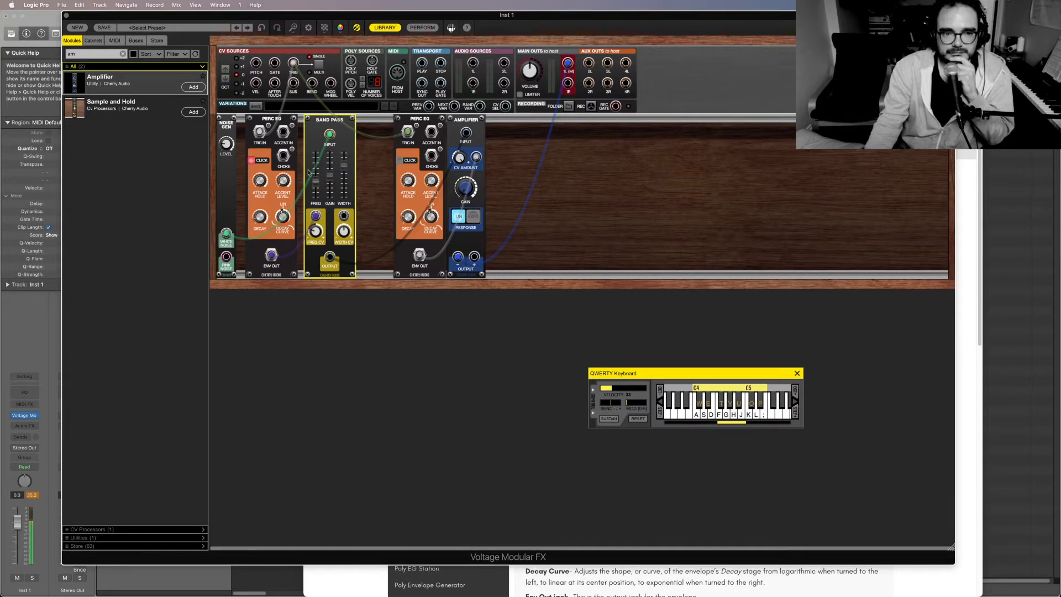
{"action": "left_click", "coordinate": [689, 401]}
{"action": "left_click", "coordinate": [748, 418]}
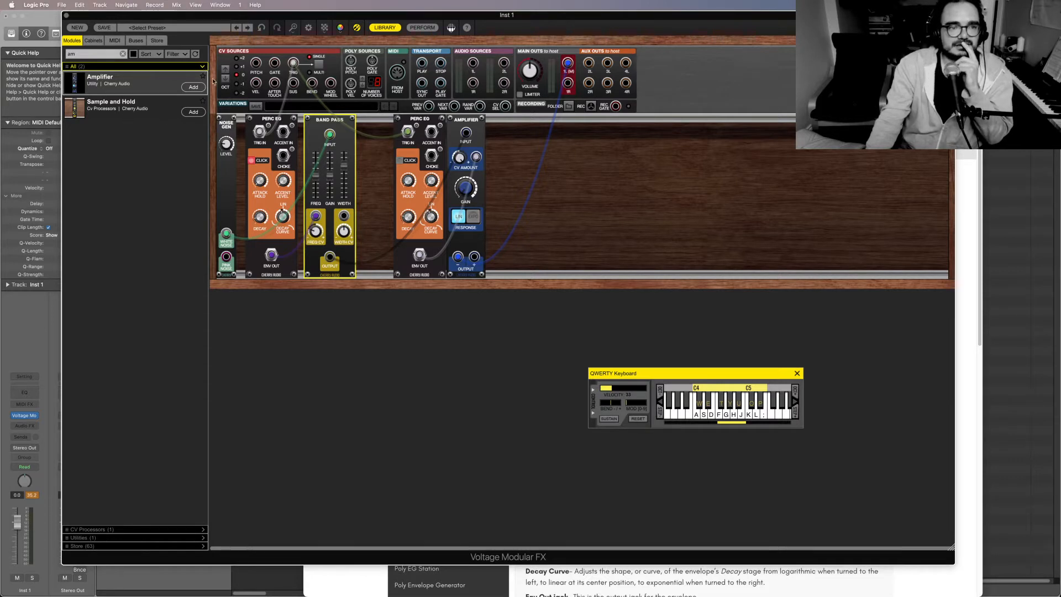
Clear the module search, browse the Filters category, and add a Filter module between the second Percussion EG and the Amplifier
{"action": "left_click", "coordinate": [123, 54]}
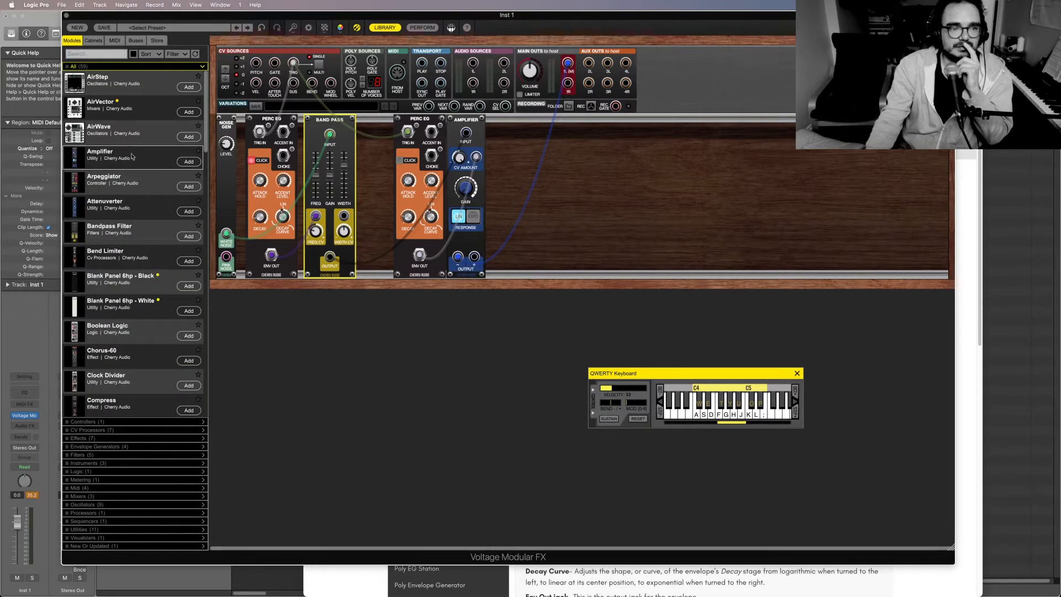
{"action": "left_click", "coordinate": [95, 456]}
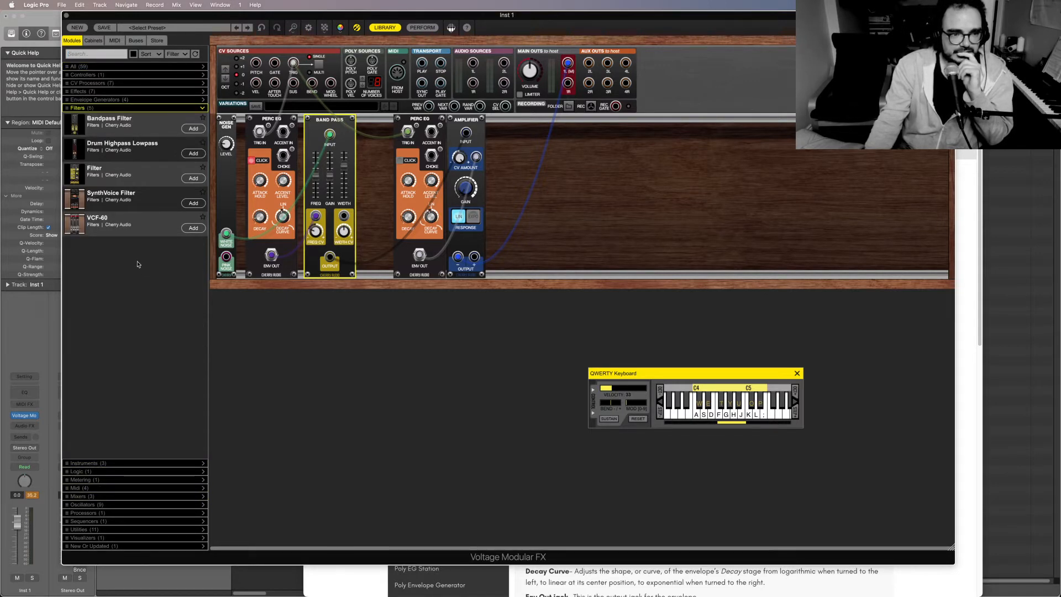
{"action": "left_click_drag", "start_coordinate": [79, 175], "coordinate": [428, 110]}
Place the Filter beside the Band Pass, reroute the noise through its audio input and high-pass output to the Amplifier, and adjust its cutoff
{"action": "left_click", "coordinate": [329, 155]}
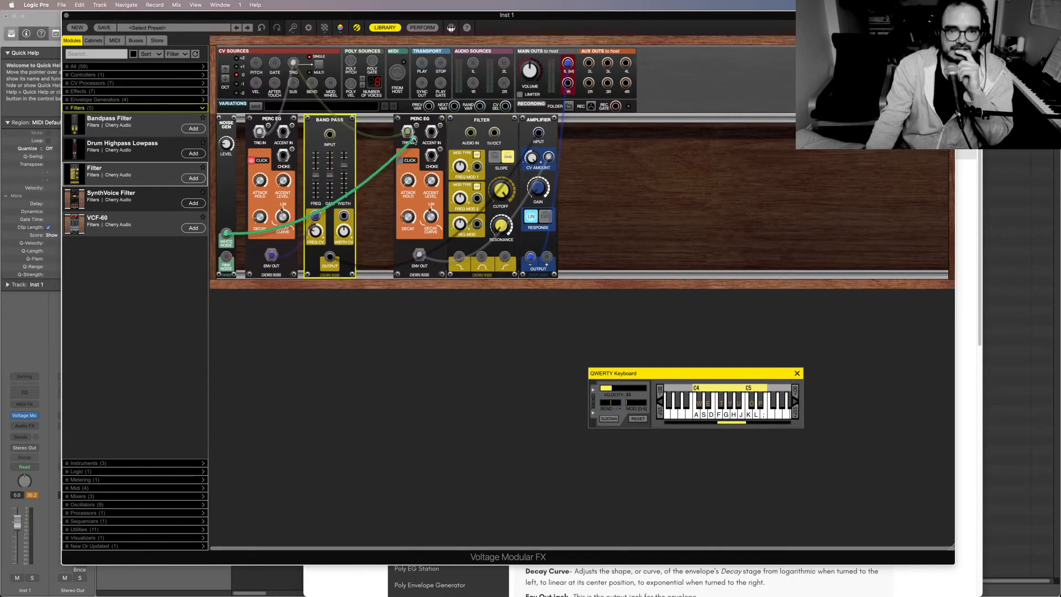
{"action": "left_click_drag", "start_coordinate": [479, 123], "coordinate": [380, 134]}
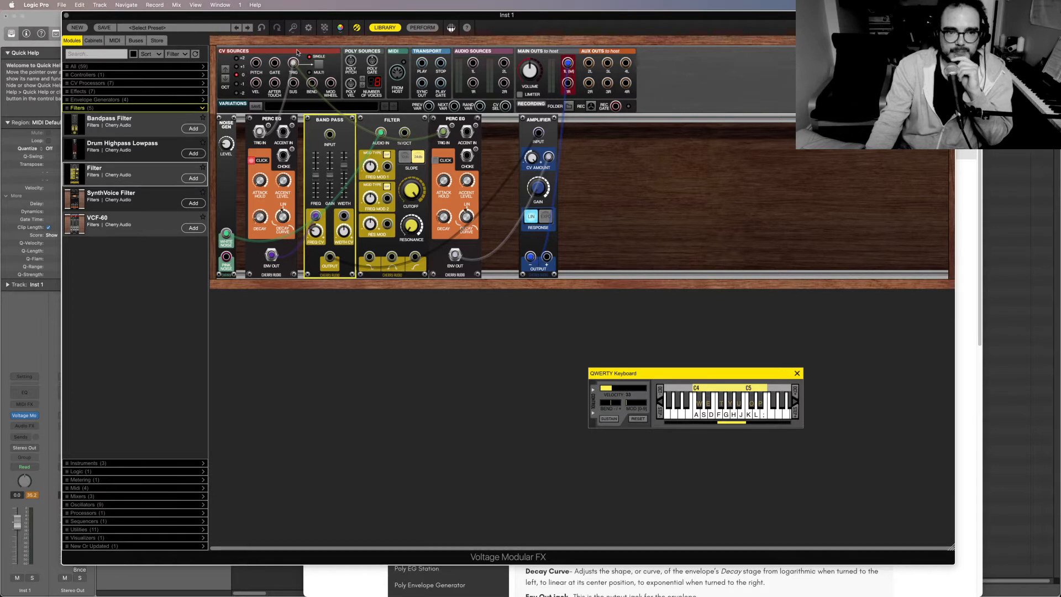
{"action": "left_click_drag", "start_coordinate": [539, 133], "coordinate": [415, 257]}
{"action": "left_click", "coordinate": [420, 187]}
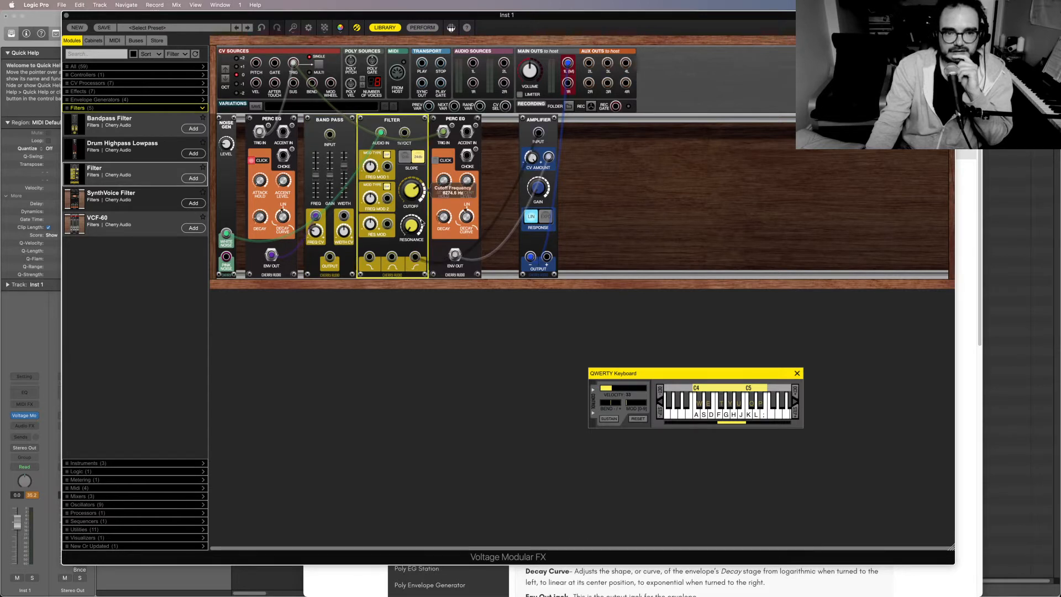
Repatch the first Percussion EG's envelope from the Band Pass to the Filter's second frequency modulation input, and lower the cutoff while playing test notes
{"action": "left_click_drag", "start_coordinate": [316, 216], "coordinate": [369, 216]}
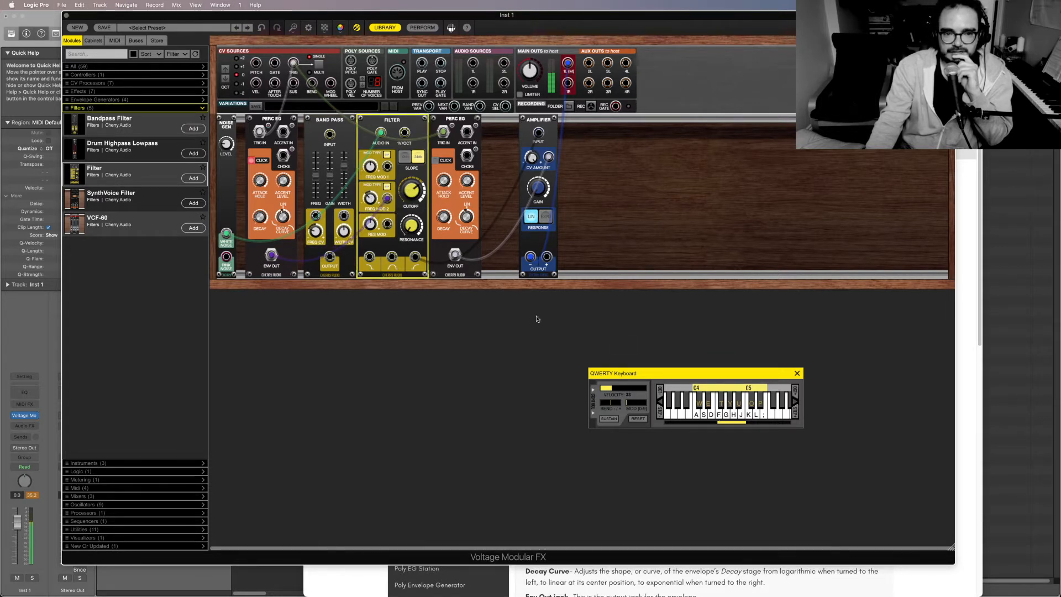
{"action": "left_click", "coordinate": [738, 419]}
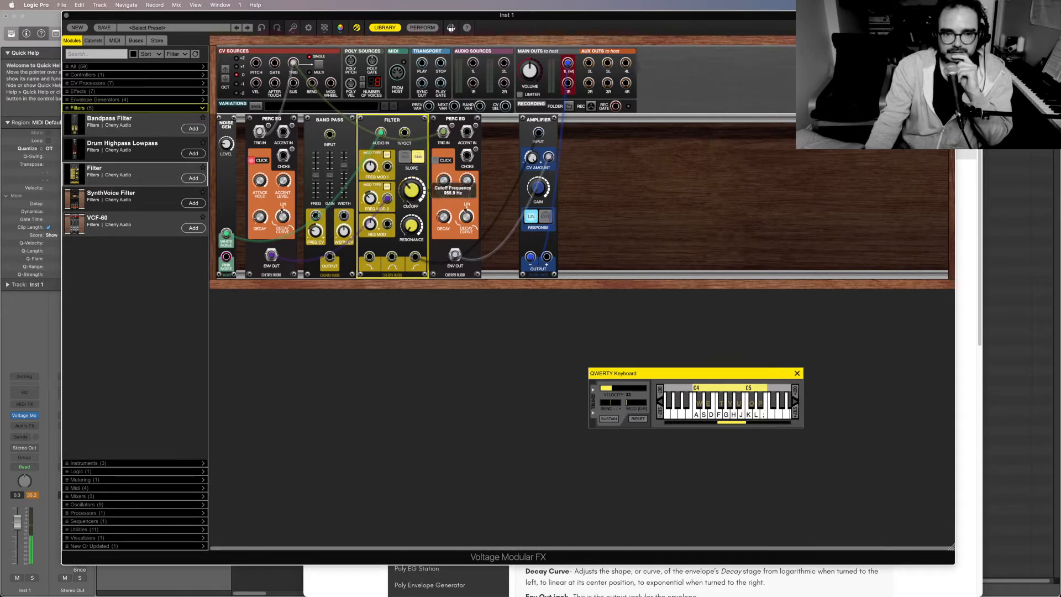
{"action": "left_click", "coordinate": [731, 414]}
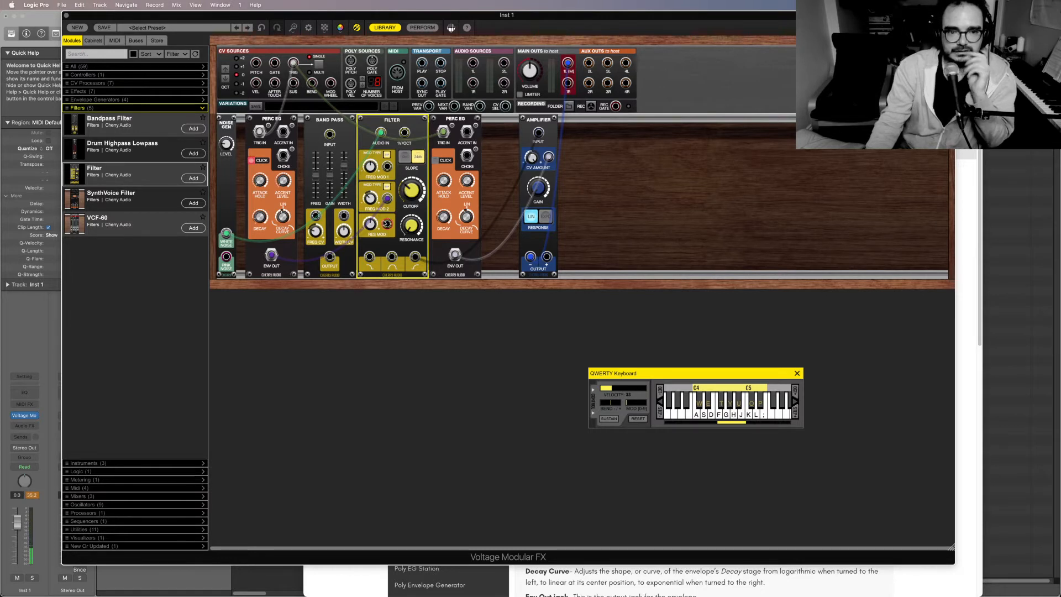
{"action": "left_click", "coordinate": [735, 418]}
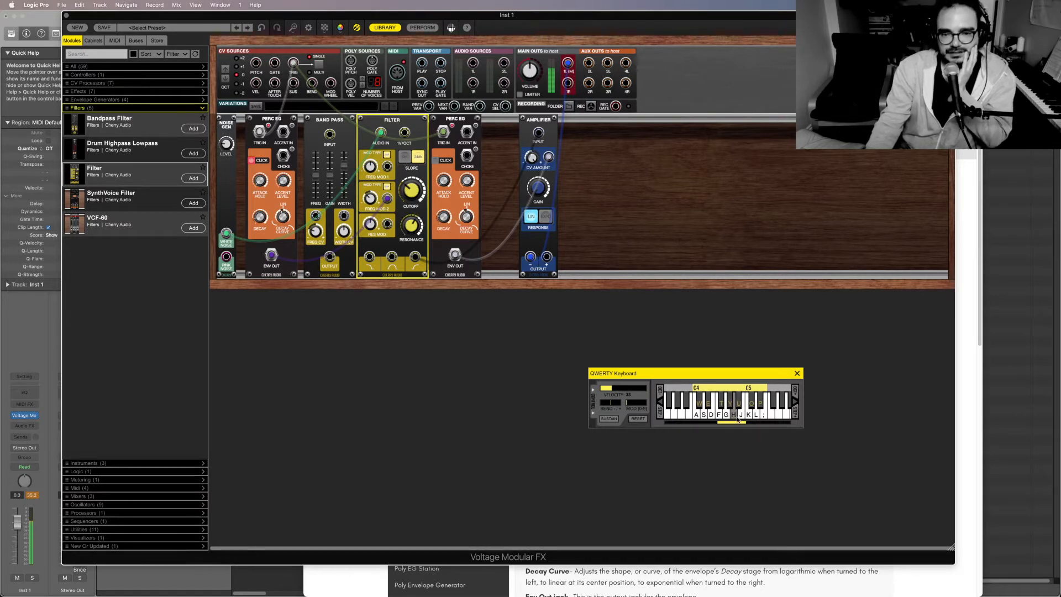
{"action": "left_click", "coordinate": [738, 418]}
{"action": "left_click", "coordinate": [738, 418]}
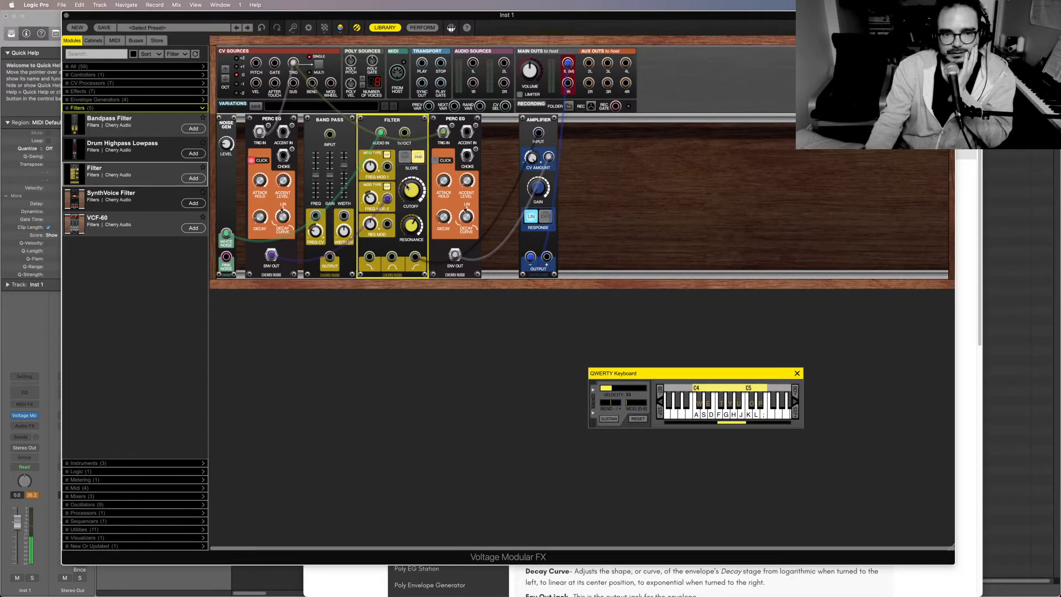
Fine-tune the Filter's cutoff frequency and check the sound with test notes
{"action": "left_click_drag", "start_coordinate": [406, 192], "coordinate": [406, 181]}
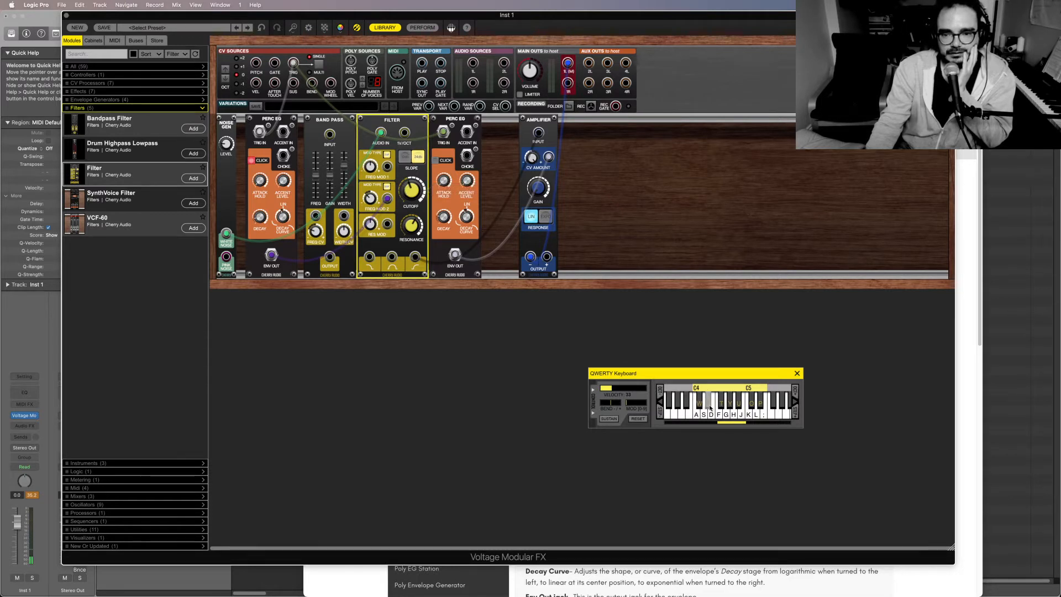
{"action": "left_click", "coordinate": [724, 420]}
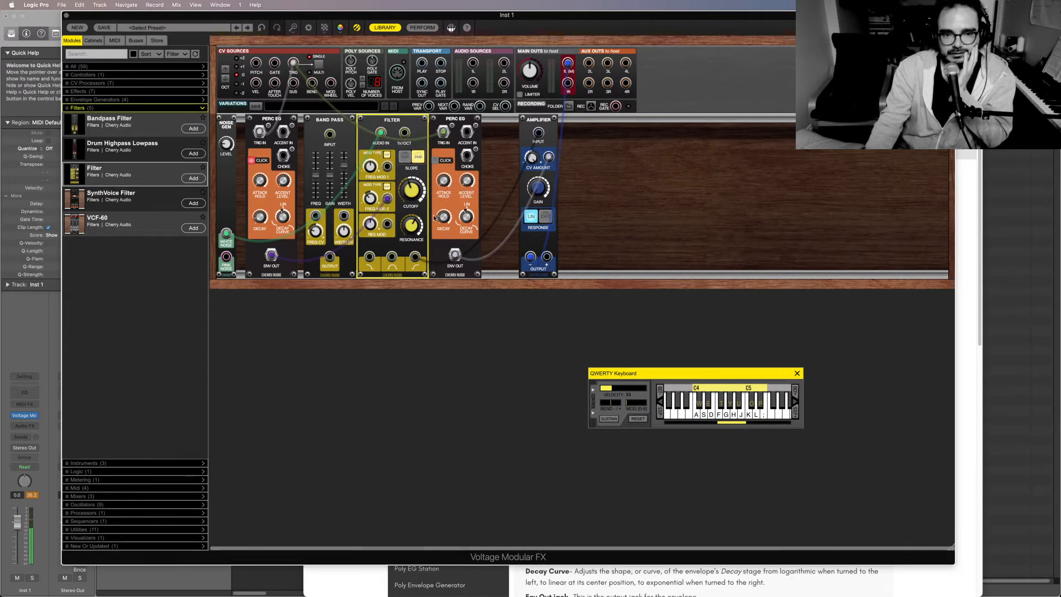
{"action": "mouse_move", "coordinate": [405, 187]}
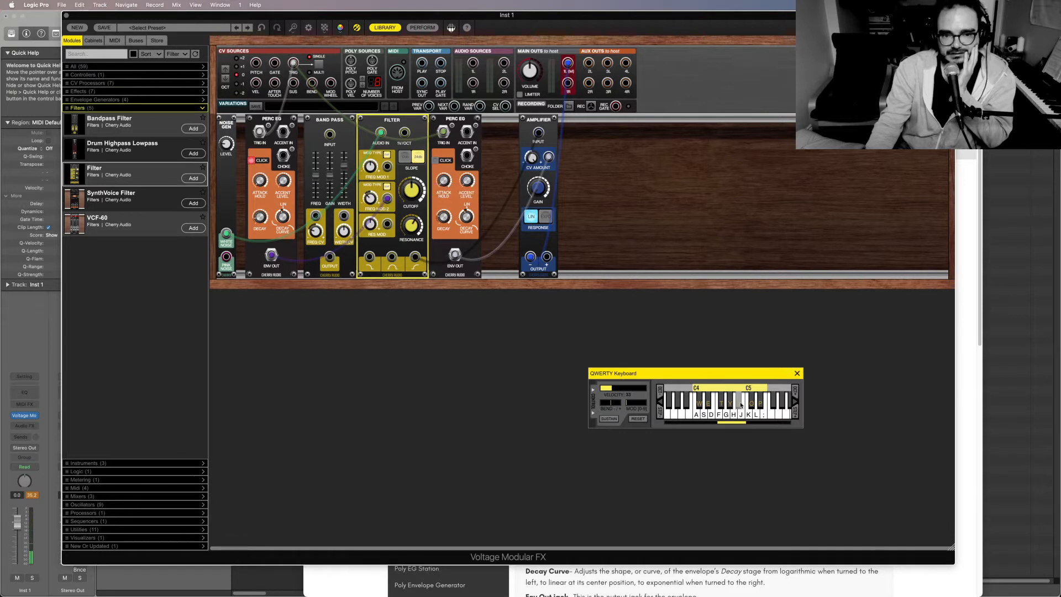
{"action": "left_click", "coordinate": [718, 415]}
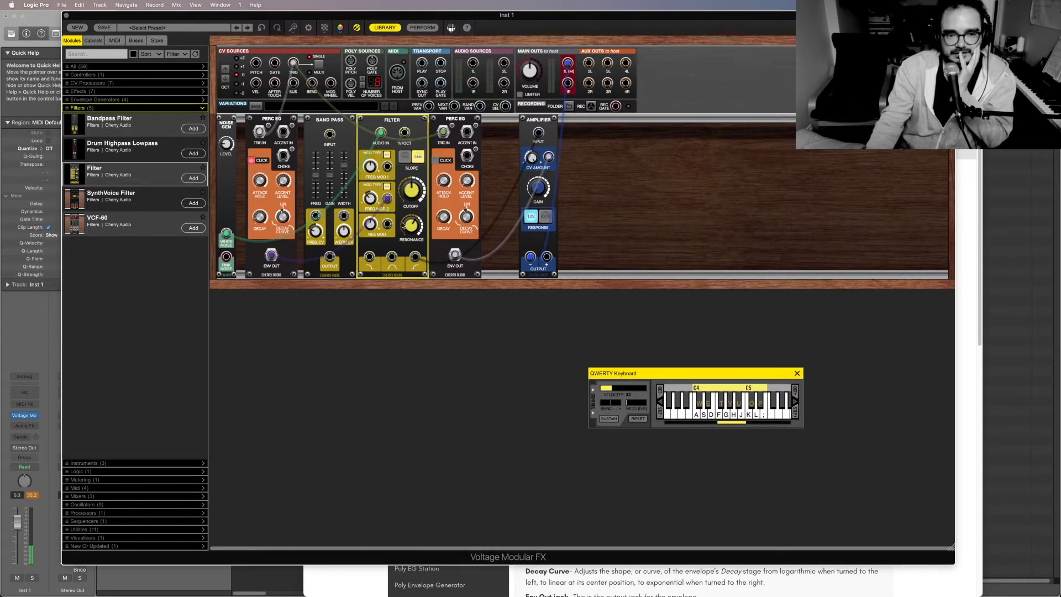
Try pink noise as the Filter's source with test notes, and return the cable to the white noise output
{"action": "left_click_drag", "start_coordinate": [226, 233], "coordinate": [226, 256]}
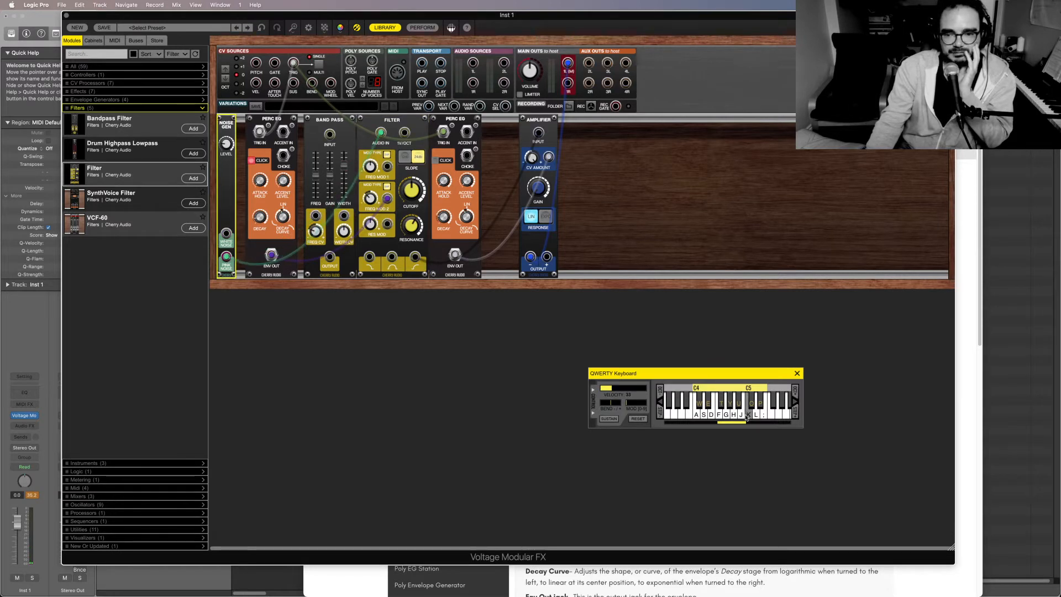
{"action": "left_click", "coordinate": [729, 416]}
{"action": "left_click", "coordinate": [730, 415]}
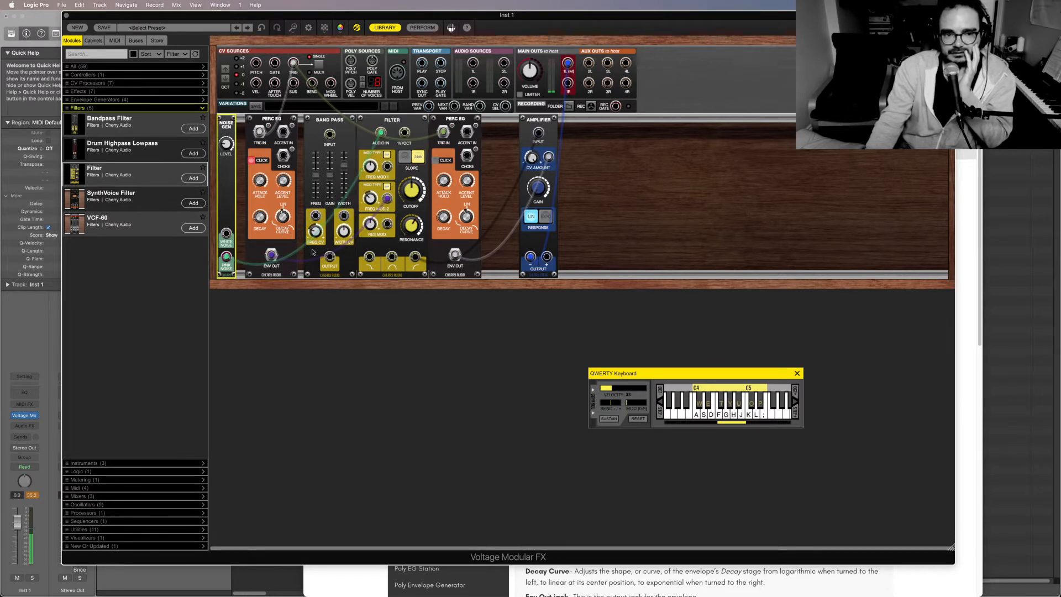
{"action": "left_click_drag", "start_coordinate": [226, 256], "coordinate": [226, 234]}
{"action": "left_click", "coordinate": [741, 415]}
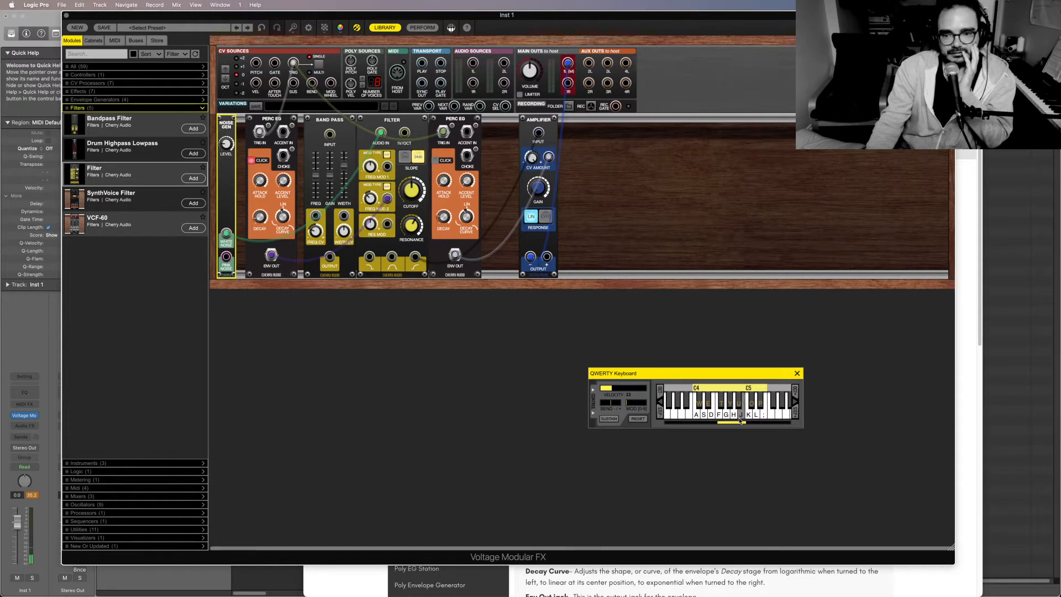
Audition the white noise patch with several test notes at different pitches on the virtual keyboard
{"action": "left_click", "coordinate": [733, 416]}
{"action": "left_click", "coordinate": [734, 415]}
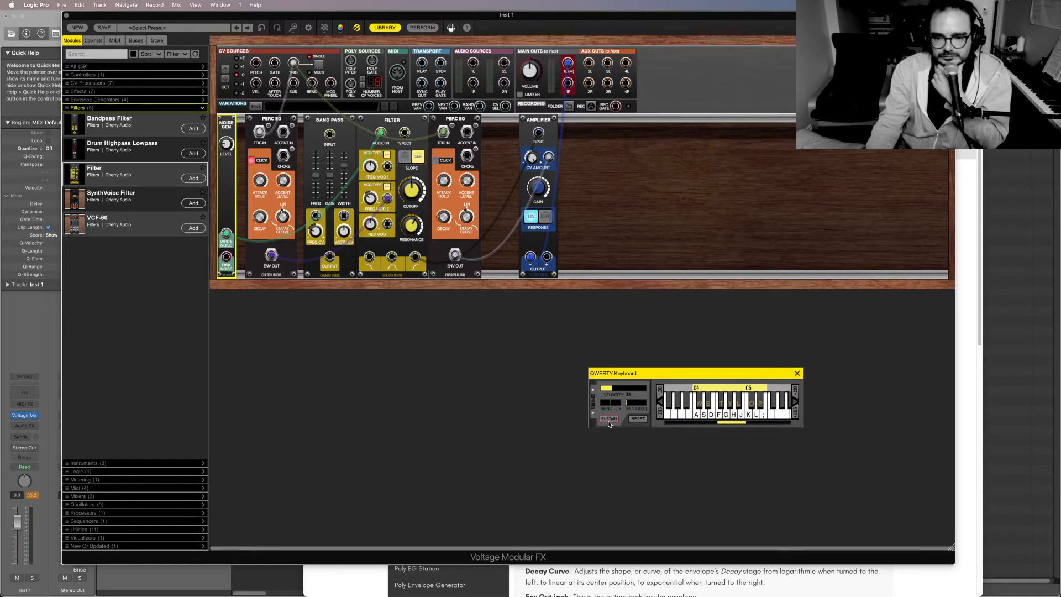
{"action": "left_click", "coordinate": [682, 416]}
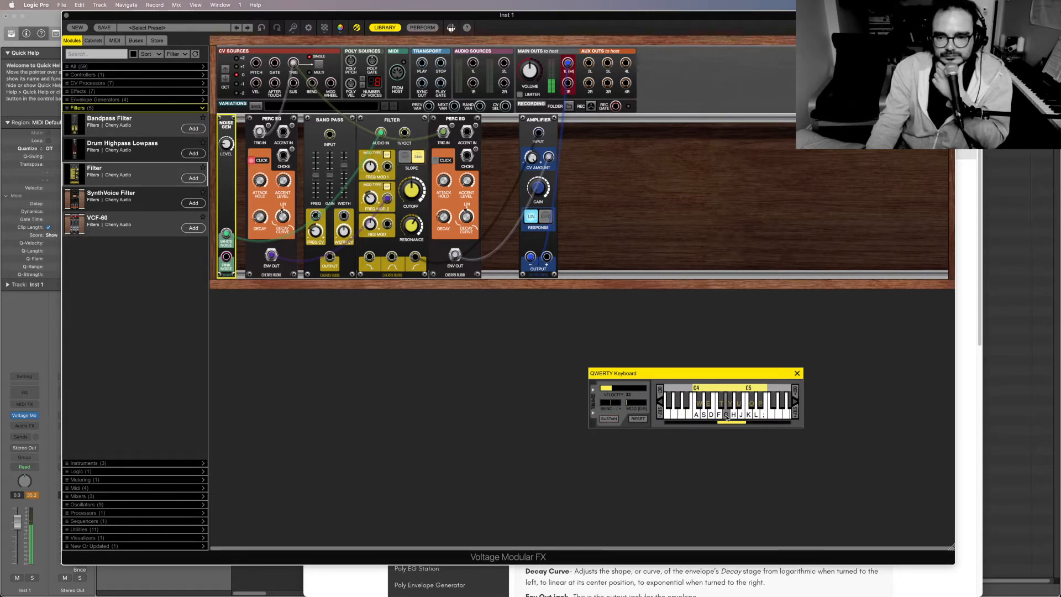
{"action": "left_click", "coordinate": [727, 416]}
{"action": "left_click", "coordinate": [719, 417]}
{"action": "left_click", "coordinate": [718, 415]}
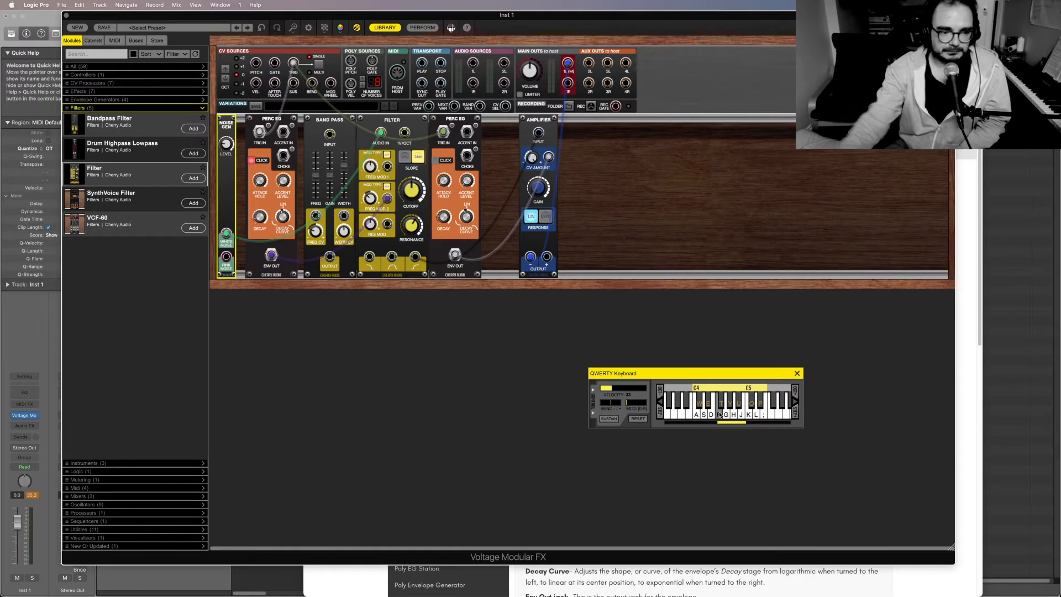
Close the Voltage Modular FX window and rename the instrument track as Noise
{"action": "left_click", "coordinate": [177, 582]}
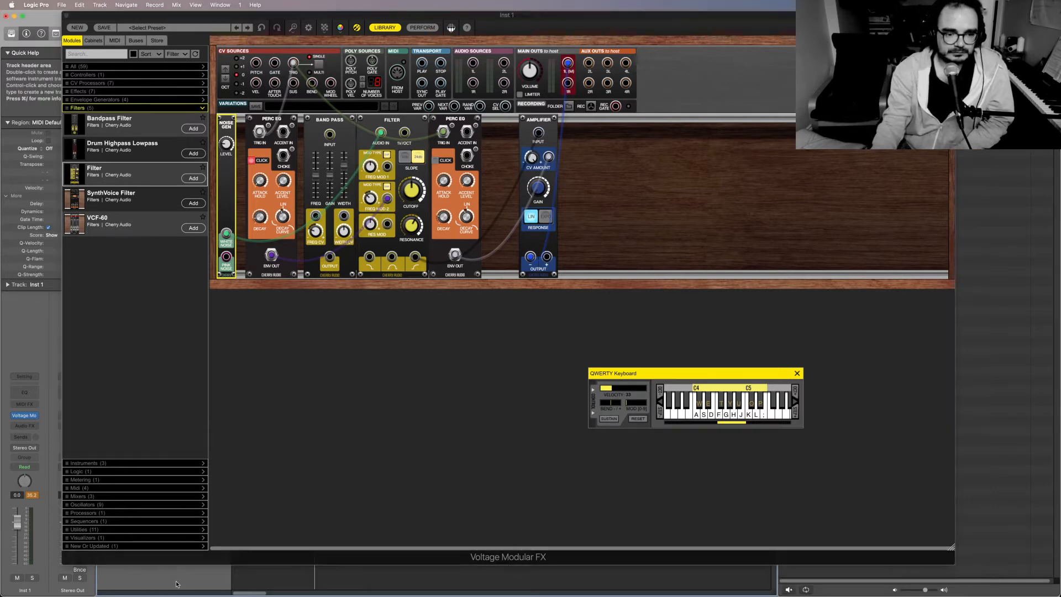
{"action": "left_click", "coordinate": [67, 15]}
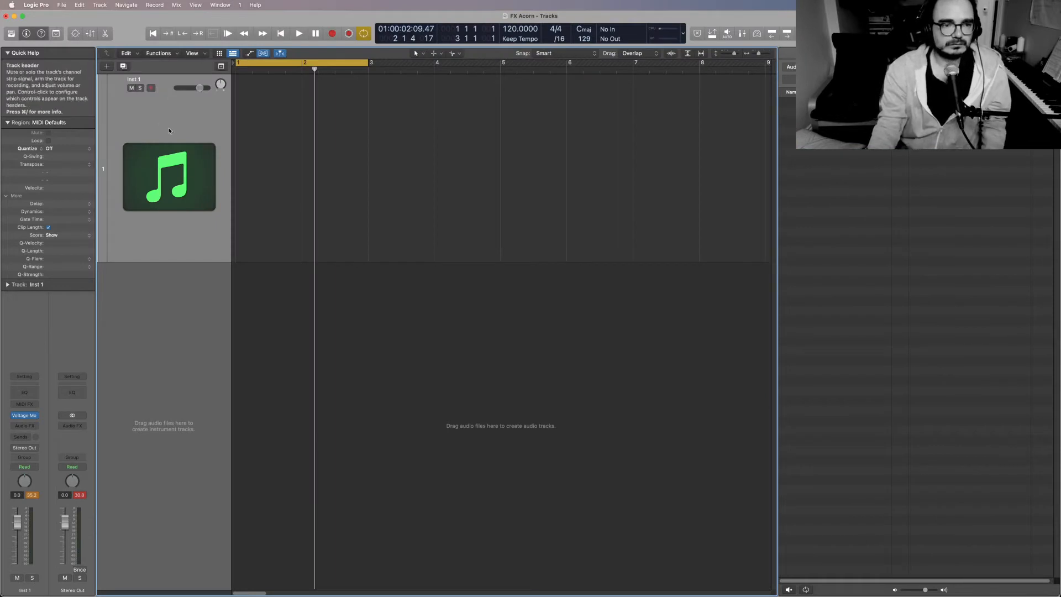
{"action": "double_click", "coordinate": [156, 77]}
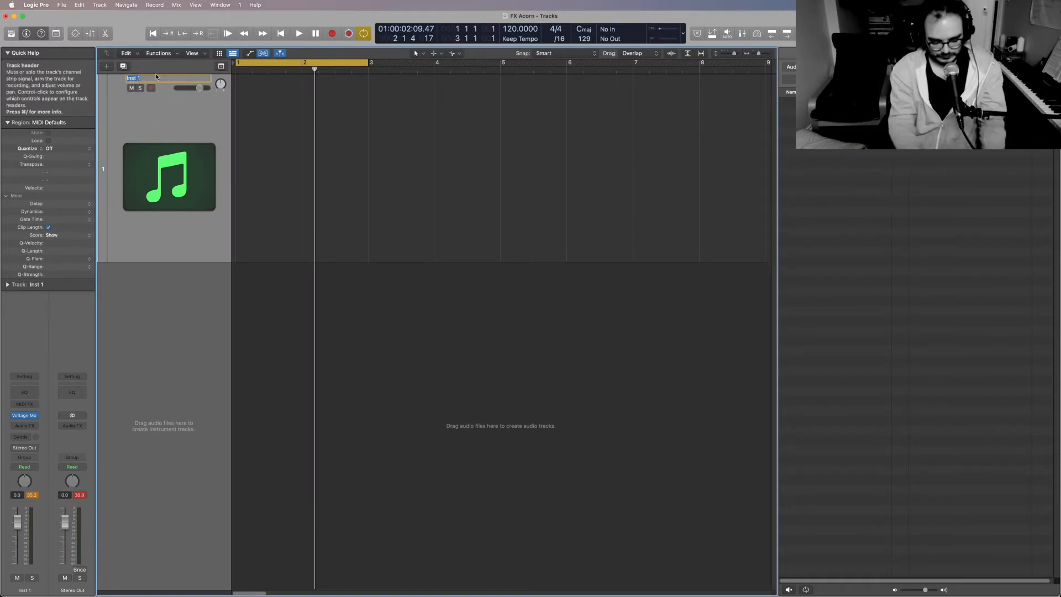
{"action": "type", "text": "Fil"}
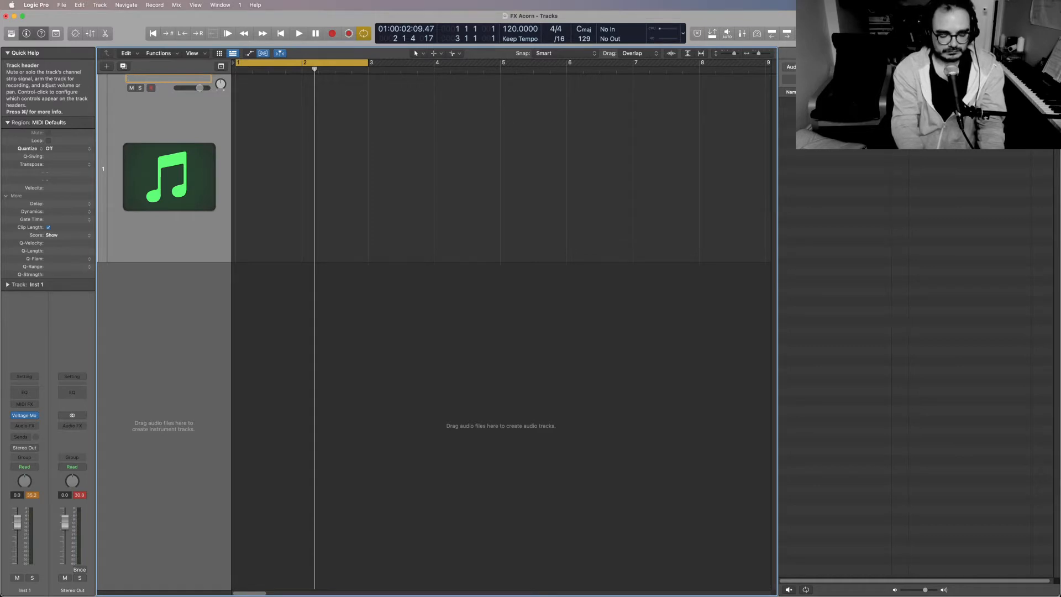
{"action": "key", "text": "Return"}
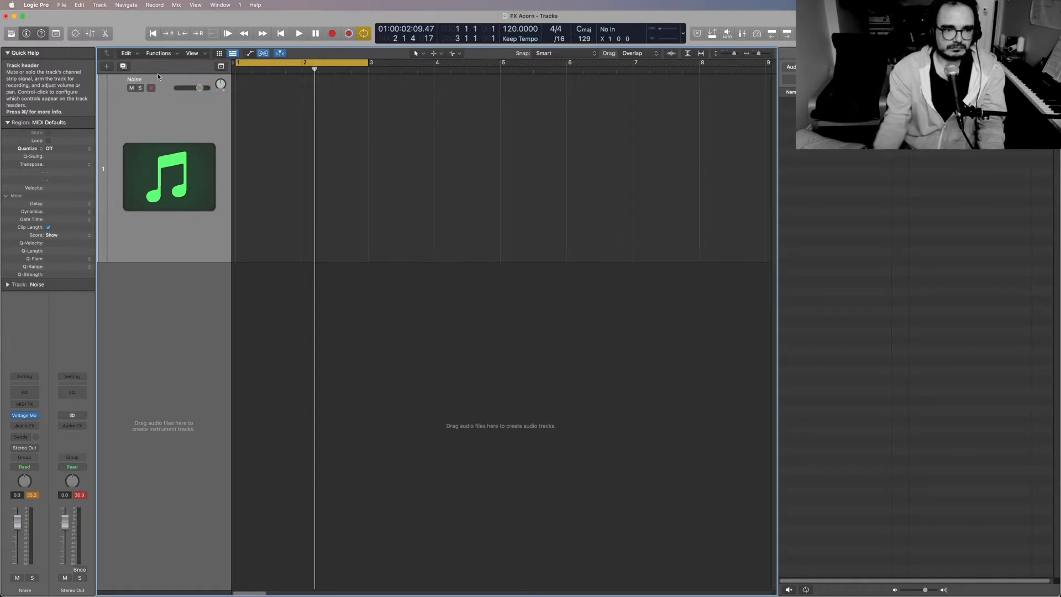
Change the Noise track's icon to the second curved swoosh in the Sound Effects icon category
{"action": "left_click", "coordinate": [163, 170], "text": "ctrl"}
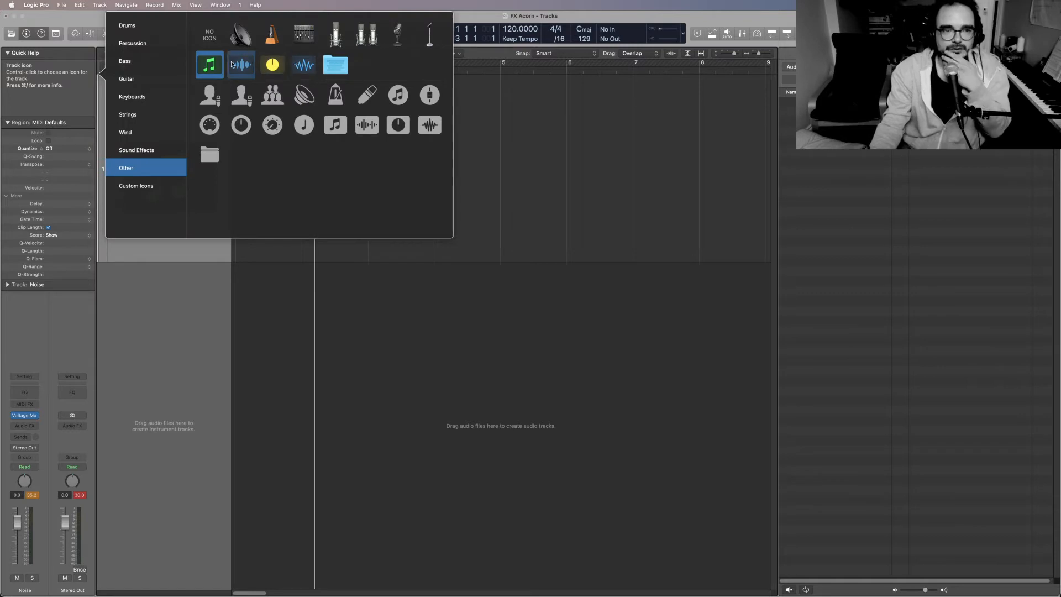
{"action": "left_click", "coordinate": [159, 152]}
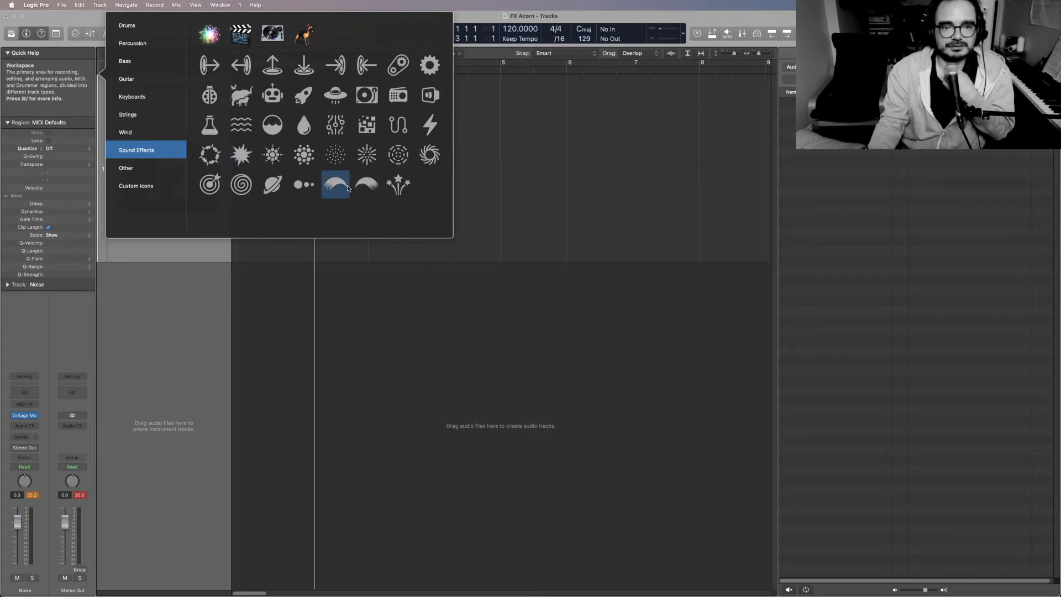
{"action": "left_click", "coordinate": [366, 185]}
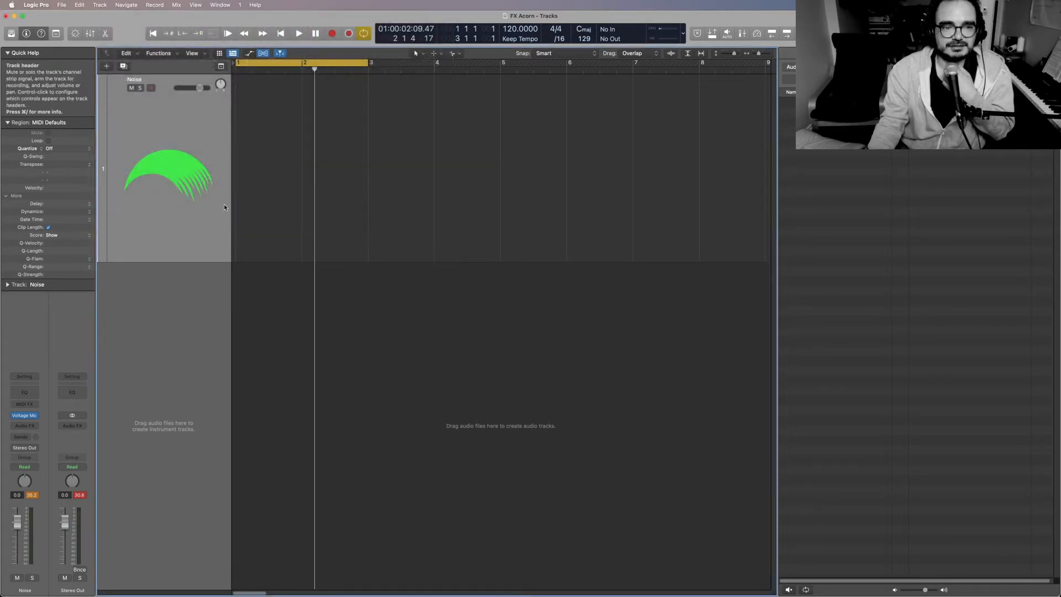
Add a send from the Noise track to Bus 7 (BigC)
{"action": "left_click", "coordinate": [21, 437]}
{"action": "mouse_move", "coordinate": [35, 453]}
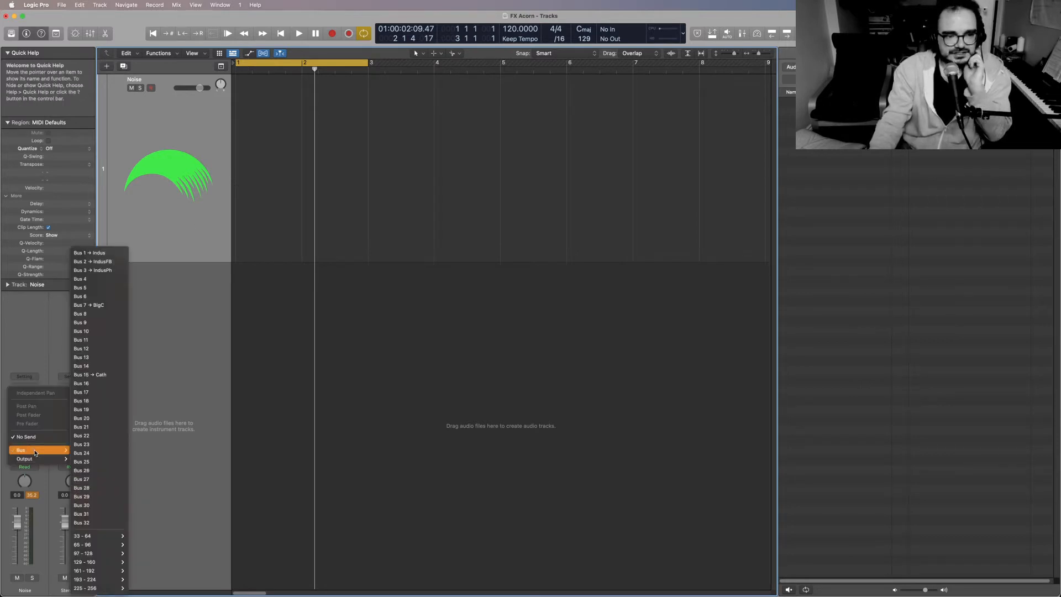
{"action": "left_click", "coordinate": [114, 304]}
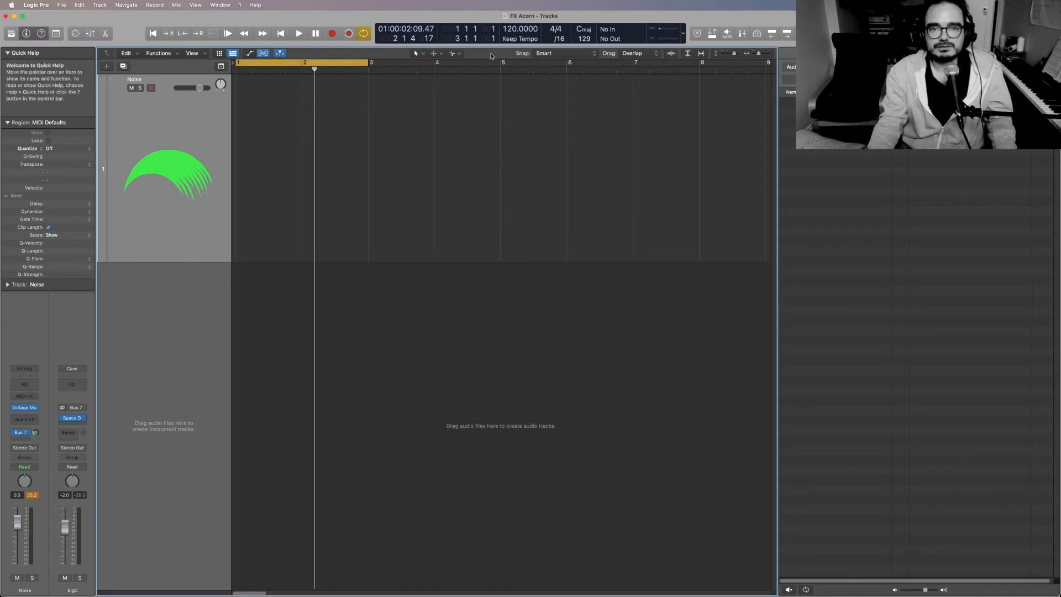
Draw a one-bar MIDI region at bar 1 on the Noise track with the Pencil tool, and add a C3 note at its start
{"action": "left_click", "coordinate": [461, 54]}
{"action": "left_click", "coordinate": [479, 76]}
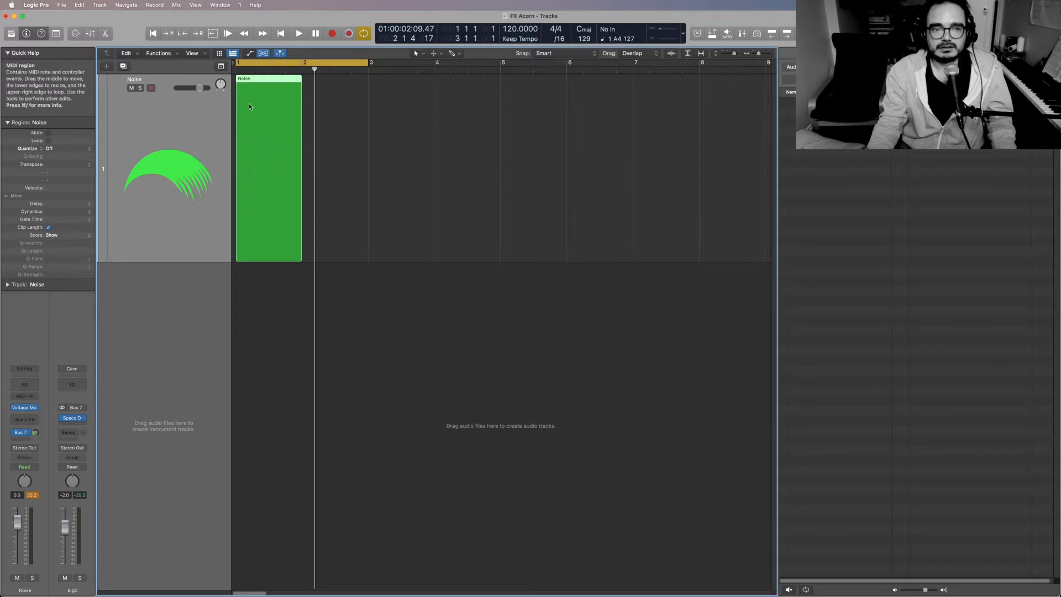
{"action": "double_click", "coordinate": [253, 80]}
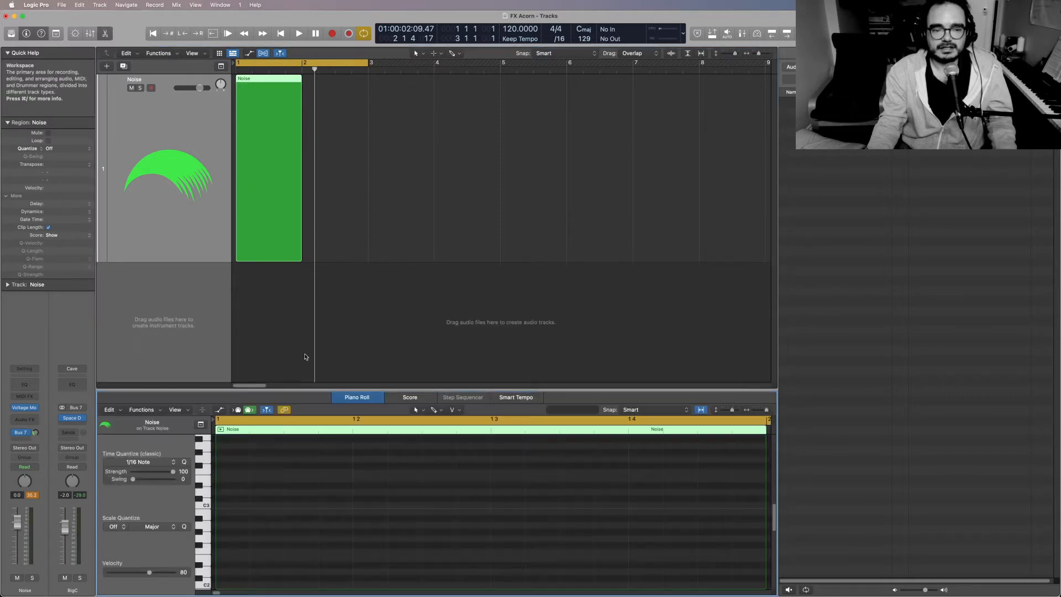
{"action": "left_click", "coordinate": [224, 507]}
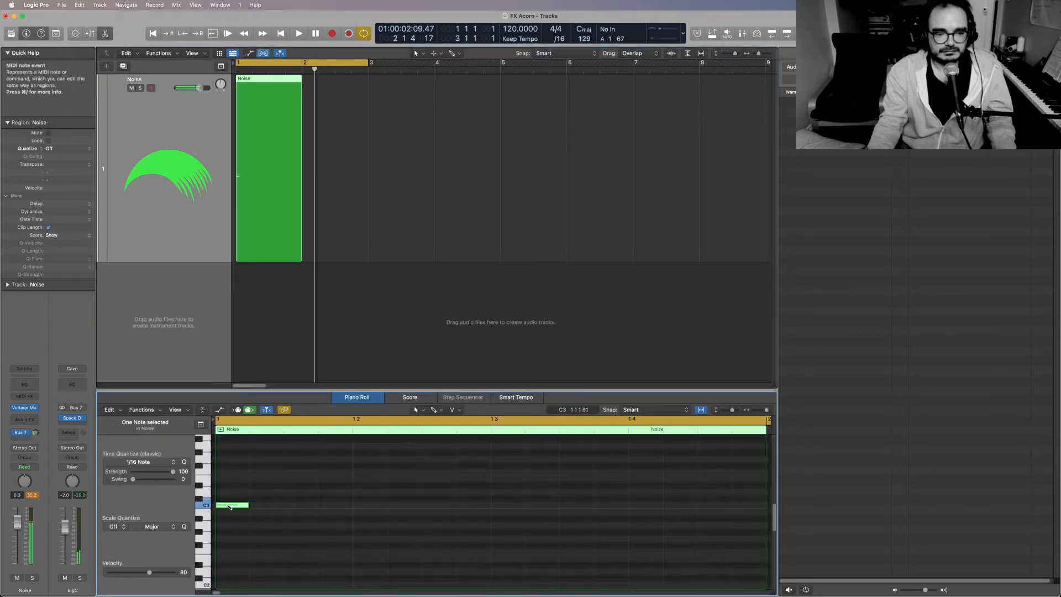
Play the Noise region and shorten the cycle range to bar 1 only
{"action": "key", "text": "space"}
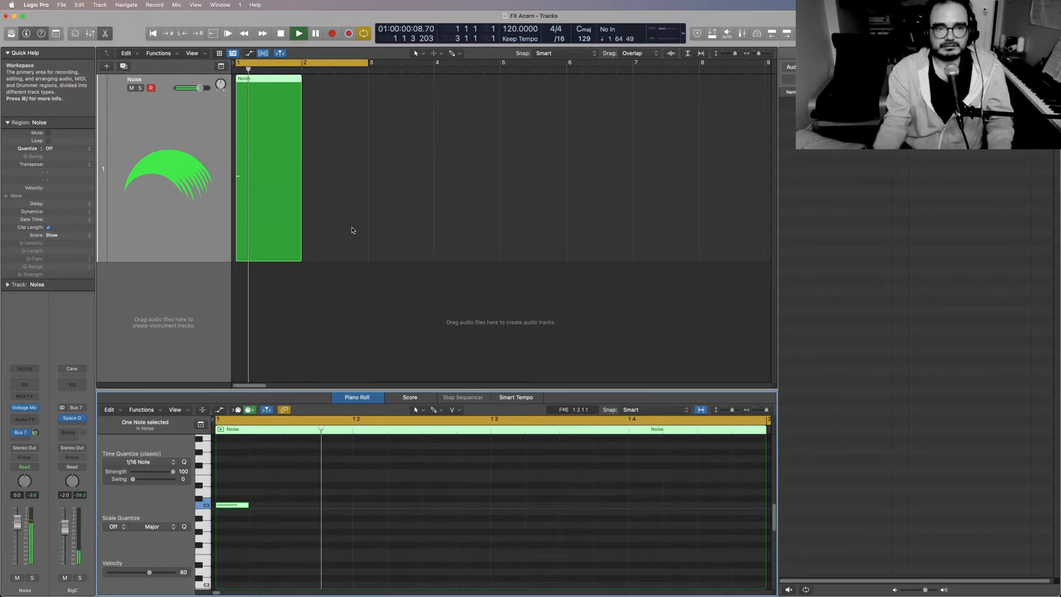
{"action": "left_click_drag", "start_coordinate": [367, 59], "coordinate": [303, 61]}
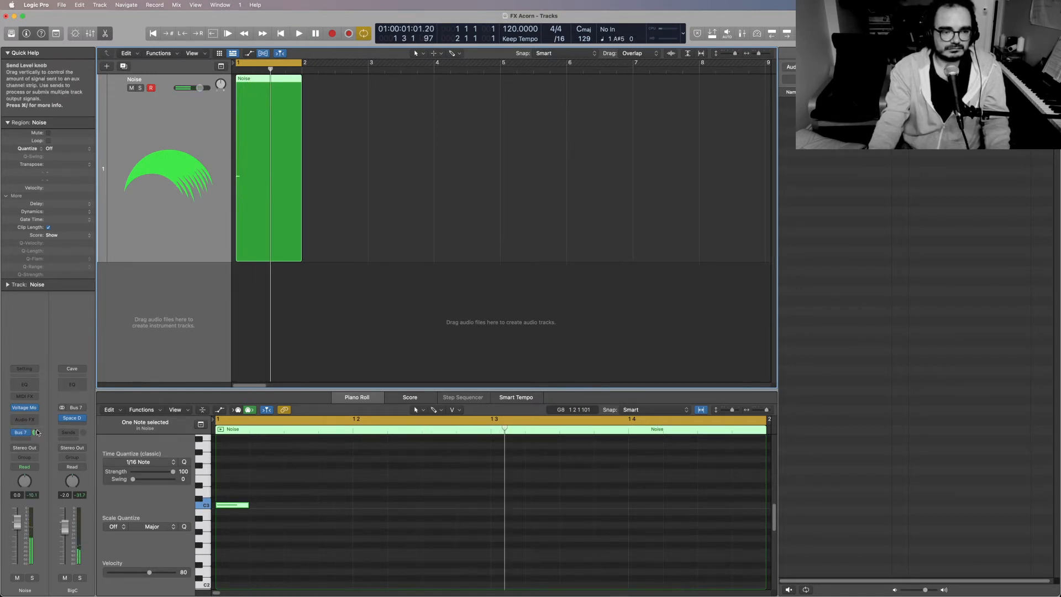
{"action": "key", "text": "super+Tab"}
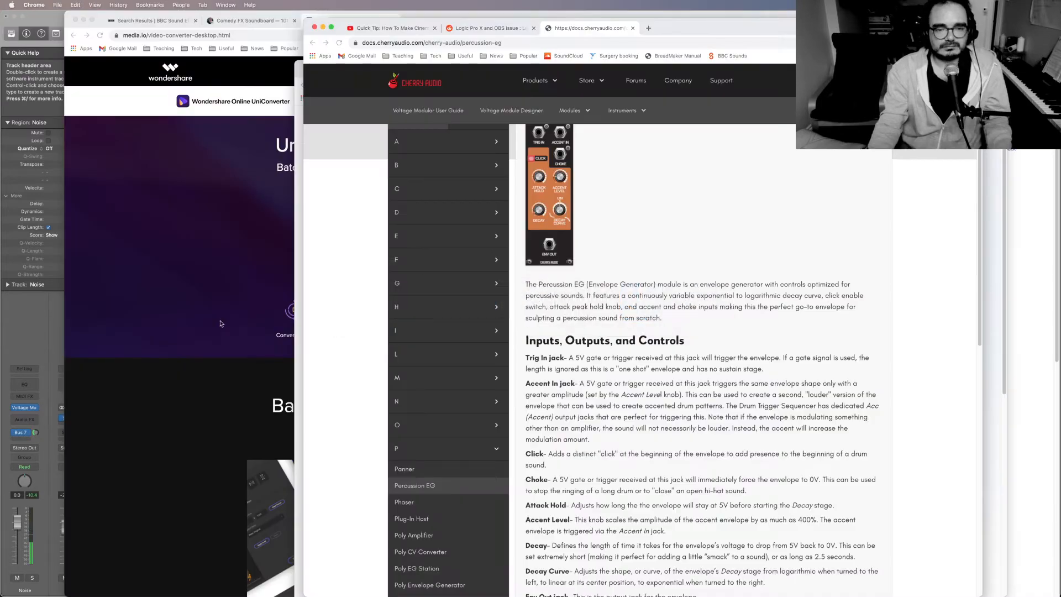
{"action": "key", "text": "super+Tab"}
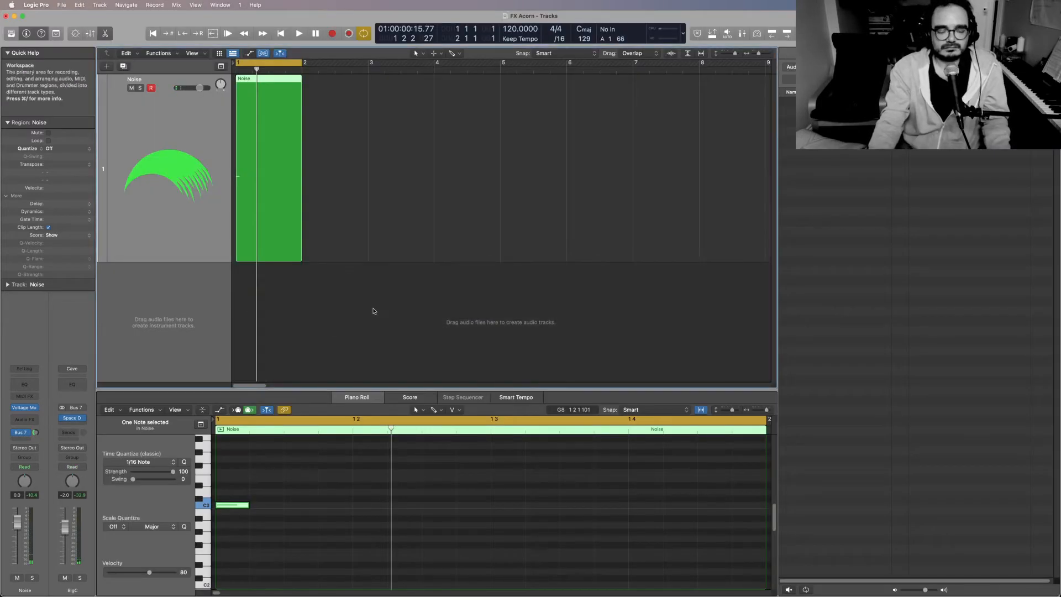
Show the Noise plug-in window, try placing a DCO-60 instrument module below the patch, and remove it again
{"action": "key", "text": "v"}
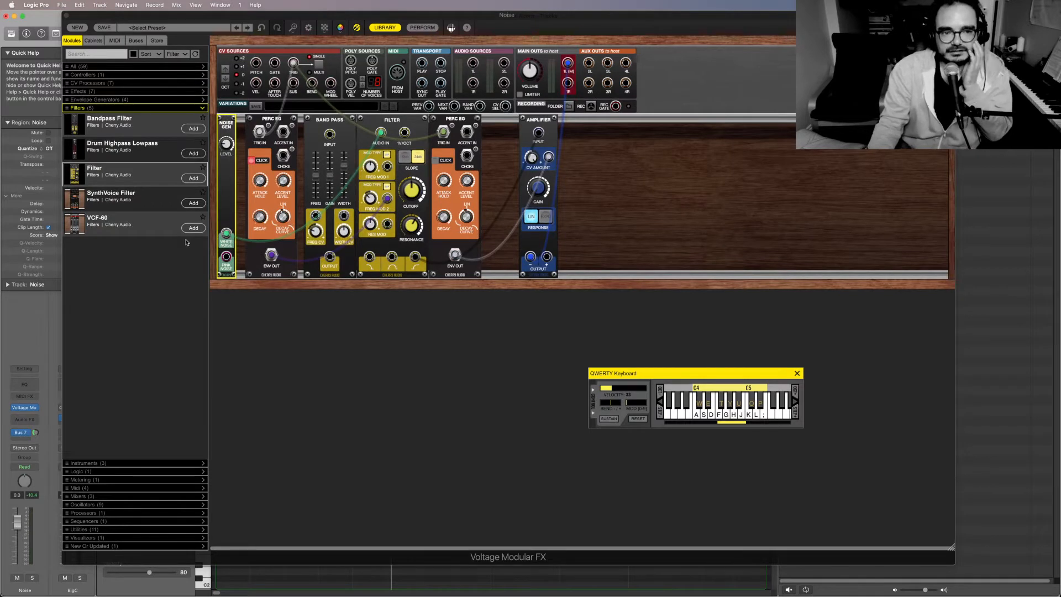
{"action": "left_click", "coordinate": [125, 545]}
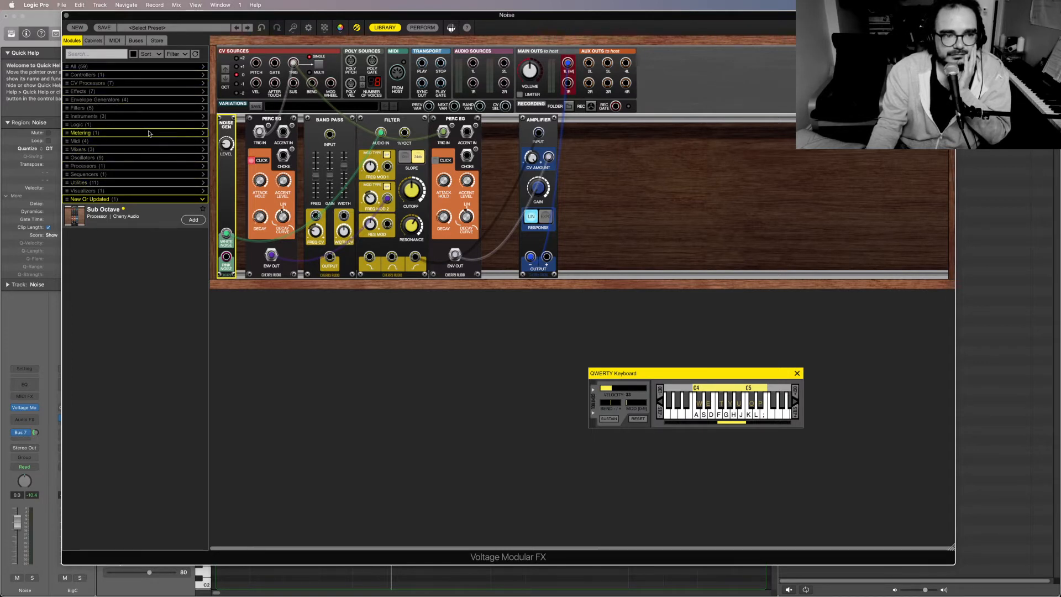
{"action": "left_click", "coordinate": [137, 117]}
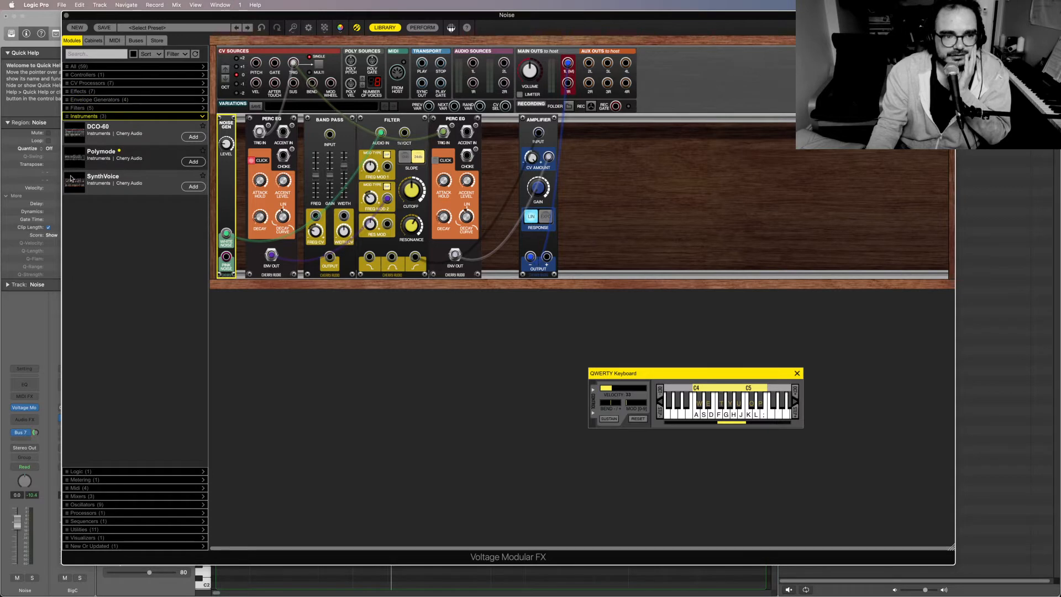
{"action": "left_click_drag", "start_coordinate": [75, 133], "coordinate": [616, 338]}
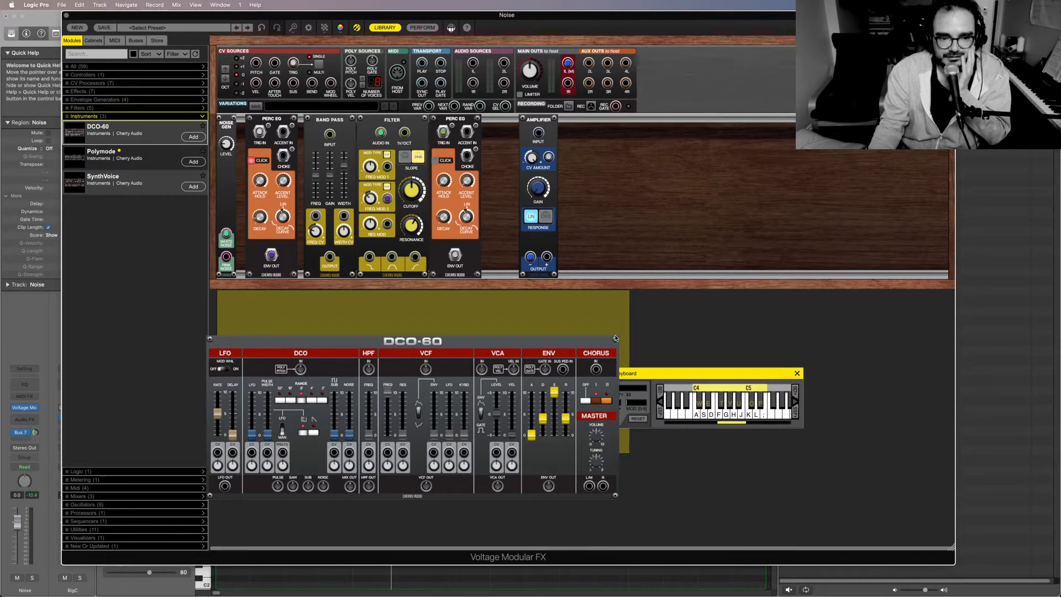
{"action": "left_click_drag", "start_coordinate": [615, 338], "coordinate": [252, 327]}
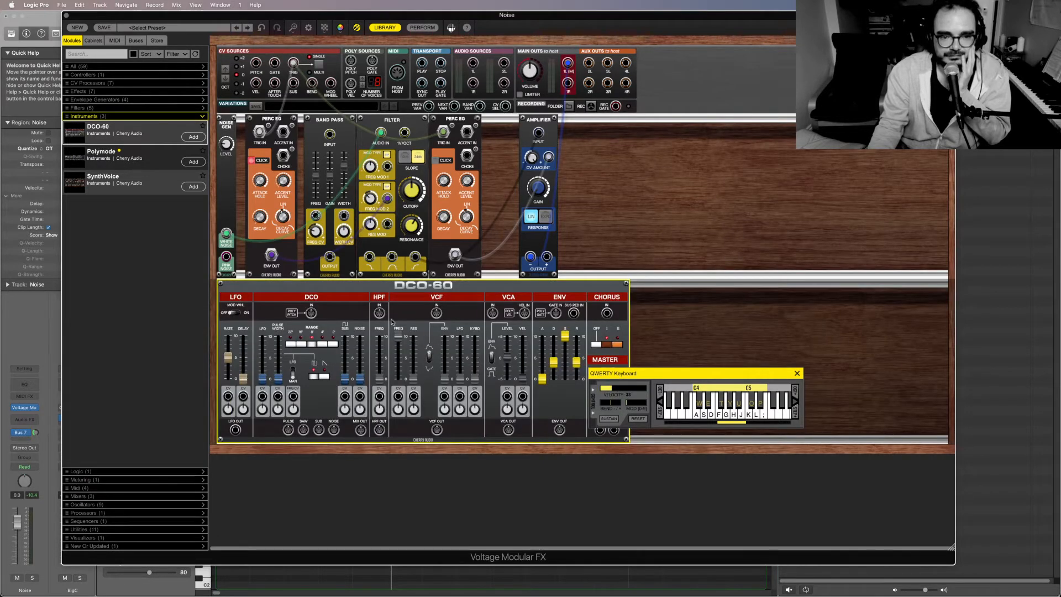
{"action": "left_click_drag", "start_coordinate": [283, 285], "coordinate": [283, 450]}
{"action": "right_click", "coordinate": [351, 459]}
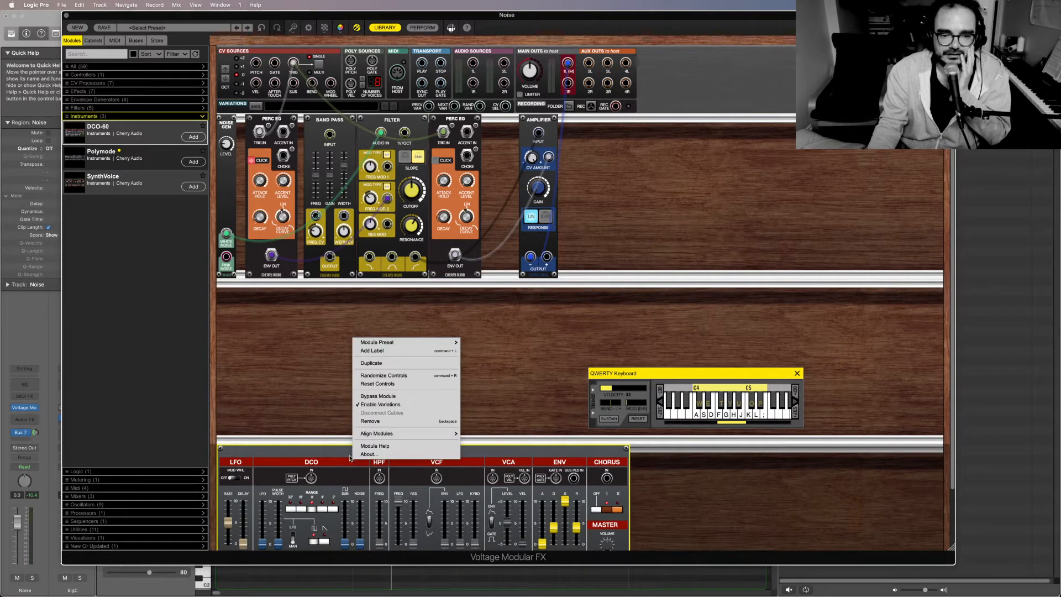
{"action": "left_click", "coordinate": [385, 421]}
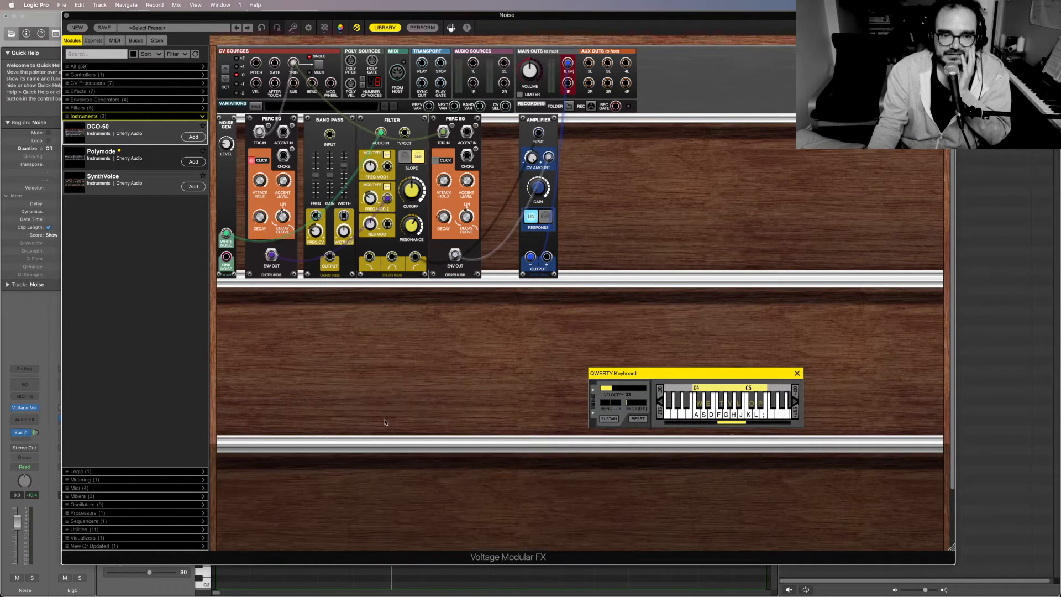
Adjust the decay of the second Perc EG while auditioning repeated notes on the on-screen keyboard
{"action": "left_click", "coordinate": [734, 415]}
{"action": "left_click", "coordinate": [734, 416]}
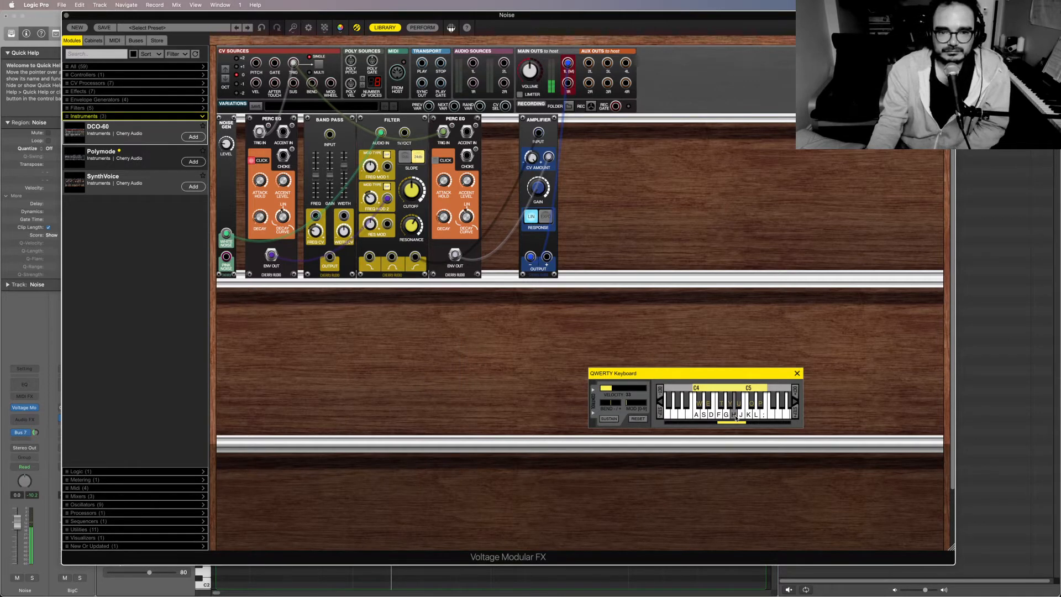
{"action": "left_click", "coordinate": [735, 417]}
{"action": "left_click", "coordinate": [736, 418]}
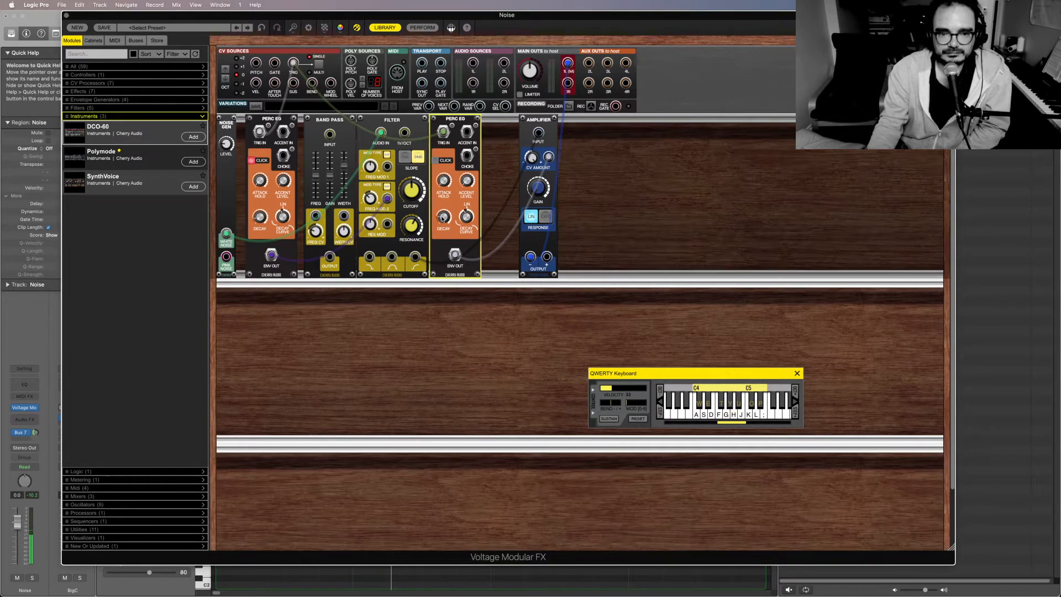
{"action": "left_click", "coordinate": [737, 419]}
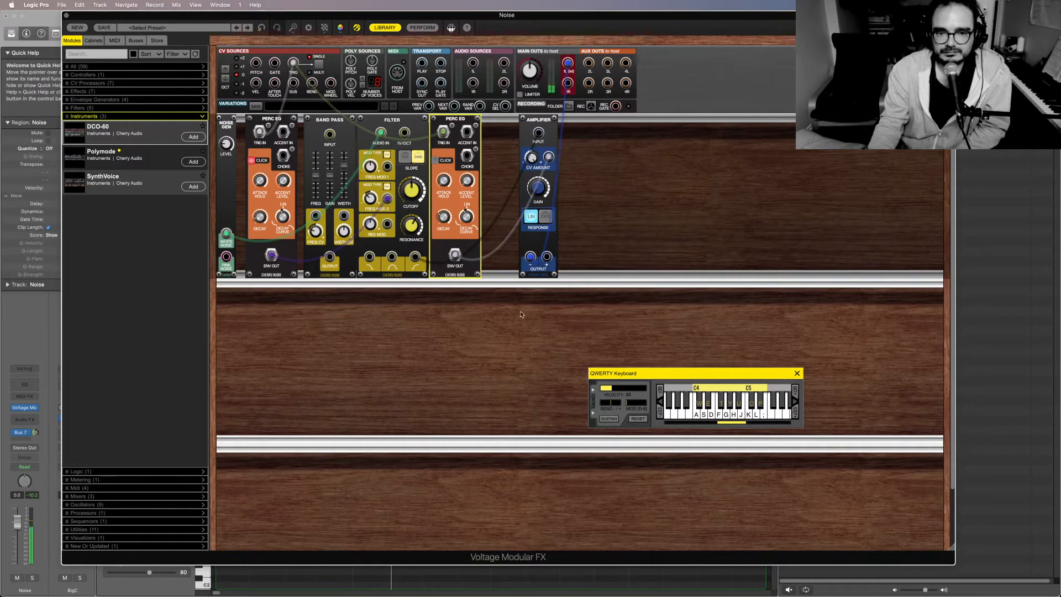
Set the second Perc EG's attack hold time to about 30 and its decay curve to about -84% while auditioning notes
{"action": "left_click", "coordinate": [730, 419]}
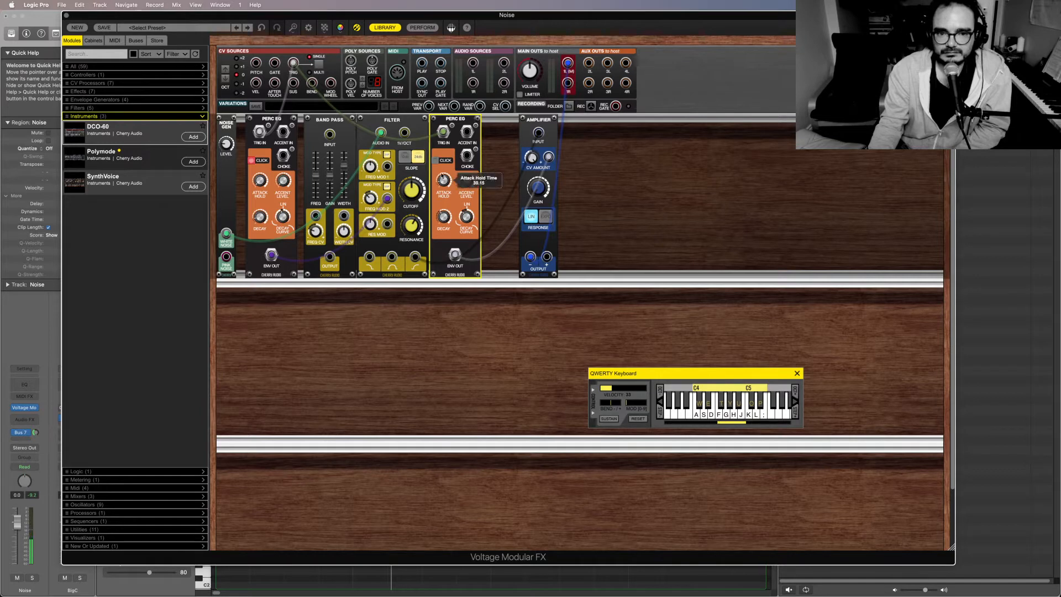
{"action": "left_click", "coordinate": [712, 415]}
{"action": "left_click", "coordinate": [674, 413]}
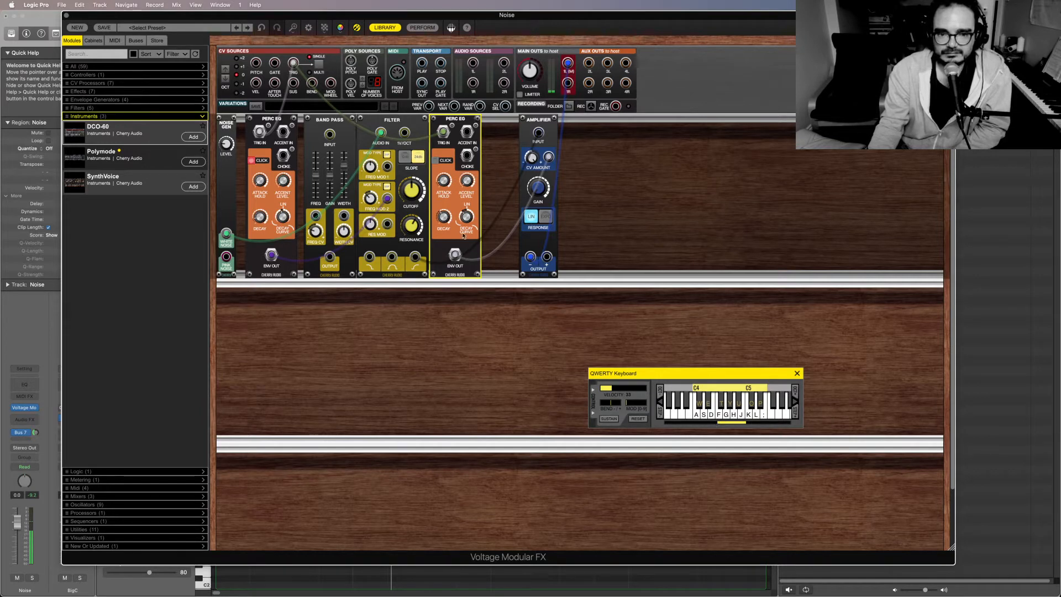
{"action": "left_click", "coordinate": [709, 415]}
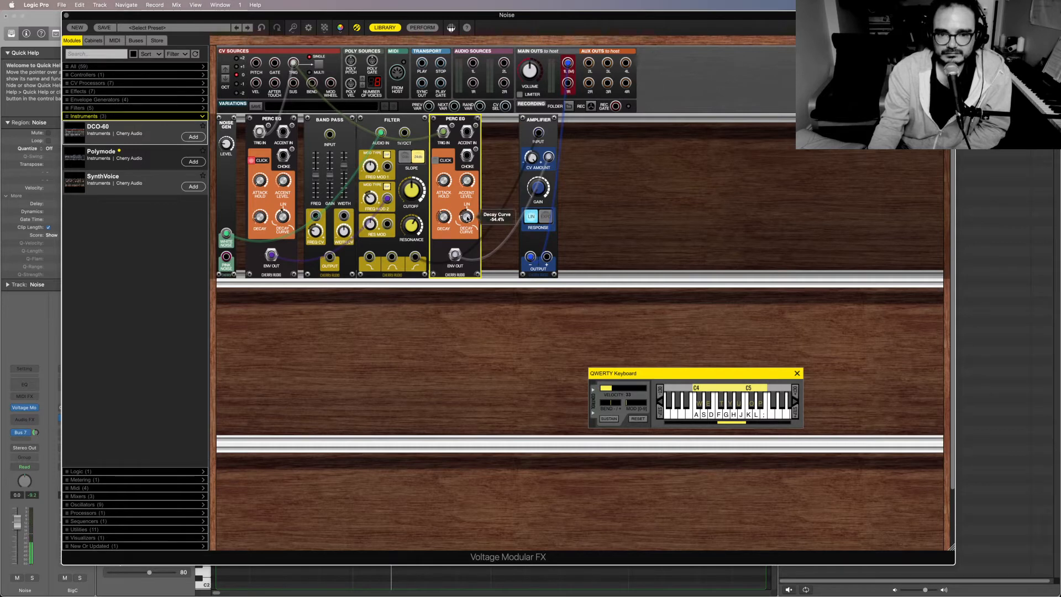
{"action": "left_click_drag", "start_coordinate": [733, 414], "coordinate": [733, 413]}
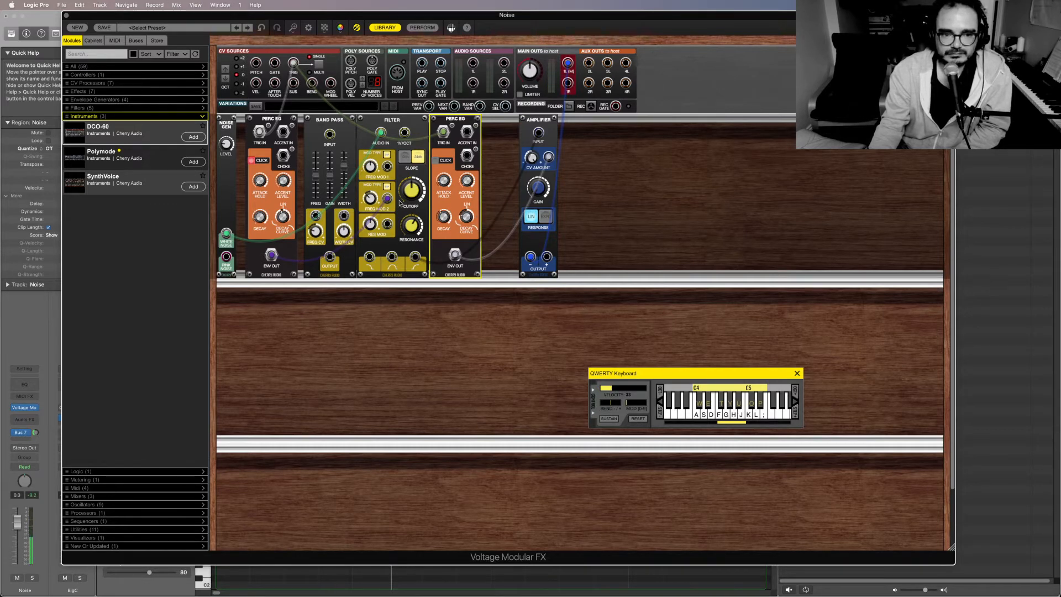
Set the Filter's second cutoff frequency CV amount to about -119%, lower its resonance, and audition the sound
{"action": "left_click", "coordinate": [389, 214]}
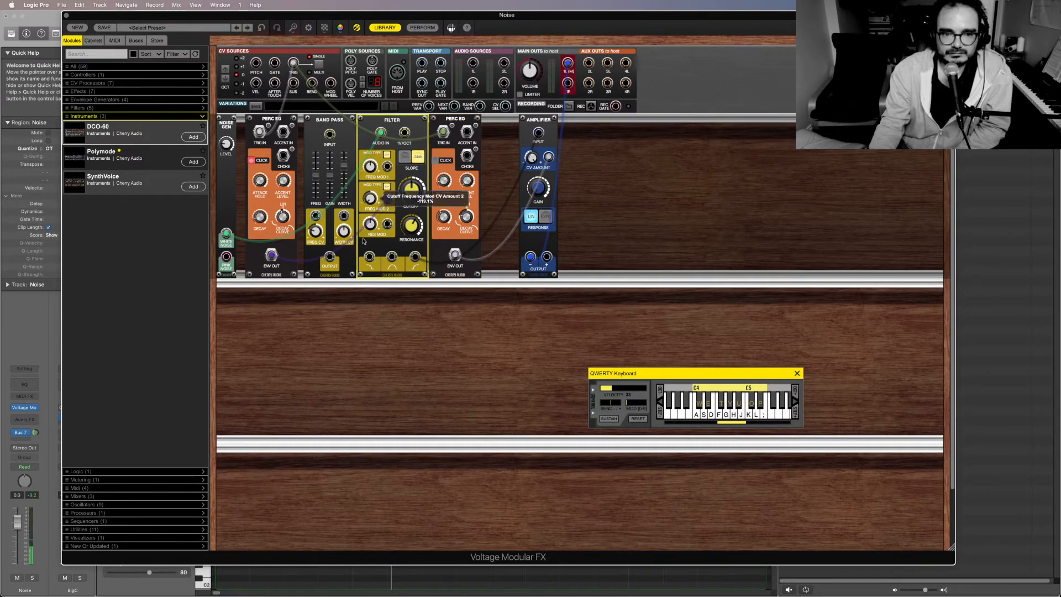
{"action": "left_click", "coordinate": [719, 414]}
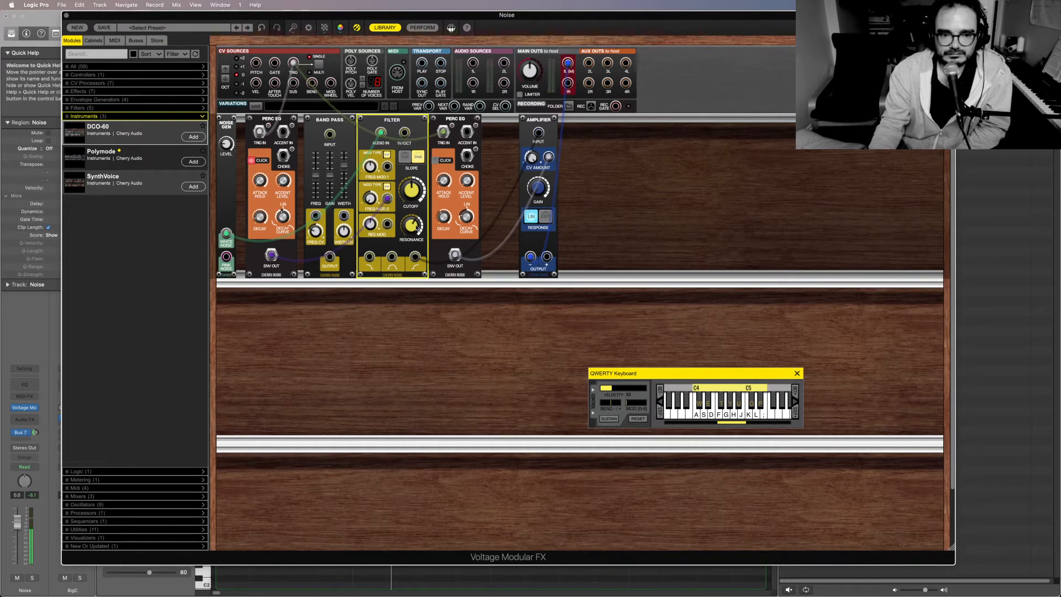
{"action": "left_click_drag", "start_coordinate": [413, 226], "coordinate": [406, 243]}
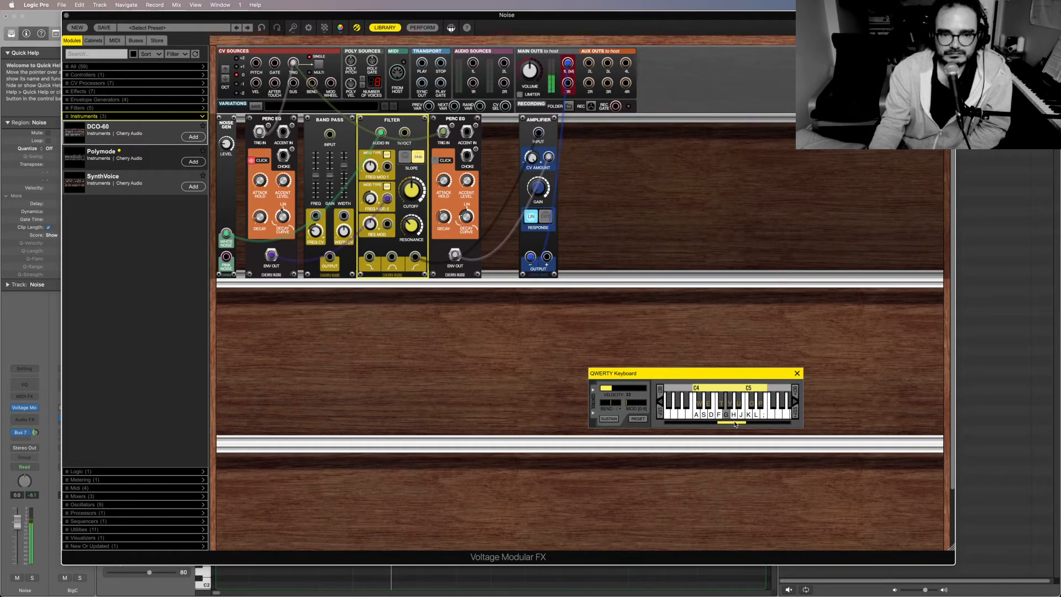
{"action": "left_click", "coordinate": [709, 417]}
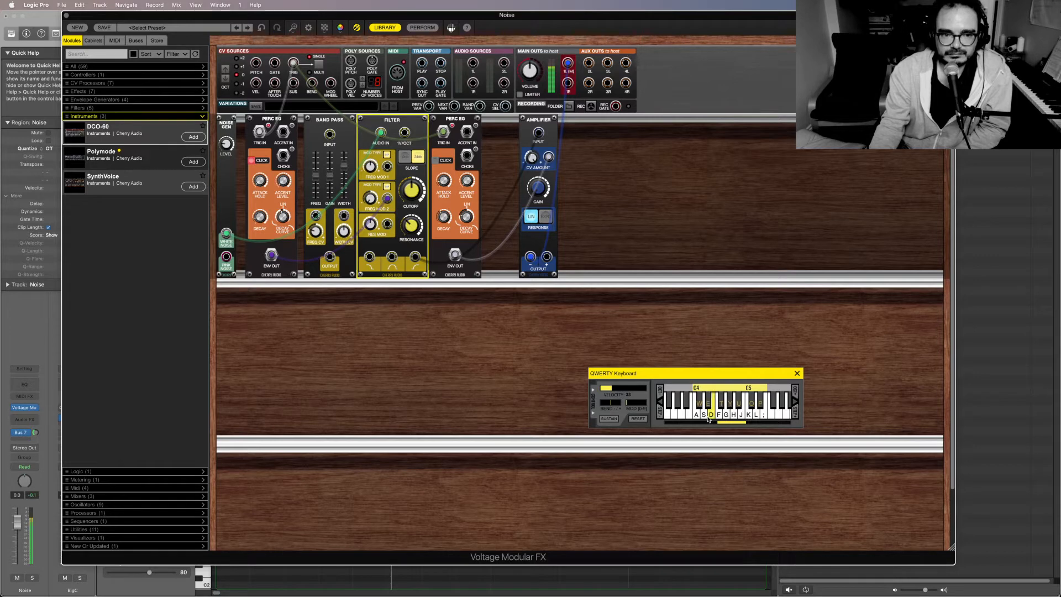
{"action": "left_click", "coordinate": [709, 418]}
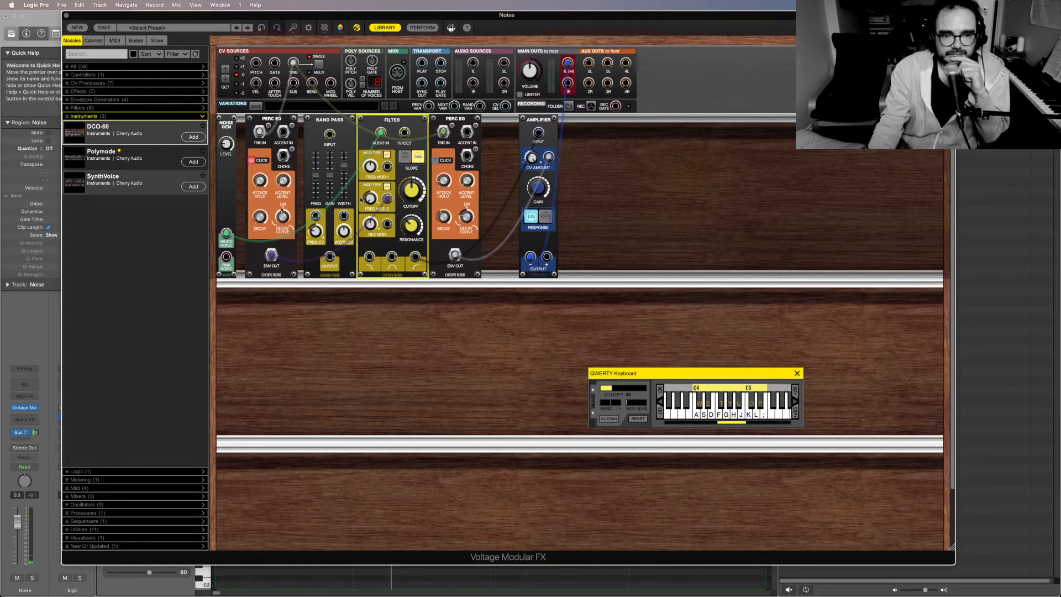
Raise the Filter's cutoff frequency and audition the result with several low and high notes
{"action": "left_click_drag", "start_coordinate": [414, 193], "coordinate": [412, 178]}
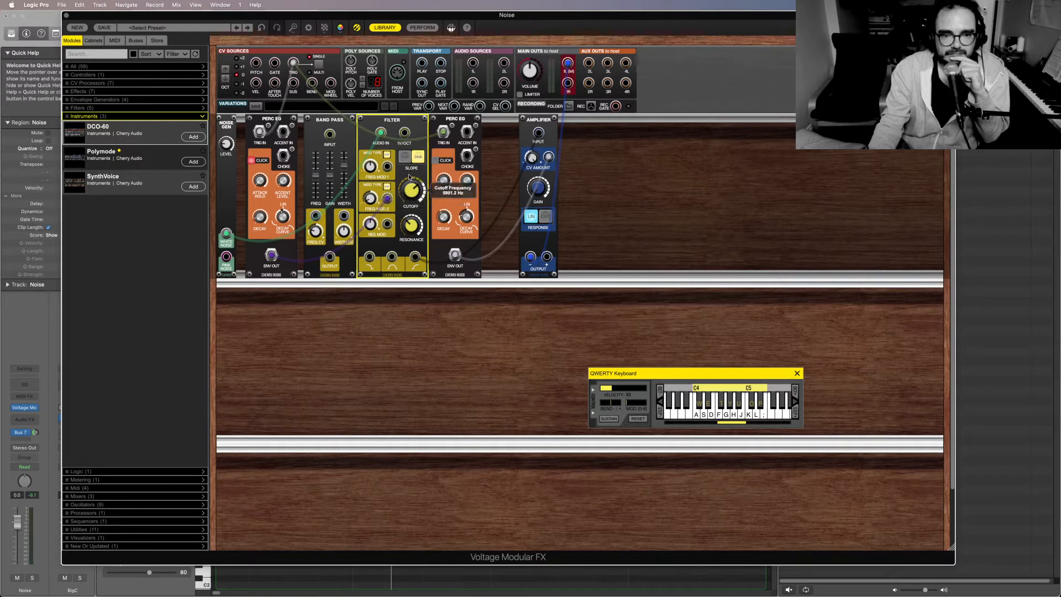
{"action": "left_click", "coordinate": [704, 415]}
{"action": "left_click", "coordinate": [711, 416]}
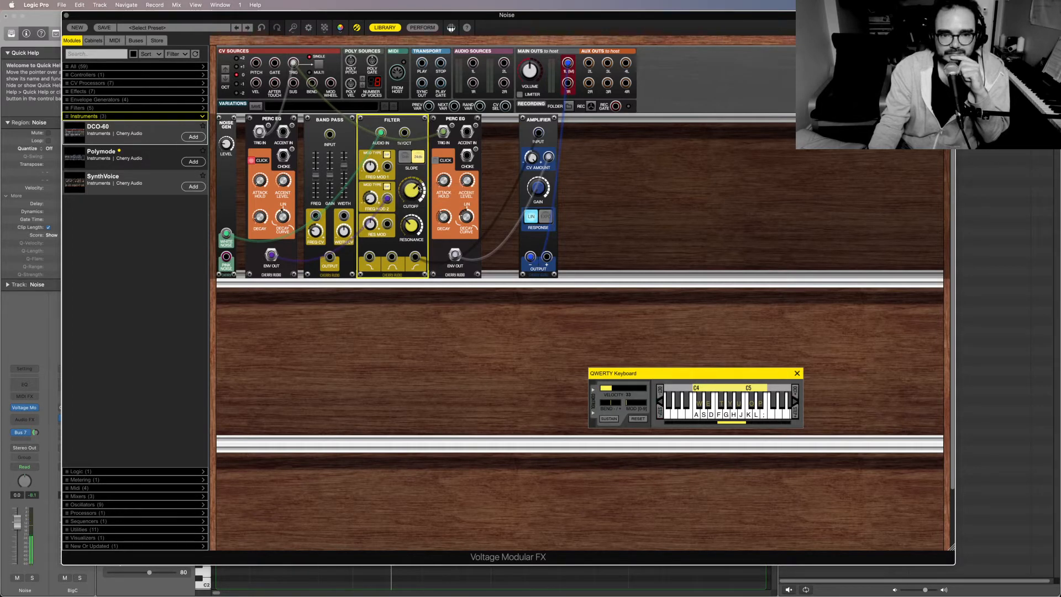
{"action": "left_click", "coordinate": [704, 414]}
{"action": "left_click", "coordinate": [725, 416]}
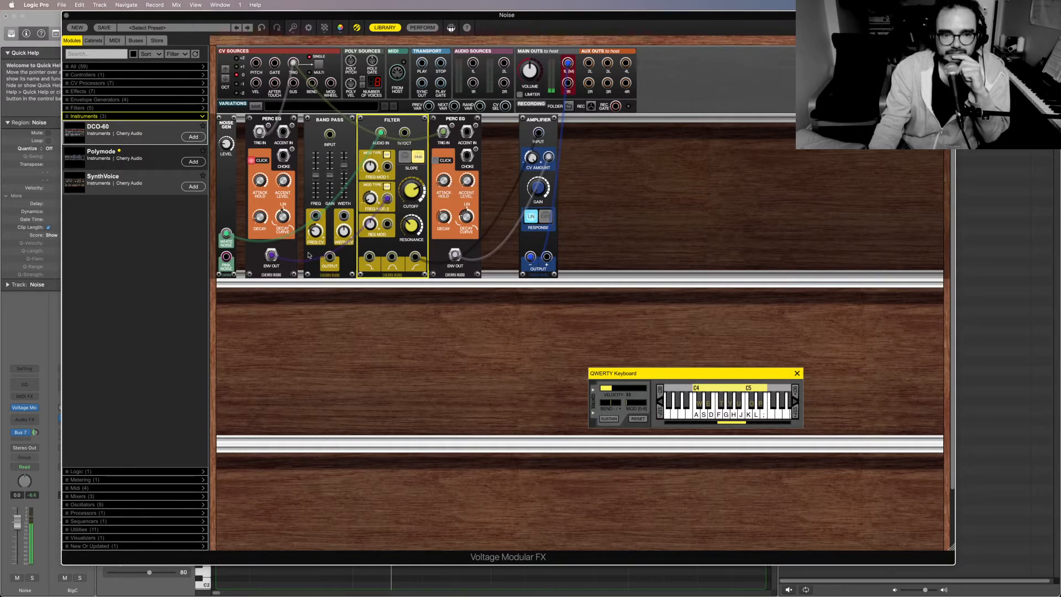
{"action": "left_click", "coordinate": [749, 415]}
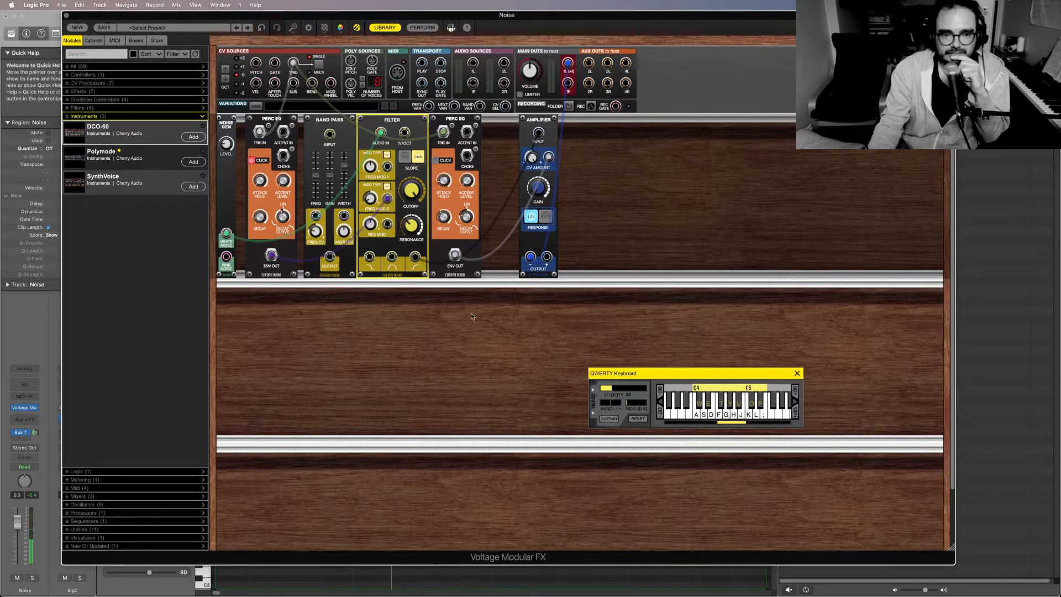
Fine-tune the Filter's second cutoff CV amount and set the Band Pass width to 3.08 while auditioning notes
{"action": "left_click_drag", "start_coordinate": [371, 198], "coordinate": [370, 194]}
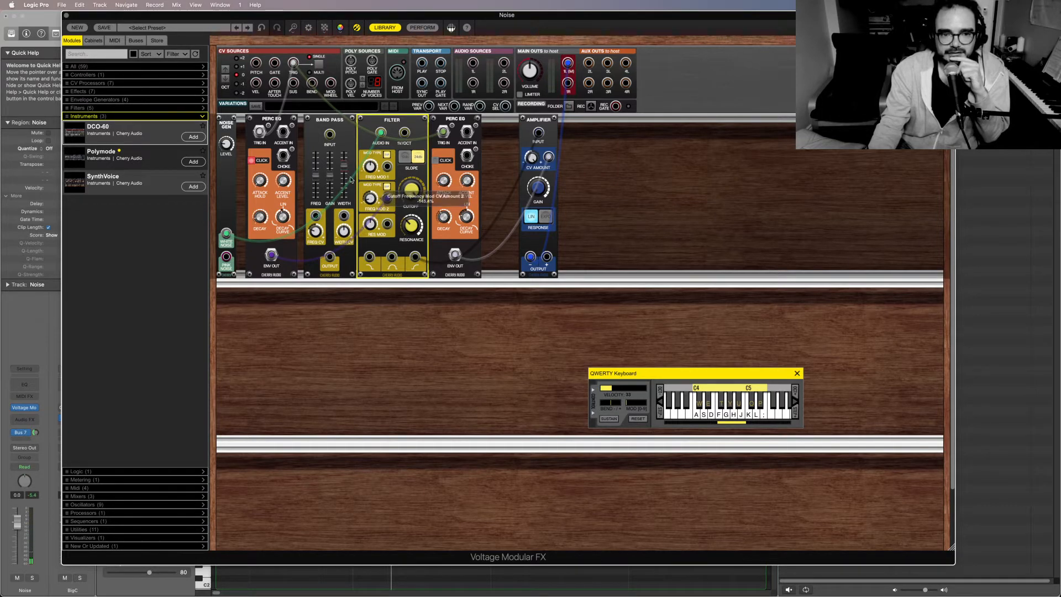
{"action": "key", "text": "g"}
{"action": "key", "text": "h"}
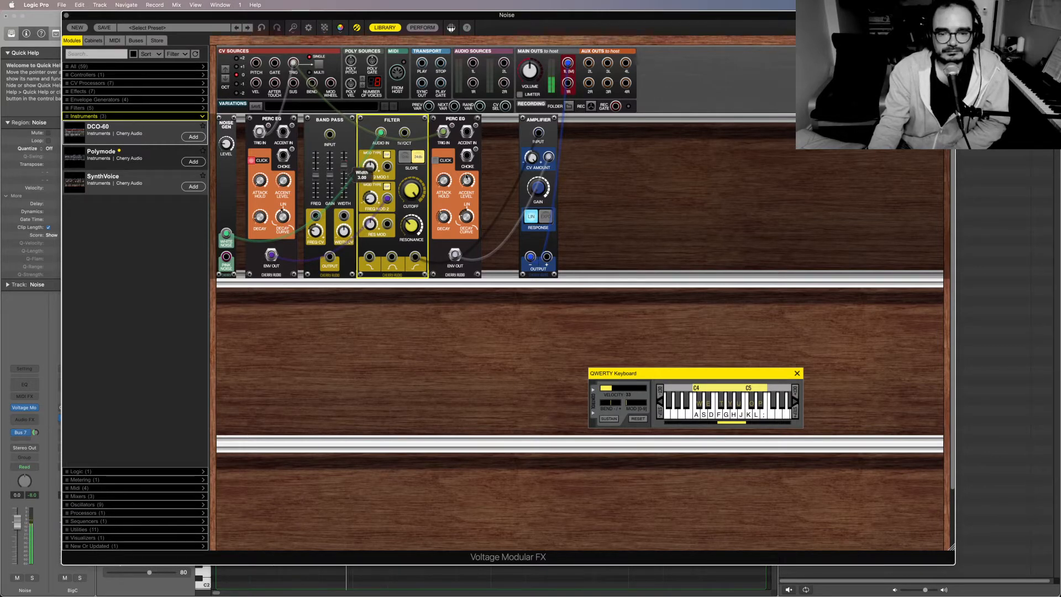
Set the project tempo to 122, shorten the cycle range to the first half of bar 1, and restart playback
{"action": "left_click_drag", "start_coordinate": [703, 15], "coordinate": [778, 170]}
{"action": "double_click", "coordinate": [510, 29]}
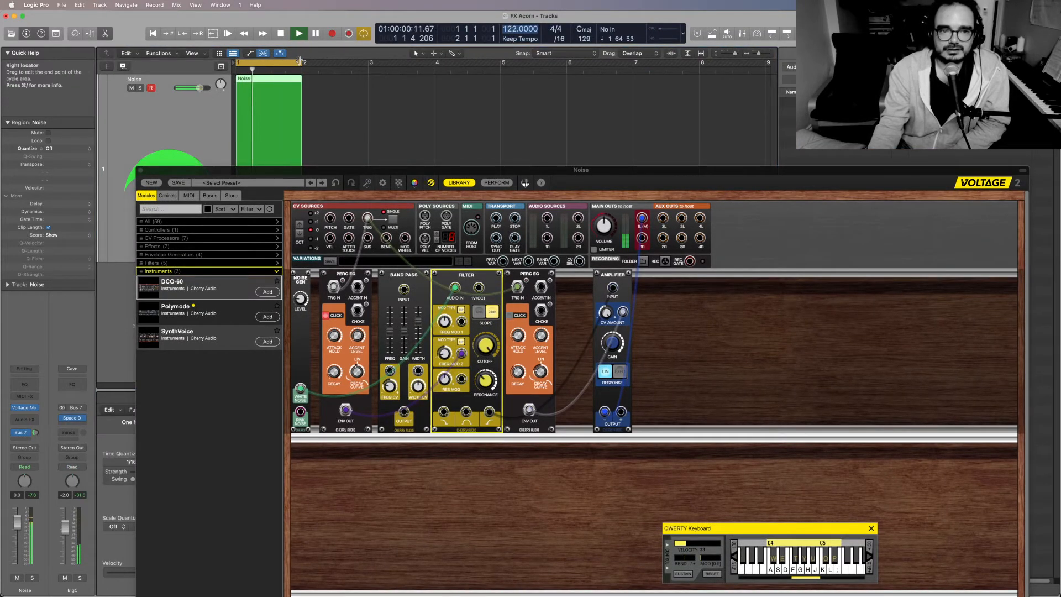
{"action": "left_click_drag", "start_coordinate": [301, 63], "coordinate": [269, 62]}
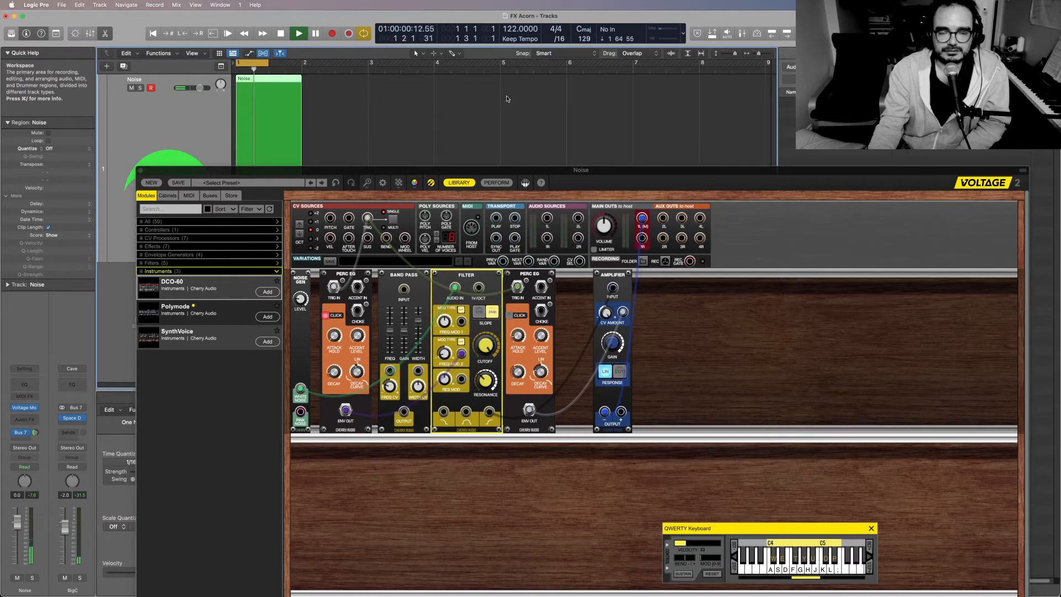
{"action": "key", "text": "space"}
{"action": "key", "text": "space"}
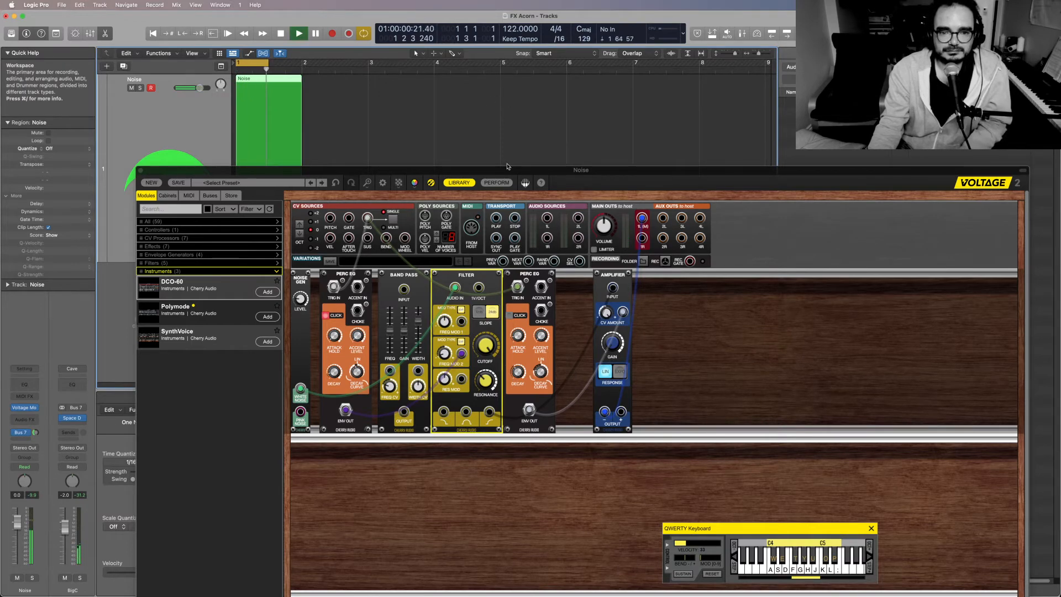
Reduce the Band Pass width to about 1.98 while the loop plays, and stop playback
{"action": "left_click_drag", "start_coordinate": [511, 177], "coordinate": [503, 135]}
{"action": "mouse_move", "coordinate": [409, 277]}
{"action": "left_mouse_down"}
{"action": "mouse_move", "coordinate": [413, 326]}
{"action": "mouse_move", "coordinate": [406, 289]}
{"action": "left_mouse_up"}
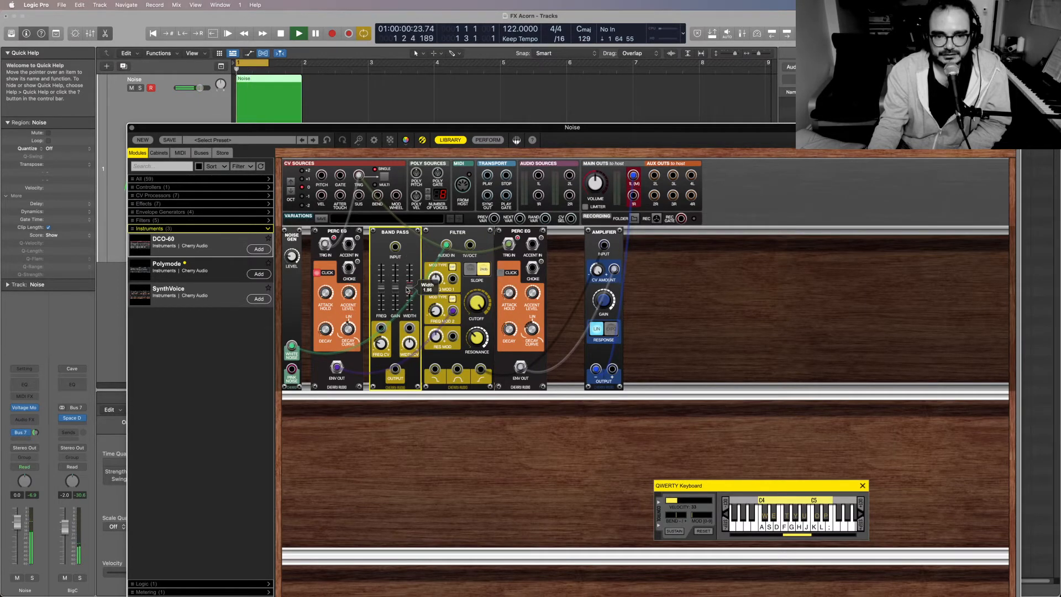
{"action": "key", "text": "space"}
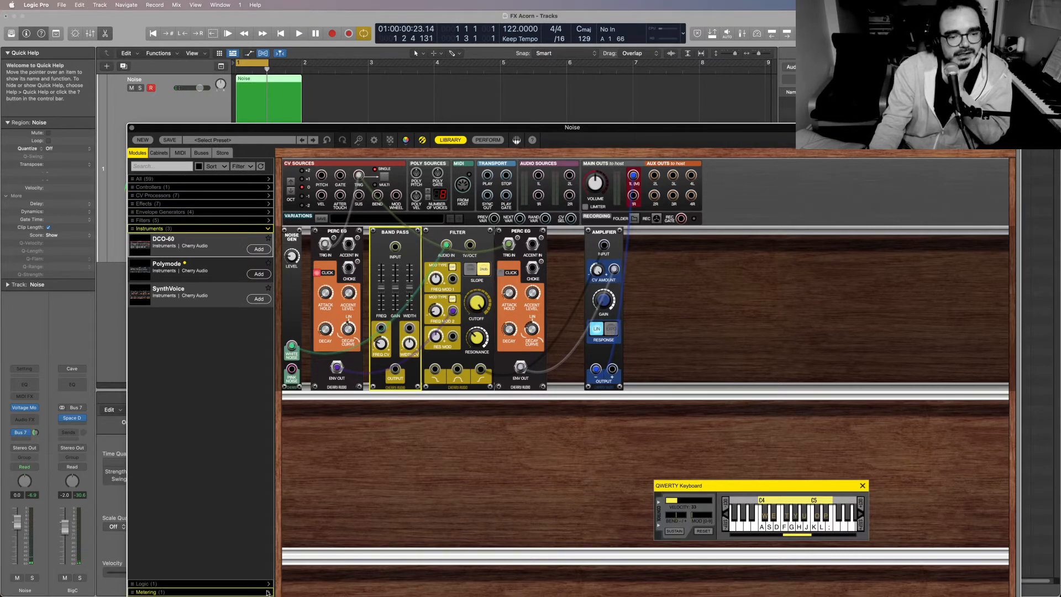
Add a Spring Reverb beside the Amplifier, patch its two outputs to main outs L and R, and move the Amplifier slightly away from it
{"action": "left_click", "coordinate": [167, 204]}
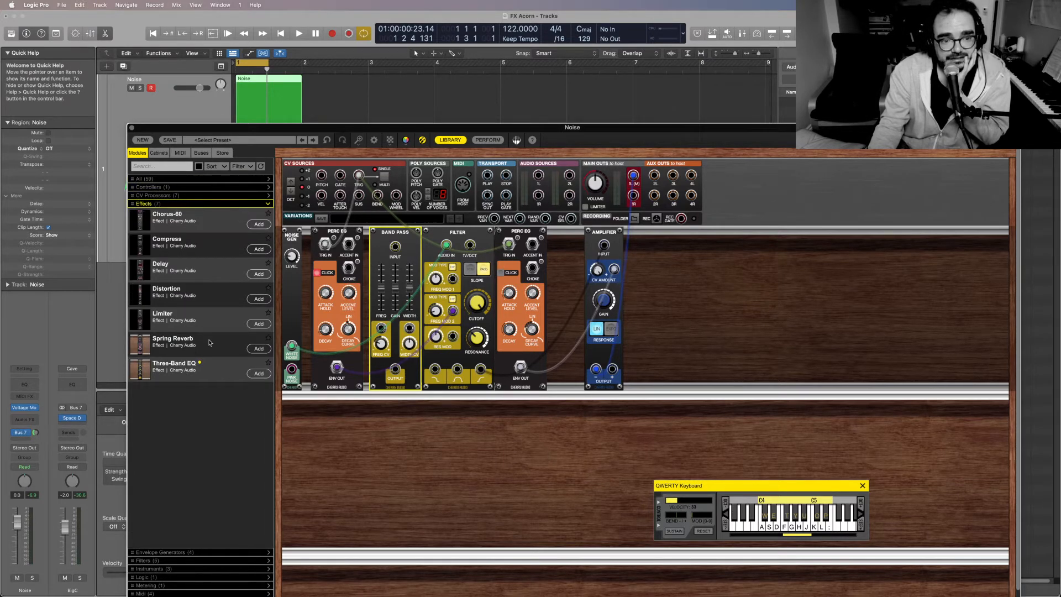
{"action": "left_click_drag", "start_coordinate": [177, 348], "coordinate": [670, 266]}
{"action": "left_click_drag", "start_coordinate": [636, 367], "coordinate": [633, 175]}
{"action": "left_click_drag", "start_coordinate": [653, 369], "coordinate": [633, 195]}
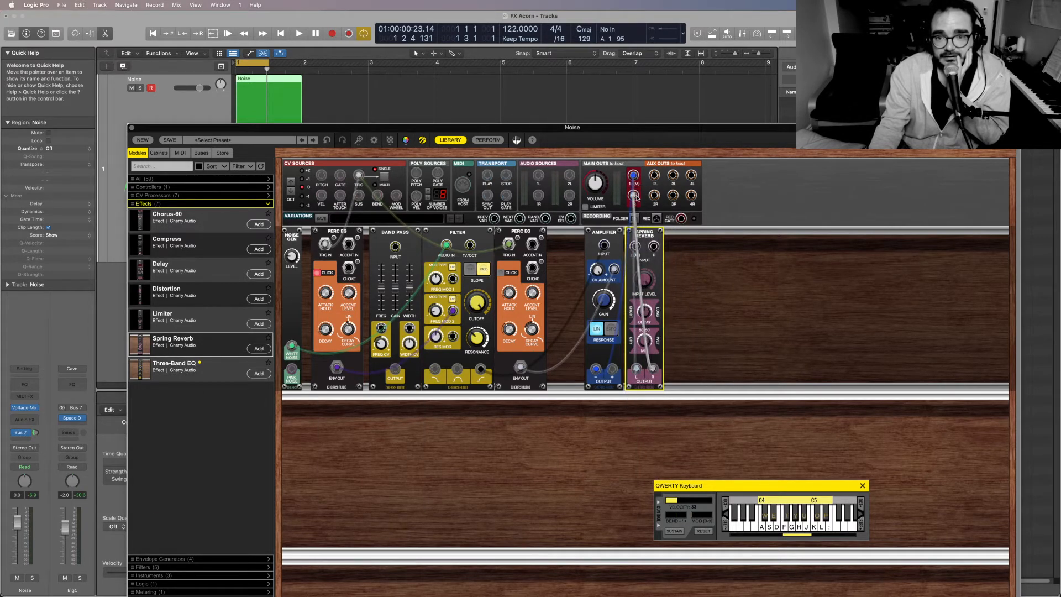
{"action": "left_click_drag", "start_coordinate": [605, 233], "coordinate": [590, 232]}
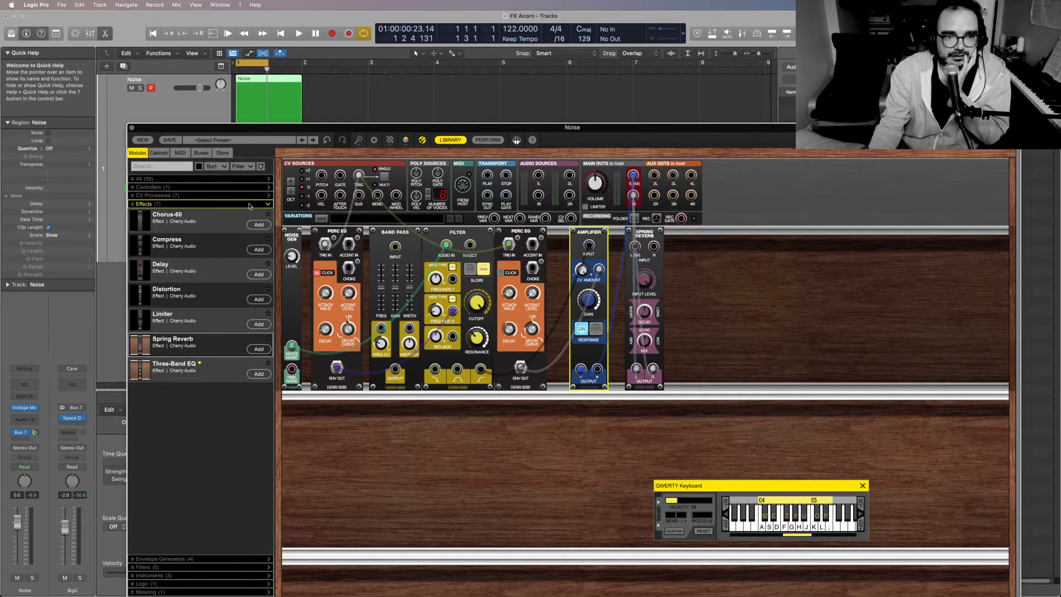
Insert a Crossfade between the Filter and second Perc EG, patching the Filter's output to its first input and its output to the Amplifier
{"action": "left_click", "coordinate": [151, 179]}
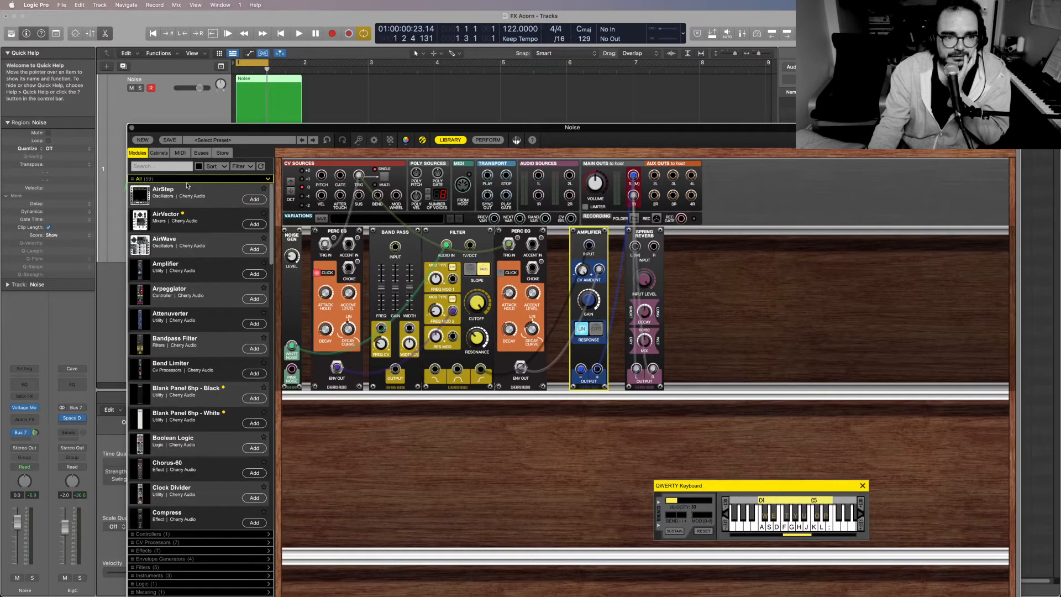
{"action": "left_click", "coordinate": [133, 180]}
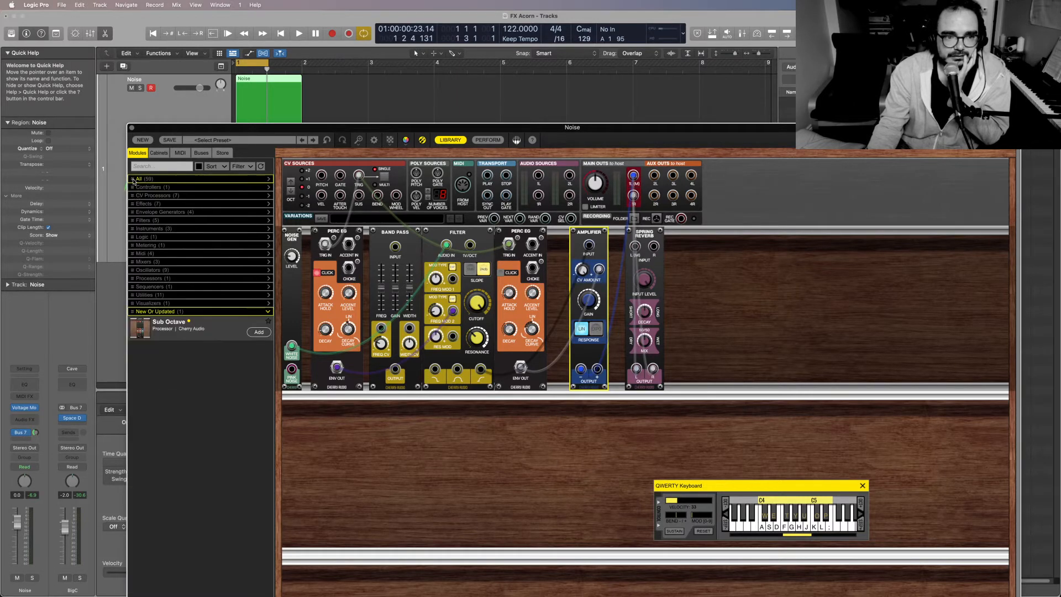
{"action": "left_click", "coordinate": [132, 295]}
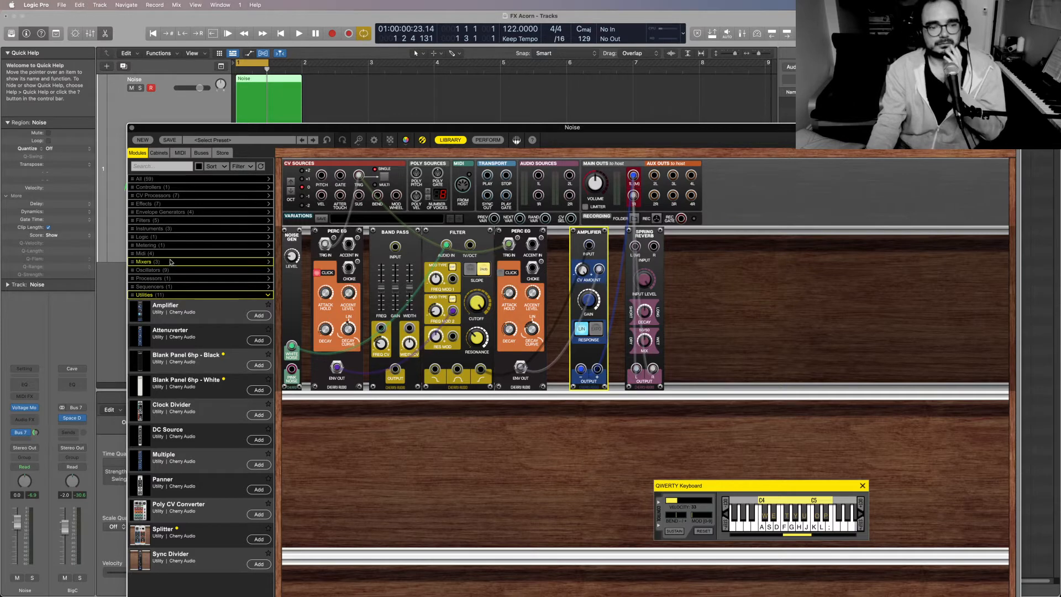
{"action": "left_click", "coordinate": [130, 263]}
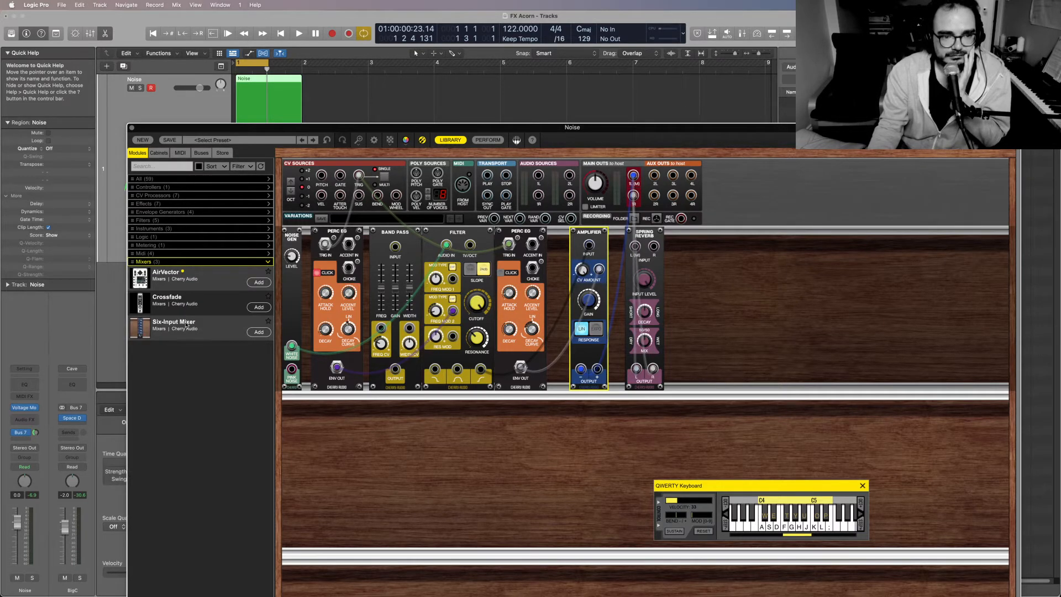
{"action": "left_click_drag", "start_coordinate": [165, 301], "coordinate": [544, 257]}
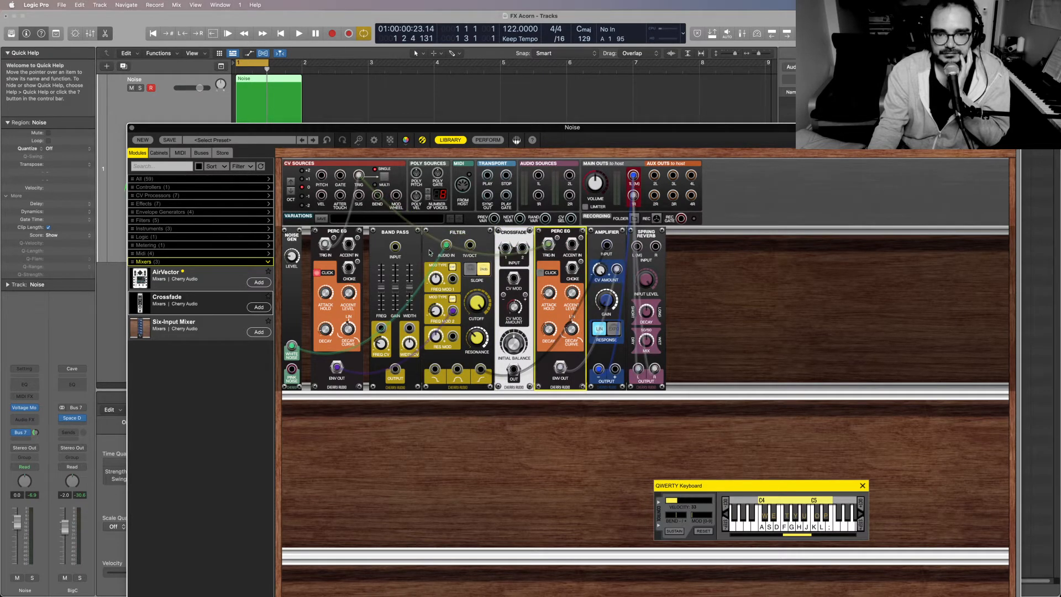
{"action": "left_click_drag", "start_coordinate": [606, 245], "coordinate": [513, 373]}
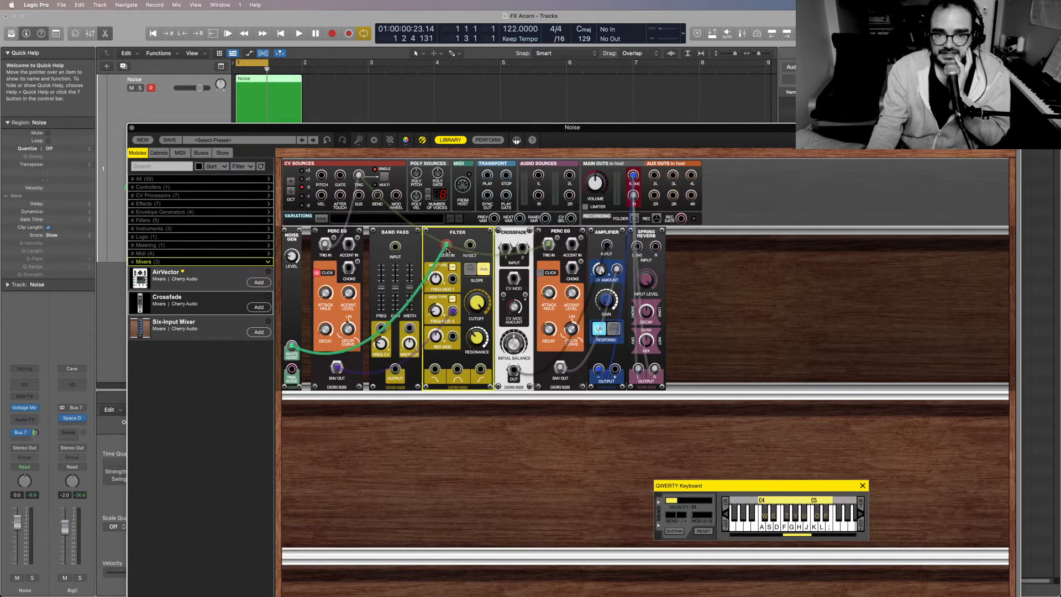
{"action": "left_click_drag", "start_coordinate": [435, 369], "coordinate": [504, 248]}
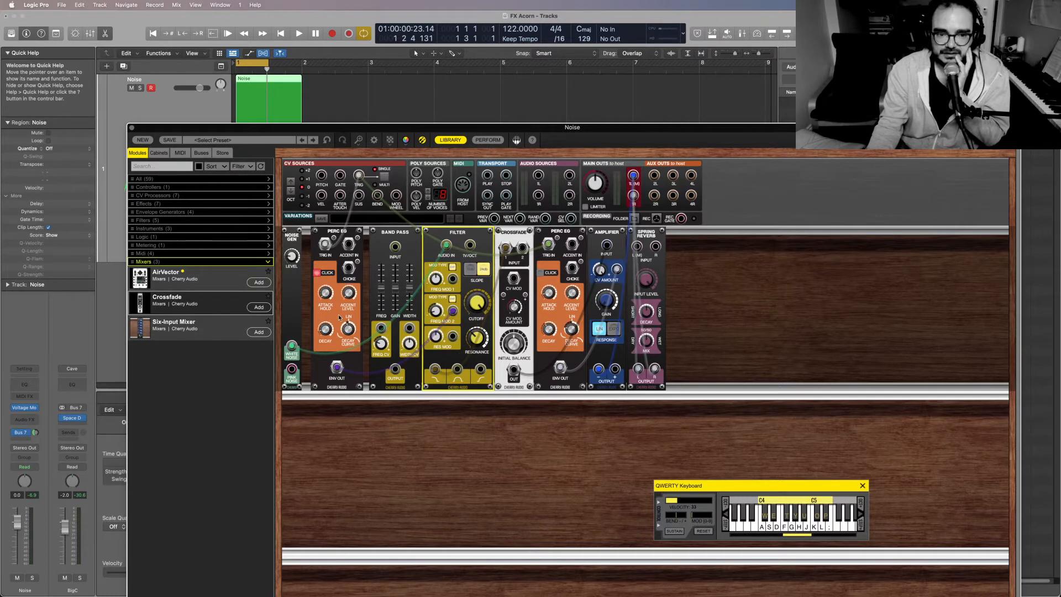
Route white noise through the Band Pass into Crossfade's second input, with the first Perc EG's envelope patched to the Band Pass frequency CV
{"action": "left_click", "coordinate": [336, 371]}
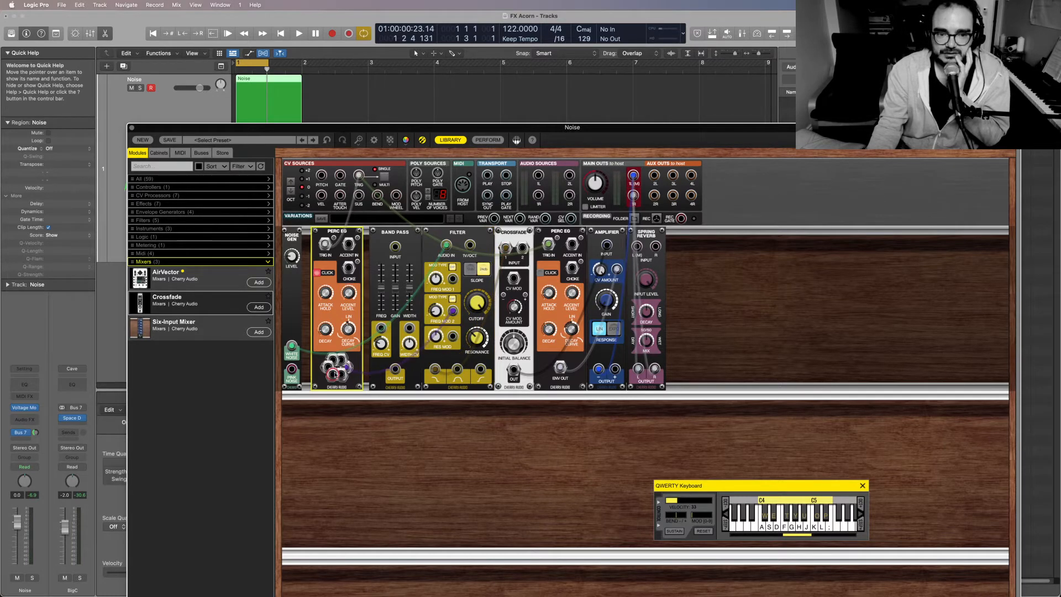
{"action": "left_click_drag", "start_coordinate": [342, 378], "coordinate": [382, 328]}
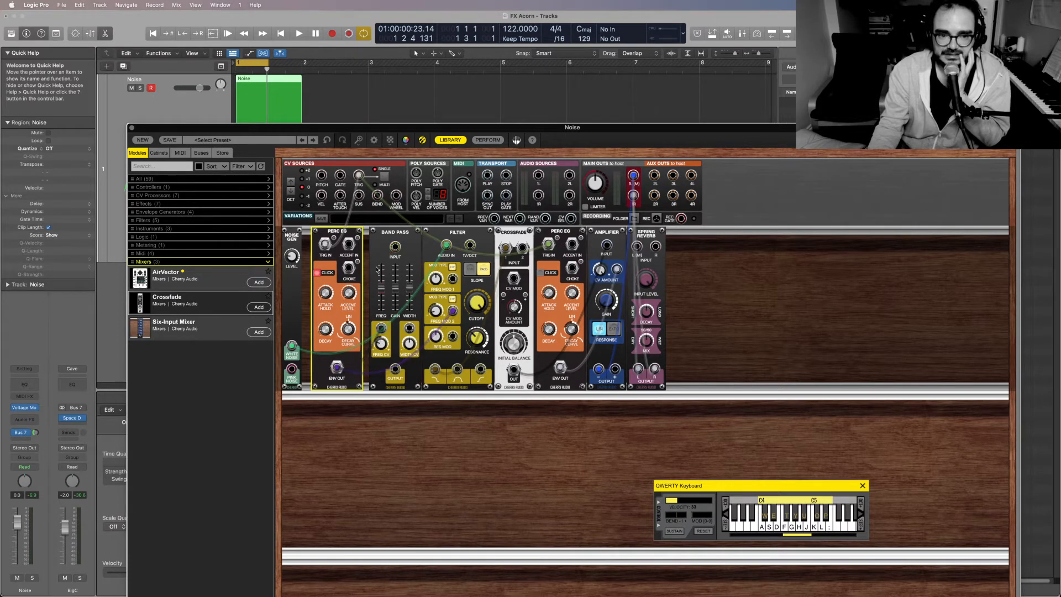
{"action": "left_click", "coordinate": [291, 348]}
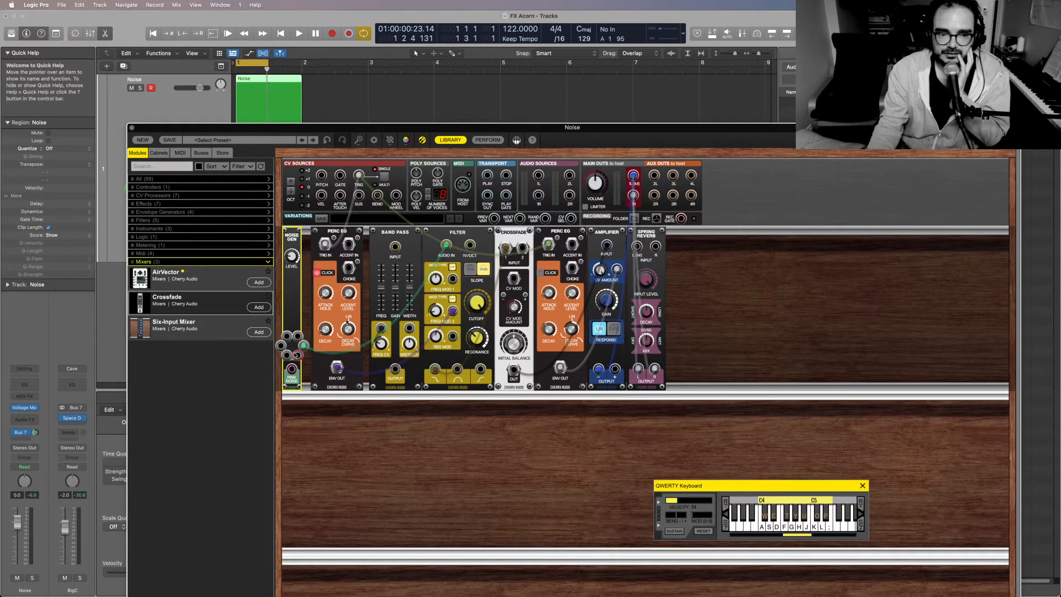
{"action": "left_click_drag", "start_coordinate": [297, 357], "coordinate": [412, 253]}
{"action": "left_click_drag", "start_coordinate": [400, 252], "coordinate": [395, 247]}
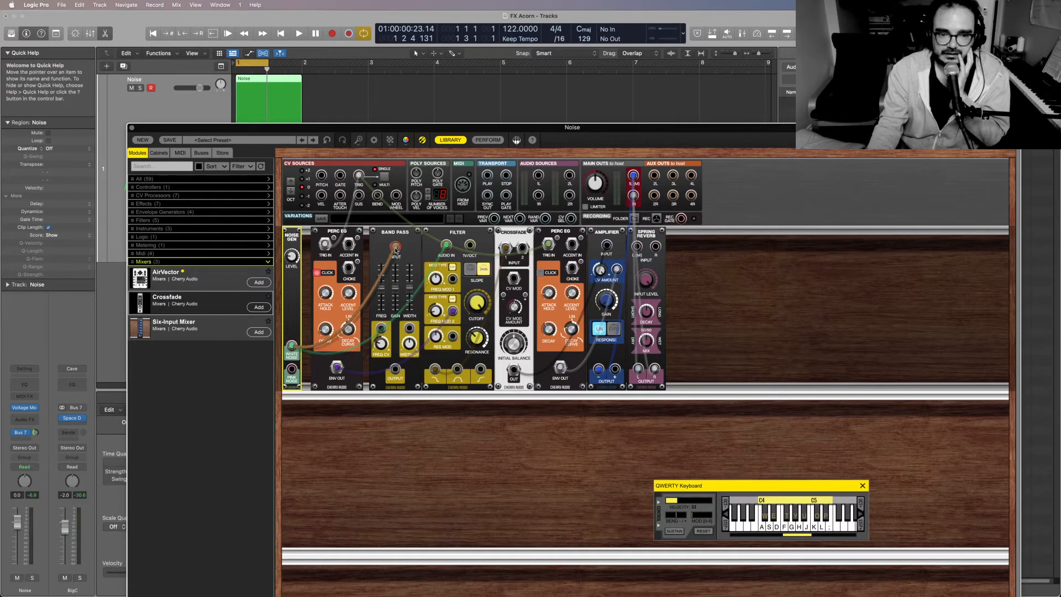
{"action": "left_click_drag", "start_coordinate": [395, 369], "coordinate": [549, 247]}
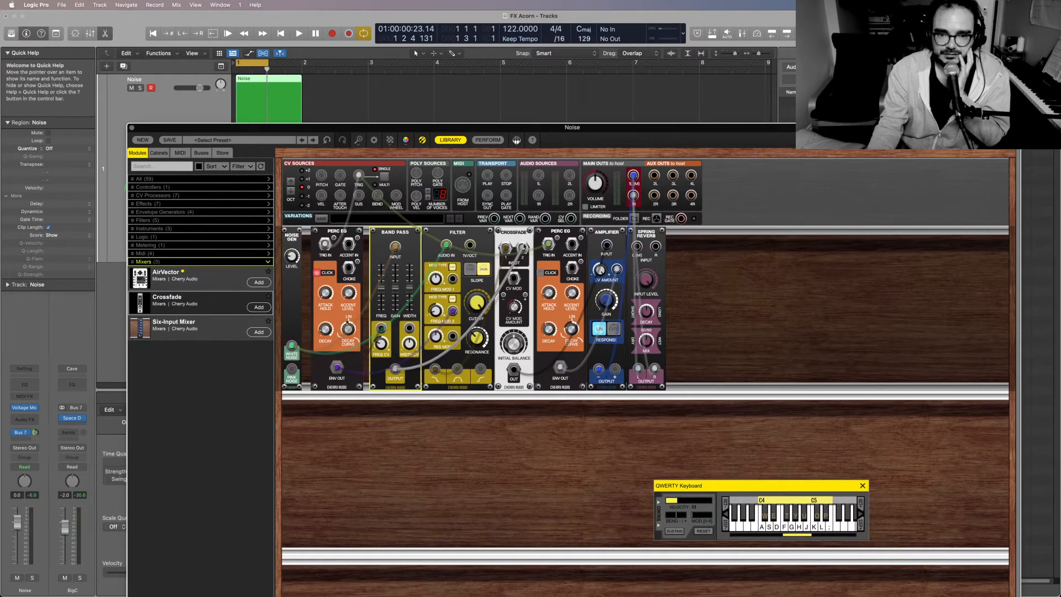
Set Crossfade's initial balance to 14.4% Input 2 while the loop plays, and stop playback
{"action": "key", "text": "space"}
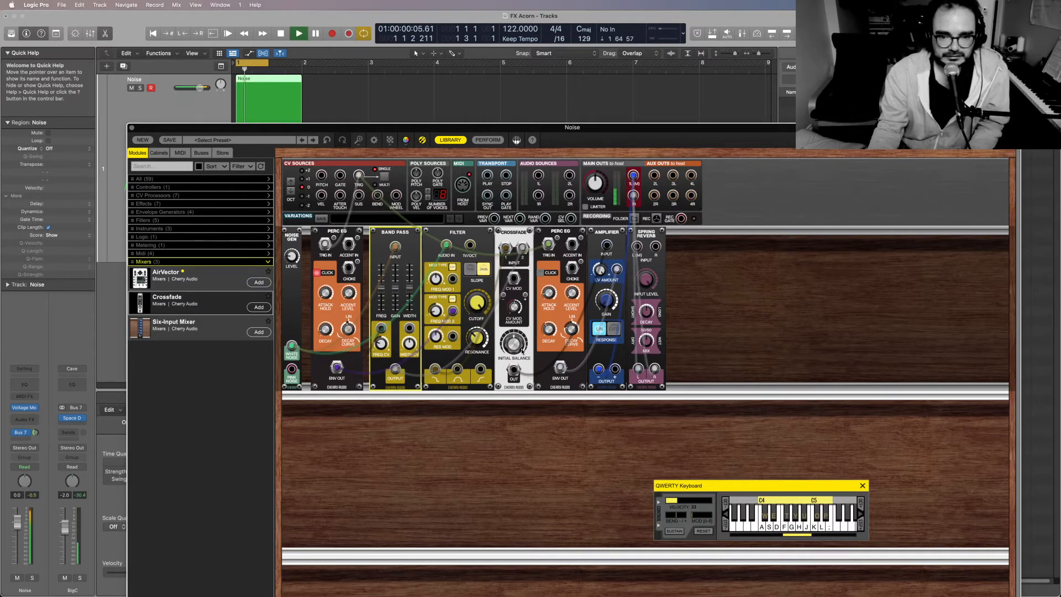
{"action": "left_click_drag", "start_coordinate": [513, 342], "coordinate": [510, 318]}
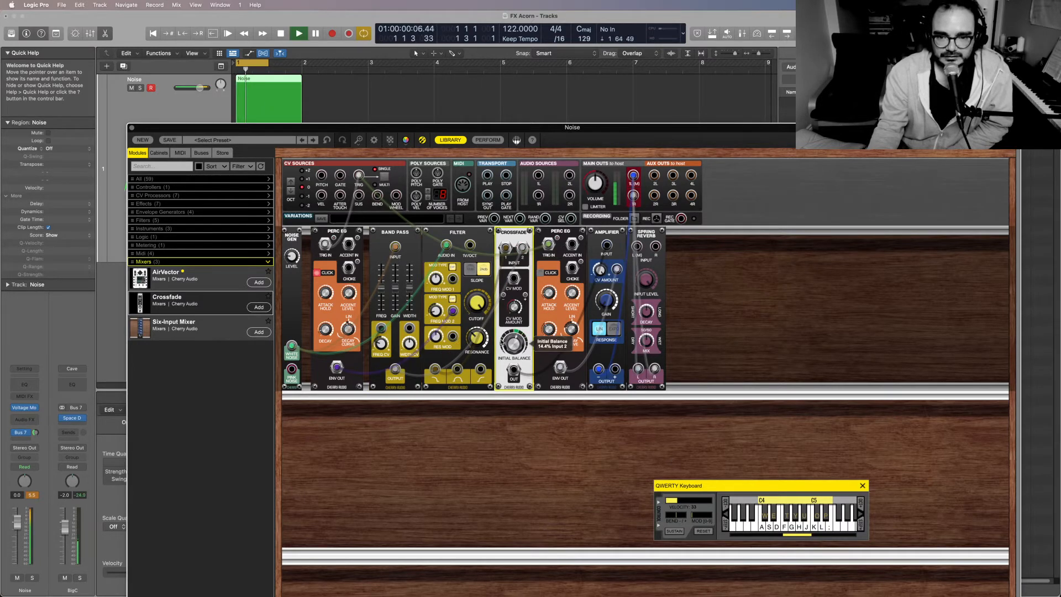
{"action": "key", "text": "space"}
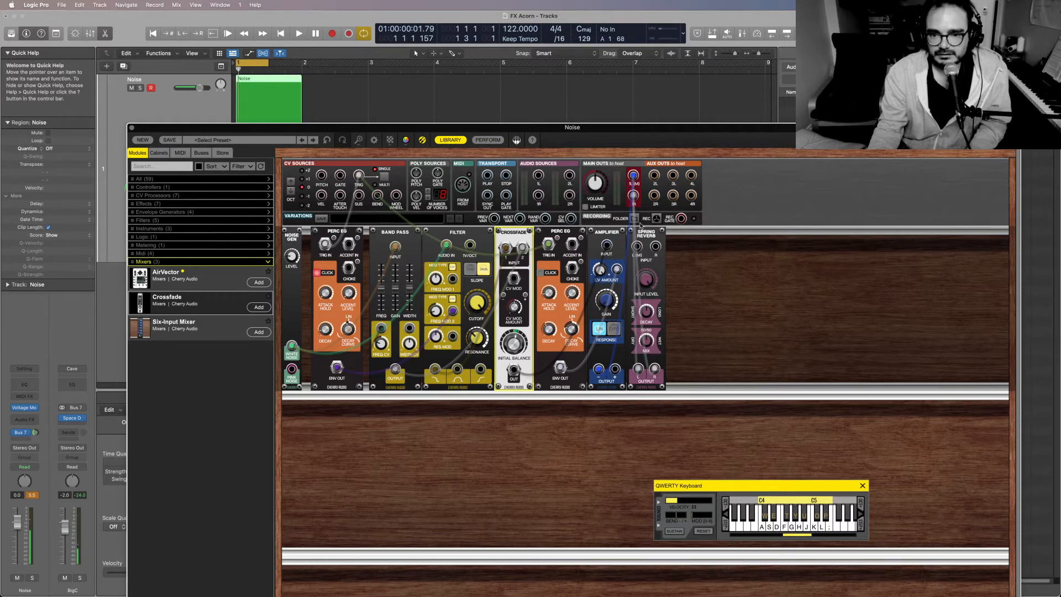
Reroute the Amplifier's output from the main outs into the Spring Reverb's first input, and adjust the reverb's mix and decay during playback
{"action": "left_click", "coordinate": [599, 369]}
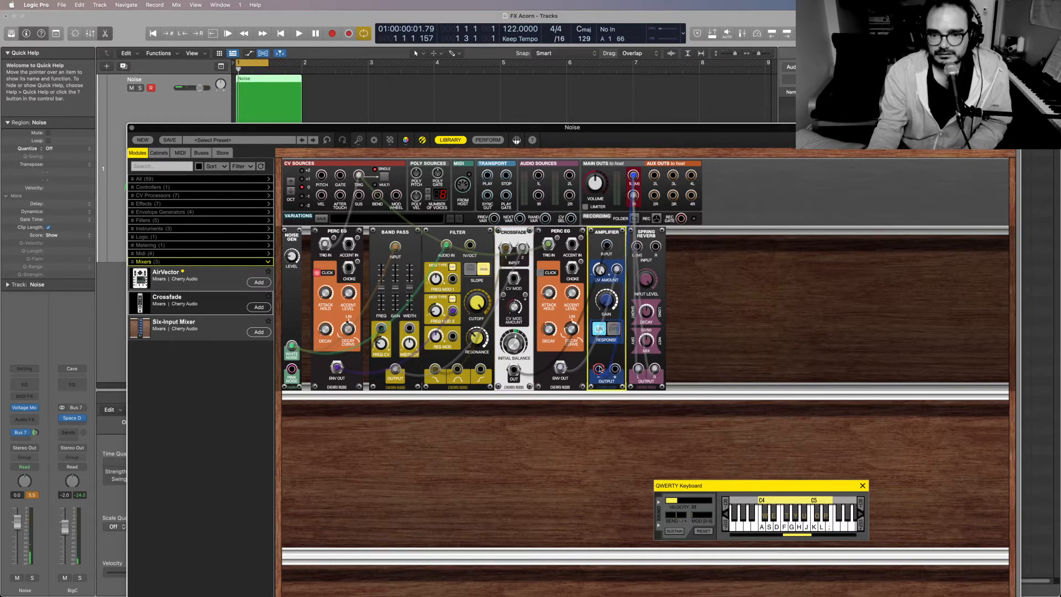
{"action": "left_click_drag", "start_coordinate": [600, 369], "coordinate": [639, 246]}
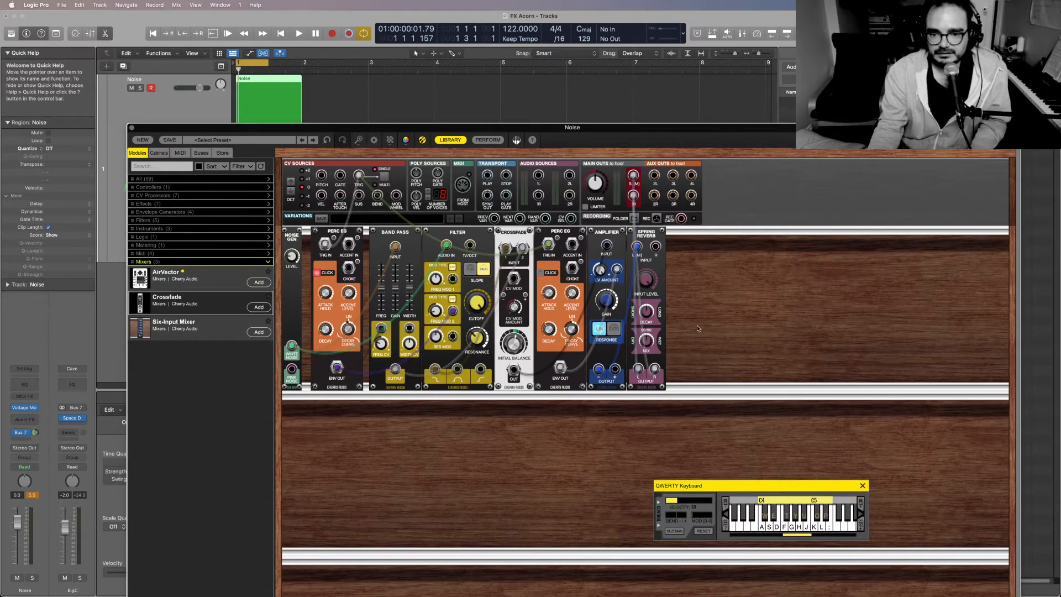
{"action": "key", "text": "space"}
{"action": "left_click", "coordinate": [648, 342]}
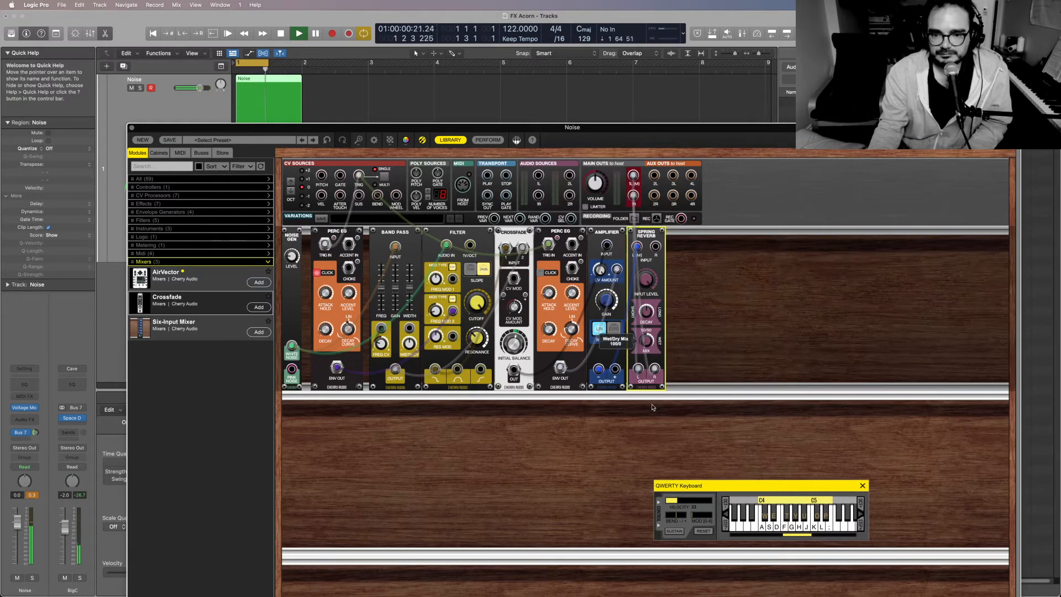
{"action": "left_click_drag", "start_coordinate": [649, 313], "coordinate": [652, 334]}
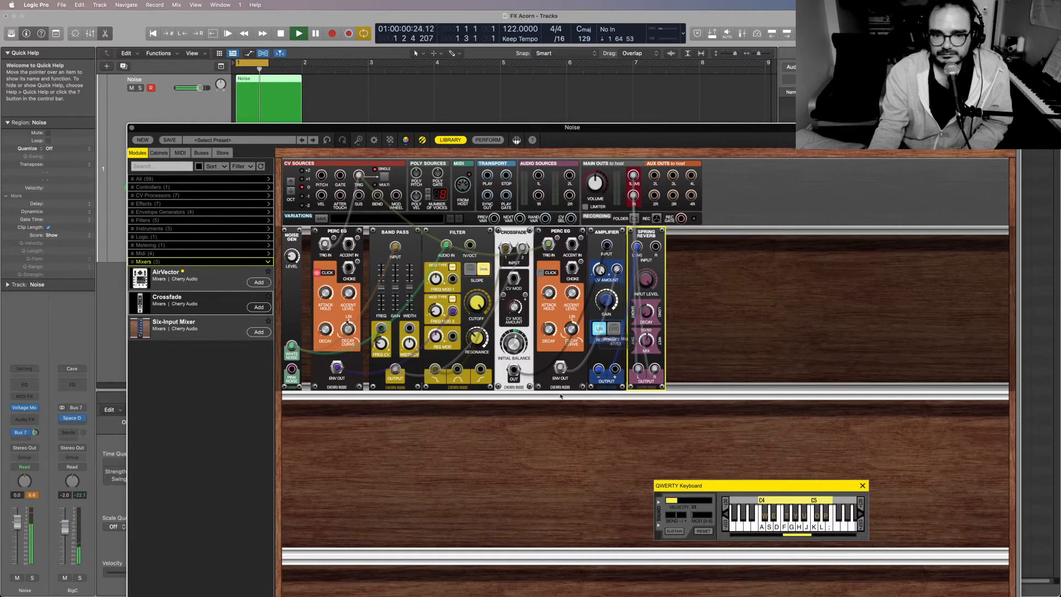
Set Crossfade's initial balance to 100% Input 1, and adjust the Band Pass sliders, bringing the width to about 0.79
{"action": "left_click_drag", "start_coordinate": [513, 343], "coordinate": [513, 480]}
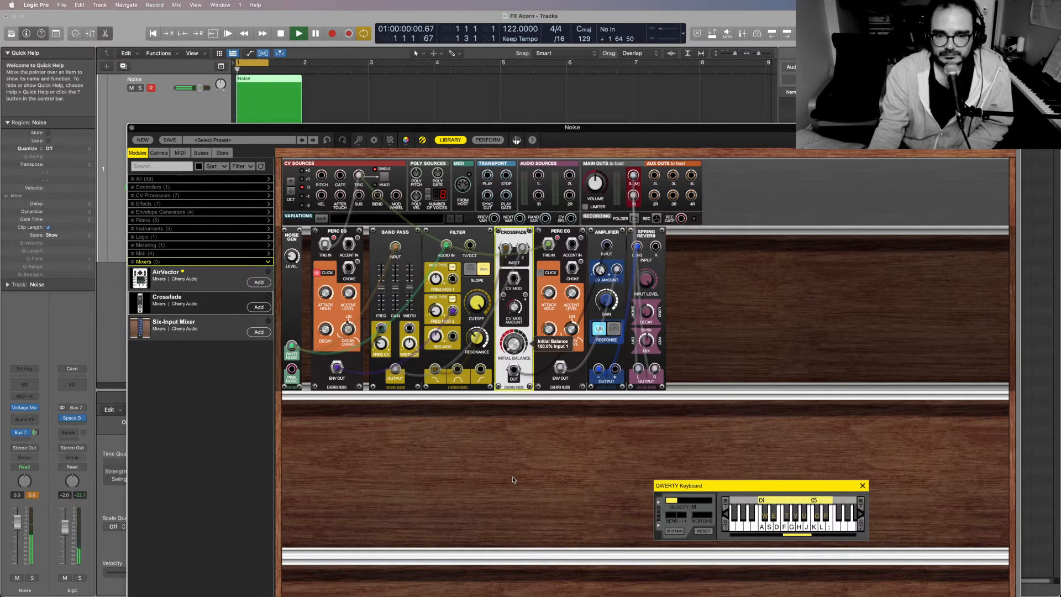
{"action": "left_click_drag", "start_coordinate": [409, 290], "coordinate": [381, 284]}
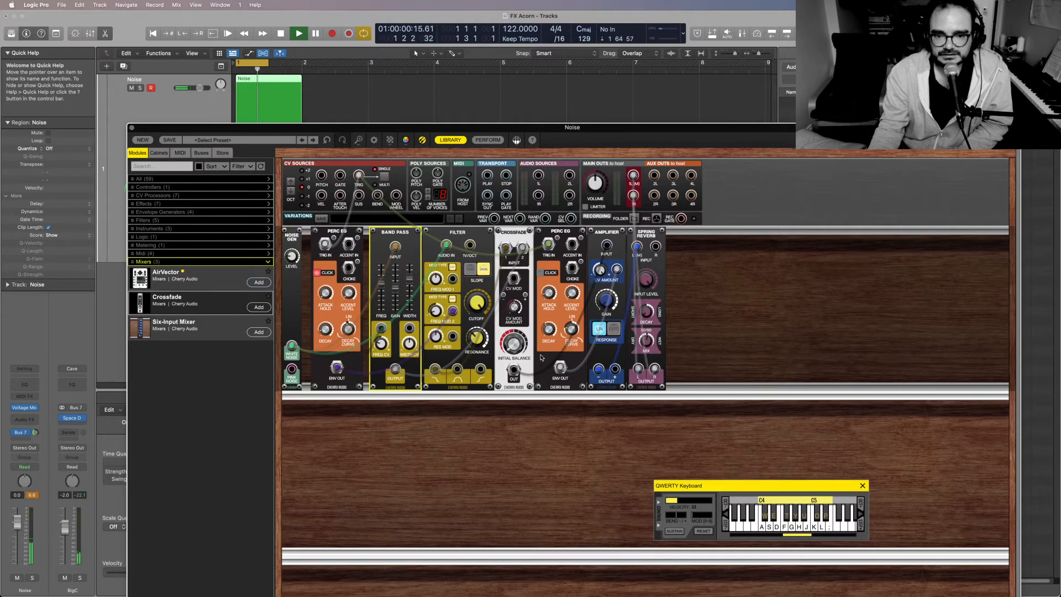
{"action": "left_click_drag", "start_coordinate": [409, 304], "coordinate": [410, 319]}
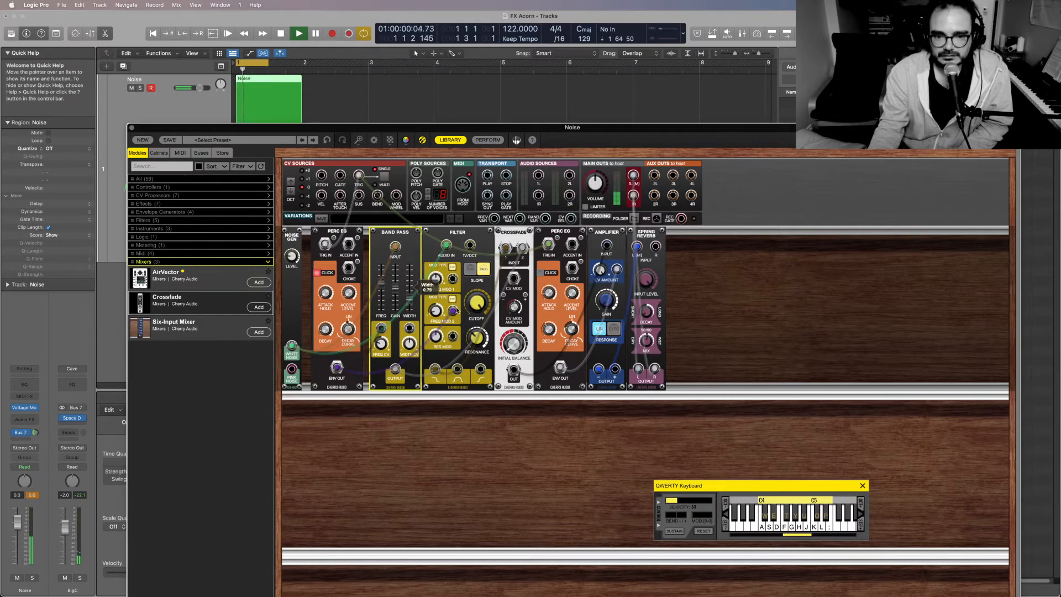
Sweep the Filter's cutoff frequency while the loop plays, bringing it to about 12487 Hz
{"action": "left_click_drag", "start_coordinate": [479, 303], "coordinate": [476, 361]}
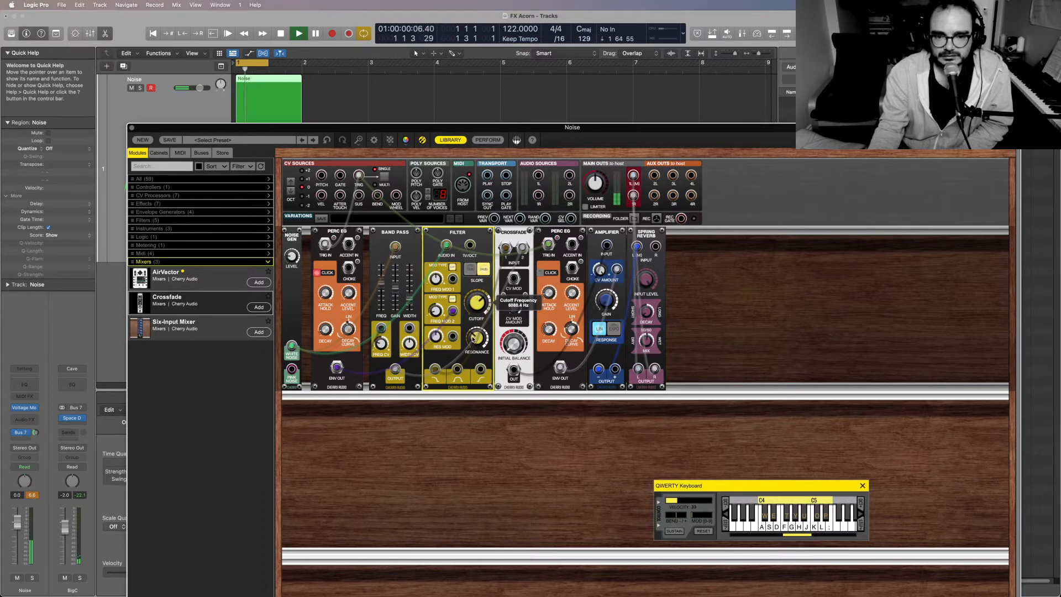
{"action": "left_click_drag", "start_coordinate": [471, 330], "coordinate": [466, 319]}
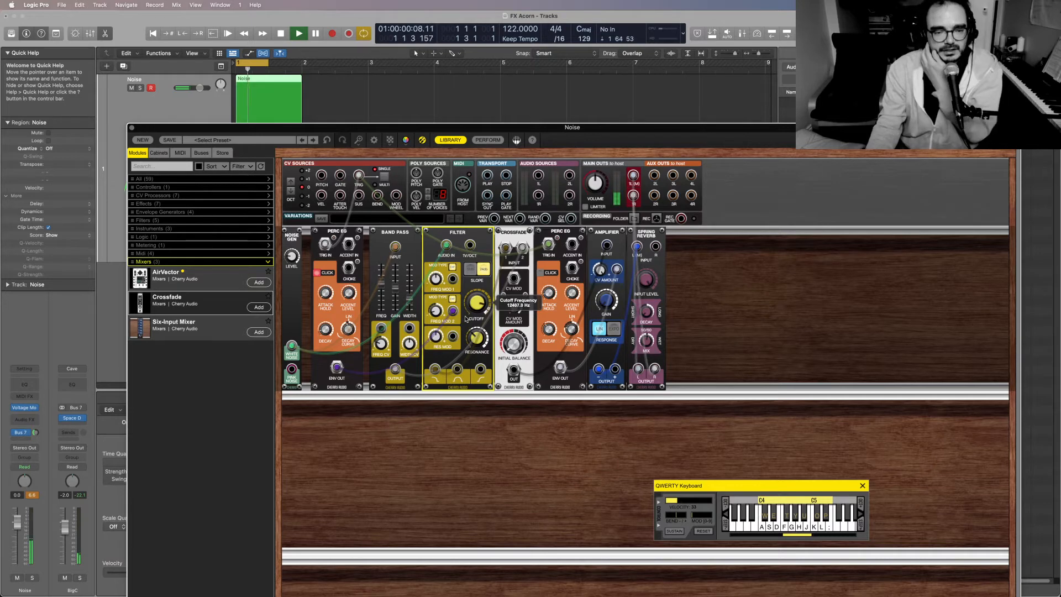
Fine-tune the first Perc EG's decay time and set its decay curve to about -43.6% while the loop plays
{"action": "left_click", "coordinate": [324, 334]}
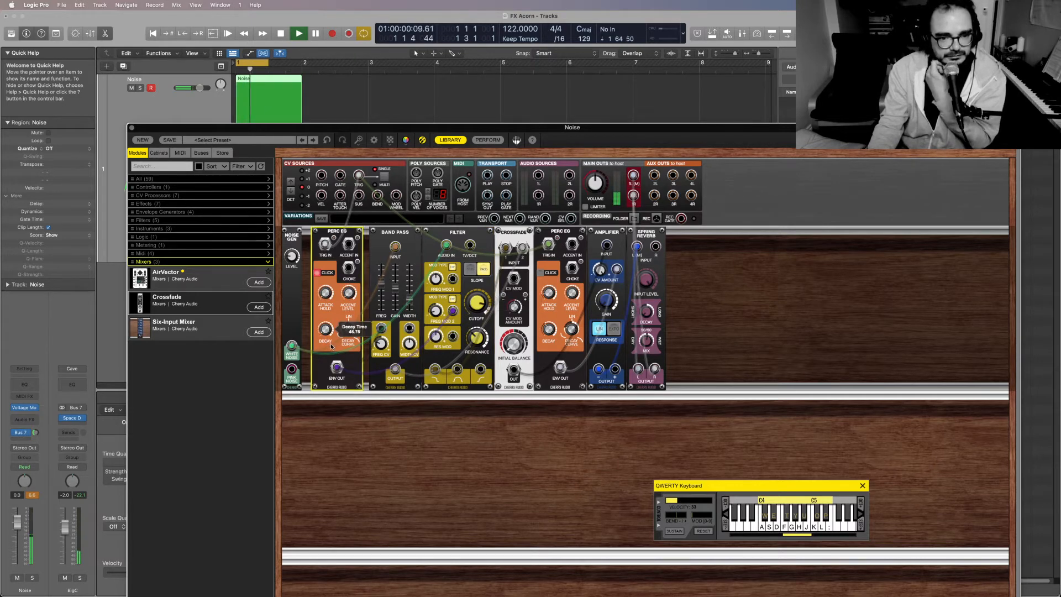
{"action": "left_click_drag", "start_coordinate": [326, 340], "coordinate": [322, 326]}
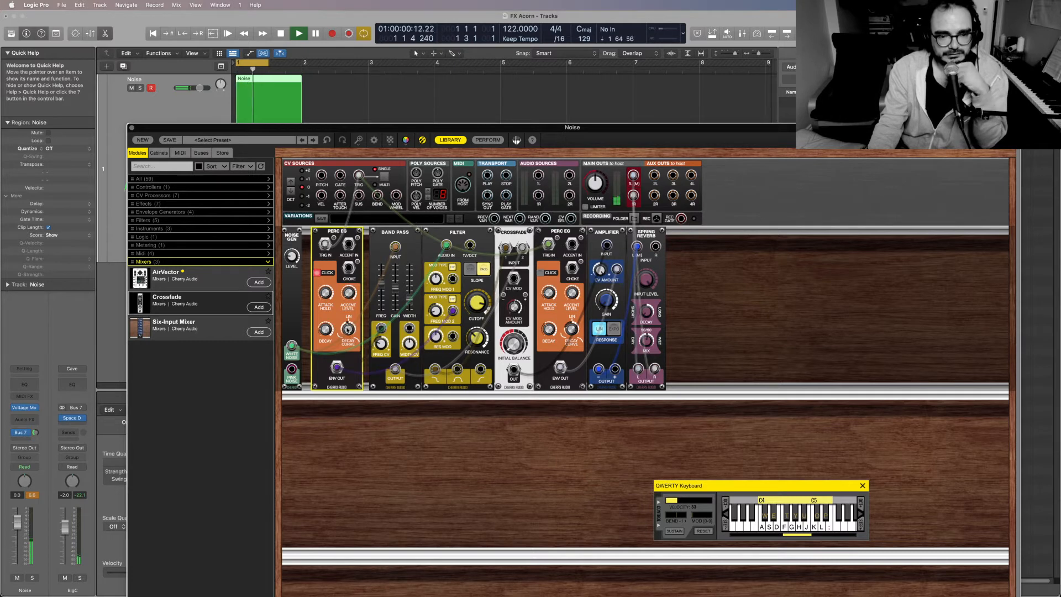
{"action": "left_click_drag", "start_coordinate": [348, 330], "coordinate": [354, 402]}
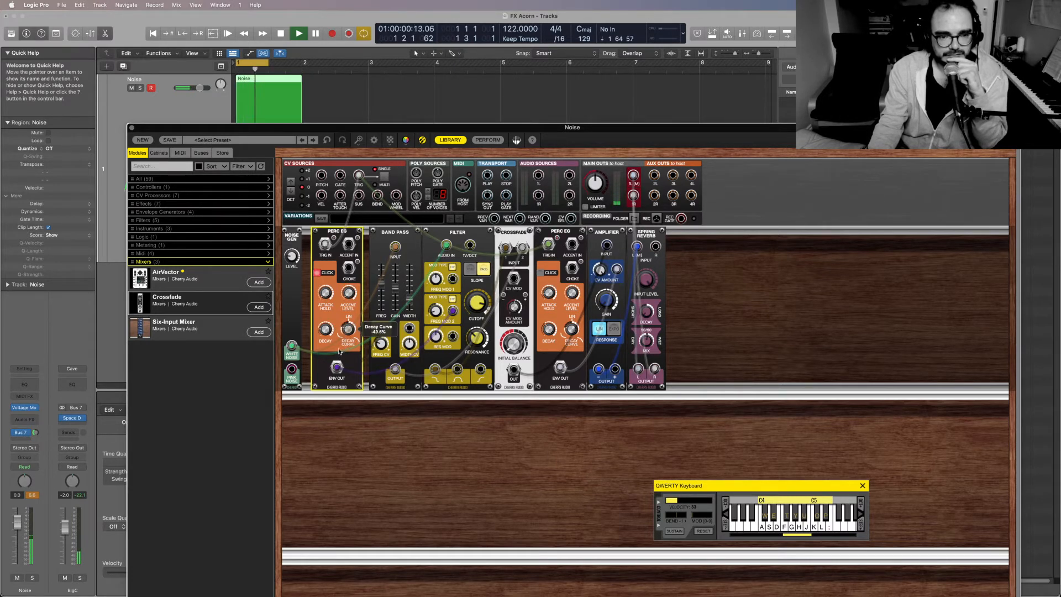
{"action": "left_click_drag", "start_coordinate": [321, 327], "coordinate": [322, 330]}
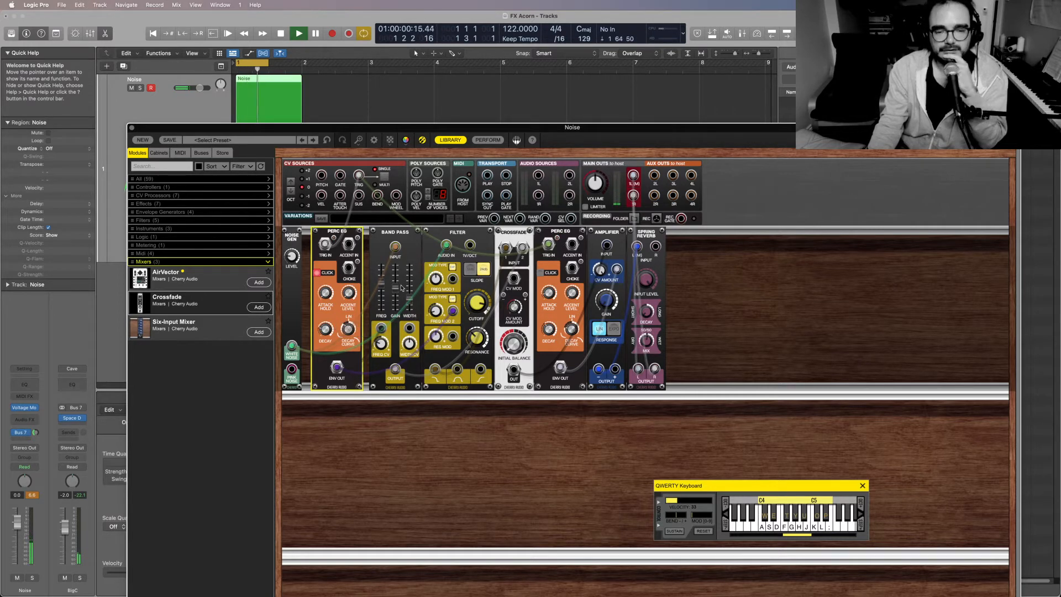
Readjust the Filter's cutoff and resonance by ear while the loop plays
{"action": "left_click_drag", "start_coordinate": [476, 303], "coordinate": [477, 298]}
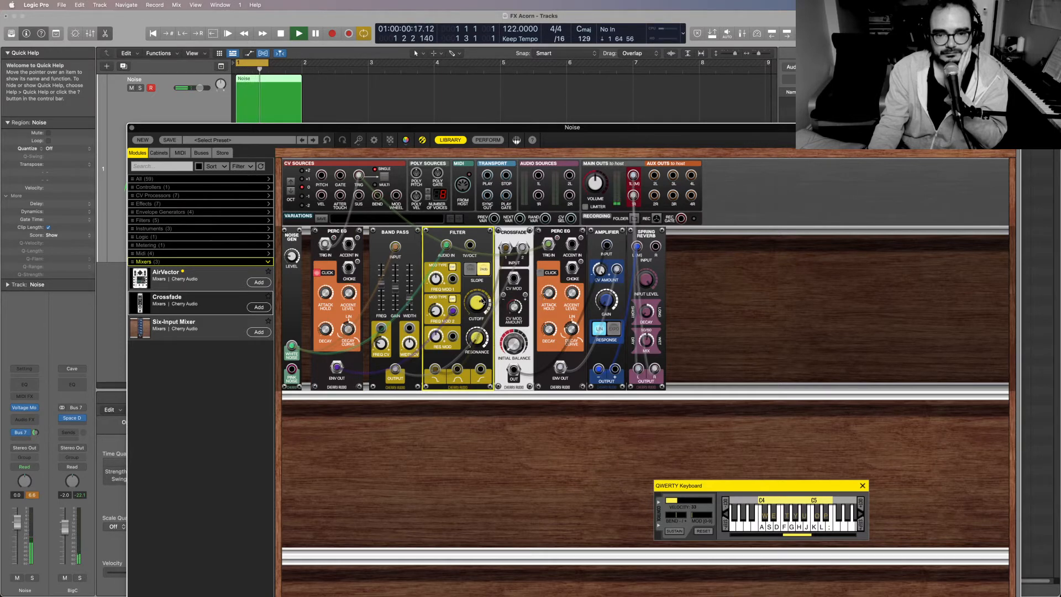
{"action": "left_click_drag", "start_coordinate": [475, 345], "coordinate": [476, 354]}
{"action": "left_click_drag", "start_coordinate": [477, 305], "coordinate": [438, 268]}
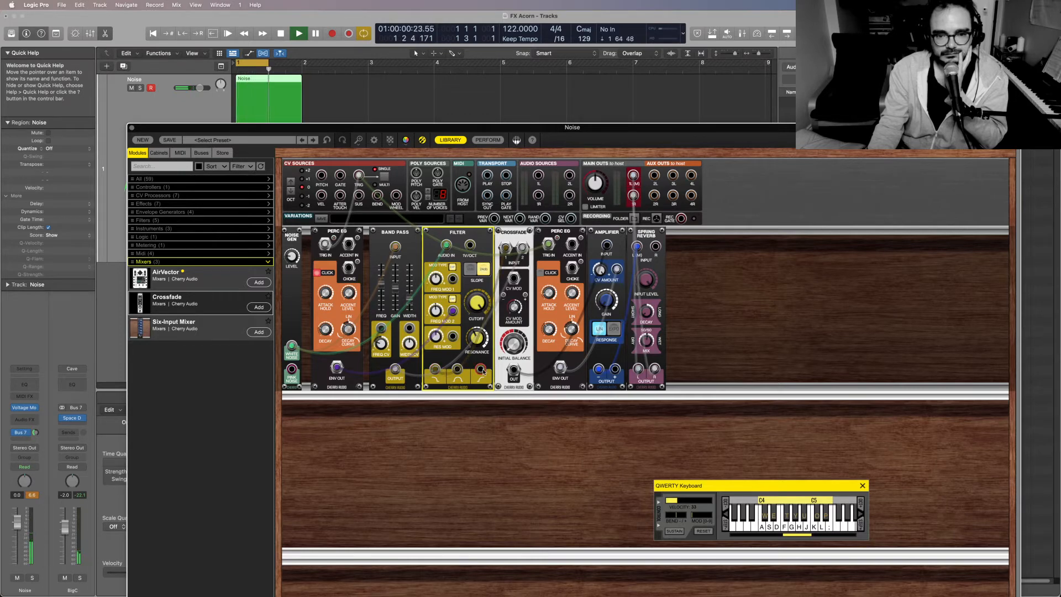
{"action": "mouse_move", "coordinate": [482, 372]}
{"action": "left_mouse_down"}
{"action": "mouse_move", "coordinate": [438, 374]}
{"action": "mouse_move", "coordinate": [481, 370]}
{"action": "left_mouse_up"}
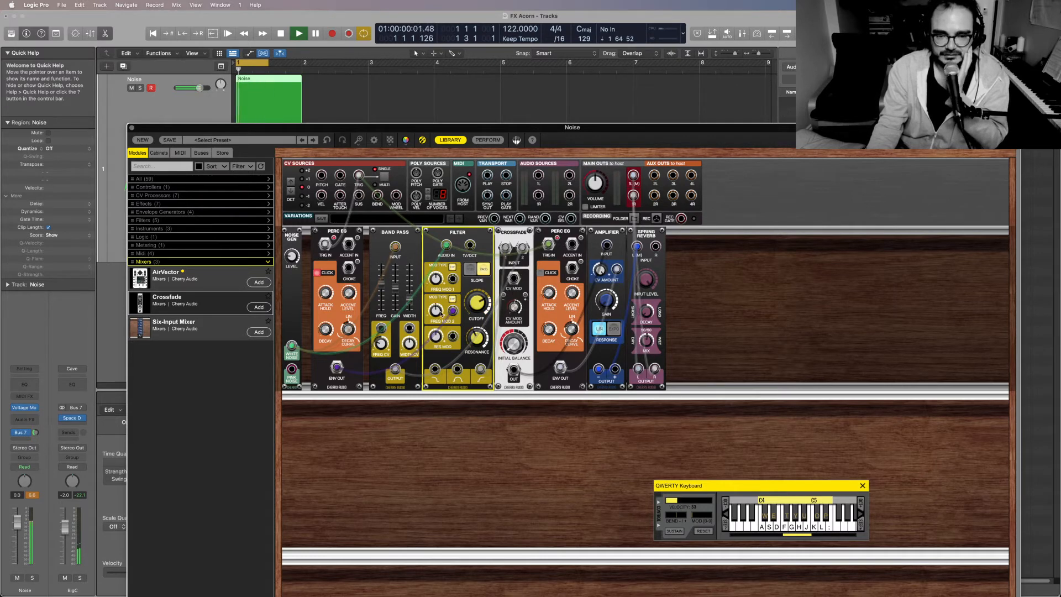
{"action": "left_click_drag", "start_coordinate": [477, 304], "coordinate": [473, 253]}
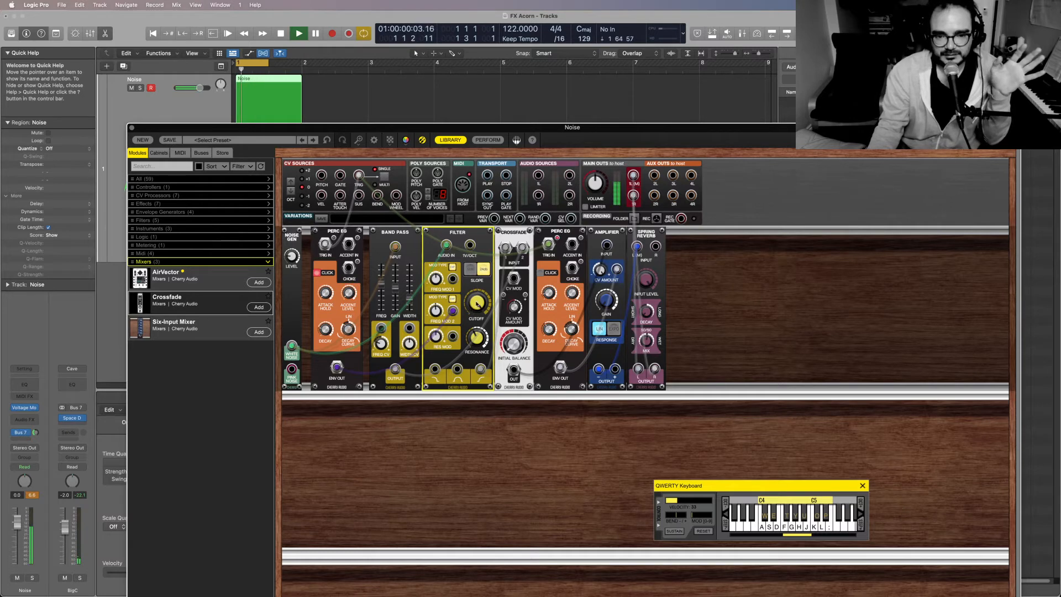
Keep Crossfade's balance fully on Input 1 and set the Filter's second cutoff CV amount to about -62.0%
{"action": "left_click_drag", "start_coordinate": [453, 311], "coordinate": [532, 269]}
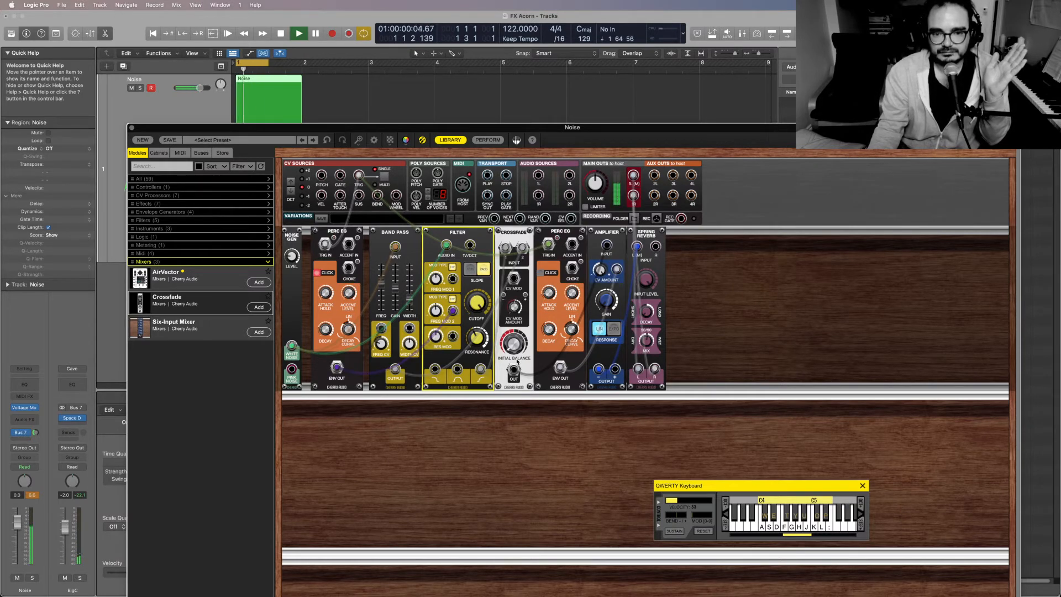
{"action": "left_click_drag", "start_coordinate": [516, 347], "coordinate": [524, 414]}
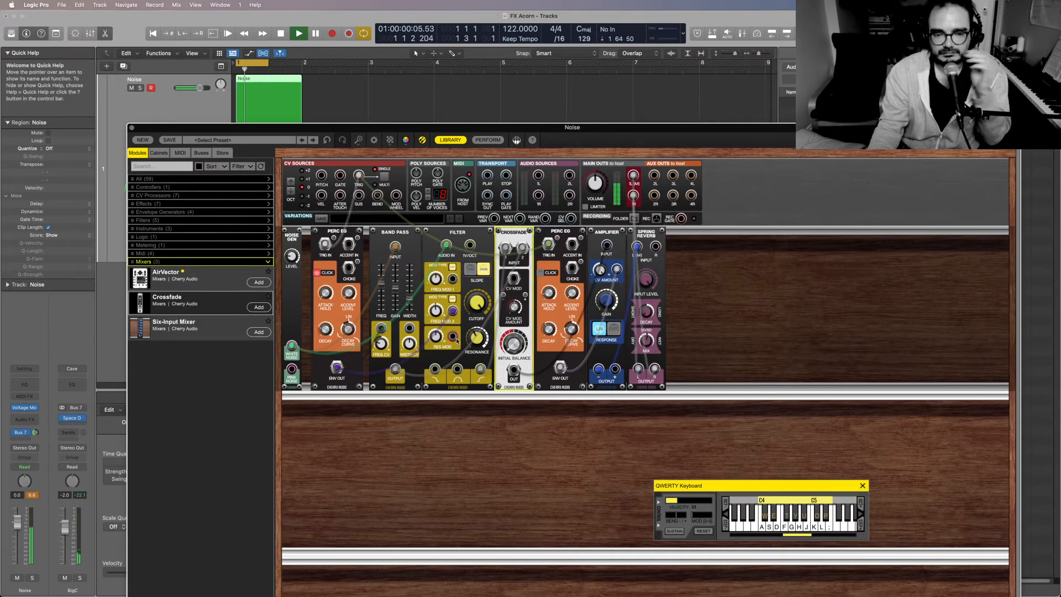
{"action": "left_click_drag", "start_coordinate": [435, 310], "coordinate": [434, 335]}
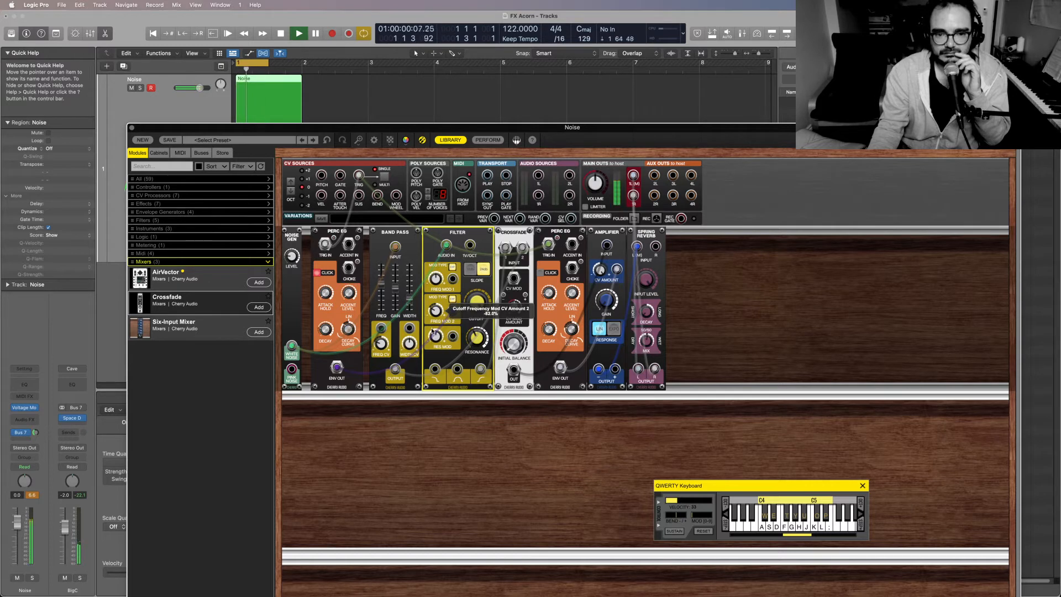
Sweep the Filter's cutoff frequency up to 20000 Hz and readjust its second cutoff CV amount while the loop plays
{"action": "left_click_drag", "start_coordinate": [476, 303], "coordinate": [474, 344]}
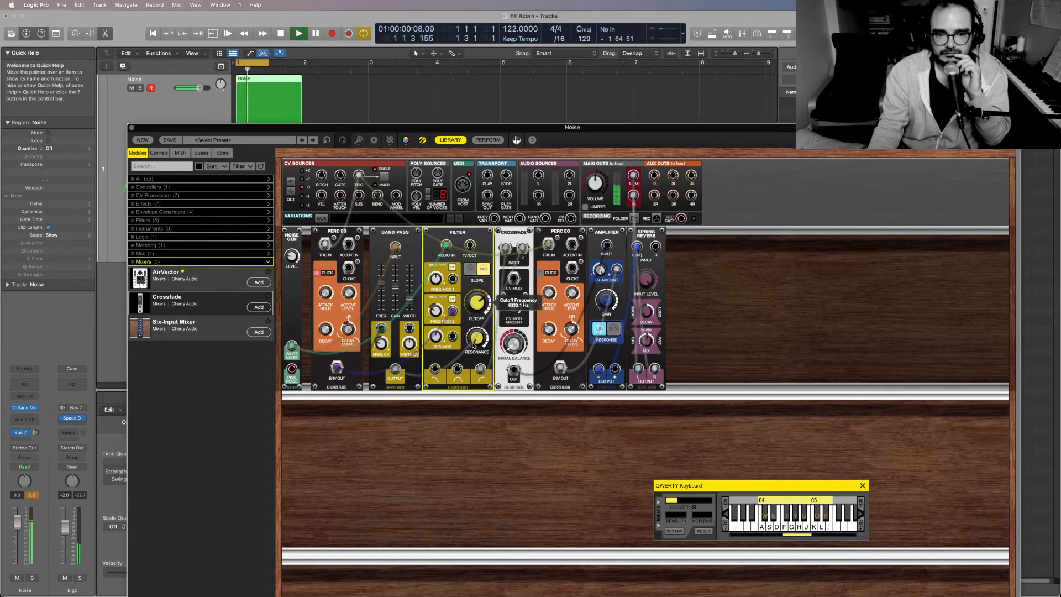
{"action": "left_click_drag", "start_coordinate": [435, 310], "coordinate": [434, 306]}
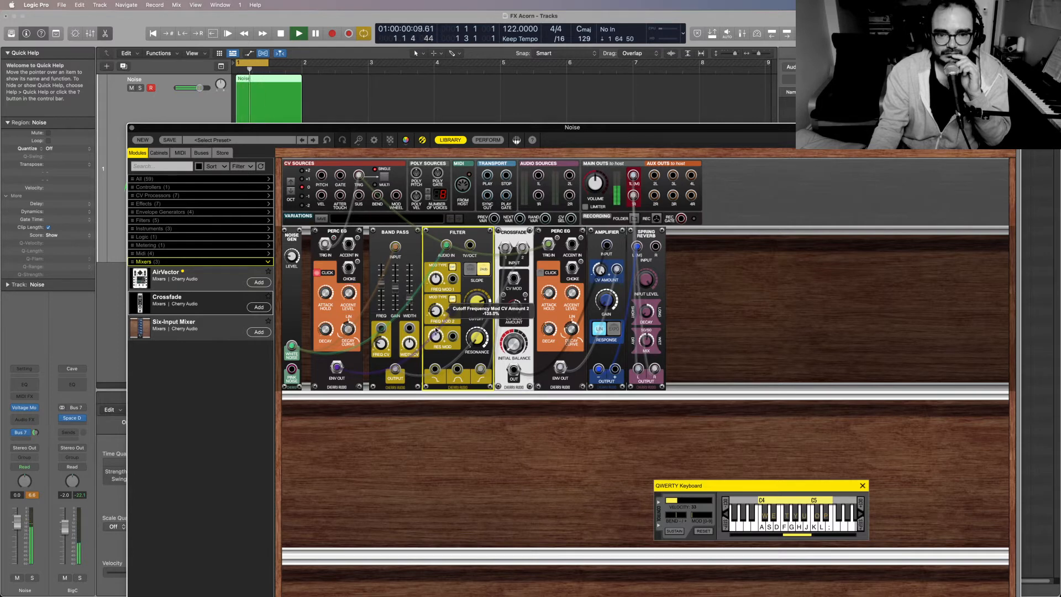
{"action": "left_click_drag", "start_coordinate": [474, 304], "coordinate": [466, 260]}
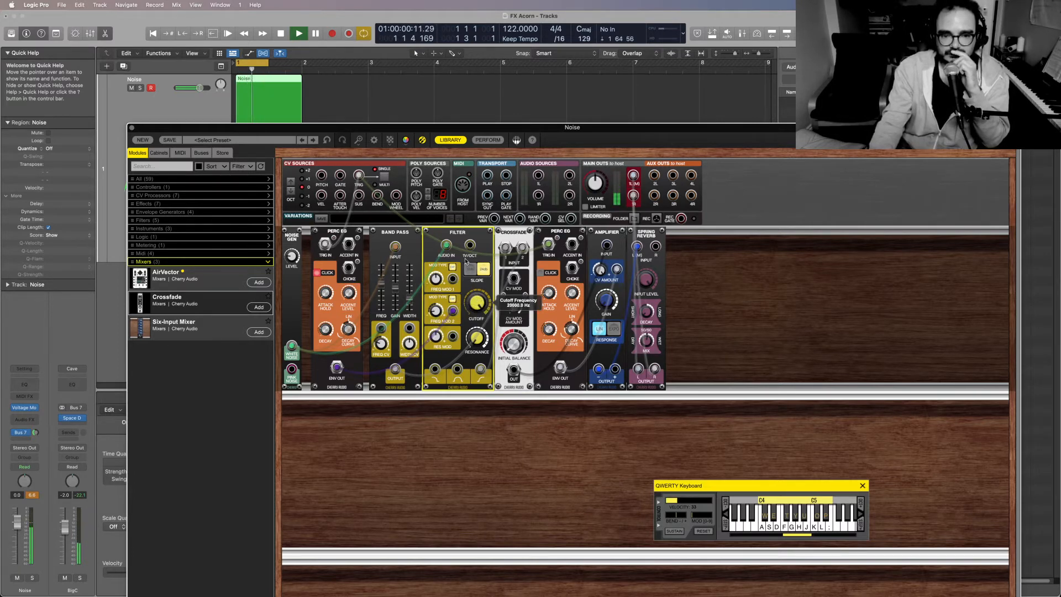
Rebalance the Filter by ear, with the second cutoff CV amount at about -108.1% and the cutoff at about 17300 Hz
{"action": "mouse_move", "coordinate": [436, 301]}
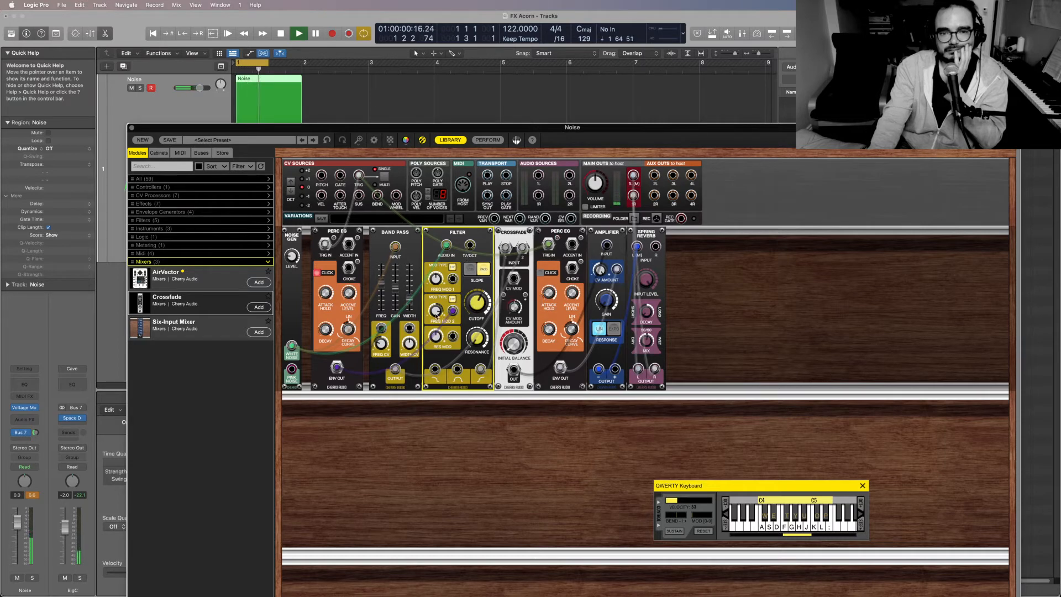
{"action": "left_click_drag", "start_coordinate": [436, 316], "coordinate": [438, 330]}
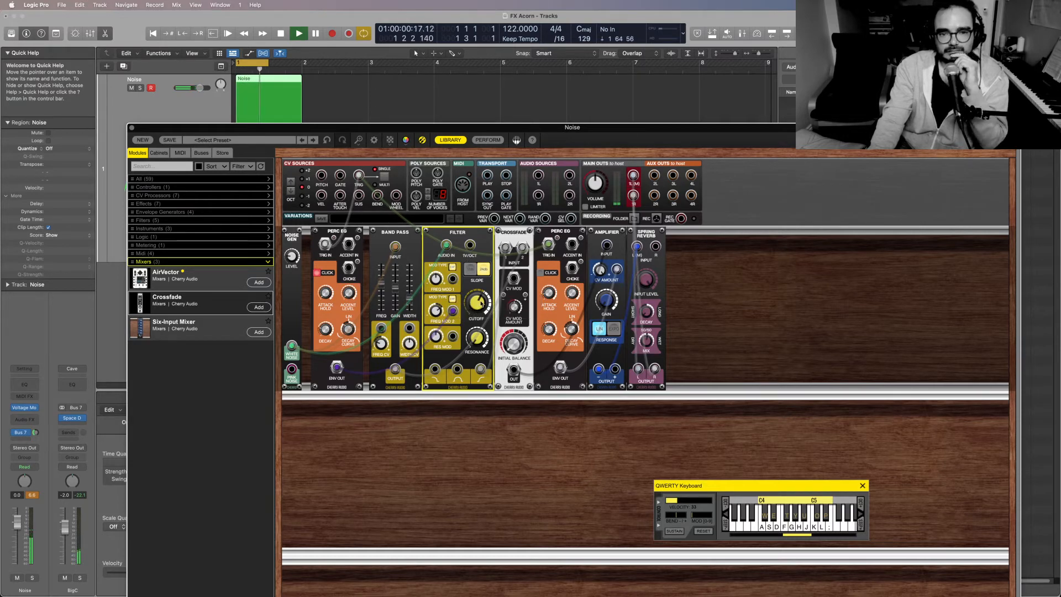
{"action": "left_click_drag", "start_coordinate": [436, 310], "coordinate": [435, 369]}
{"action": "left_click_drag", "start_coordinate": [476, 302], "coordinate": [480, 258]}
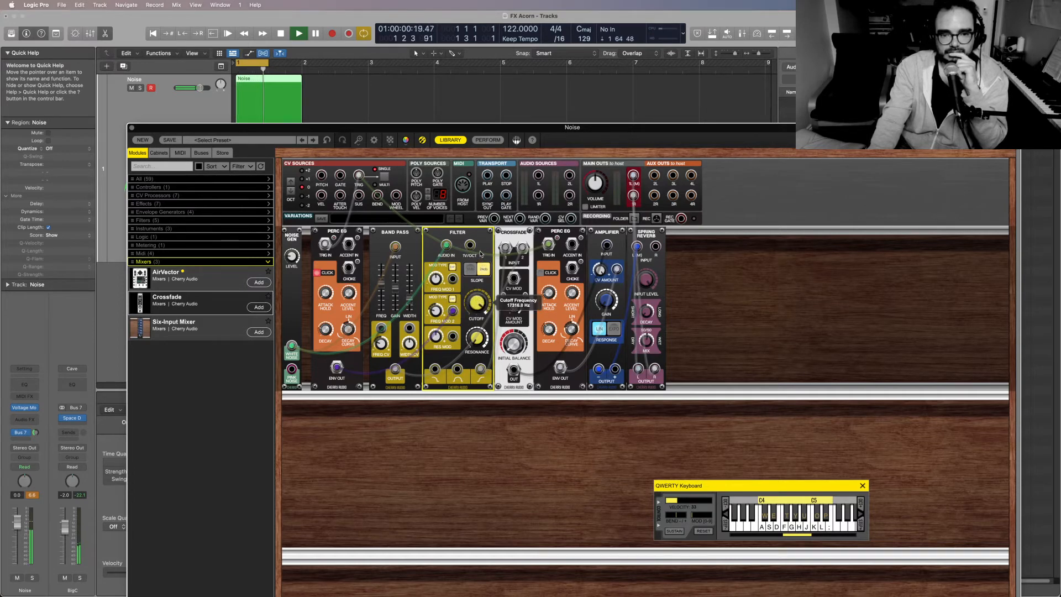
{"action": "mouse_move", "coordinate": [436, 310]}
{"action": "left_mouse_down"}
{"action": "mouse_move", "coordinate": [438, 331]}
{"action": "mouse_move", "coordinate": [434, 303]}
{"action": "left_mouse_up"}
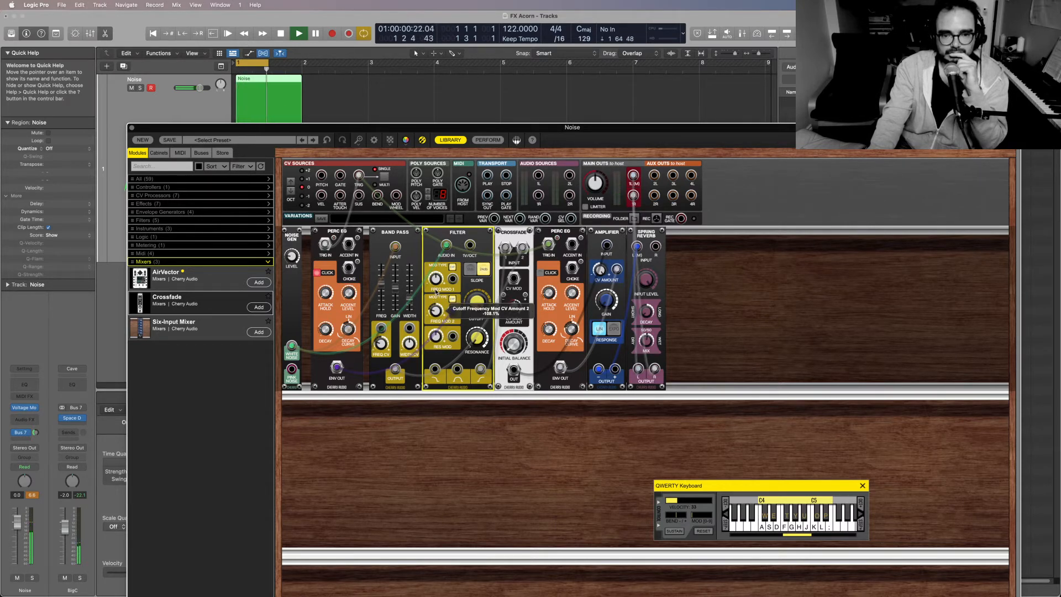
Set the first Perc EG's decay curve to about -4.7%, retune its decay time and readjust the Filter's second cutoff CV amount
{"action": "left_click", "coordinate": [326, 329]}
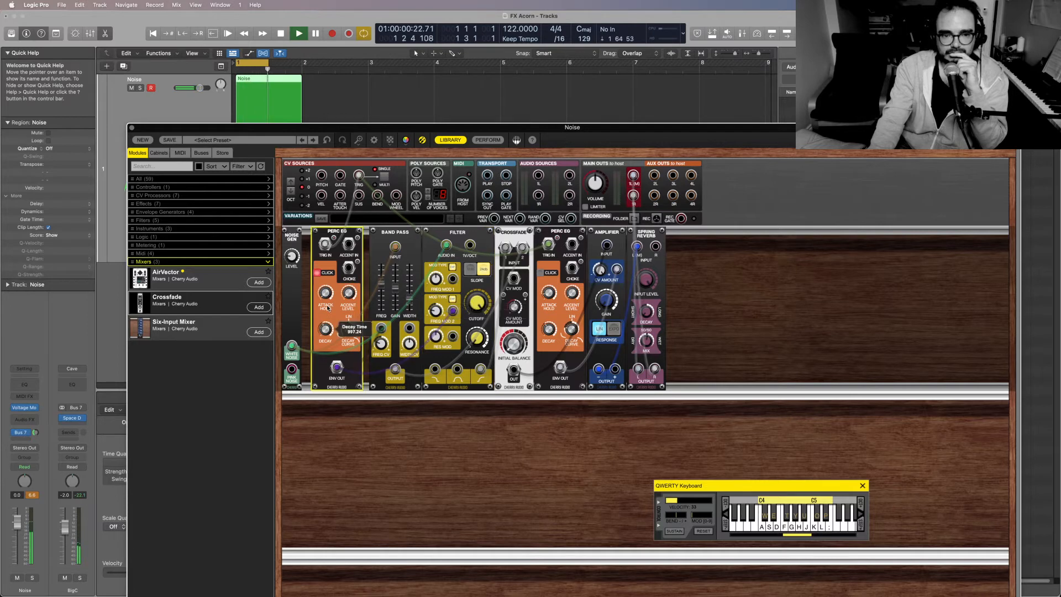
{"action": "left_click_drag", "start_coordinate": [349, 331], "coordinate": [354, 274]}
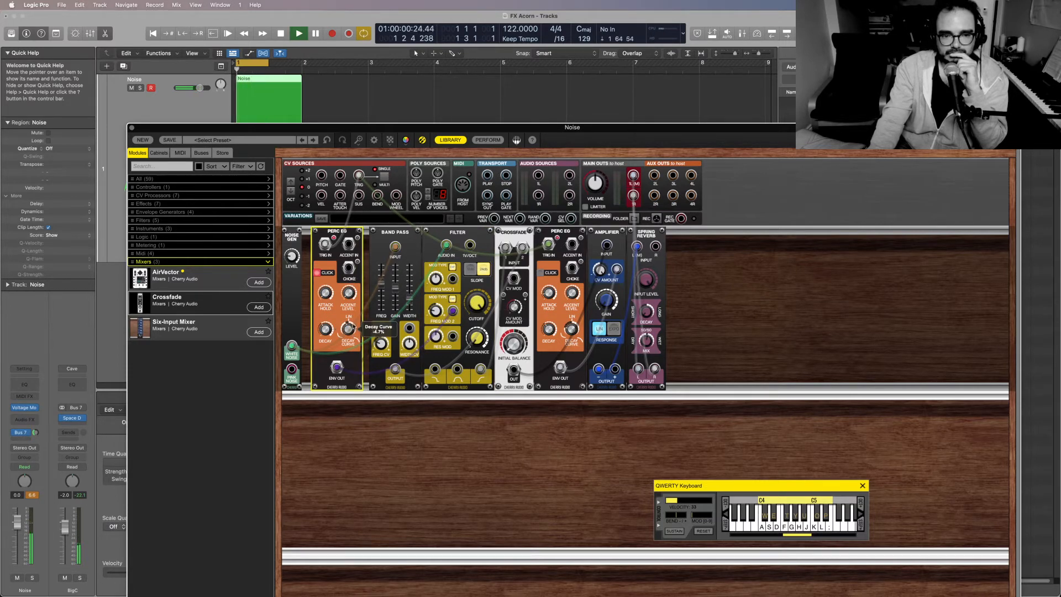
{"action": "left_click_drag", "start_coordinate": [326, 330], "coordinate": [326, 345]}
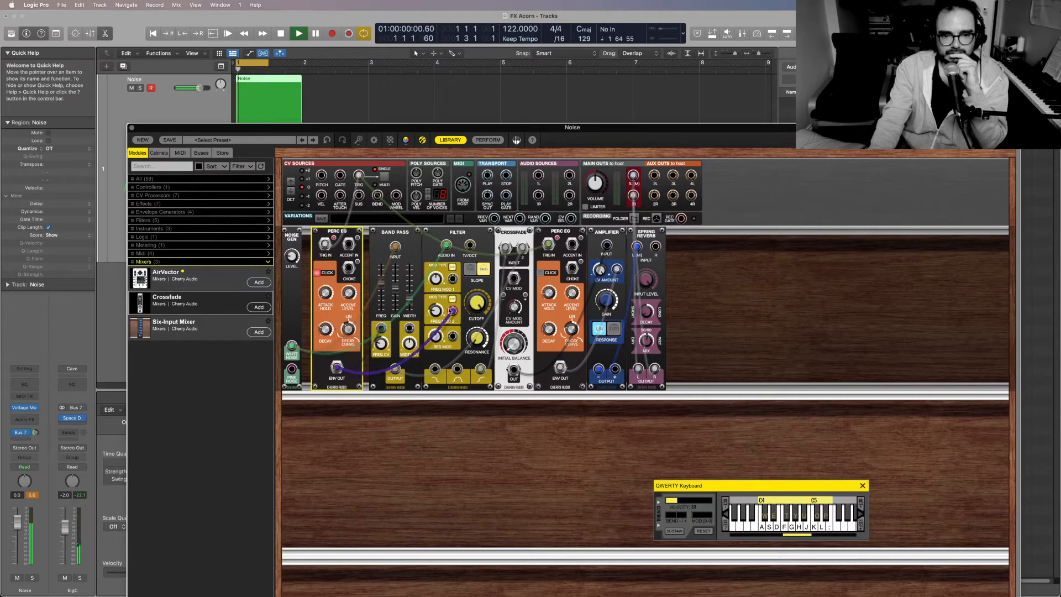
{"action": "left_click_drag", "start_coordinate": [436, 311], "coordinate": [436, 323]}
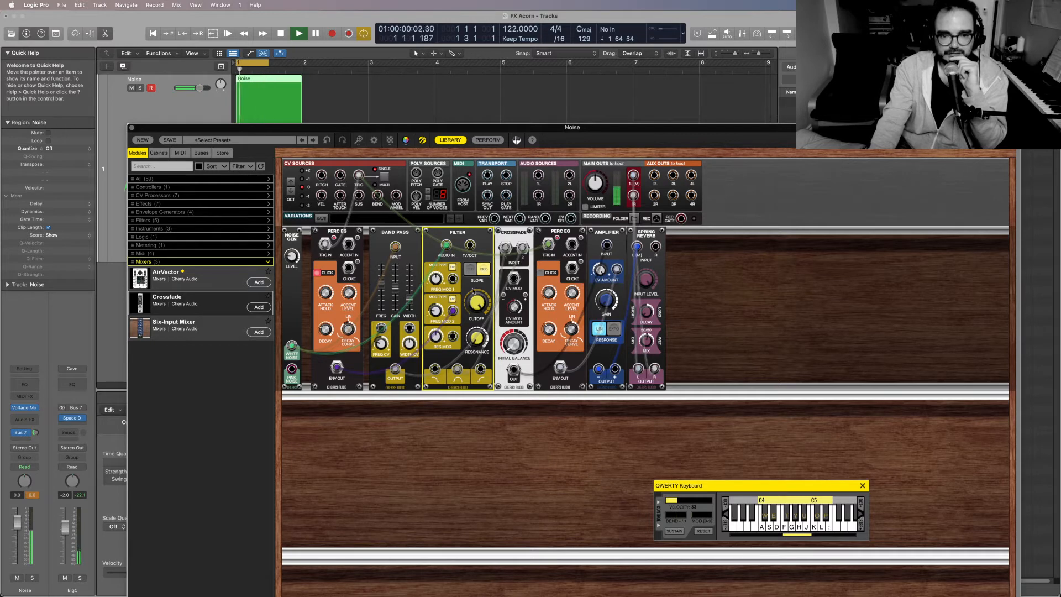
{"action": "mouse_move", "coordinate": [437, 314]}
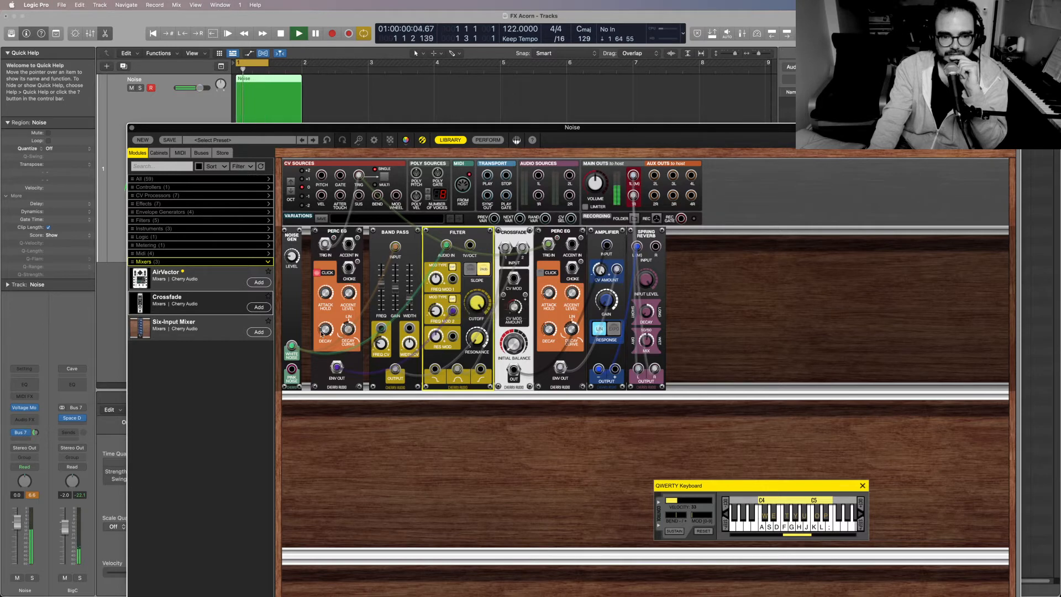
Fine-tune the decay times of both Perc EGs and readjust the Filter's resonance while the loop plays
{"action": "left_click", "coordinate": [328, 354]}
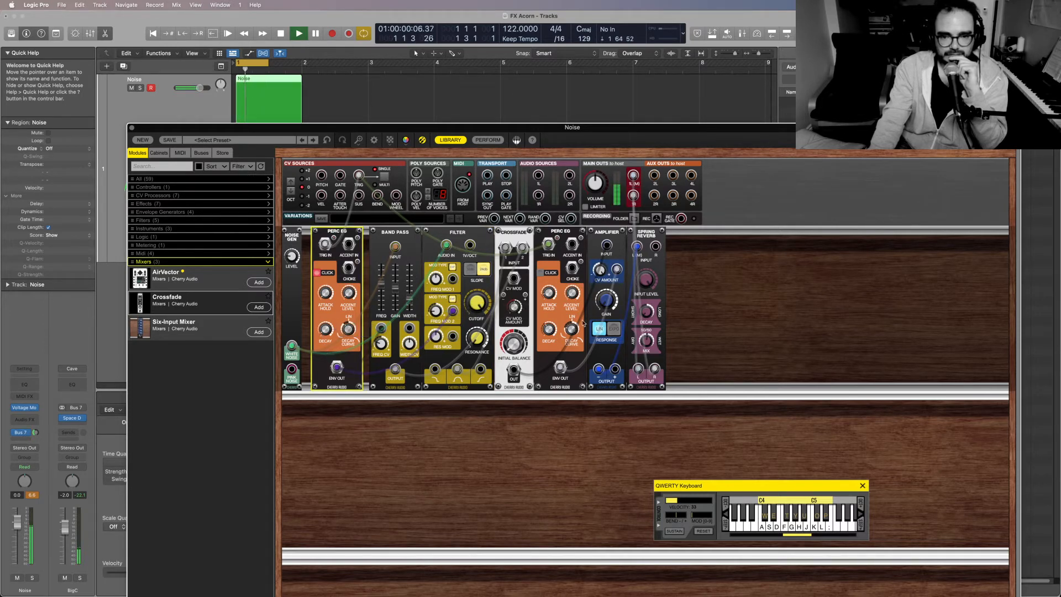
{"action": "left_click", "coordinate": [548, 332]}
{"action": "left_click_drag", "start_coordinate": [548, 332], "coordinate": [548, 332]}
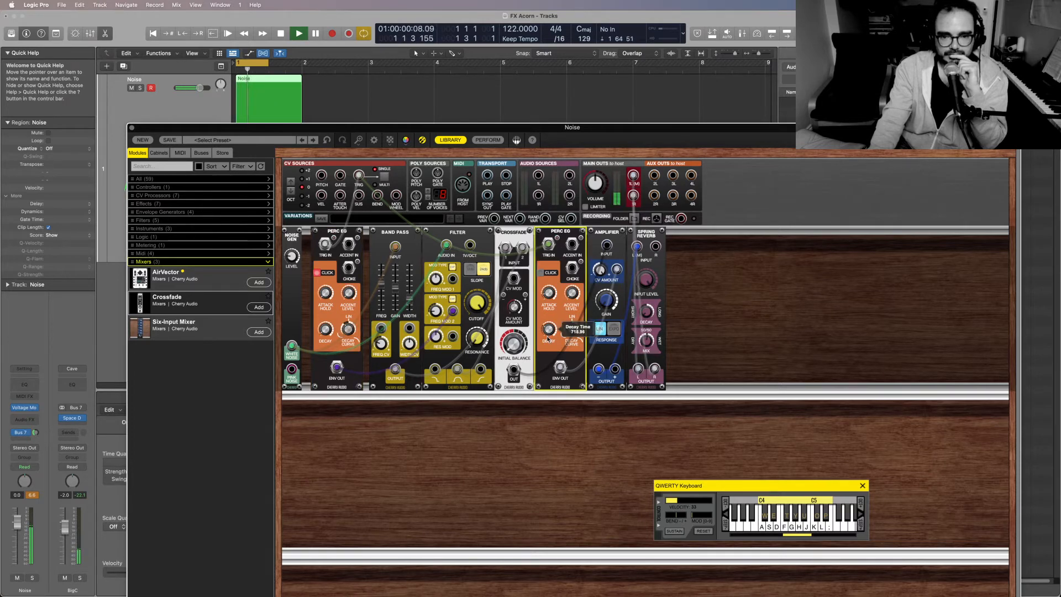
{"action": "left_click", "coordinate": [326, 330]}
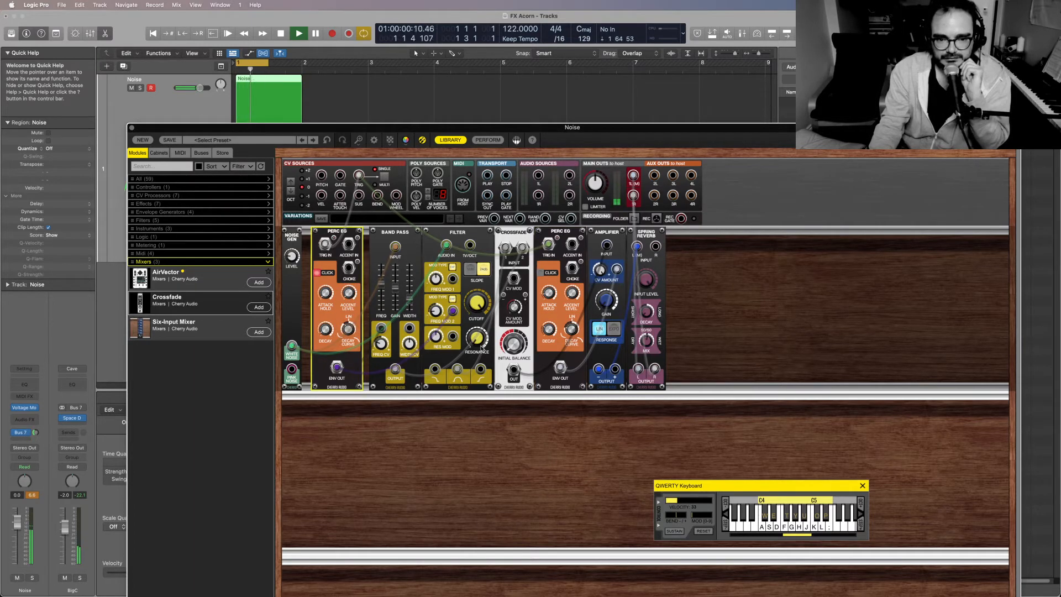
{"action": "left_click", "coordinate": [474, 337]}
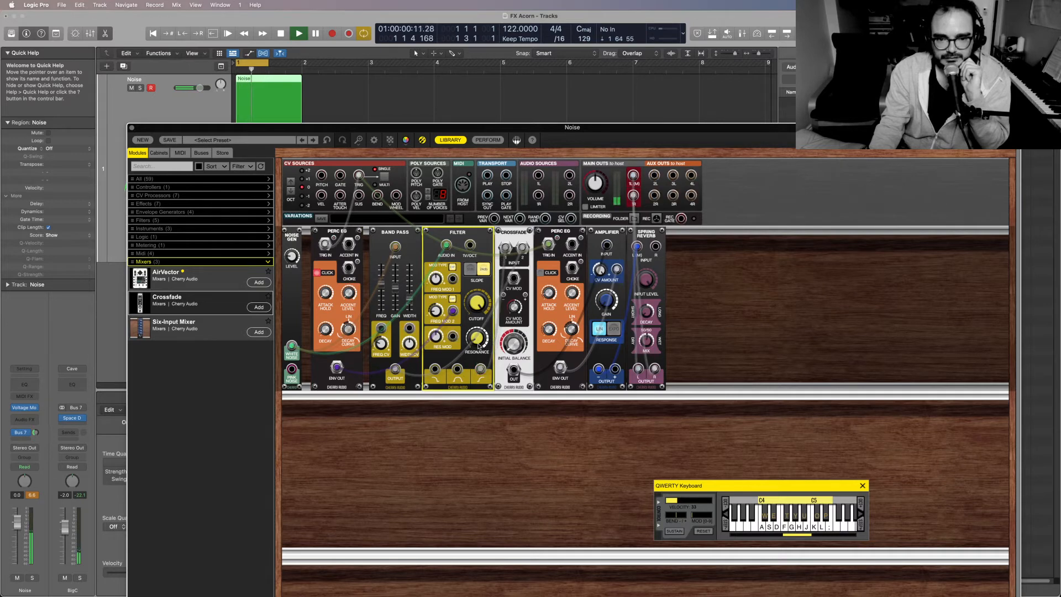
{"action": "left_click_drag", "start_coordinate": [475, 344], "coordinate": [475, 305]}
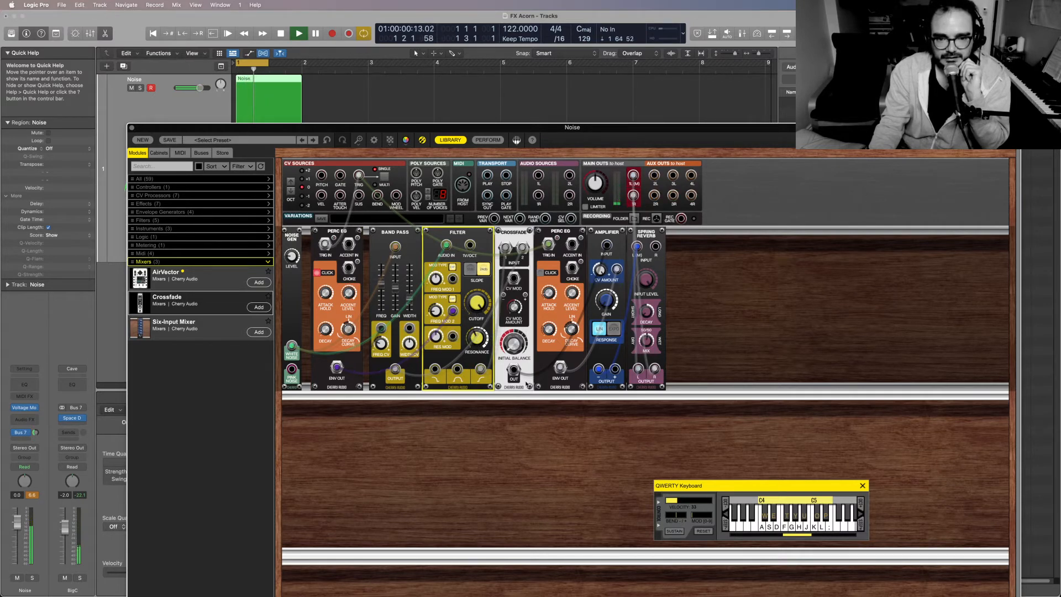
Shift Crossfade's initial balance toward Input 2 and back to about 5.3% Input 1 while adjusting the Band Pass sliders
{"action": "left_click_drag", "start_coordinate": [513, 345], "coordinate": [511, 249]}
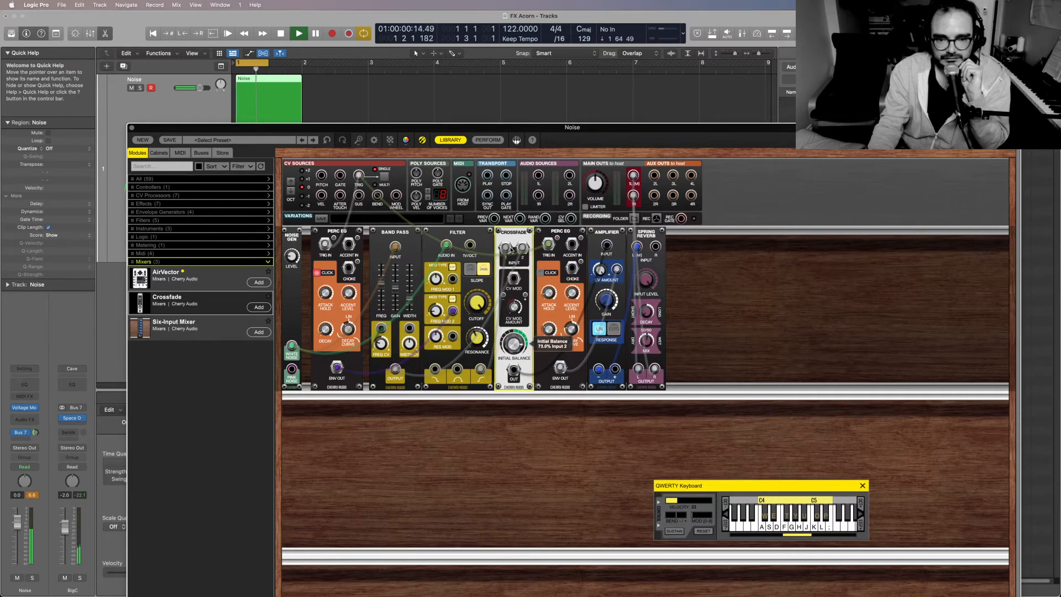
{"action": "left_click_drag", "start_coordinate": [409, 301], "coordinate": [385, 274]}
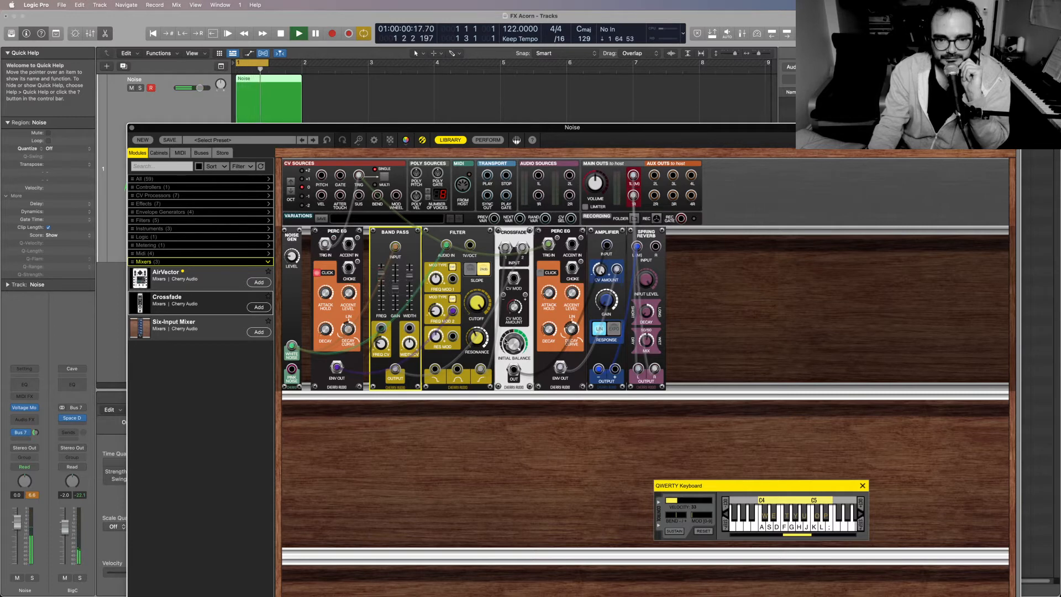
{"action": "left_click_drag", "start_coordinate": [507, 342], "coordinate": [516, 404]}
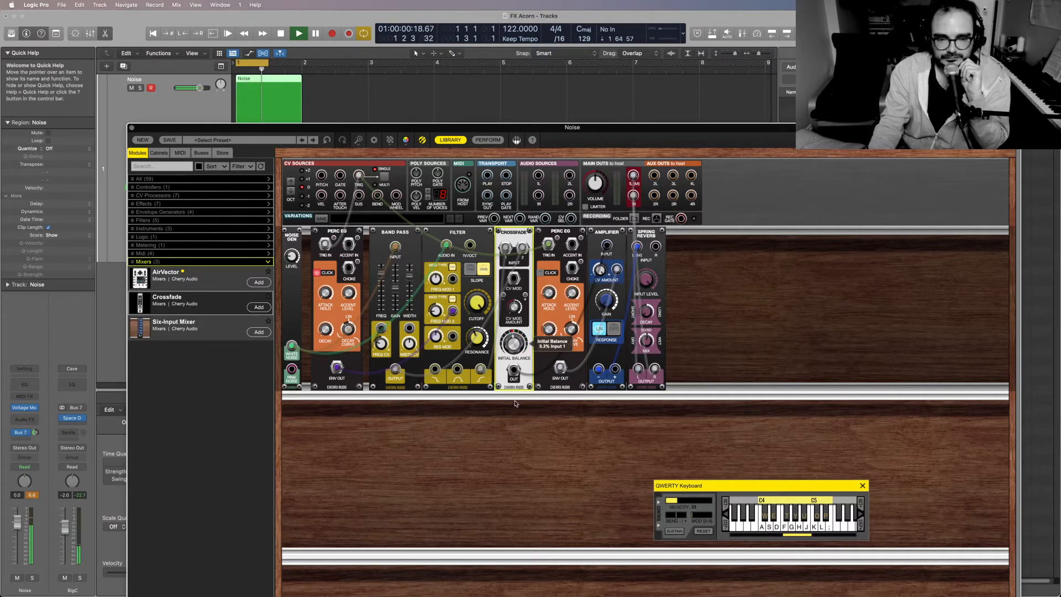
{"action": "left_click_drag", "start_coordinate": [386, 280], "coordinate": [384, 288]}
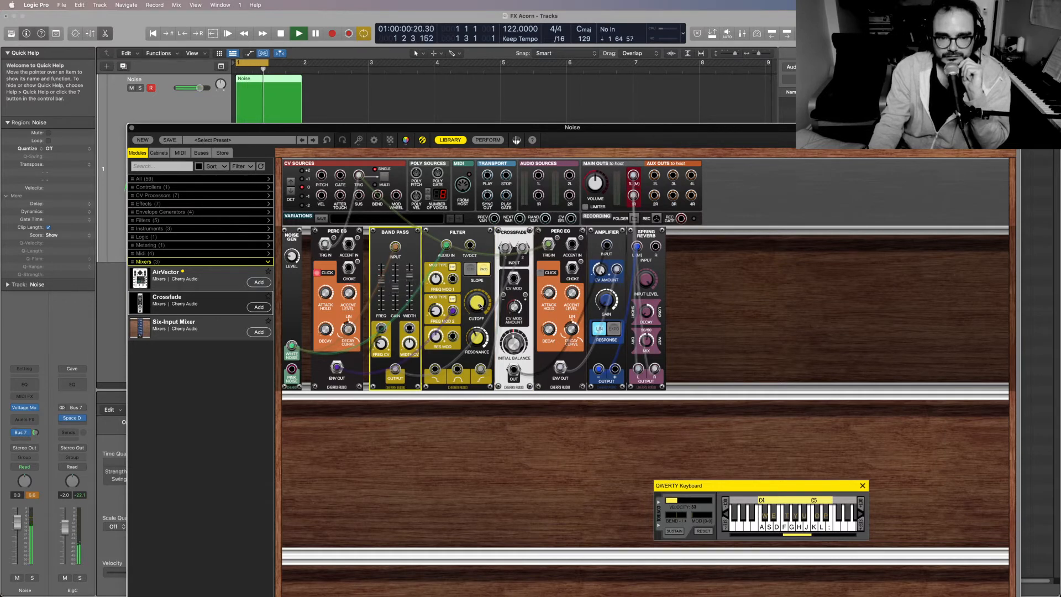
Lower the Filter's cutoff, readjust its second CV amount, and move Crossfade's balance fully to Input 2 and back near the centre
{"action": "left_click_drag", "start_coordinate": [476, 302], "coordinate": [475, 334]}
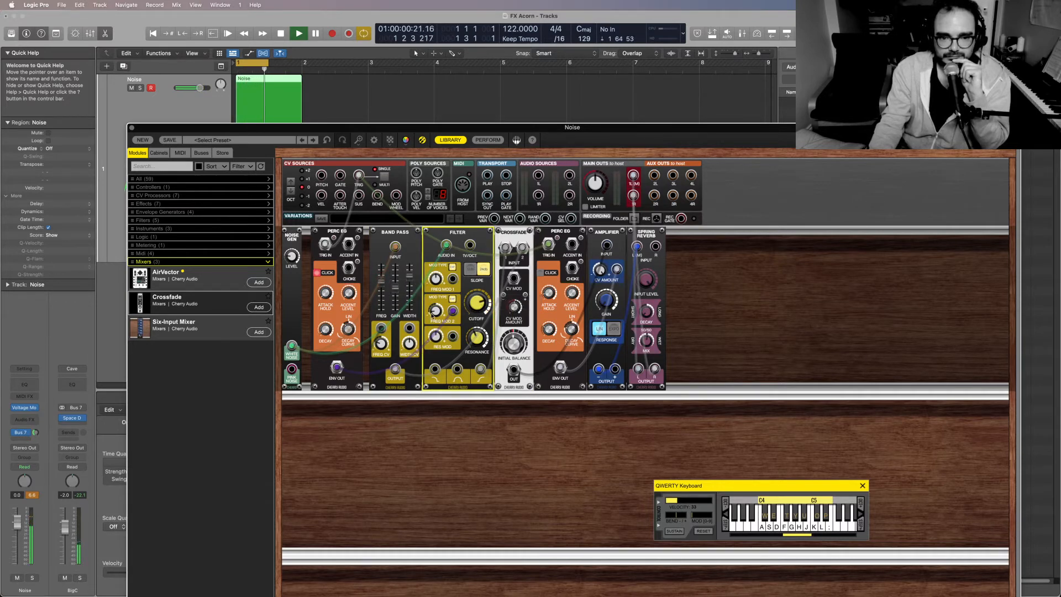
{"action": "mouse_move", "coordinate": [435, 311]}
{"action": "mouse_move", "coordinate": [438, 310]}
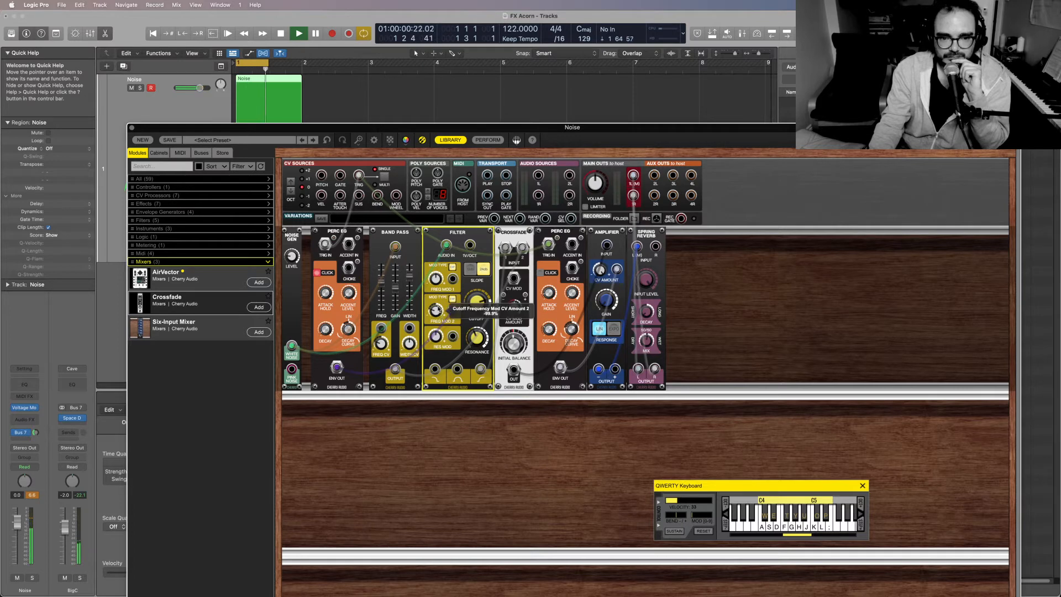
{"action": "left_click_drag", "start_coordinate": [513, 344], "coordinate": [502, 249]}
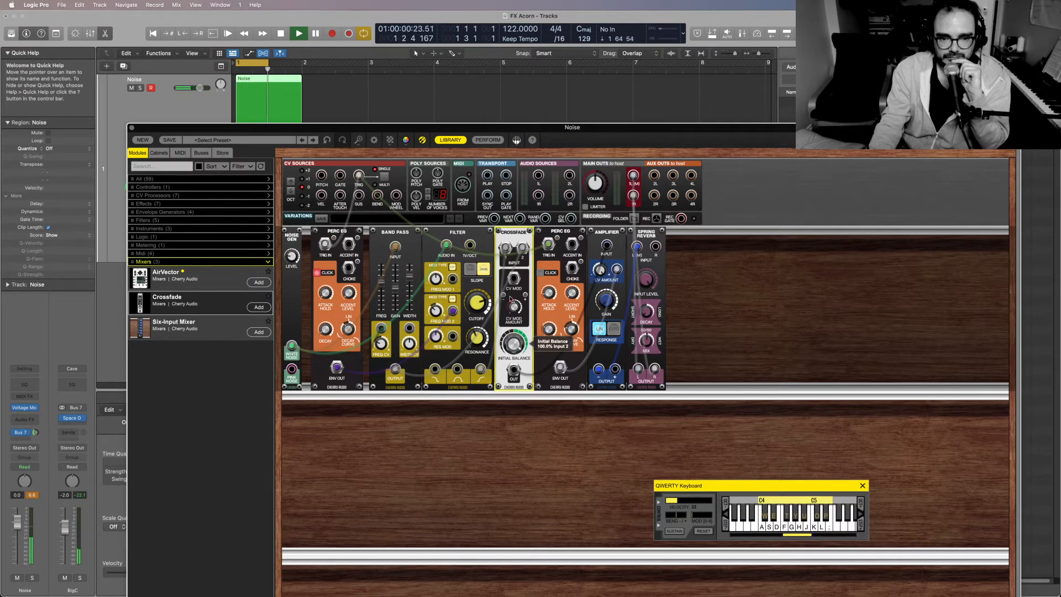
{"action": "left_click_drag", "start_coordinate": [511, 301], "coordinate": [512, 331]}
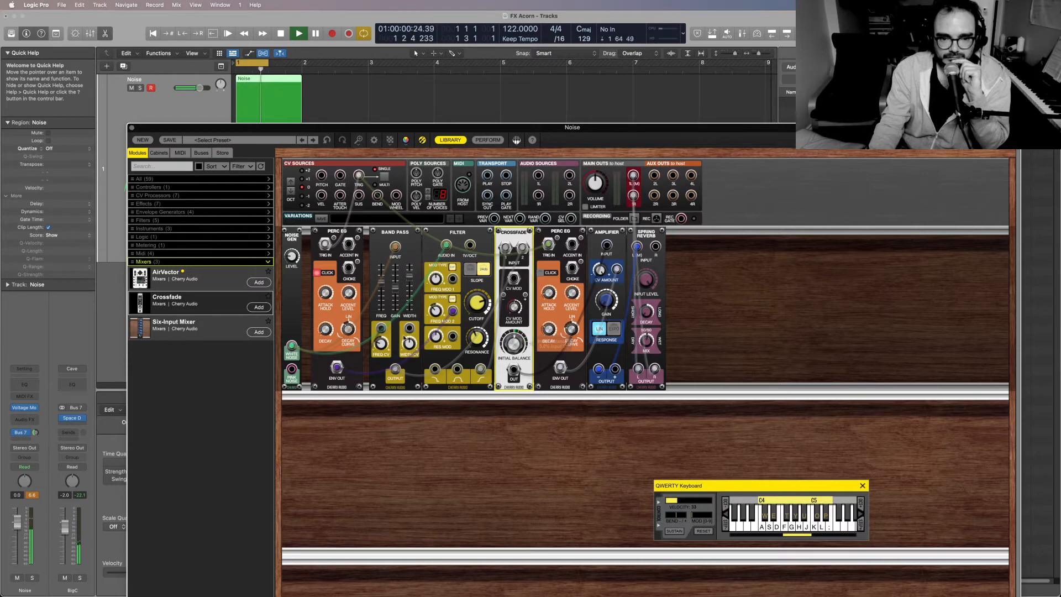
Trim the Band Pass frequency CV and the Filter's second cutoff CV amount, and set the cutoff to about 7992 Hz
{"action": "left_click", "coordinate": [381, 343]}
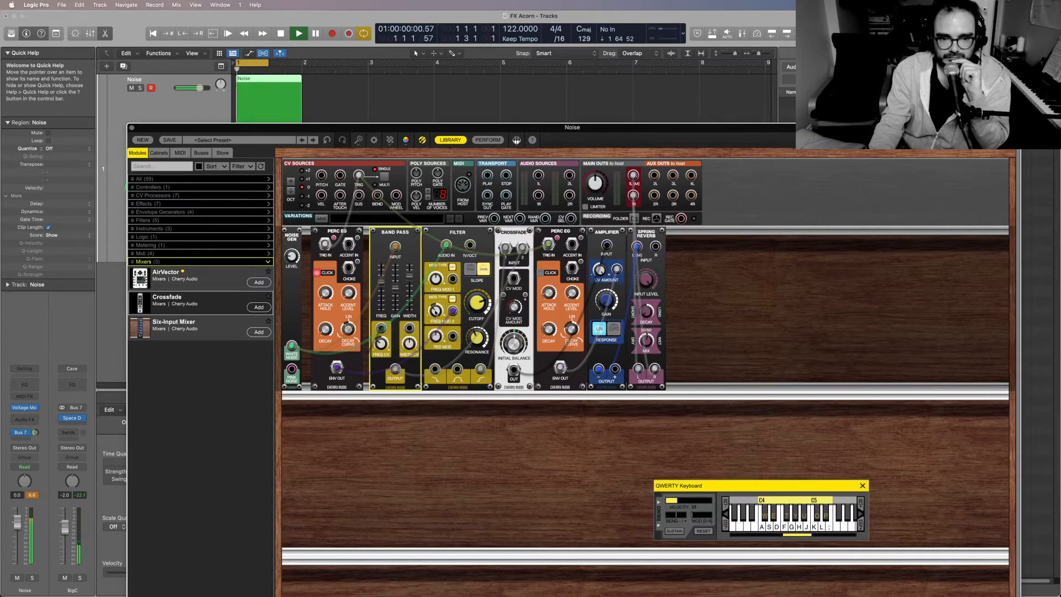
{"action": "left_click", "coordinate": [434, 322]}
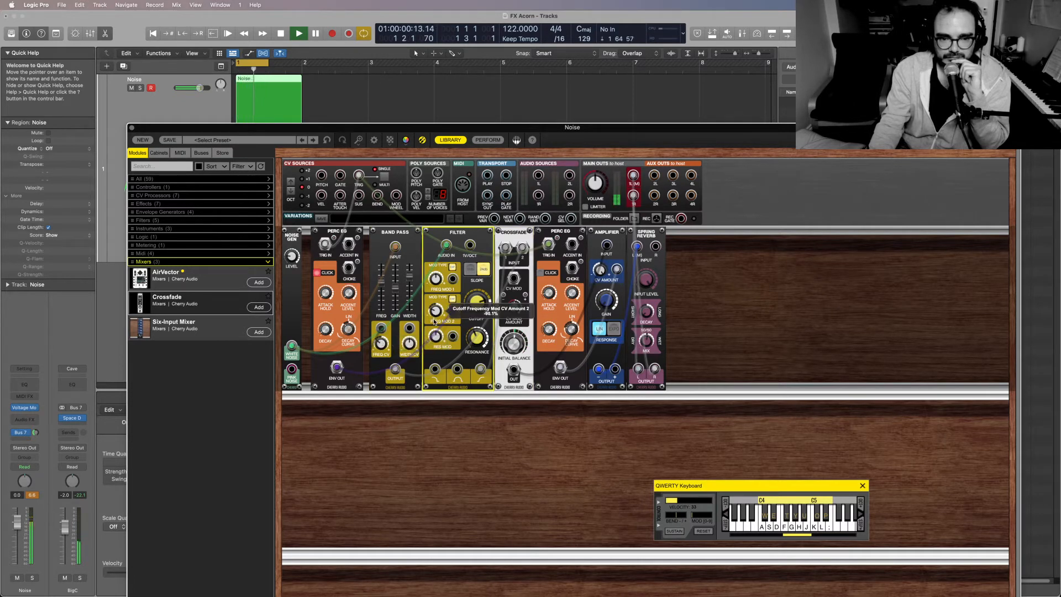
{"action": "left_click", "coordinate": [381, 344]}
{"action": "left_click", "coordinate": [476, 305]}
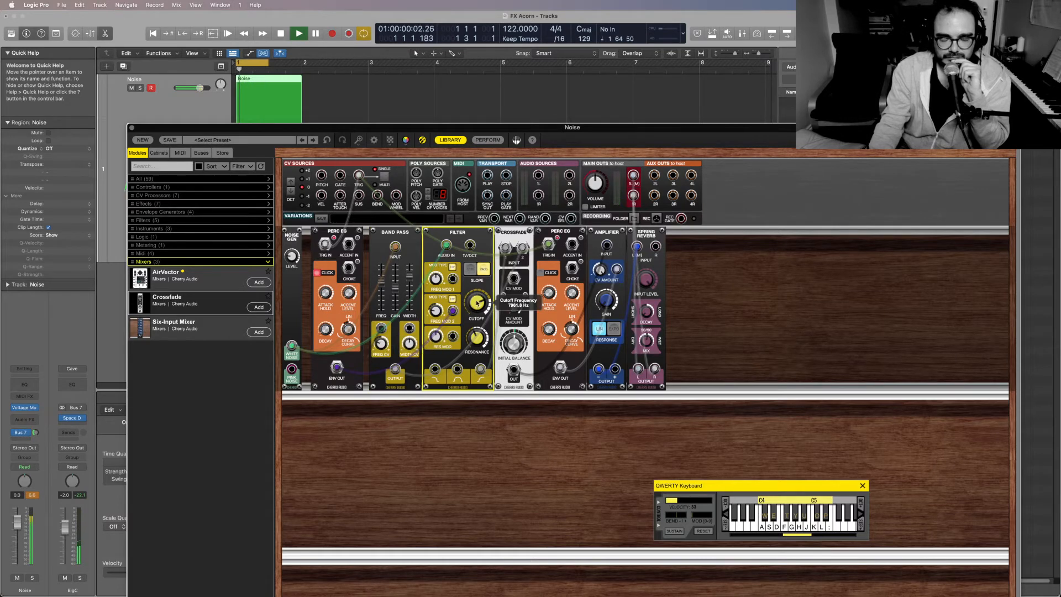
Stop playback, turn off the loop cycle, and play the Noise region through once
{"action": "key", "text": "space"}
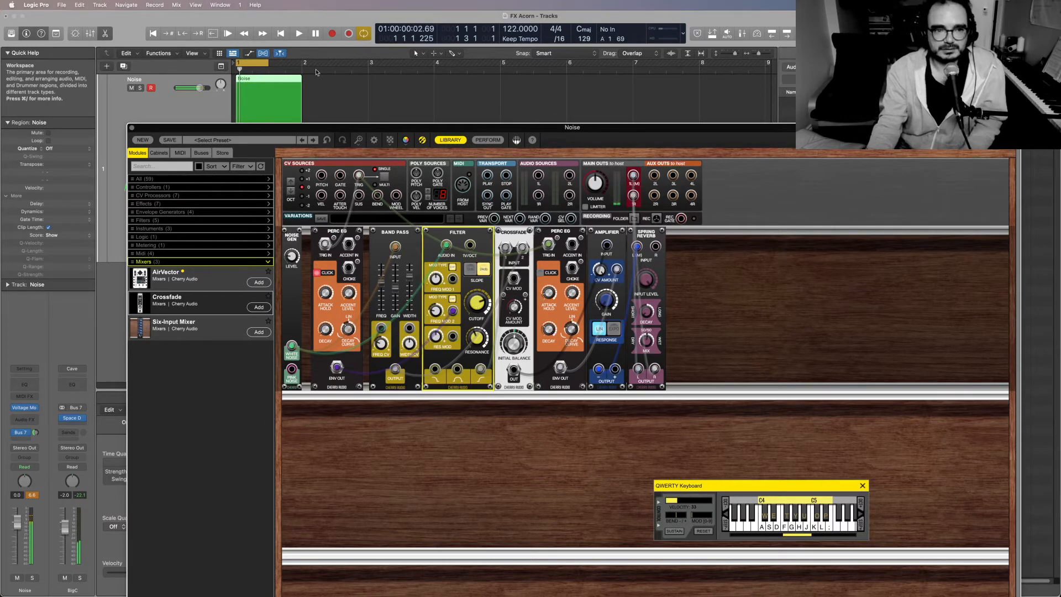
{"action": "left_click", "coordinate": [287, 67]}
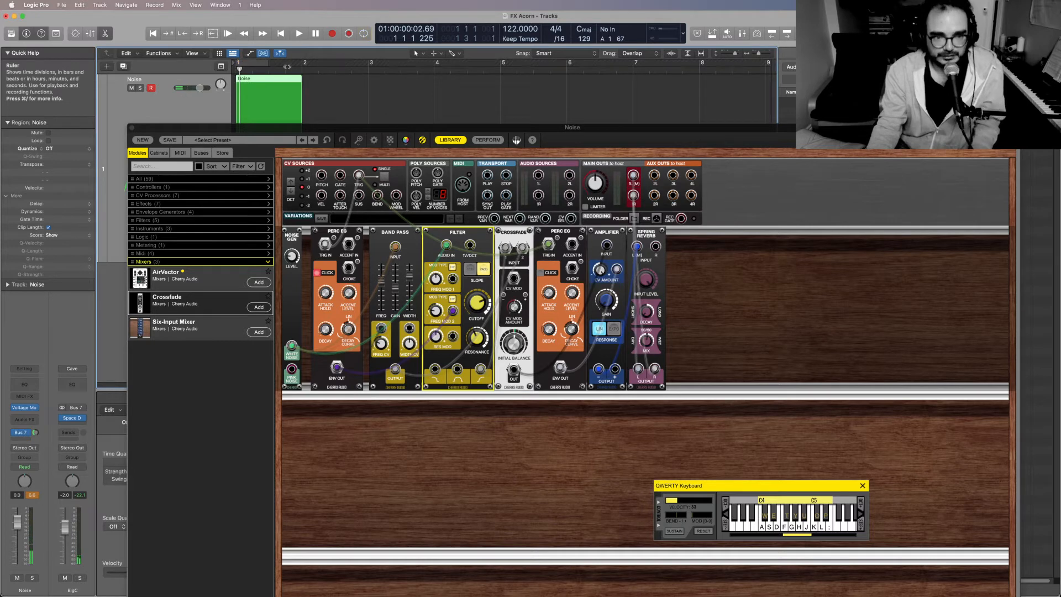
{"action": "key", "text": "space"}
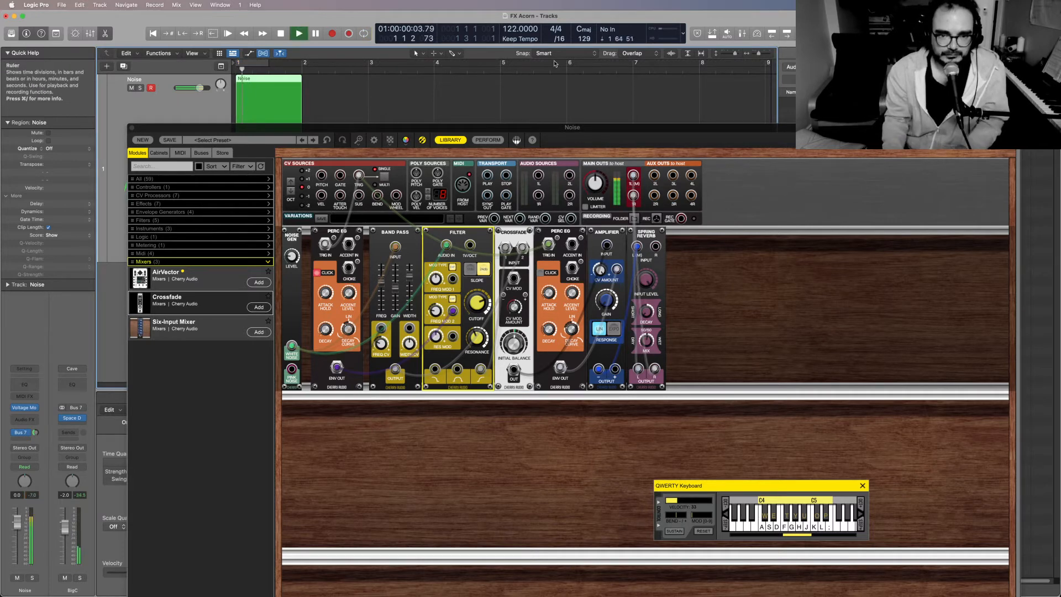
{"action": "key", "text": "space"}
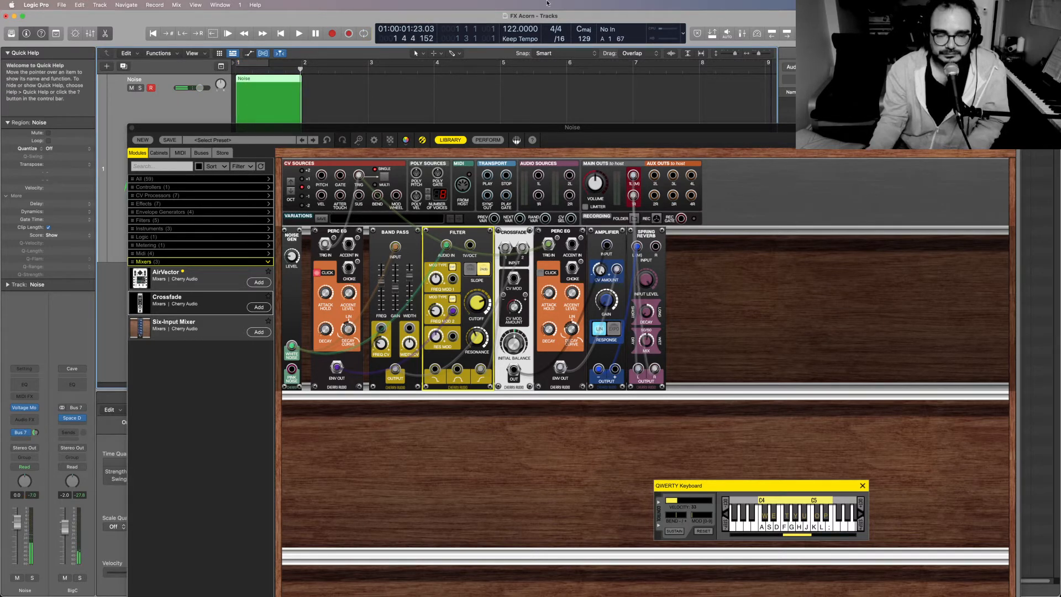
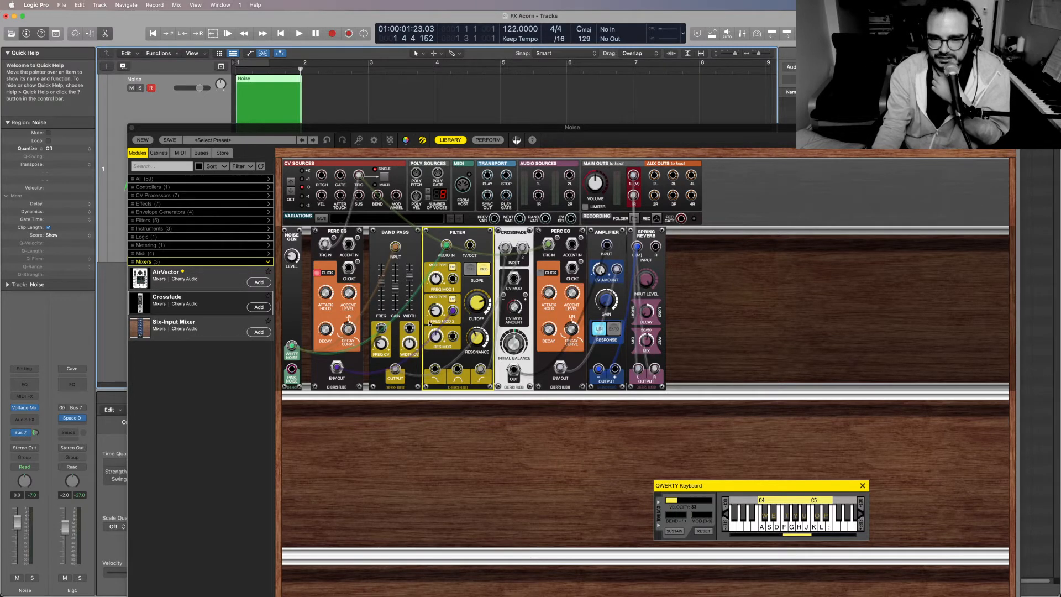
Deselect the Noise region and replay the sound from the start of the project
{"action": "left_click", "coordinate": [418, 88]}
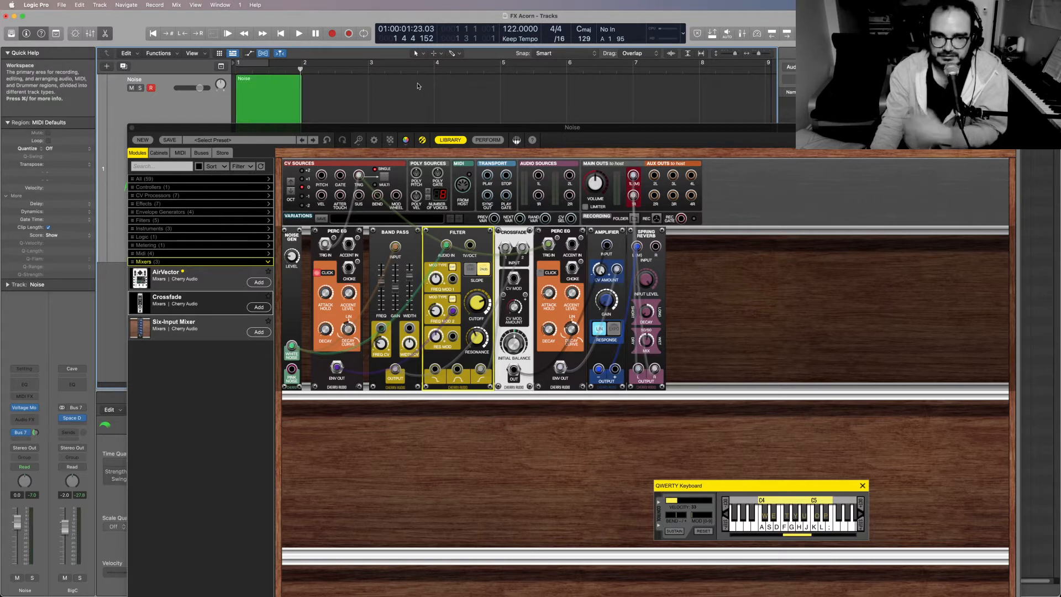
{"action": "key", "text": "Return"}
{"action": "key", "text": "space"}
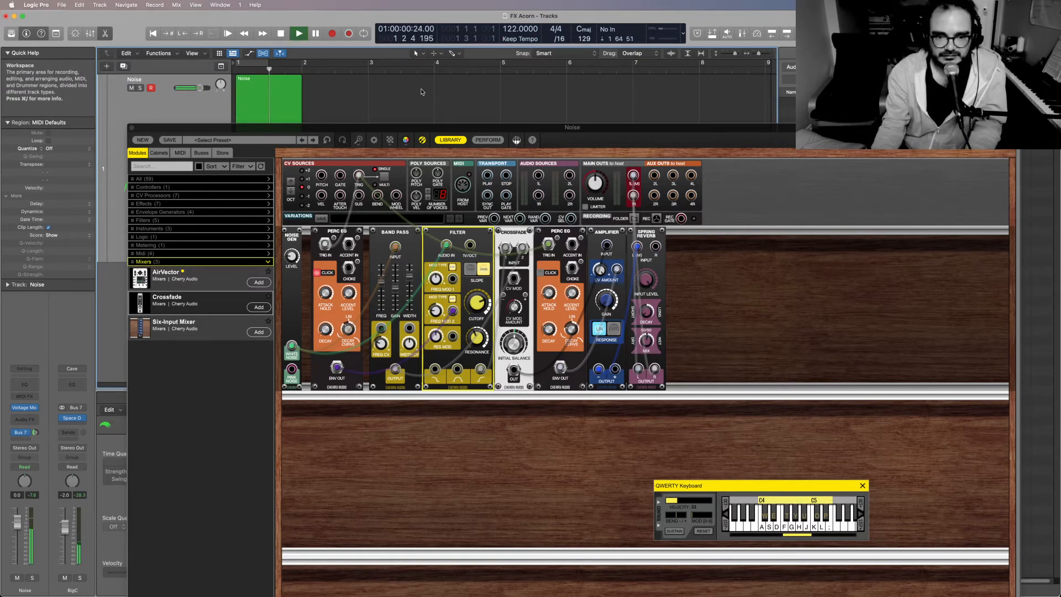
Stop and replay the Noise region to audition the current sound
{"action": "key", "text": "space"}
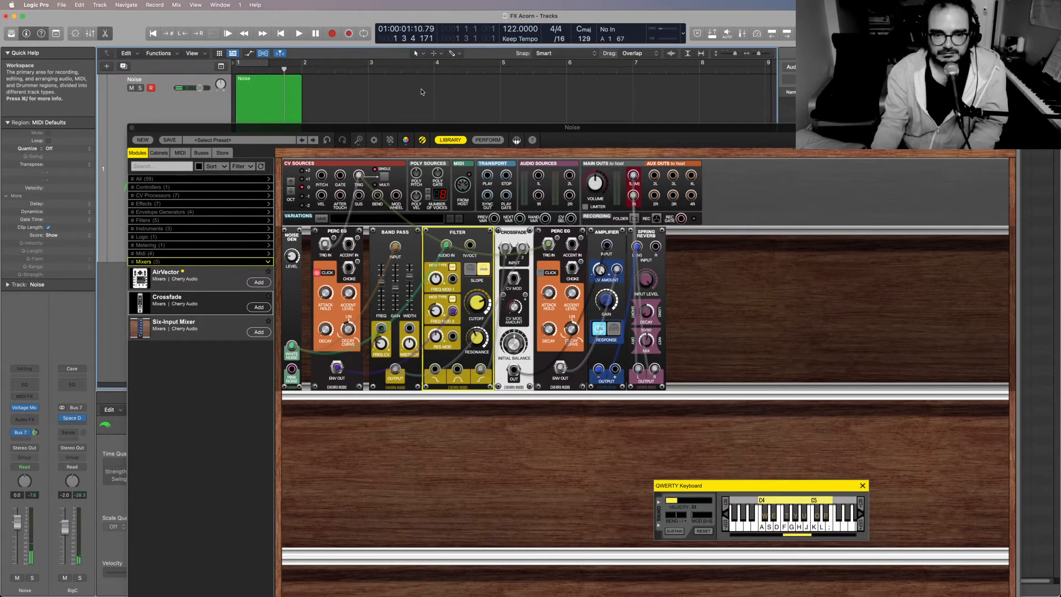
{"action": "key", "text": "space"}
{"action": "key", "text": "space"}
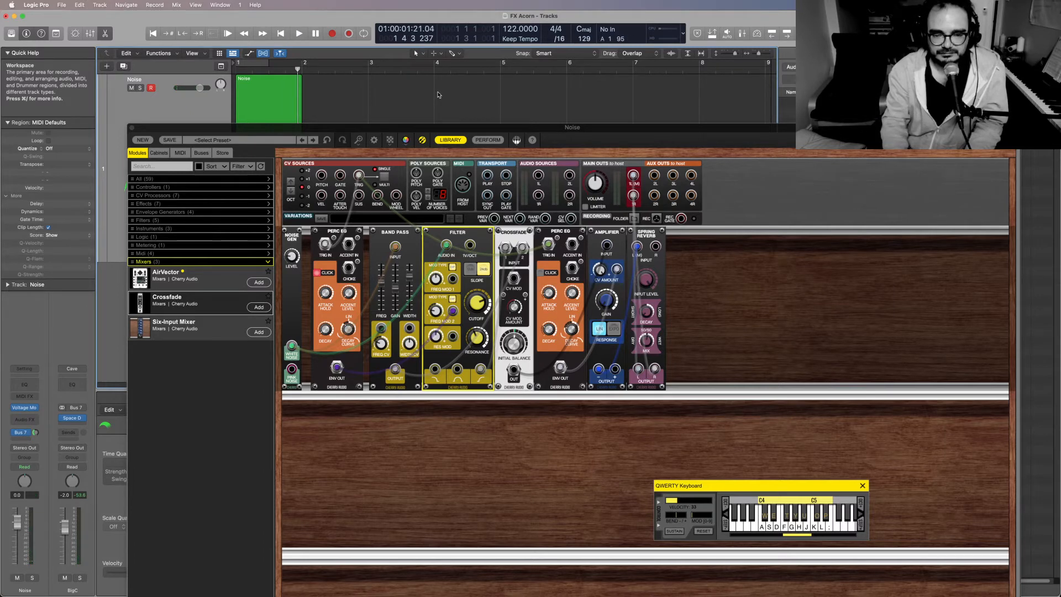
{"action": "key", "text": "space"}
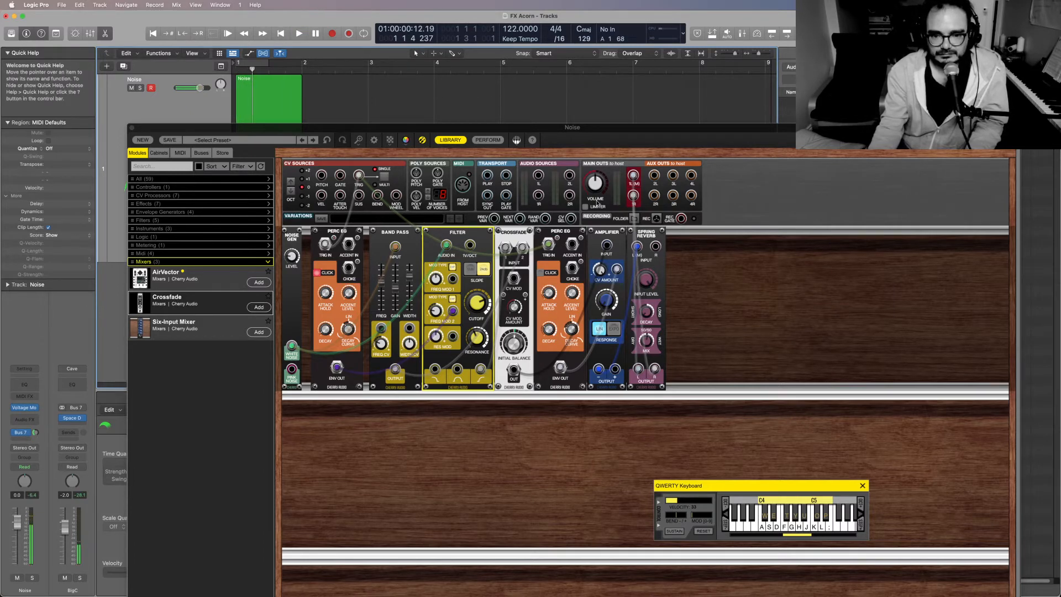
Set the second Perc EG's decay curve to about -5.9%, lower the Amplifier's CV amount to about -6.1%, and play from the start
{"action": "left_click", "coordinate": [572, 329]}
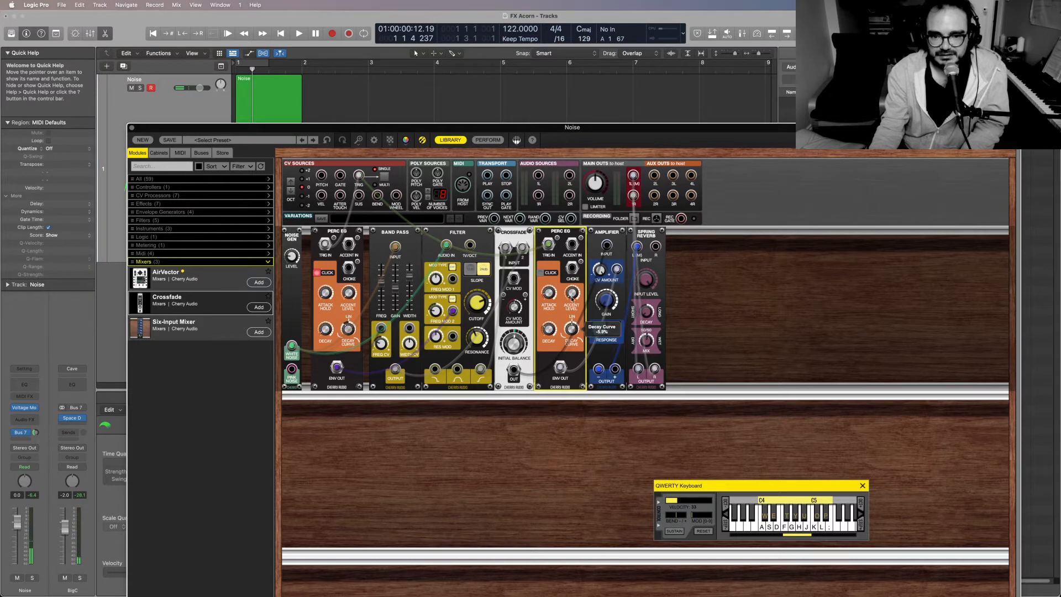
{"action": "left_click_drag", "start_coordinate": [602, 269], "coordinate": [596, 300]}
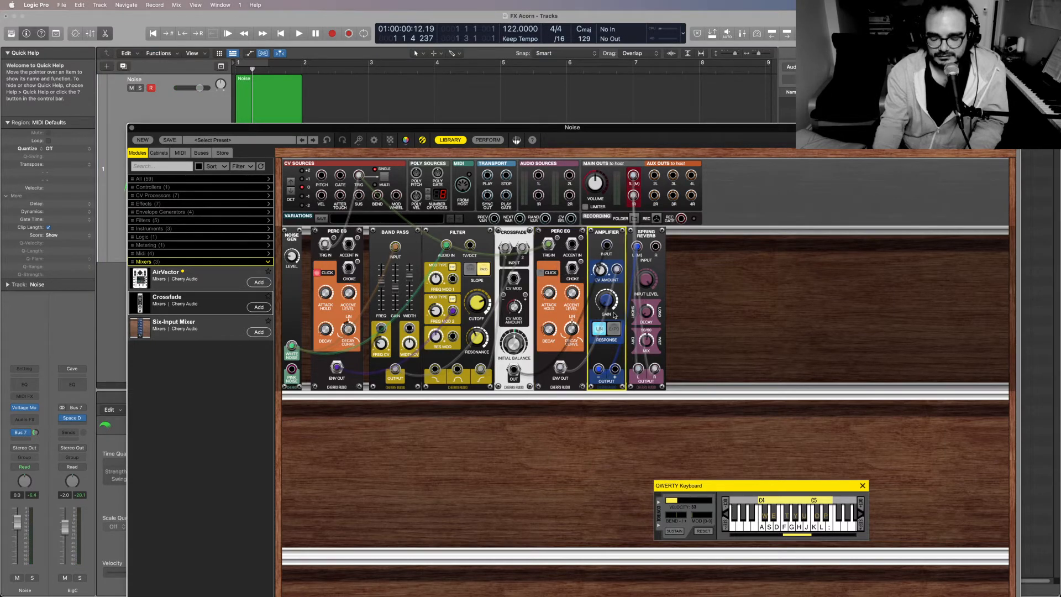
{"action": "key", "text": "Return"}
{"action": "key", "text": "space"}
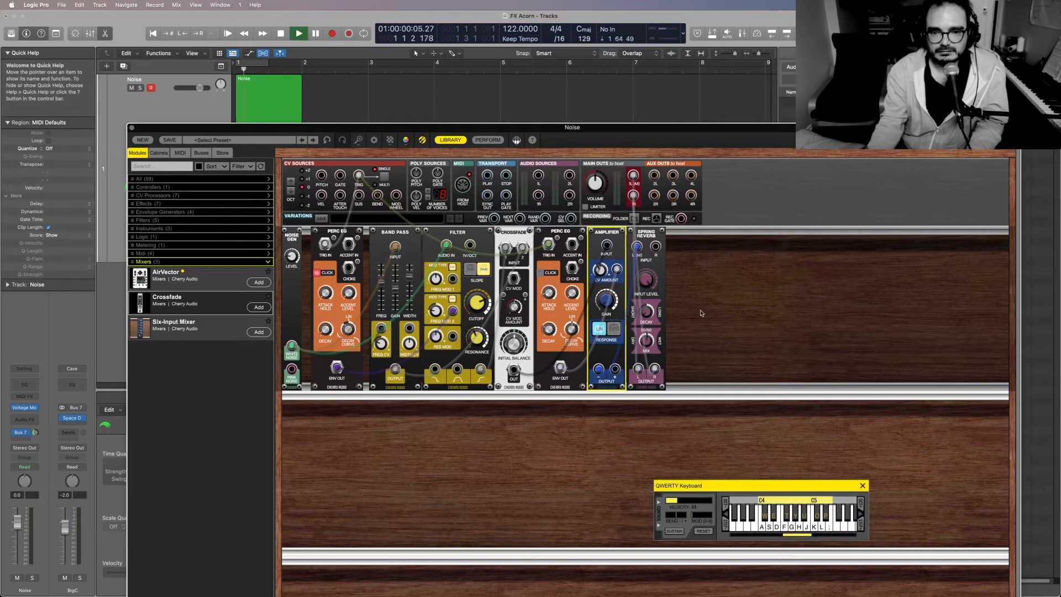
Raise the Amplifier's CV amount to 100%, audition the sound from the start, and reduce the amount to about 45.9%
{"action": "mouse_move", "coordinate": [600, 268]}
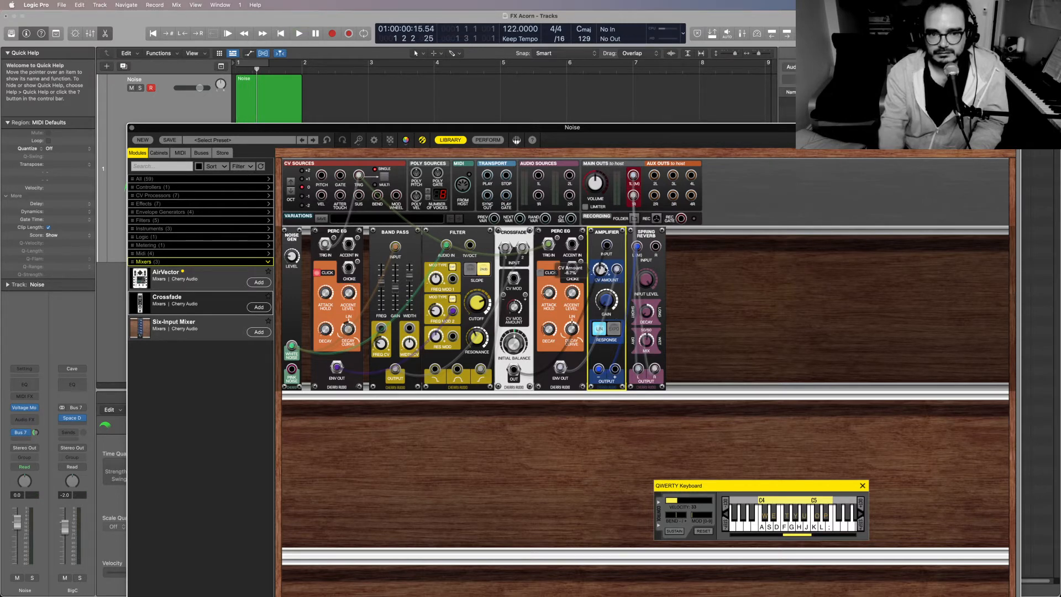
{"action": "left_click_drag", "start_coordinate": [600, 268], "coordinate": [595, 202]}
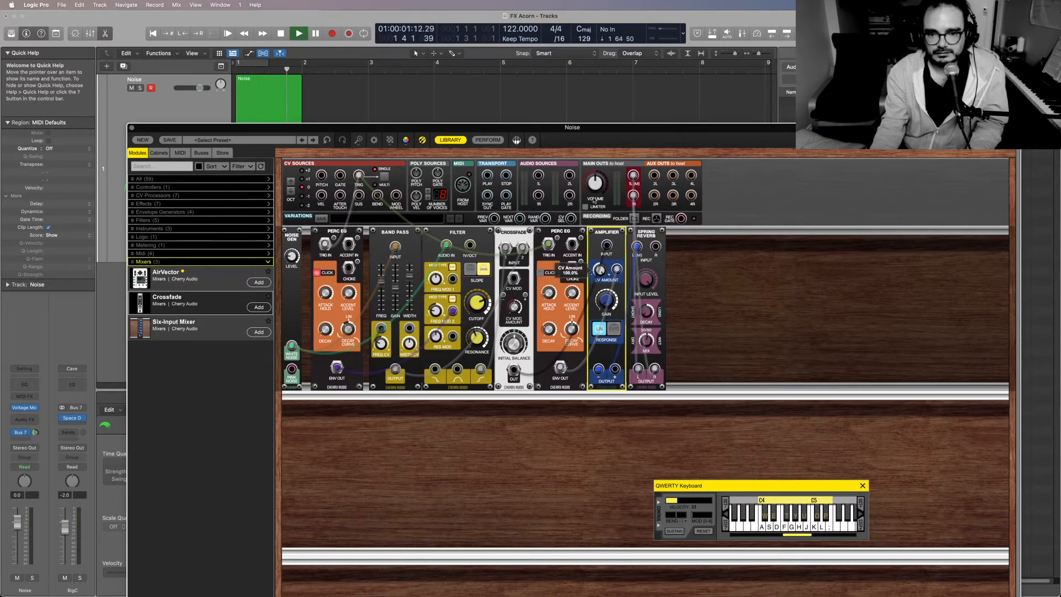
{"action": "key", "text": "space"}
{"action": "key", "text": "Return"}
{"action": "key", "text": "space"}
{"action": "key", "text": "space"}
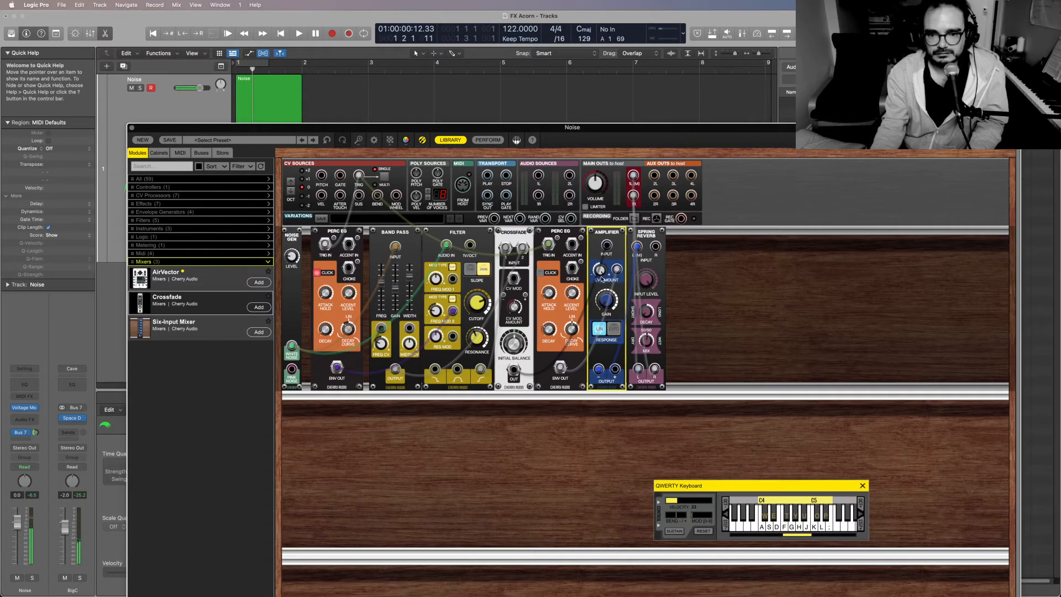
{"action": "scroll", "coordinate": [602, 279], "scroll_direction": "down", "scroll_amount": 2}
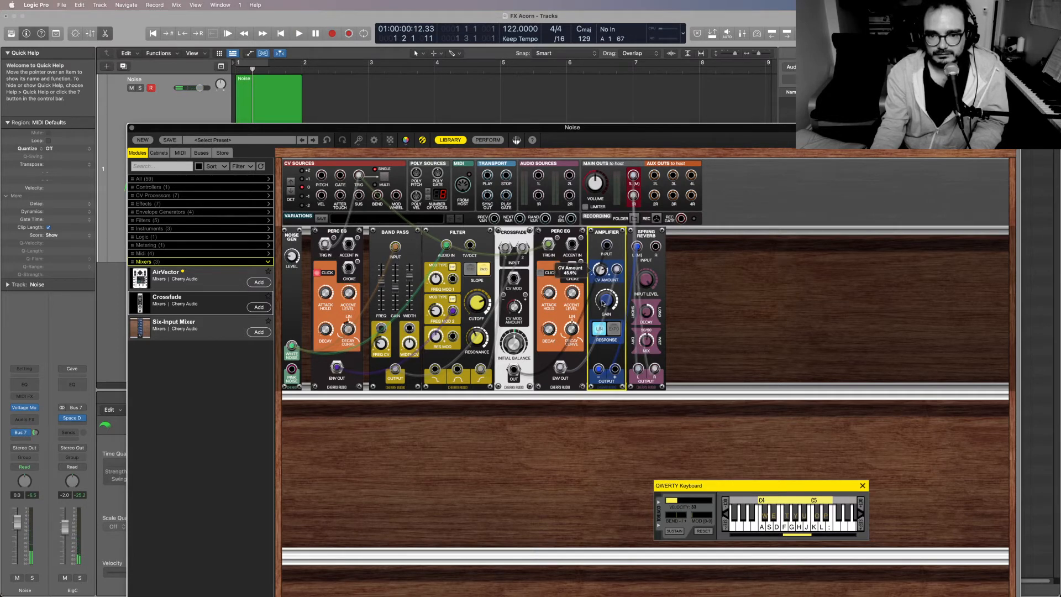
Readjust the second Perc EG's decay and the Amplifier's gain, and play the sound again
{"action": "left_click", "coordinate": [572, 320]}
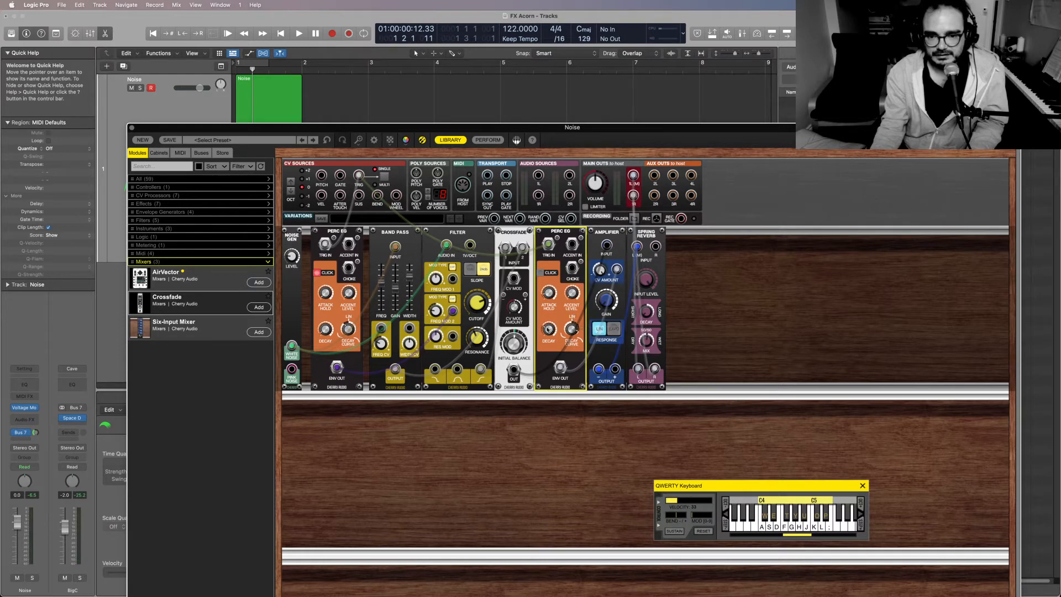
{"action": "left_click_drag", "start_coordinate": [545, 328], "coordinate": [545, 318]}
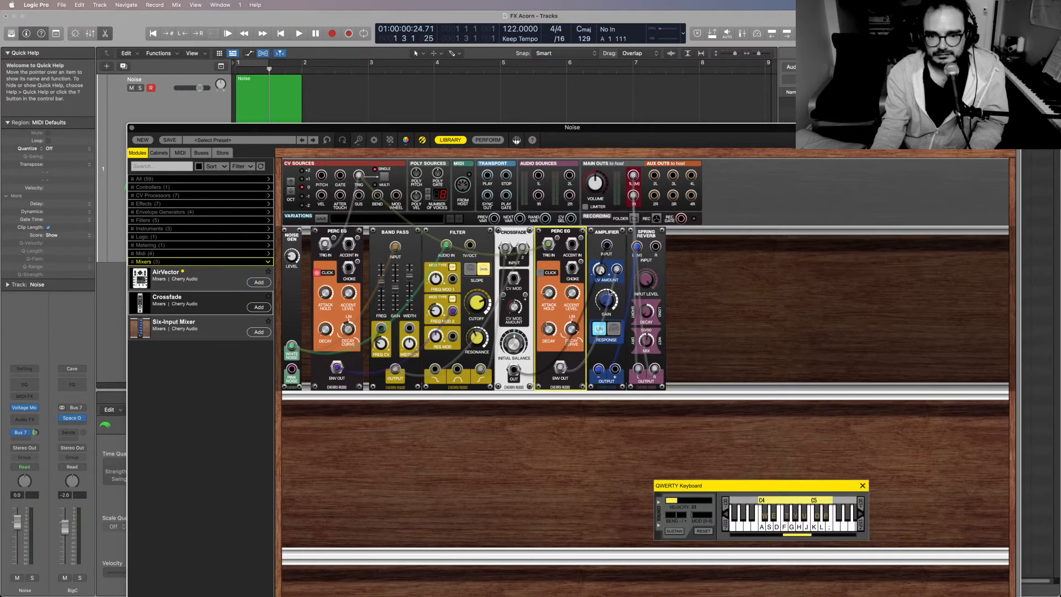
{"action": "left_click", "coordinate": [605, 288]}
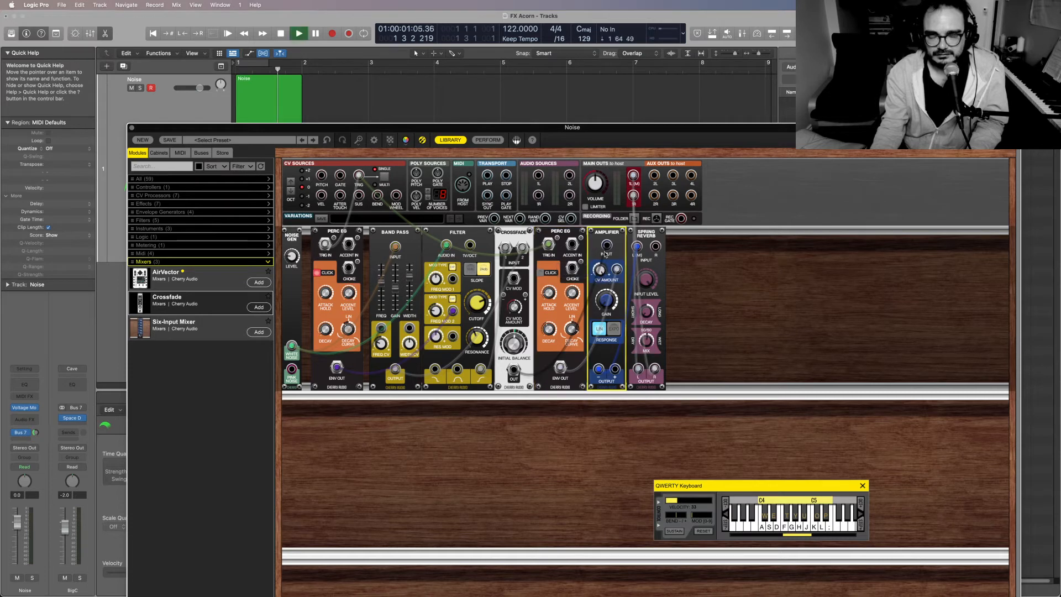
{"action": "key", "text": "space"}
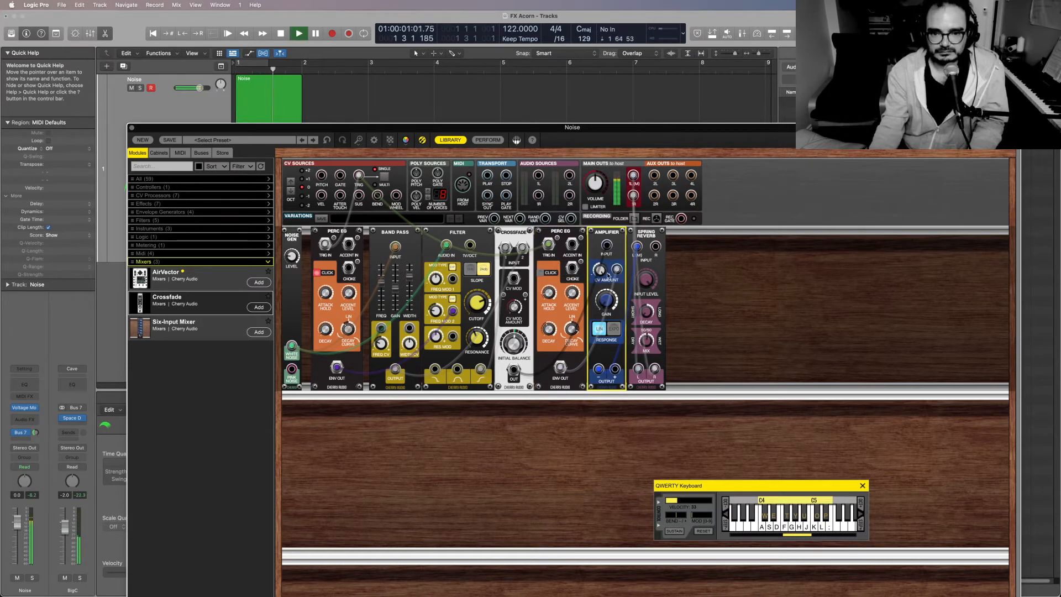
{"action": "mouse_move", "coordinate": [601, 291]}
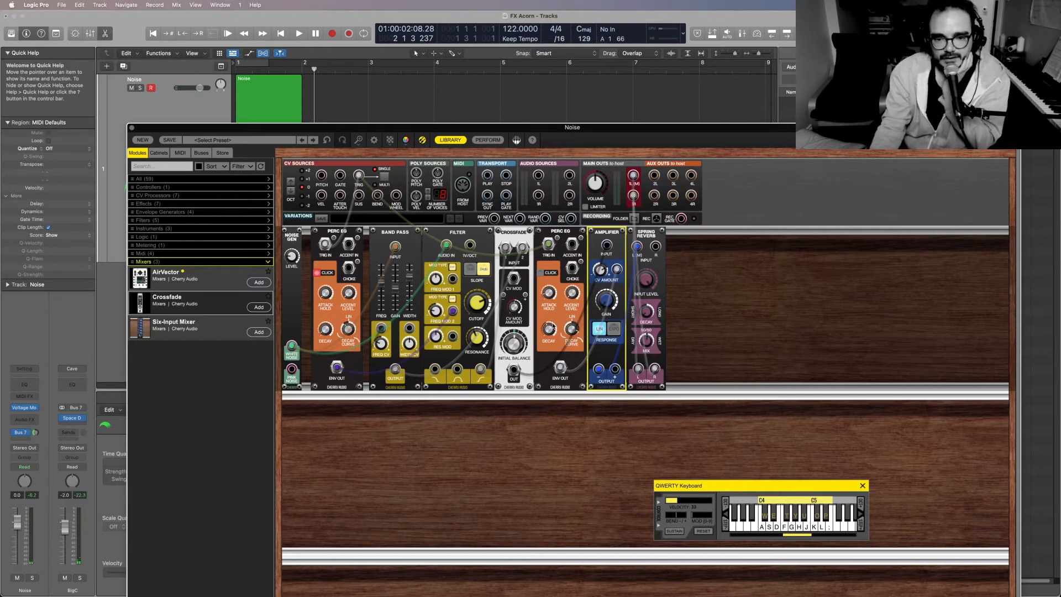
Set the second Perc EG's decay curve to about 31.3% and audition the Noise region
{"action": "left_click", "coordinate": [552, 330]}
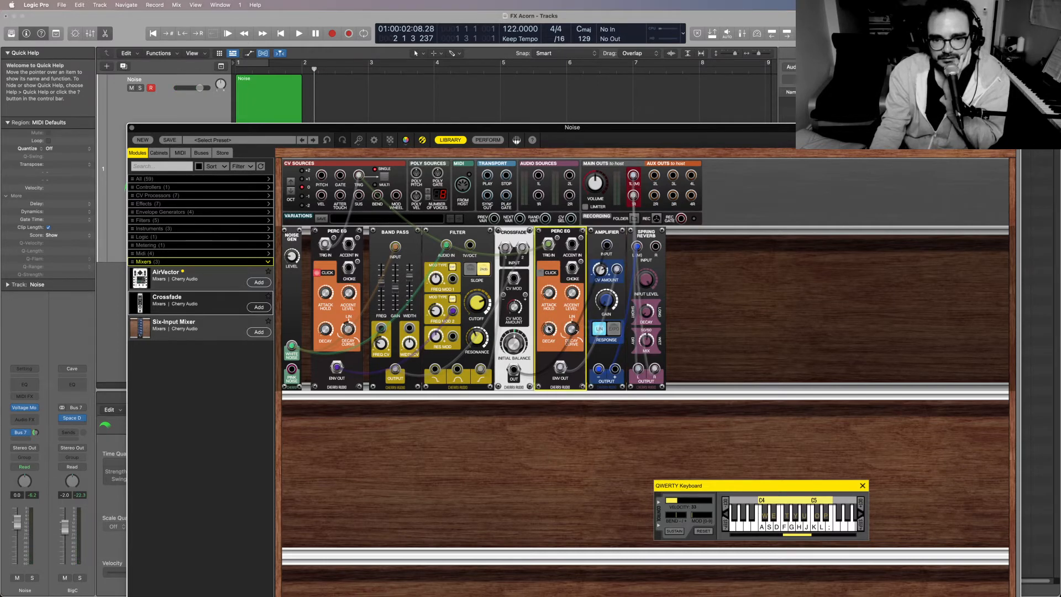
{"action": "left_click_drag", "start_coordinate": [572, 331], "coordinate": [571, 342]}
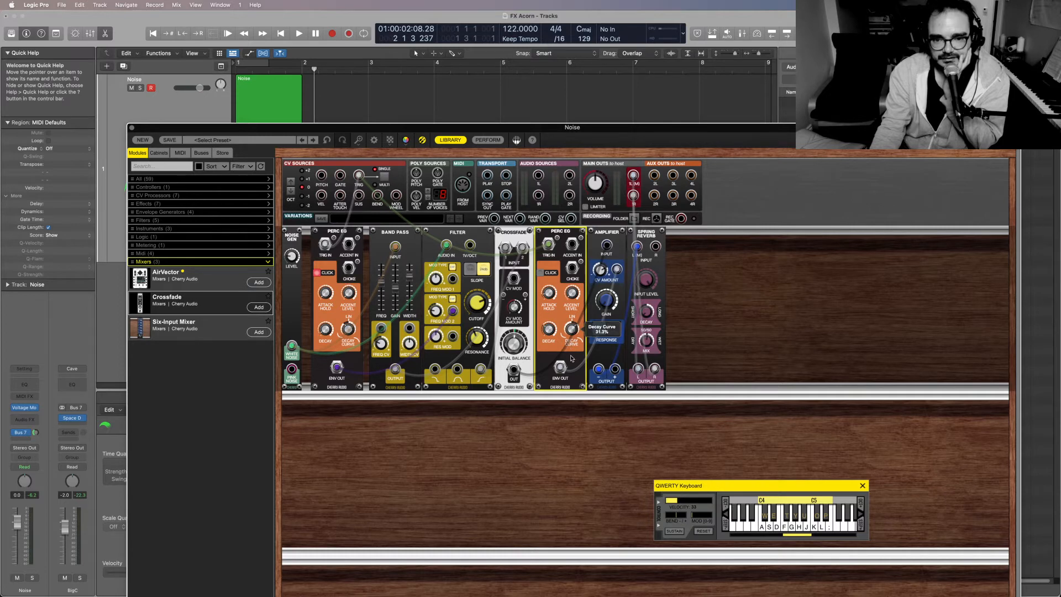
{"action": "key", "text": "space"}
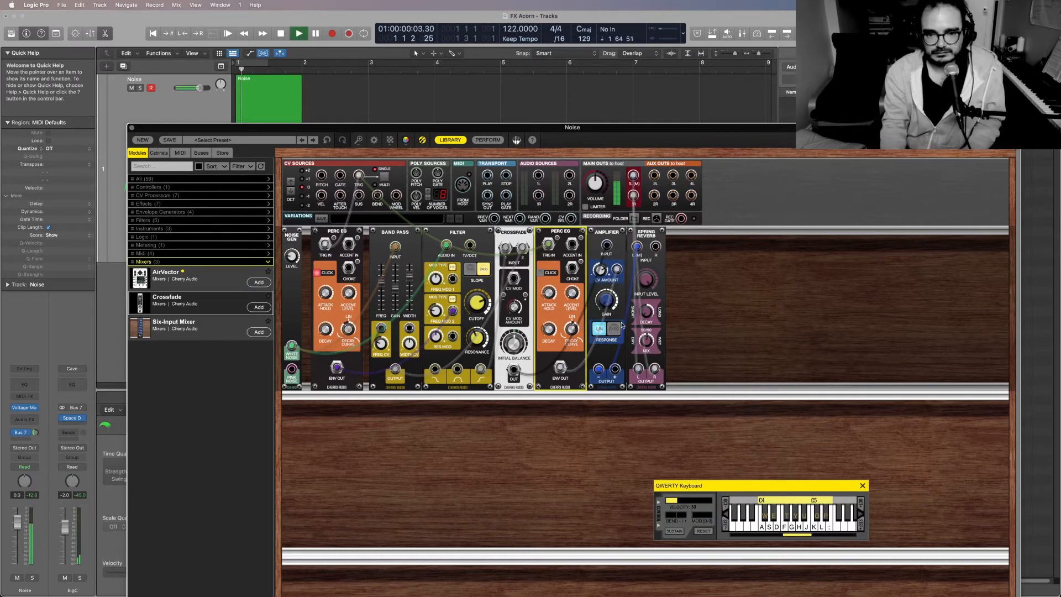
{"action": "key", "text": "space"}
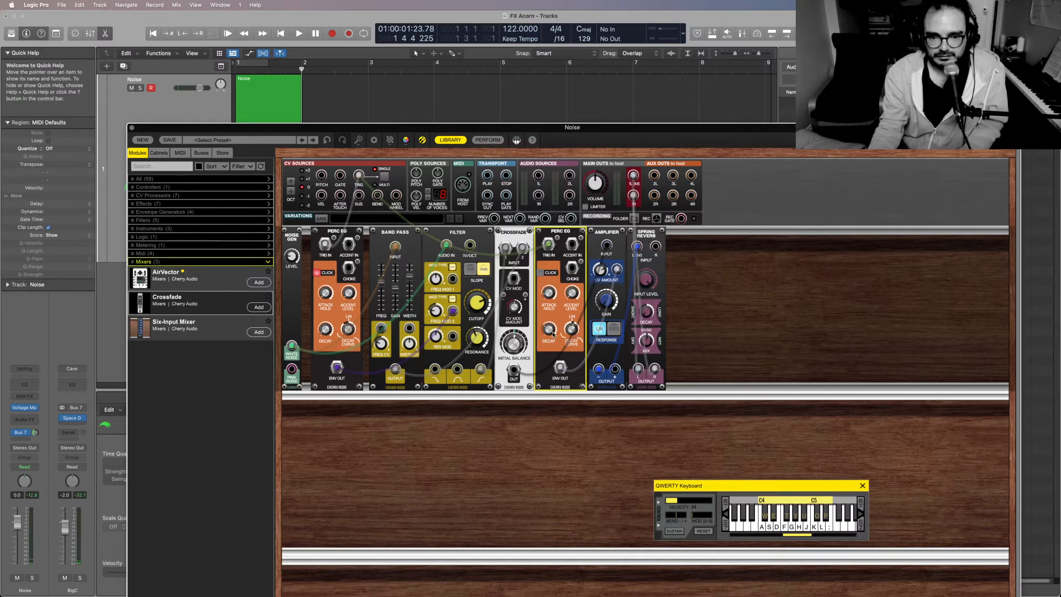
Adjust the second Perc EG's decay time, lower the Amplifier's input gain to about 5.8%, and replay the sound from the start
{"action": "mouse_move", "coordinate": [550, 333]}
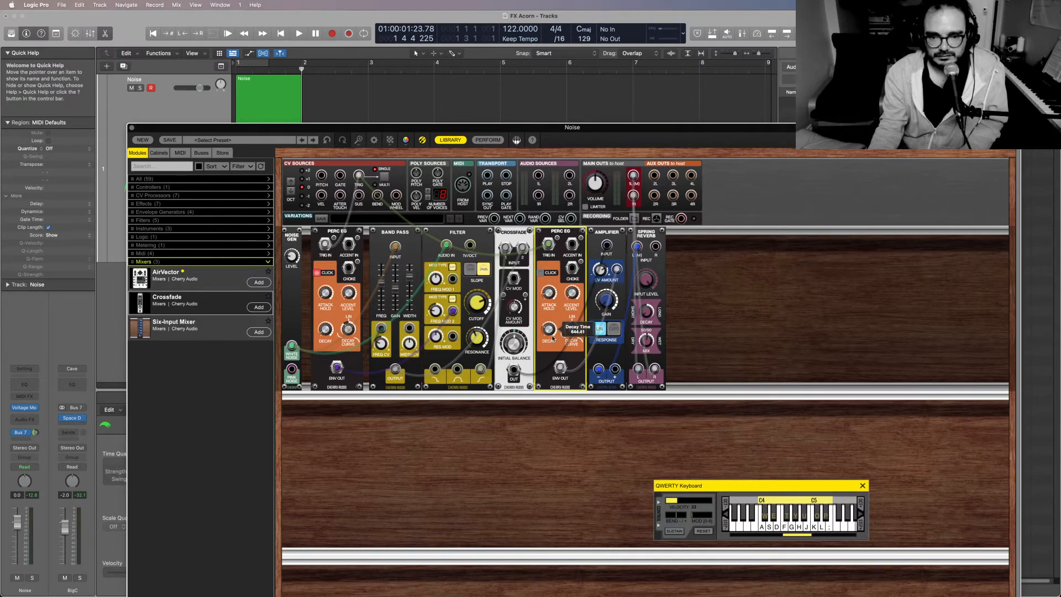
{"action": "key", "text": "space"}
{"action": "key", "text": "space"}
{"action": "left_click", "coordinate": [605, 290]}
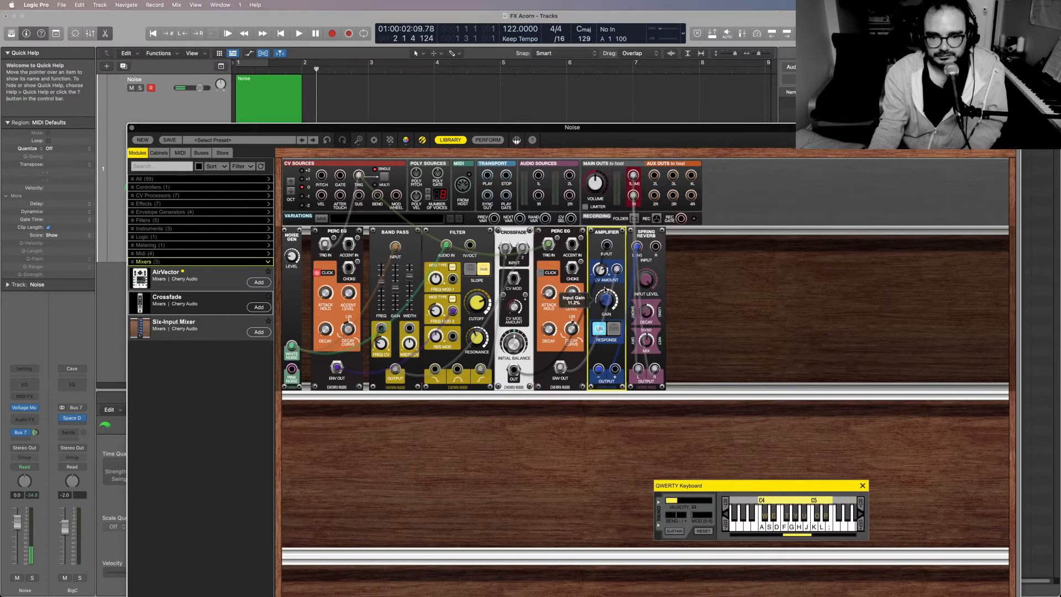
{"action": "left_click_drag", "start_coordinate": [605, 290], "coordinate": [605, 288]}
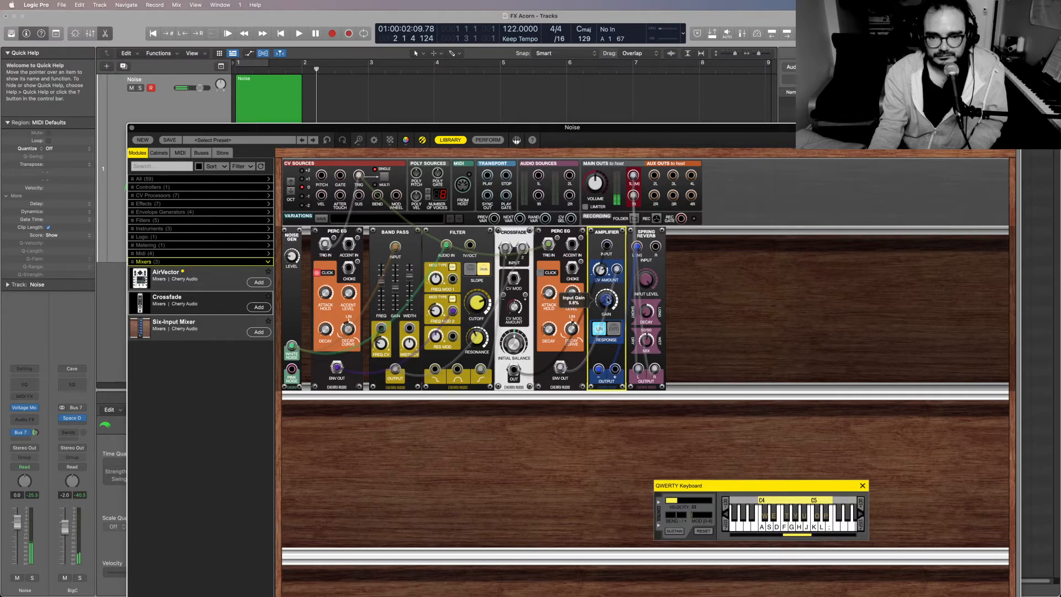
{"action": "key", "text": "space"}
{"action": "key", "text": "space"}
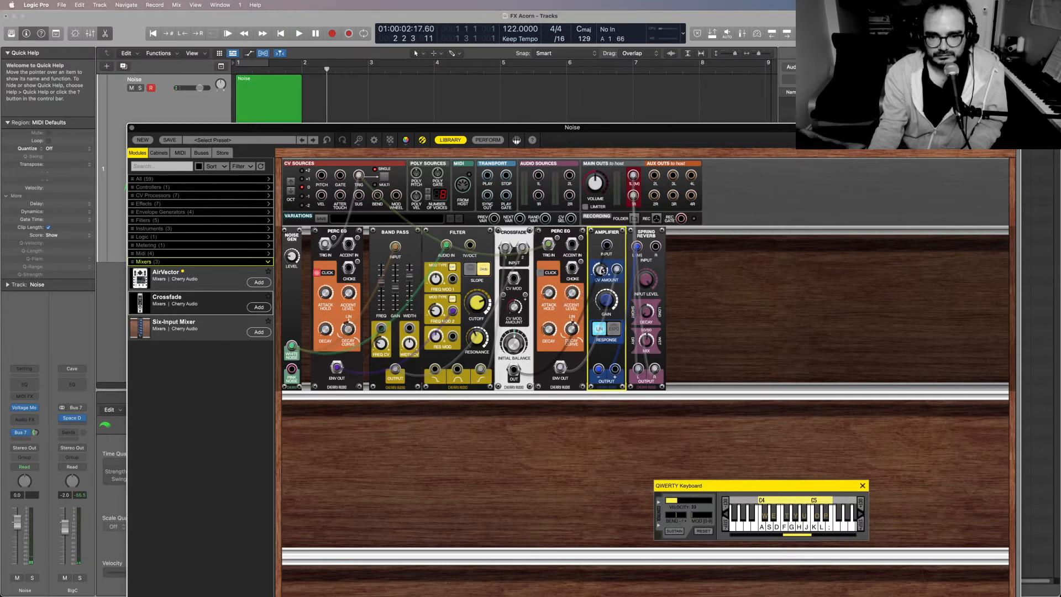
{"action": "key", "text": "Return"}
{"action": "key", "text": "space"}
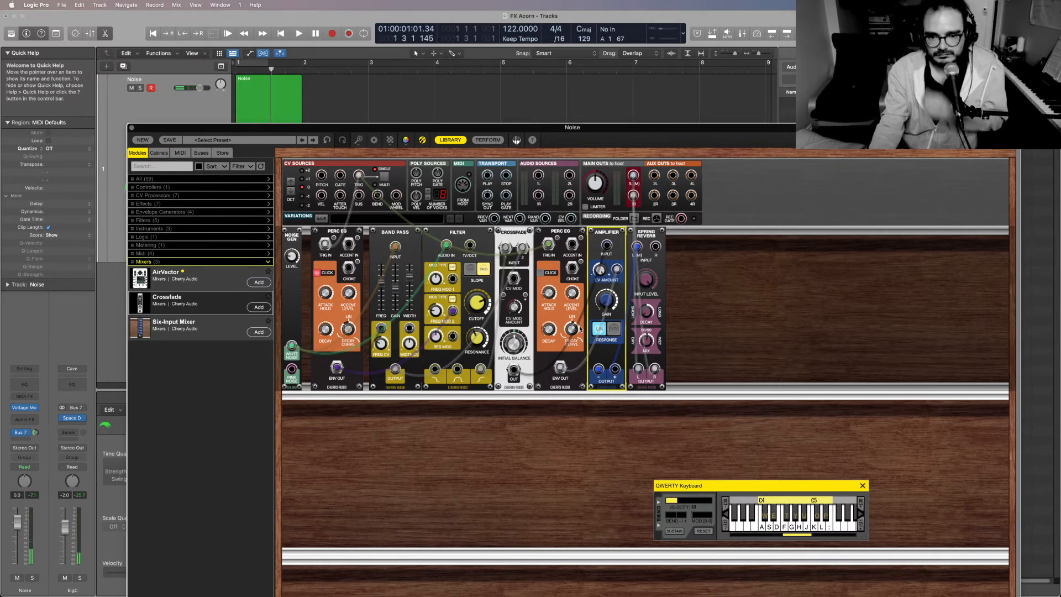
Set the second Perc EG's decay curve to about -14% and audition the sound from the start
{"action": "left_click_drag", "start_coordinate": [574, 330], "coordinate": [572, 336]}
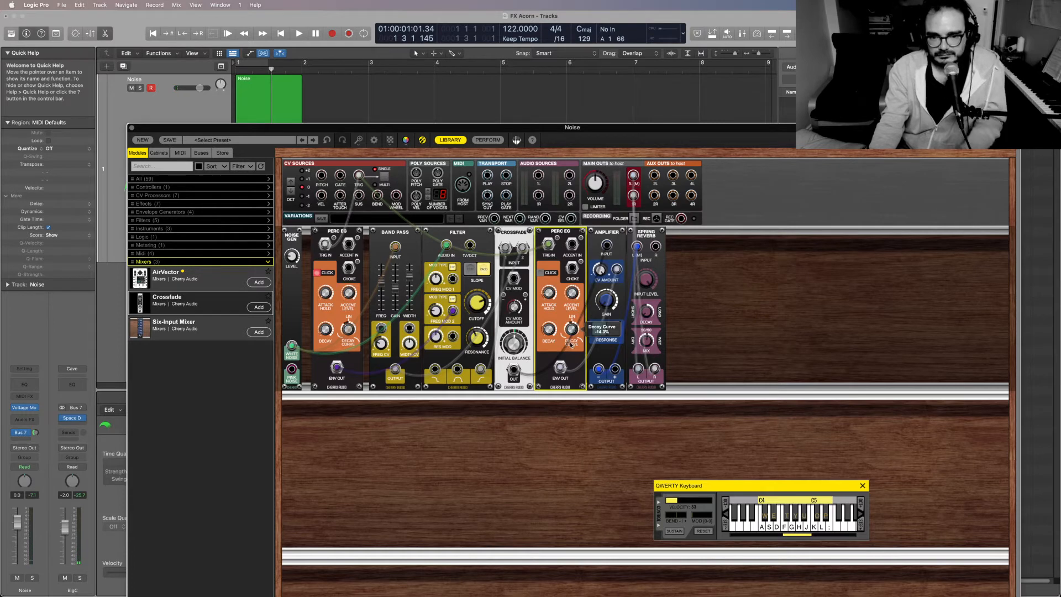
{"action": "key", "text": "Return"}
{"action": "key", "text": "space"}
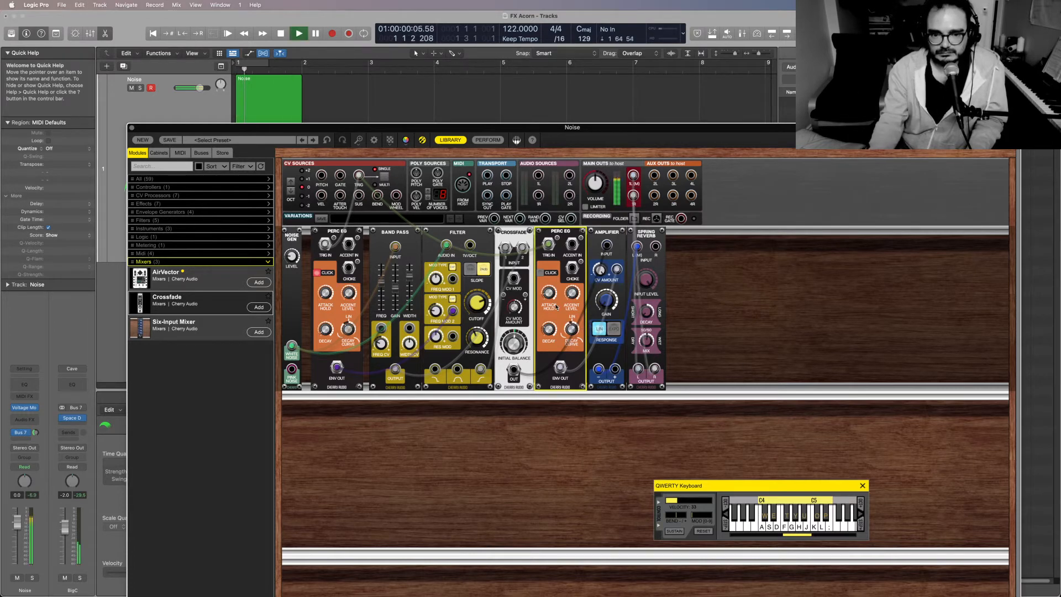
{"action": "key", "text": "space"}
Fine-tune the second Perc EG's decay time, pull its decay curve down to -100%, and play from the start
{"action": "mouse_move", "coordinate": [554, 328]}
{"action": "left_click_drag", "start_coordinate": [554, 328], "coordinate": [554, 332]}
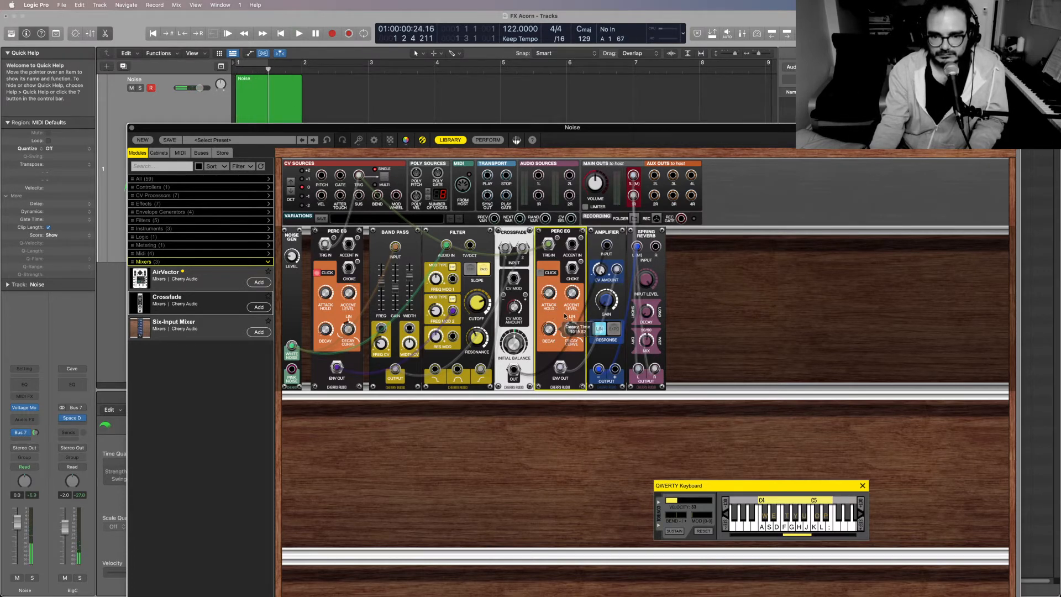
{"action": "key", "text": "Return"}
{"action": "key", "text": "space"}
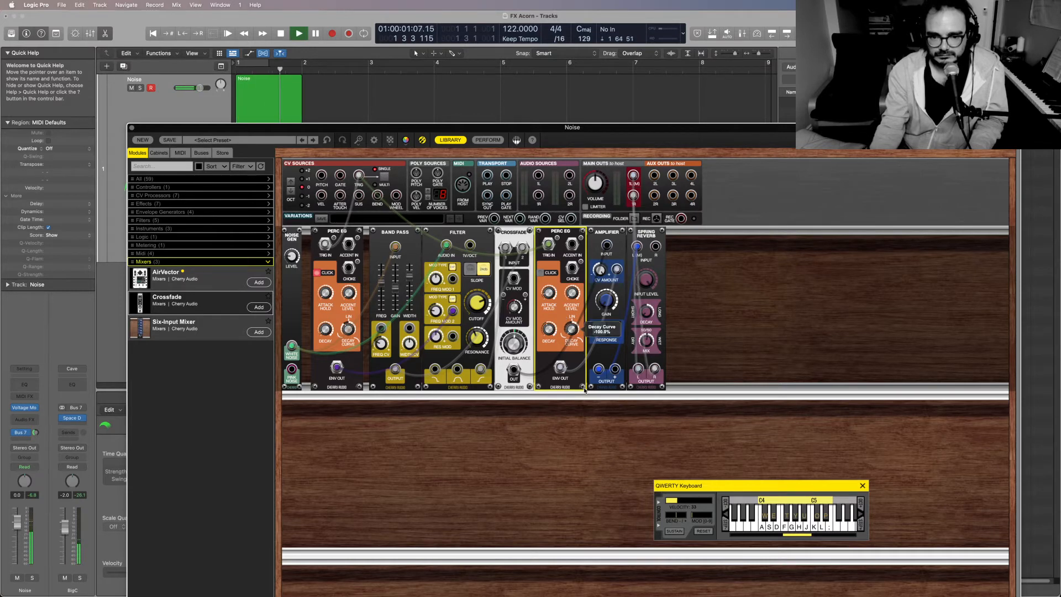
Raise the second Perc EG's decay curve slightly from its minimum and replay the sound several times
{"action": "key", "text": "space"}
{"action": "key", "text": "Return"}
{"action": "key", "text": "space"}
{"action": "key", "text": "space"}
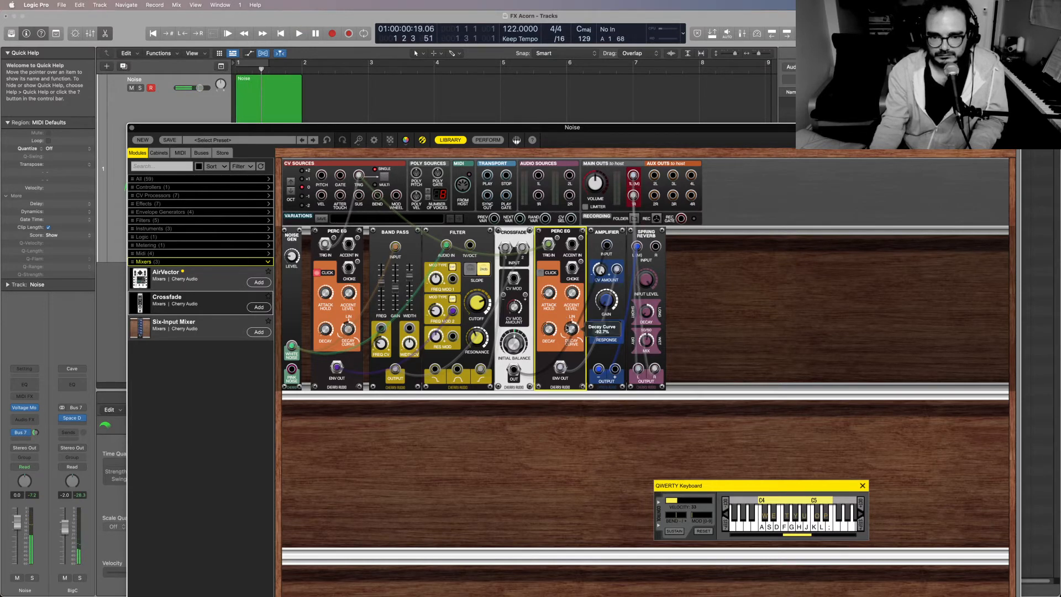
{"action": "key", "text": "space"}
{"action": "key", "text": "space"}
{"action": "key", "text": "space"}
{"action": "key", "text": "space"}
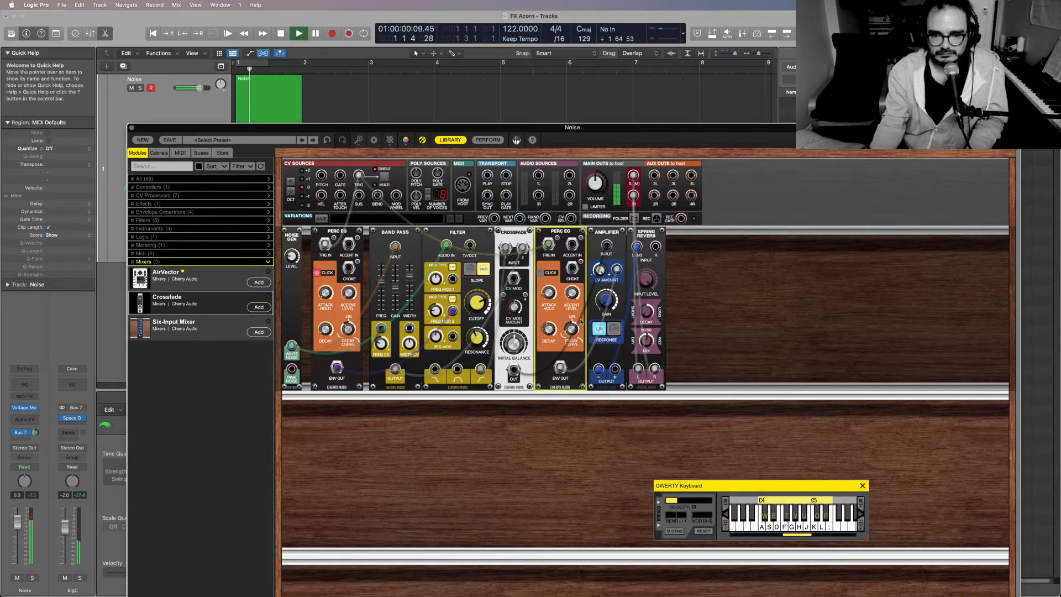
Replay the sound from the start and set the Filter's resonance to about 5.4%
{"action": "key", "text": "Return"}
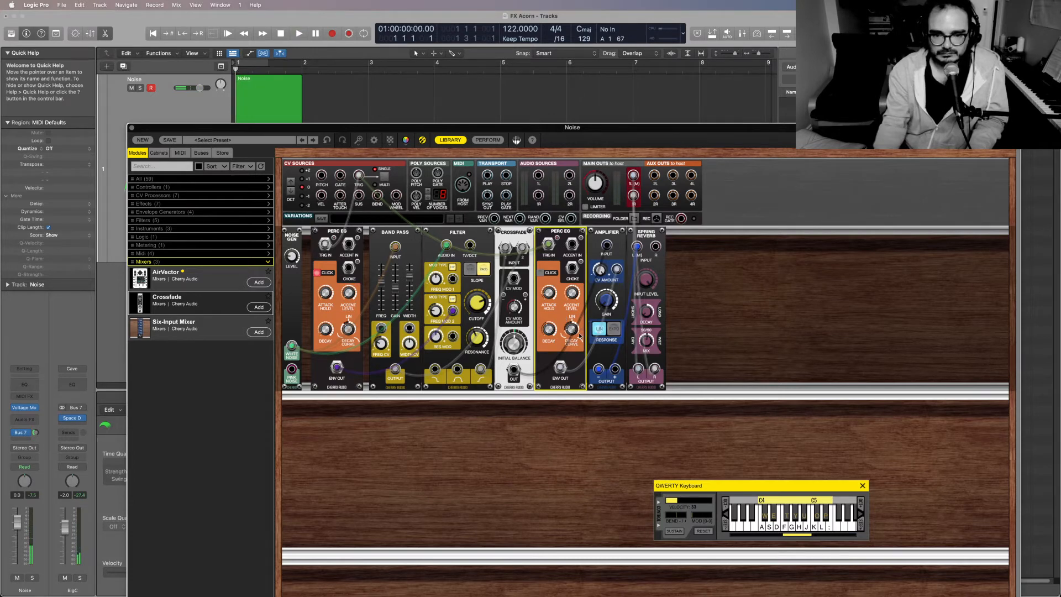
{"action": "key", "text": "space"}
{"action": "left_click_drag", "start_coordinate": [474, 339], "coordinate": [474, 347]}
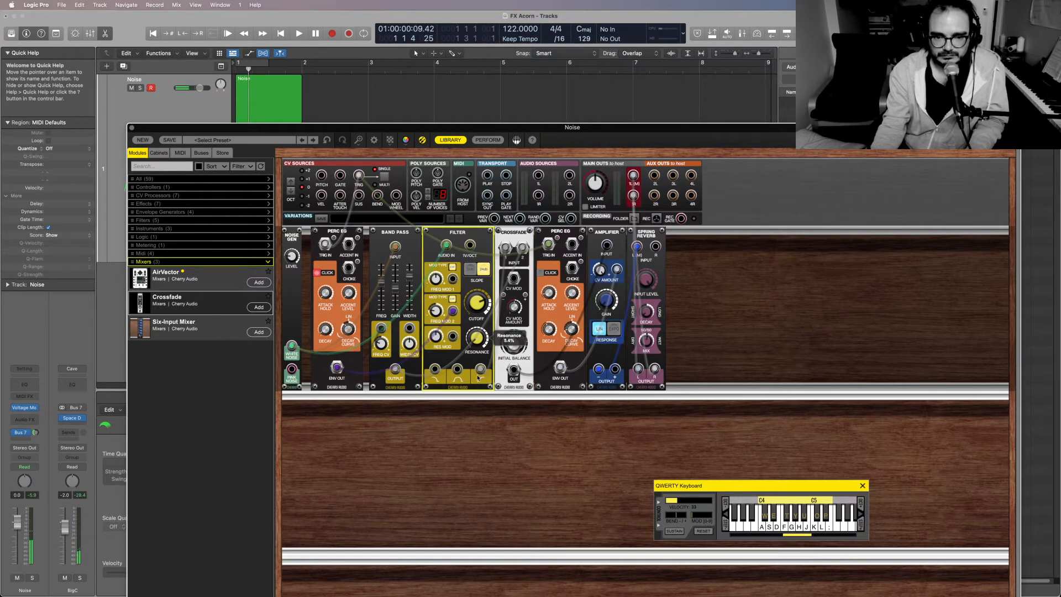
Adjust the Band Pass width, audition it from the start, and set the width to about 2.95
{"action": "left_click_drag", "start_coordinate": [409, 281], "coordinate": [410, 269]}
{"action": "key", "text": "space"}
{"action": "key", "text": "space"}
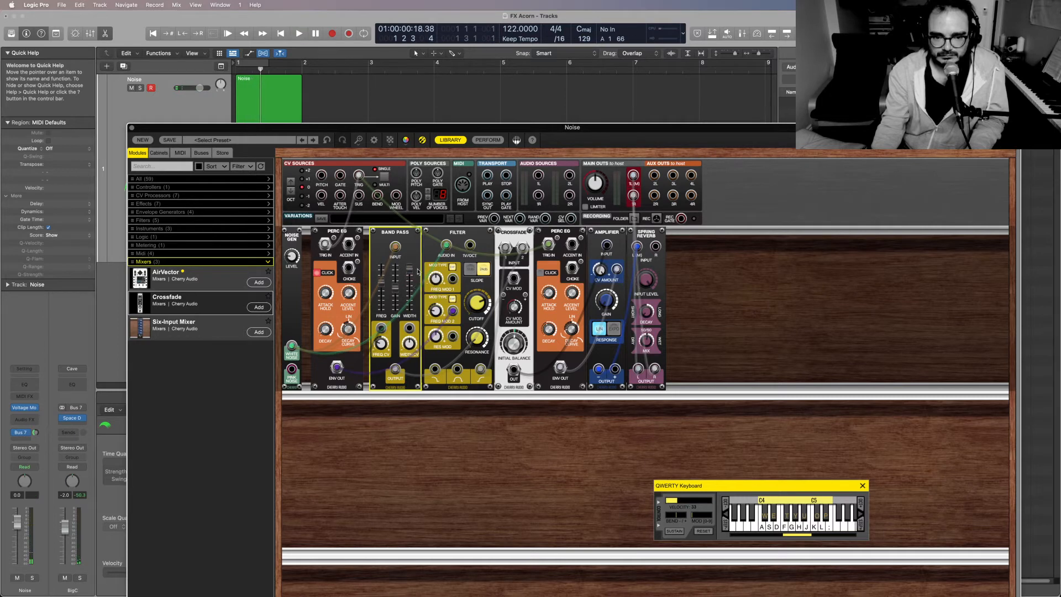
{"action": "key", "text": "Return"}
{"action": "key", "text": "space"}
{"action": "key", "text": "space"}
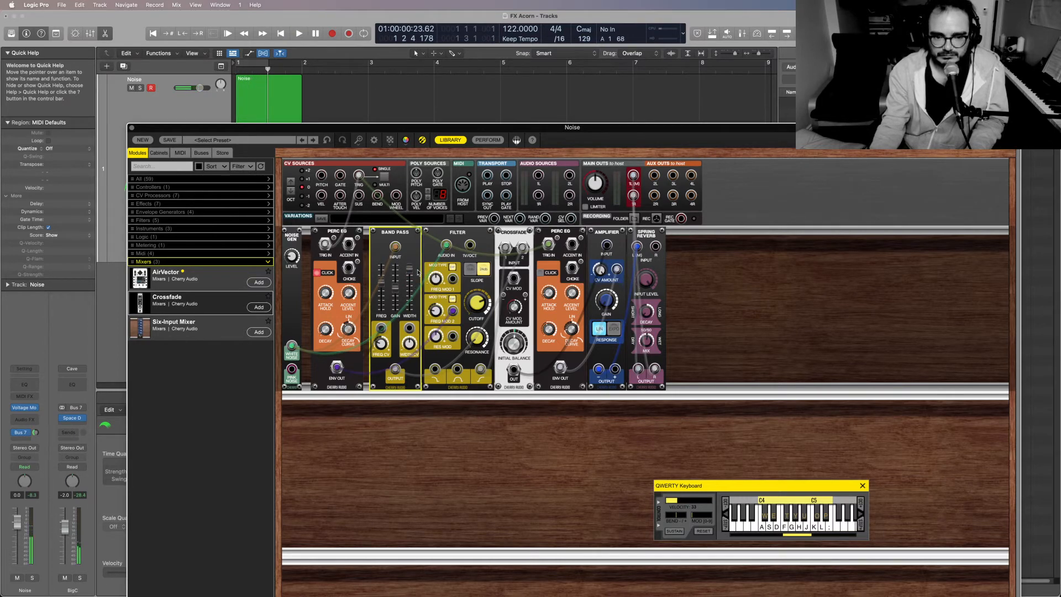
{"action": "left_click_drag", "start_coordinate": [412, 271], "coordinate": [413, 278]}
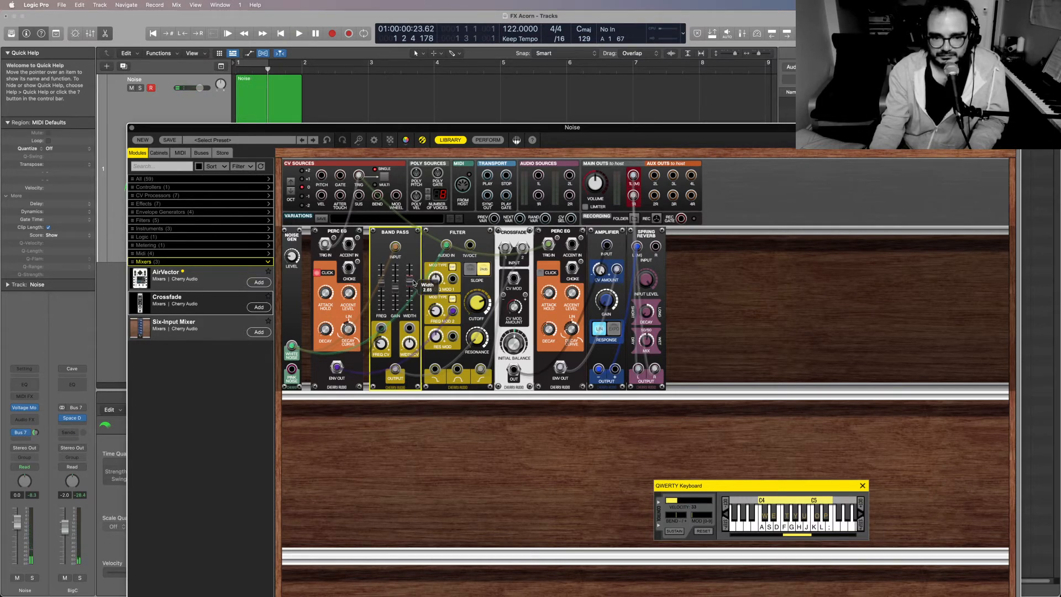
Replay the sound from the start several times while checking the Filter's resonance and cutoff frequency
{"action": "key", "text": "Return"}
{"action": "key", "text": "space"}
{"action": "key", "text": "space"}
{"action": "left_click", "coordinate": [476, 340]}
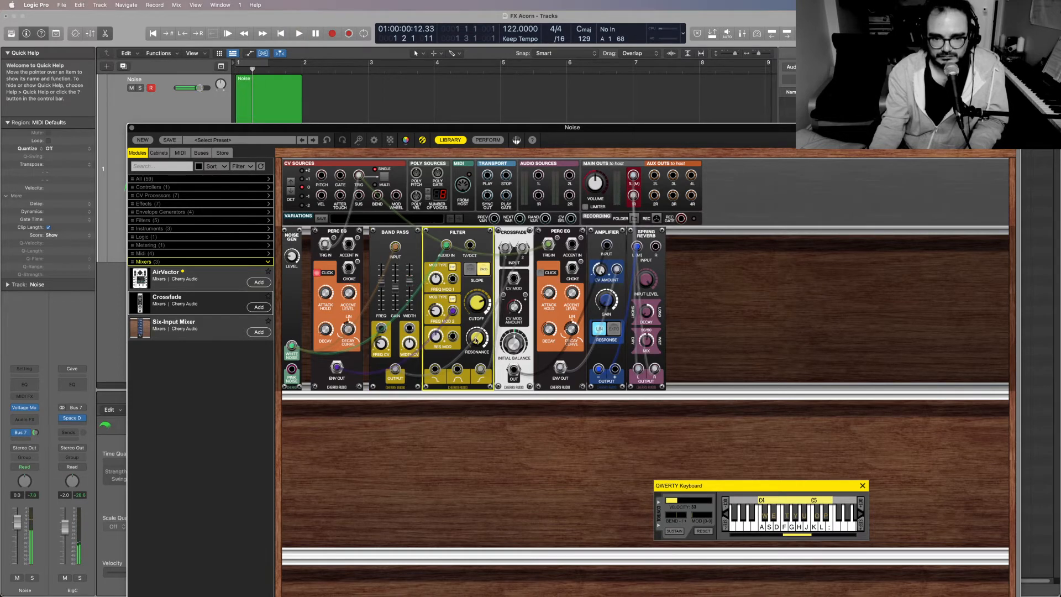
{"action": "mouse_move", "coordinate": [477, 304]}
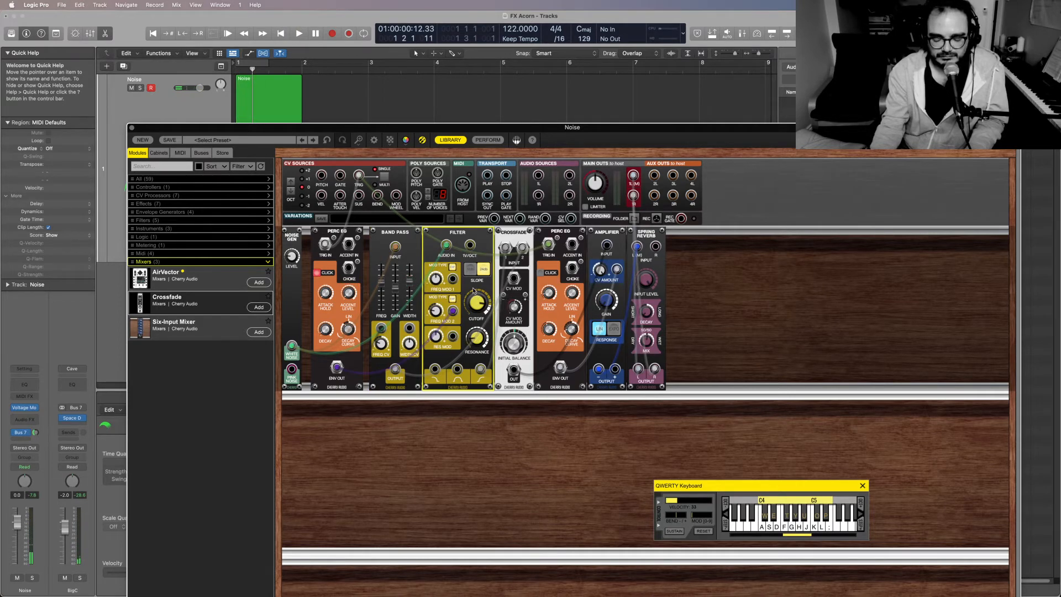
{"action": "key", "text": "space"}
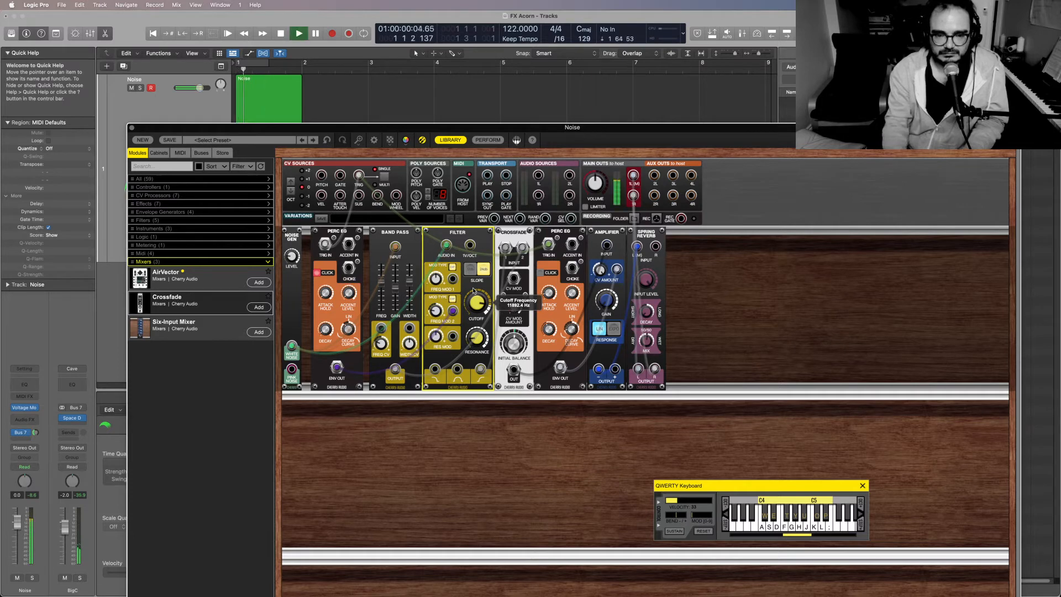
{"action": "key", "text": "space"}
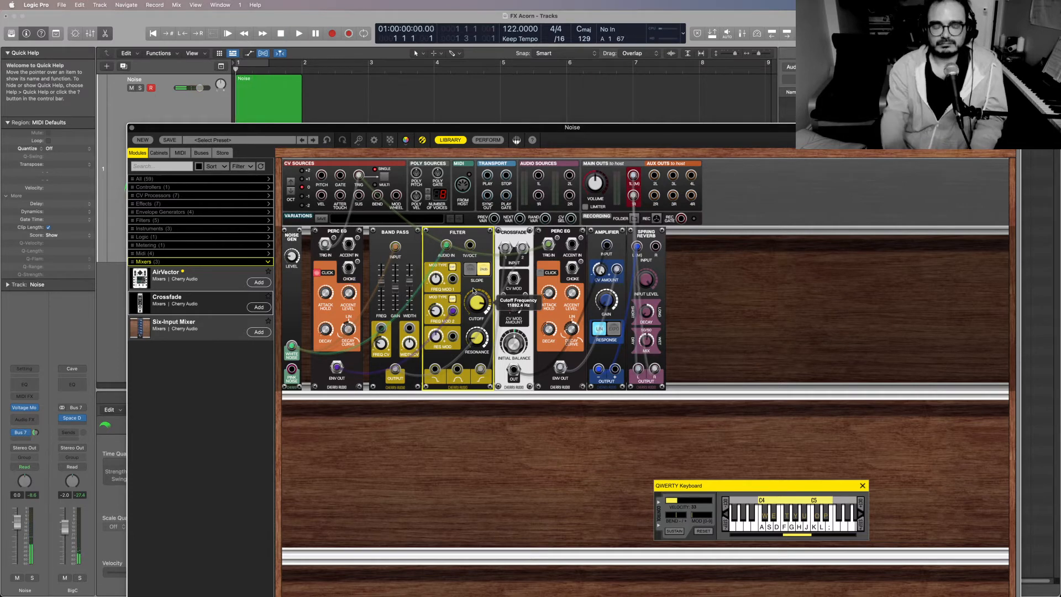
{"action": "key", "text": "space"}
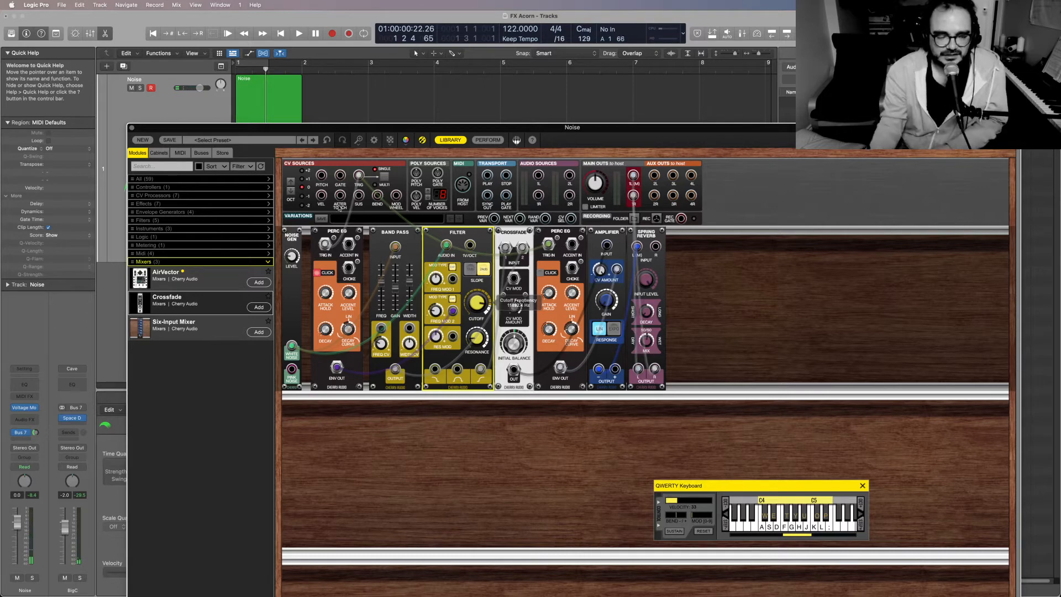
Insert a stereo Vintage Tube EQ on the Noise channel and raise its Drive above the default
{"action": "left_click", "coordinate": [33, 421]}
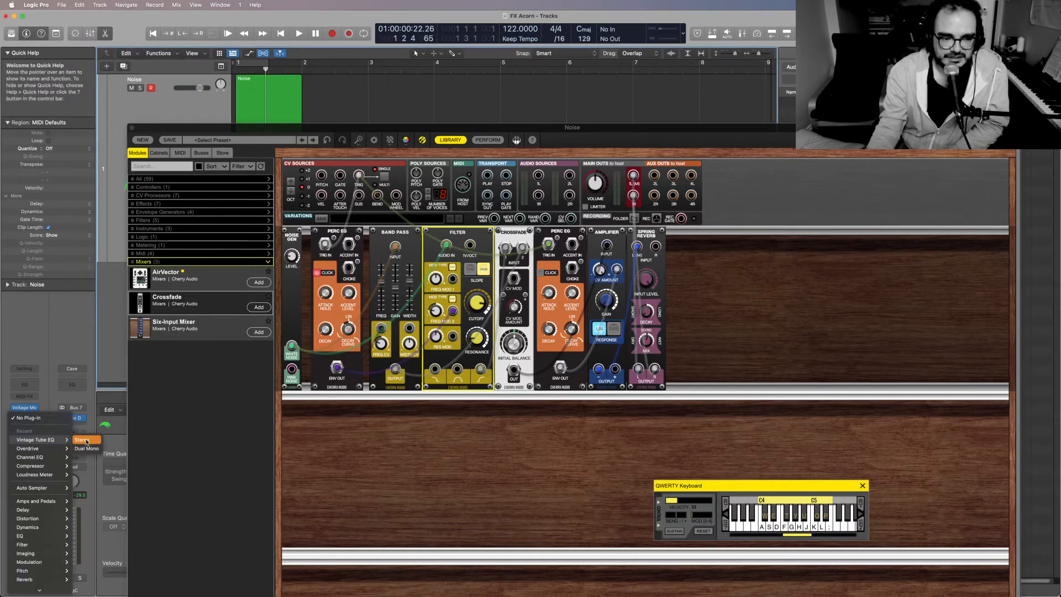
{"action": "left_click", "coordinate": [86, 440]}
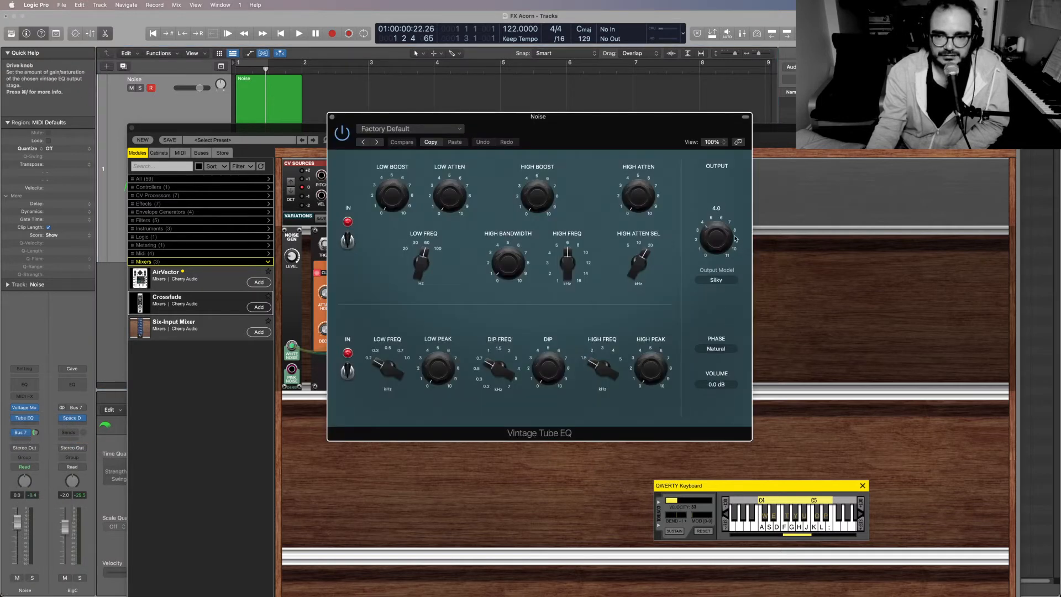
{"action": "left_click_drag", "start_coordinate": [736, 239], "coordinate": [708, 195]}
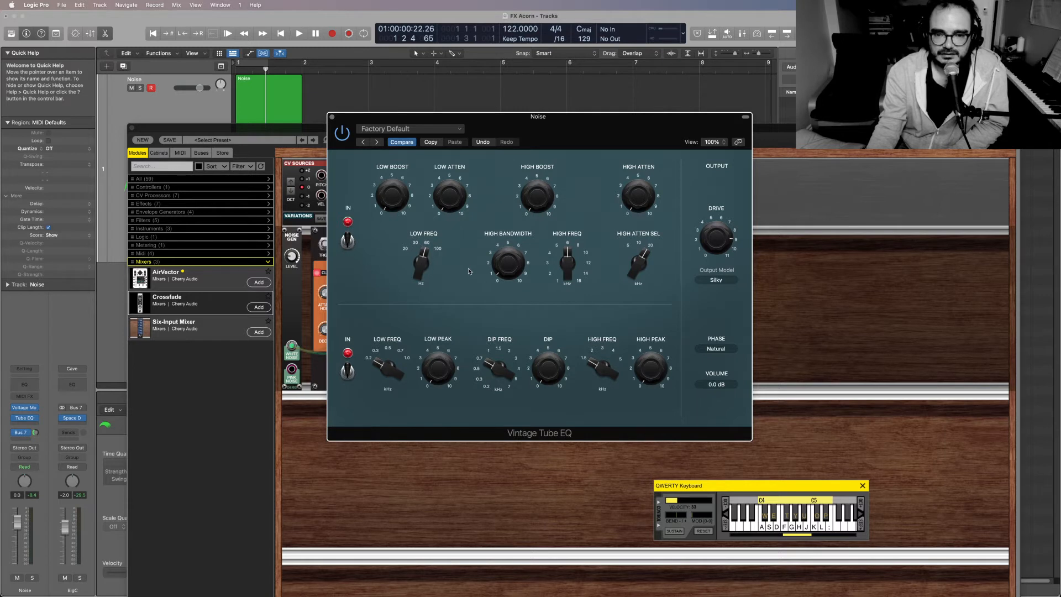
Set the EQ's low attenuation to 10.0 at 100 Hz, raise High Freq, and give the highs about 3.2 boost with about 0.8 bandwidth
{"action": "left_click_drag", "start_coordinate": [449, 195], "coordinate": [421, 42]}
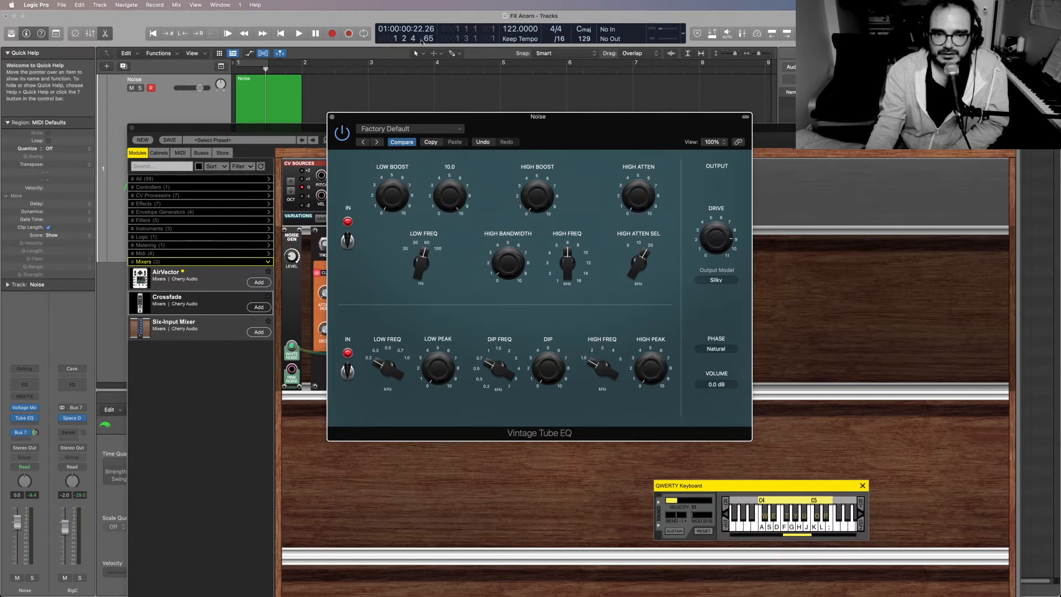
{"action": "left_click_drag", "start_coordinate": [421, 264], "coordinate": [424, 237]}
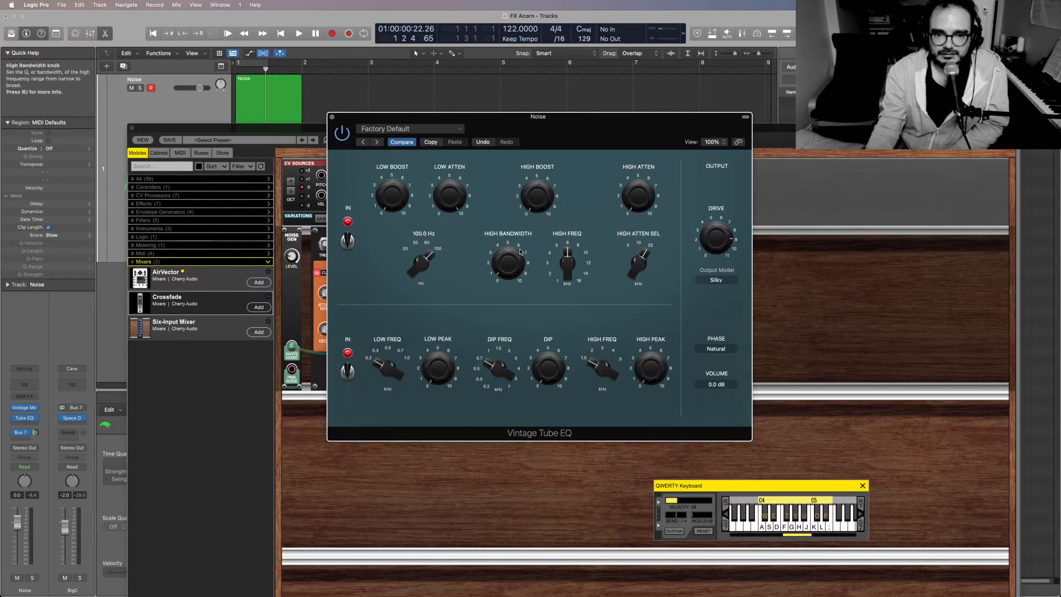
{"action": "left_click", "coordinate": [586, 260]}
{"action": "left_click_drag", "start_coordinate": [571, 263], "coordinate": [569, 244]}
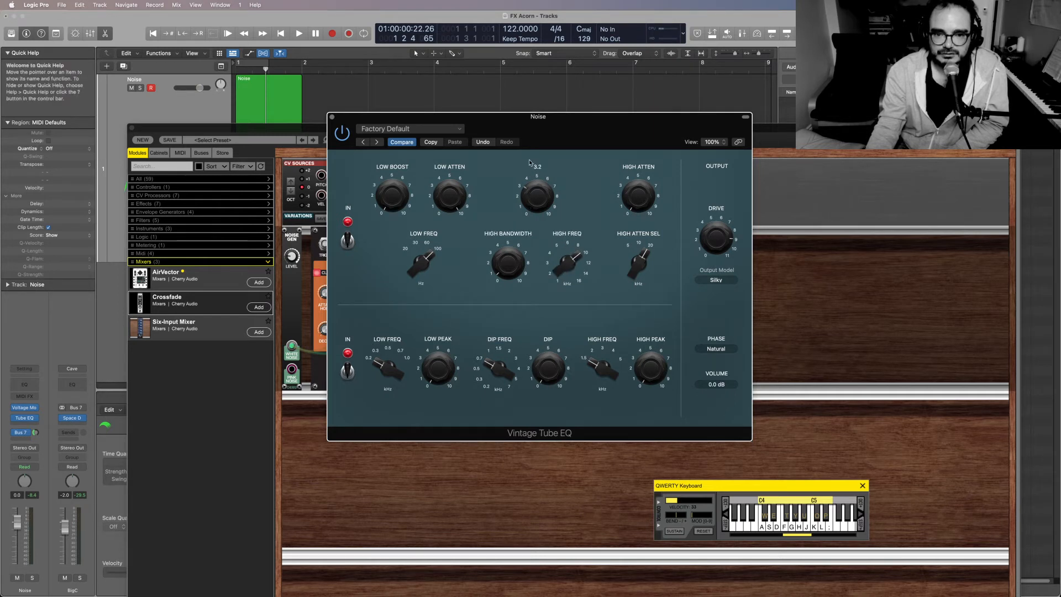
{"action": "left_click_drag", "start_coordinate": [579, 265], "coordinate": [578, 255]}
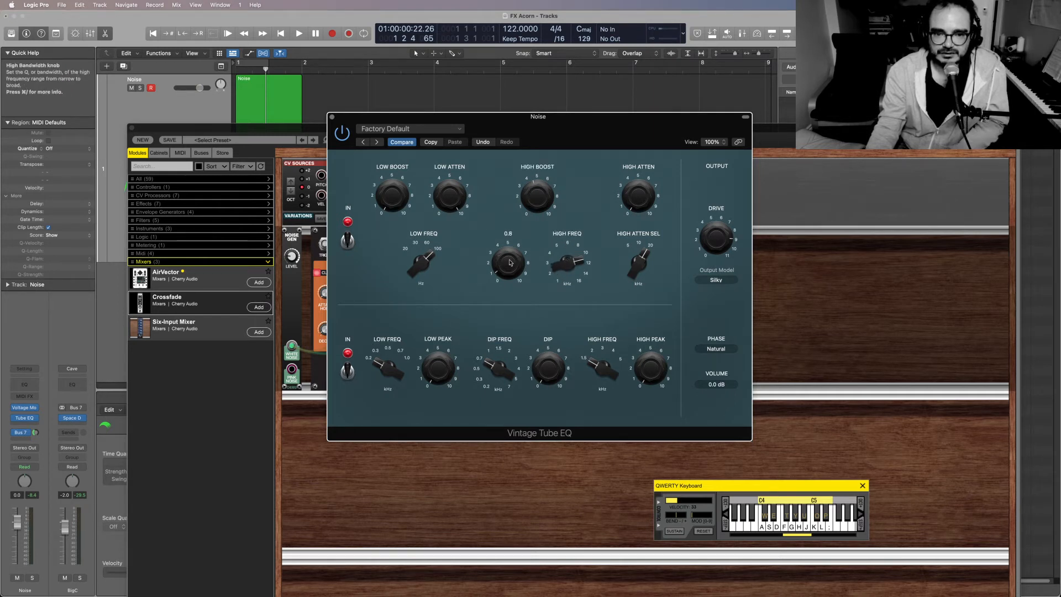
Replay the Noise track from the beginning to audition the current Vintage Tube EQ settings
{"action": "key", "text": "space"}
{"action": "key", "text": "space"}
{"action": "key", "text": "Return"}
{"action": "key", "text": "space"}
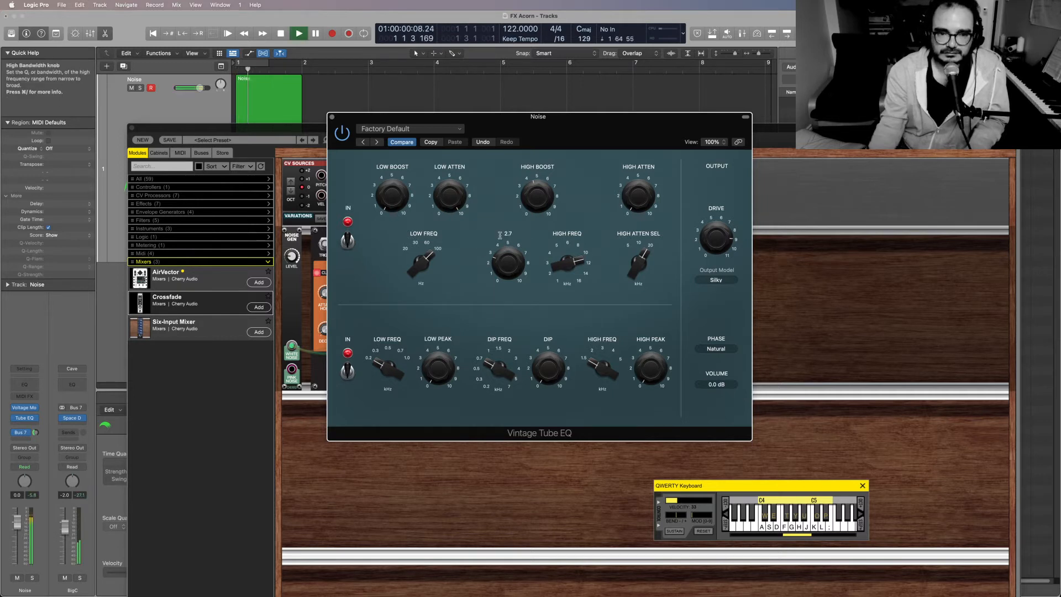
Compare the Noise track with the Vintage Tube EQ bypassed and re-enabled, restarting playback from the beginning for each pass
{"action": "key", "text": "space"}
{"action": "left_click", "coordinate": [346, 139]}
{"action": "key", "text": "Return"}
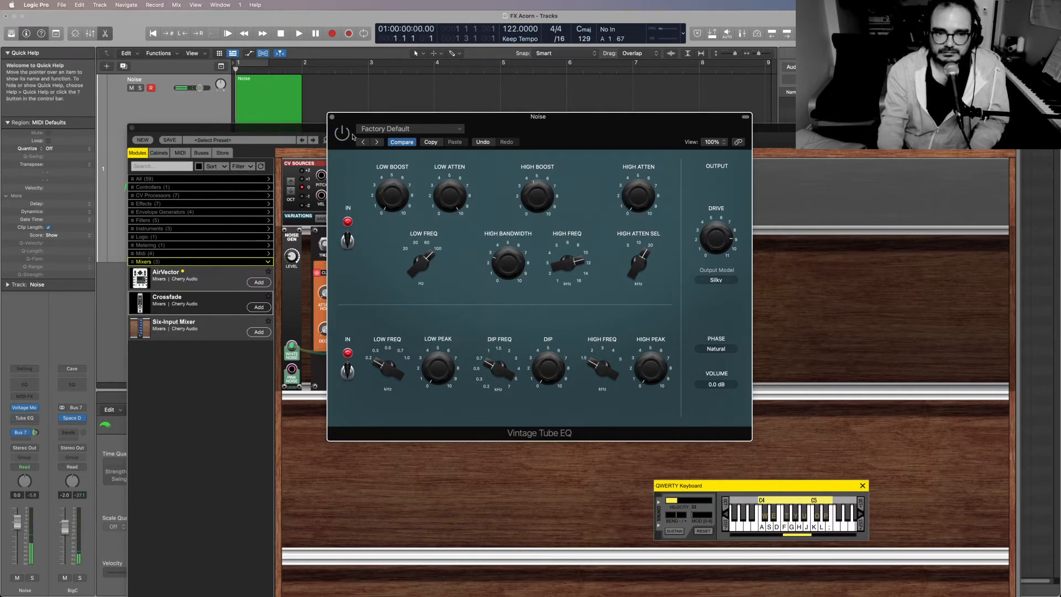
{"action": "key", "text": "space"}
{"action": "key", "text": "space"}
{"action": "left_click", "coordinate": [349, 135]}
{"action": "key", "text": "space"}
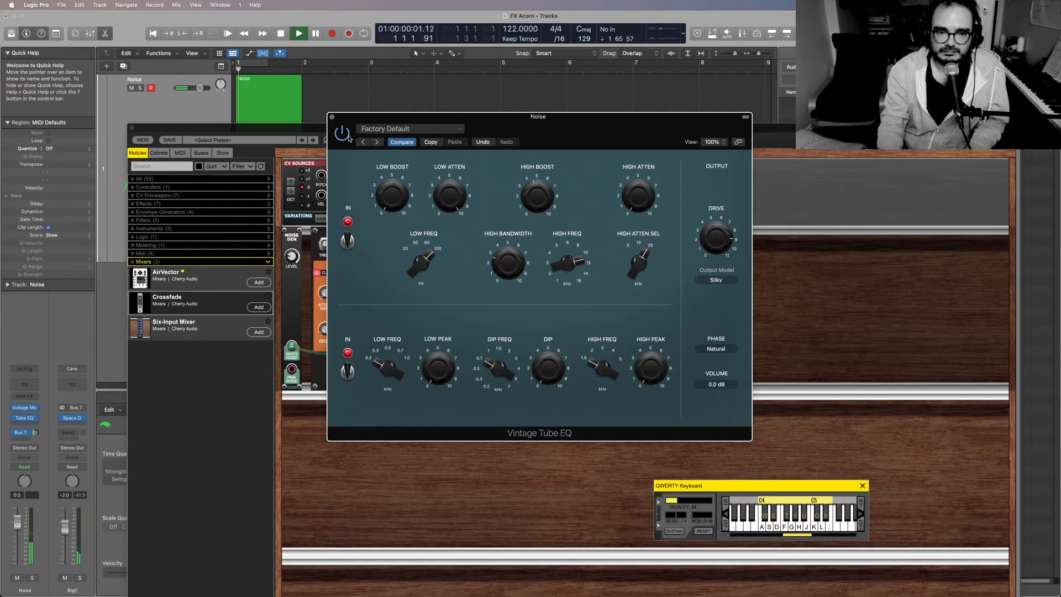
{"action": "key", "text": "space"}
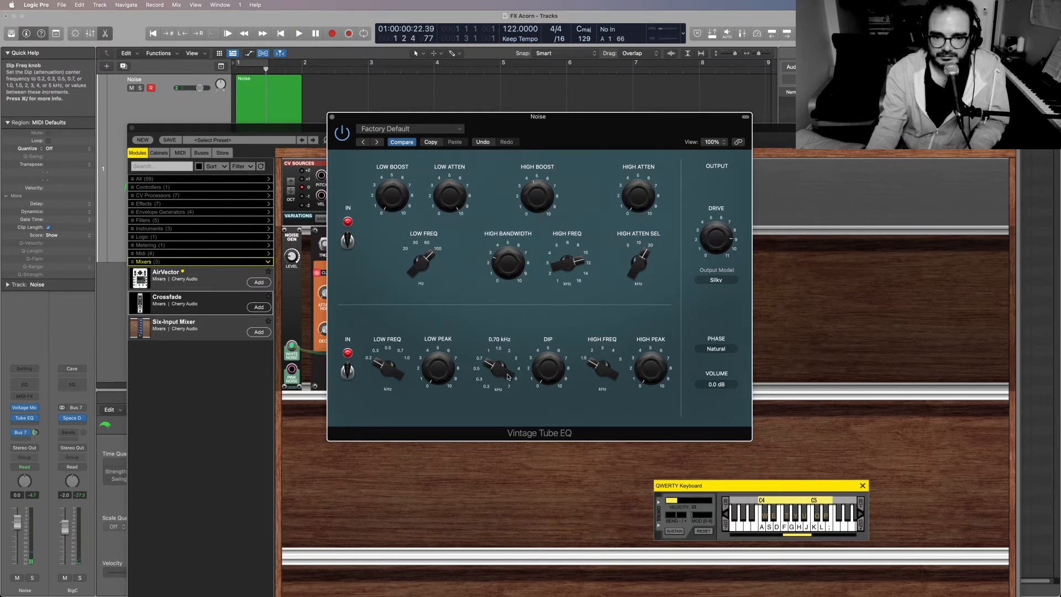
Adjust Dip Freq and raise High Freq in the Vintage Tube EQ's lower section, and audition the Noise track
{"action": "mouse_move", "coordinate": [508, 375]}
{"action": "left_mouse_down"}
{"action": "mouse_move", "coordinate": [510, 424]}
{"action": "mouse_move", "coordinate": [527, 377]}
{"action": "left_mouse_up"}
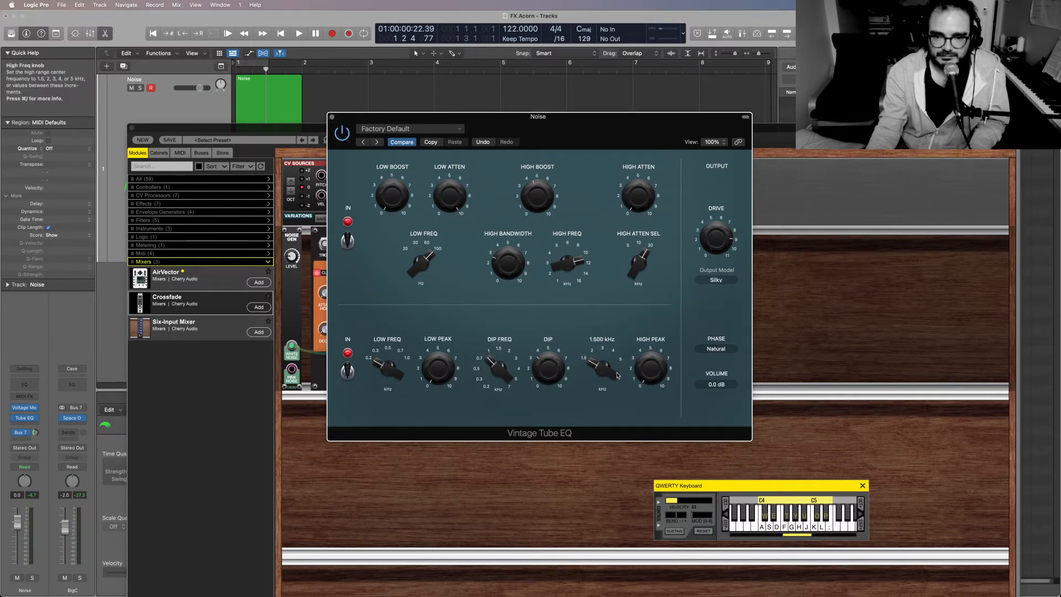
{"action": "left_click_drag", "start_coordinate": [602, 381], "coordinate": [603, 356]}
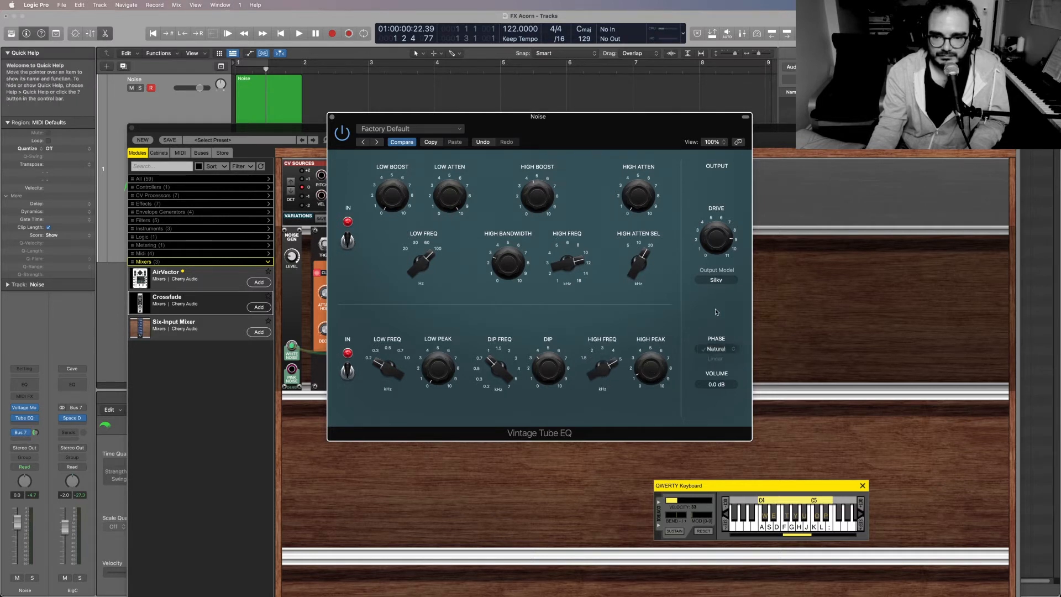
{"action": "key", "text": "space"}
{"action": "key", "text": "space"}
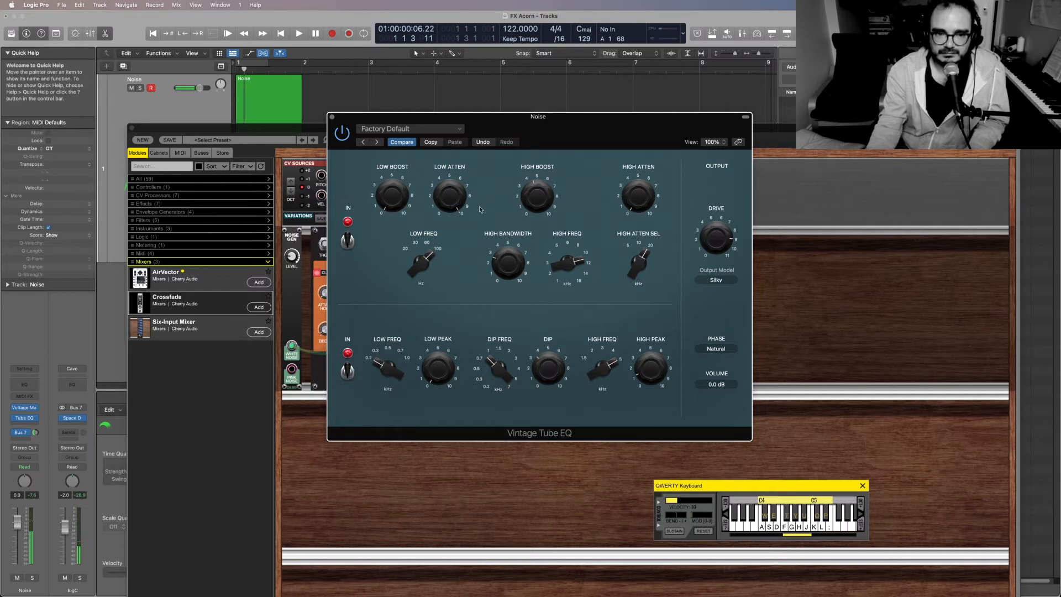
Insert the stereo version of Cymatics Diablo Lite after the Vintage Tube EQ on the Noise channel
{"action": "left_click", "coordinate": [32, 425]}
{"action": "mouse_move", "coordinate": [45, 588]}
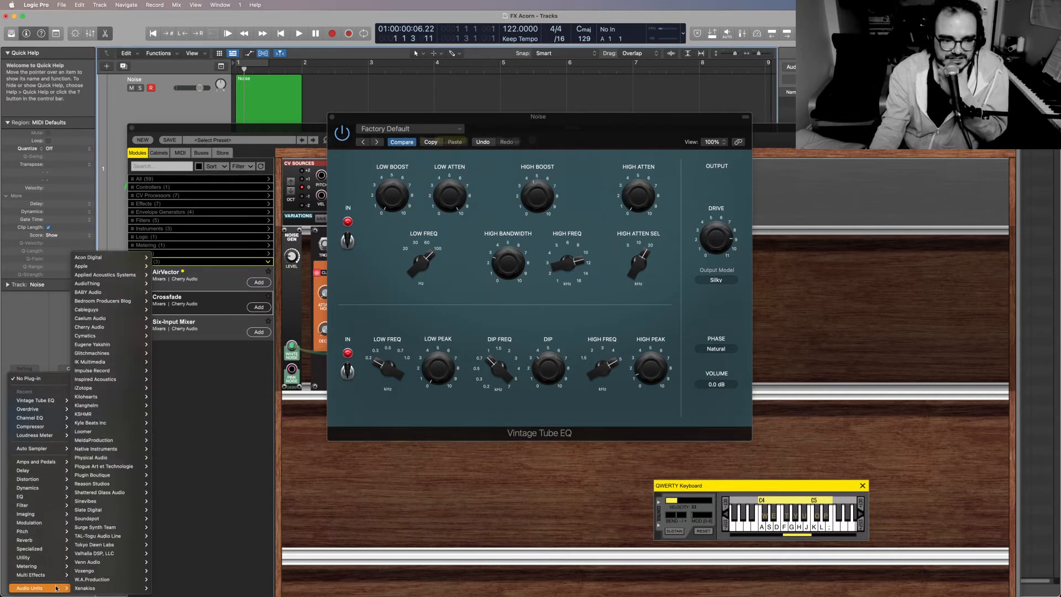
{"action": "mouse_move", "coordinate": [96, 583]}
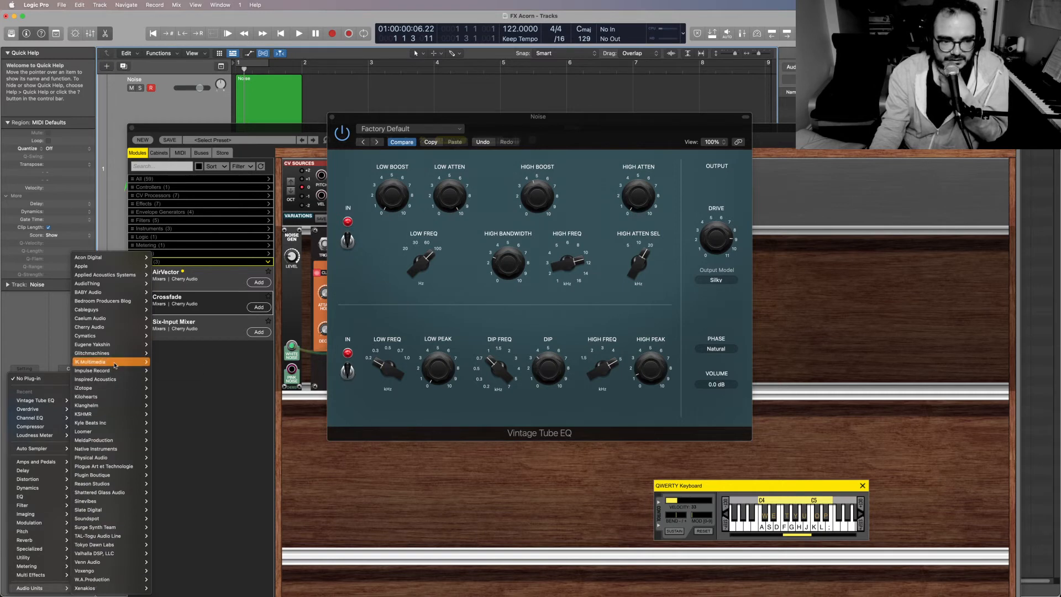
{"action": "mouse_move", "coordinate": [127, 336]}
{"action": "mouse_move", "coordinate": [179, 335]}
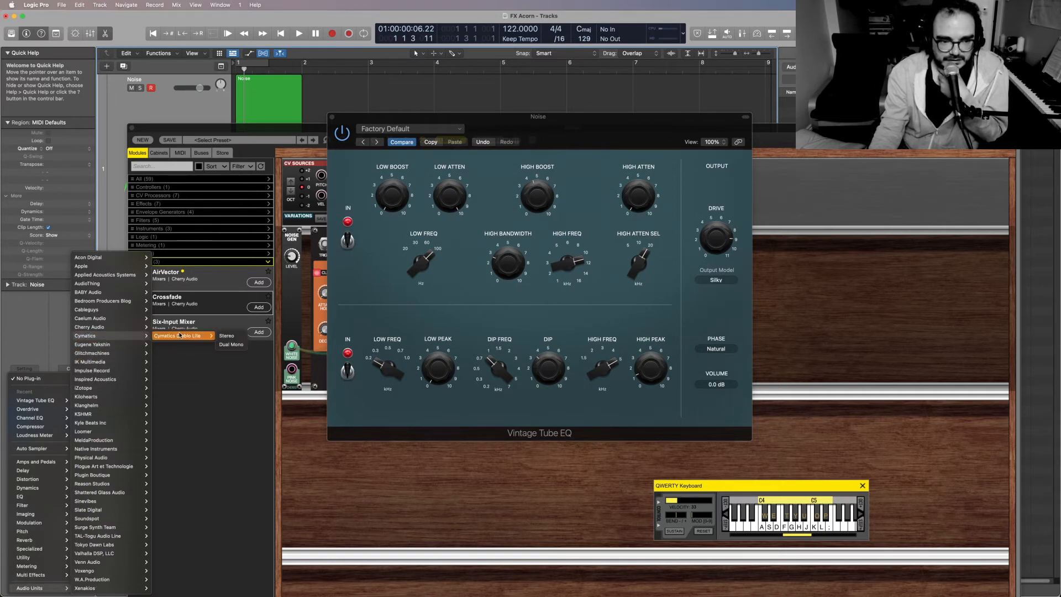
{"action": "left_click", "coordinate": [221, 336]}
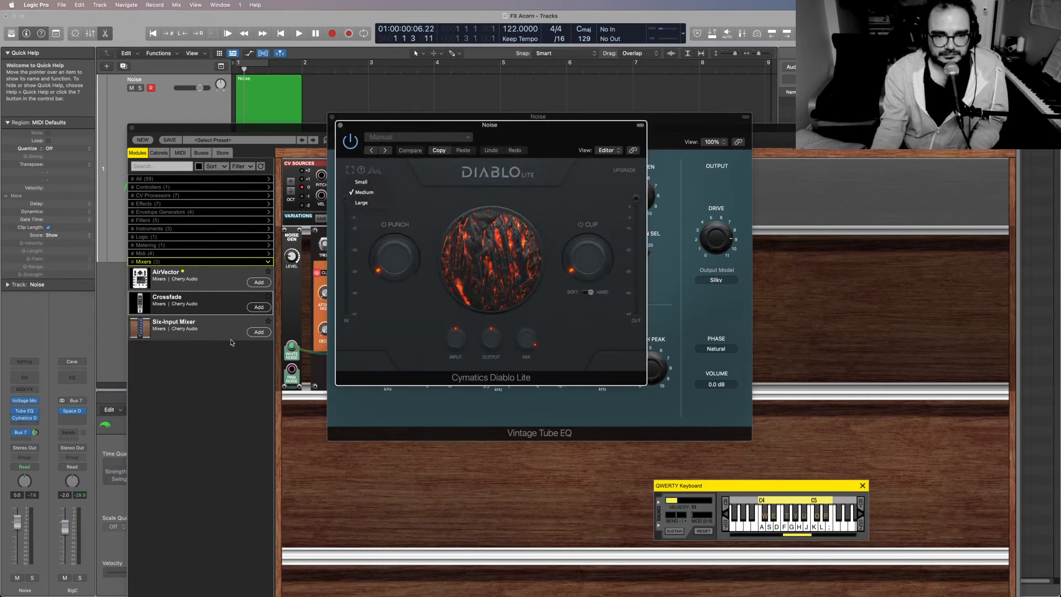
Raise Diablo Lite's Clip amount just past halfway, switch the clipping to soft, and audition the Noise track
{"action": "left_click", "coordinate": [485, 113]}
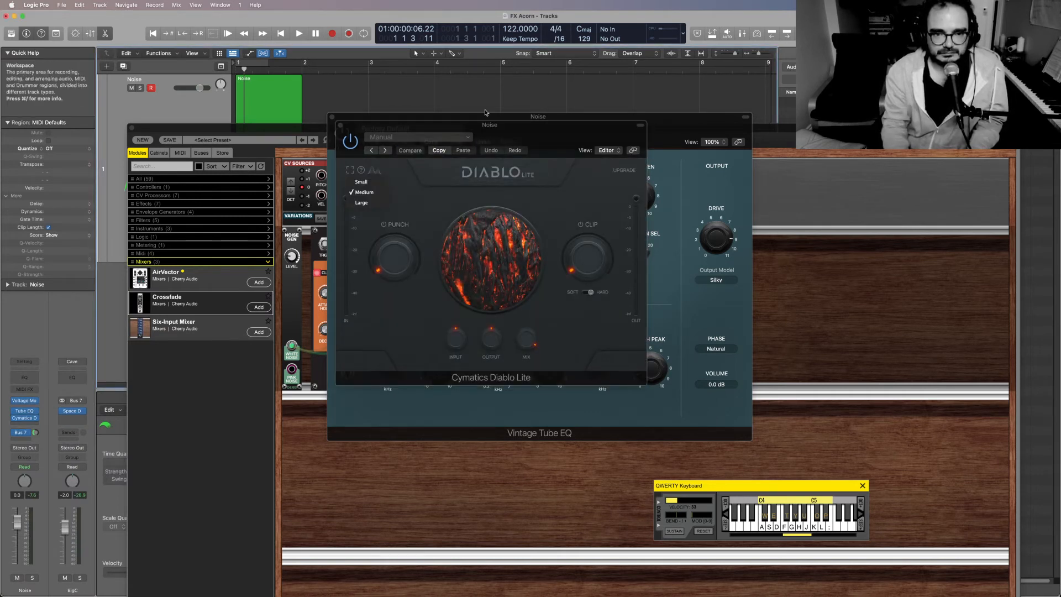
{"action": "key", "text": "space"}
{"action": "key", "text": "space"}
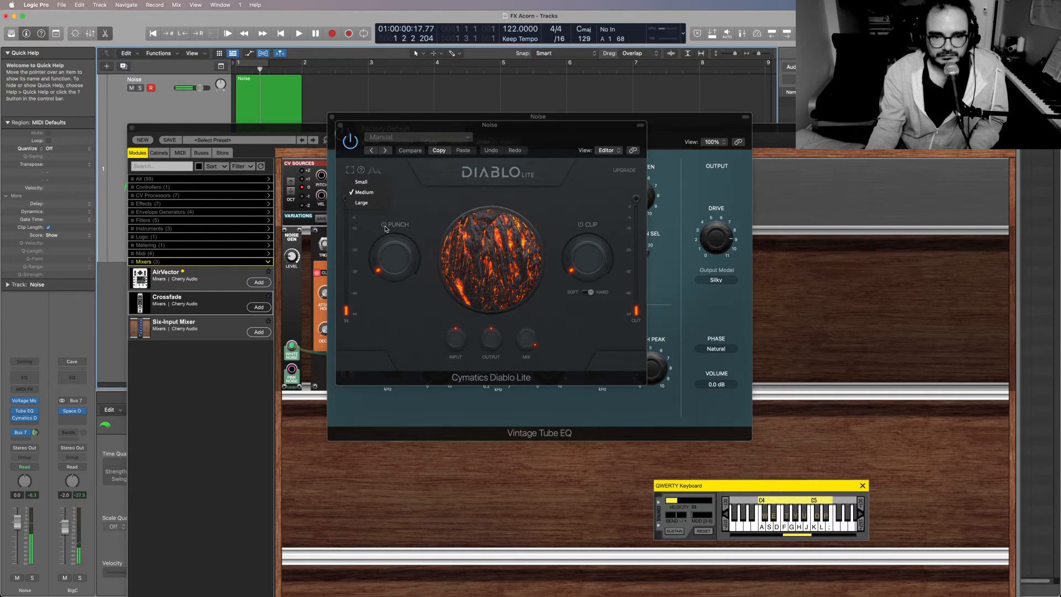
{"action": "left_click", "coordinate": [505, 223]}
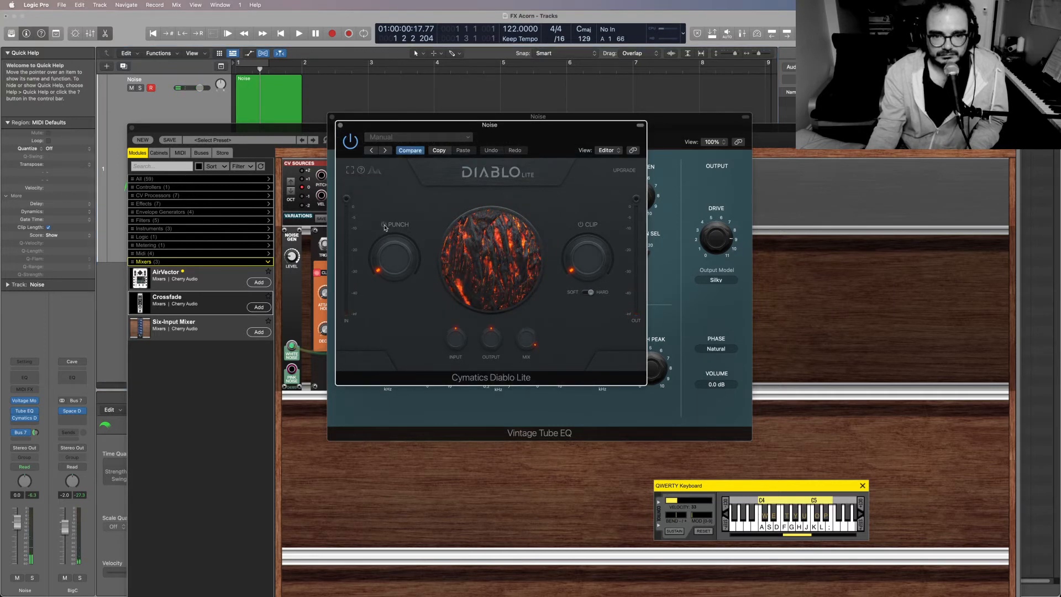
{"action": "left_click_drag", "start_coordinate": [578, 259], "coordinate": [591, 292]}
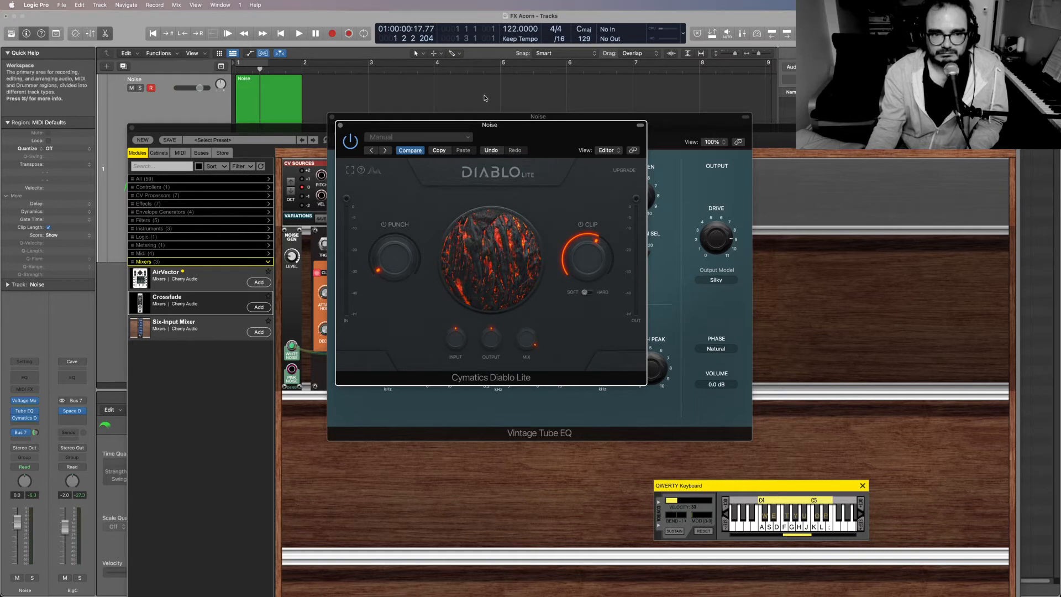
{"action": "key", "text": "space"}
{"action": "key", "text": "space"}
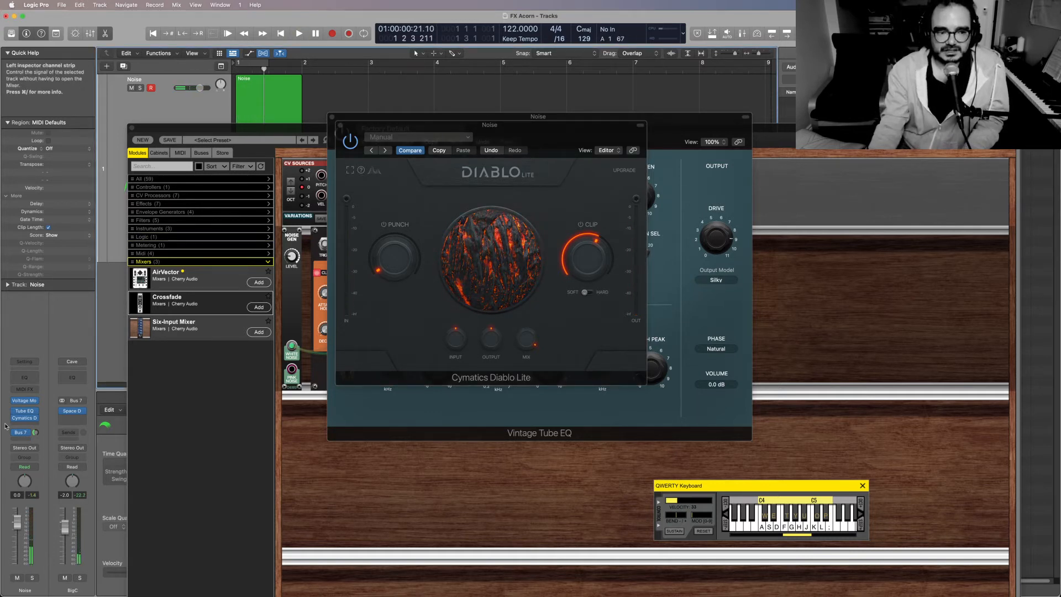
Move Diablo Lite ahead of the Vintage Tube EQ in the Noise chain and set the EQ's High Atten to about 5.1
{"action": "left_click_drag", "start_coordinate": [27, 419], "coordinate": [26, 415]}
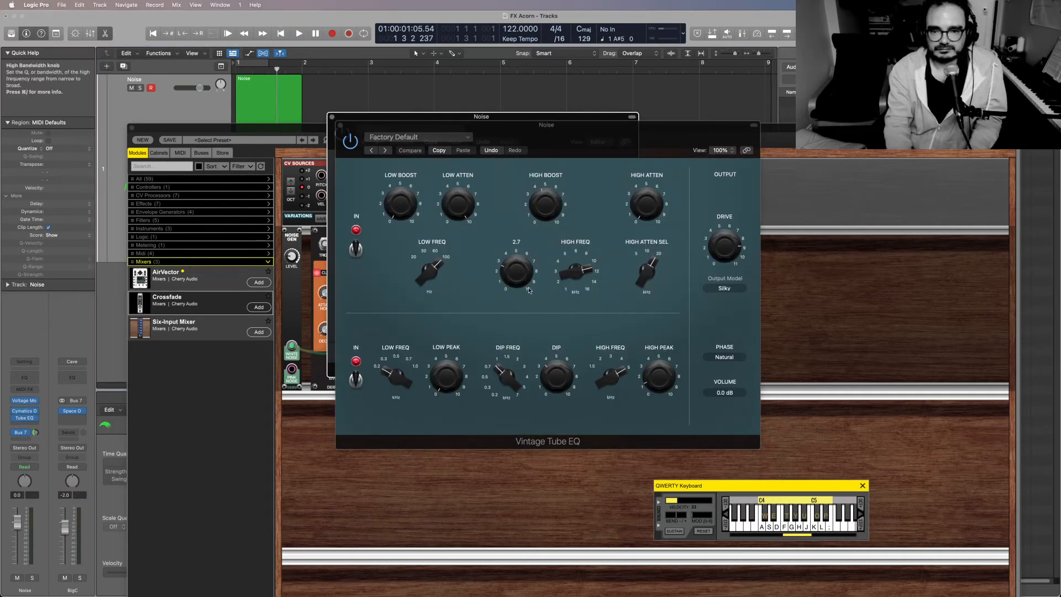
{"action": "left_click_drag", "start_coordinate": [653, 205], "coordinate": [654, 195]}
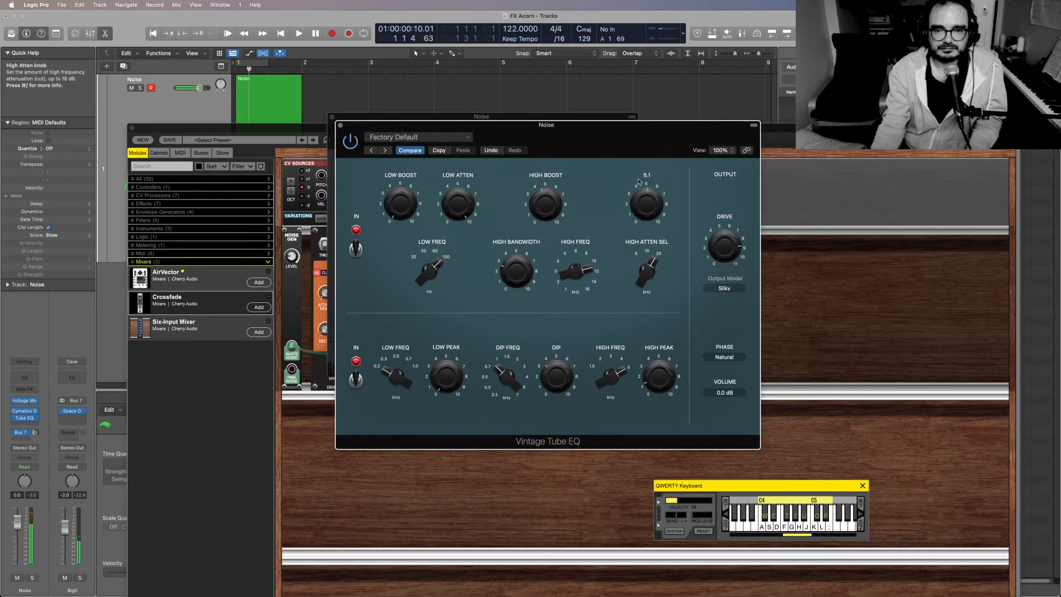
{"action": "left_click_drag", "start_coordinate": [639, 181], "coordinate": [644, 231]}
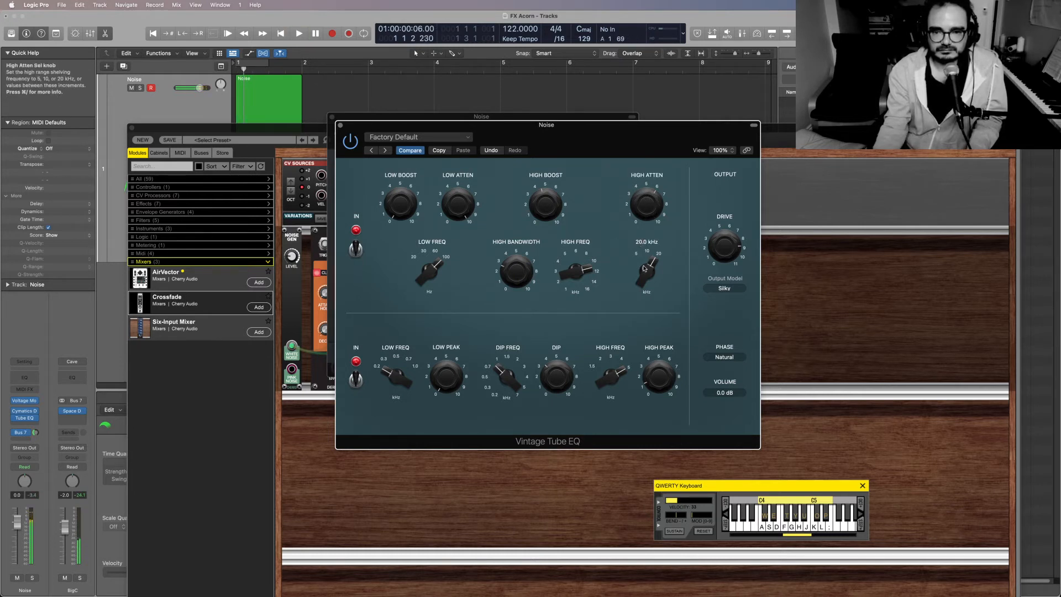
{"action": "left_click_drag", "start_coordinate": [646, 273], "coordinate": [645, 279]}
Audition the Noise track, toggling Diablo Lite's bypass to compare the sound with and without it
{"action": "key", "text": "space"}
{"action": "key", "text": "space"}
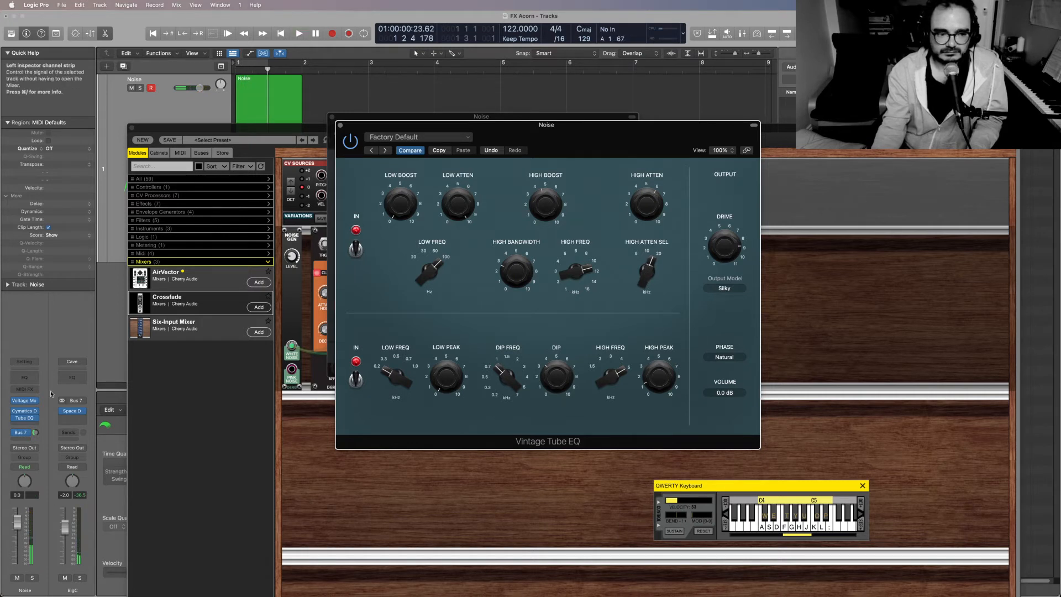
{"action": "left_click", "coordinate": [16, 412]}
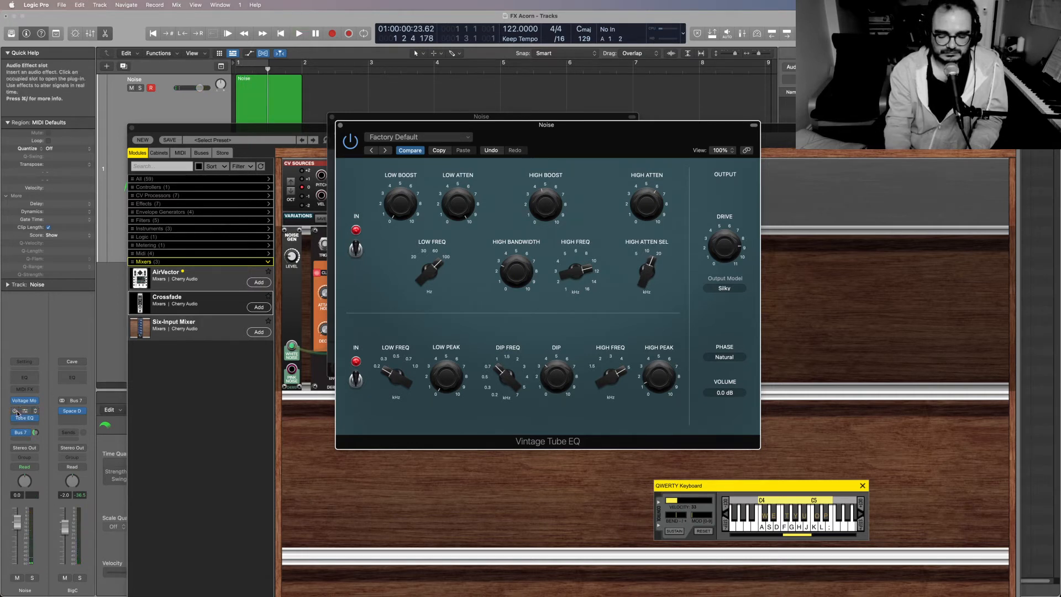
{"action": "key", "text": "space"}
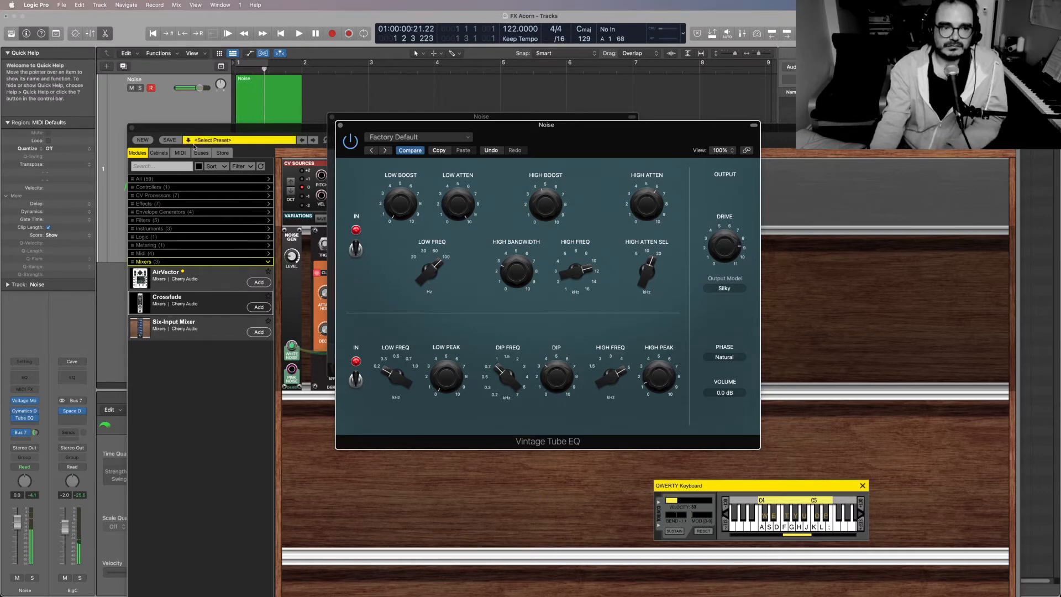
Move the modular synth window clear of the track header and add a second send on the Noise channel to Bus 4
{"action": "left_click_drag", "start_coordinate": [193, 128], "coordinate": [418, 189]}
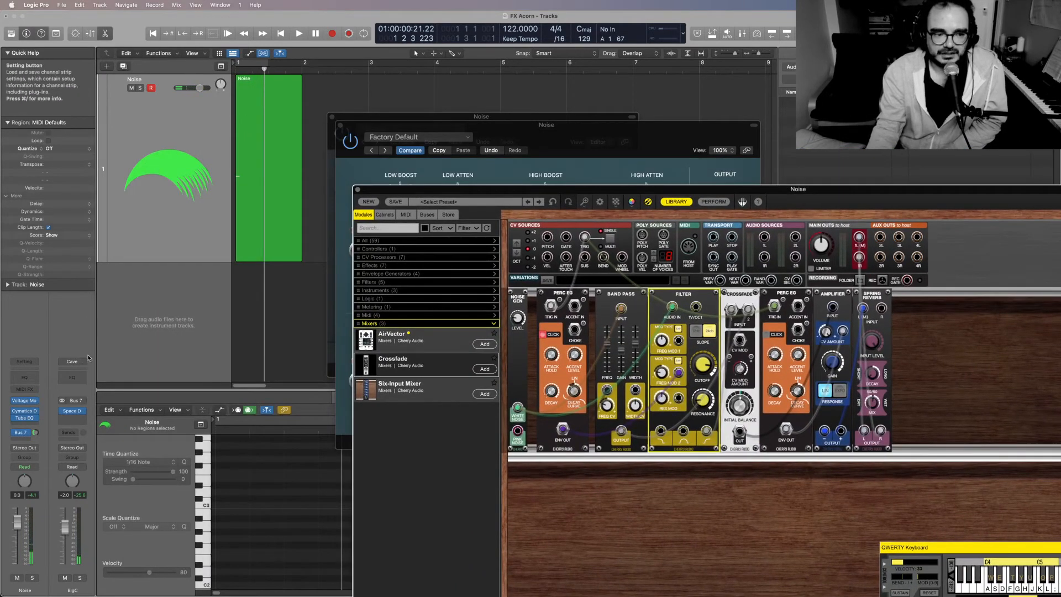
{"action": "left_click", "coordinate": [28, 432]}
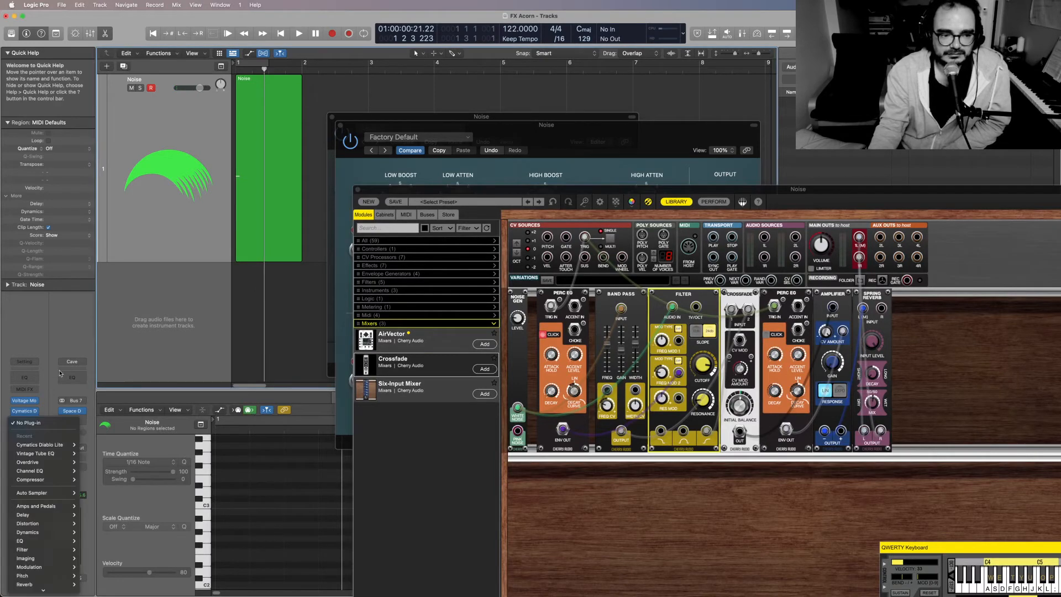
{"action": "left_click", "coordinate": [28, 432]}
{"action": "left_click", "coordinate": [28, 439]}
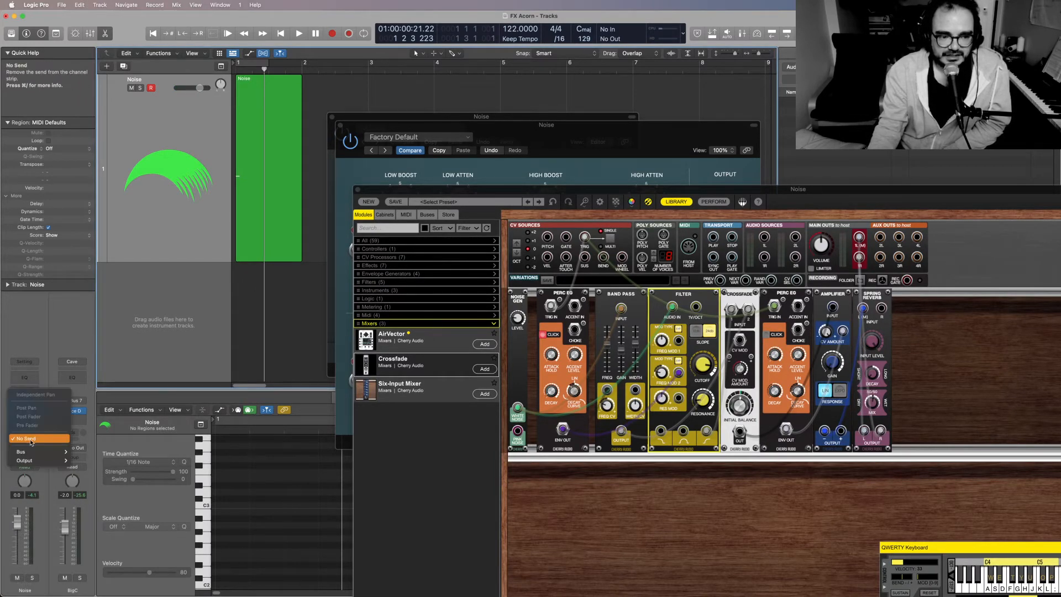
{"action": "mouse_move", "coordinate": [48, 453]}
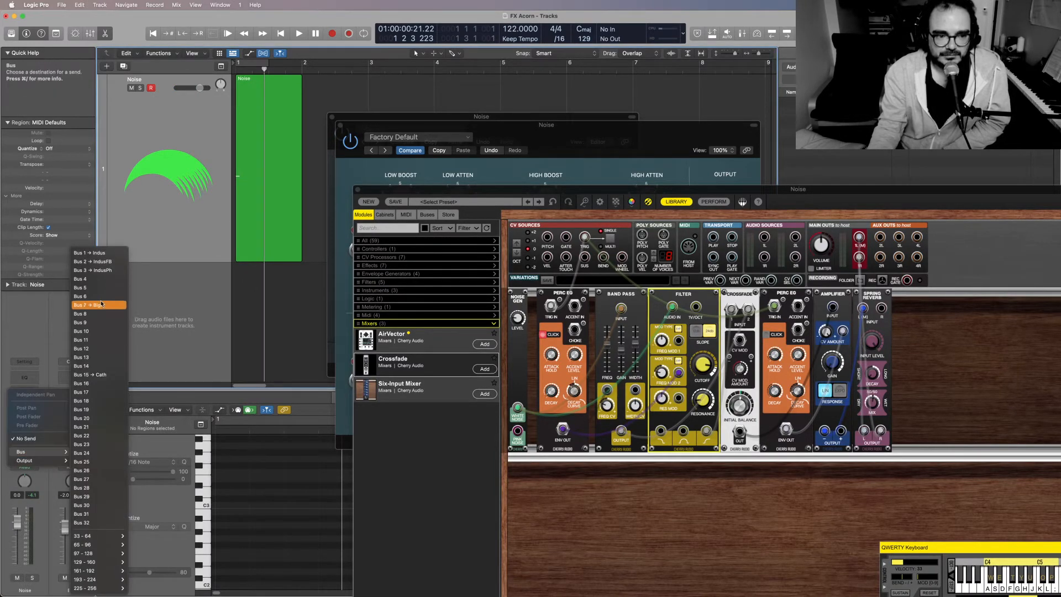
{"action": "left_click", "coordinate": [83, 278]}
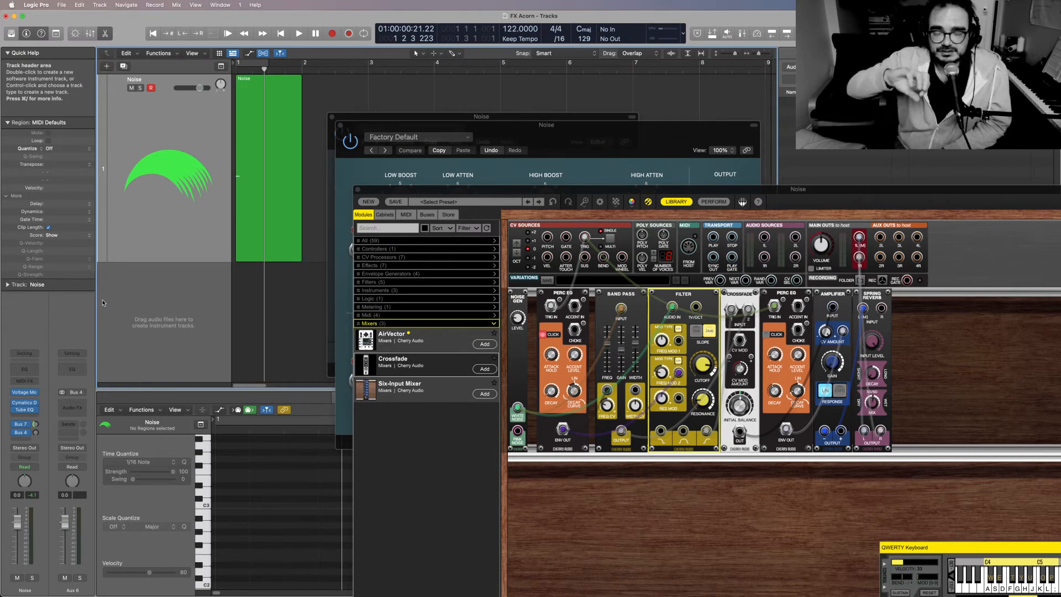
Load the user channel strip setting Sparkle Dly on the Bus 4 aux channel
{"action": "left_click", "coordinate": [80, 405]}
{"action": "left_click", "coordinate": [73, 355]}
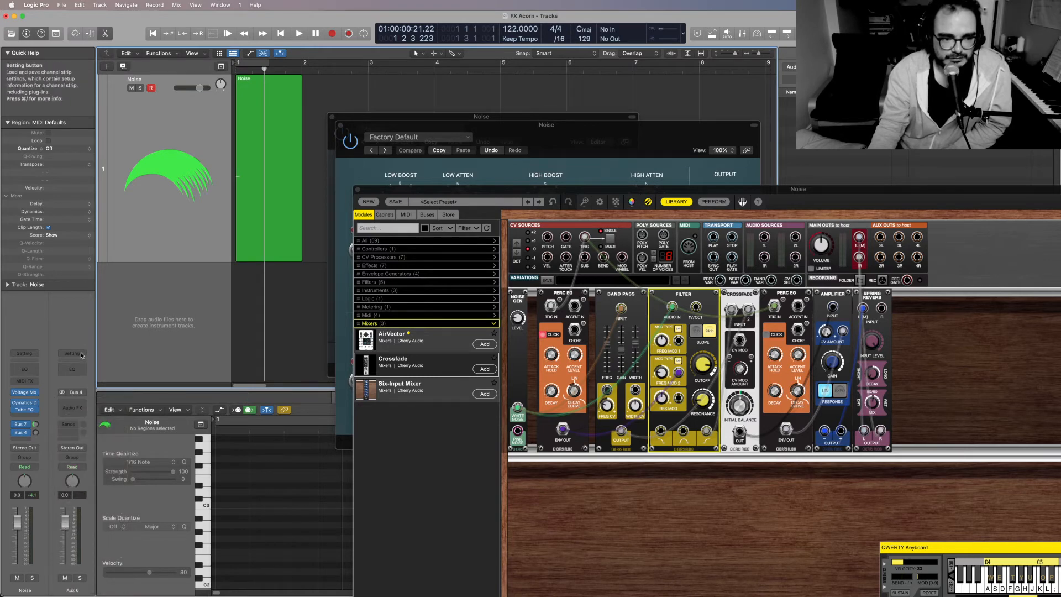
{"action": "left_click", "coordinate": [74, 354]}
{"action": "mouse_move", "coordinate": [119, 511]}
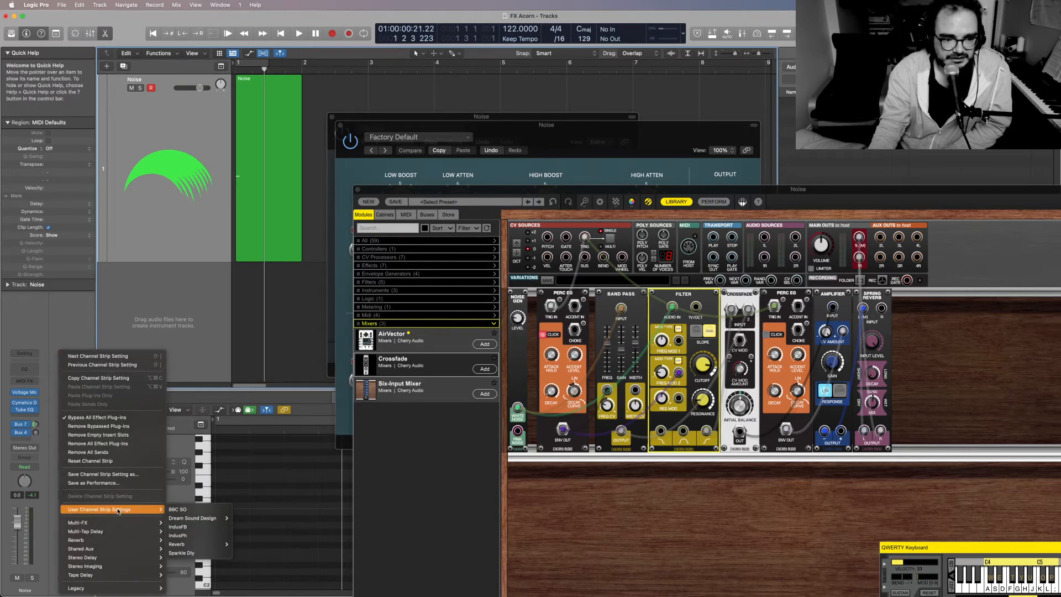
{"action": "left_click", "coordinate": [182, 553]}
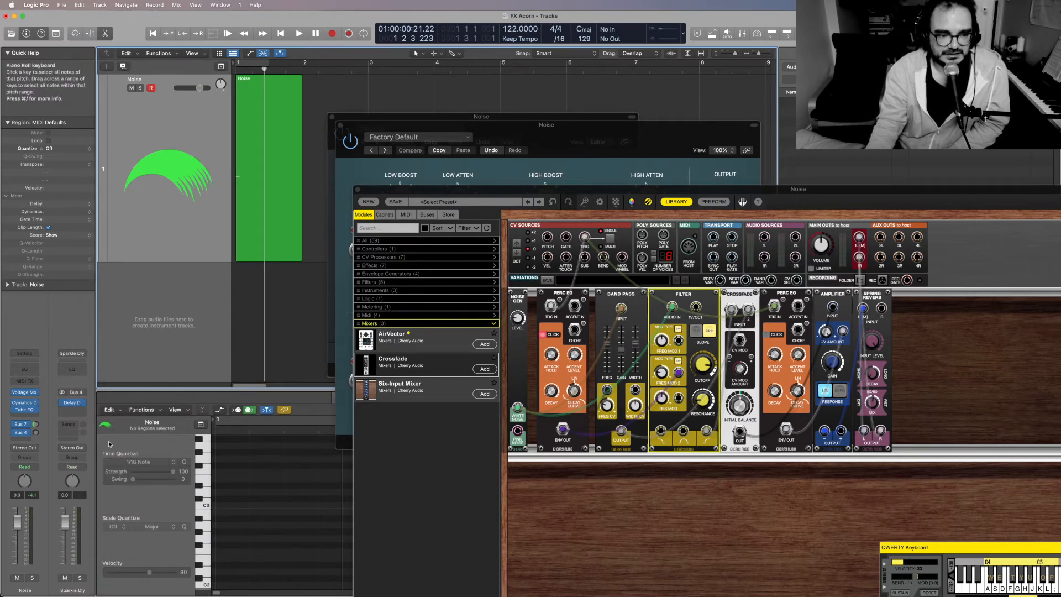
Adjust the Noise channel's Bus 4 send level to feed the sparkle delay and audition the track
{"action": "left_click_drag", "start_coordinate": [35, 432], "coordinate": [35, 427]}
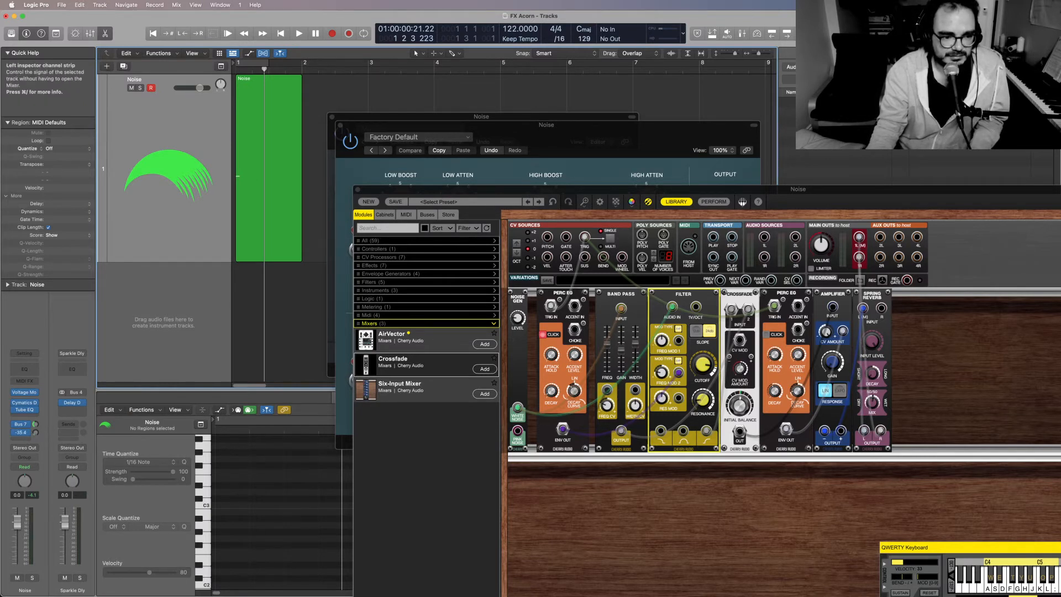
{"action": "key", "text": "space"}
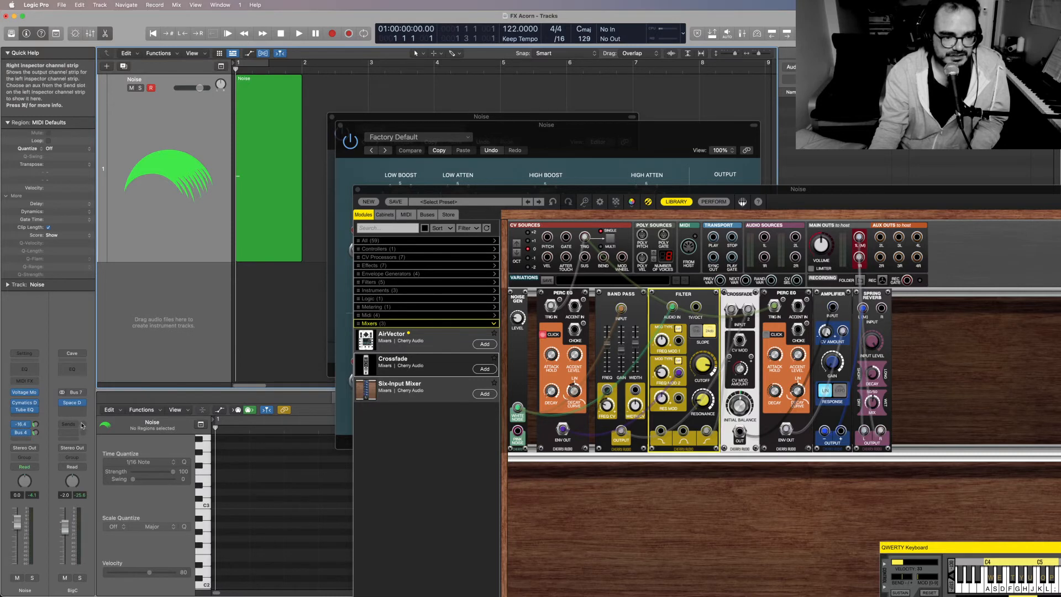
Add a send from the BigC aux channel to Bus 15 (Cath) and play the Noise track
{"action": "left_click", "coordinate": [75, 427]}
{"action": "mouse_move", "coordinate": [81, 438]}
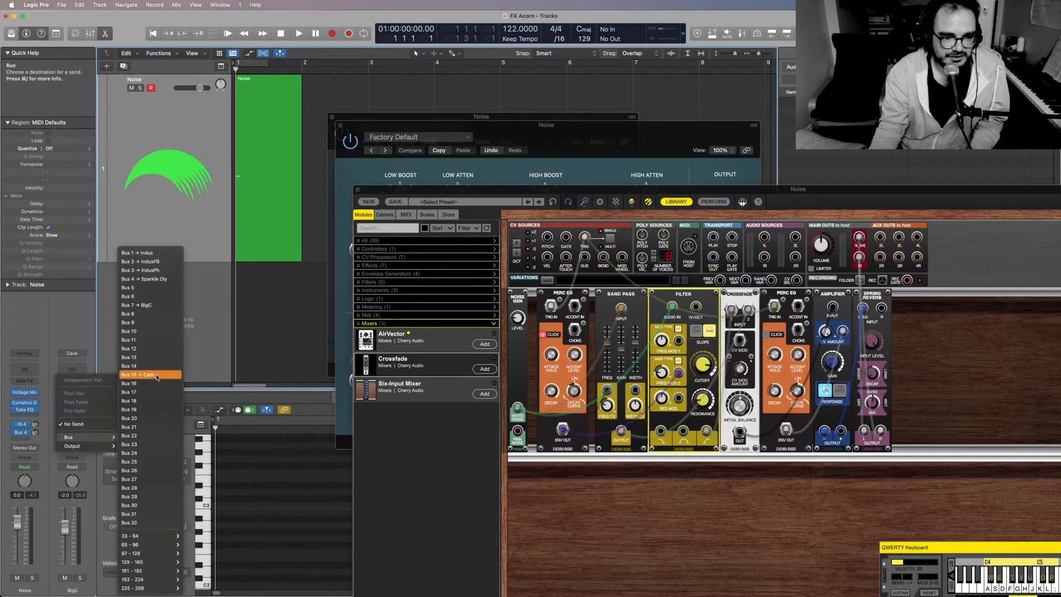
{"action": "left_click", "coordinate": [137, 305]}
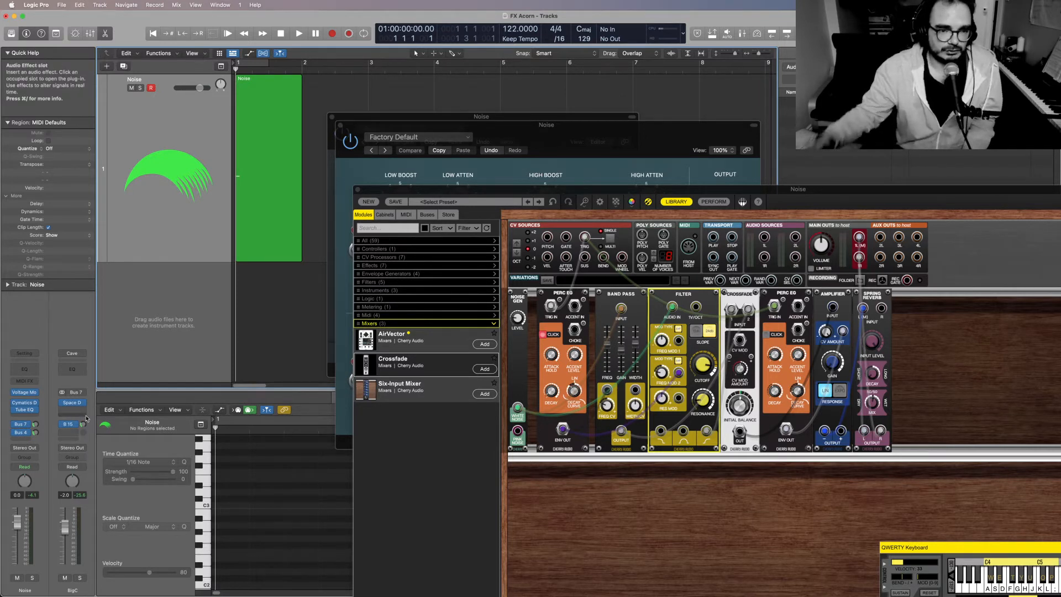
{"action": "key", "text": "space"}
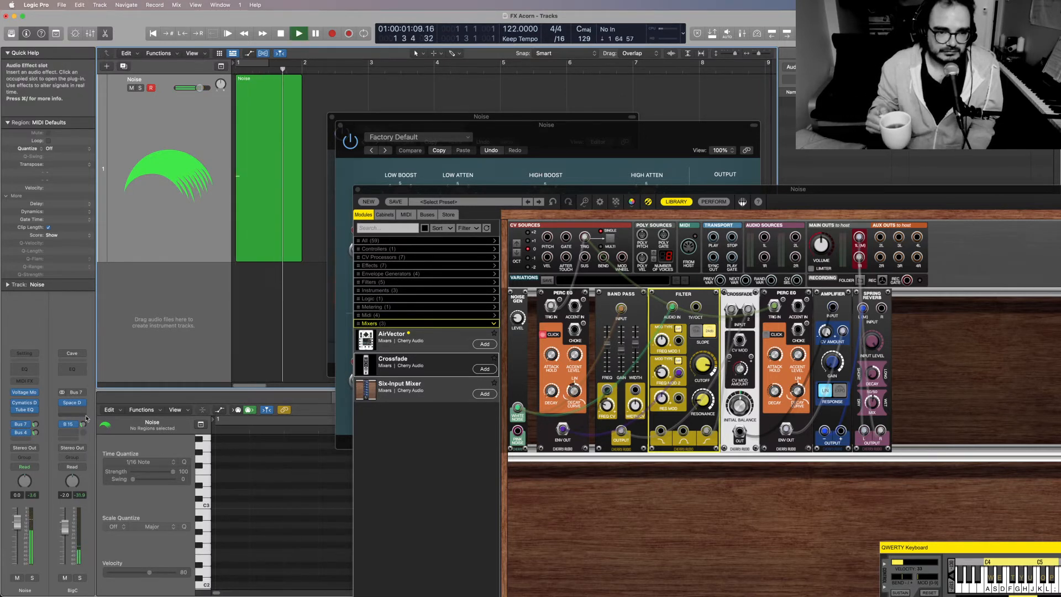
Play and stop the Noise track repeatedly to audition the sound with its Bus 7 reverb and Bus 4 delay sends
{"action": "key", "text": "space"}
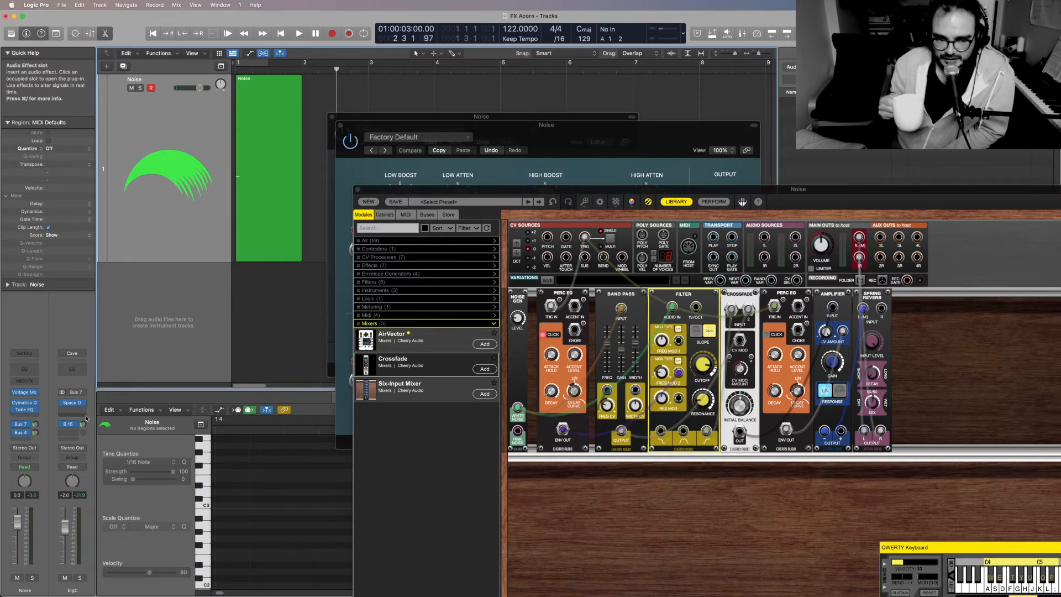
{"action": "key", "text": "space"}
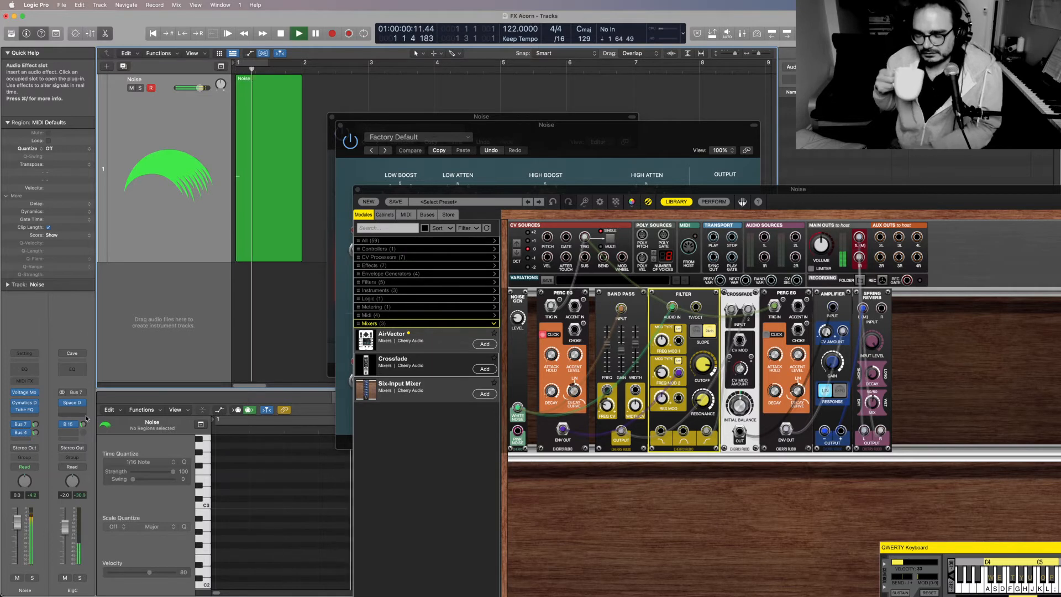
{"action": "key", "text": "space"}
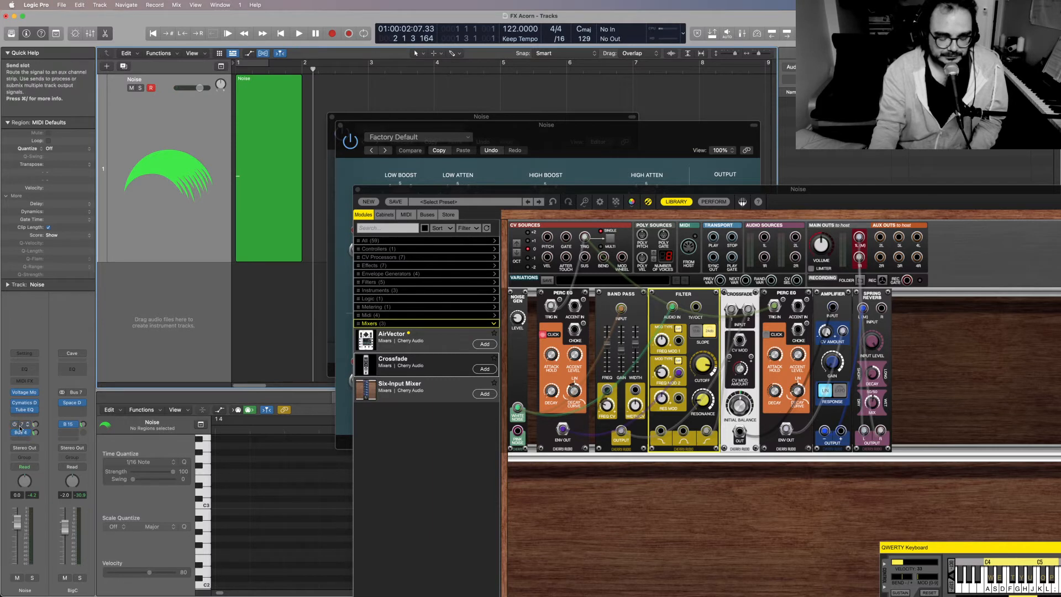
{"action": "key", "text": "space"}
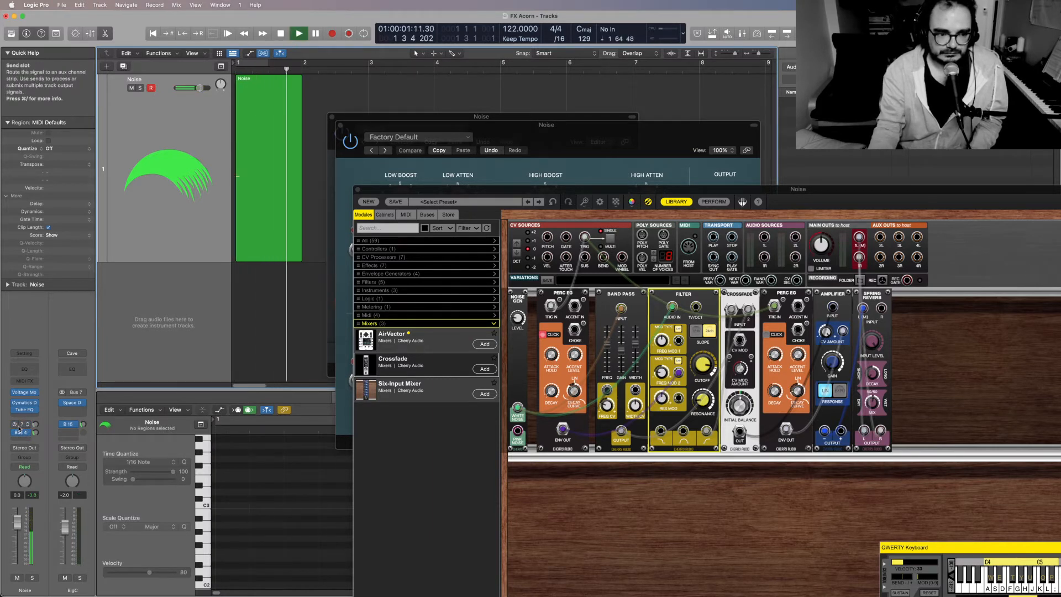
{"action": "key", "text": "space"}
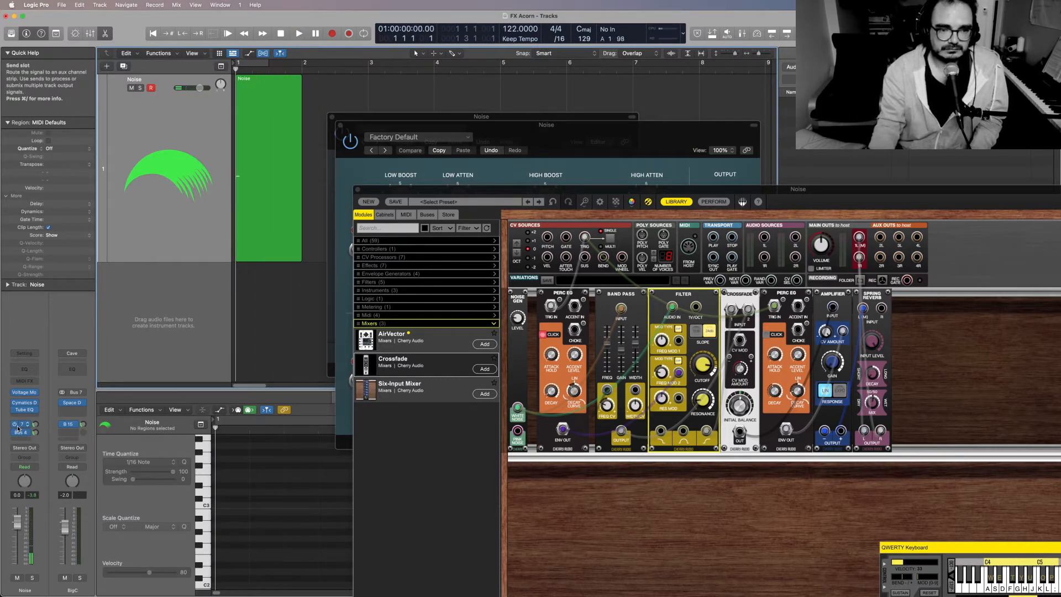
{"action": "key", "text": "space"}
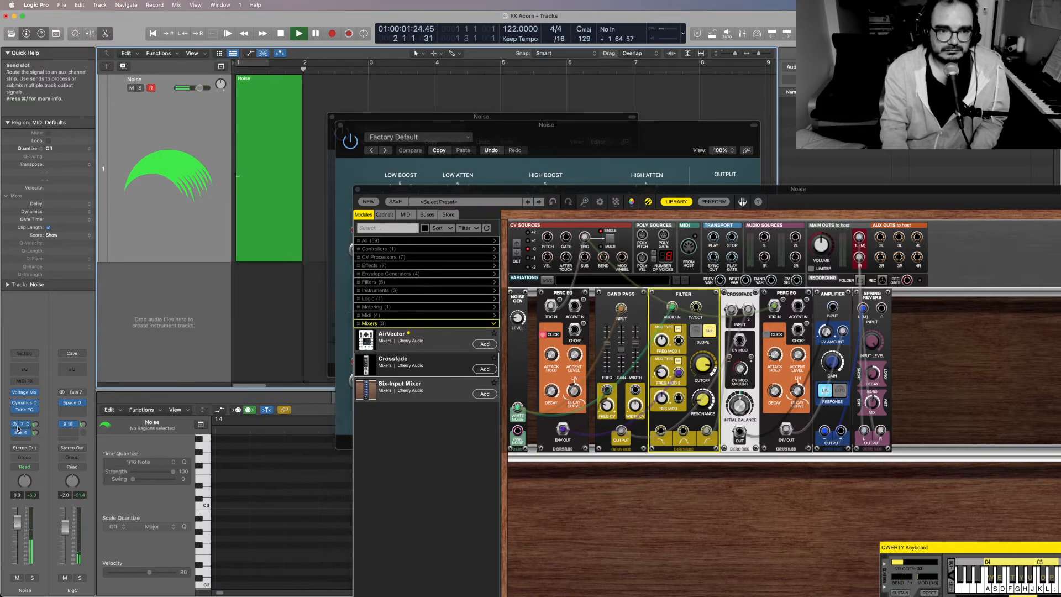
{"action": "key", "text": "space"}
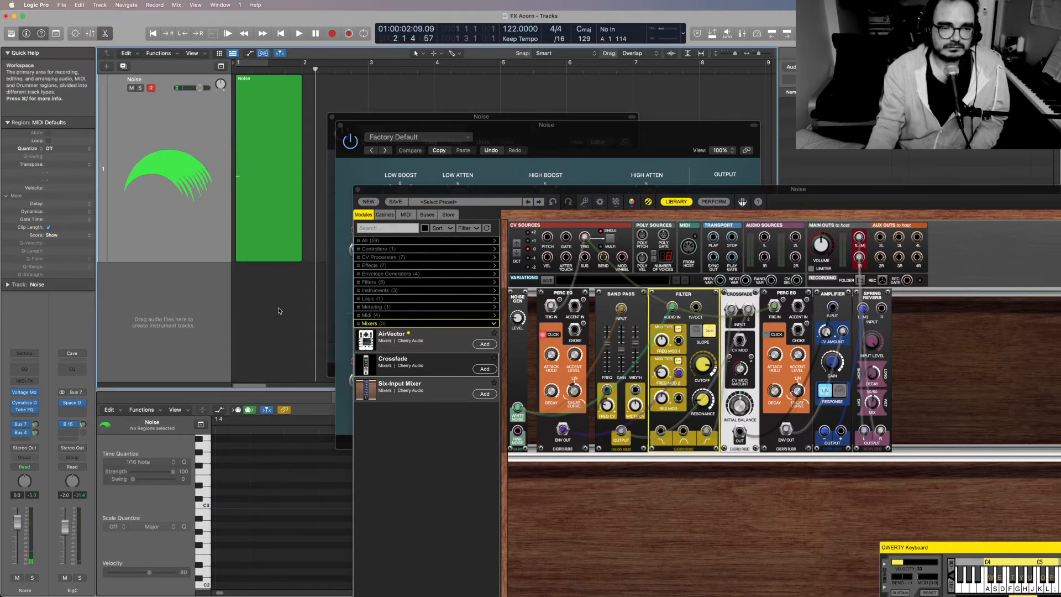
Clear the Diablo Lite and Vintage Tube EQ windows away from the arrangement and bounce the Noise region in place to a new track, muting the source
{"action": "left_click", "coordinate": [280, 221]}
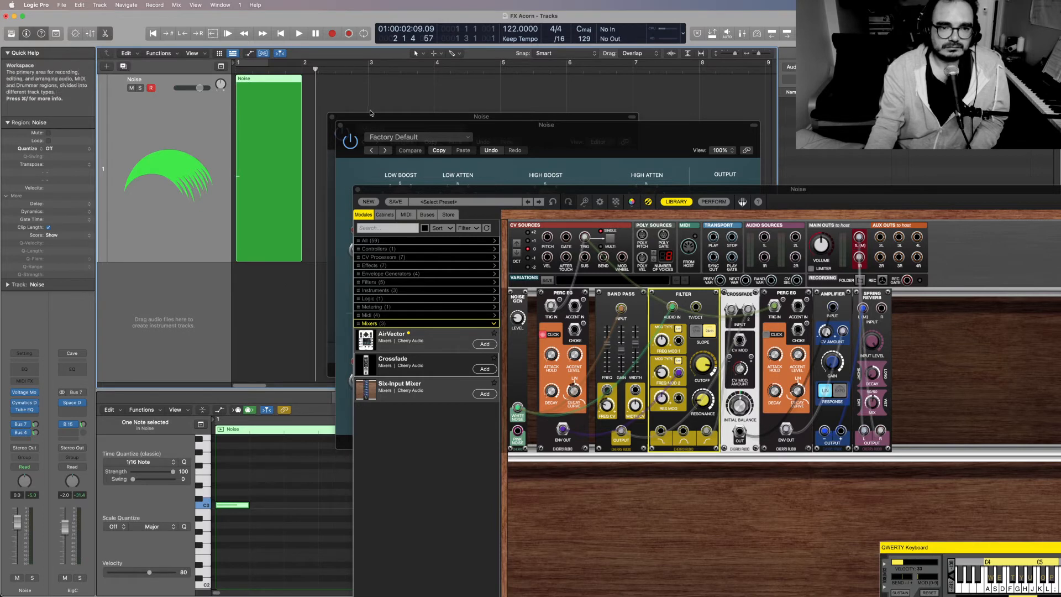
{"action": "left_click_drag", "start_coordinate": [352, 119], "coordinate": [508, 134]}
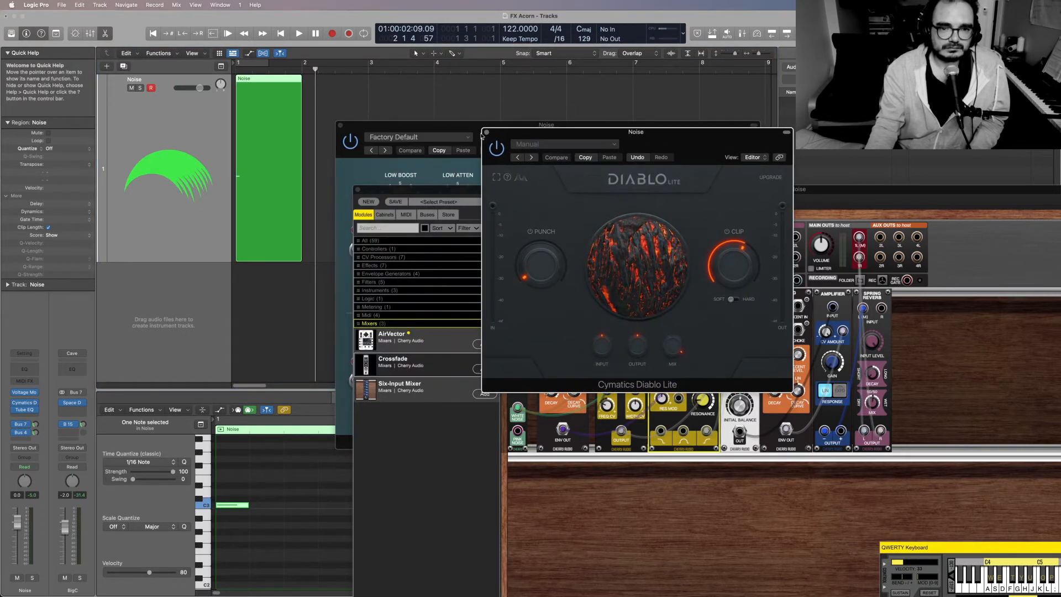
{"action": "left_click", "coordinate": [486, 132]}
{"action": "left_click_drag", "start_coordinate": [367, 130], "coordinate": [472, 130]}
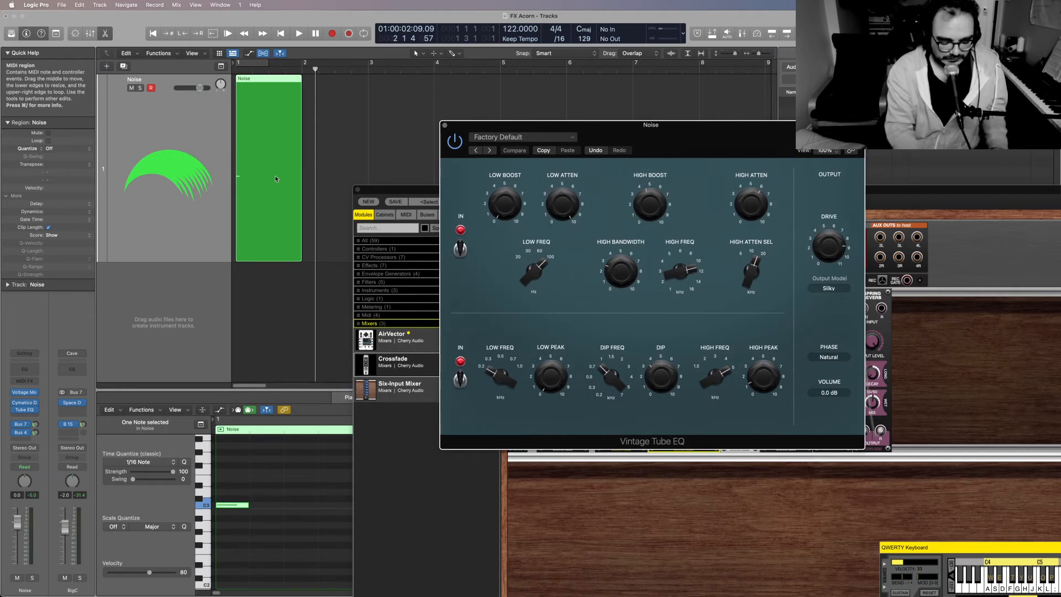
{"action": "key", "text": "ctrl+b"}
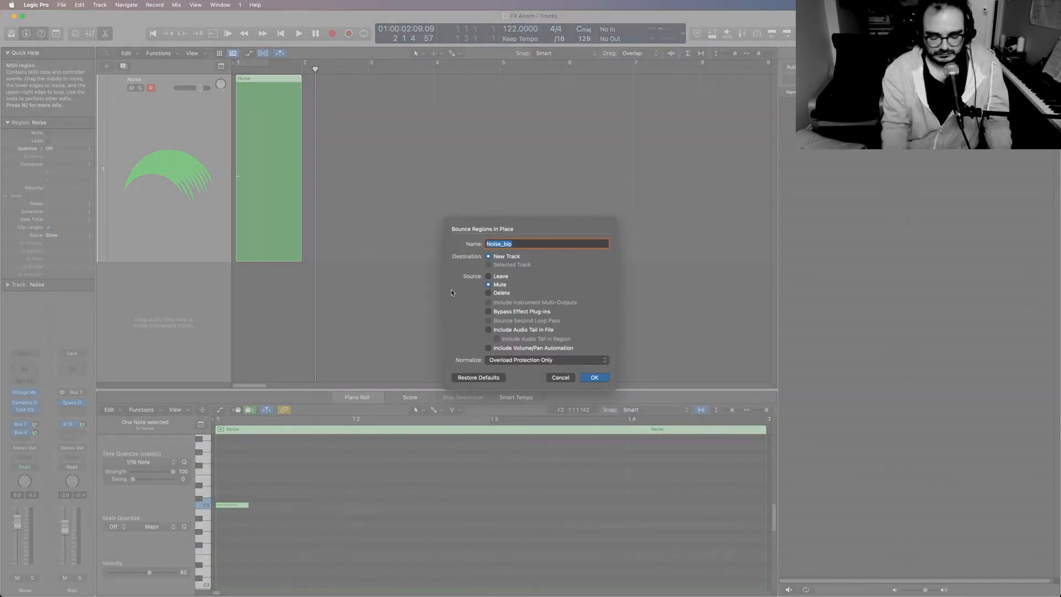
{"action": "left_click", "coordinate": [593, 378]}
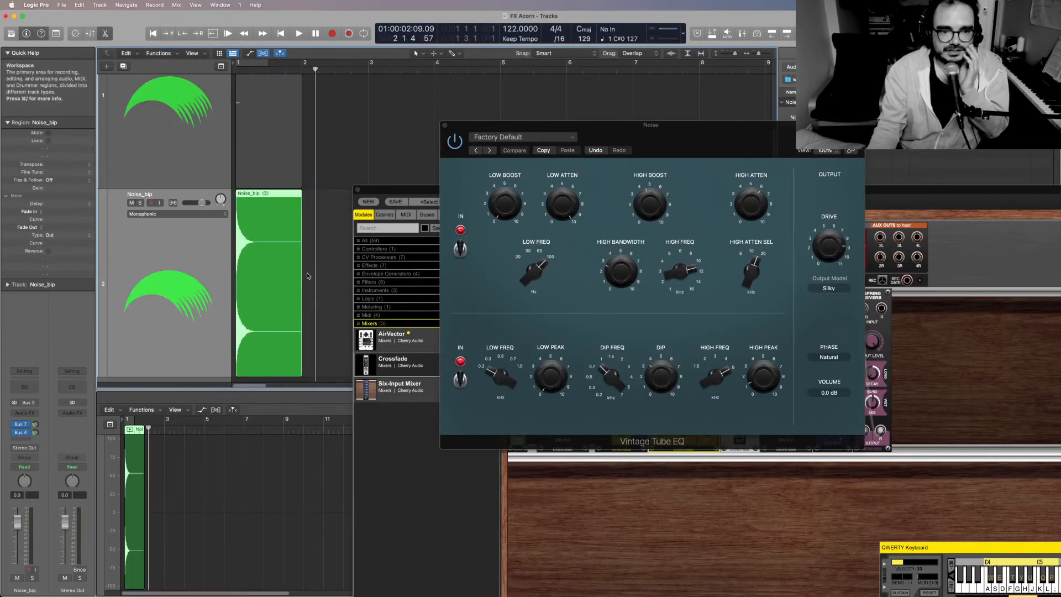
Reverse the bounced Noise_bip region and play it from the start of the project
{"action": "left_click", "coordinate": [48, 251]}
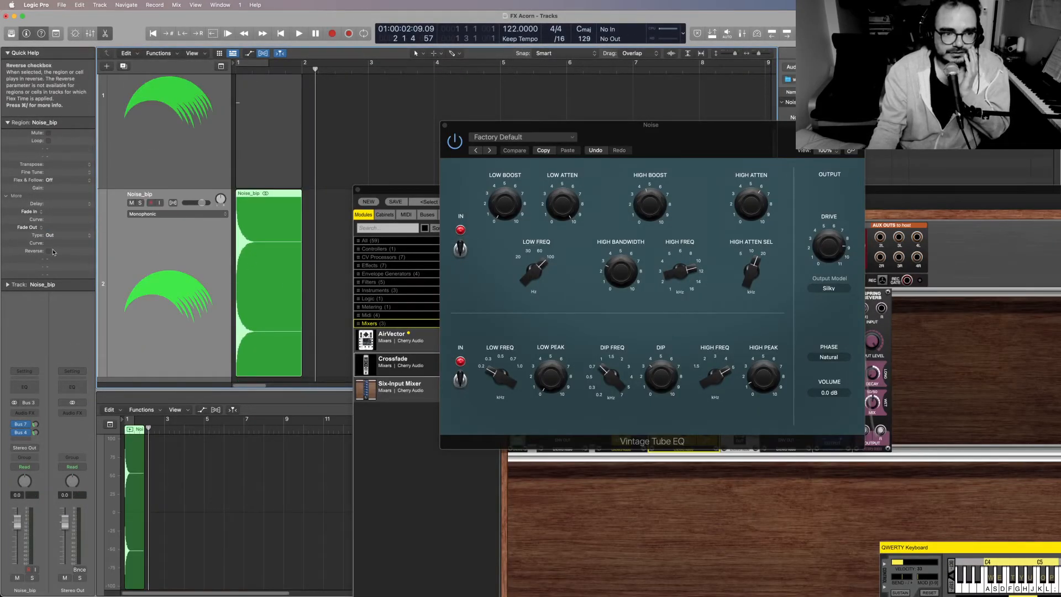
{"action": "scroll", "coordinate": [176, 179], "scroll_direction": "up", "scroll_amount": 2}
{"action": "scroll", "coordinate": [176, 180], "scroll_direction": "up", "scroll_amount": 2}
{"action": "key", "text": "Return"}
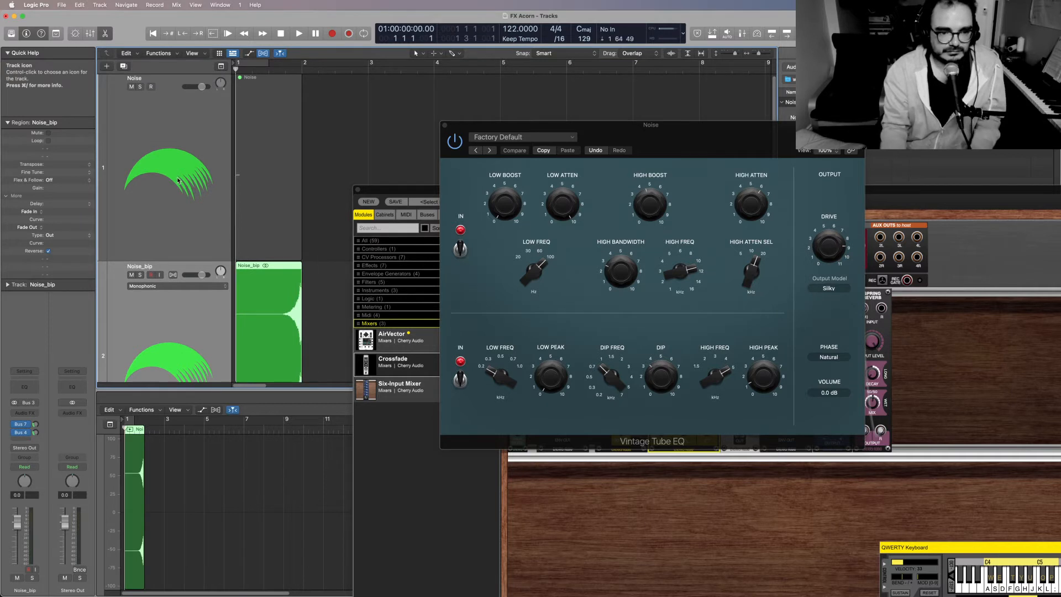
{"action": "key", "text": "space"}
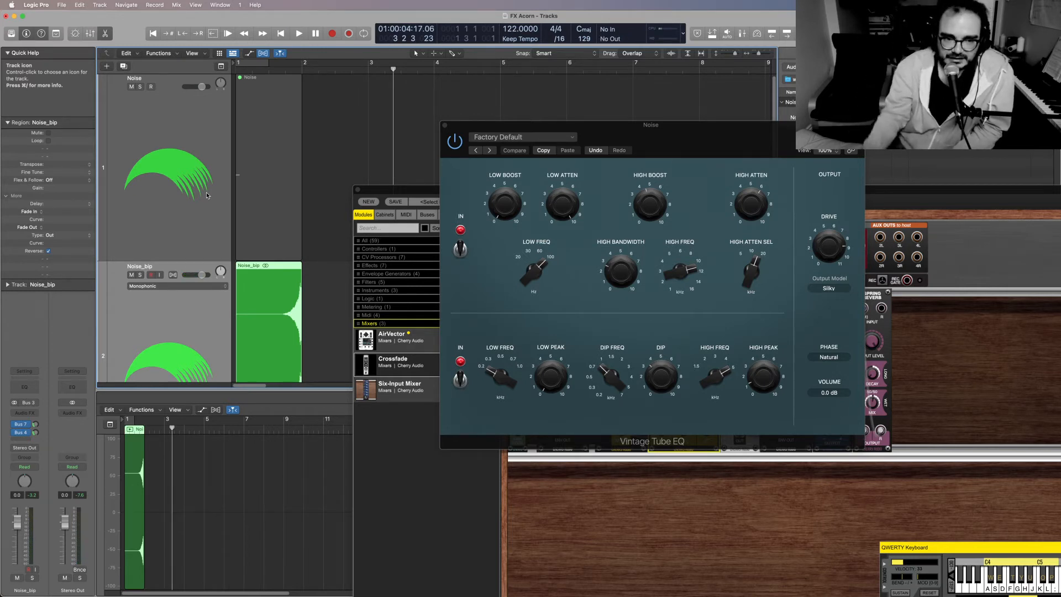
Try placing the Noise_bip region at bar 2 and return it to bar 1
{"action": "left_click_drag", "start_coordinate": [270, 265], "coordinate": [335, 265]}
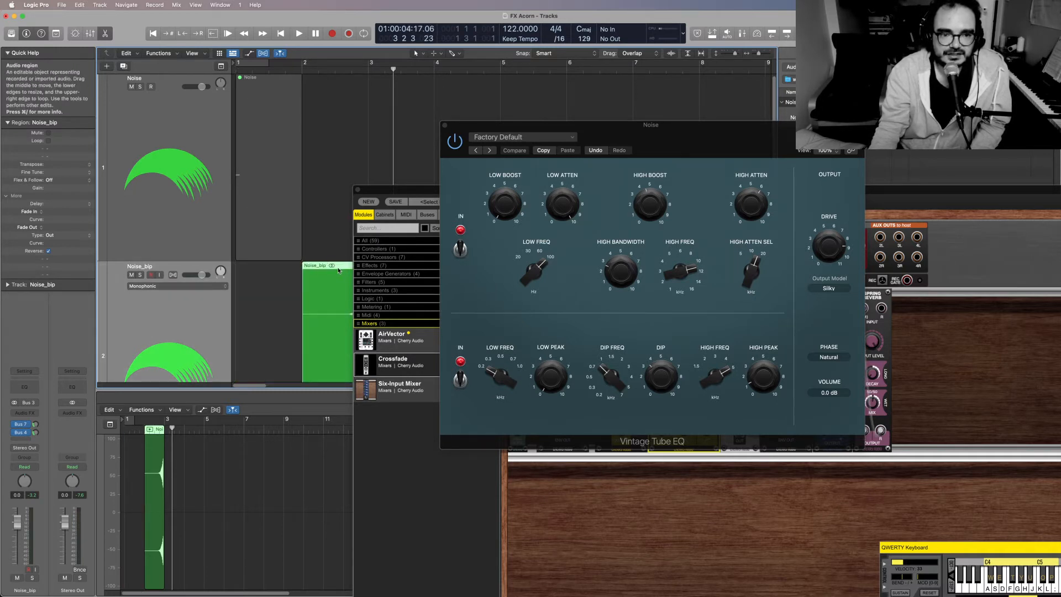
{"action": "left_click_drag", "start_coordinate": [331, 265], "coordinate": [264, 274]}
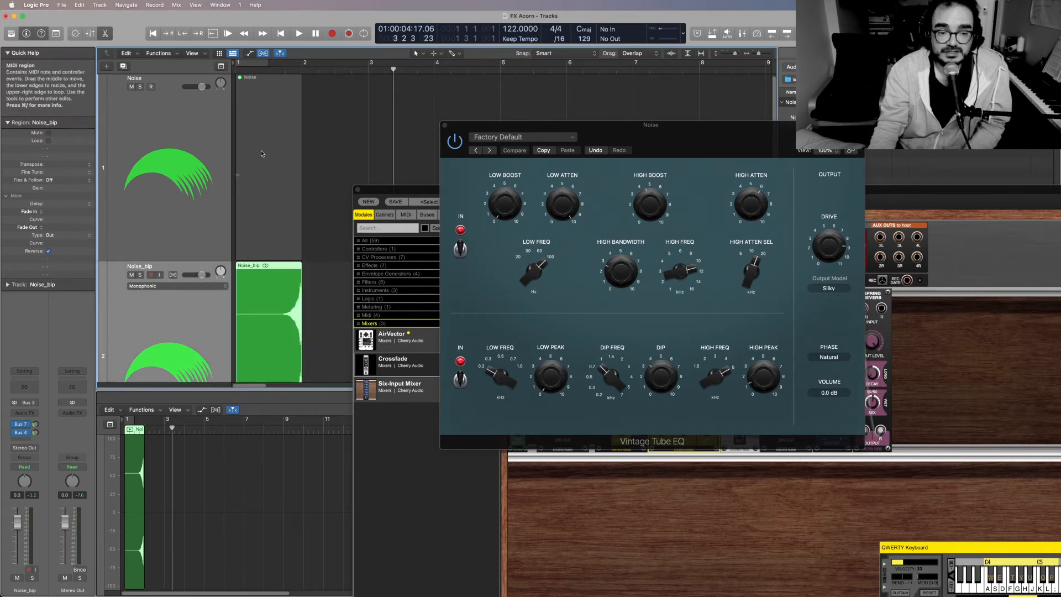
Select the muted Noise region and set the project tempo to 120
{"action": "left_click", "coordinate": [249, 77]}
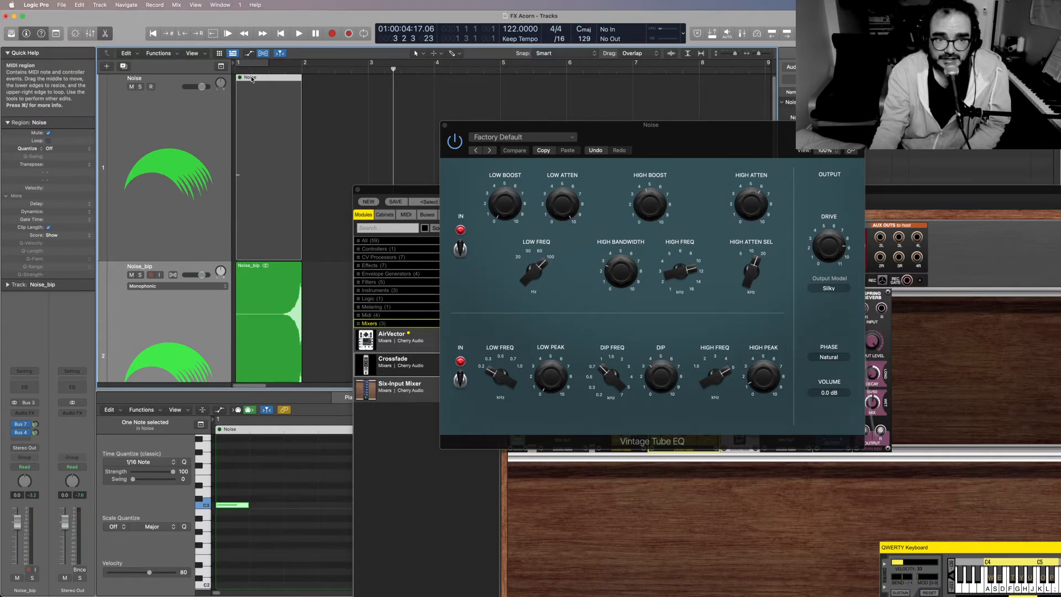
{"action": "double_click", "coordinate": [511, 29]}
{"action": "type", "text": "12"}
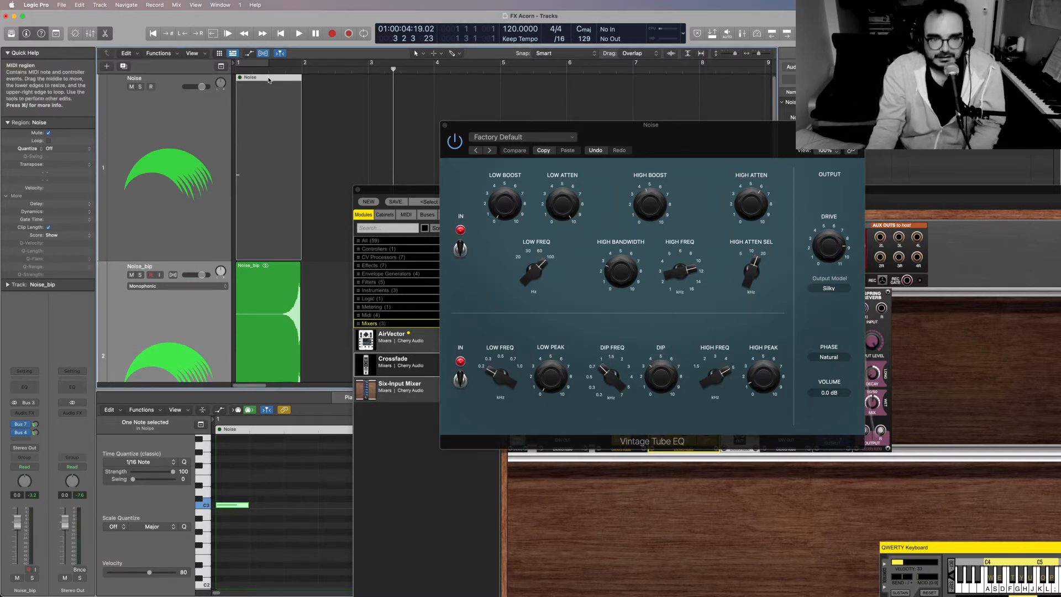
Unmute the Noise region, play it together with the reversed Noise_bip region, and select the Noise track
{"action": "key", "text": "m"}
{"action": "key", "text": "space"}
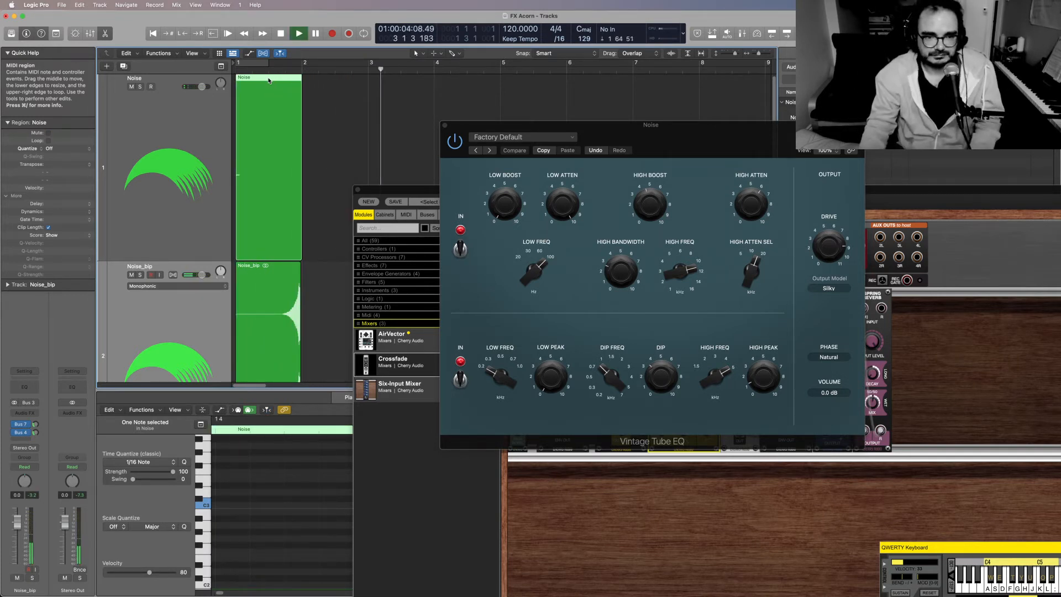
{"action": "key", "text": "space"}
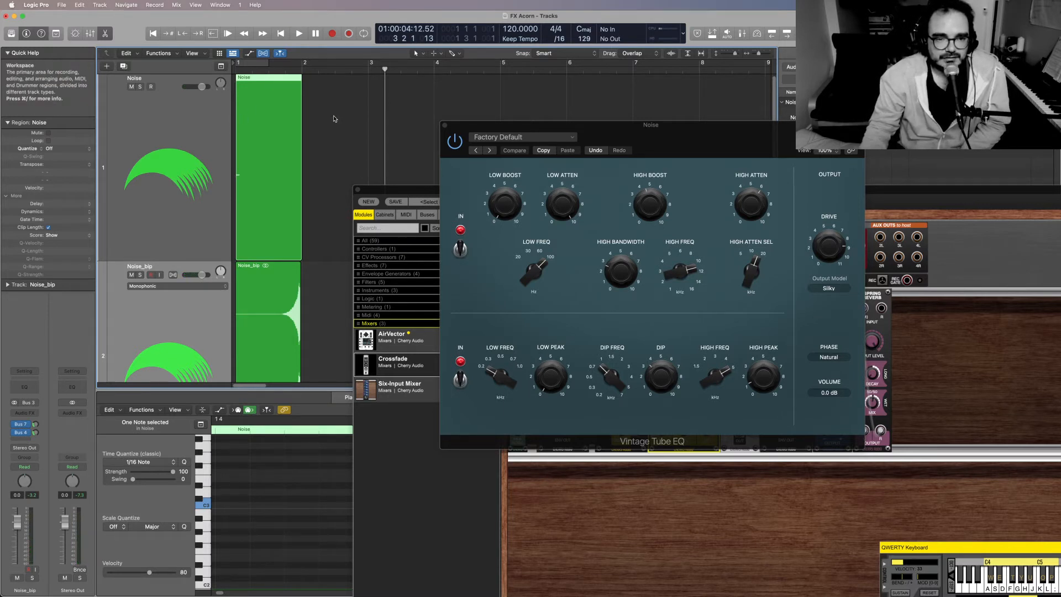
{"action": "key", "text": "Return"}
{"action": "key", "text": "space"}
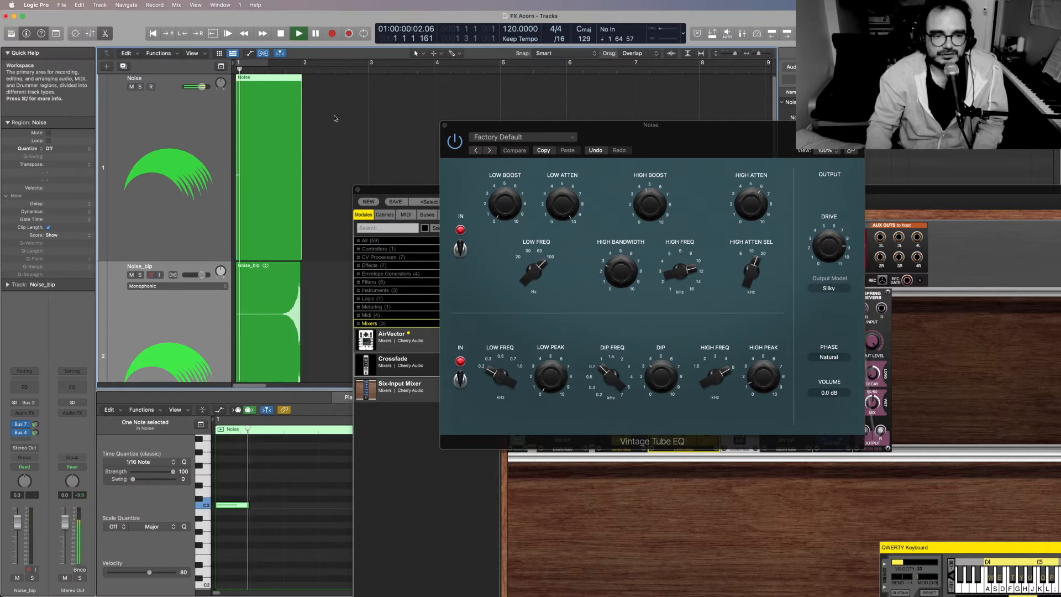
{"action": "key", "text": "space"}
{"action": "left_click", "coordinate": [193, 248]}
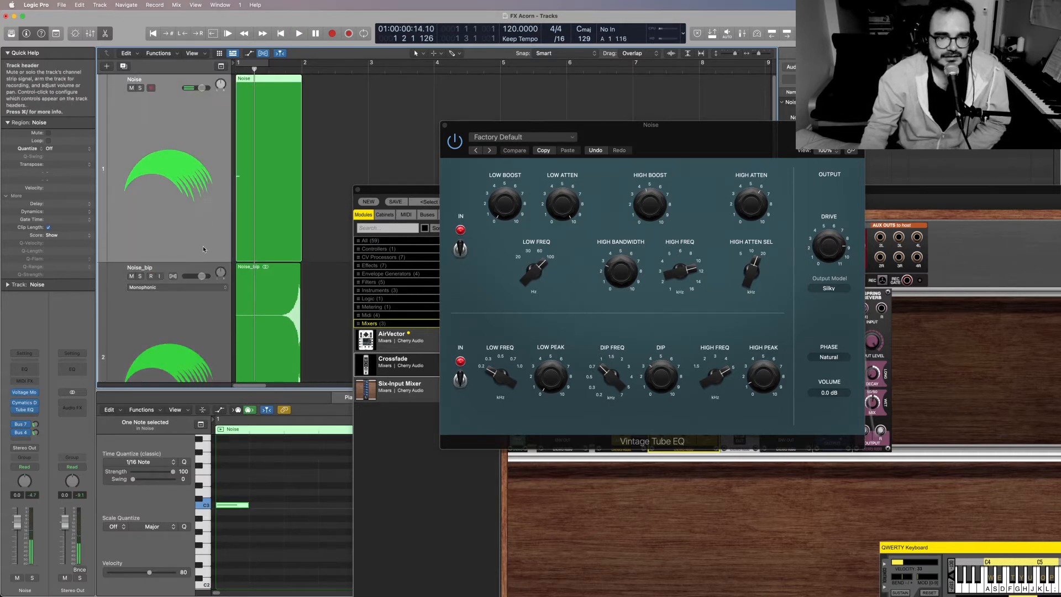
{"action": "left_click", "coordinate": [33, 417]}
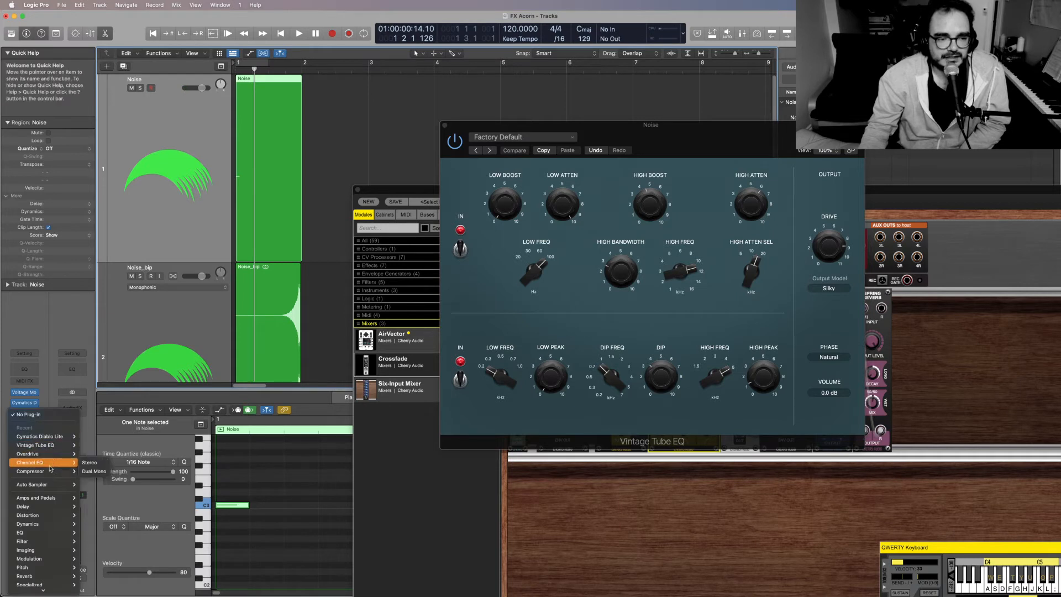
{"action": "mouse_move", "coordinate": [57, 594]}
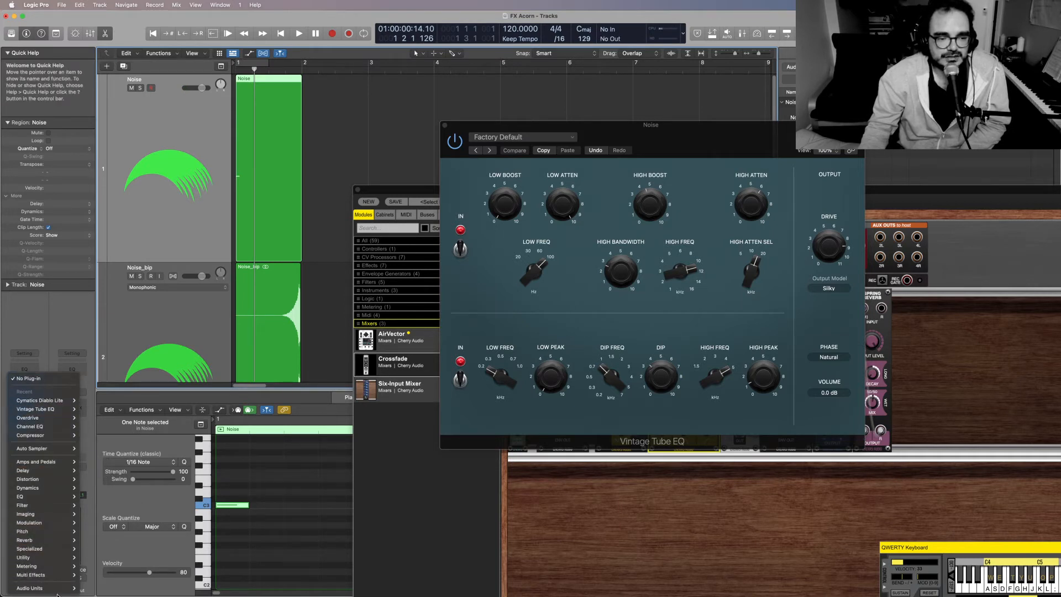
{"action": "left_click", "coordinate": [50, 319]}
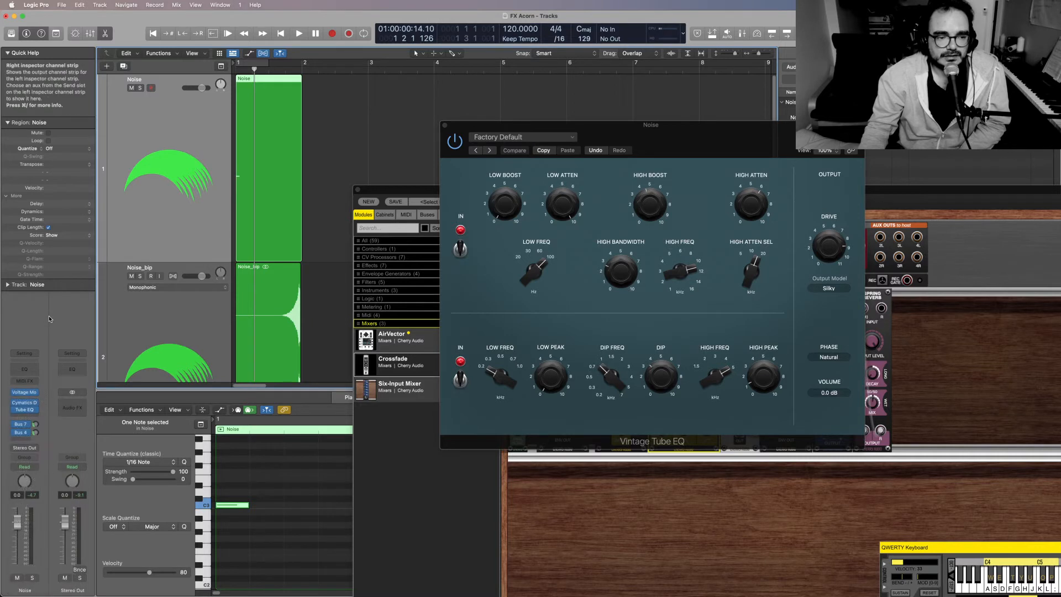
{"action": "left_click", "coordinate": [26, 426]}
{"action": "left_click", "coordinate": [31, 425]}
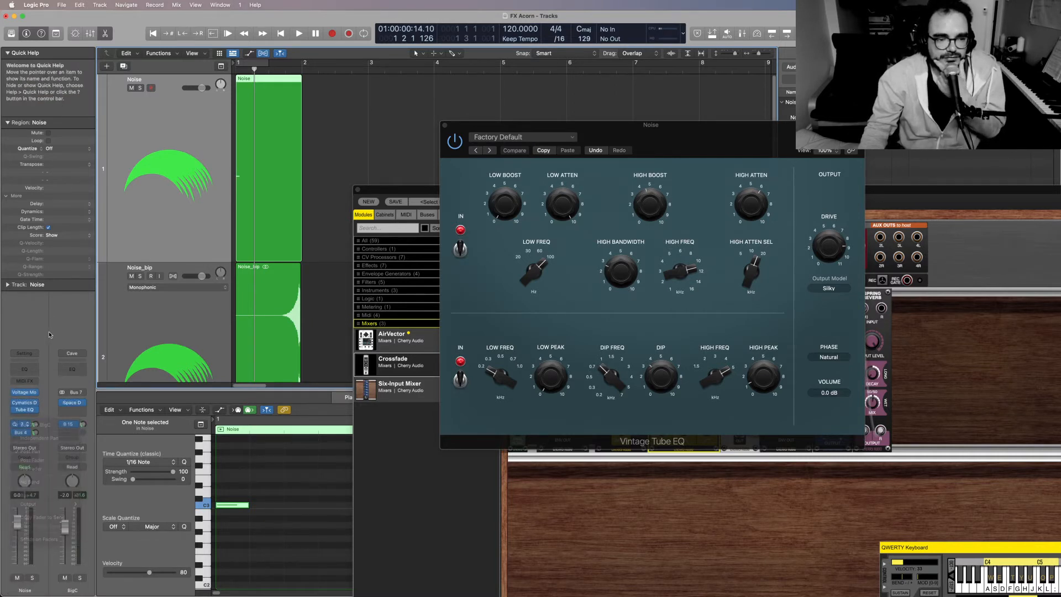
Insert a stereo ChromaVerb reverb after the Tube EQ on the Noise channel strip
{"action": "left_click", "coordinate": [23, 417]}
{"action": "mouse_move", "coordinate": [63, 591]}
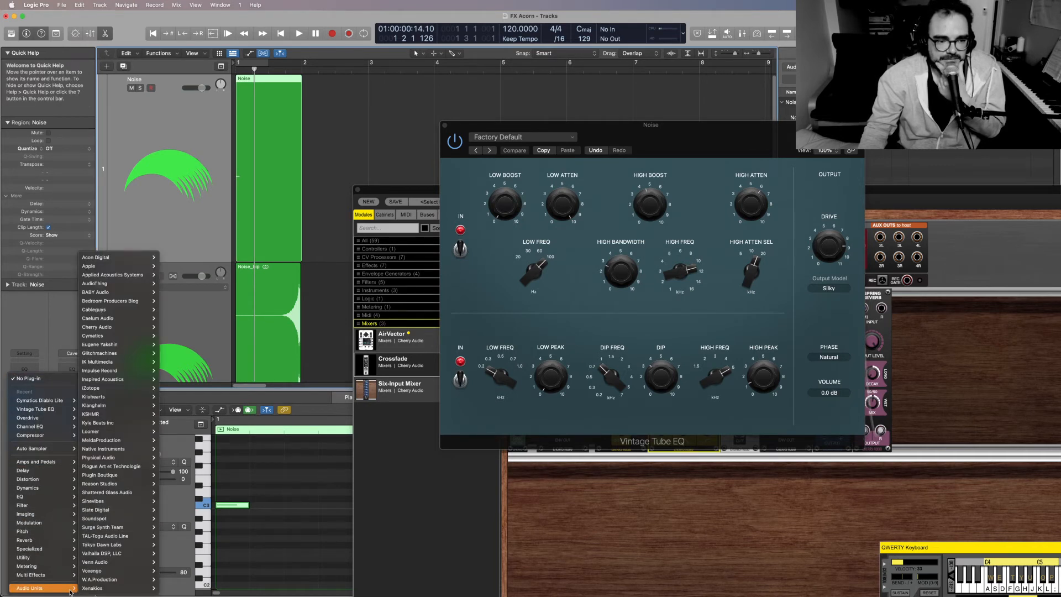
{"action": "mouse_move", "coordinate": [55, 539]}
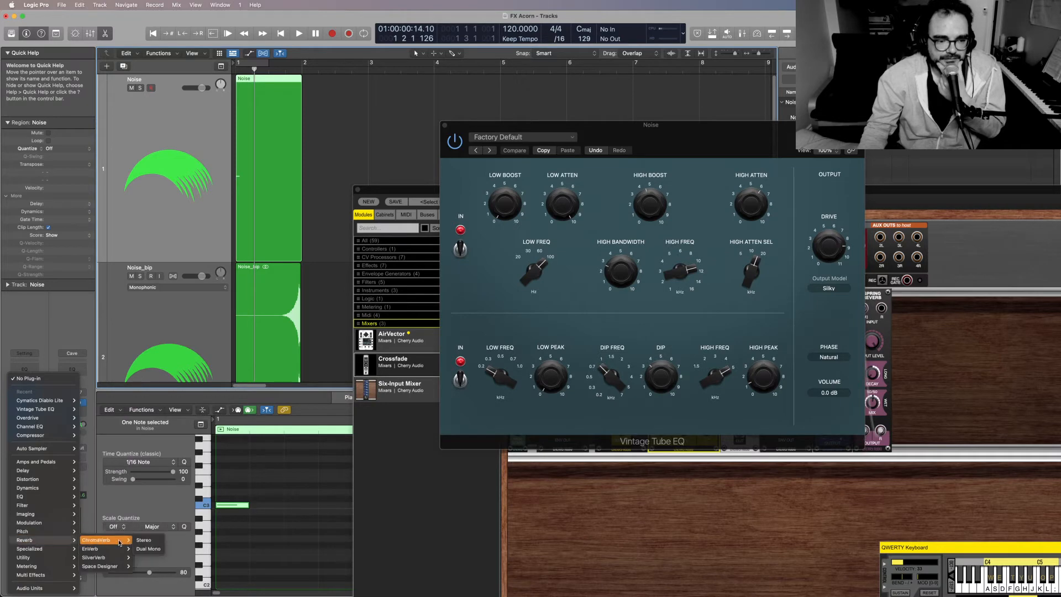
{"action": "left_click", "coordinate": [144, 540]}
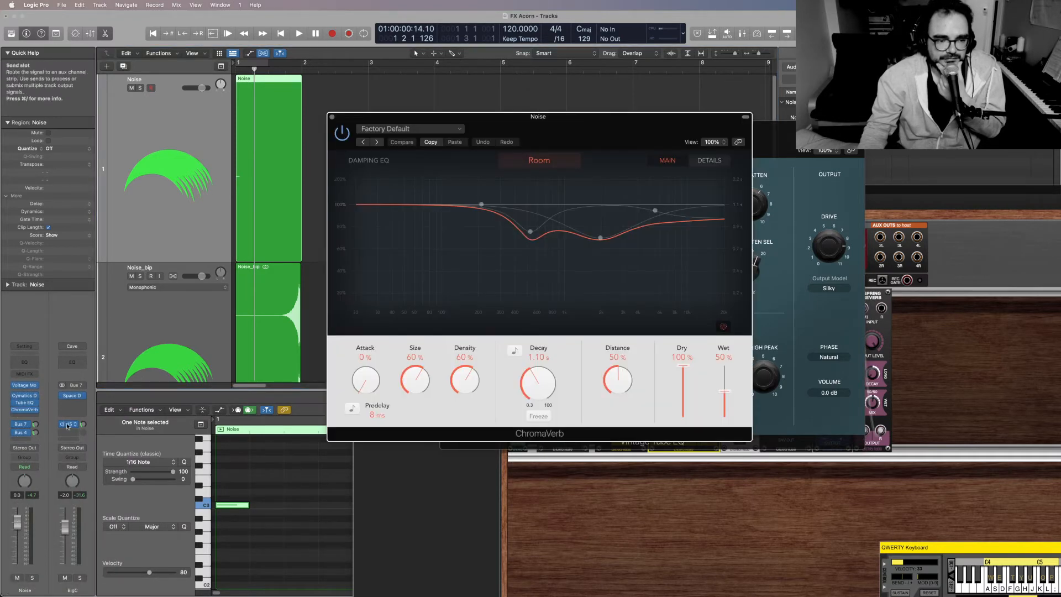
Load the Wobbling preset from the FX category in ChromaVerb
{"action": "left_click", "coordinate": [454, 129]}
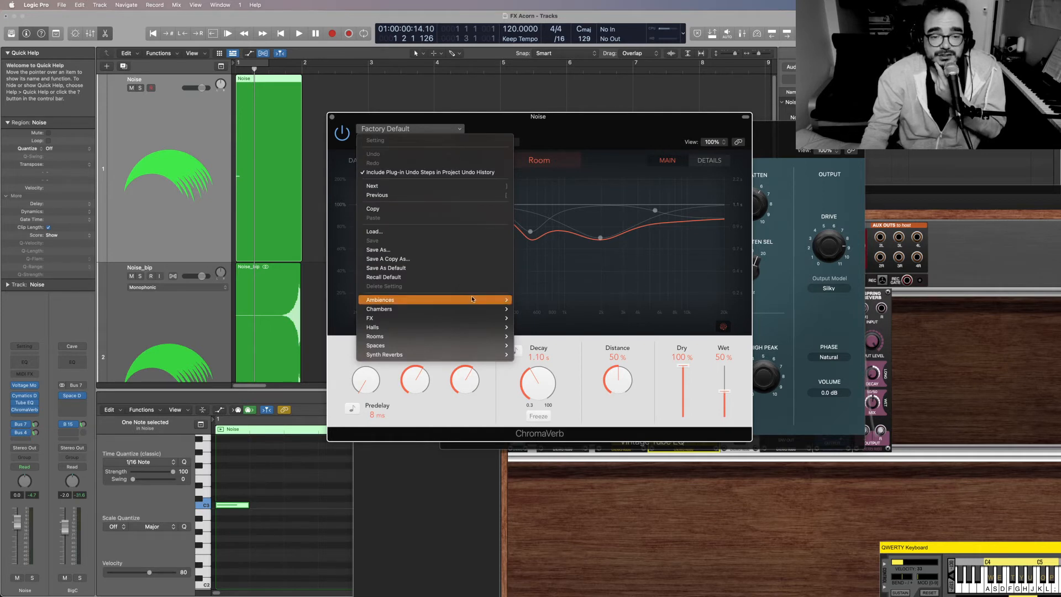
{"action": "mouse_move", "coordinate": [472, 300]}
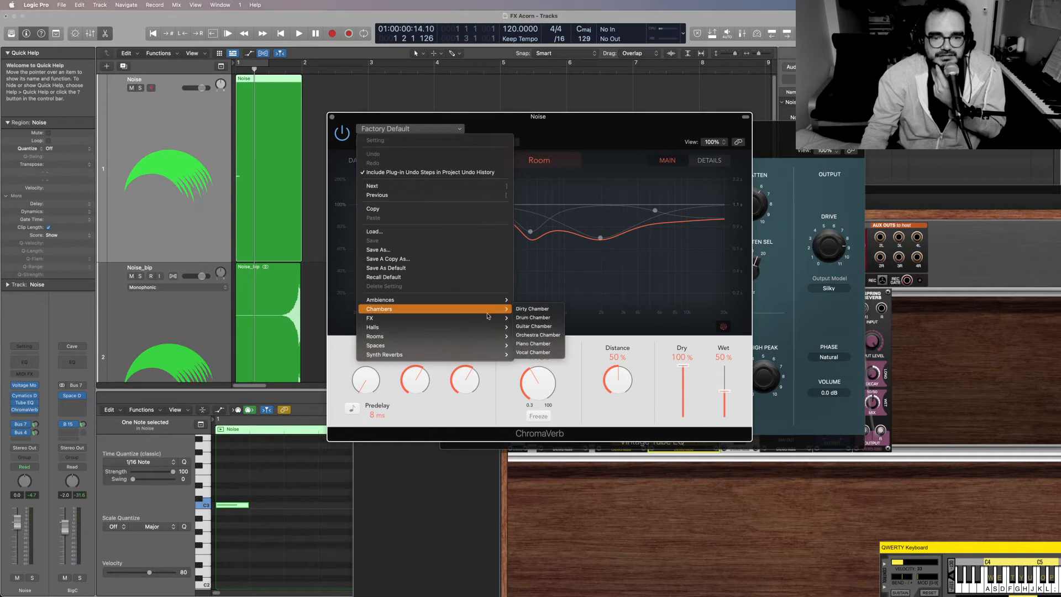
{"action": "mouse_move", "coordinate": [490, 319]}
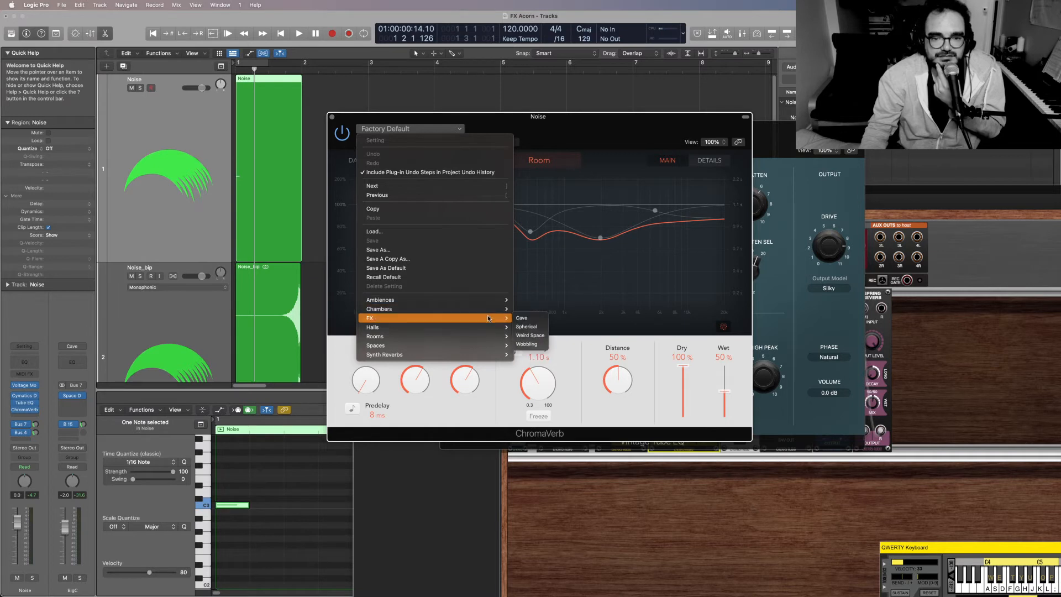
{"action": "left_click", "coordinate": [526, 344]}
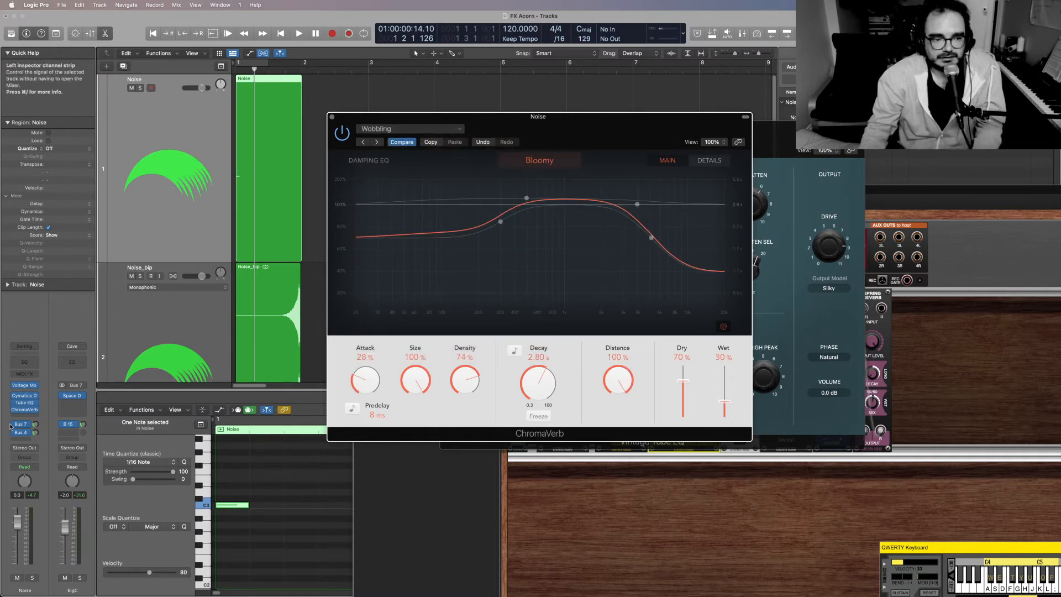
Bypass the Bus 7 and Bus 4 sends on the Noise channel
{"action": "left_click", "coordinate": [15, 424]}
{"action": "left_click", "coordinate": [15, 433]}
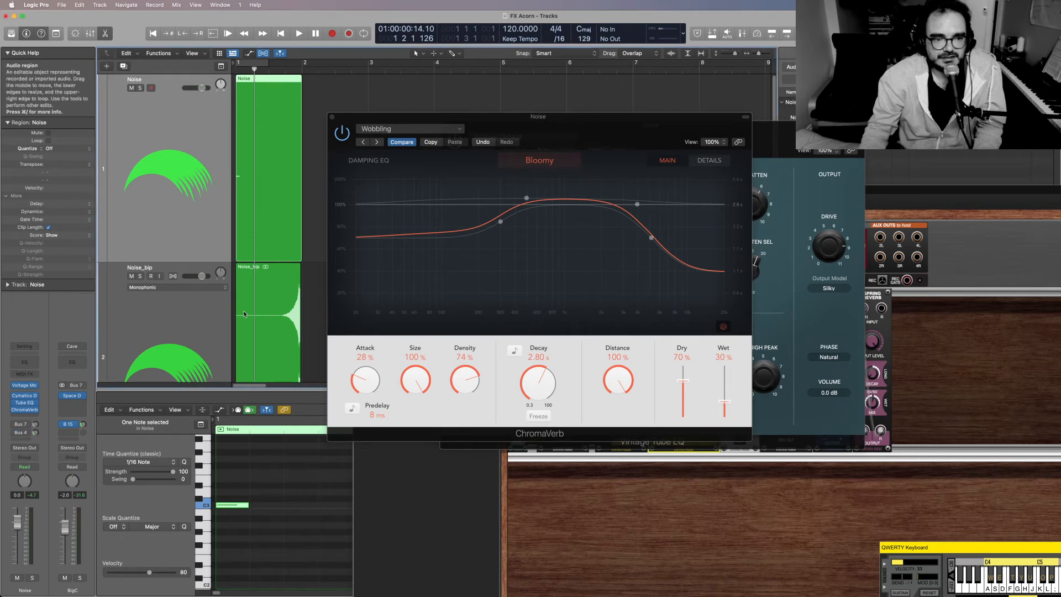
Mute the Noise_bip track and play the Noise region several times from the start to audition the reverb
{"action": "left_click", "coordinate": [131, 276]}
{"action": "key", "text": "space"}
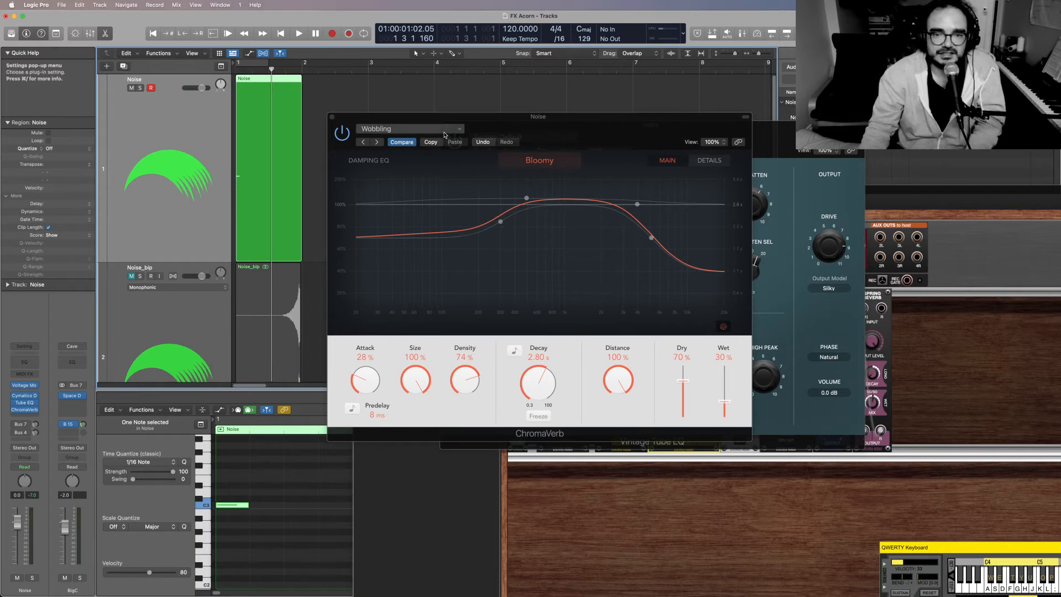
{"action": "key", "text": "space"}
{"action": "key", "text": "space"}
{"action": "key", "text": "Return"}
{"action": "key", "text": "space"}
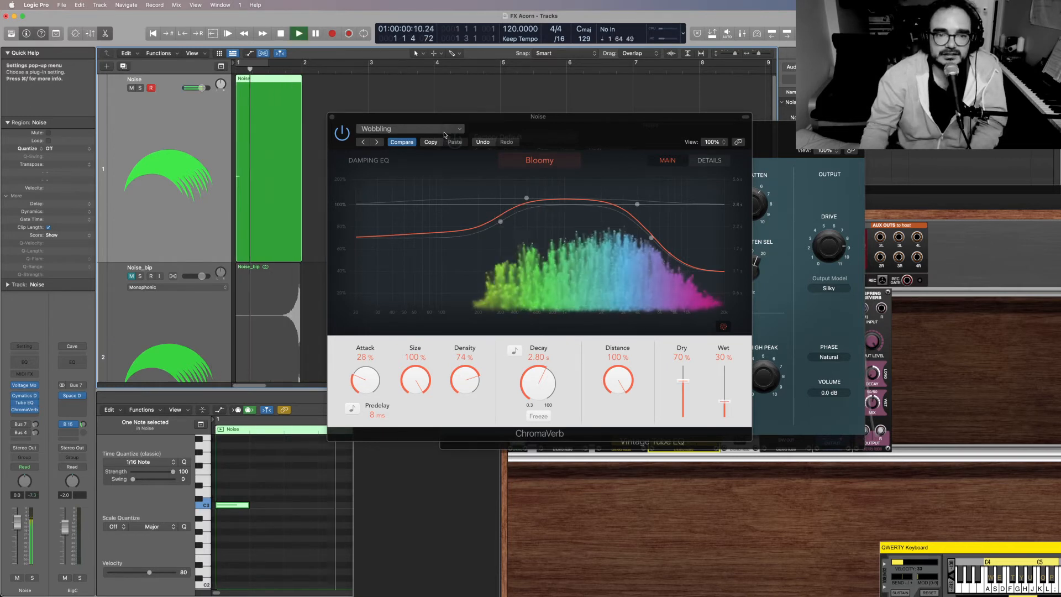
{"action": "key", "text": "space"}
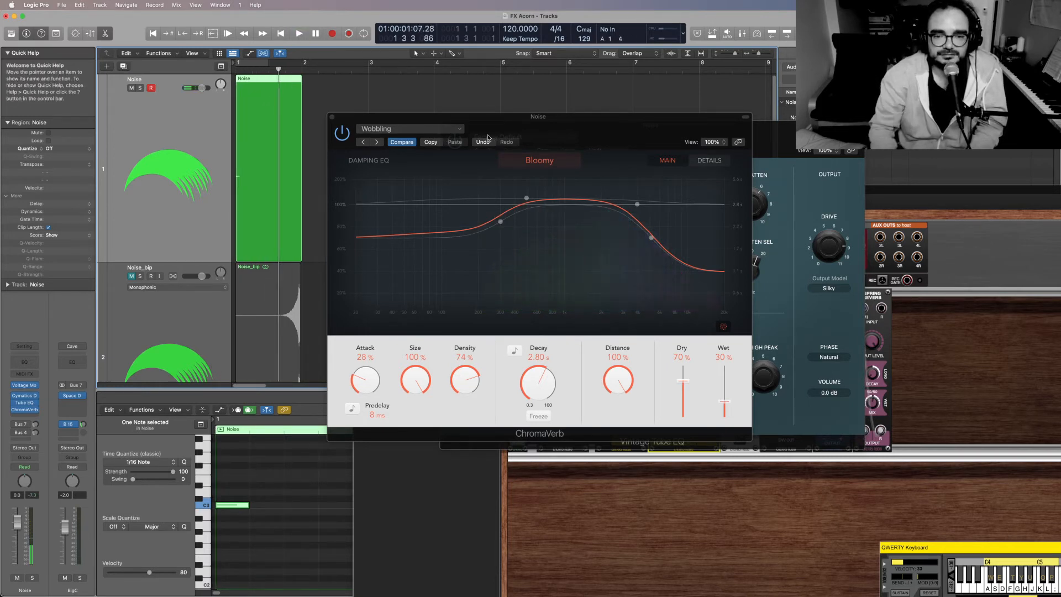
{"action": "key", "text": "space"}
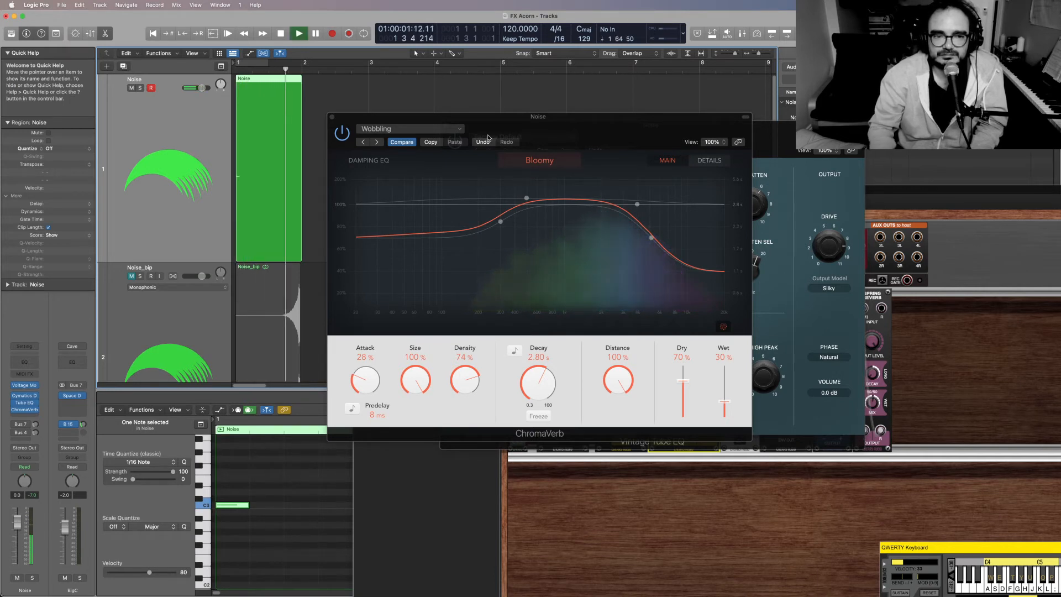
{"action": "key", "text": "Return"}
{"action": "key", "text": "space"}
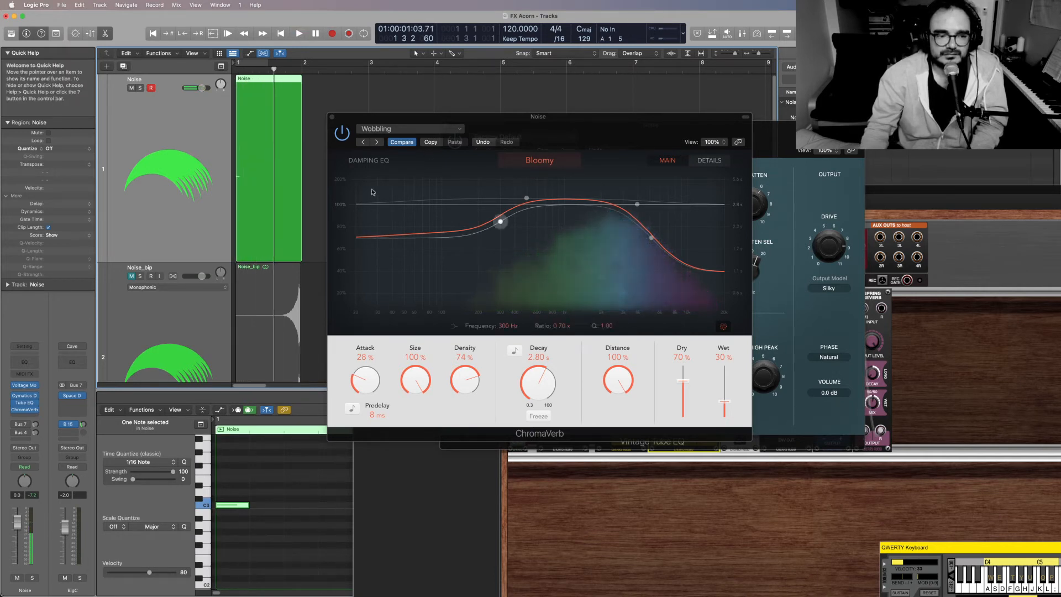
Insert a stereo Flanger after ChromaVerb on the Noise channel strip and play the Noise region
{"action": "left_click", "coordinate": [25, 409]}
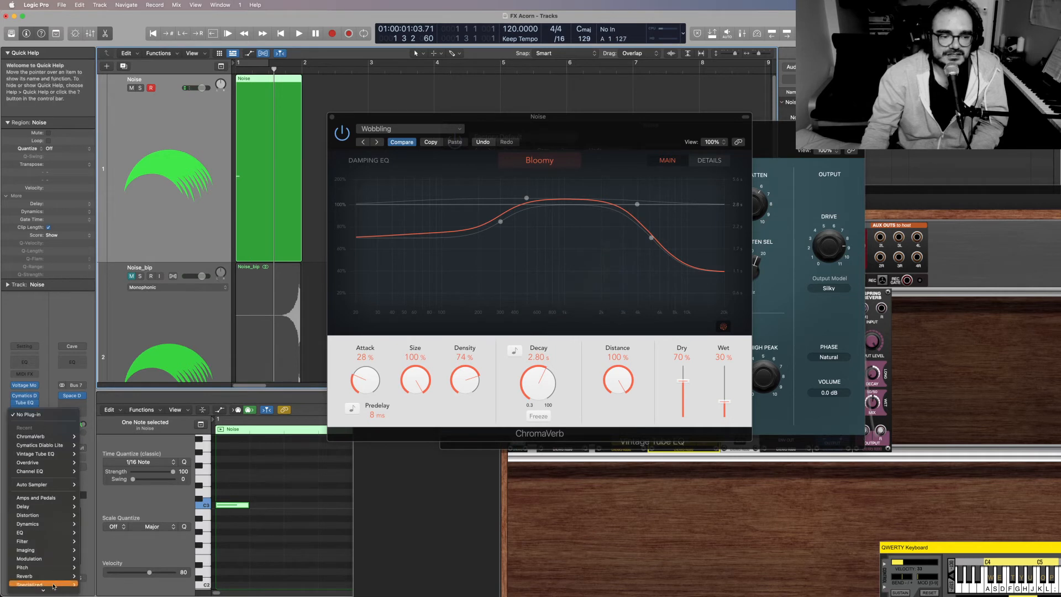
{"action": "mouse_move", "coordinate": [55, 522]}
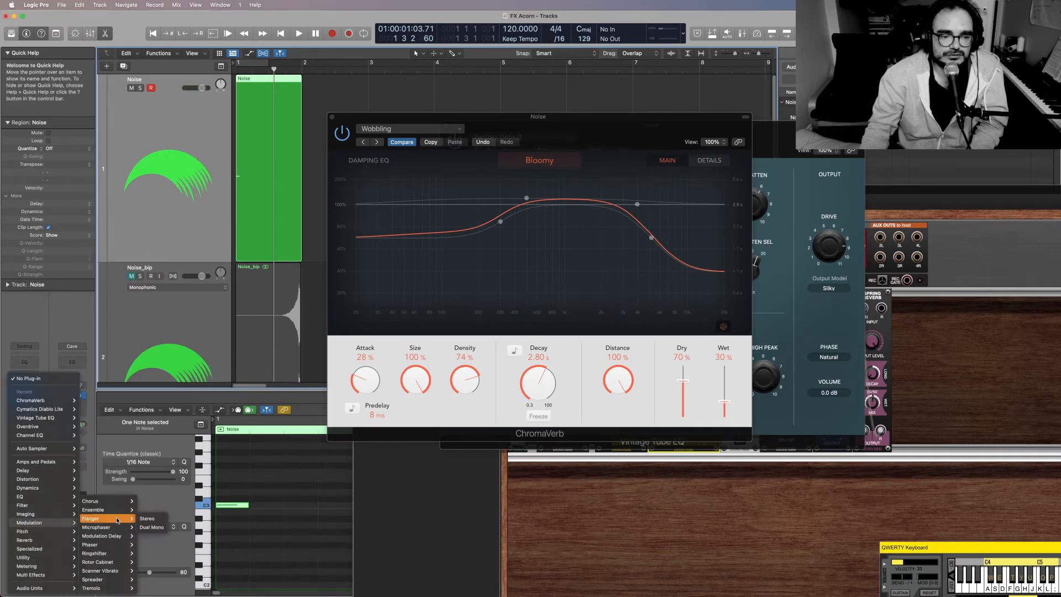
{"action": "left_click", "coordinate": [148, 518]}
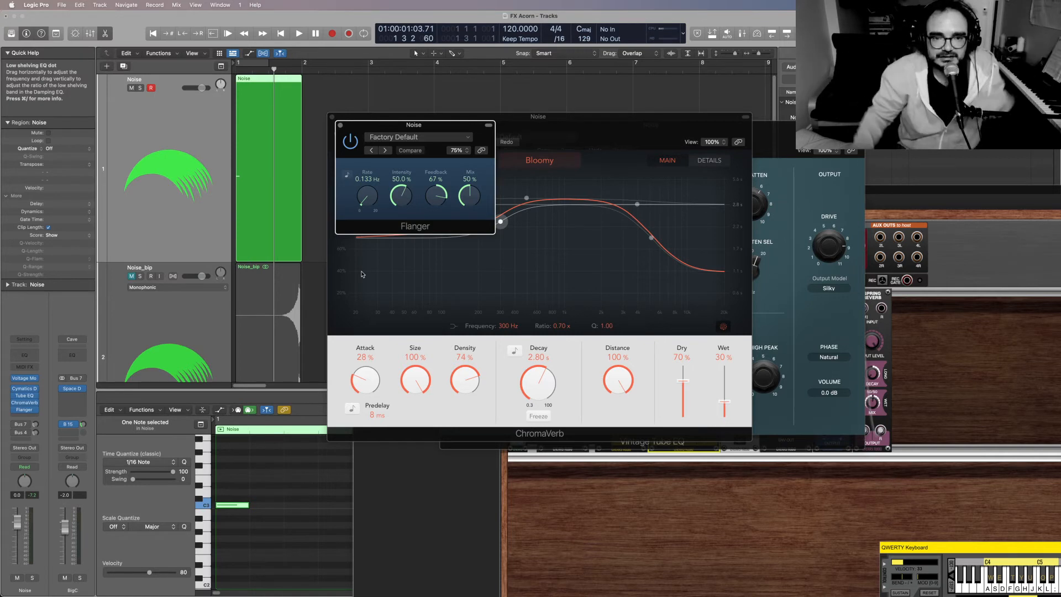
{"action": "key", "text": "space"}
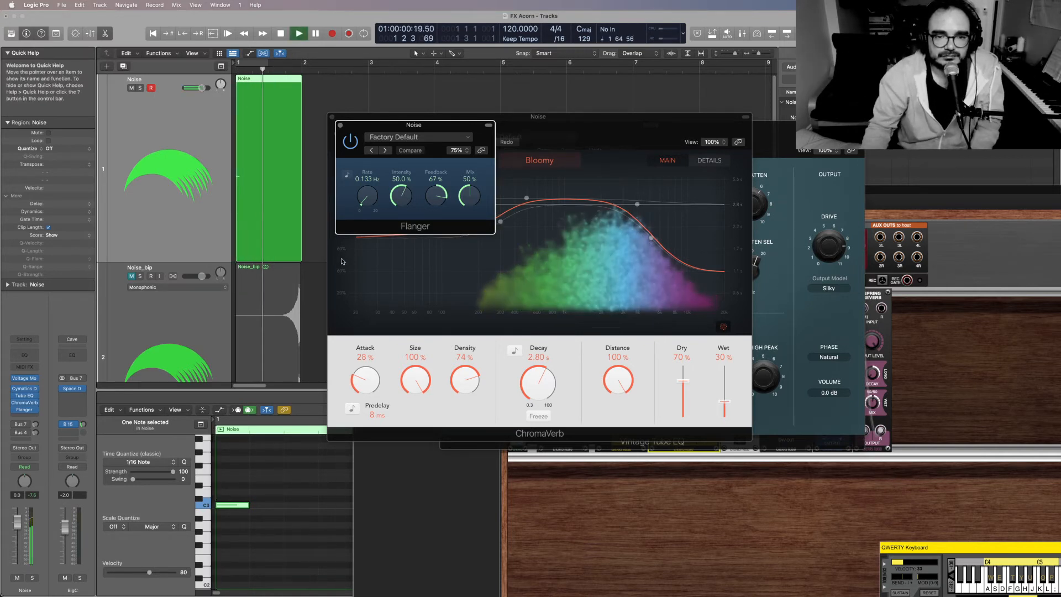
{"action": "key", "text": "space"}
Set the Flanger's rate to 0.100 Hz, intensity to 1.5%, feedback to 23% and mix to 0%, and play the region
{"action": "left_click_drag", "start_coordinate": [469, 194], "coordinate": [433, 225]}
{"action": "left_click_drag", "start_coordinate": [406, 193], "coordinate": [399, 260]}
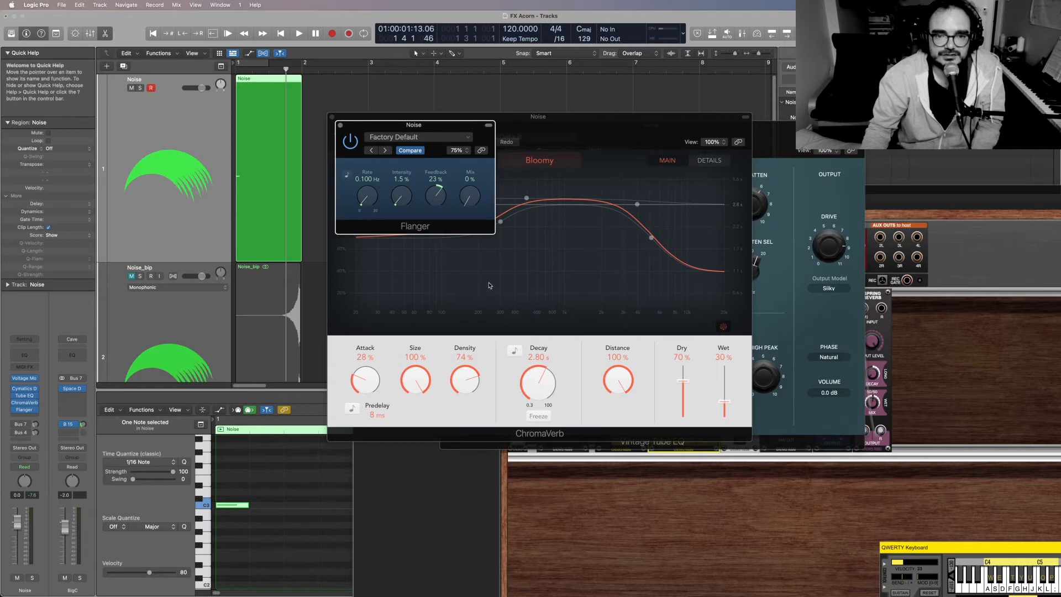
{"action": "key", "text": "space"}
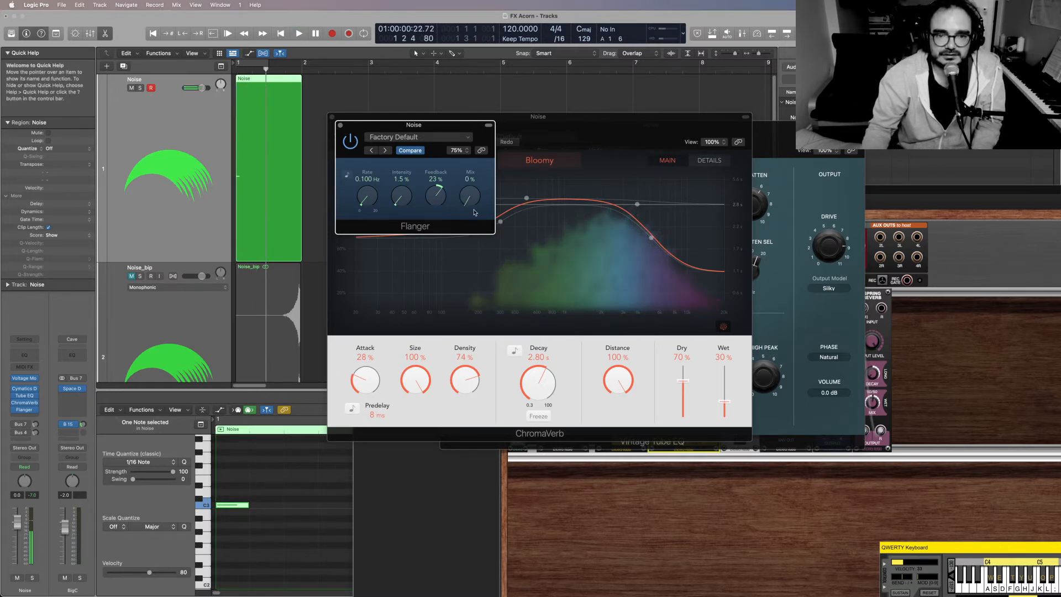
Try the Flanger mix at 100% and 42% with playback, and reset it to its 50% default
{"action": "left_click_drag", "start_coordinate": [474, 212], "coordinate": [464, 83]}
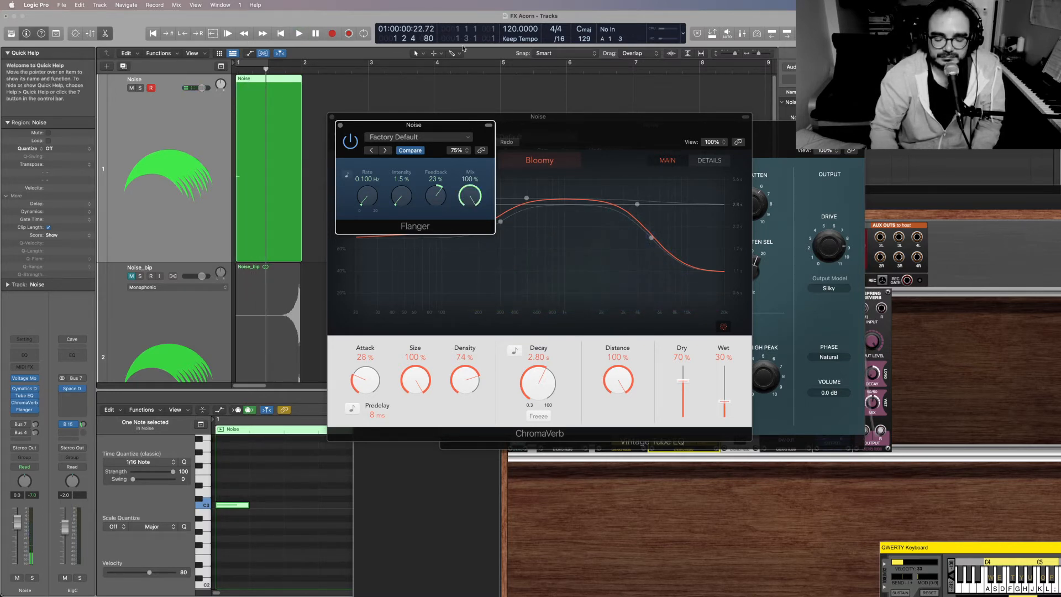
{"action": "key", "text": "space"}
{"action": "key", "text": "space"}
{"action": "left_click_drag", "start_coordinate": [469, 197], "coordinate": [457, 240]}
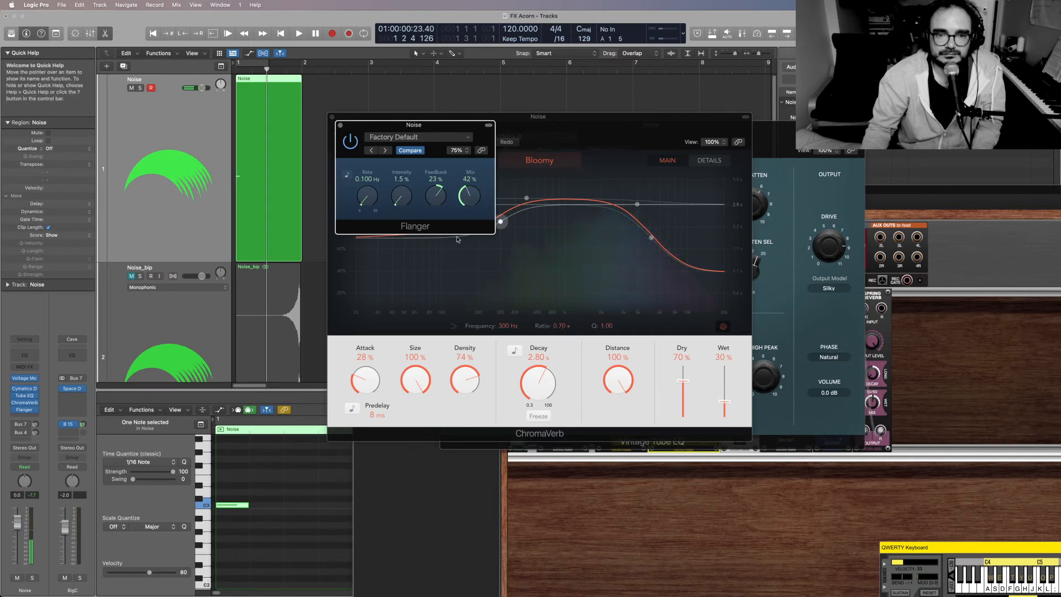
{"action": "left_click", "coordinate": [468, 199], "text": "alt"}
{"action": "key", "text": "space"}
Set the Flanger's intensity to 39% and mix to 100%, and play the Noise region
{"action": "left_click", "coordinate": [401, 196], "text": "alt"}
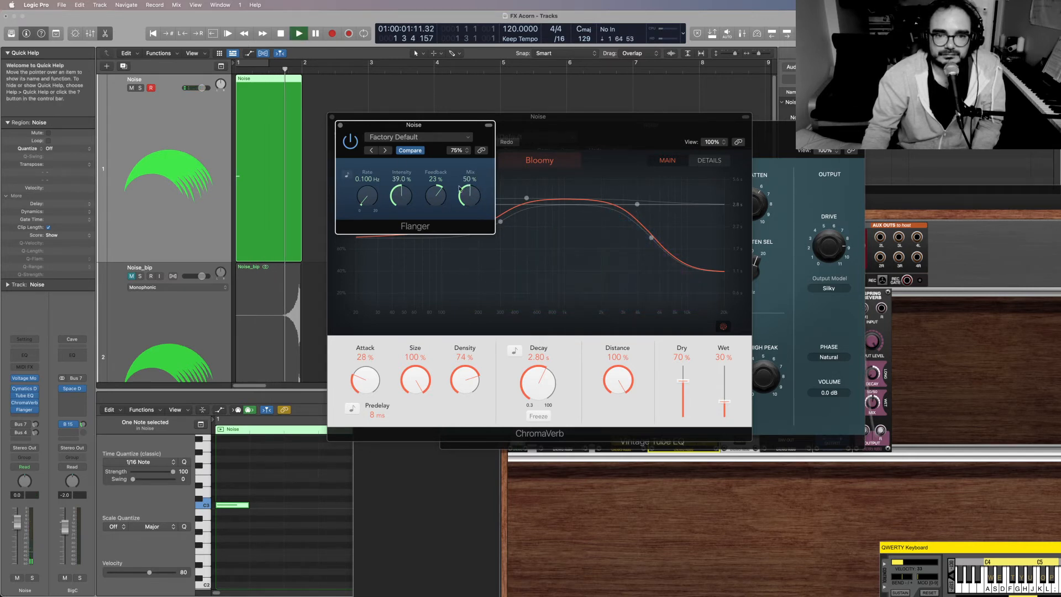
{"action": "left_click_drag", "start_coordinate": [468, 194], "coordinate": [481, 151]}
{"action": "key", "text": "space"}
{"action": "key", "text": "space"}
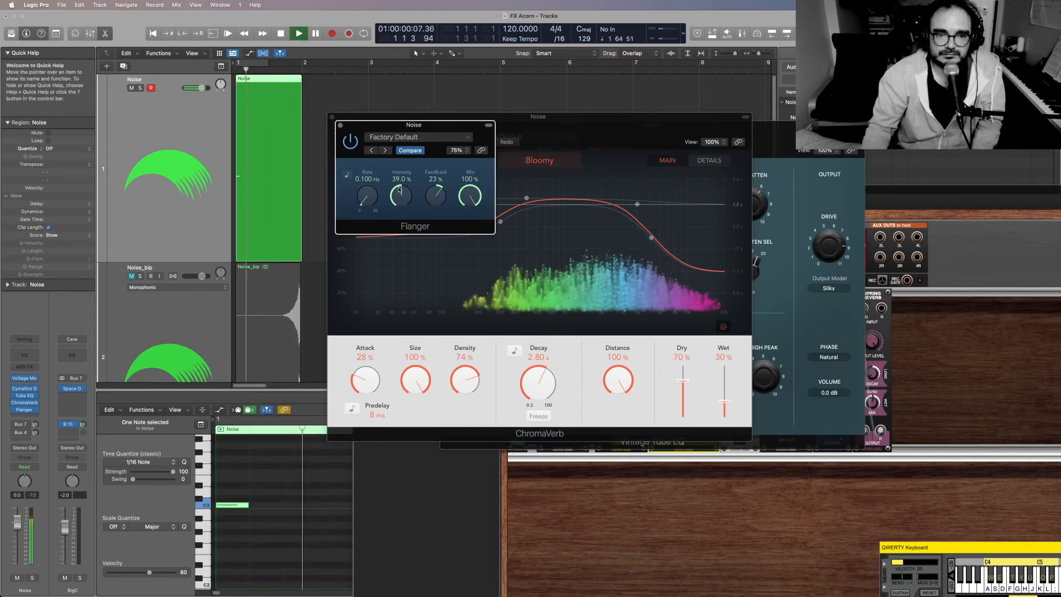
Turn on cycle playback over bar 1 and set the Flanger's intensity to 56% while the loop plays
{"action": "key", "text": "space"}
{"action": "key", "text": "c"}
{"action": "key", "text": "space"}
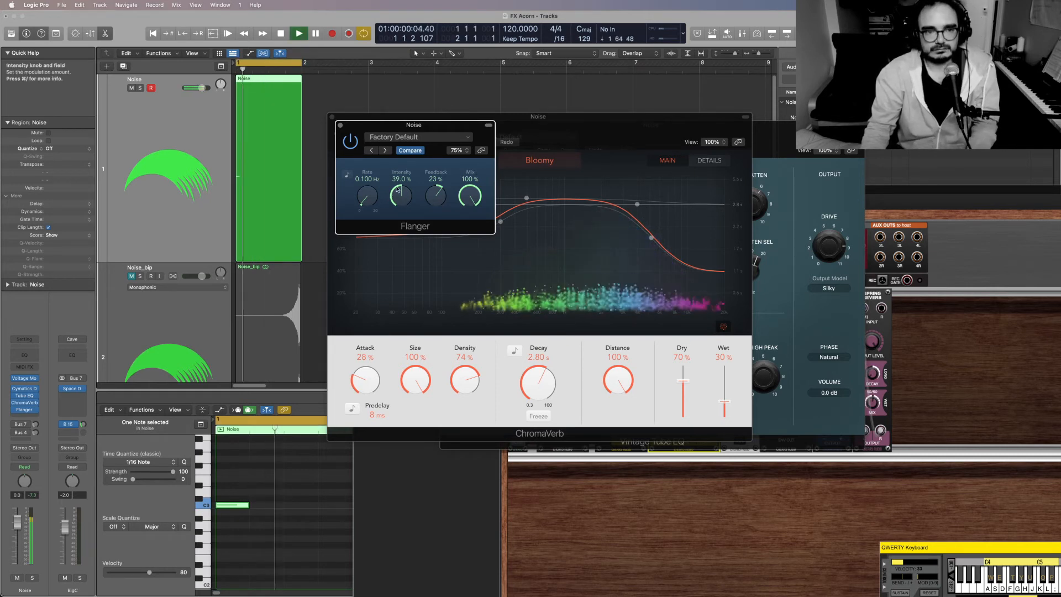
{"action": "left_click_drag", "start_coordinate": [397, 189], "coordinate": [396, 170]}
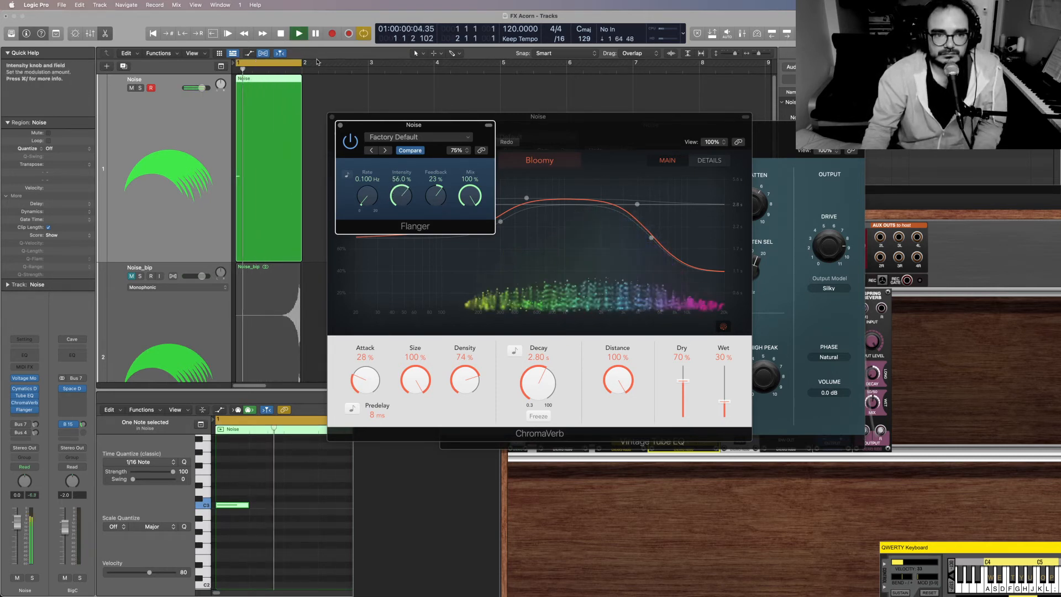
Shorten the cycle range to the first half of bar 1 and play the loop
{"action": "key", "text": "space"}
{"action": "left_click_drag", "start_coordinate": [302, 62], "coordinate": [269, 62]}
{"action": "key", "text": "space"}
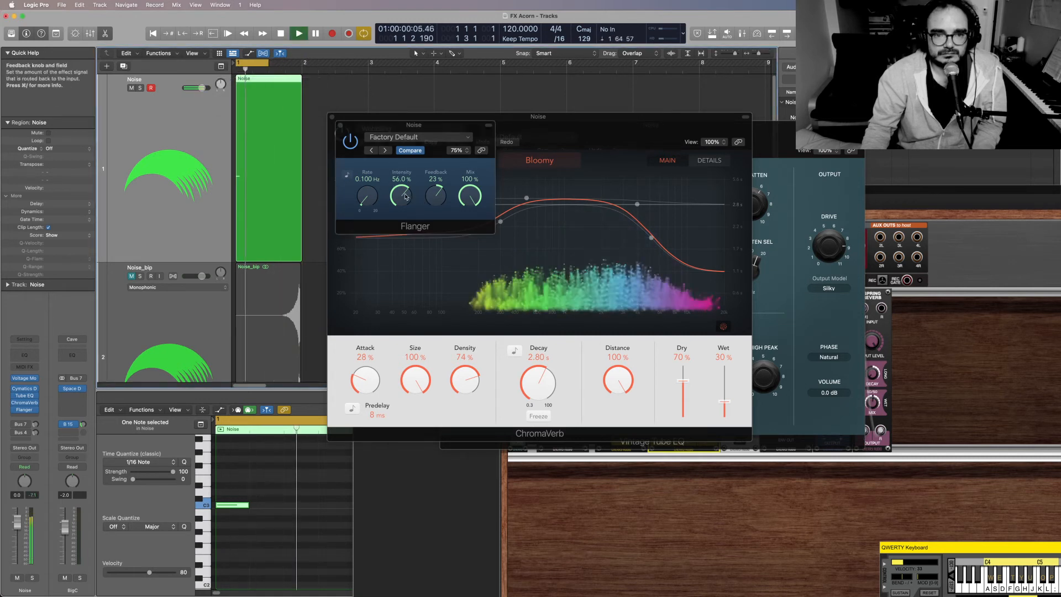
Set the Flanger's intensity to 57%, feedback to 59% and mix to 53%, checking the sound in the loop
{"action": "left_click_drag", "start_coordinate": [405, 196], "coordinate": [469, 297]}
{"action": "key", "text": "space"}
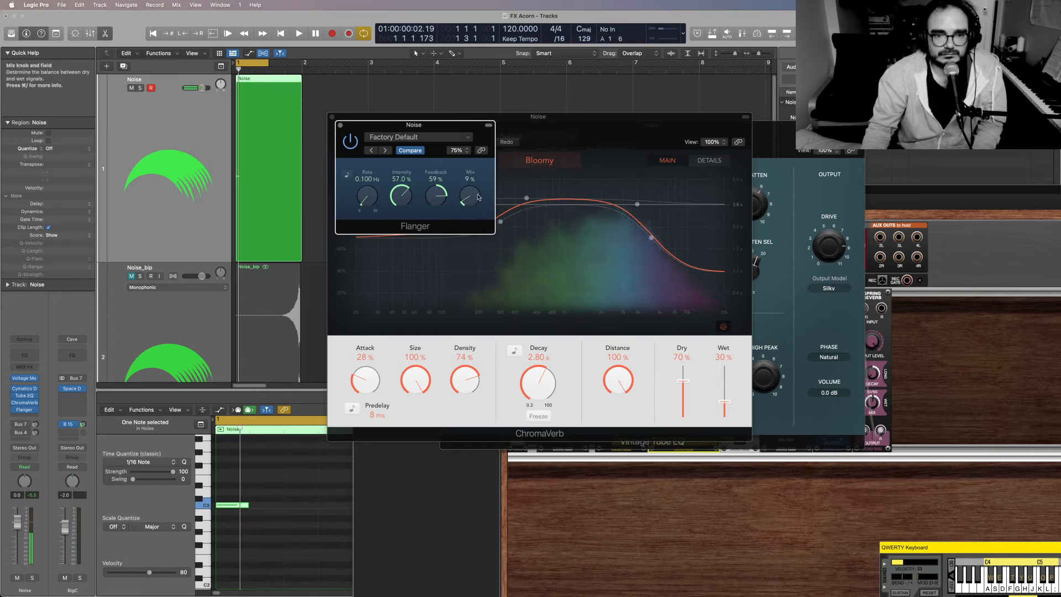
{"action": "left_click_drag", "start_coordinate": [478, 197], "coordinate": [461, 152]}
{"action": "key", "text": "space"}
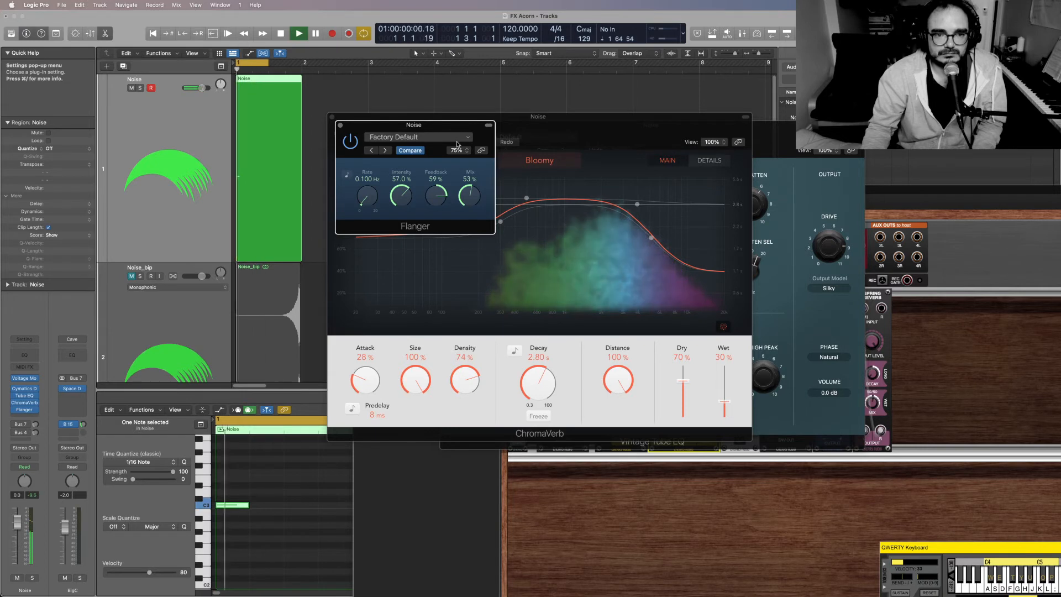
{"action": "key", "text": "space"}
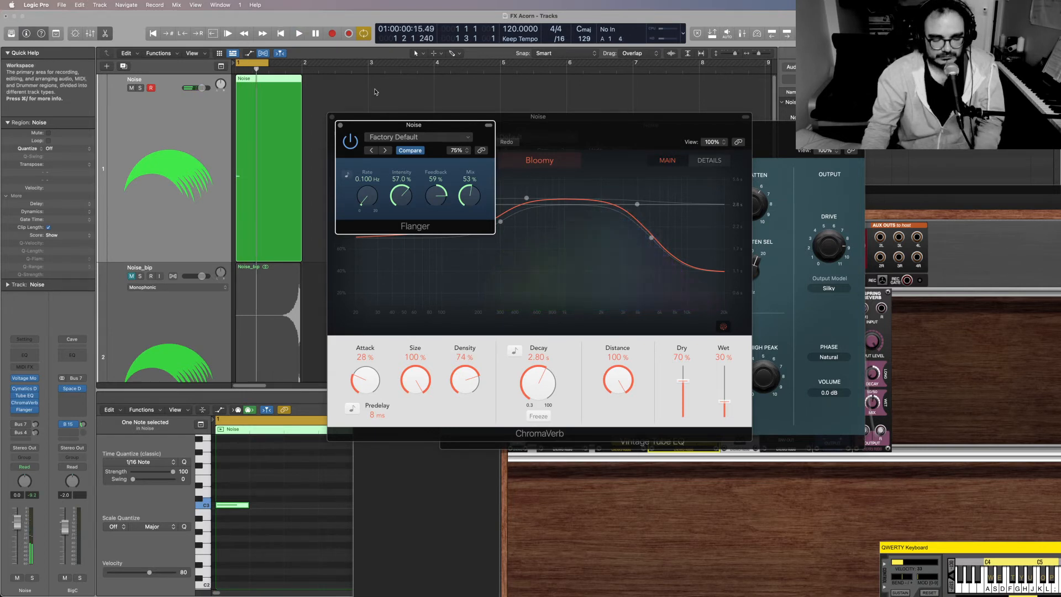
Turn off cycle playback and play the flanged Noise region from the start past its end
{"action": "key", "text": "c"}
{"action": "key", "text": "space"}
{"action": "key", "text": "space"}
{"action": "key", "text": "Return"}
{"action": "key", "text": "space"}
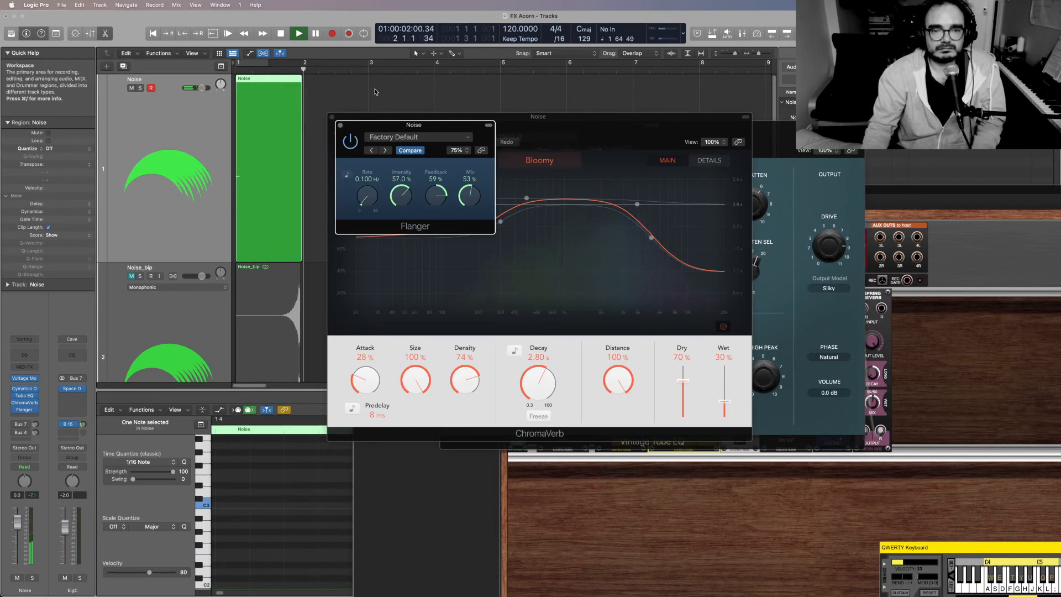
{"action": "key", "text": "space"}
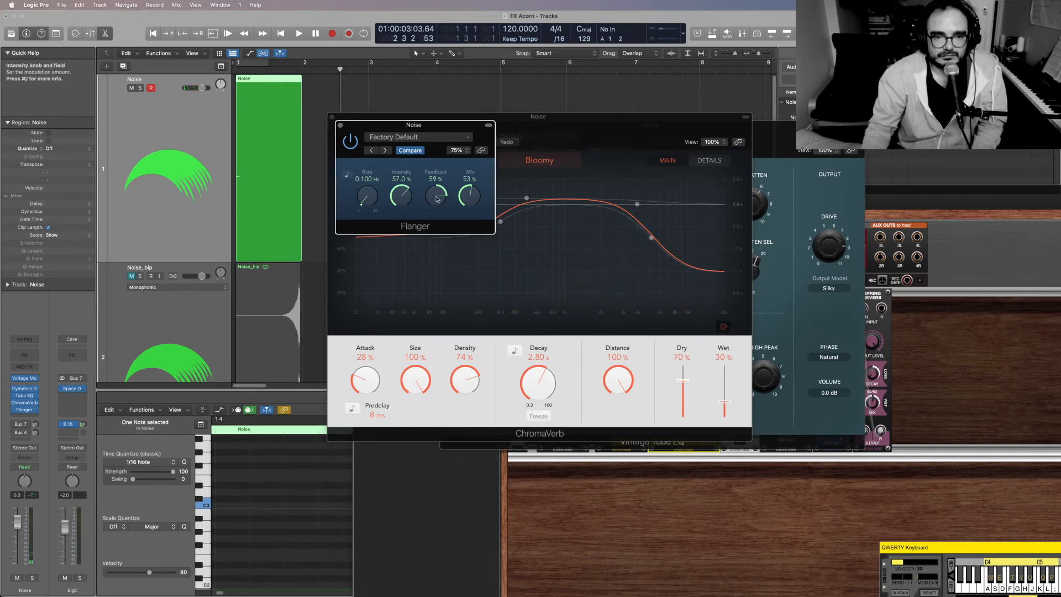
Lower the Flanger's feedback to 21% and mix to 36%, and play the Noise region
{"action": "left_click_drag", "start_coordinate": [437, 199], "coordinate": [467, 224]}
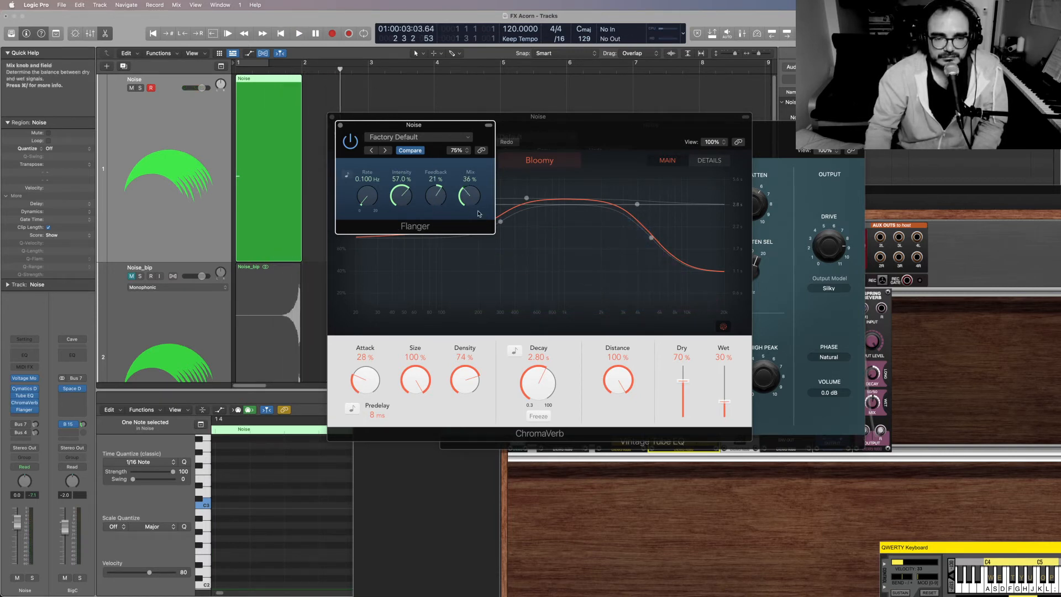
{"action": "key", "text": "space"}
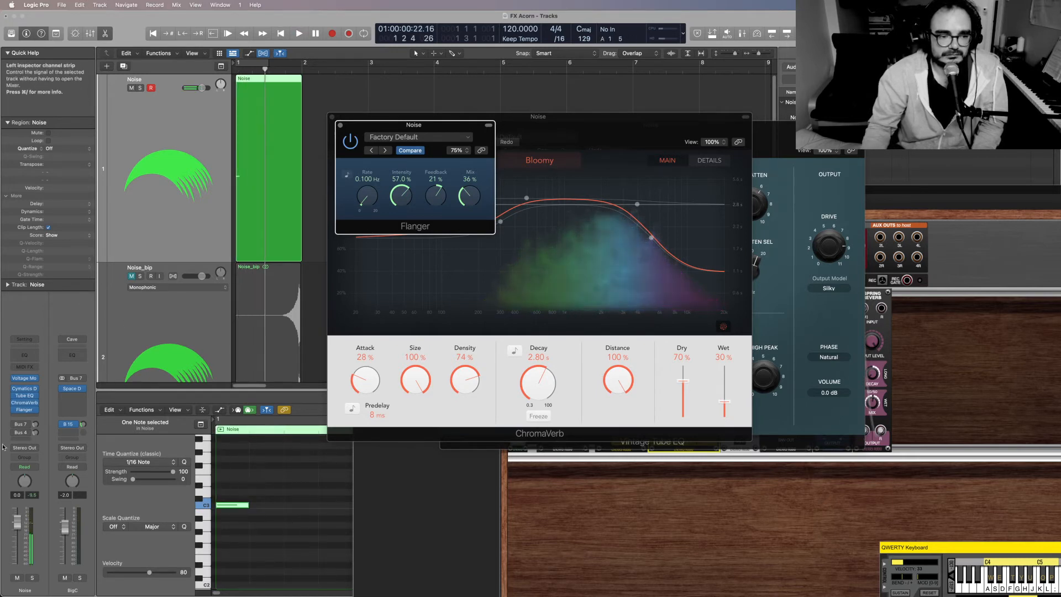
Re-enable both bus sends on the Noise channel and play the region through them
{"action": "key", "text": "space"}
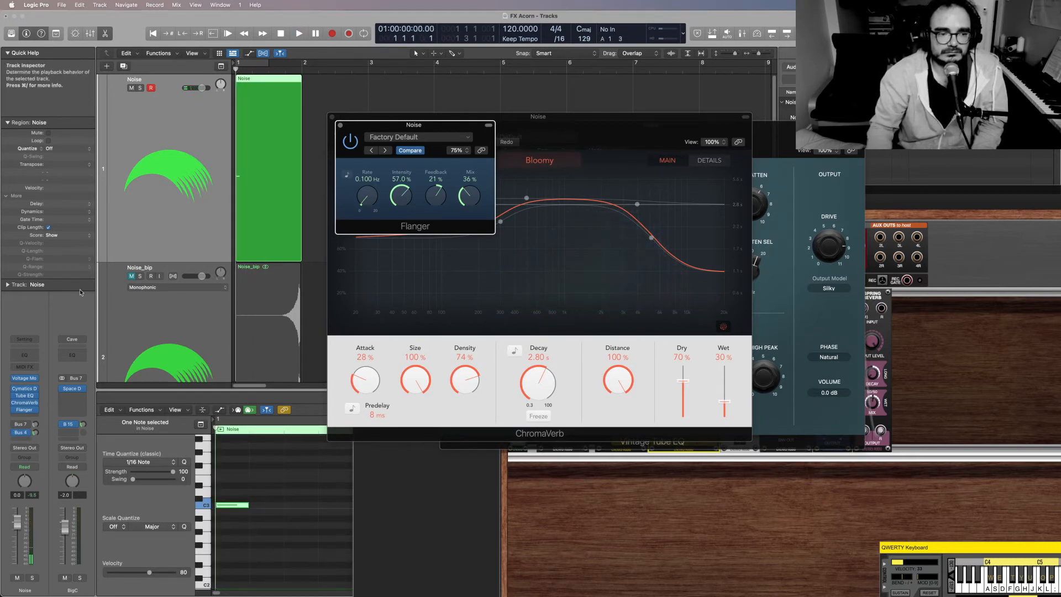
{"action": "key", "text": "space"}
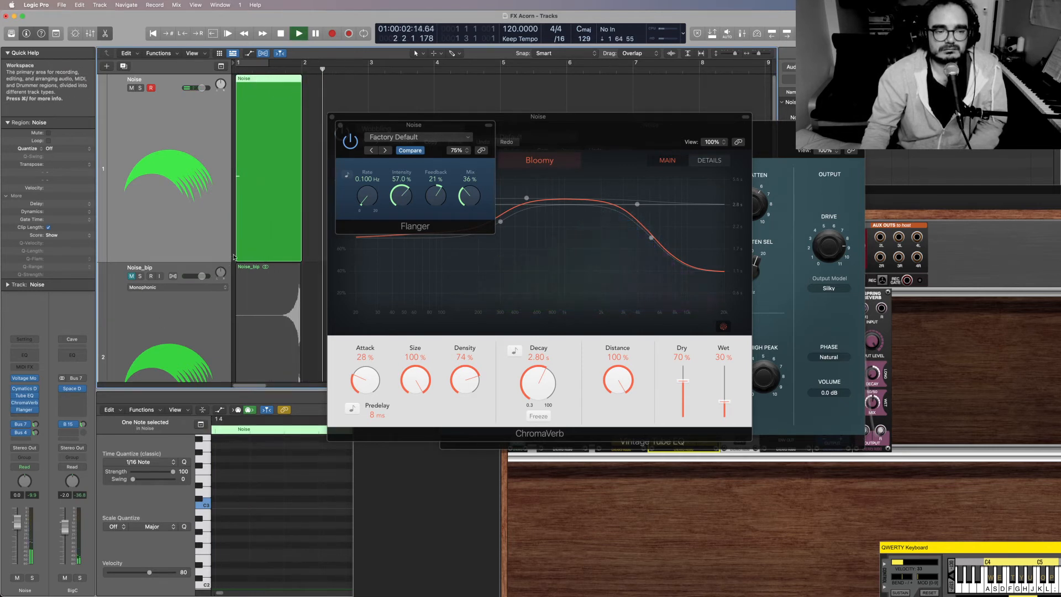
{"action": "key", "text": "space"}
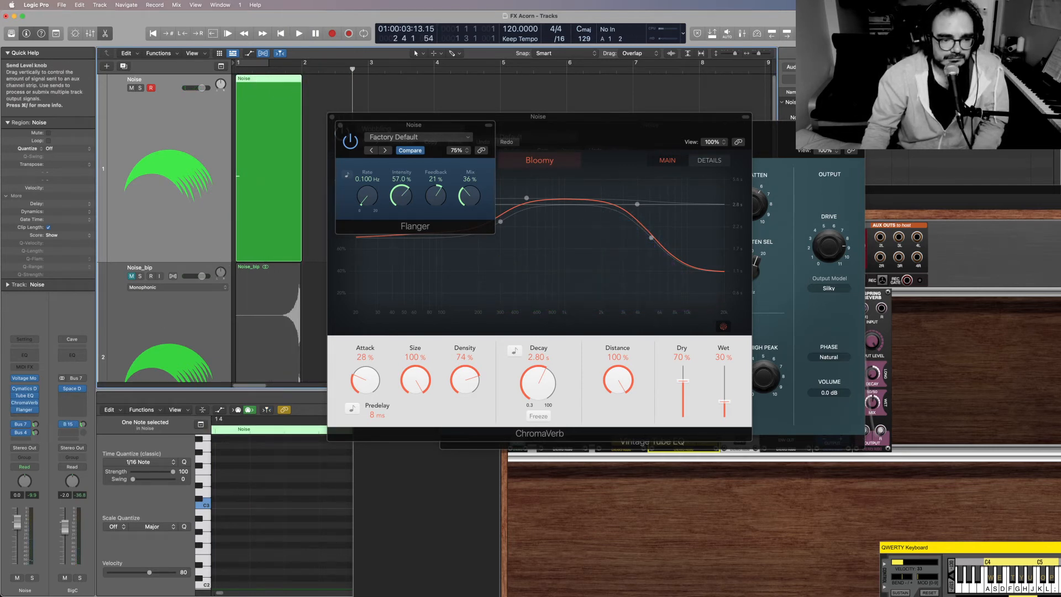
Lower the Flanger's mix to 25% and play the Noise region
{"action": "left_click_drag", "start_coordinate": [468, 195], "coordinate": [466, 201]}
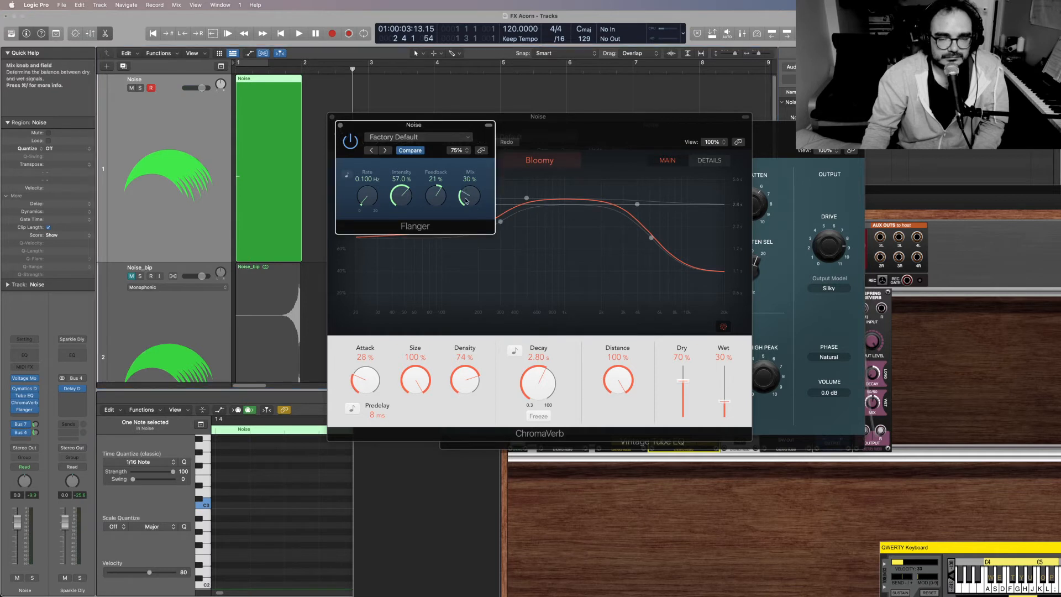
{"action": "key", "text": "space"}
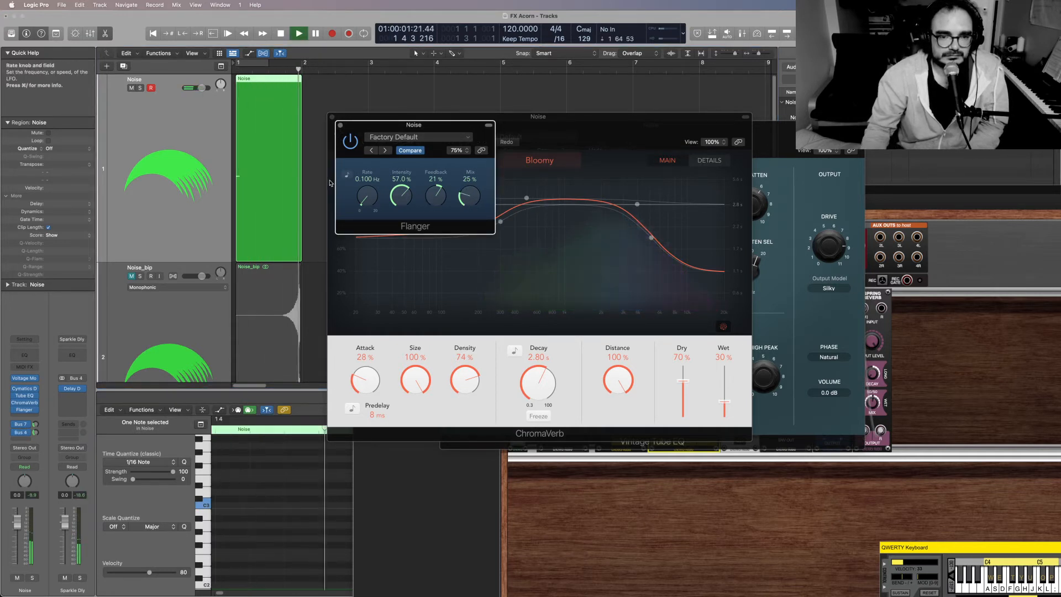
{"action": "key", "text": "space"}
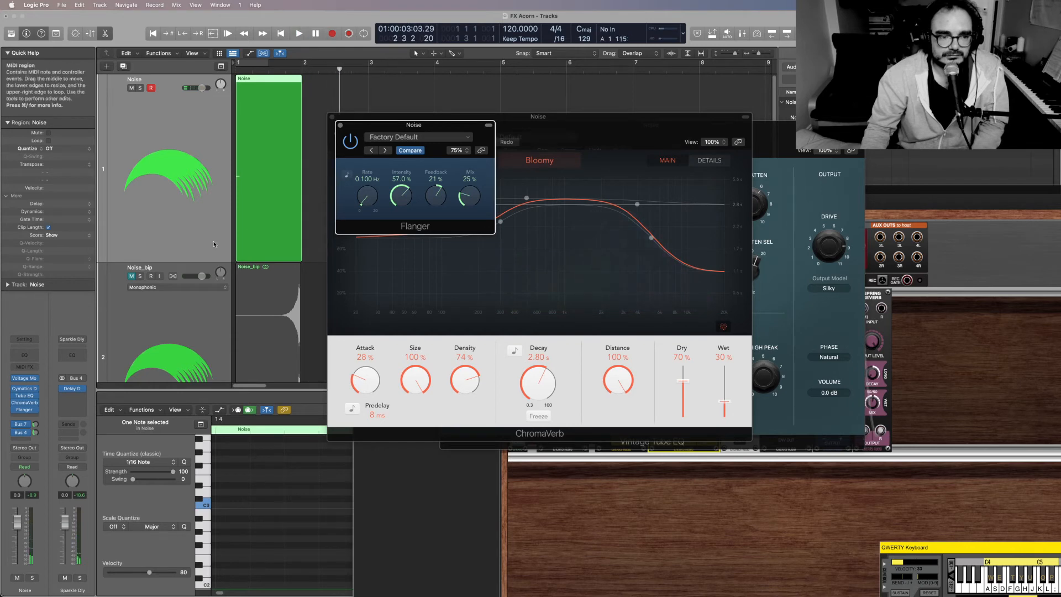
Bring the Noise channel's ChromaVerb window to the front, lower its wet level to 18%, and play the region
{"action": "left_click", "coordinate": [24, 404]}
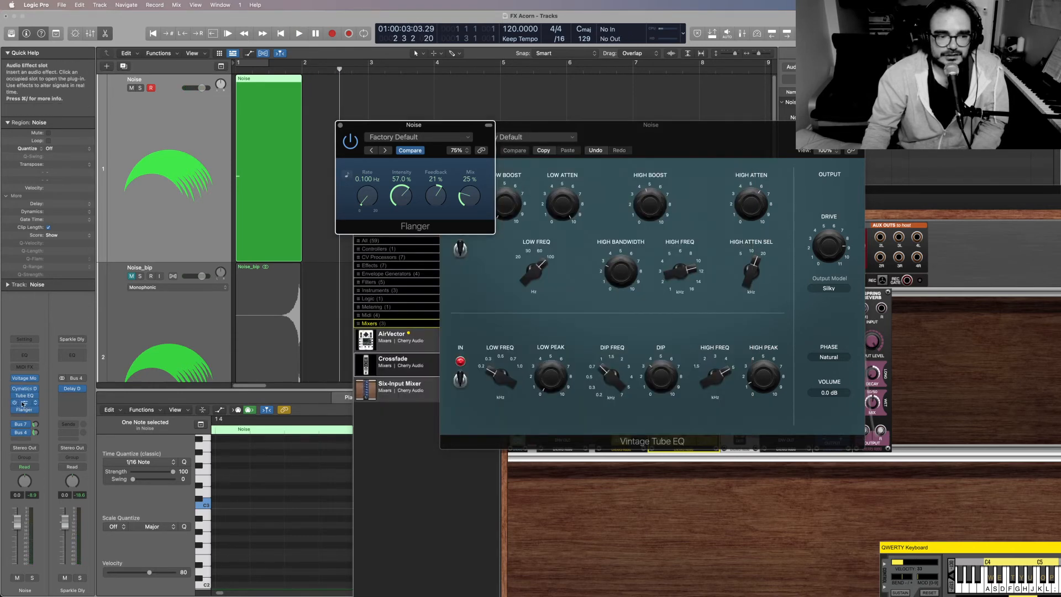
{"action": "left_click", "coordinate": [24, 403]}
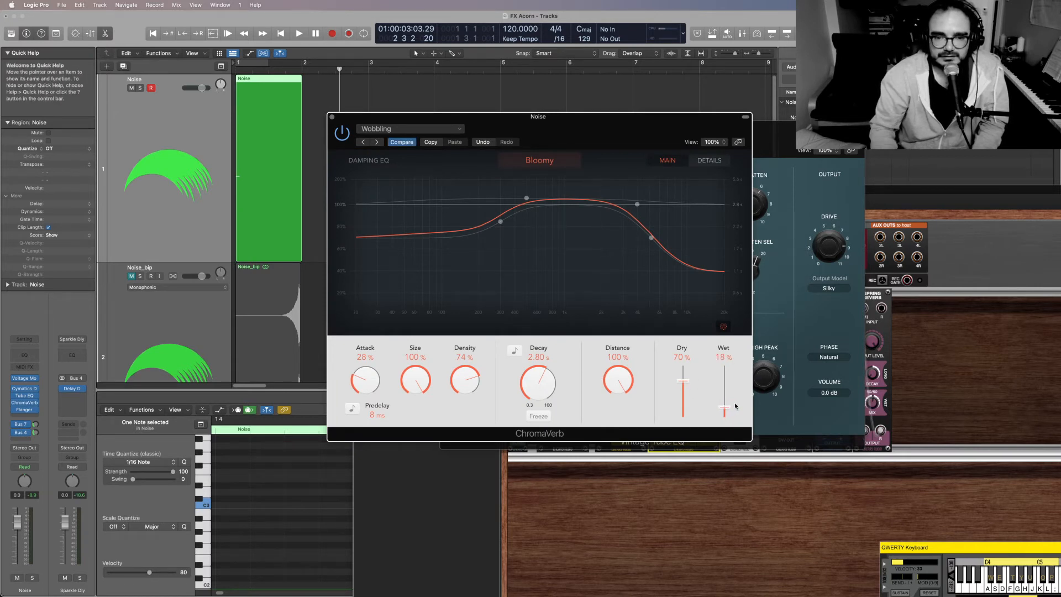
{"action": "key", "text": "space"}
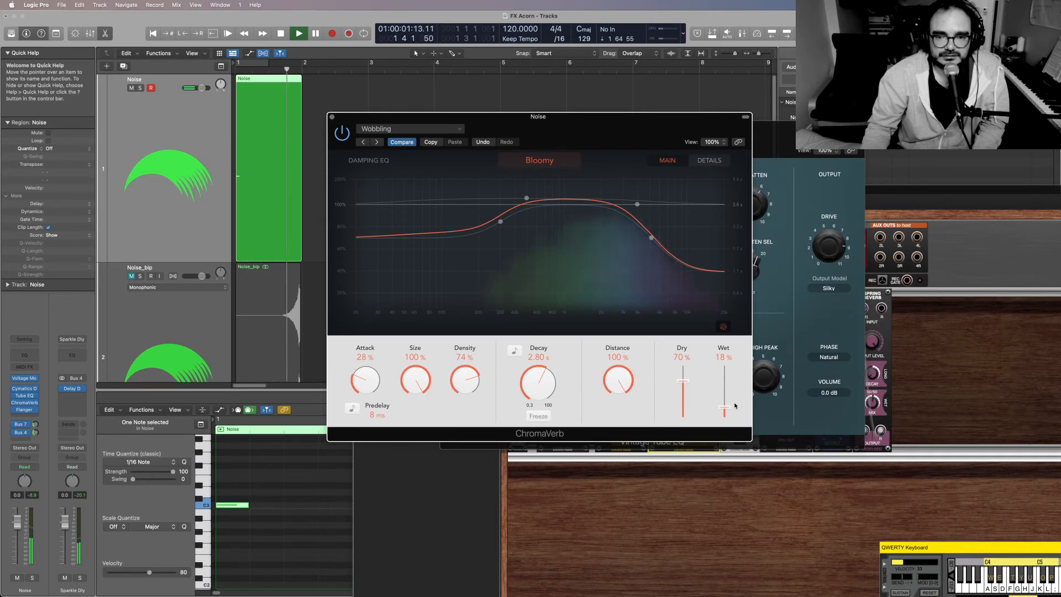
{"action": "key", "text": "space"}
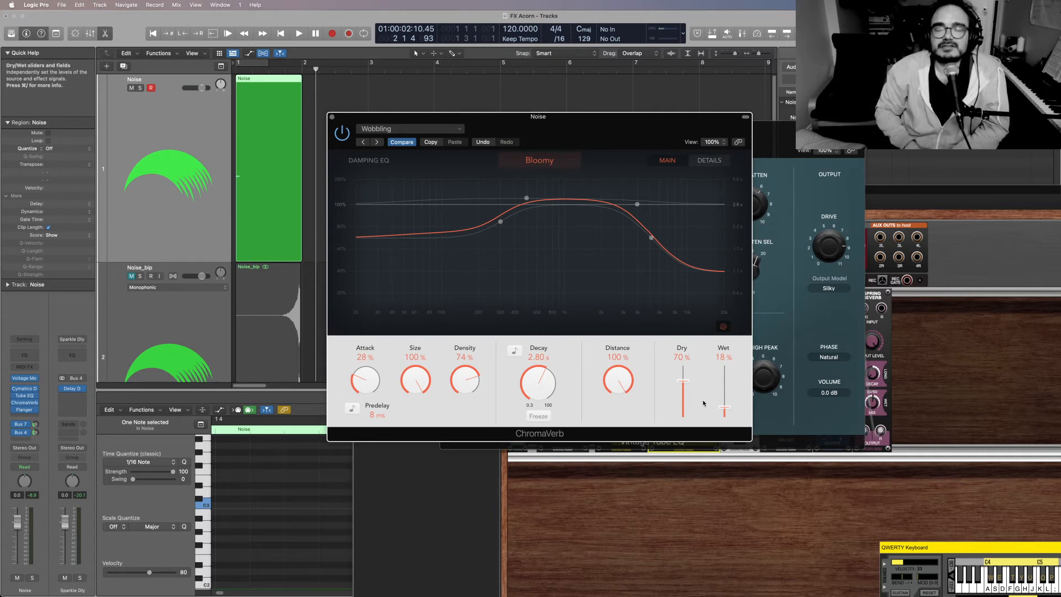
Open the Noise track's Voltage Modular instrument and move the Perc EG module beside the Amplifier down to the second rack row
{"action": "left_click", "coordinate": [24, 380]}
{"action": "left_click", "coordinate": [25, 380]}
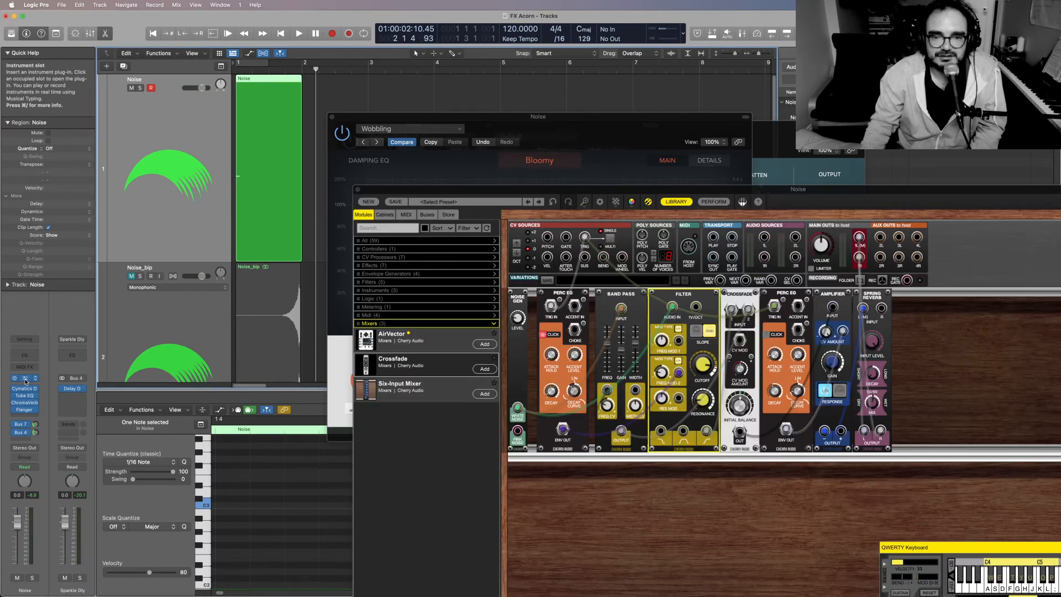
{"action": "left_click_drag", "start_coordinate": [798, 196], "coordinate": [520, 70]}
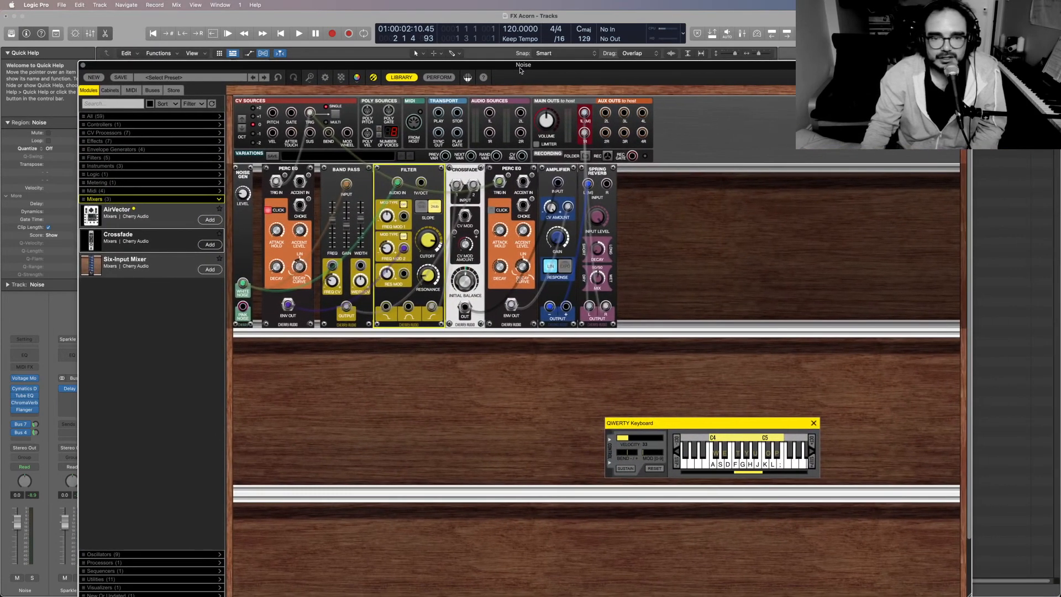
{"action": "left_click_drag", "start_coordinate": [511, 170], "coordinate": [494, 335]}
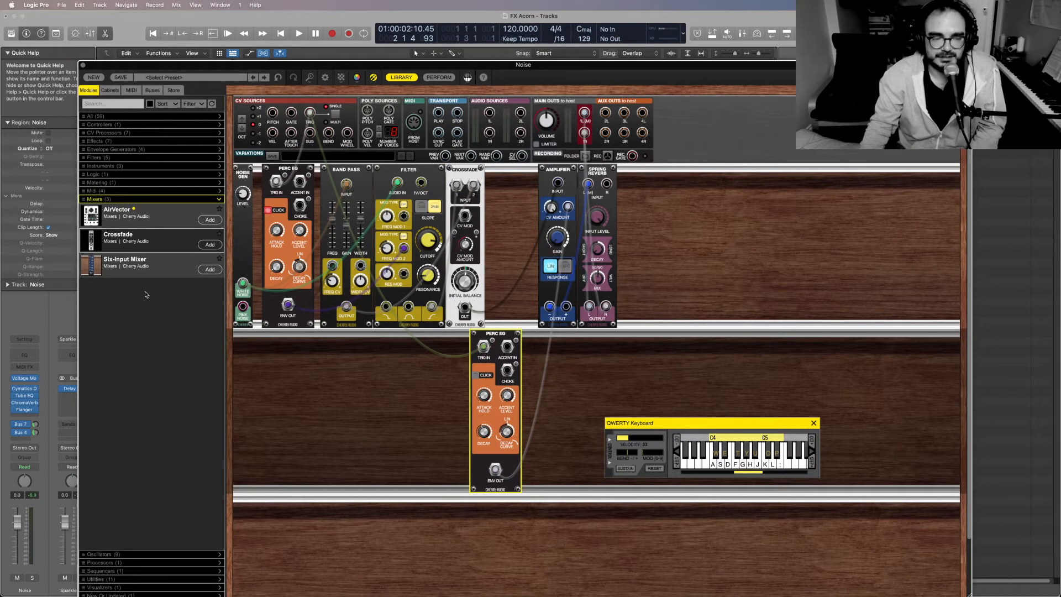
Add an Envelope Generator beside the lower Perc EG and repatch the trigger and envelope output cables onto it
{"action": "left_click", "coordinate": [119, 151]}
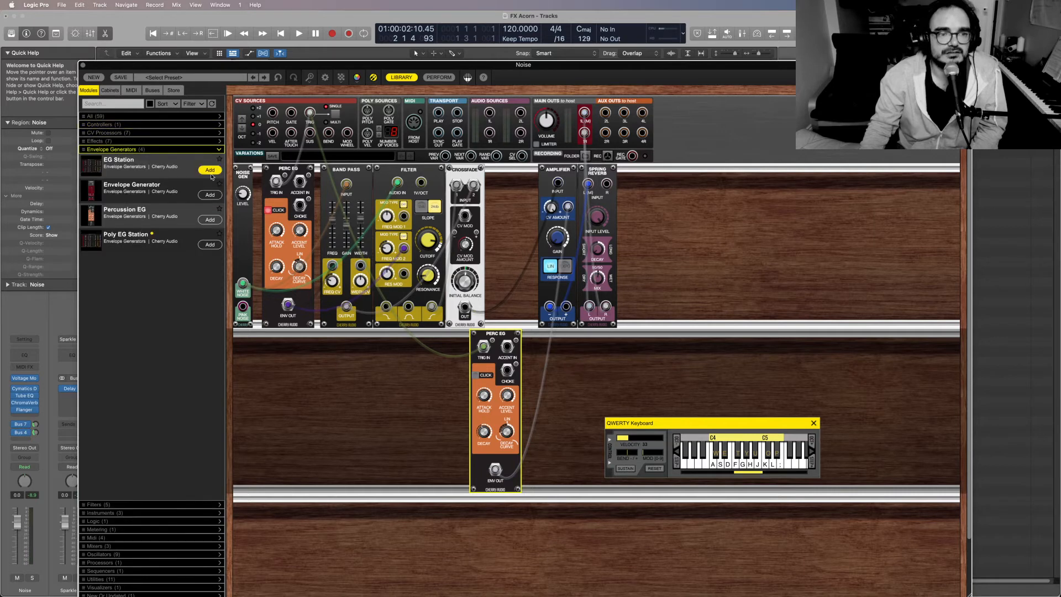
{"action": "left_click_drag", "start_coordinate": [136, 188], "coordinate": [579, 344]}
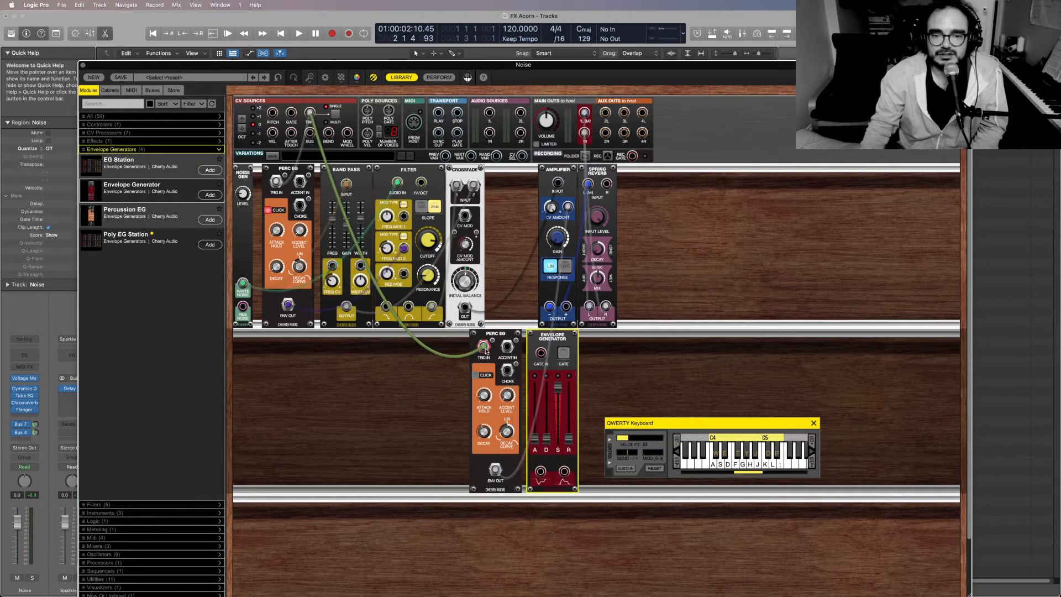
{"action": "left_click_drag", "start_coordinate": [483, 345], "coordinate": [555, 354]}
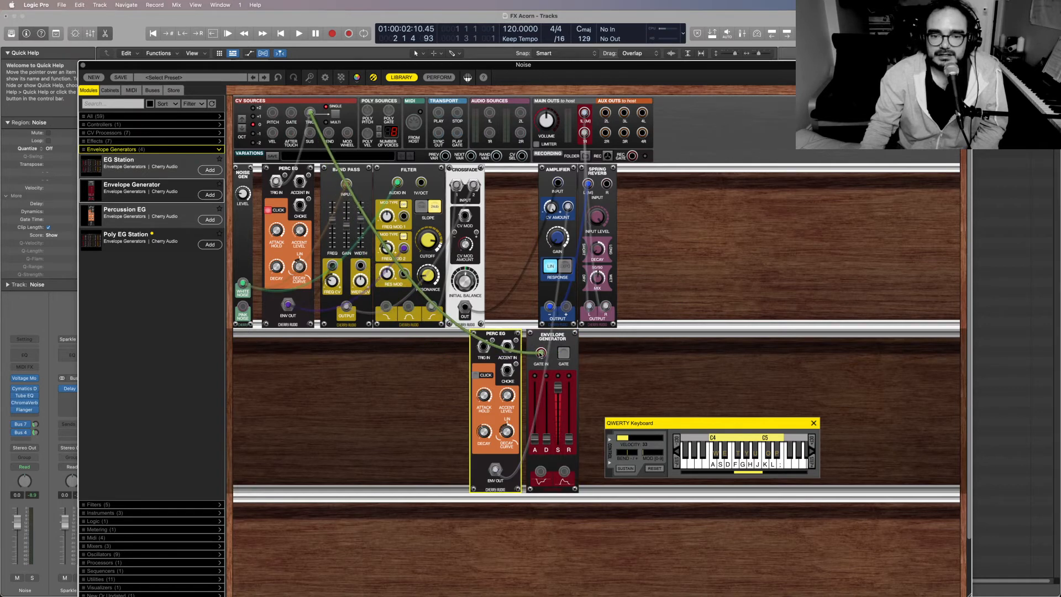
{"action": "left_click_drag", "start_coordinate": [496, 471], "coordinate": [564, 471]}
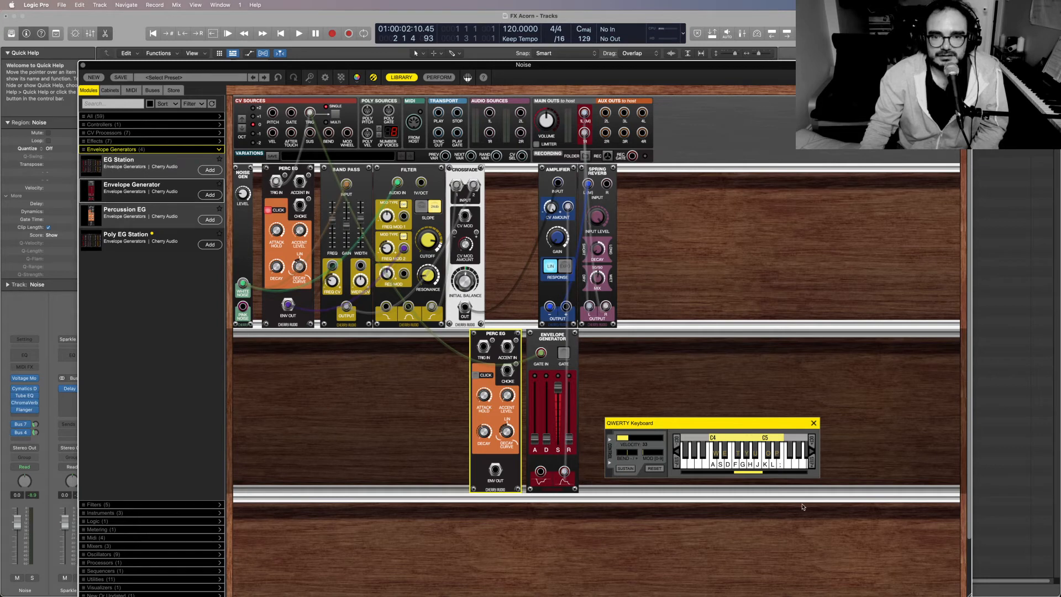
Play the Noise region to hear the Envelope Generator controlling the amplifier
{"action": "left_click", "coordinate": [743, 467]}
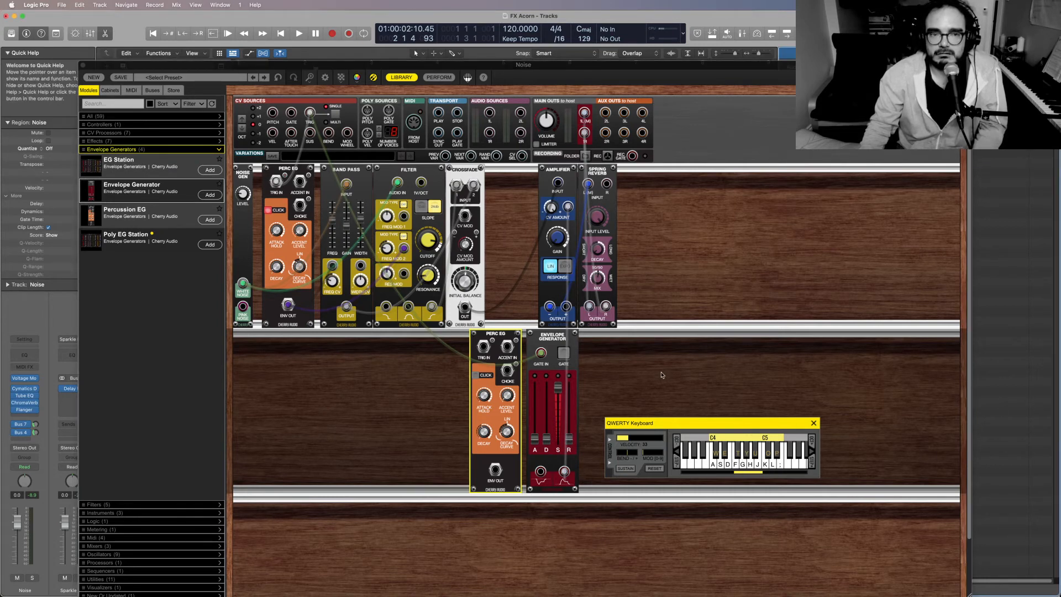
{"action": "key", "text": "space"}
{"action": "key", "text": "space"}
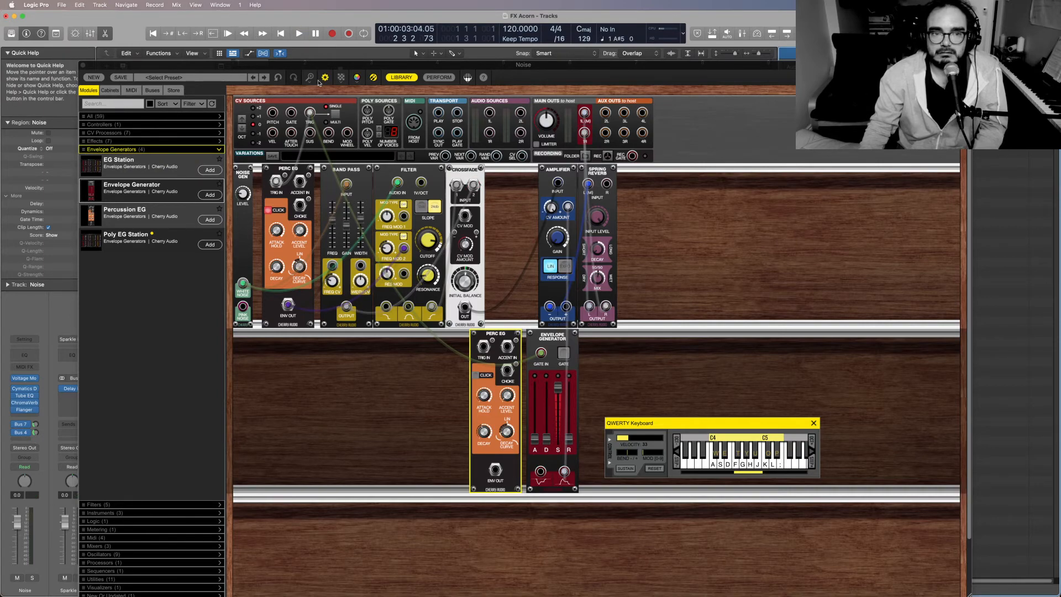
{"action": "left_click_drag", "start_coordinate": [319, 67], "coordinate": [474, 265]}
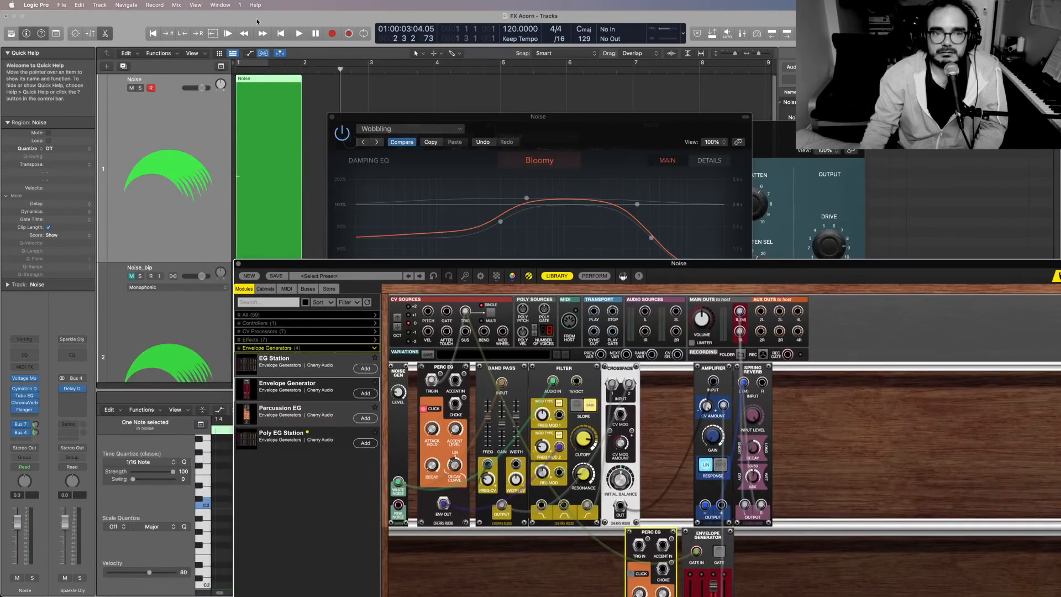
{"action": "left_click", "coordinate": [281, 33]}
{"action": "left_click", "coordinate": [299, 35]}
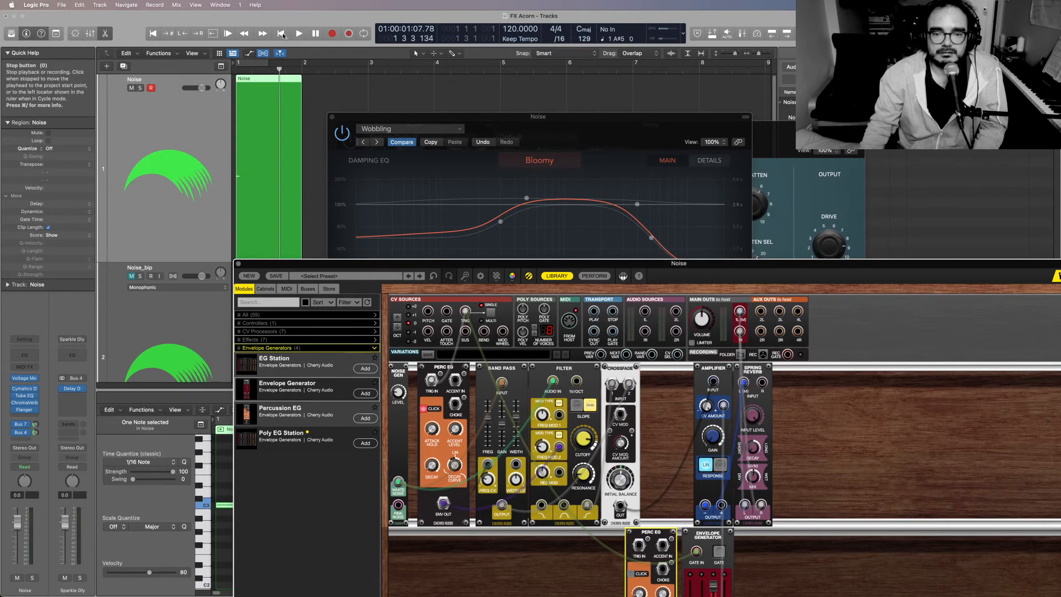
{"action": "left_click", "coordinate": [281, 34]}
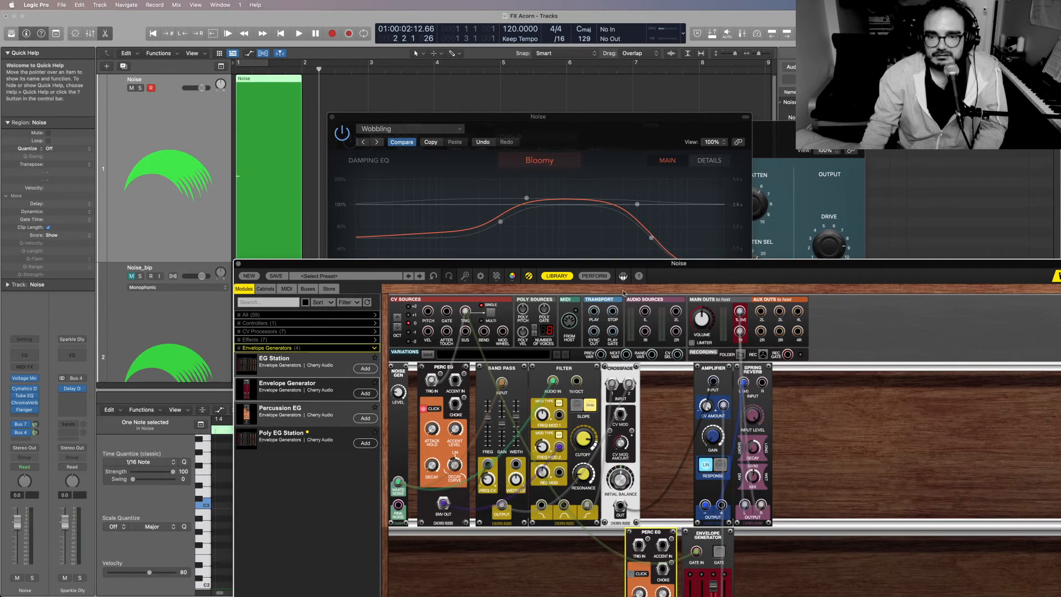
Trigger the Envelope Generator's manual gate and a keyboard note to test the patch
{"action": "left_click_drag", "start_coordinate": [694, 269], "coordinate": [591, 171]}
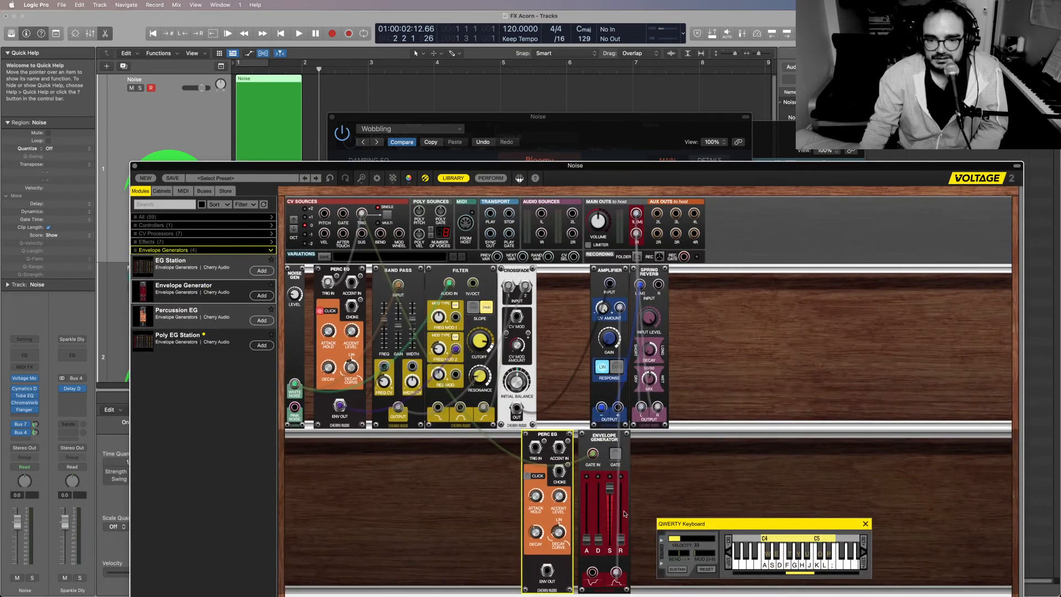
{"action": "left_click", "coordinate": [614, 456]}
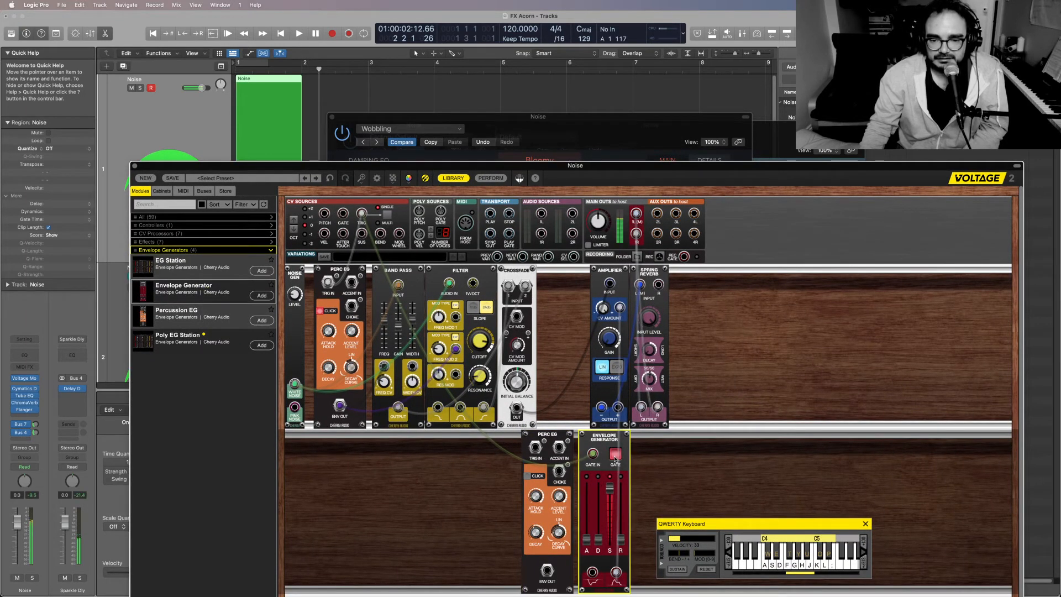
{"action": "left_click", "coordinate": [614, 456]}
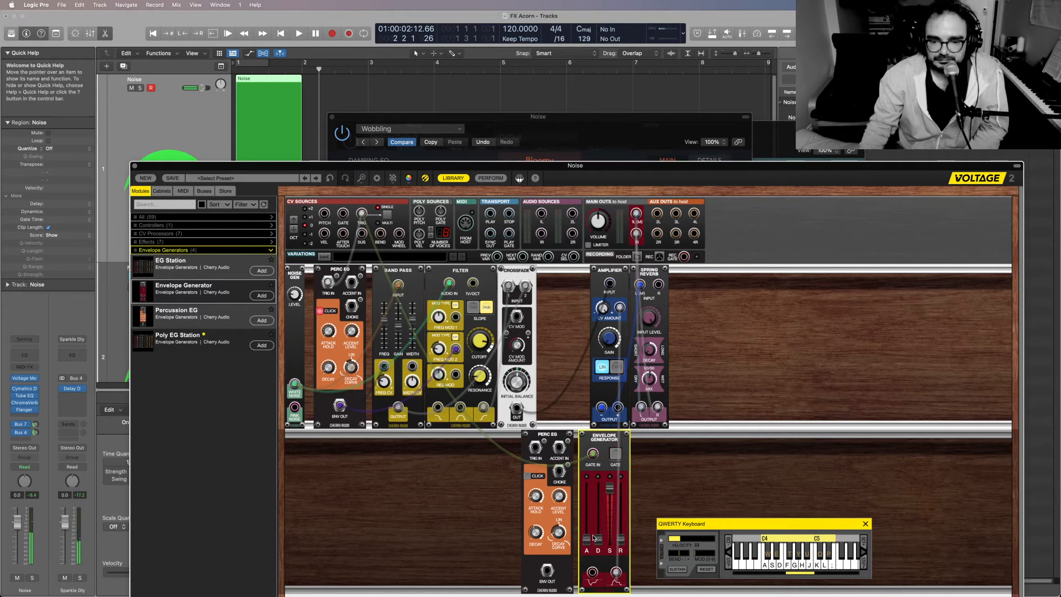
{"action": "left_click", "coordinate": [788, 566]}
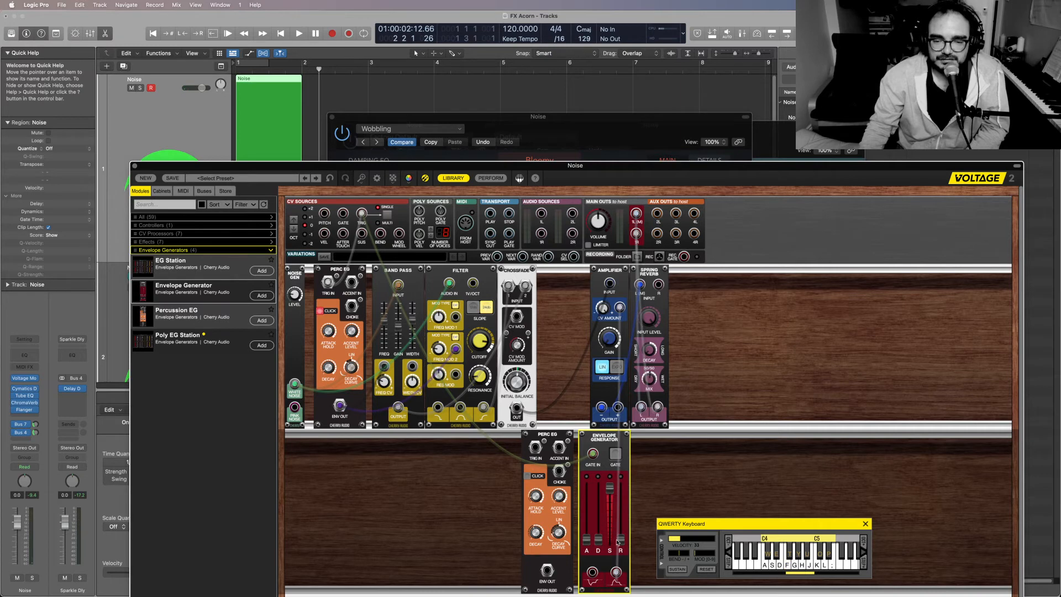
Raise the Envelope Generator's attack slightly and its release to about 900 ms, and play the Noise region
{"action": "left_click_drag", "start_coordinate": [609, 500], "coordinate": [609, 495]}
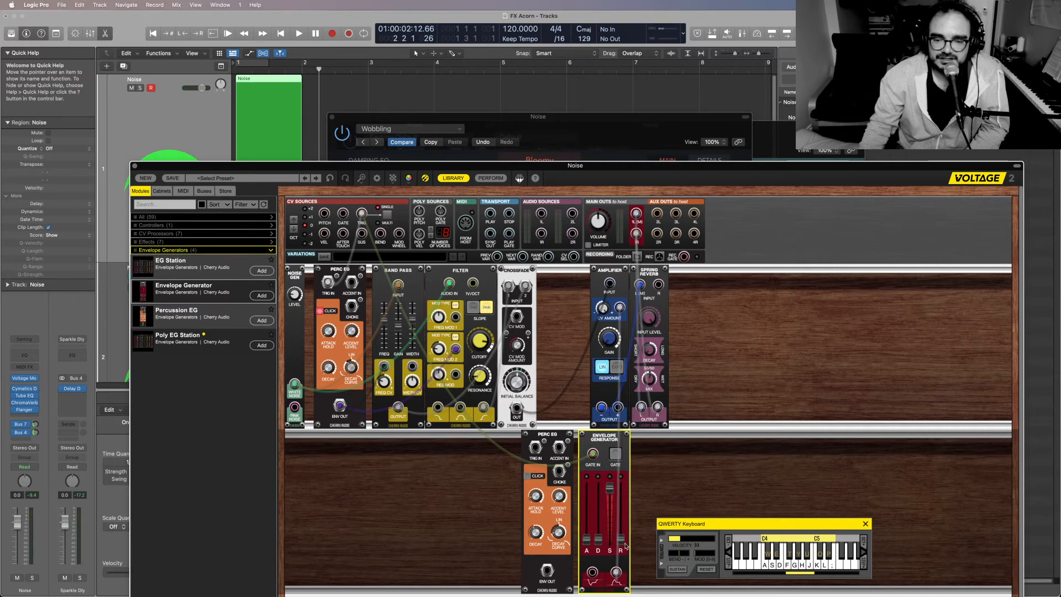
{"action": "left_click_drag", "start_coordinate": [622, 541], "coordinate": [621, 536]}
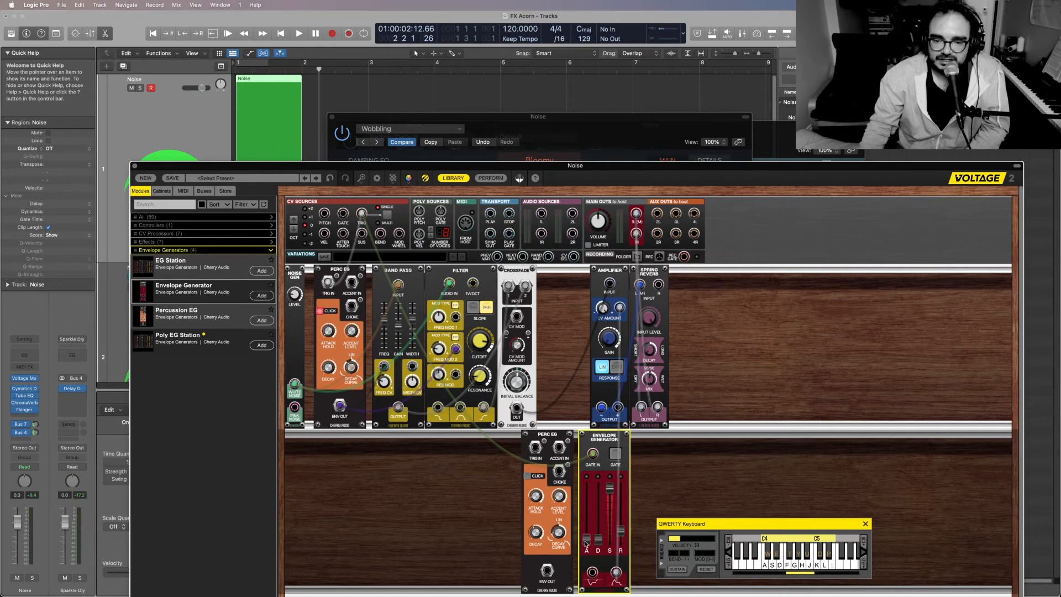
{"action": "left_click_drag", "start_coordinate": [586, 543], "coordinate": [586, 541]}
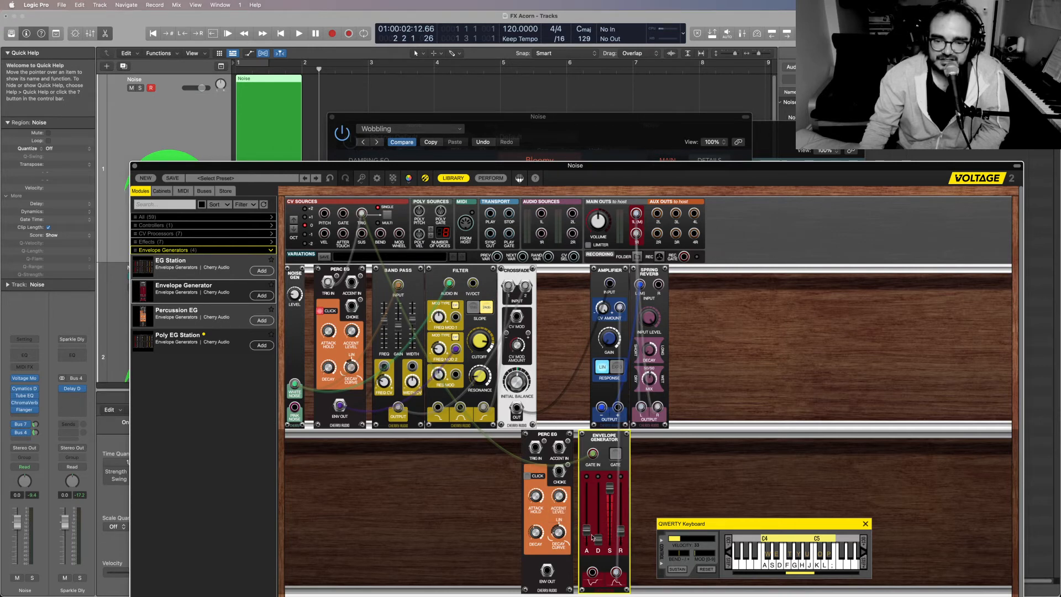
{"action": "left_click_drag", "start_coordinate": [625, 532], "coordinate": [625, 527]}
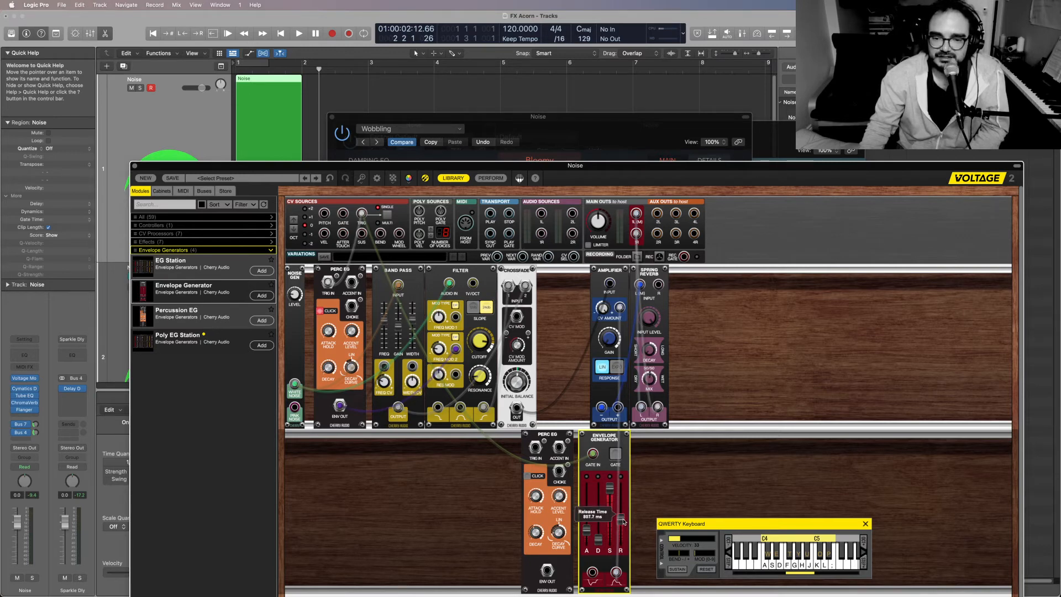
{"action": "key", "text": "Return"}
{"action": "key", "text": "space"}
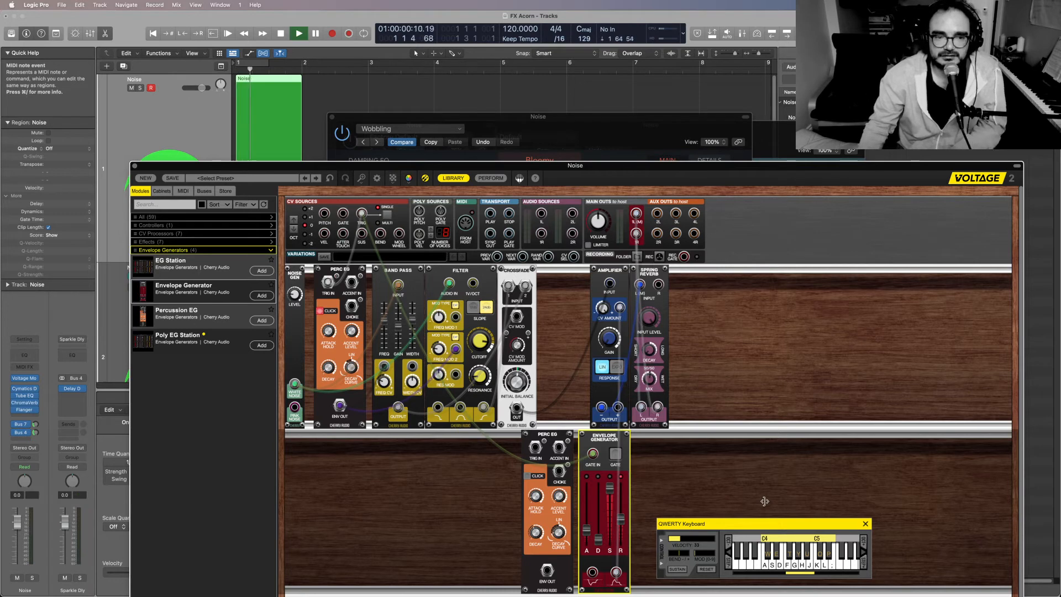
{"action": "key", "text": "space"}
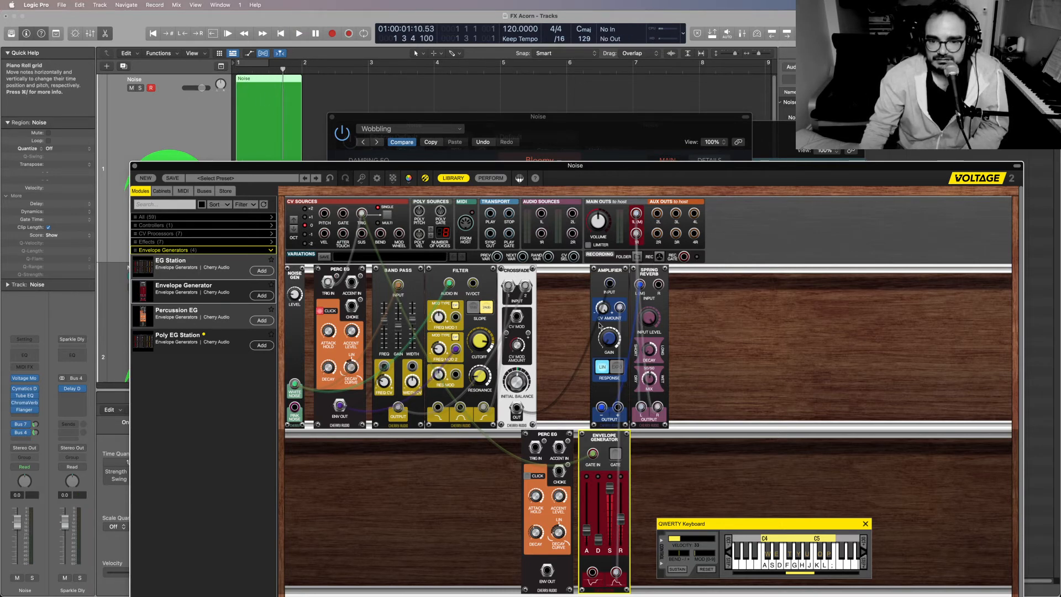
Switch the Amplifier's response to Expo and test it by playing the region and triggering the envelope gate
{"action": "left_click", "coordinate": [617, 369]}
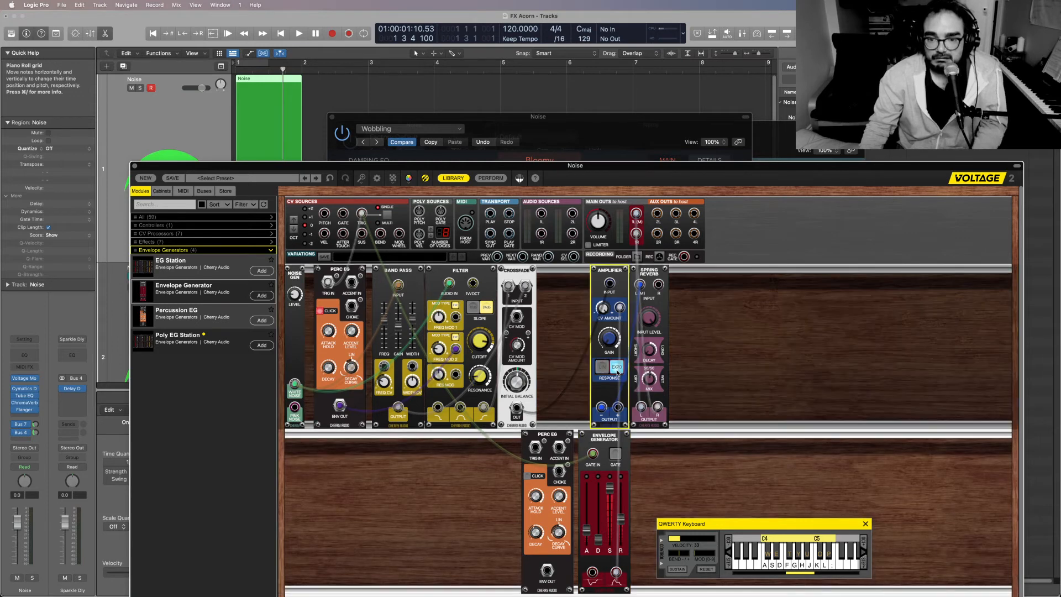
{"action": "key", "text": "Return"}
{"action": "key", "text": "space"}
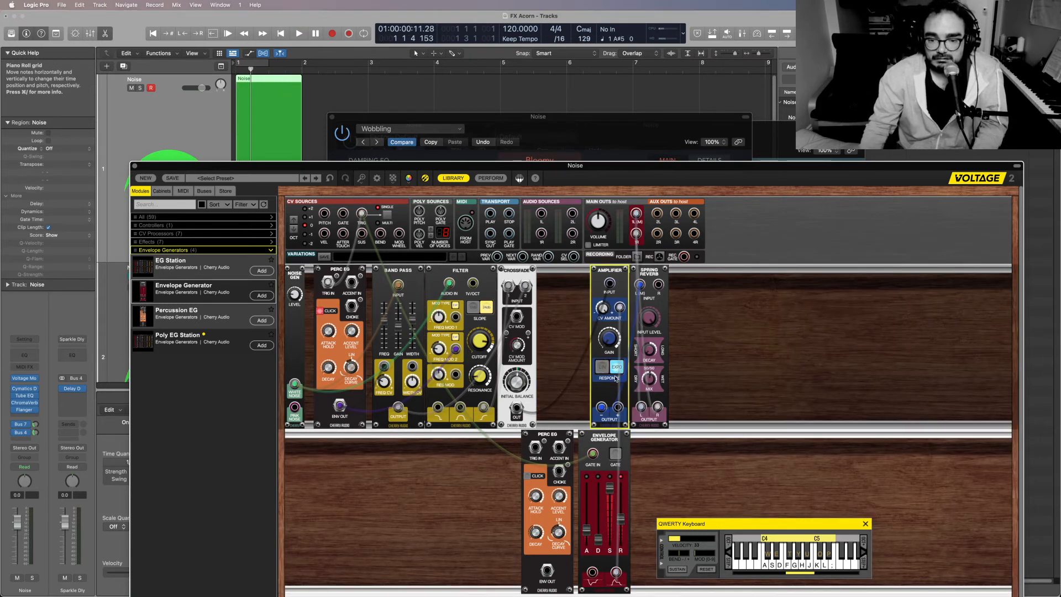
{"action": "left_click", "coordinate": [613, 454]}
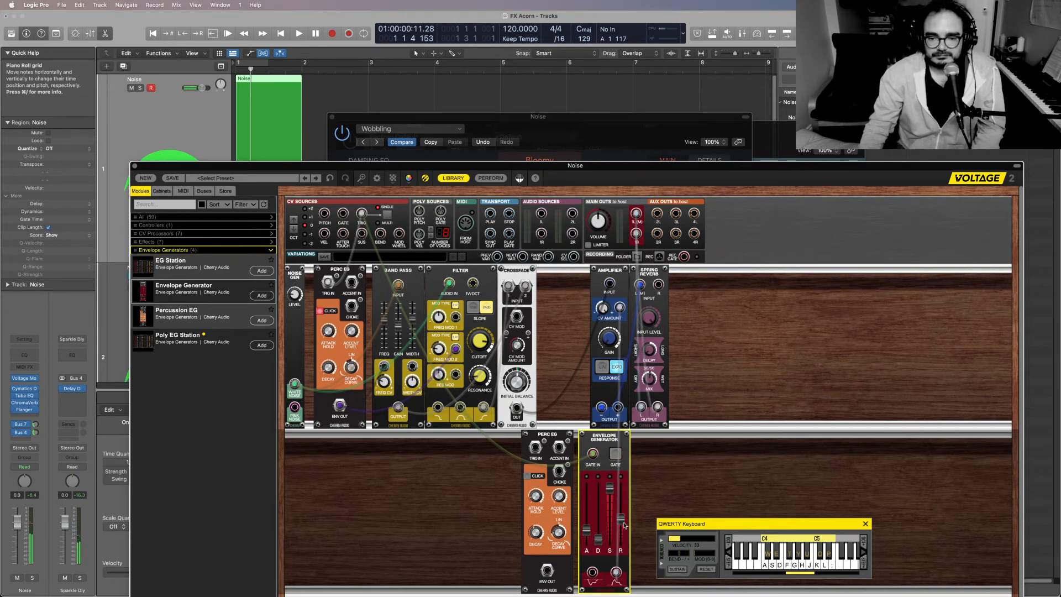
Set the Envelope Generator's decay to about 137 ms and sustain to about 89%, lower its release slightly, and trigger the gate
{"action": "mouse_move", "coordinate": [621, 525]}
{"action": "left_click_drag", "start_coordinate": [598, 540], "coordinate": [598, 526]}
{"action": "left_click_drag", "start_coordinate": [609, 487], "coordinate": [608, 512]}
{"action": "left_click", "coordinate": [617, 455]}
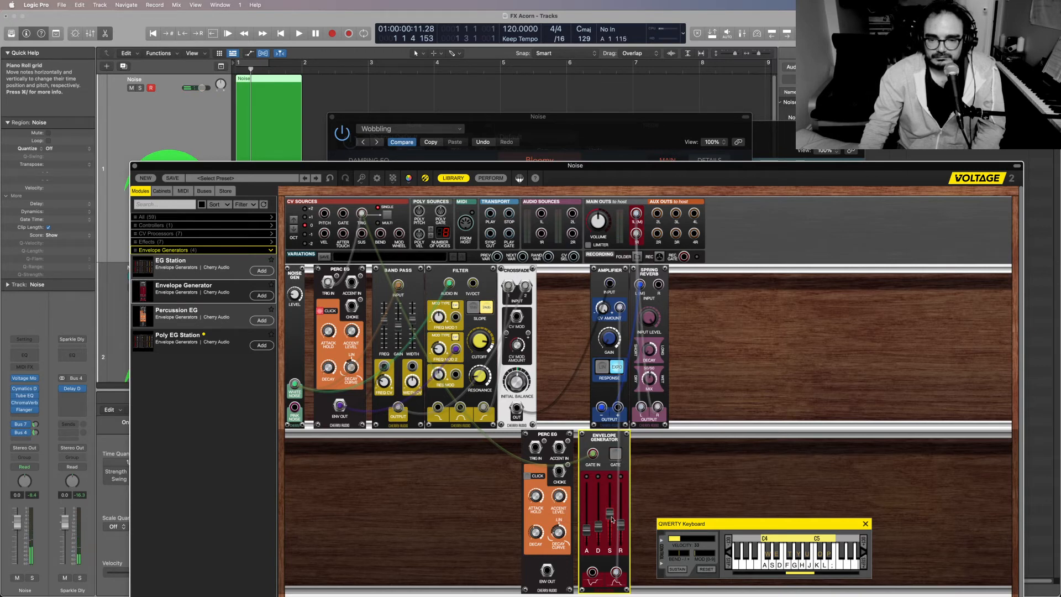
{"action": "mouse_move", "coordinate": [610, 513]}
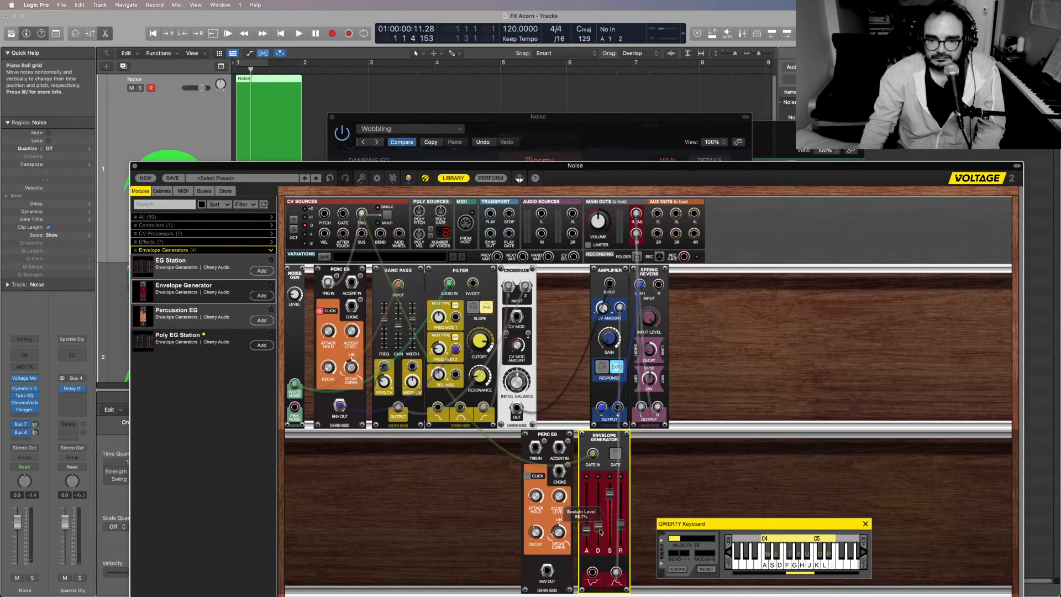
{"action": "mouse_move", "coordinate": [600, 532]}
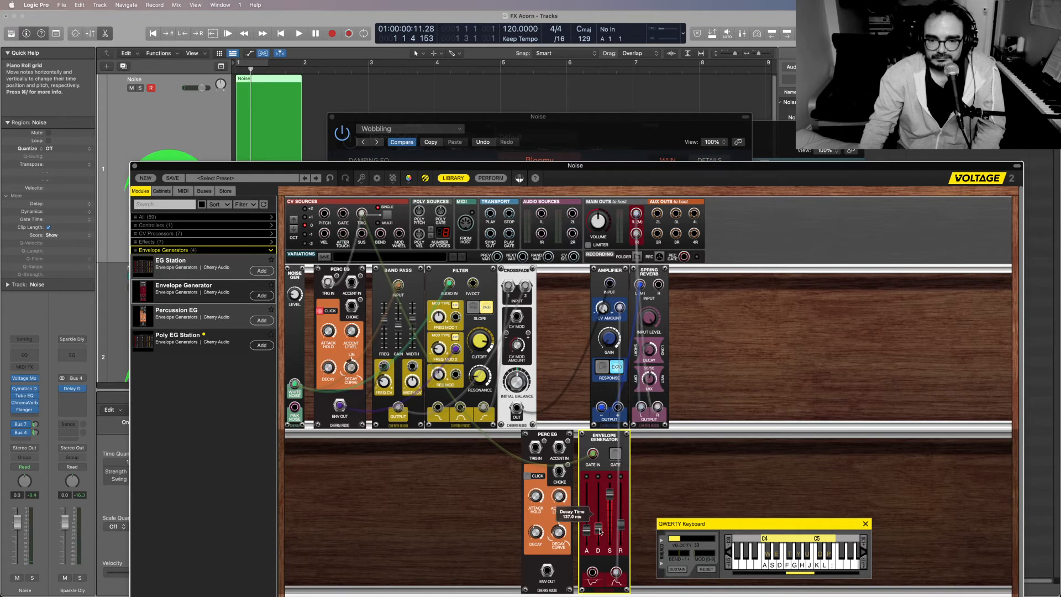
{"action": "left_click", "coordinate": [615, 455]}
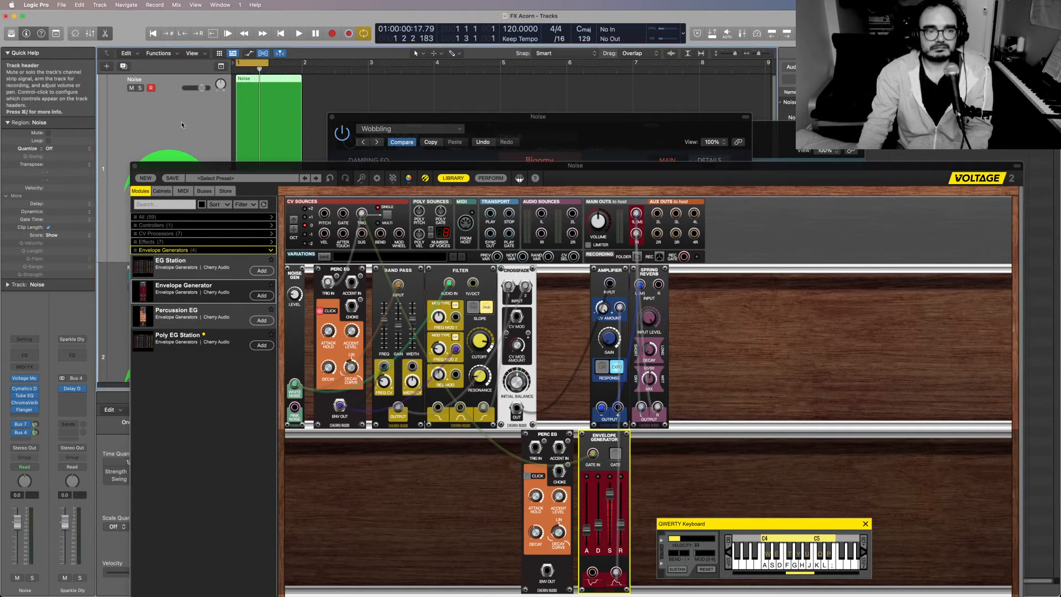
Switch the CV Sources trigger mode to Multi and play the cycled Noise region
{"action": "left_click_drag", "start_coordinate": [243, 168], "coordinate": [397, 138]}
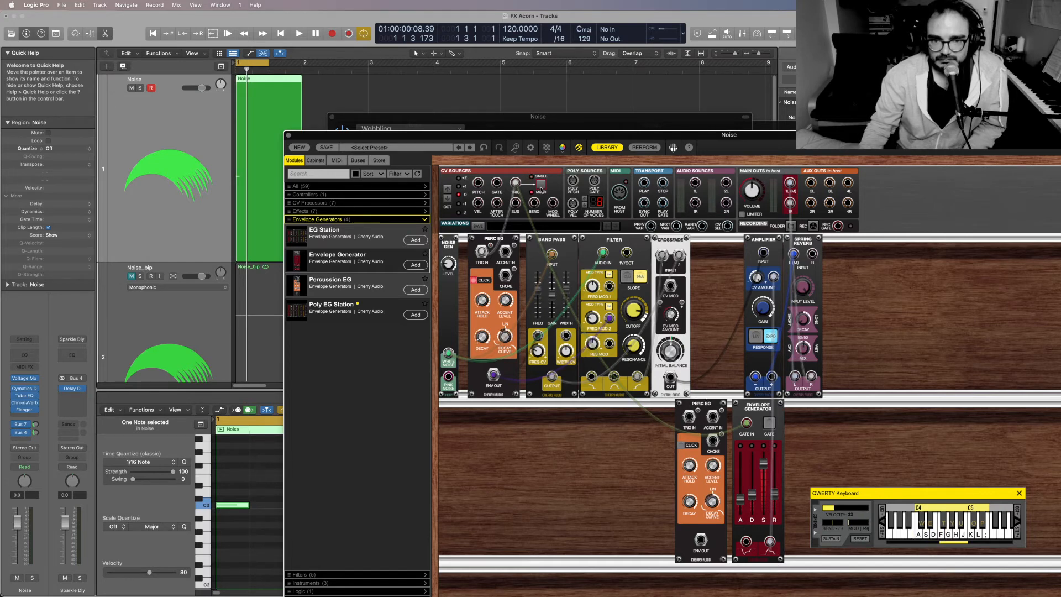
{"action": "key", "text": "space"}
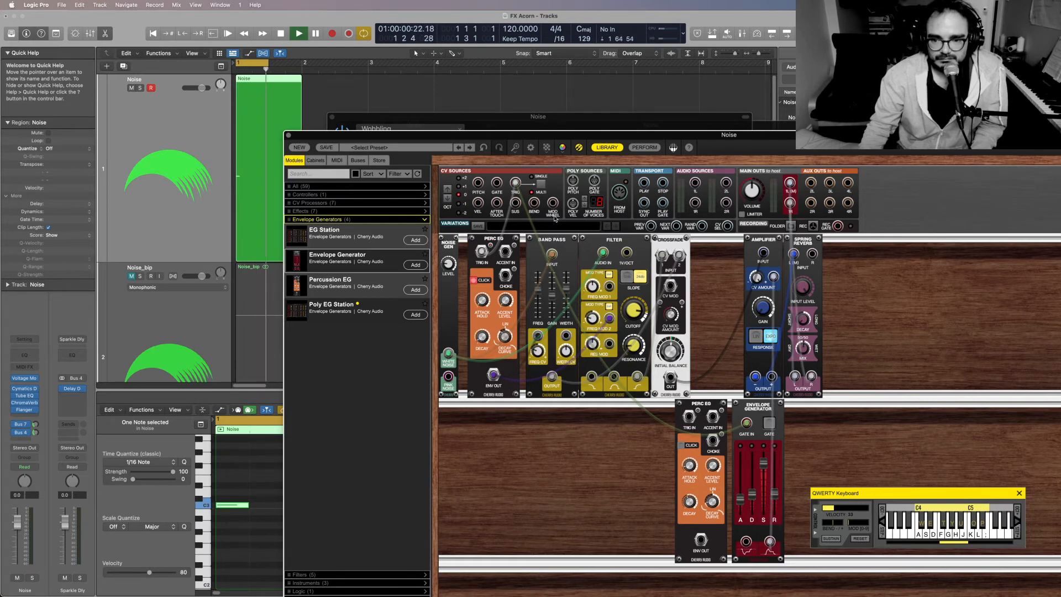
{"action": "key", "text": "space"}
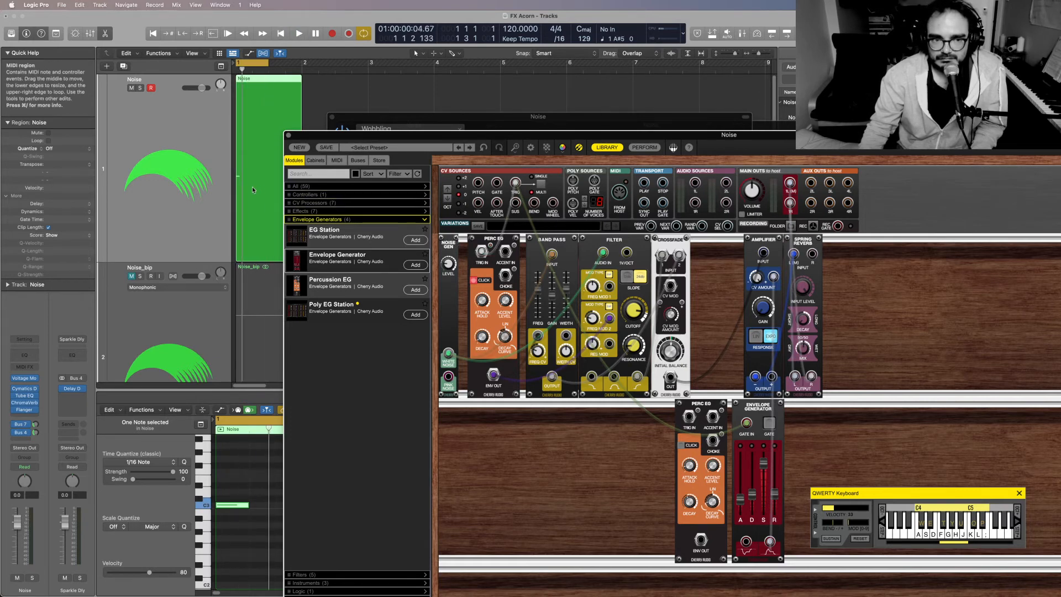
Move the Noise region's MIDI note later, away from the region start, and deselect it
{"action": "left_click", "coordinate": [230, 507]}
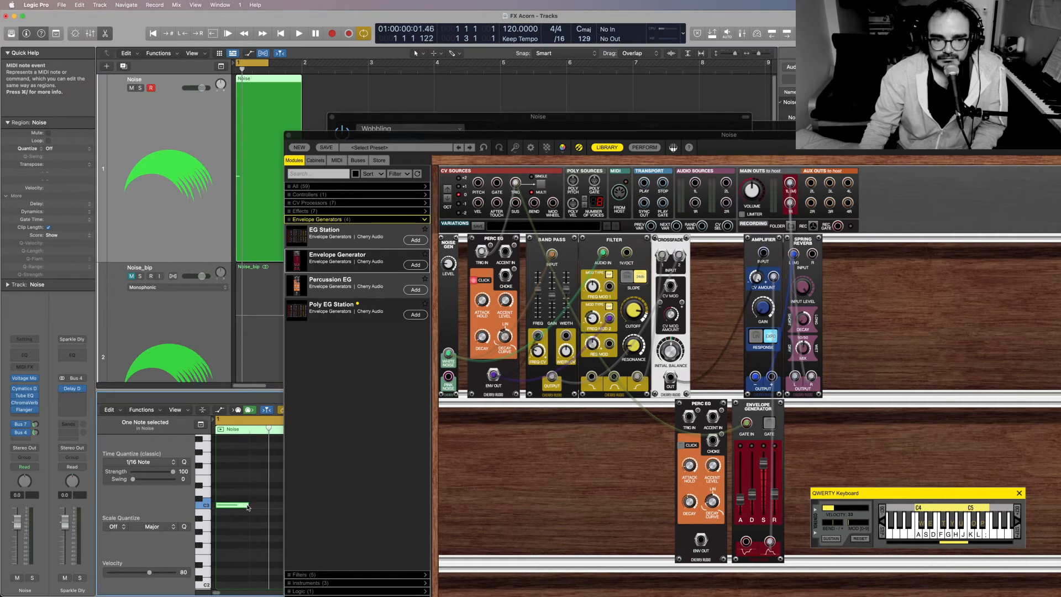
{"action": "left_click_drag", "start_coordinate": [236, 507], "coordinate": [260, 507]}
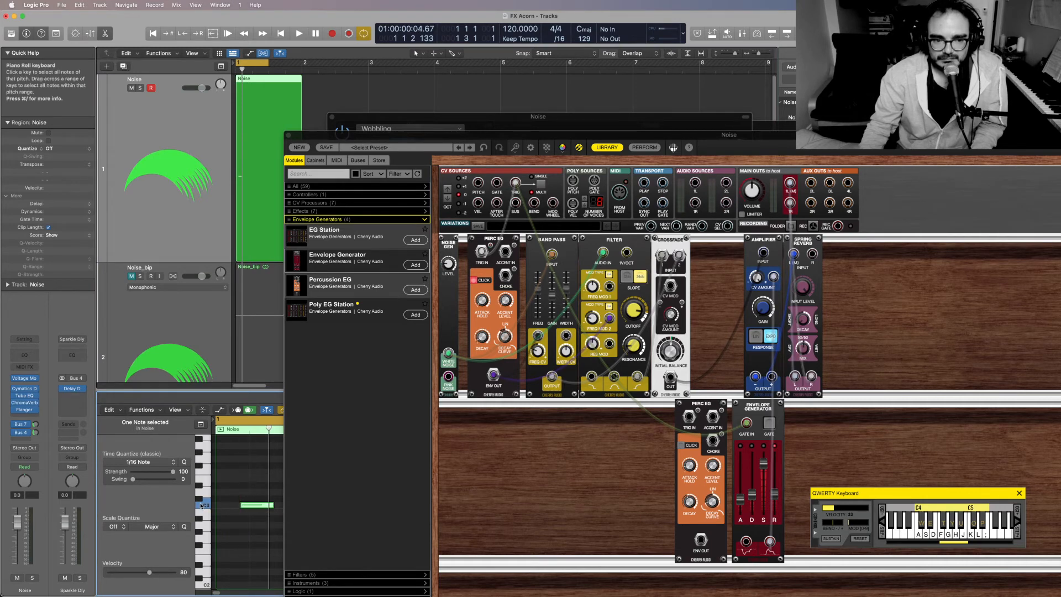
{"action": "left_click", "coordinate": [203, 481]}
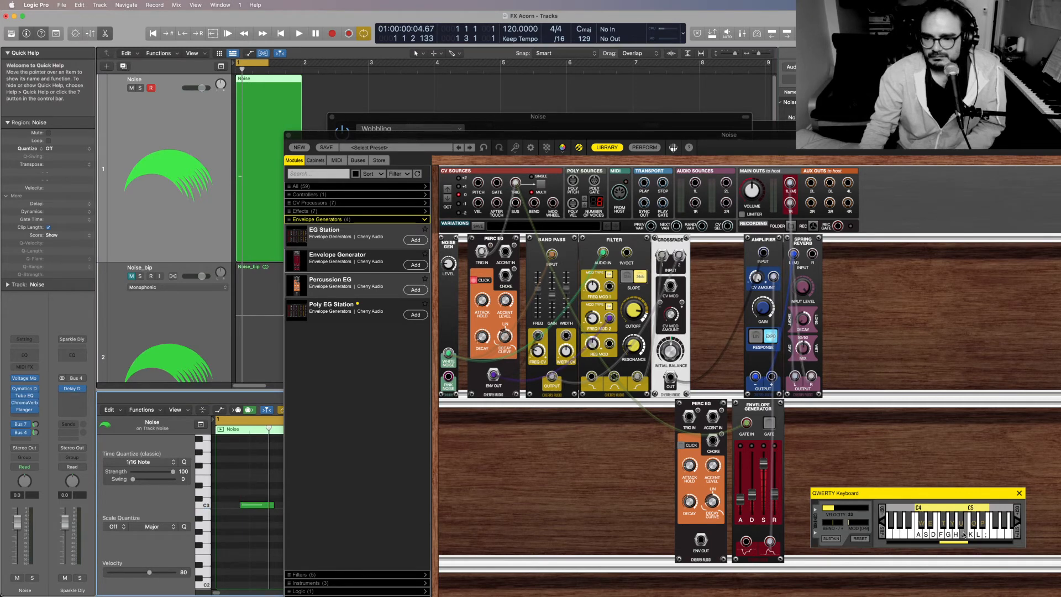
Patch the CV Sources Gate output to the Envelope Generator's Gate In, replacing the existing trigger cable
{"action": "left_click", "coordinate": [793, 474]}
{"action": "left_click", "coordinate": [768, 424]}
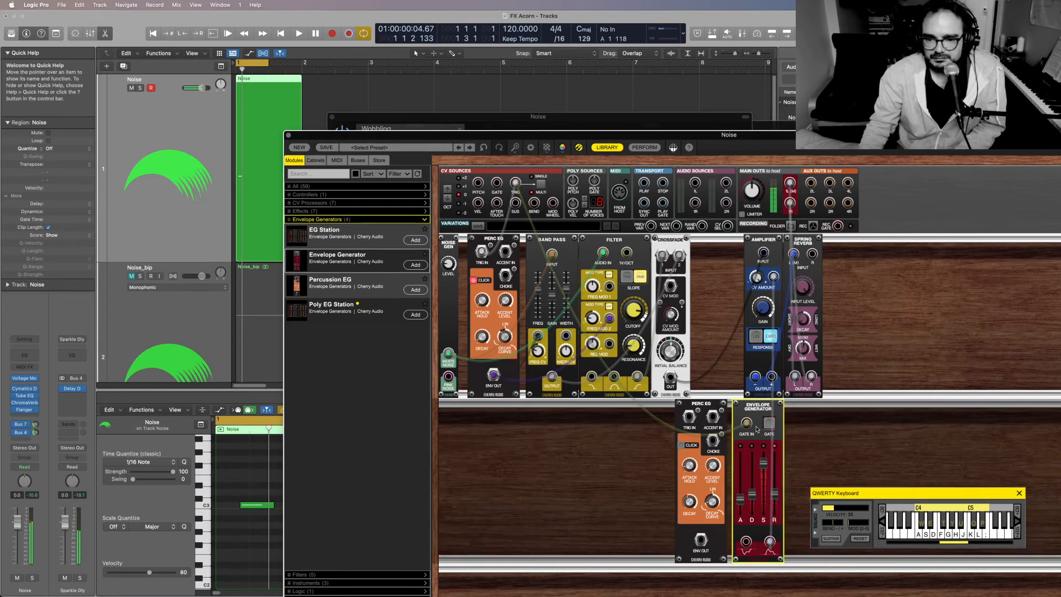
{"action": "mouse_move", "coordinate": [751, 426]}
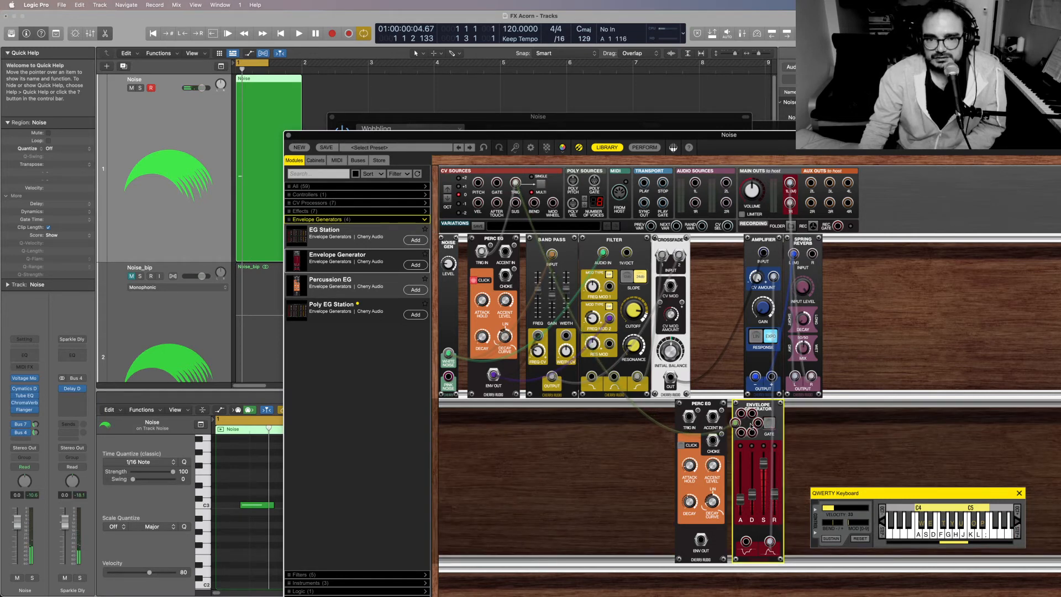
{"action": "left_click", "coordinate": [497, 184]}
{"action": "mouse_move", "coordinate": [497, 186]}
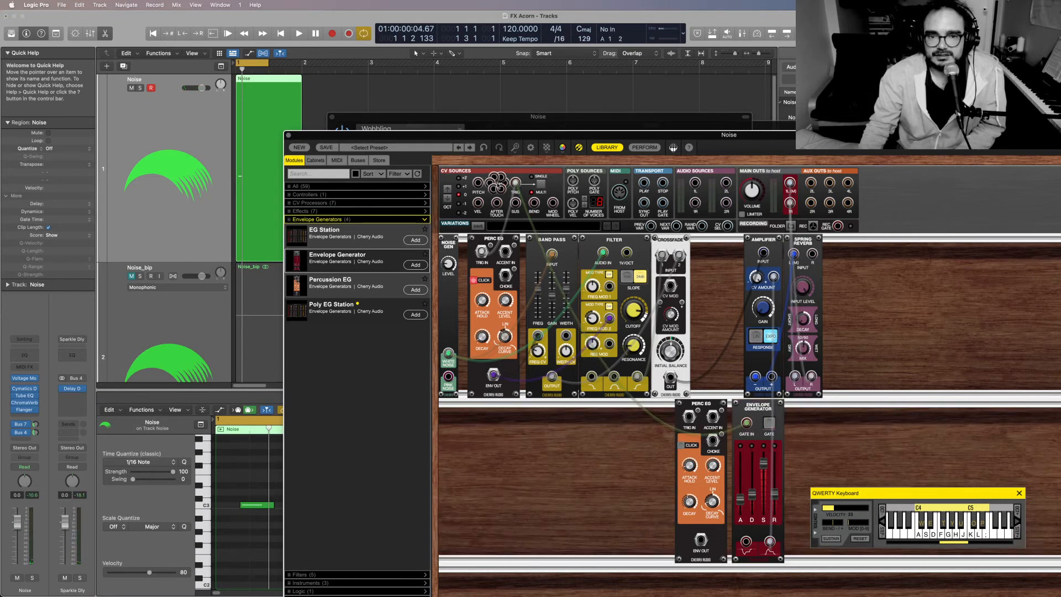
{"action": "left_click_drag", "start_coordinate": [501, 192], "coordinate": [747, 426]}
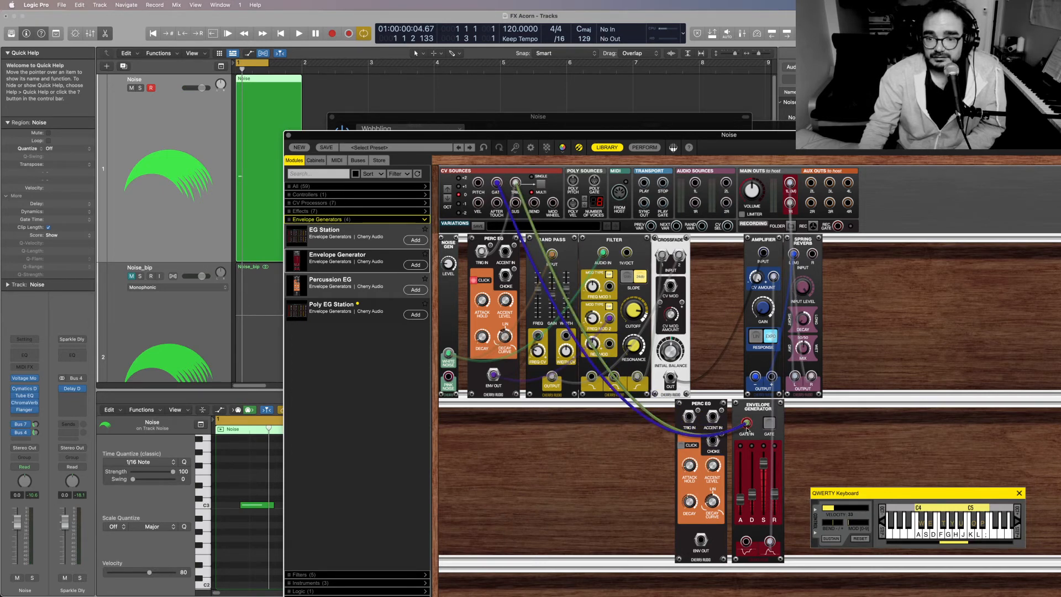
{"action": "left_click", "coordinate": [748, 427]}
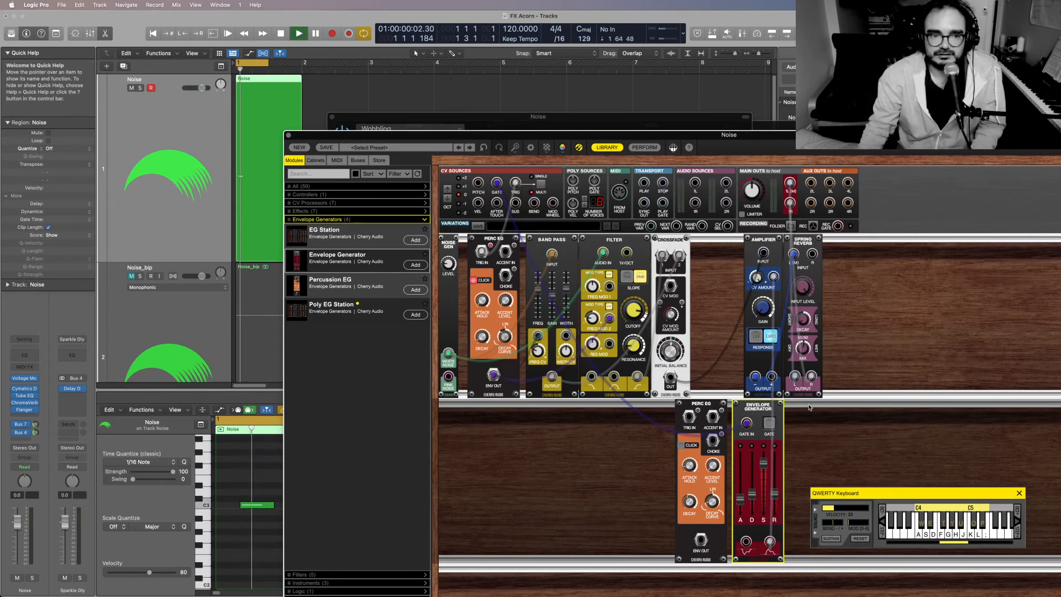
Move the Noise region's MIDI note back to the region start and audition it with the cycle running
{"action": "left_click_drag", "start_coordinate": [257, 508], "coordinate": [233, 508]}
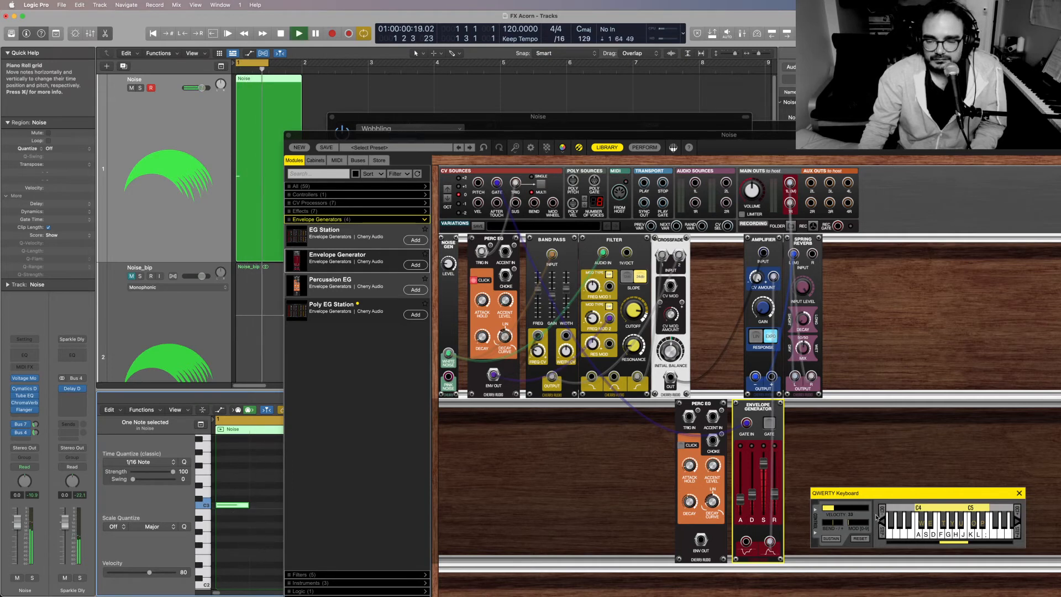
{"action": "mouse_move", "coordinate": [742, 503]}
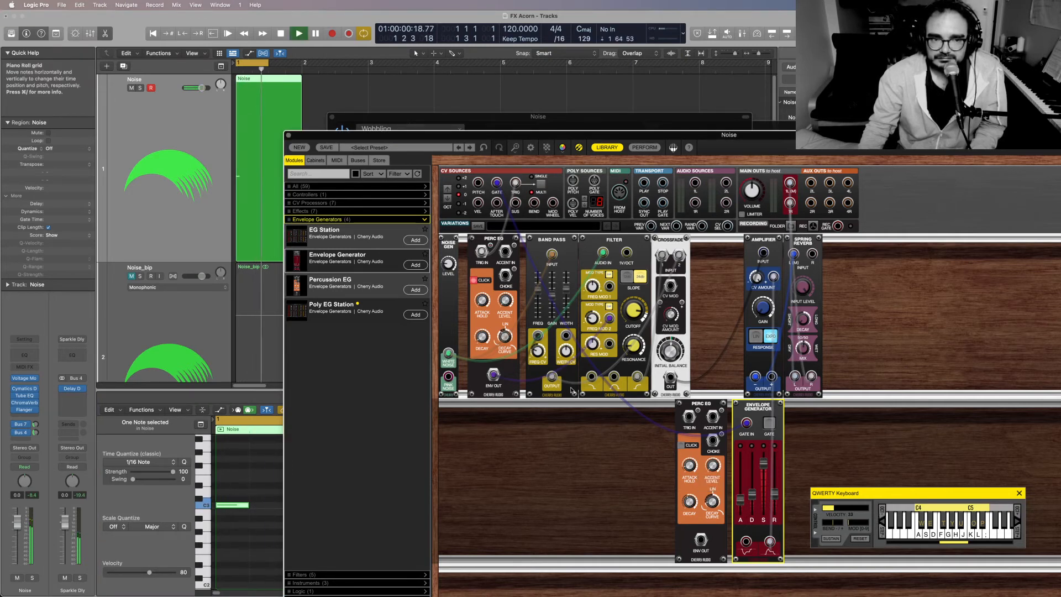
{"action": "key", "text": "space"}
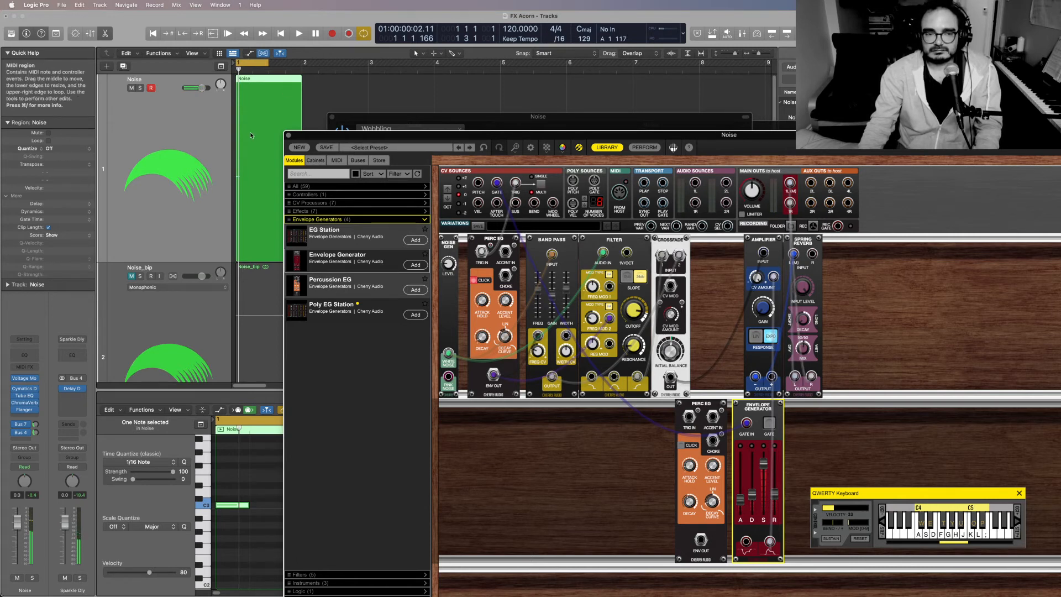
{"action": "key", "text": "space"}
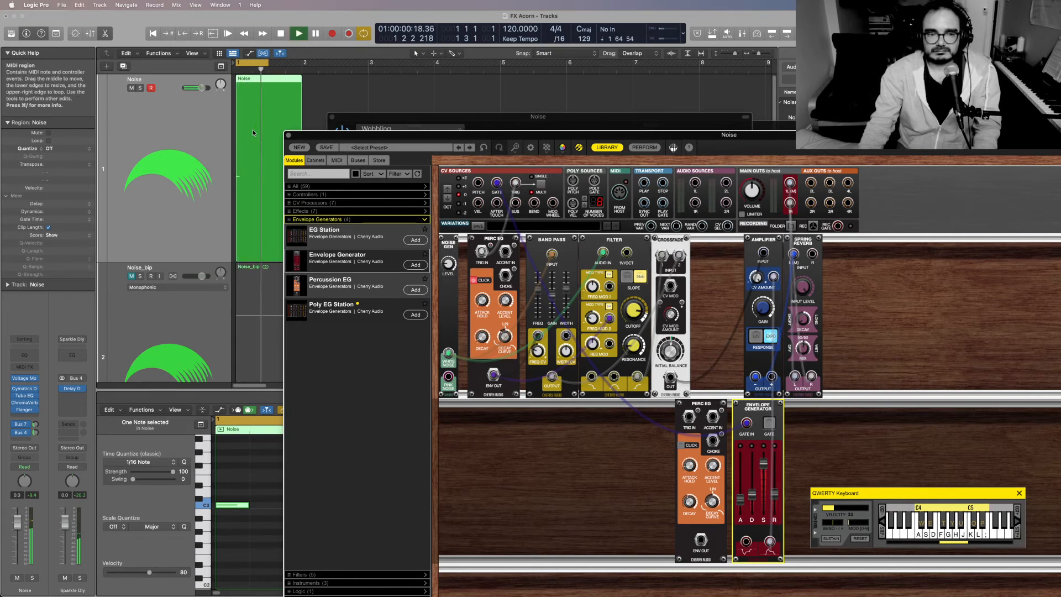
{"action": "key", "text": "space"}
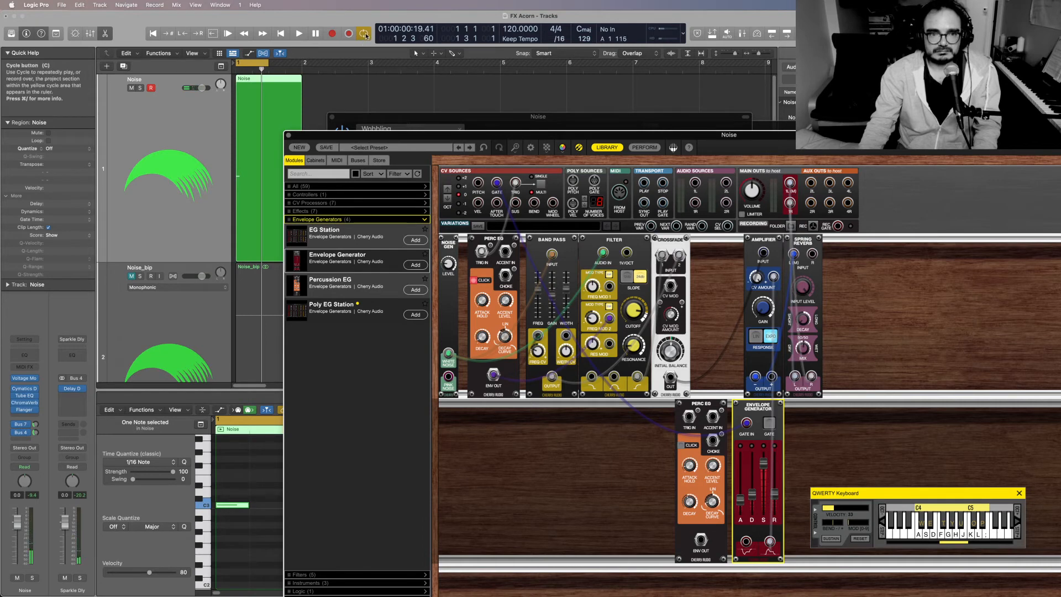
Turn off cycle mode and play the Noise region from the beginning
{"action": "left_click", "coordinate": [282, 35]}
{"action": "key", "text": "space"}
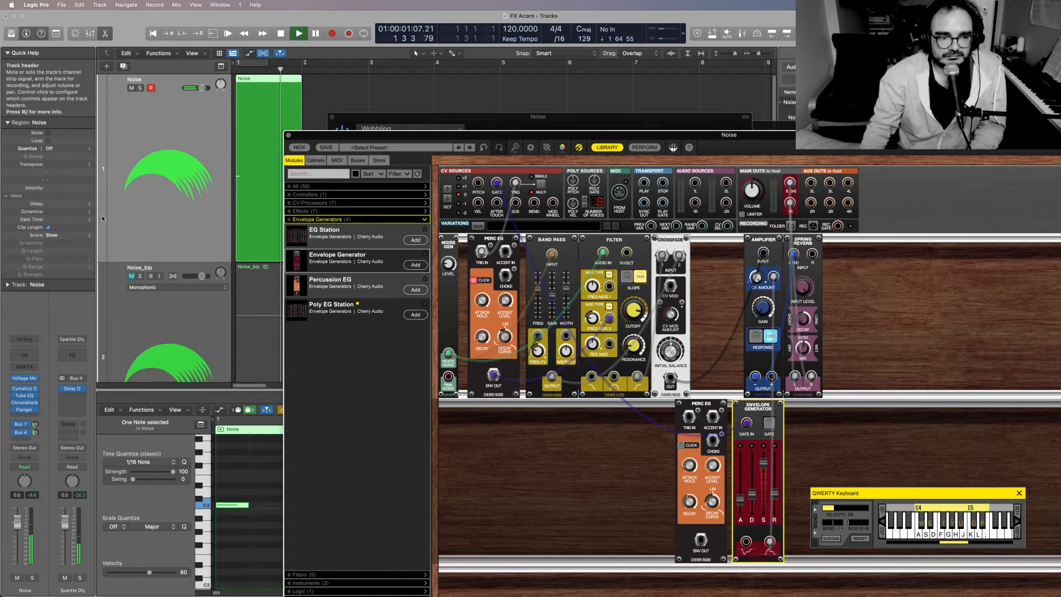
{"action": "key", "text": "space"}
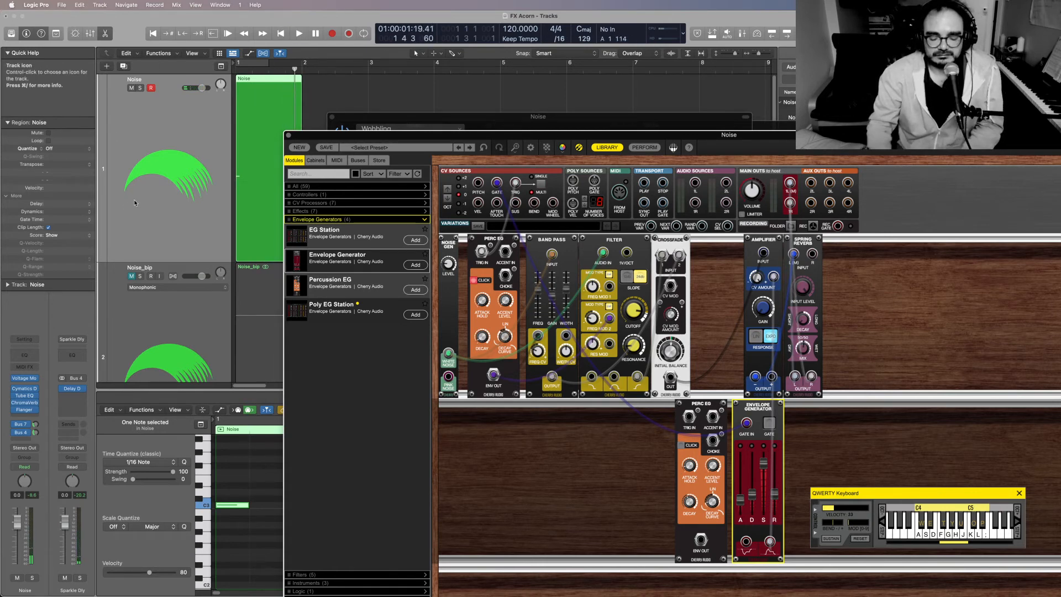
{"action": "key", "text": "Return"}
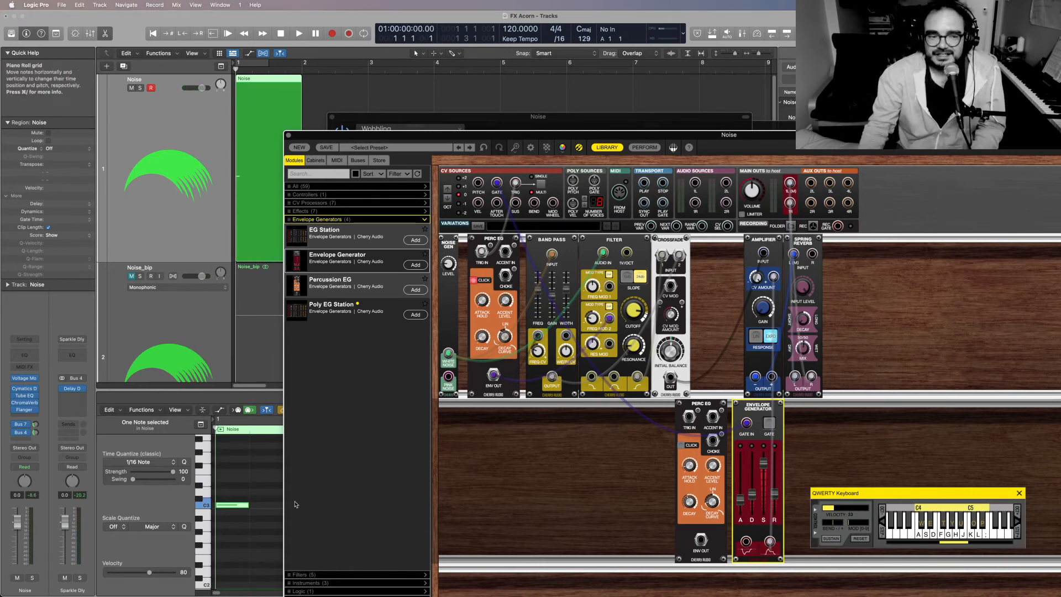
{"action": "key", "text": "space"}
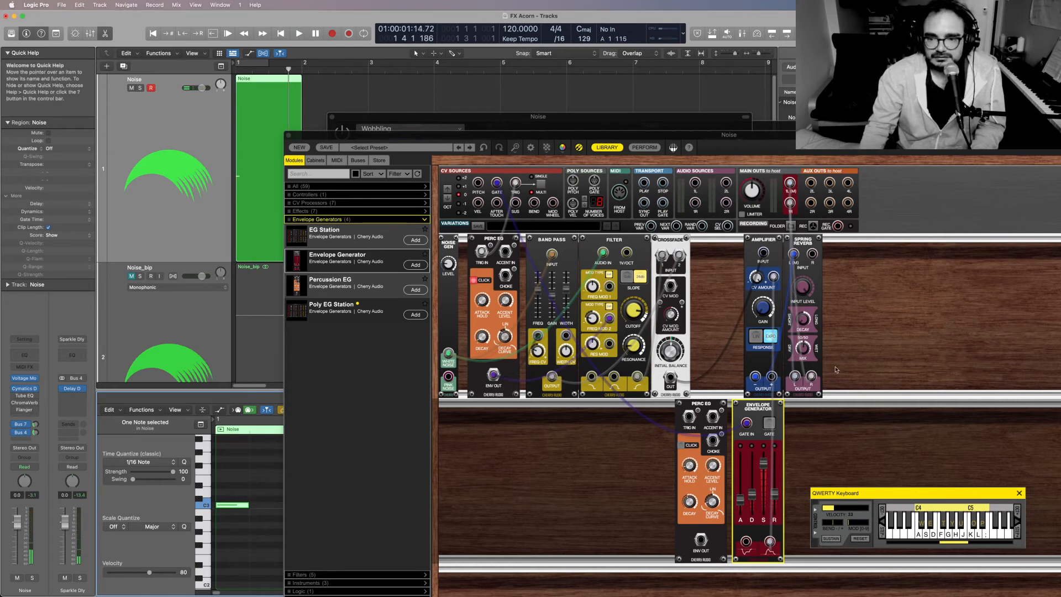
Select the Spring Reverb module and audition the Noise region repeatedly from the start
{"action": "left_click", "coordinate": [806, 354]}
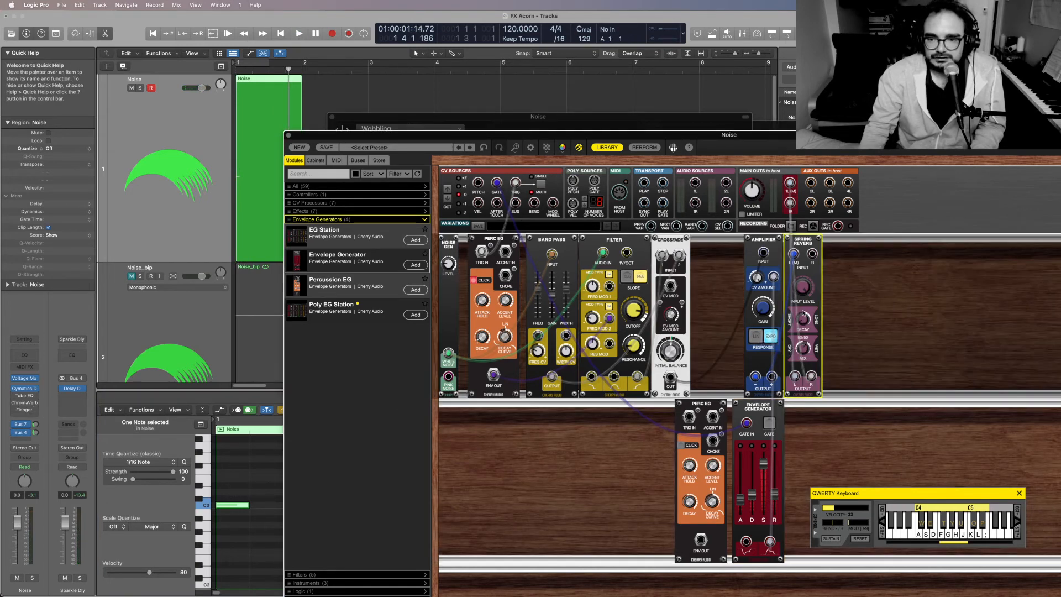
{"action": "key", "text": "space"}
{"action": "key", "text": "space"}
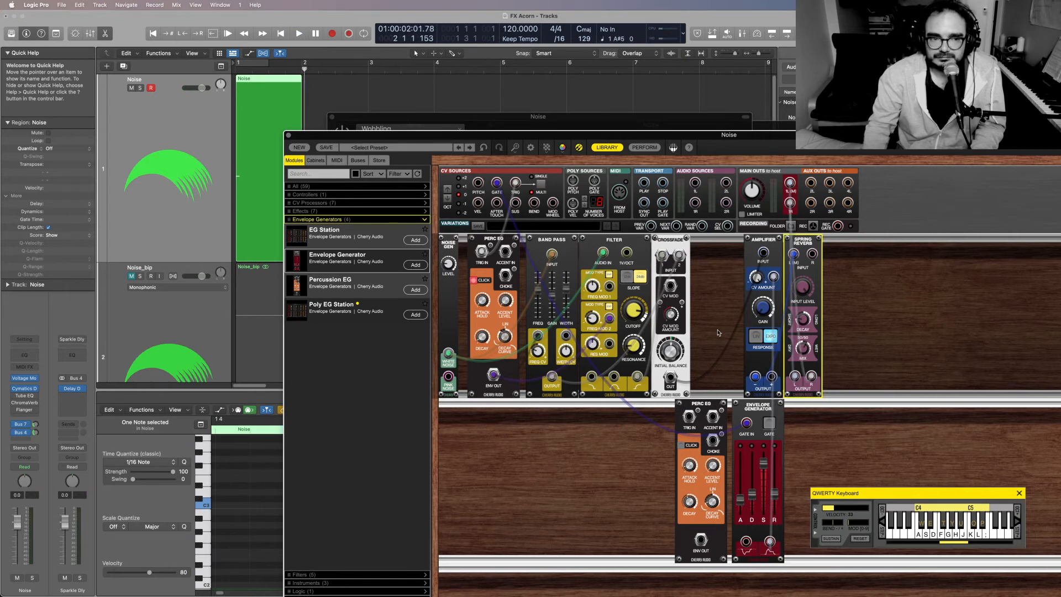
{"action": "key", "text": "Return"}
{"action": "key", "text": "space"}
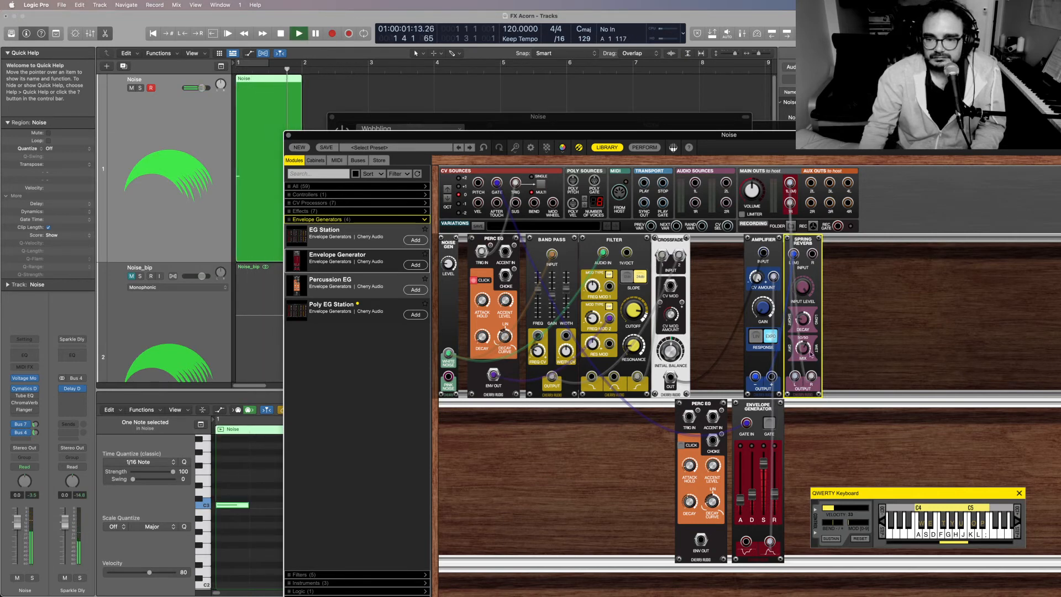
{"action": "key", "text": "space"}
{"action": "key", "text": "space"}
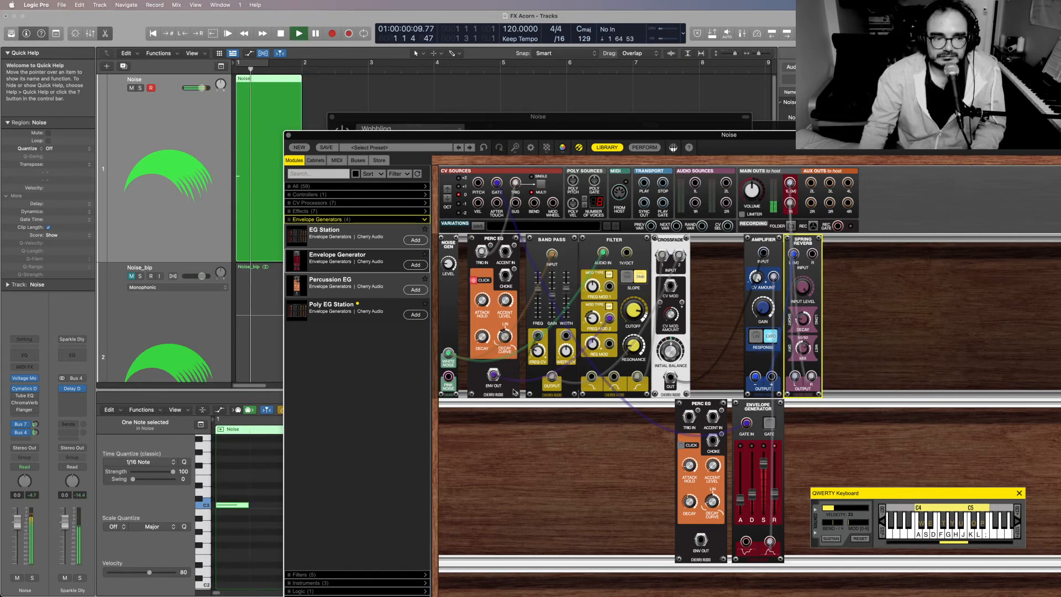
Audition the Noise region from the start with the track's Tube EQ and ChromaVerb bypassed
{"action": "left_click", "coordinate": [15, 412]}
{"action": "key", "text": "space"}
{"action": "key", "text": "Return"}
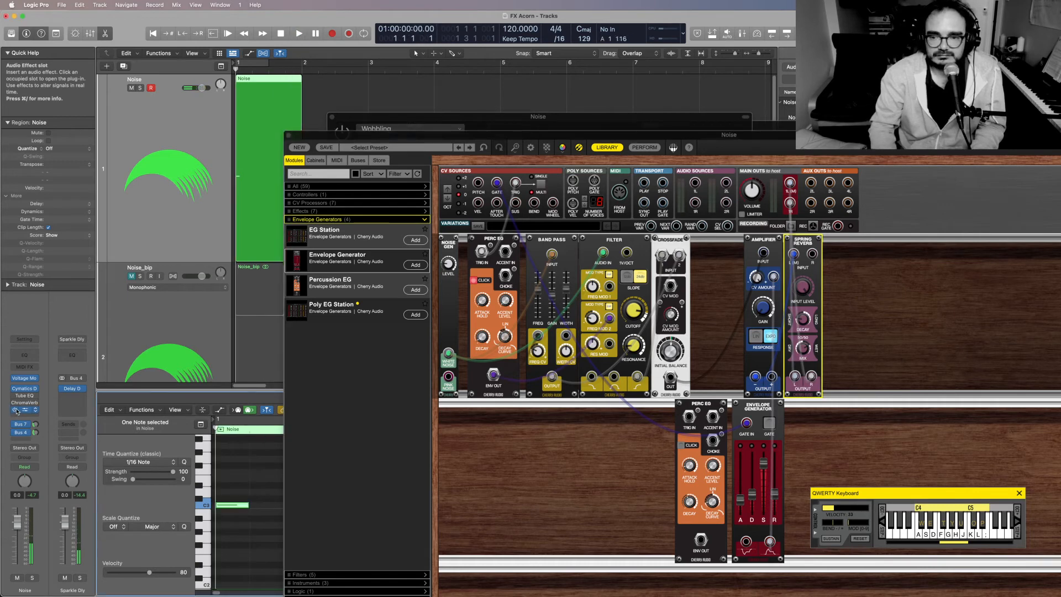
{"action": "key", "text": "space"}
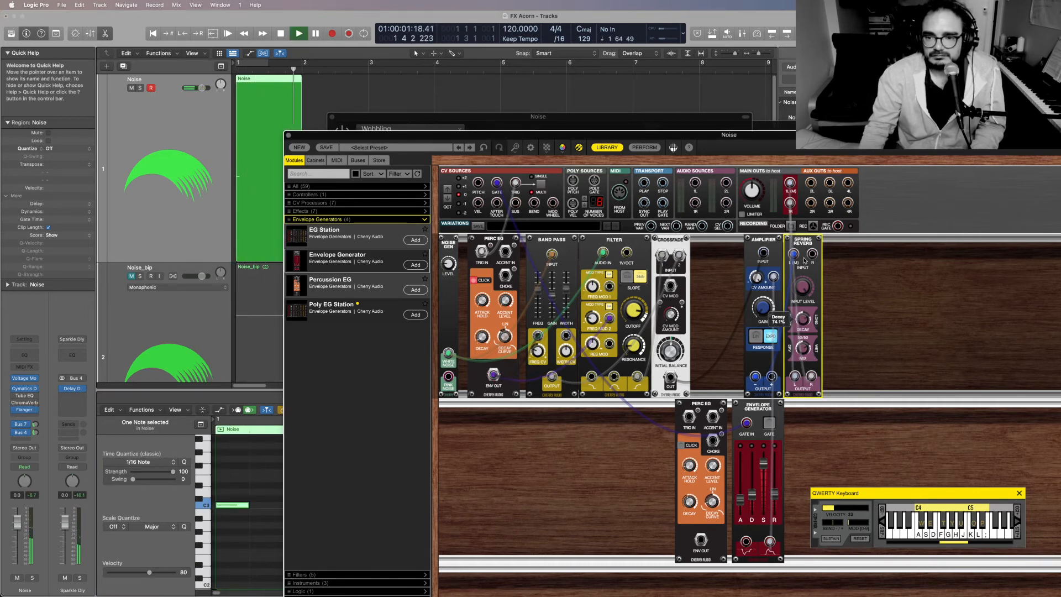
{"action": "key", "text": "space"}
{"action": "key", "text": "Return"}
{"action": "key", "text": "space"}
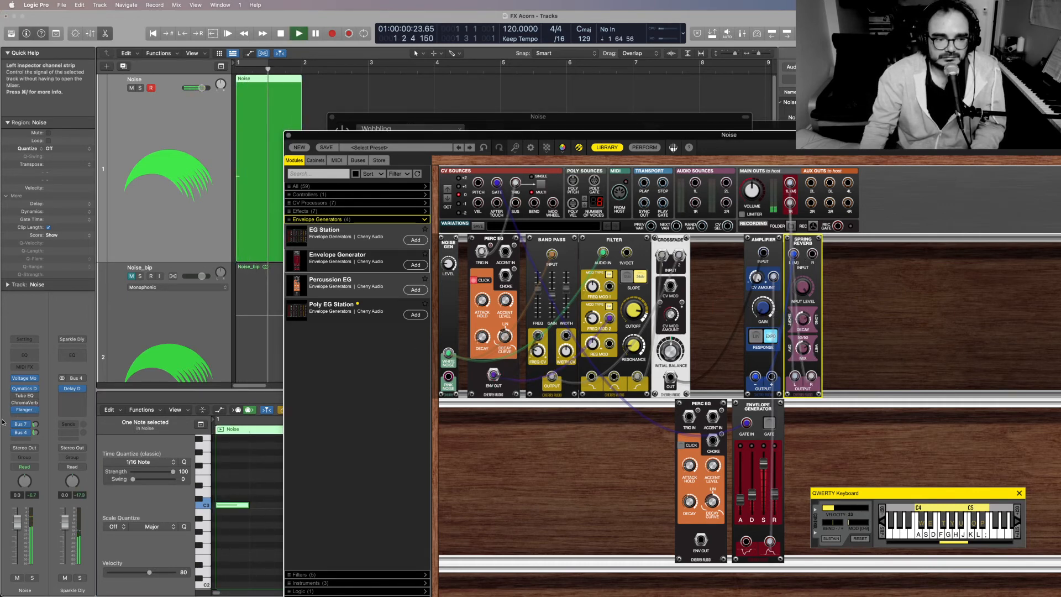
Re-enable ChromaVerb and Tube EQ on the Noise channel, replaying the region from the start to compare
{"action": "left_click", "coordinate": [16, 405]}
{"action": "key", "text": "space"}
{"action": "key", "text": "Return"}
{"action": "key", "text": "space"}
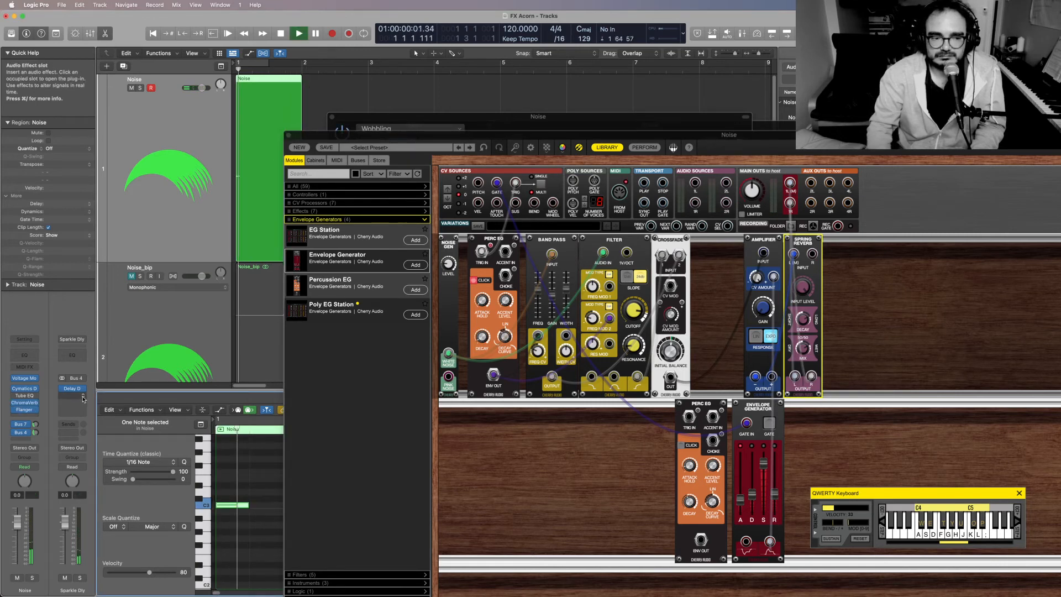
{"action": "key", "text": "space"}
{"action": "key", "text": "Return"}
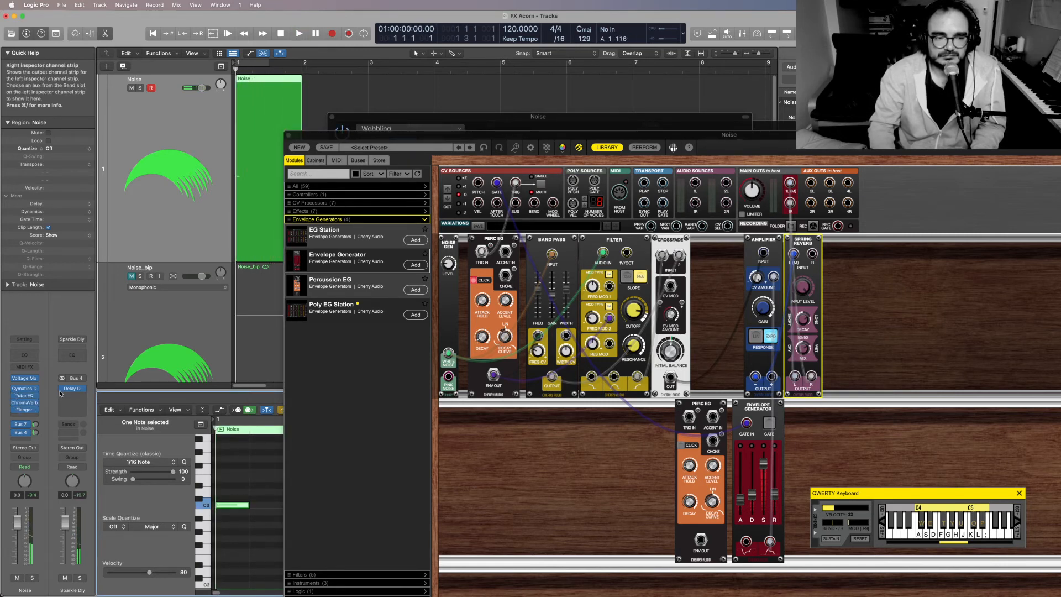
{"action": "key", "text": "space"}
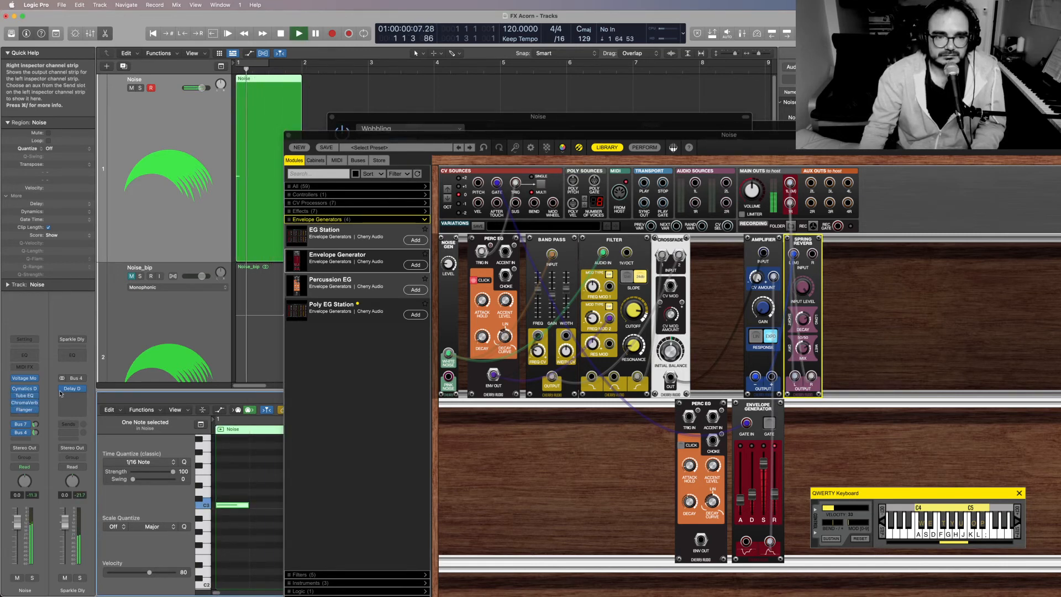
Open the Noise channel's Vintage Tube EQ, adjust High Freq, set High Boost to 6.2, and audition the region
{"action": "left_click", "coordinate": [24, 396]}
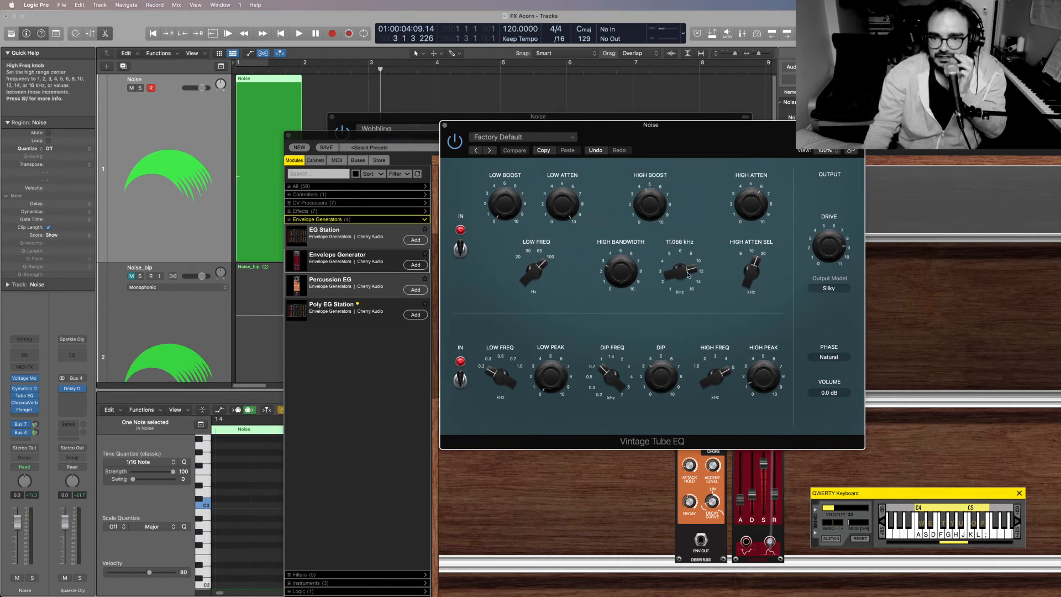
{"action": "left_click_drag", "start_coordinate": [685, 273], "coordinate": [684, 278]}
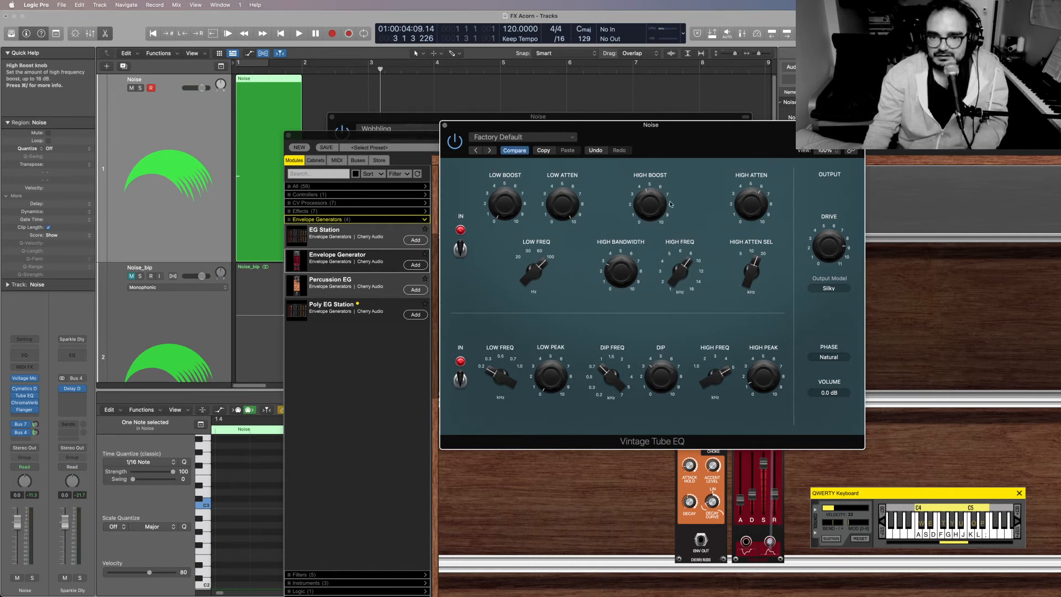
{"action": "key", "text": "space"}
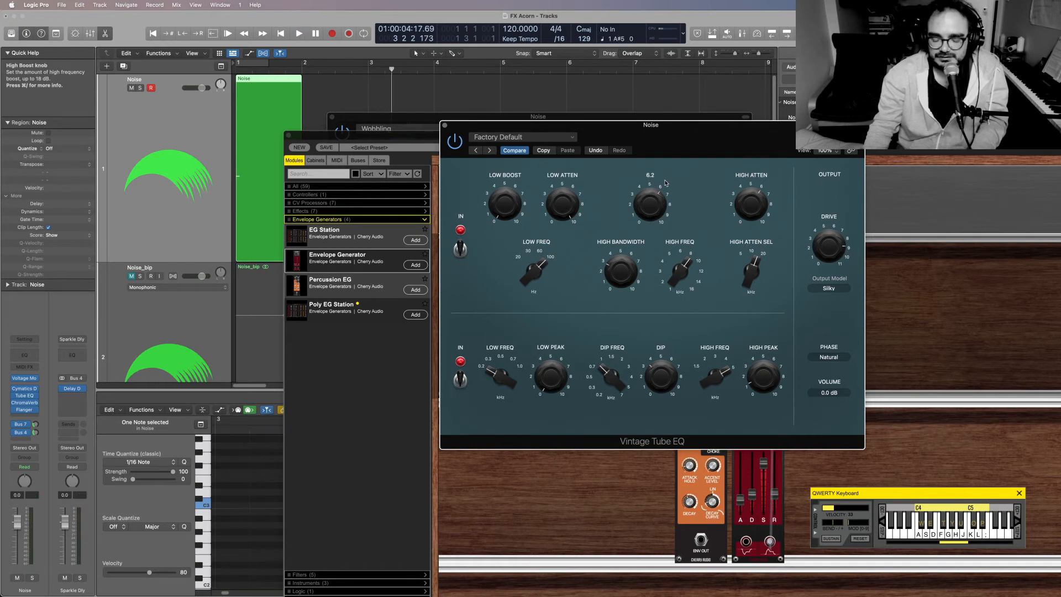
{"action": "key", "text": "space"}
{"action": "key", "text": "space"}
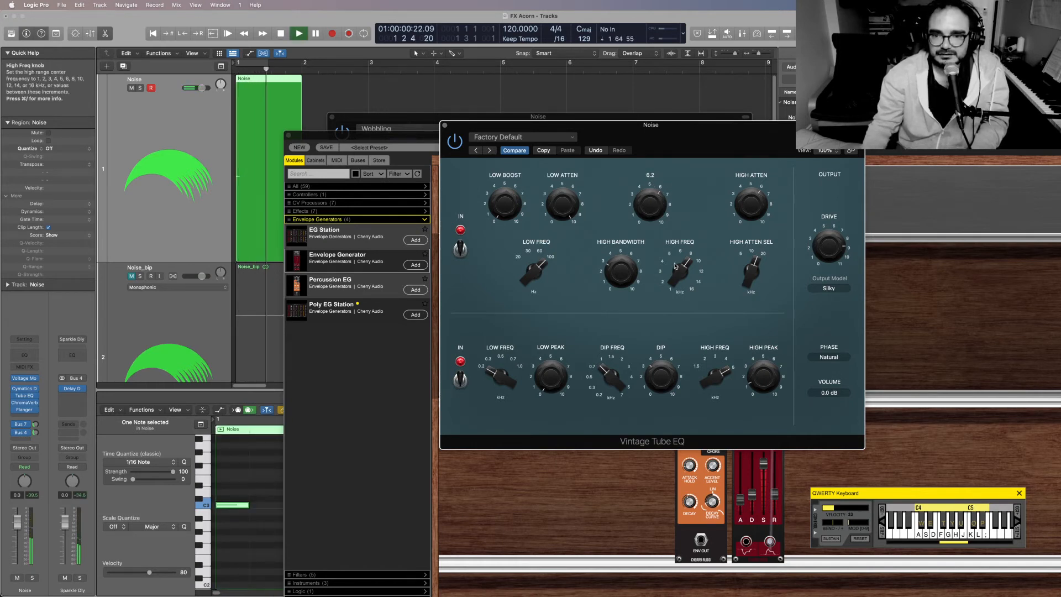
{"action": "key", "text": "space"}
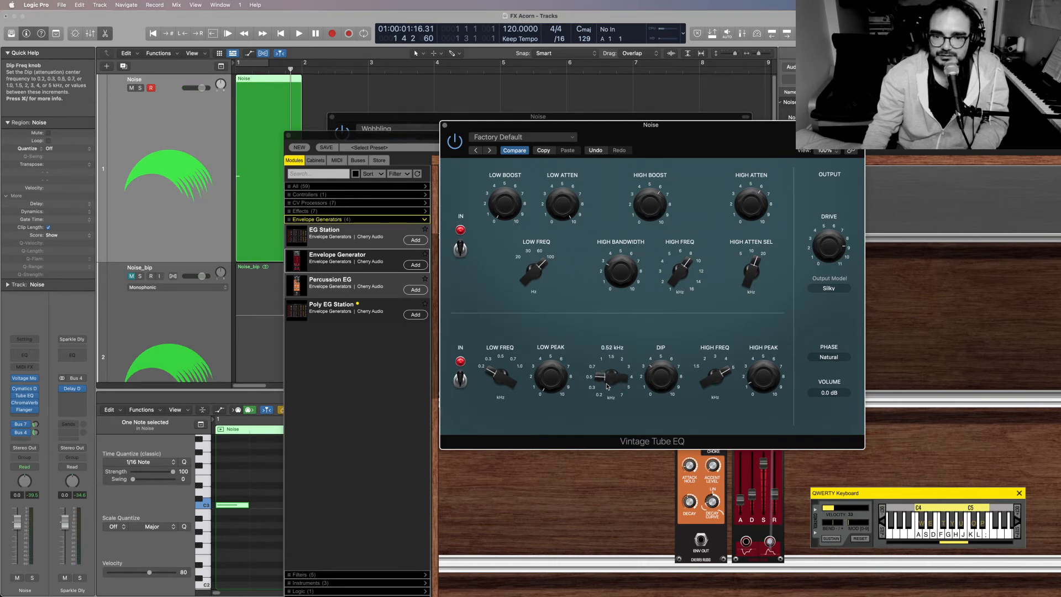
Set the Vintage Tube EQ's Dip Freq to about 0.52 kHz, lower its High Freq, and play the region
{"action": "left_click_drag", "start_coordinate": [607, 388], "coordinate": [608, 386]}
{"action": "left_click_drag", "start_coordinate": [681, 272], "coordinate": [681, 289]}
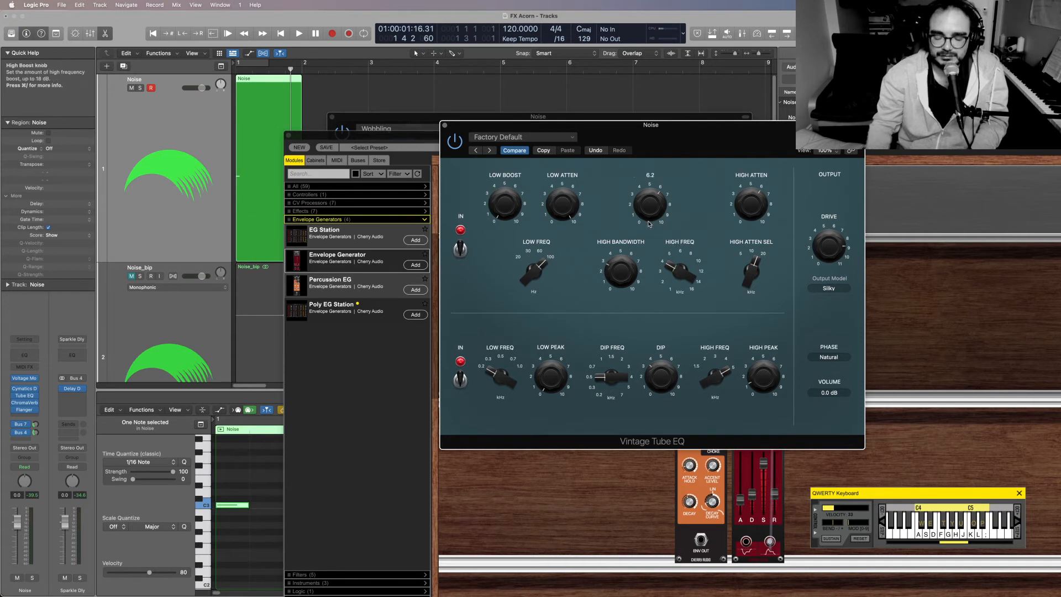
{"action": "key", "text": "space"}
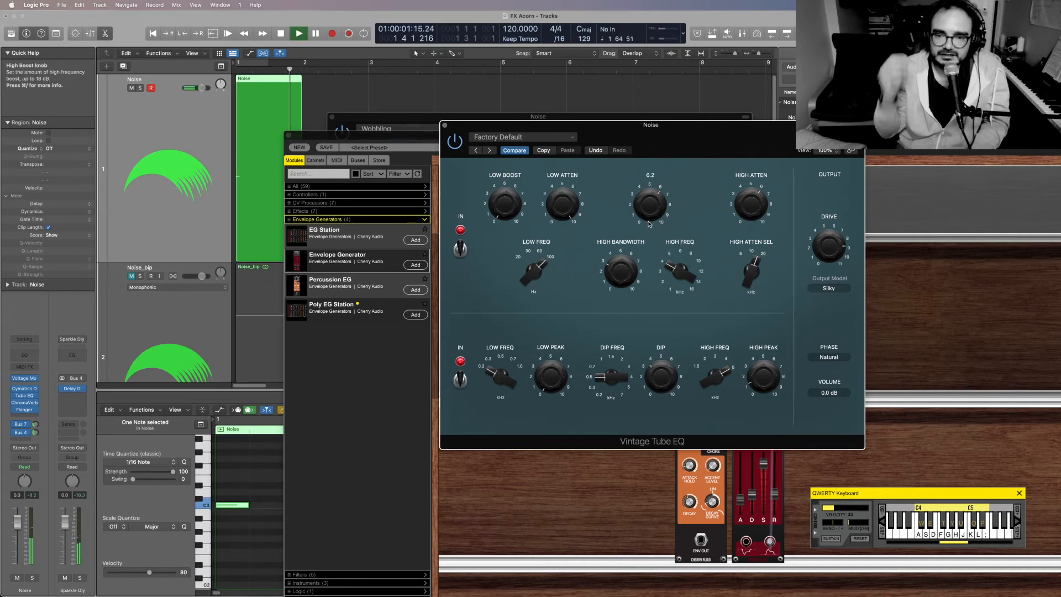
{"action": "key", "text": "space"}
Set the Vintage Tube EQ's Drive to 2.7, audition the region, and return to the modular patch window
{"action": "left_click_drag", "start_coordinate": [829, 250], "coordinate": [834, 313]}
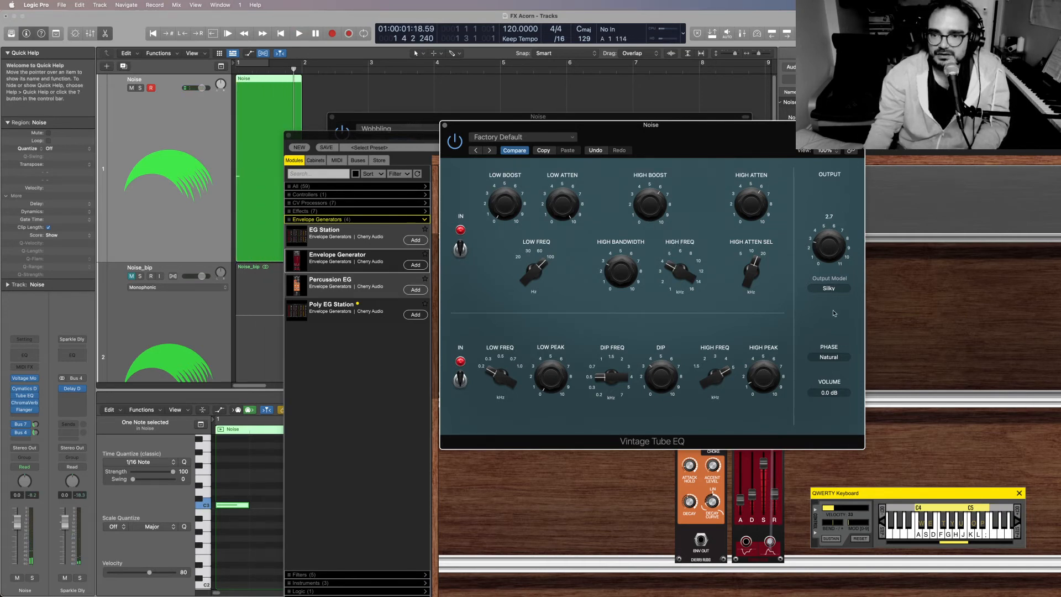
{"action": "key", "text": "space"}
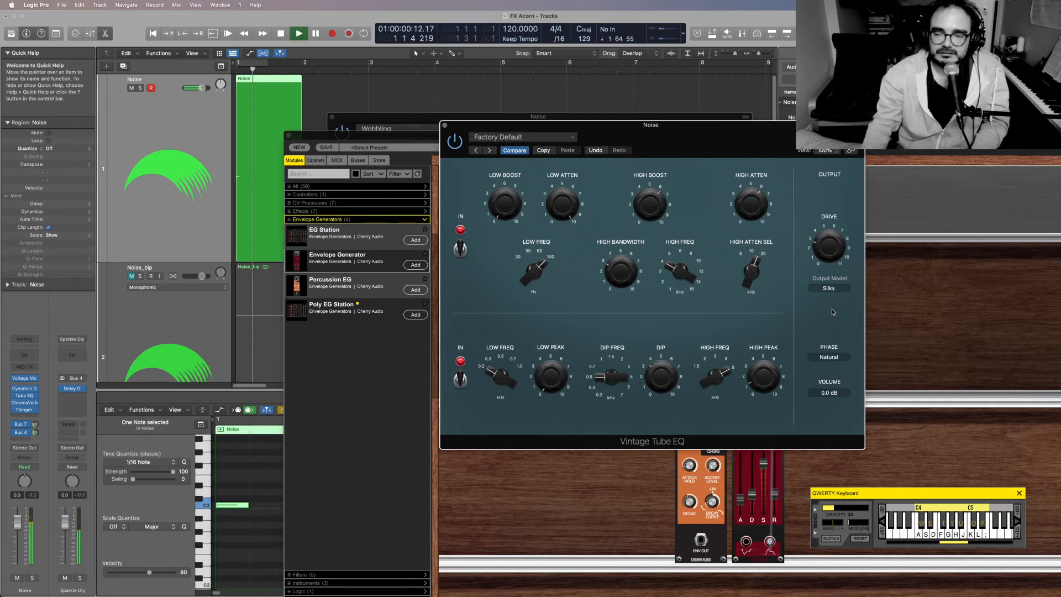
{"action": "key", "text": "space"}
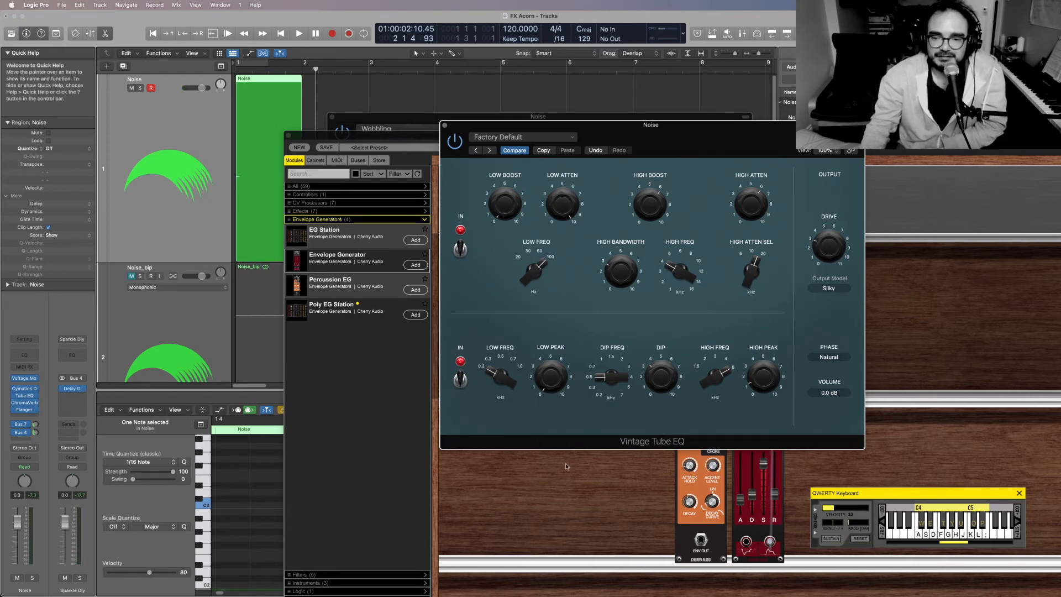
{"action": "left_click", "coordinate": [585, 501]}
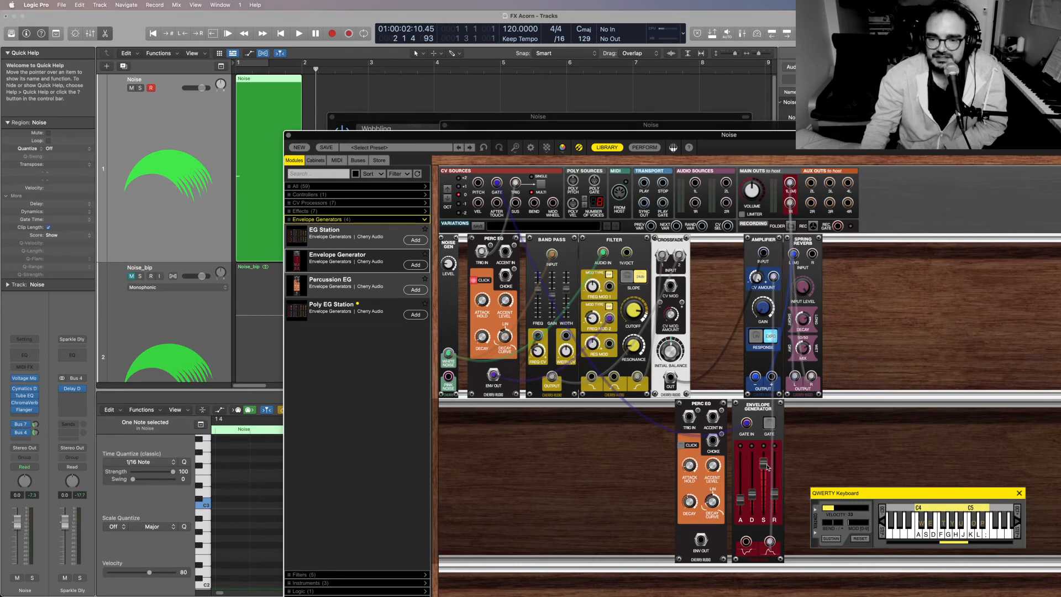
Set the Envelope Generator's sustain level to 100% and audition the Noise region from the start
{"action": "left_click_drag", "start_coordinate": [763, 462], "coordinate": [766, 438]}
{"action": "key", "text": "space"}
{"action": "key", "text": "space"}
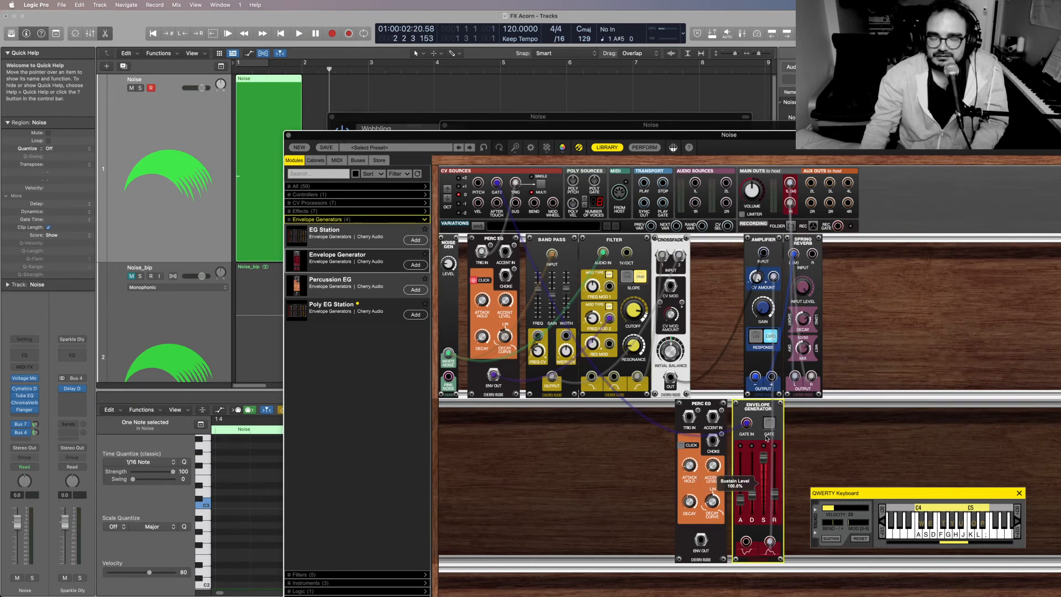
{"action": "key", "text": "Return"}
{"action": "key", "text": "space"}
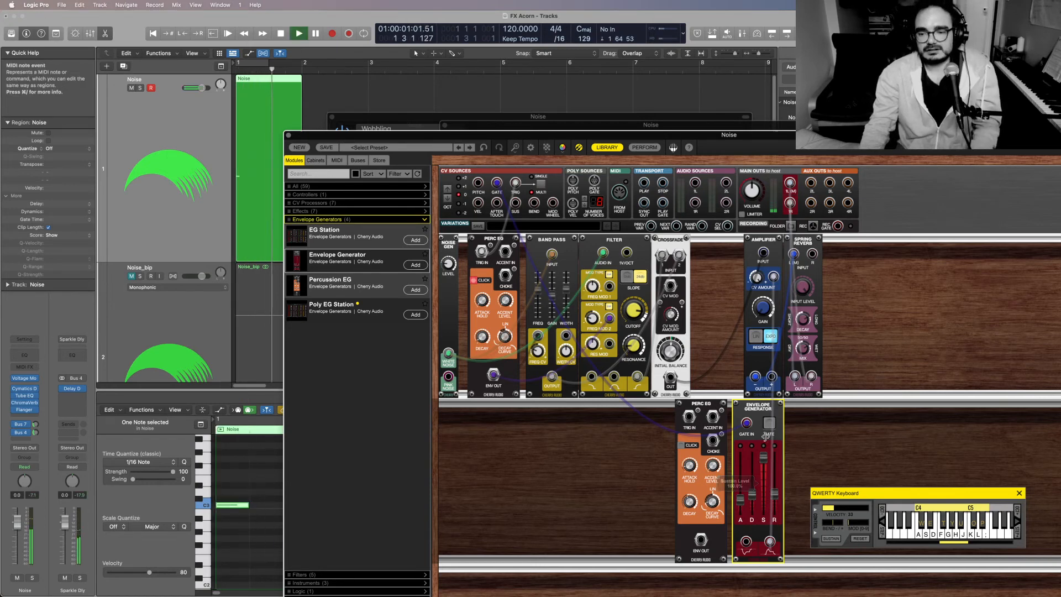
{"action": "key", "text": "space"}
Try the Envelope Generator's sustain level at 0%, audition the region, and restore it to 100% for comparison
{"action": "left_click_drag", "start_coordinate": [763, 456], "coordinate": [763, 507]}
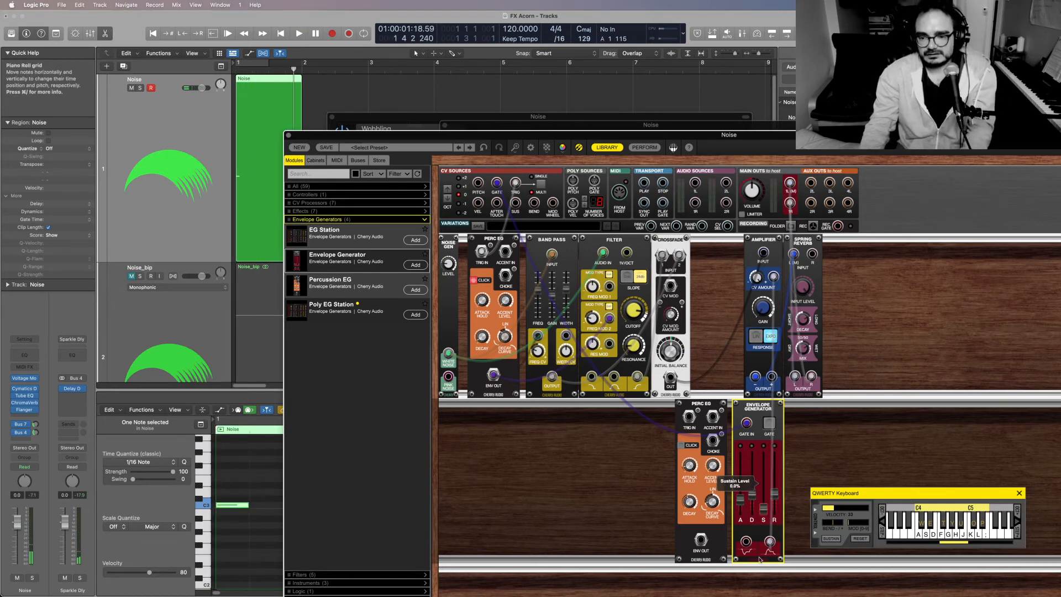
{"action": "key", "text": "Return"}
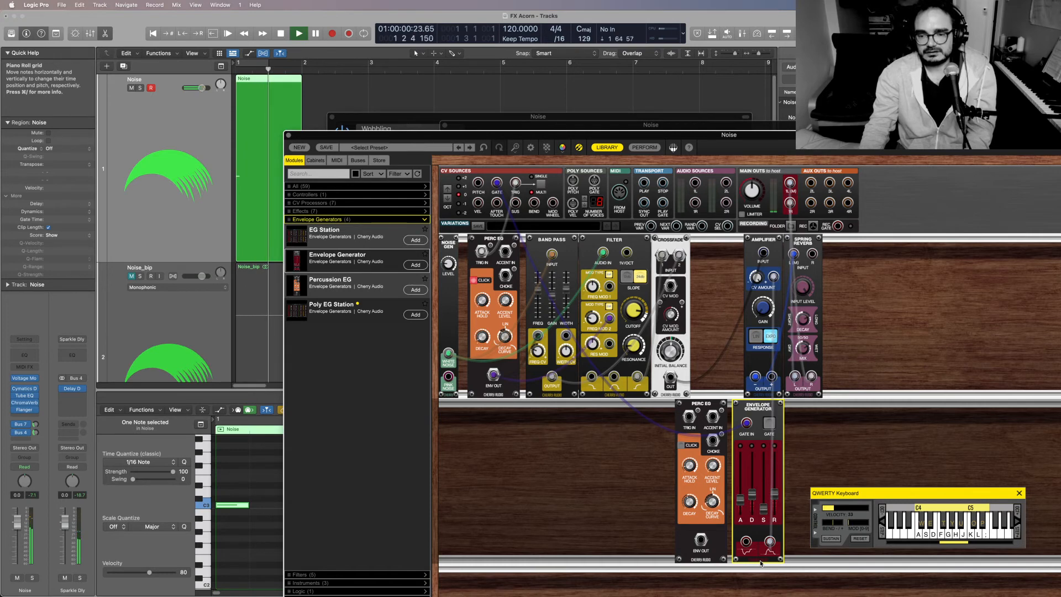
{"action": "key", "text": "space"}
{"action": "left_click_drag", "start_coordinate": [763, 500], "coordinate": [763, 456]}
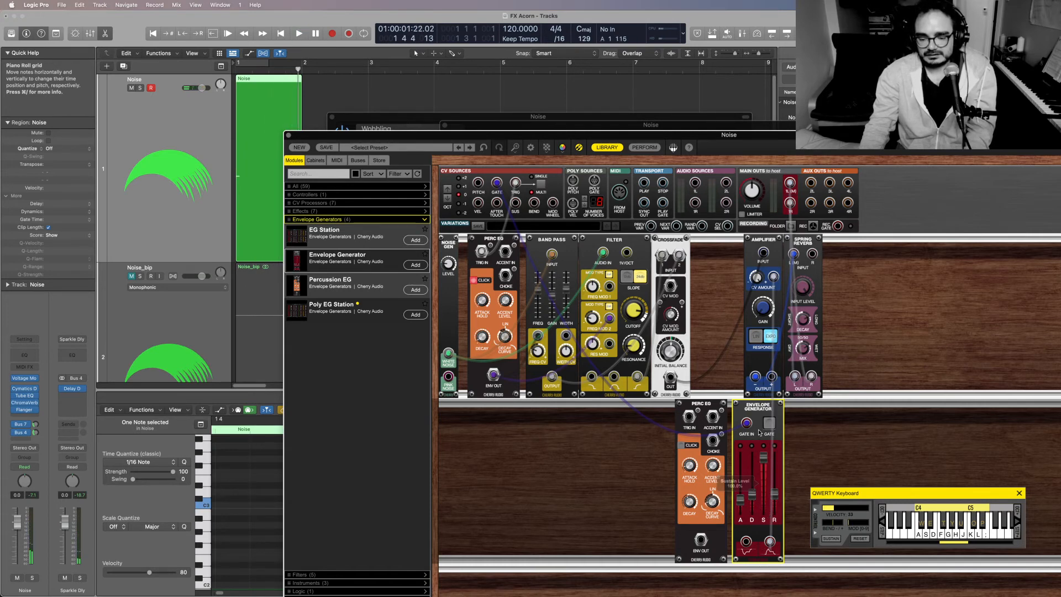
{"action": "key", "text": "space"}
{"action": "key", "text": "space"}
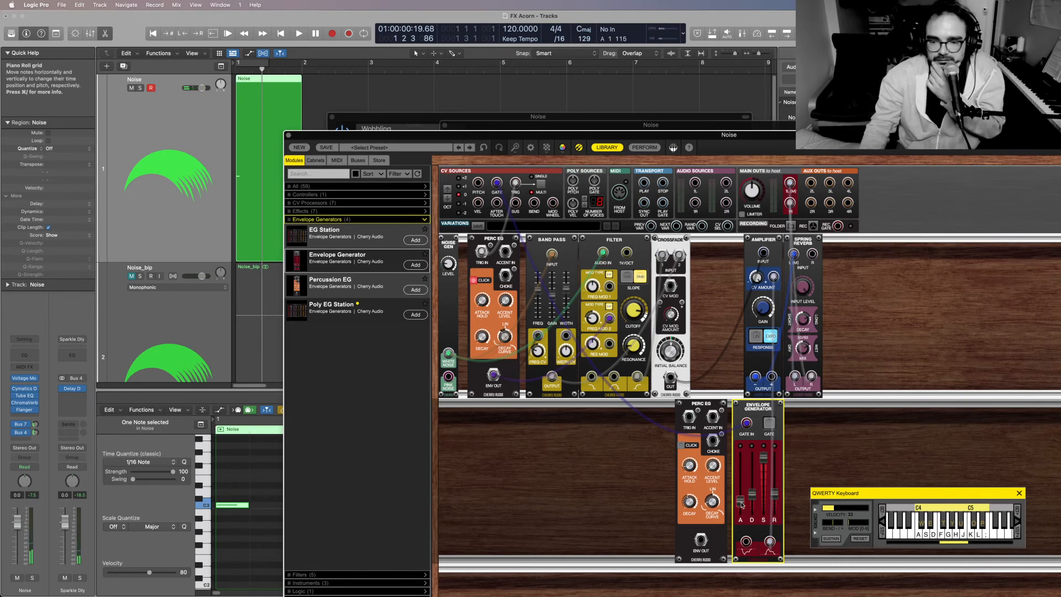
Raise the Envelope Generator's attack time and replay the region from the start
{"action": "left_click_drag", "start_coordinate": [742, 504], "coordinate": [742, 491]}
{"action": "key", "text": "space"}
{"action": "key", "text": "space"}
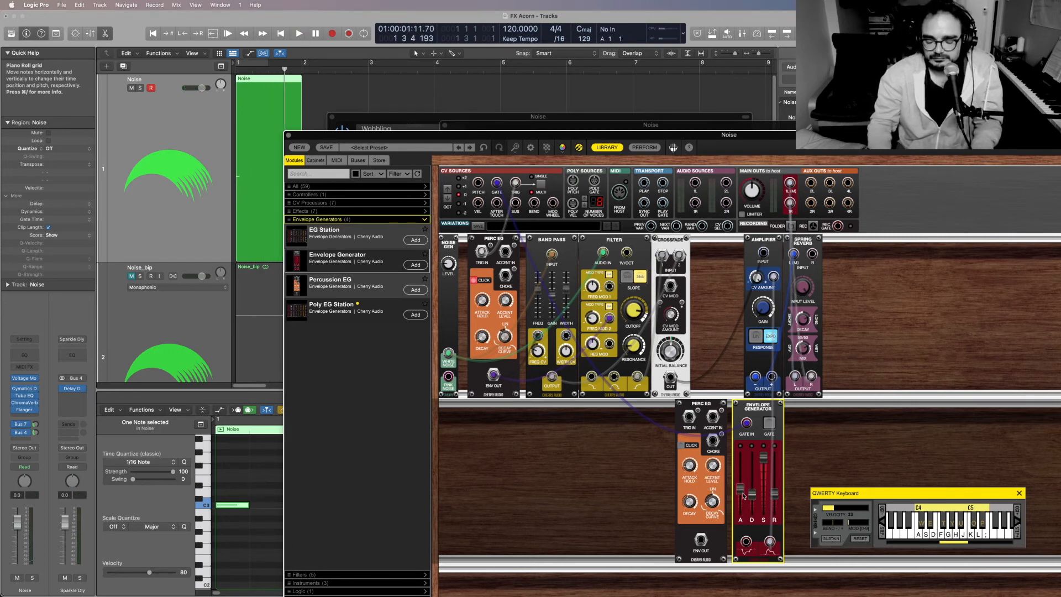
{"action": "key", "text": "Return"}
{"action": "key", "text": "space"}
Shorten the Envelope Generator's attack time and audition the region repeatedly
{"action": "left_click_drag", "start_coordinate": [743, 495], "coordinate": [741, 505]}
{"action": "key", "text": "space"}
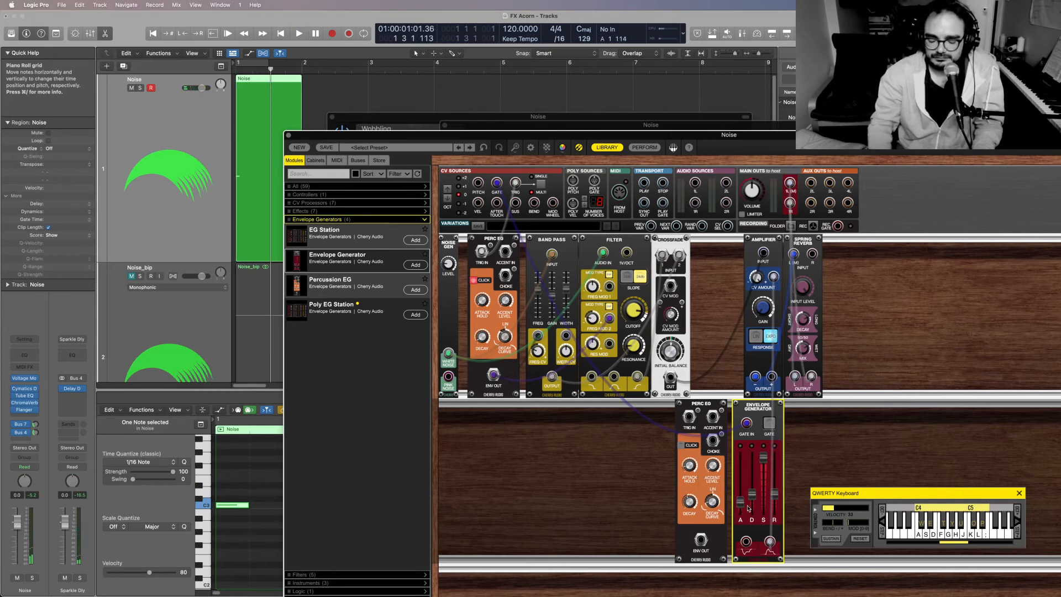
{"action": "key", "text": "space"}
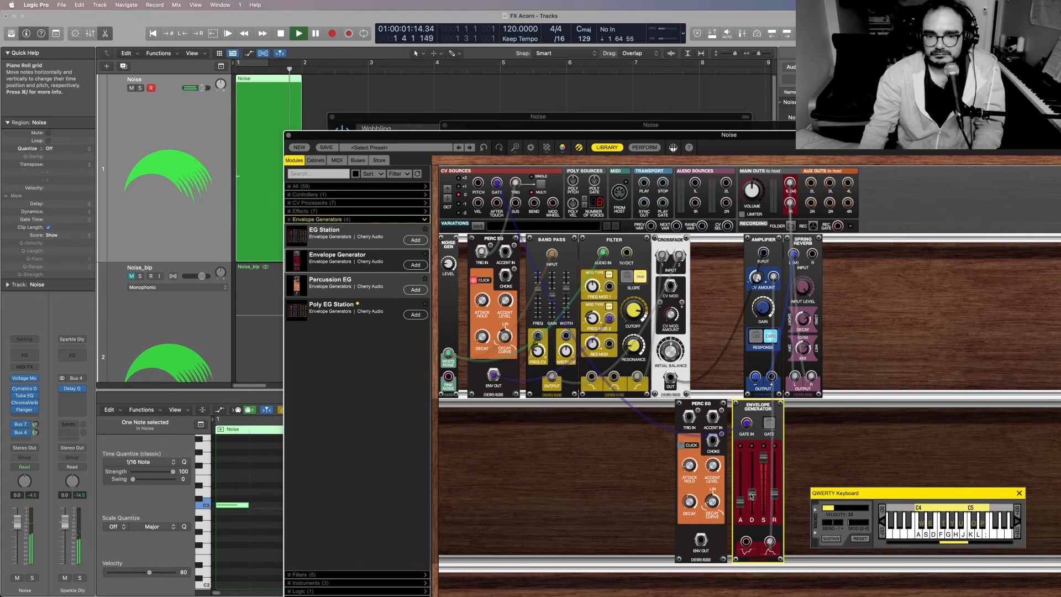
{"action": "key", "text": "space"}
{"action": "key", "text": "space"}
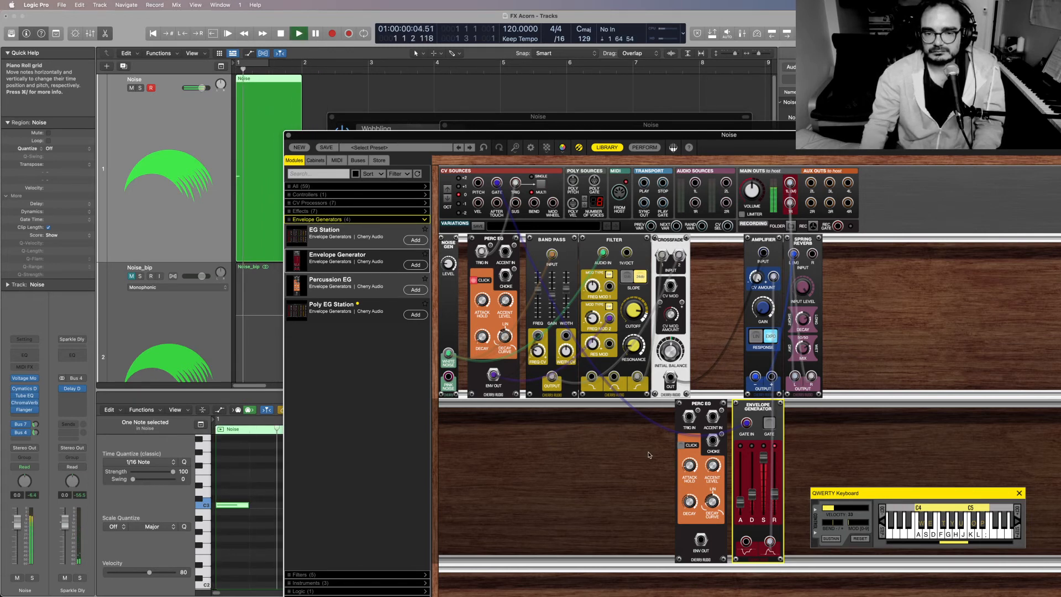
{"action": "key", "text": "space"}
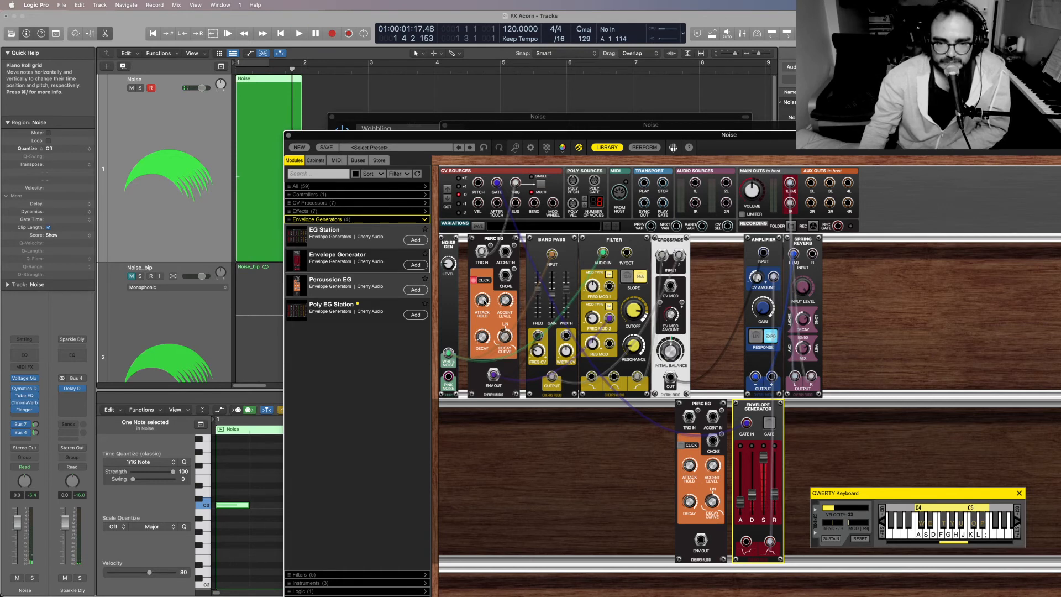
Set the upper Perc EG's Attack Hold Time to 13.32 and audition the region
{"action": "mouse_move", "coordinate": [483, 303]}
{"action": "left_click_drag", "start_coordinate": [482, 301], "coordinate": [483, 302]}
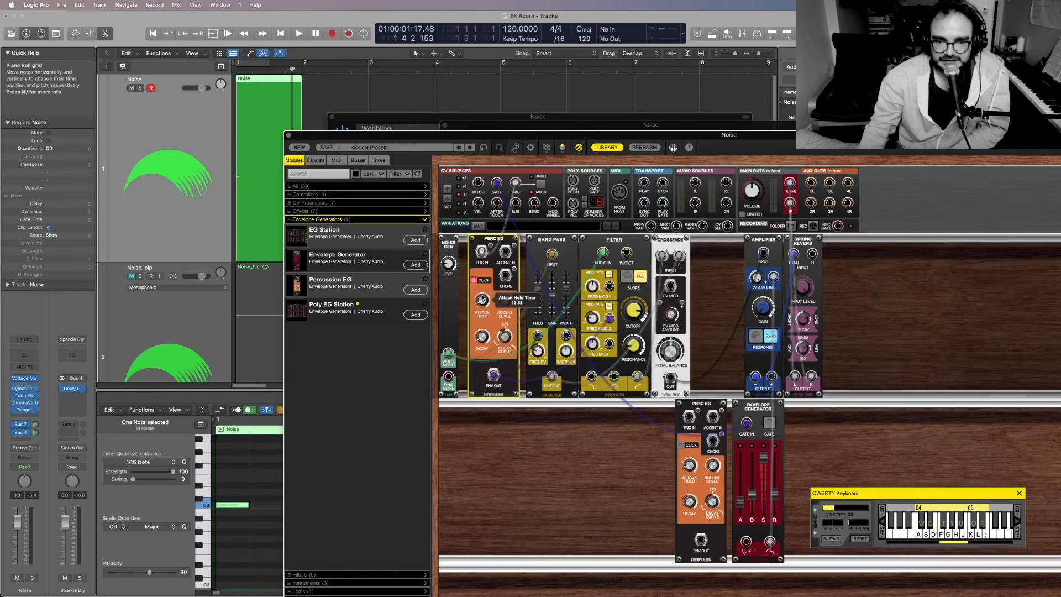
{"action": "mouse_move", "coordinate": [483, 300]}
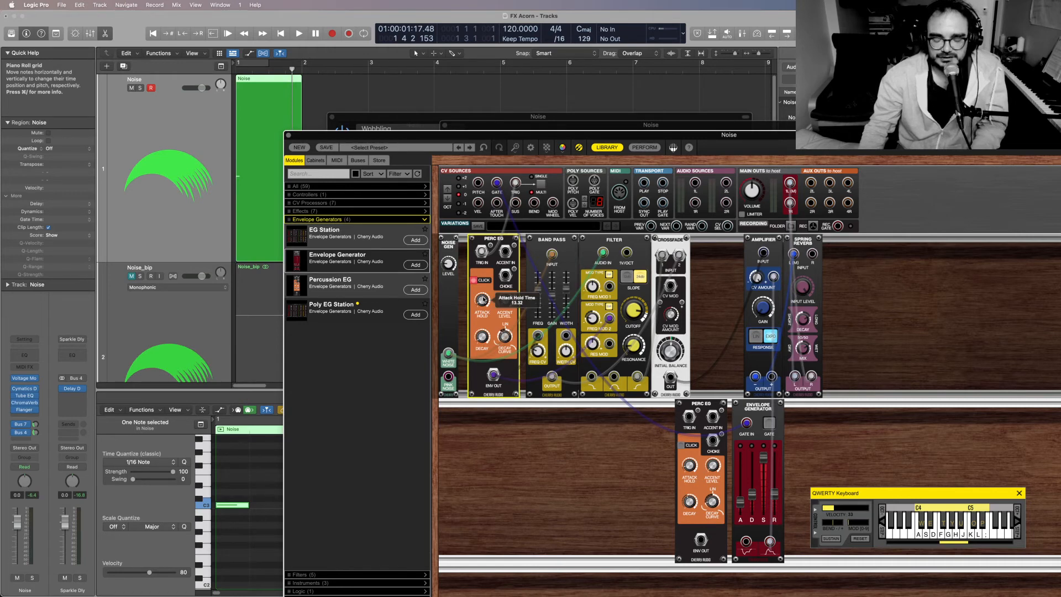
{"action": "key", "text": "space"}
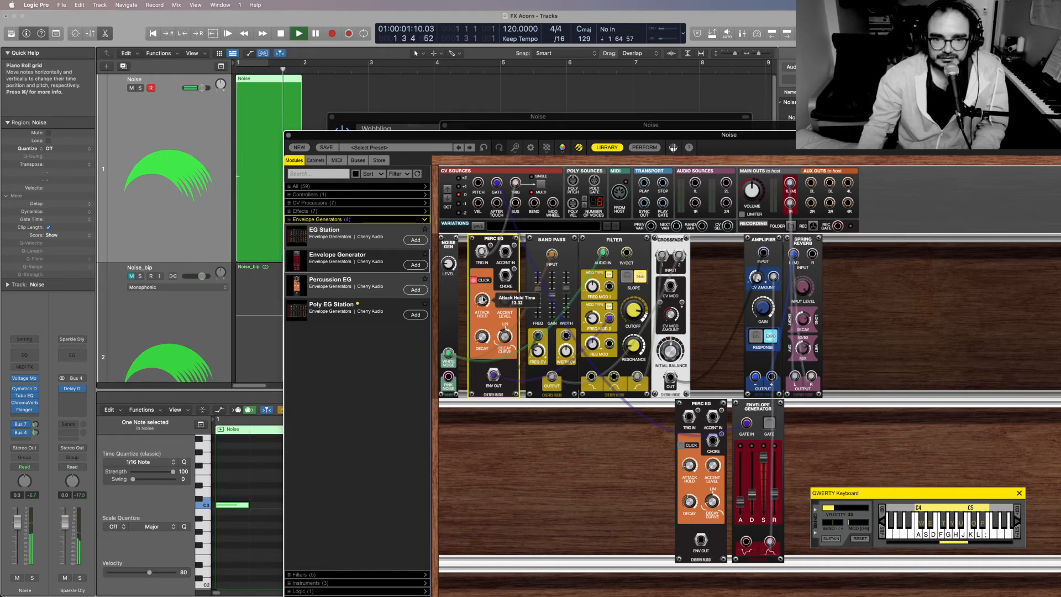
{"action": "key", "text": "space"}
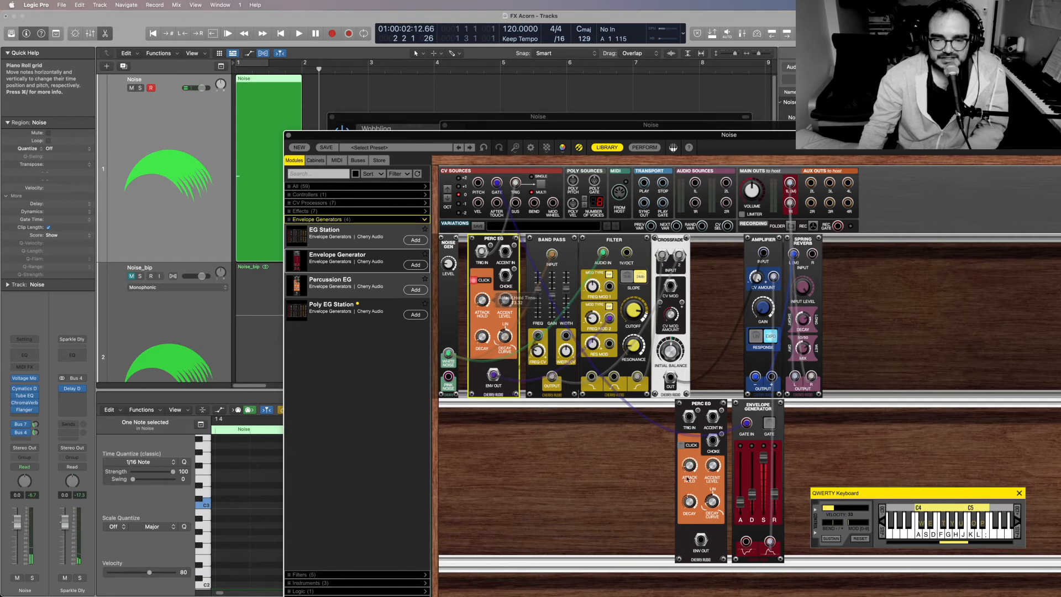
Check the Envelope Generator's release and manual gate, the Band Pass frequency and the Filter cutoff while auditioning the sound
{"action": "mouse_move", "coordinate": [756, 507]}
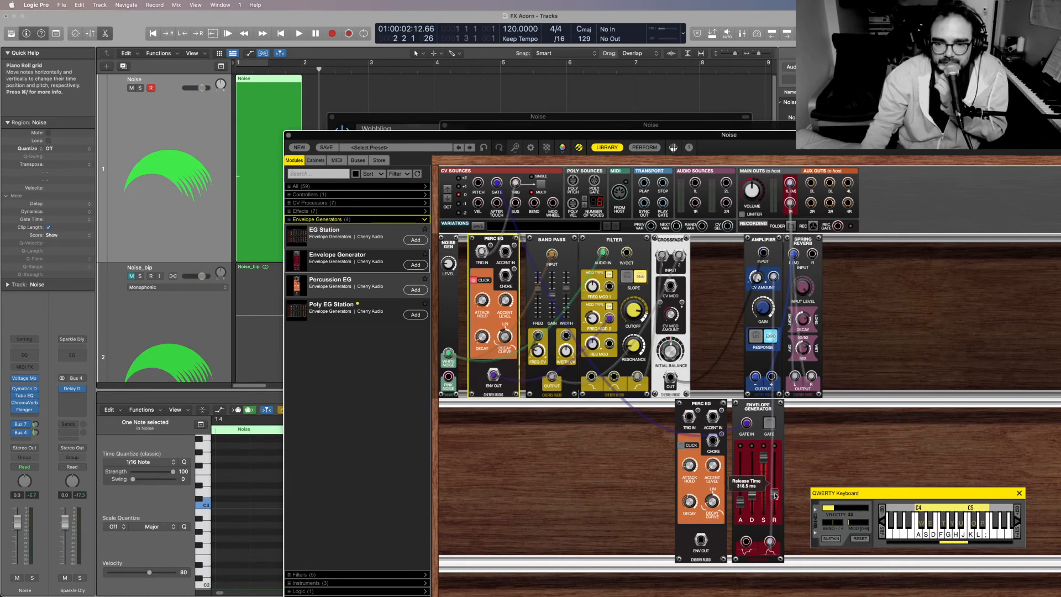
{"action": "left_click", "coordinate": [769, 424]}
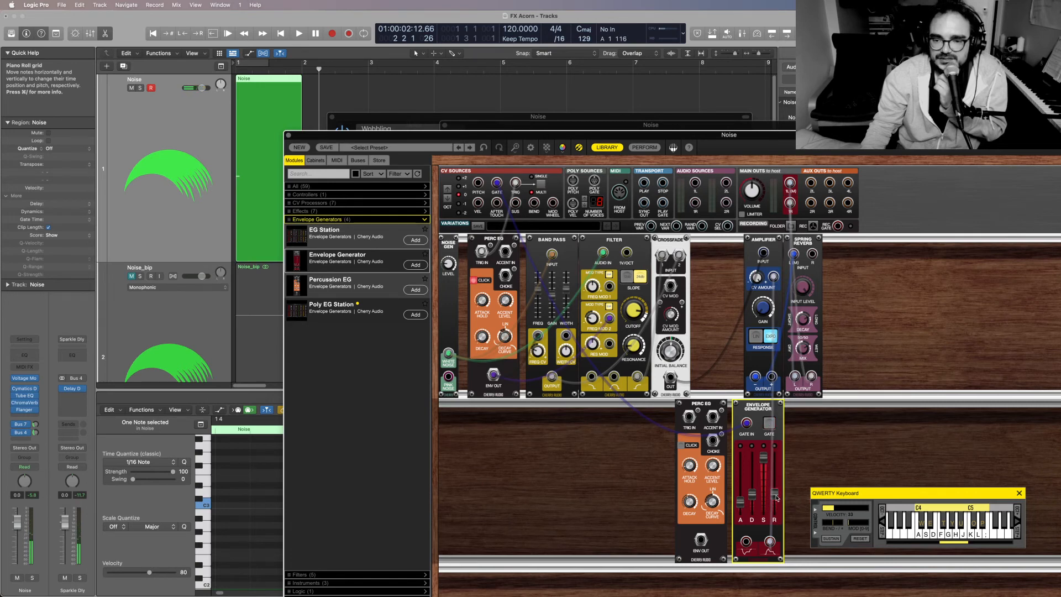
{"action": "mouse_move", "coordinate": [777, 497]}
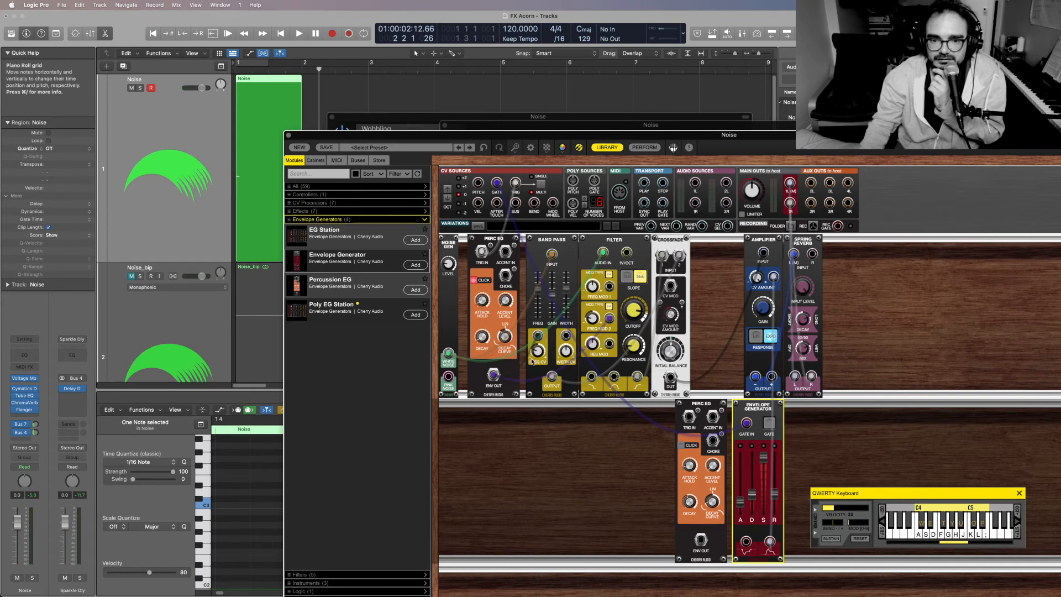
{"action": "left_click", "coordinate": [540, 295]}
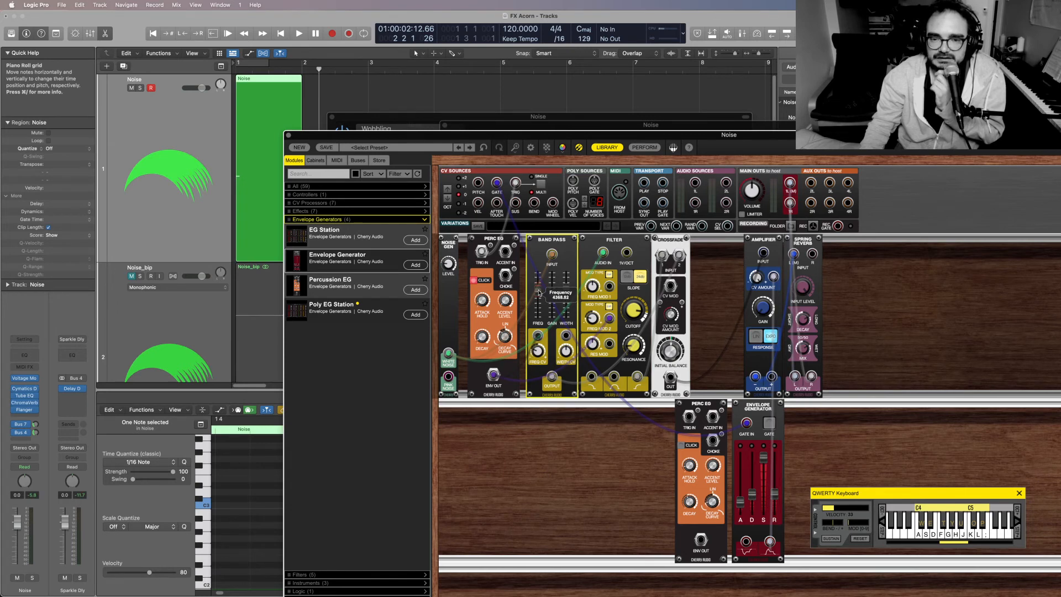
{"action": "left_click", "coordinate": [633, 310]}
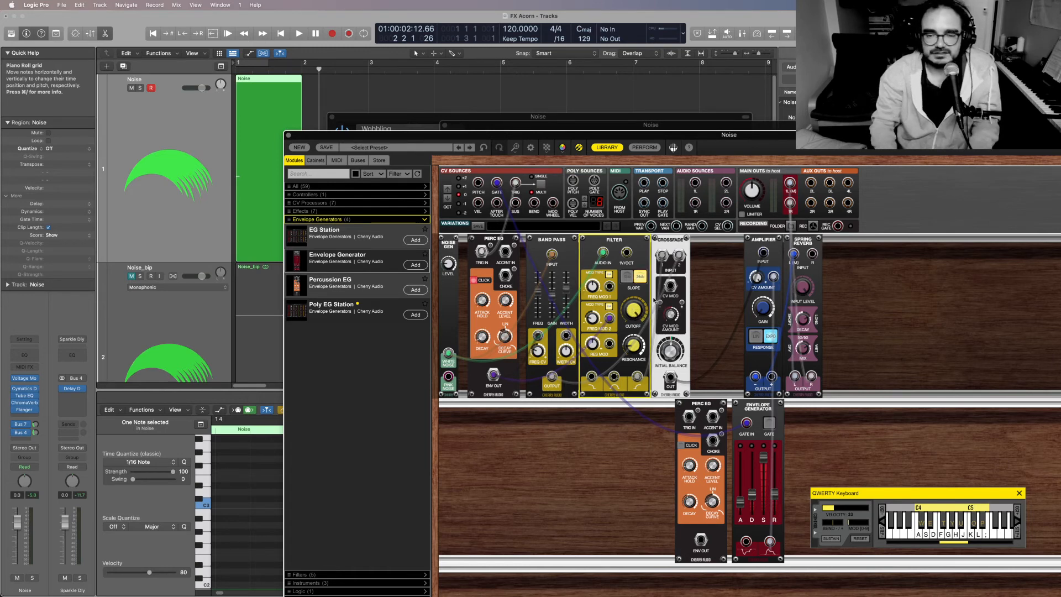
{"action": "key", "text": "space"}
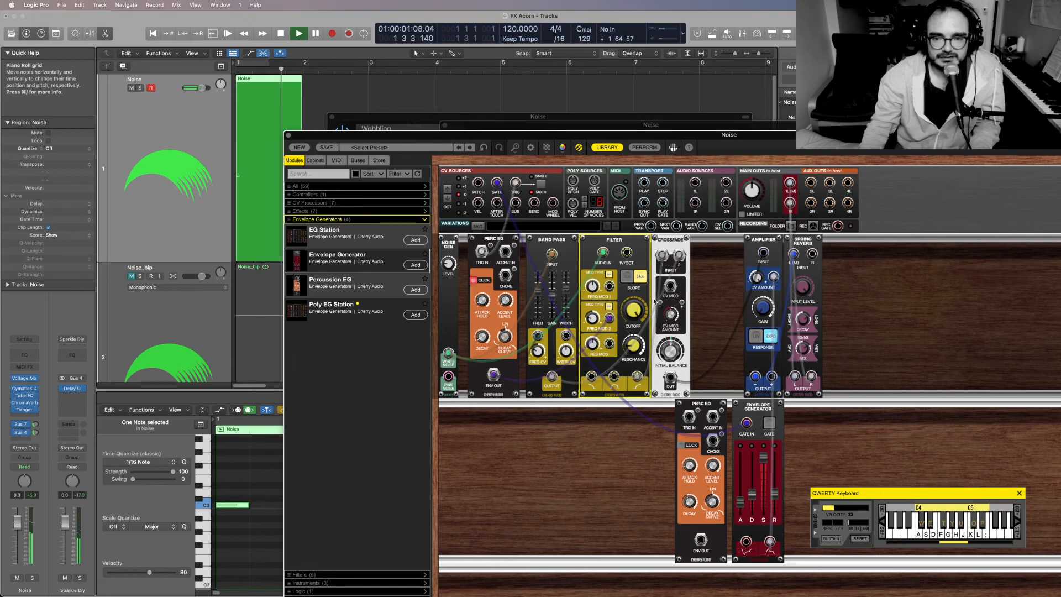
{"action": "key", "text": "space"}
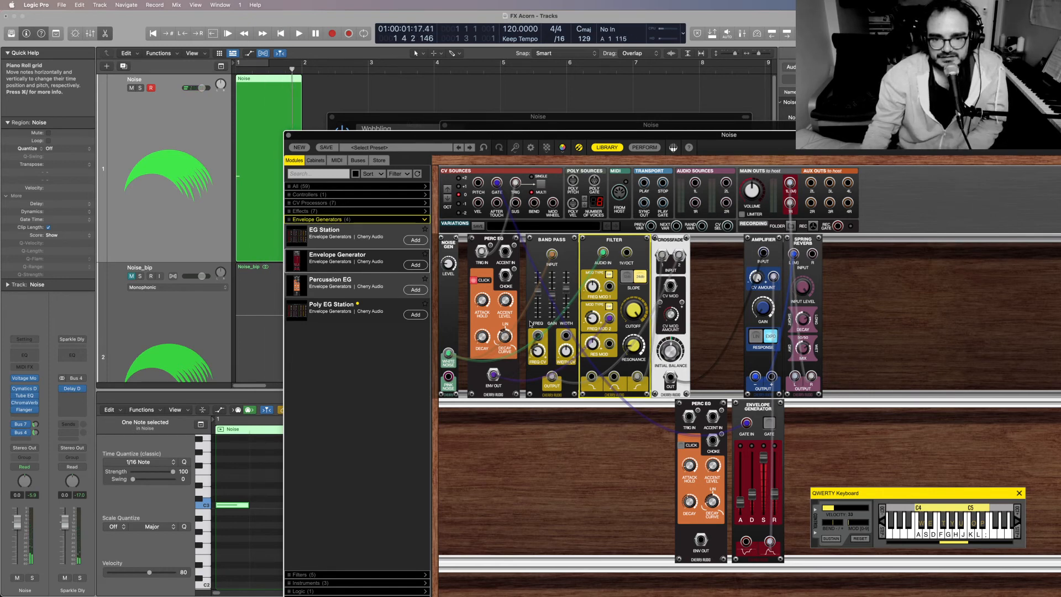
Adjust the upper Perc EG's Decay Curve and Attack Hold Time, auditioning the region along the way
{"action": "left_click", "coordinate": [506, 335]}
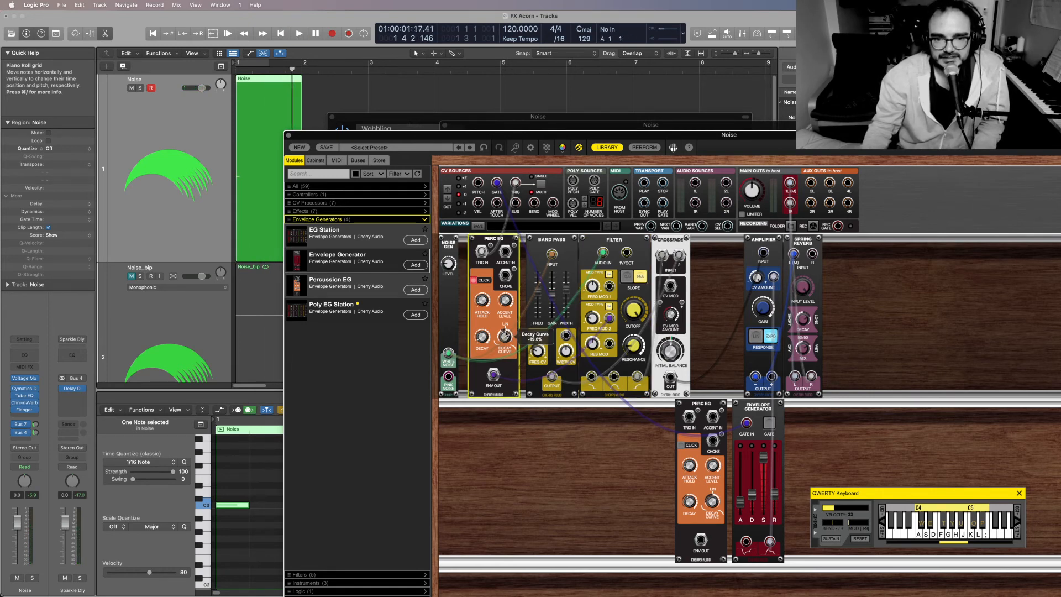
{"action": "key", "text": "space"}
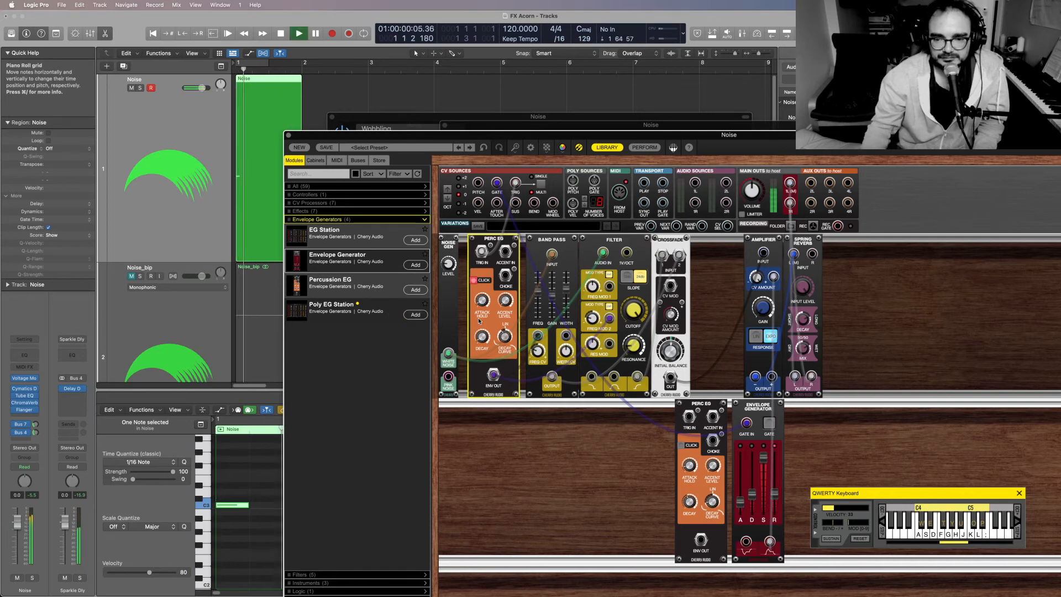
{"action": "key", "text": "space"}
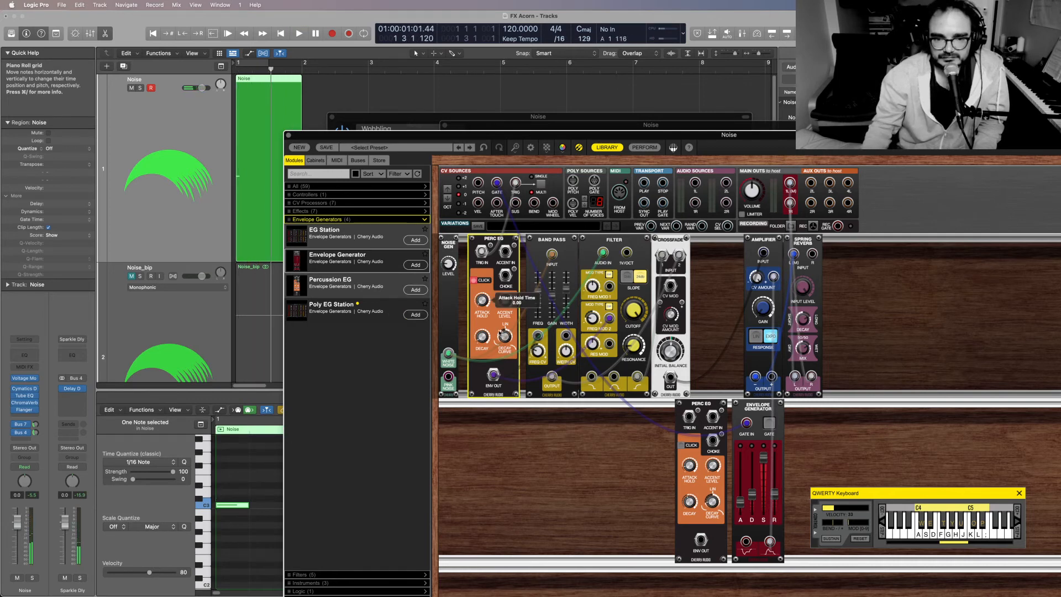
{"action": "key", "text": "space"}
{"action": "mouse_move", "coordinate": [502, 334]}
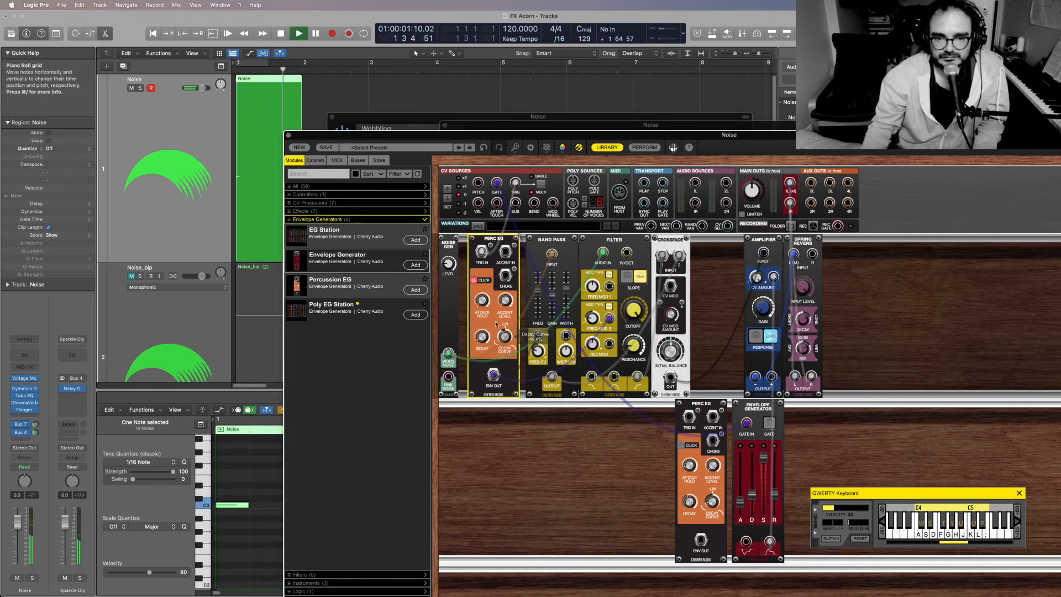
{"action": "key", "text": "space"}
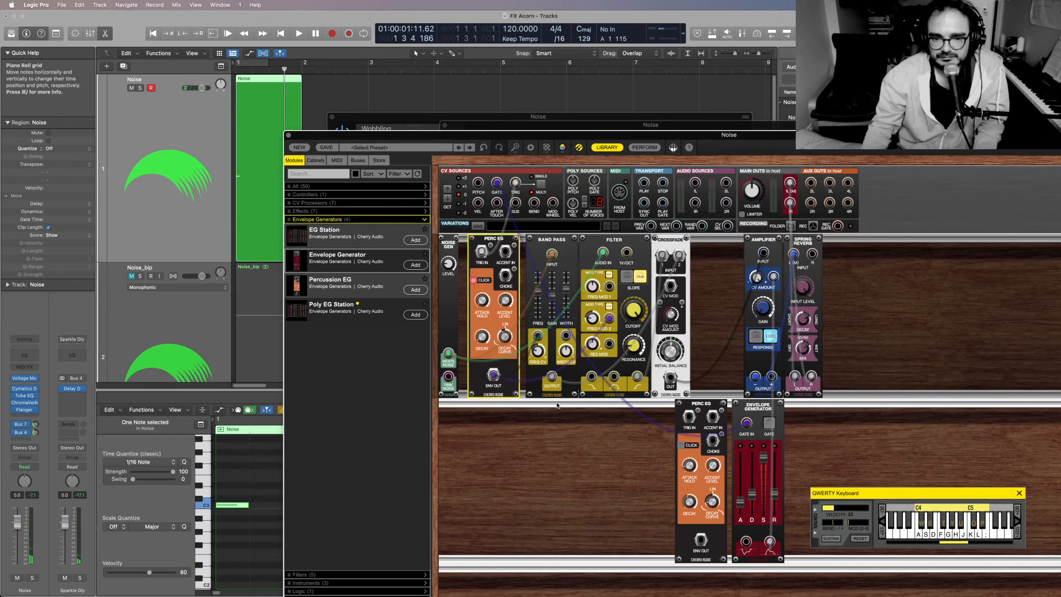
Set the upper Perc EG's Decay Curve to 11.0% and replay the region
{"action": "left_click_drag", "start_coordinate": [505, 342], "coordinate": [505, 333]}
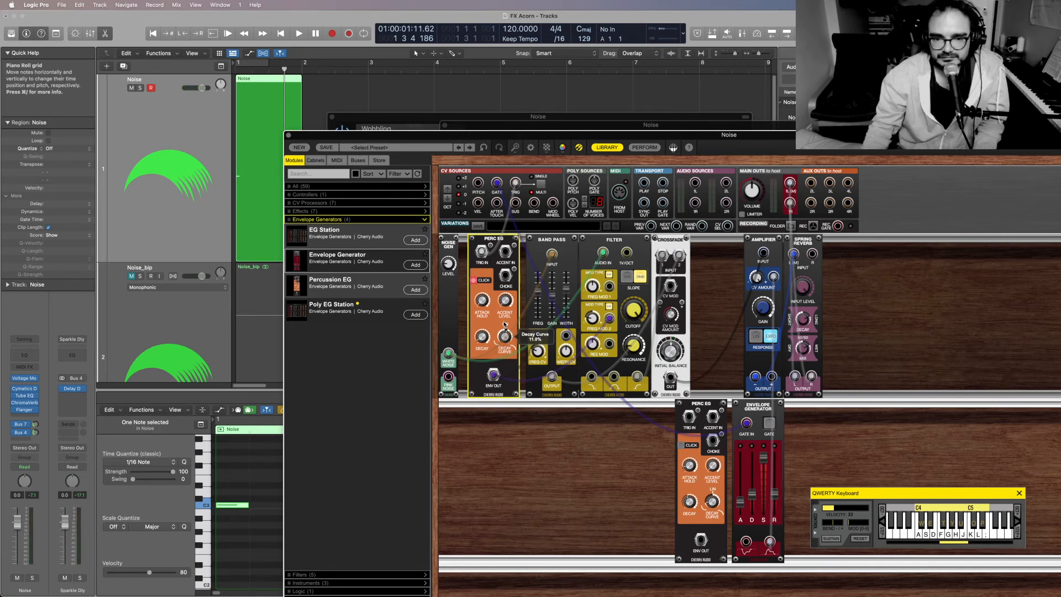
{"action": "key", "text": "space"}
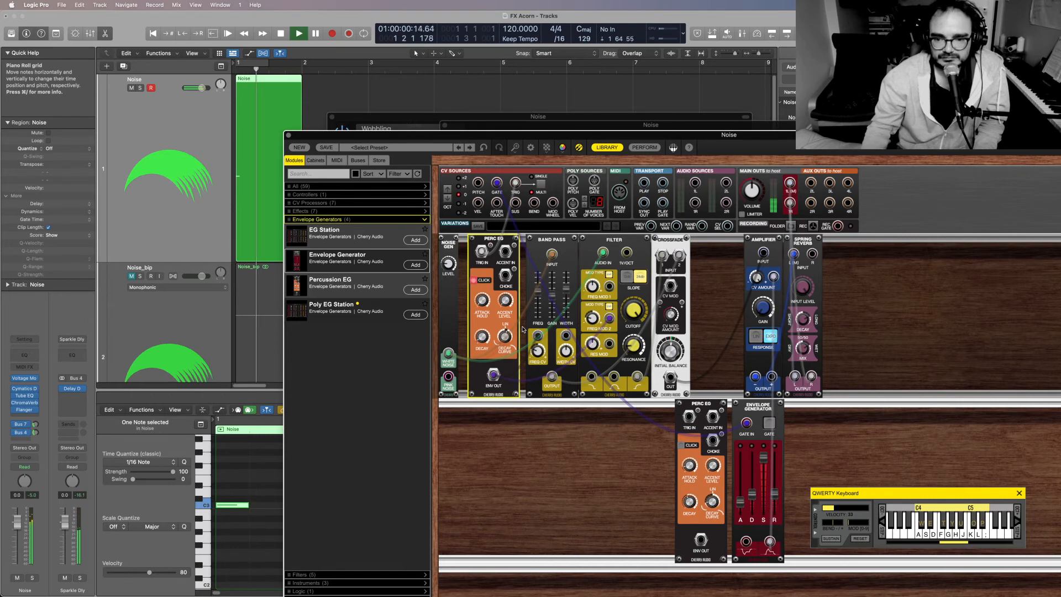
{"action": "key", "text": "space"}
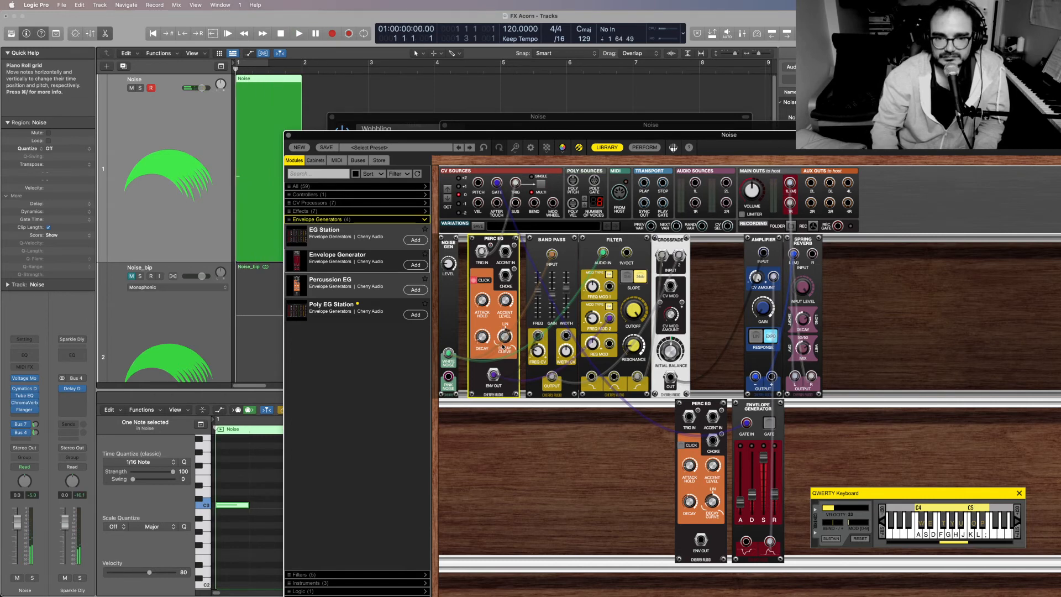
{"action": "key", "text": "space"}
{"action": "key", "text": "space"}
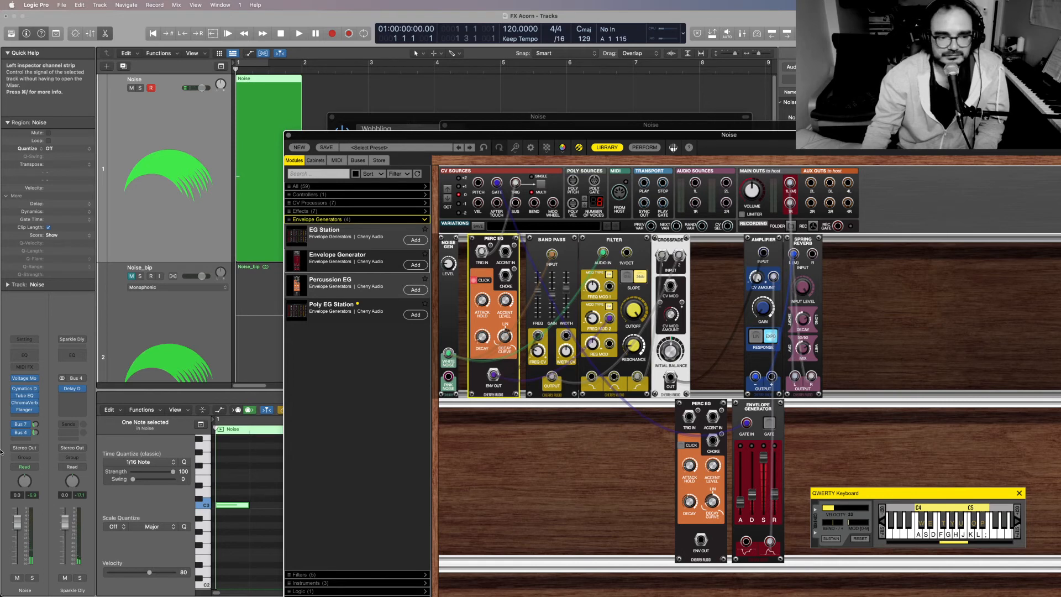
Bypass ChromaVerb and Flanger on the Noise channel and audition the drier sound
{"action": "left_click", "coordinate": [14, 410]}
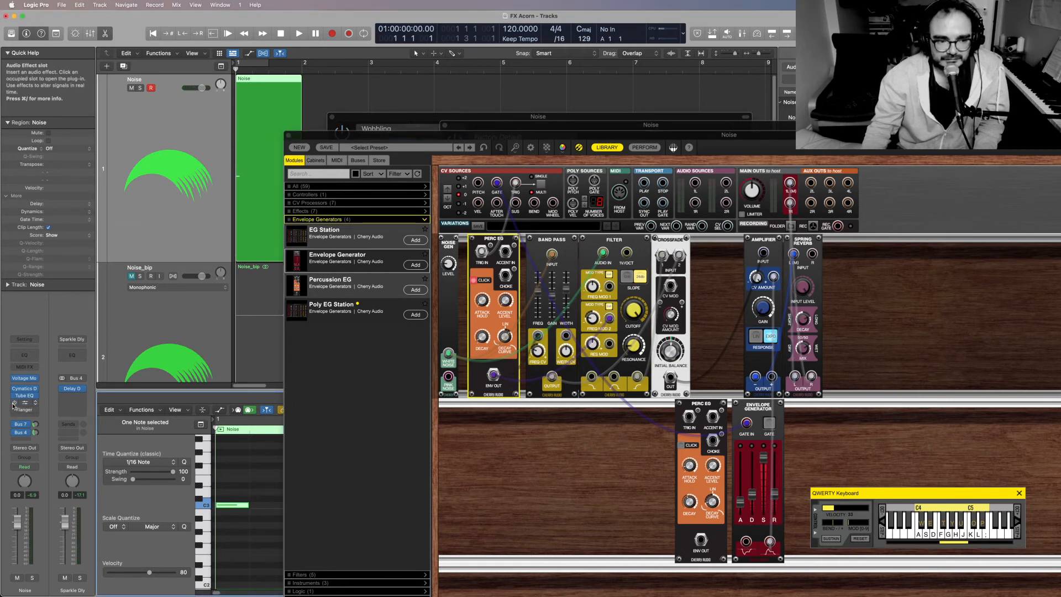
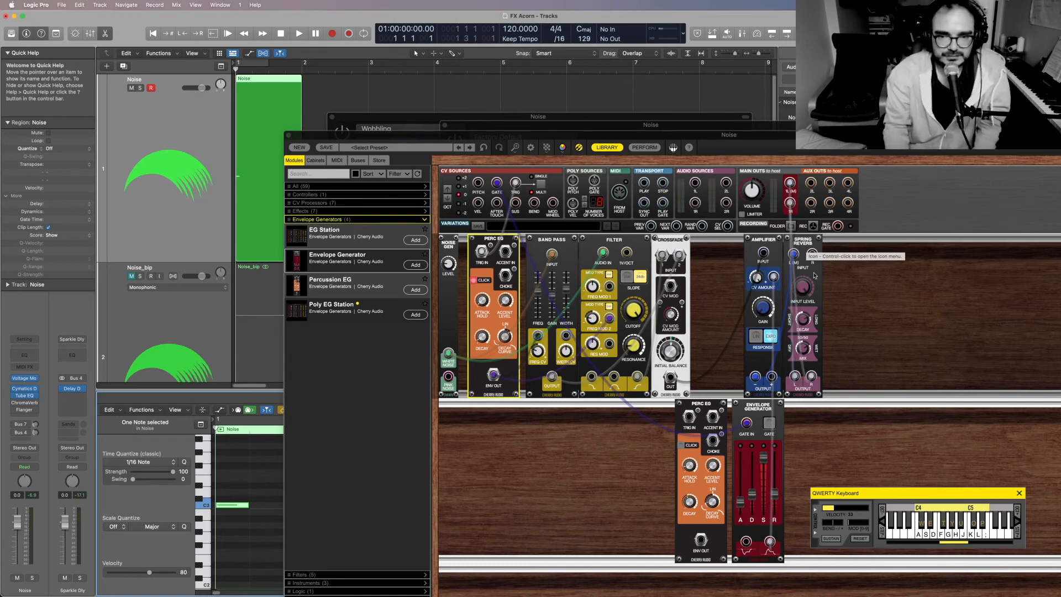
{"action": "key", "text": "space"}
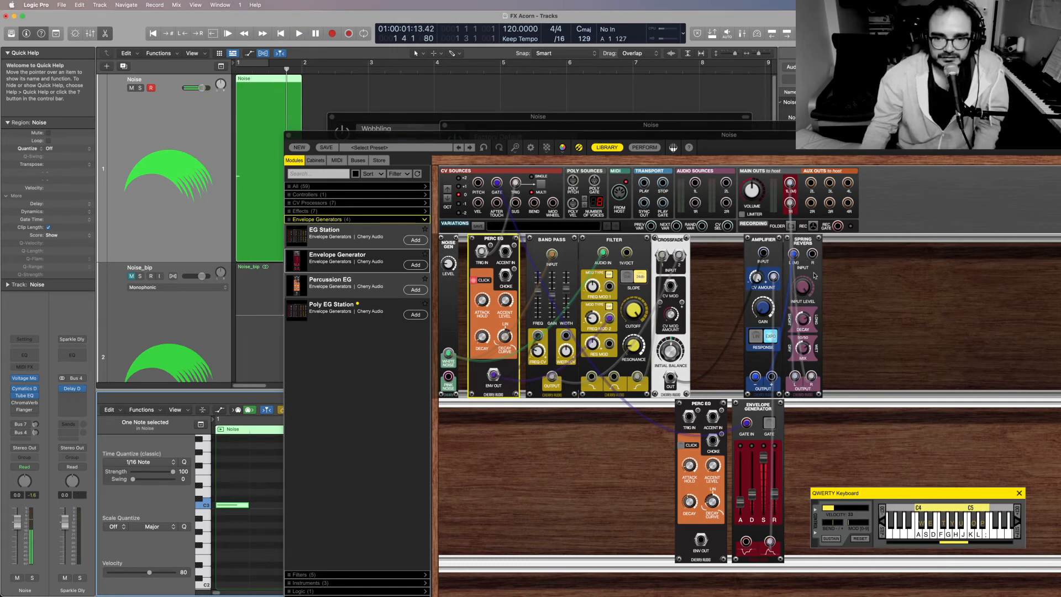
{"action": "key", "text": "space"}
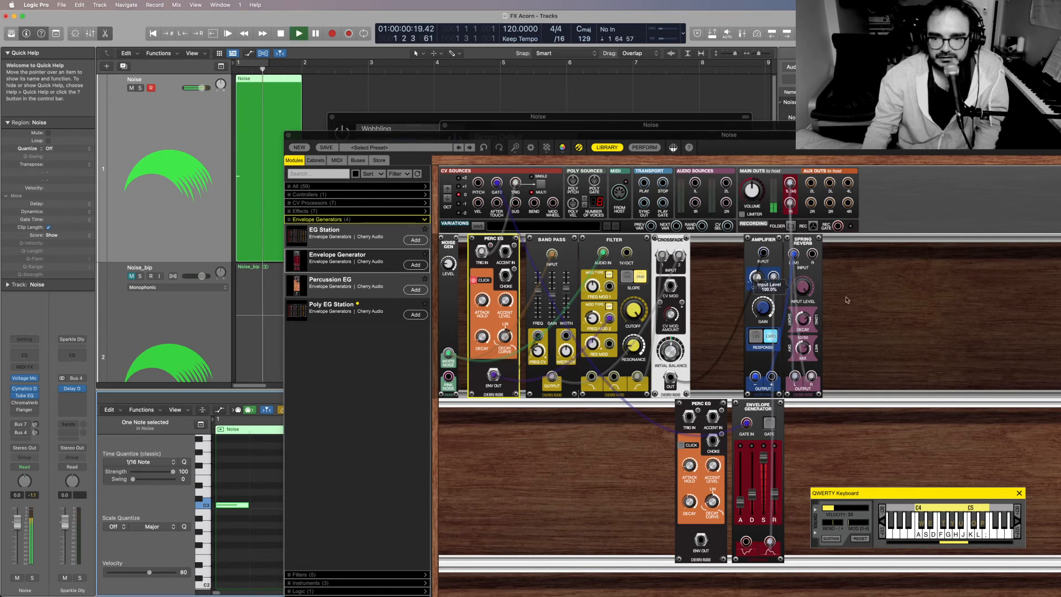
Check the Spring Reverb's Decay and replay the Noise region from its start to judge the reverb
{"action": "key", "text": "space"}
{"action": "left_click", "coordinate": [804, 336]}
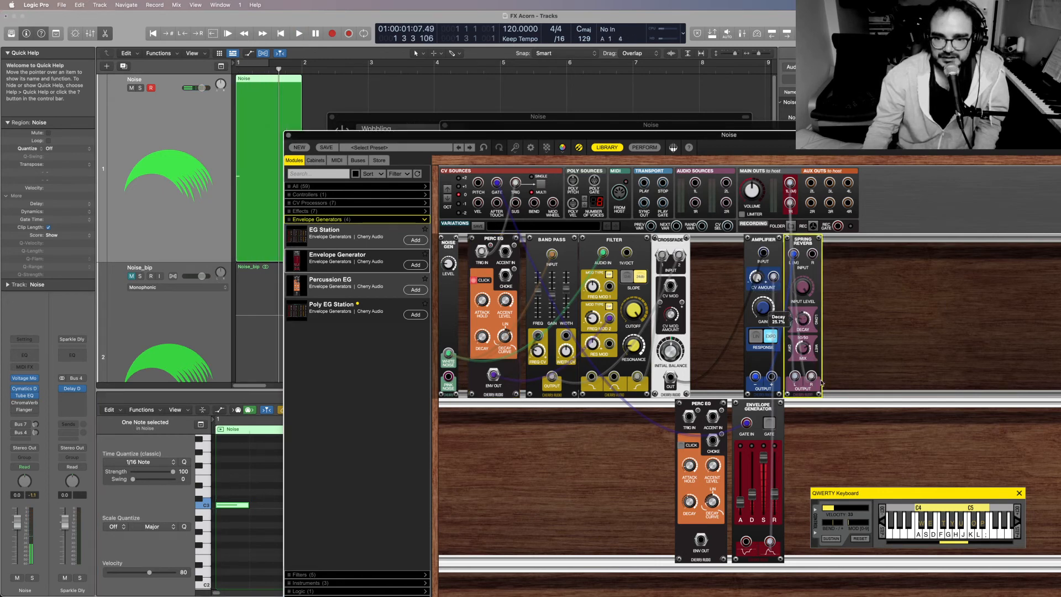
{"action": "key", "text": "space"}
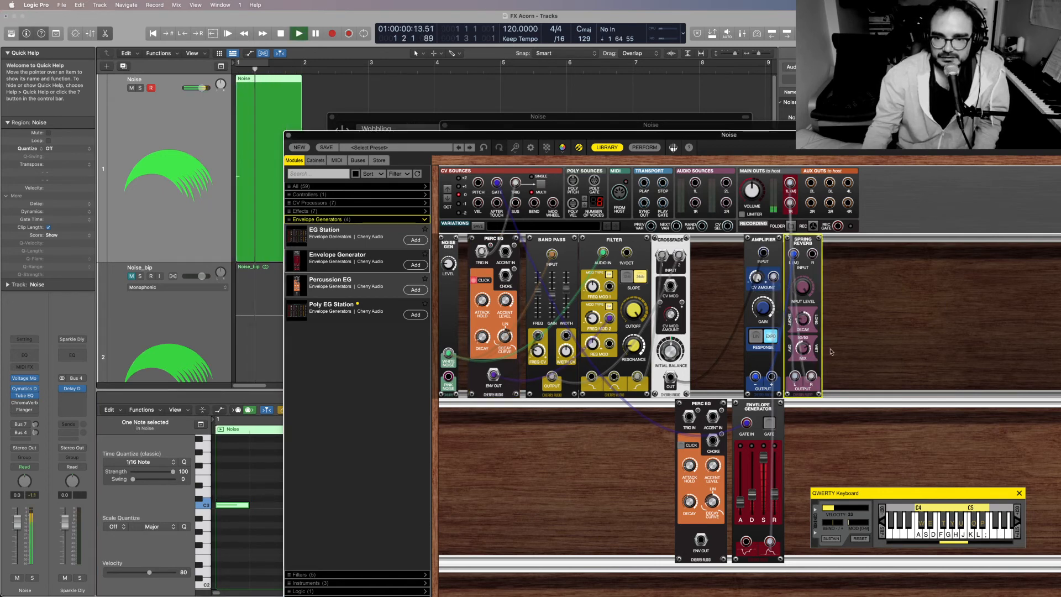
{"action": "key", "text": "space"}
{"action": "key", "text": "space"}
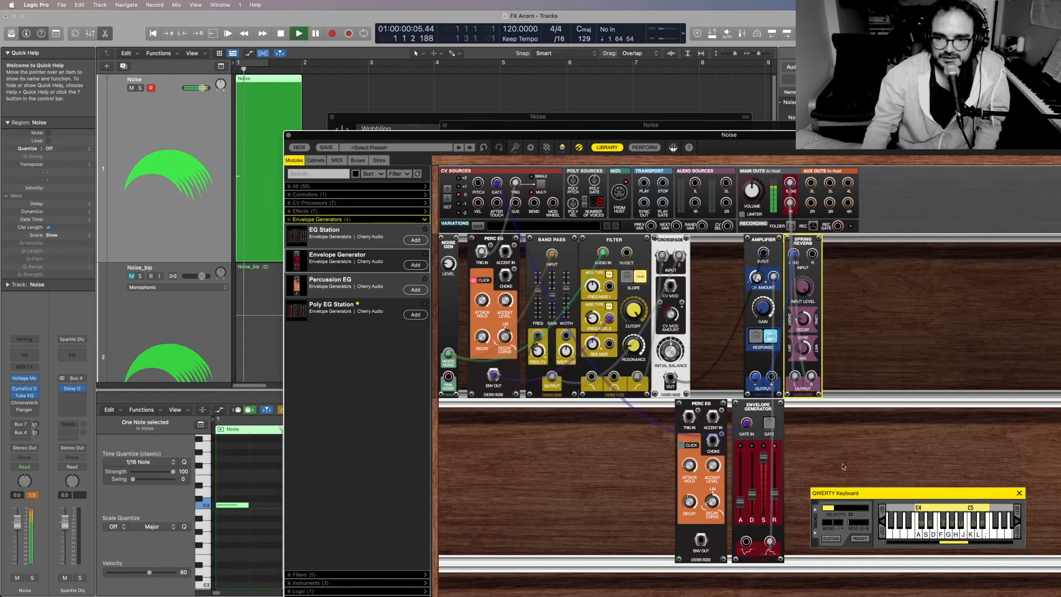
{"action": "key", "text": "space"}
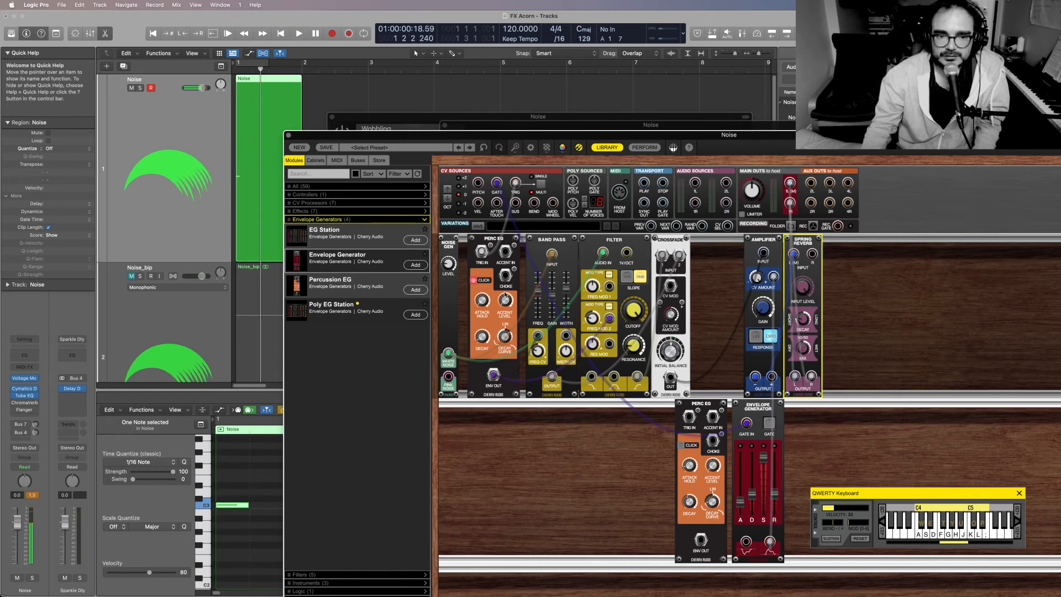
Insert a Chorus-60 between the Amplifier and Spring Reverb, feeding it from the Amplifier and patching its outputs to the main outs
{"action": "left_click", "coordinate": [334, 212]}
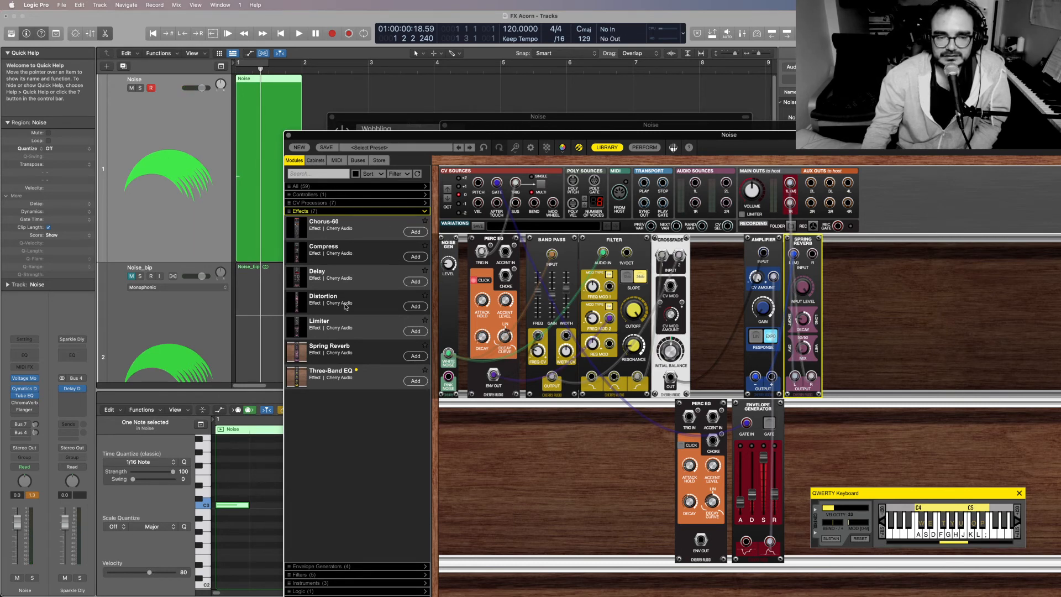
{"action": "left_click_drag", "start_coordinate": [348, 232], "coordinate": [805, 240]}
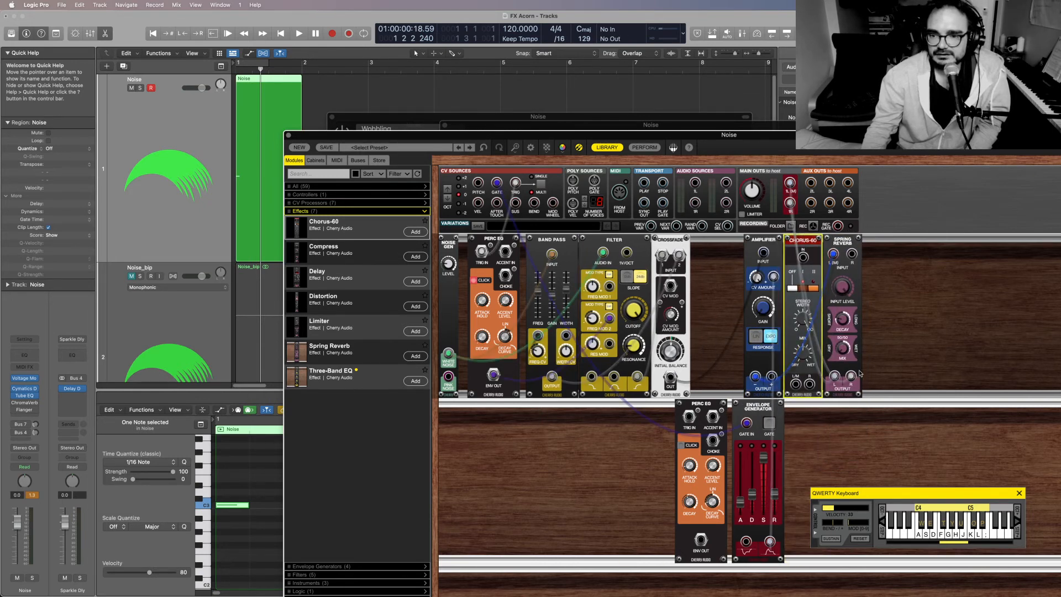
{"action": "left_click_drag", "start_coordinate": [832, 253], "coordinate": [800, 260]}
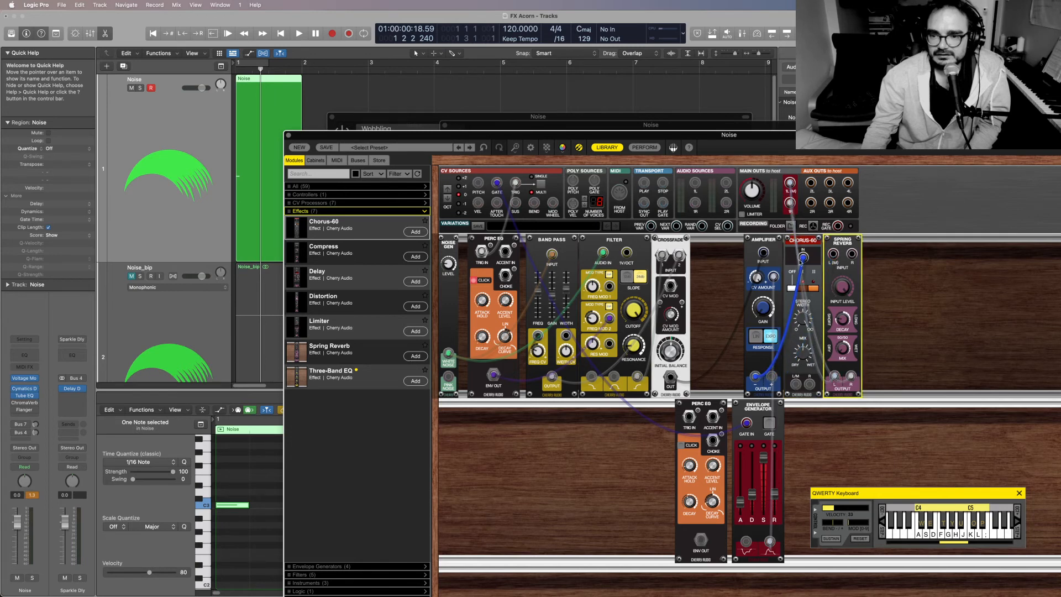
{"action": "left_click_drag", "start_coordinate": [835, 376], "coordinate": [809, 385]}
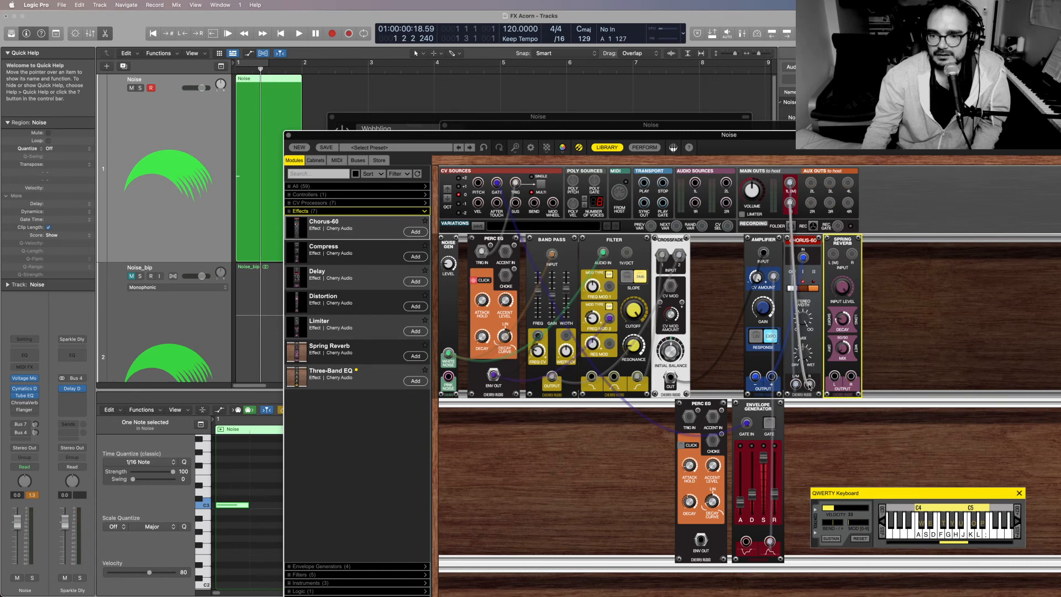
Play test notes on the QWERTY Keyboard and set the Envelope Generator's Release Time to 1138.7 ms
{"action": "left_click", "coordinate": [934, 530]}
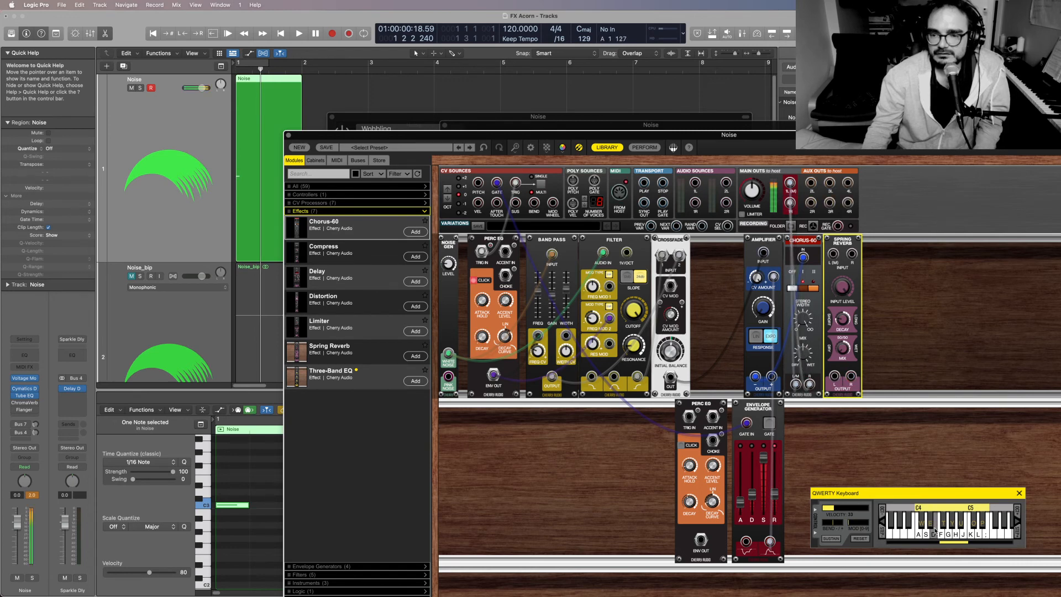
{"action": "left_click", "coordinate": [934, 531]}
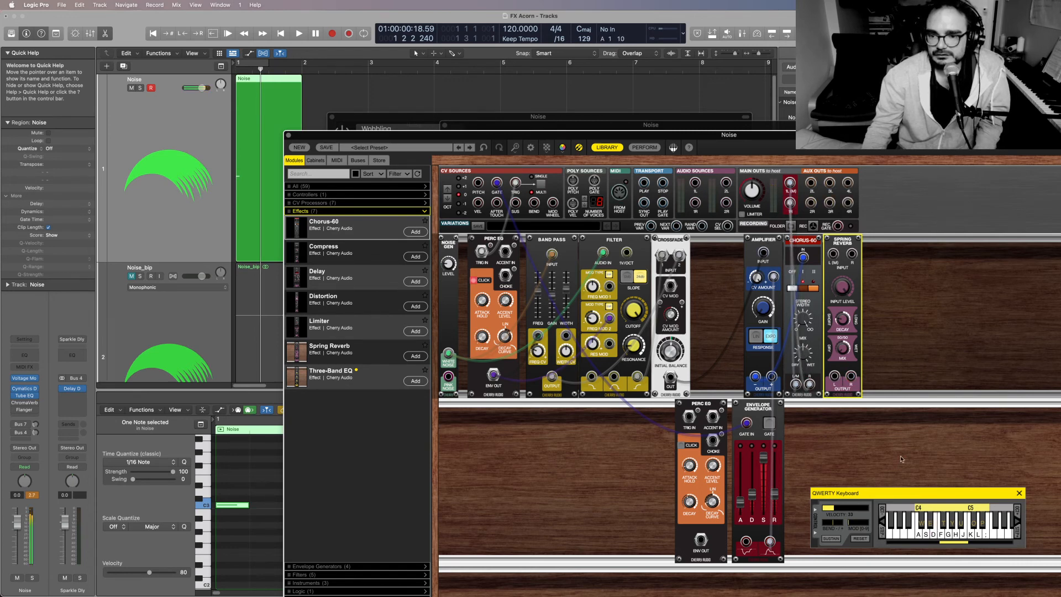
{"action": "left_click", "coordinate": [961, 532]}
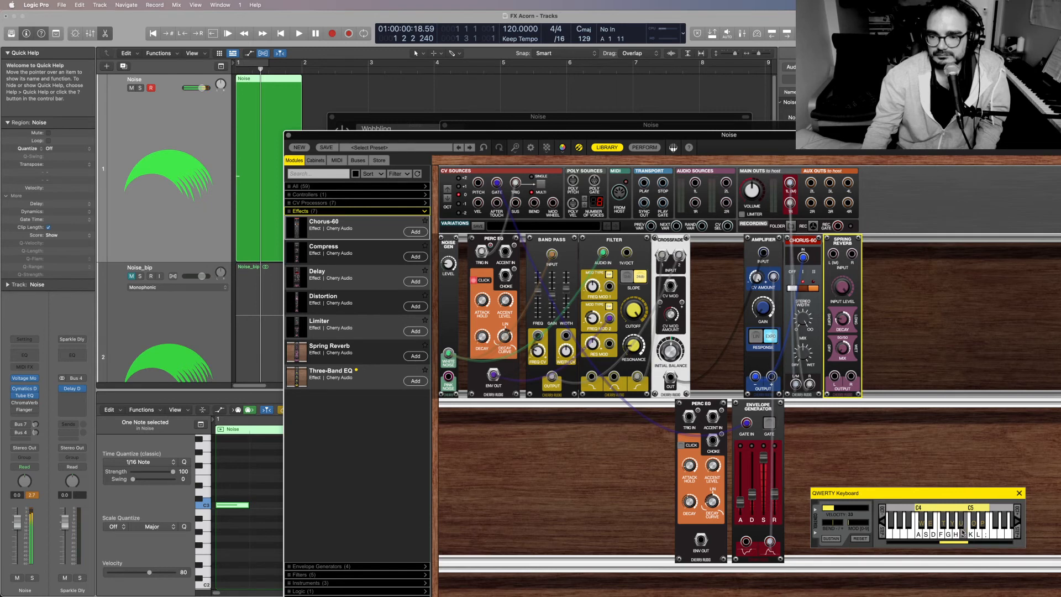
{"action": "left_click_drag", "start_coordinate": [768, 489], "coordinate": [768, 483]}
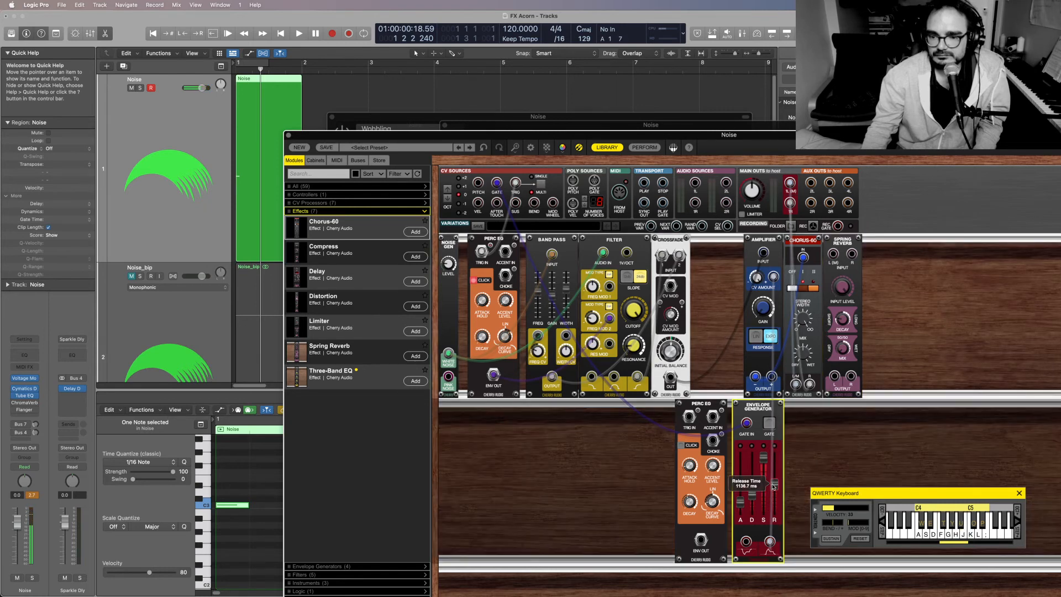
{"action": "left_click", "coordinate": [969, 533]}
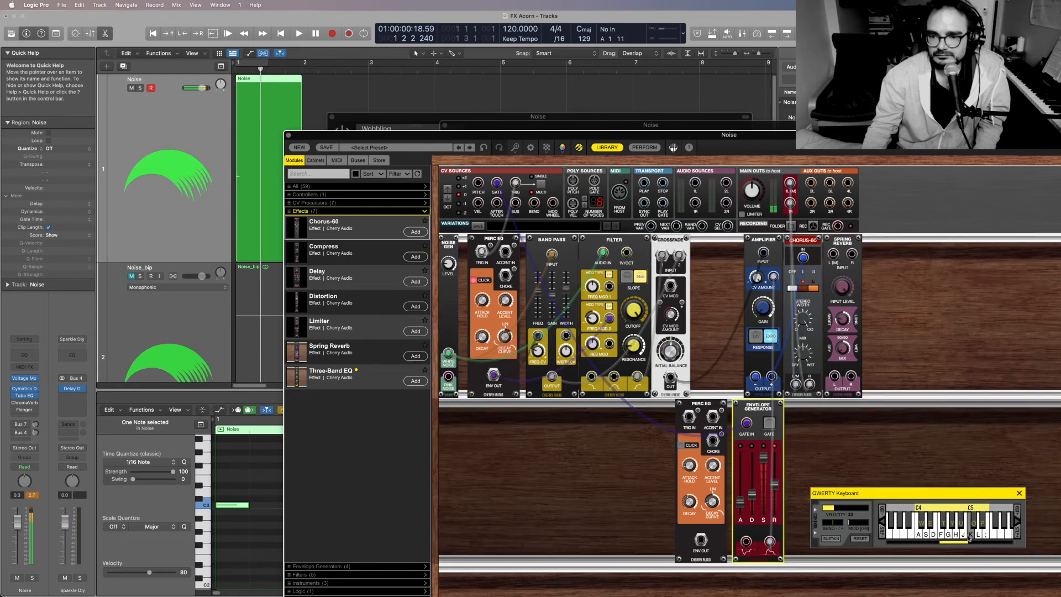
Repatch the Chorus-60's left output into the Spring Reverb's left input and the reverb's outputs to the left and right main outs
{"action": "left_click", "coordinate": [802, 358]}
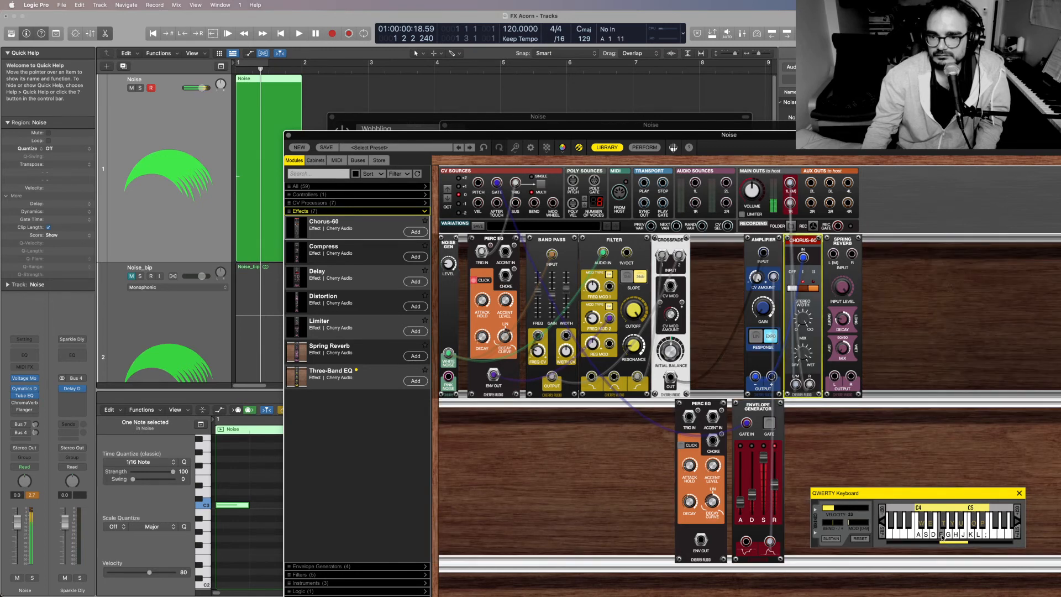
{"action": "left_click_drag", "start_coordinate": [790, 203], "coordinate": [907, 338]}
{"action": "mouse_move", "coordinate": [797, 386]}
{"action": "left_click_drag", "start_coordinate": [796, 385], "coordinate": [833, 253]}
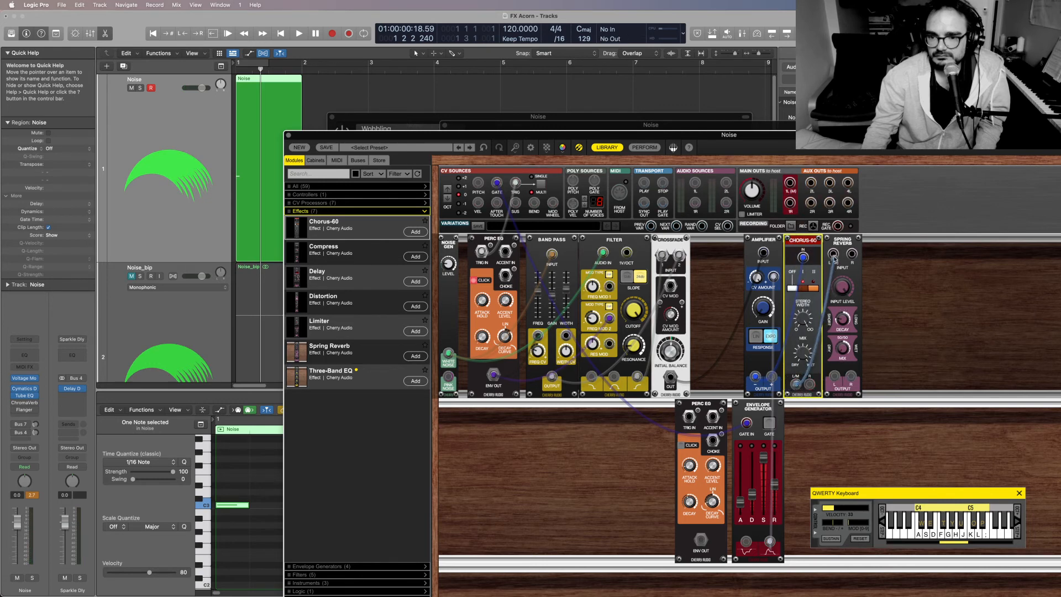
{"action": "left_click_drag", "start_coordinate": [834, 376], "coordinate": [789, 183]}
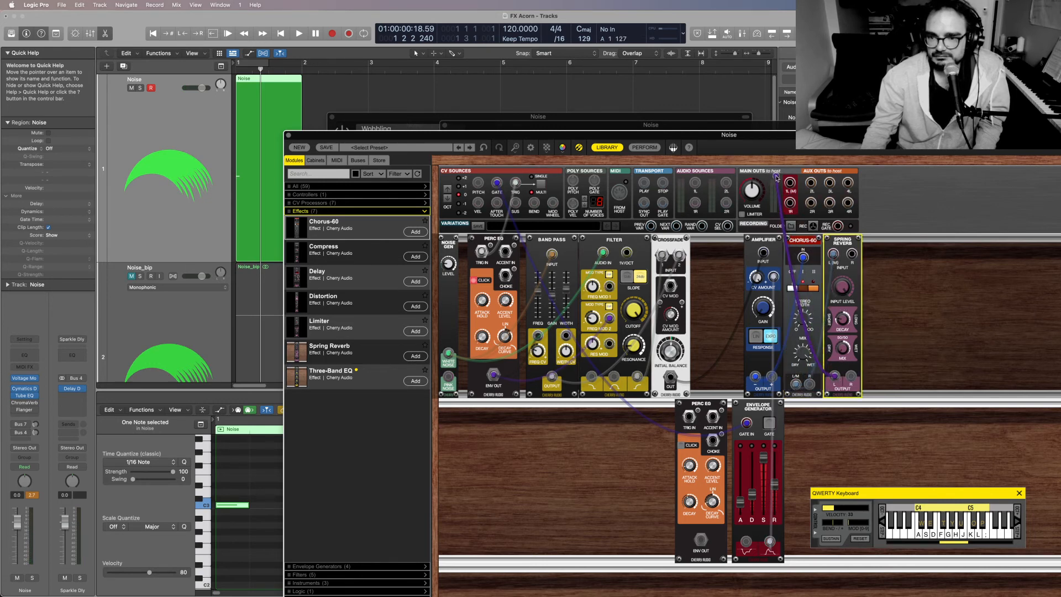
{"action": "left_click_drag", "start_coordinate": [853, 384], "coordinate": [789, 203]}
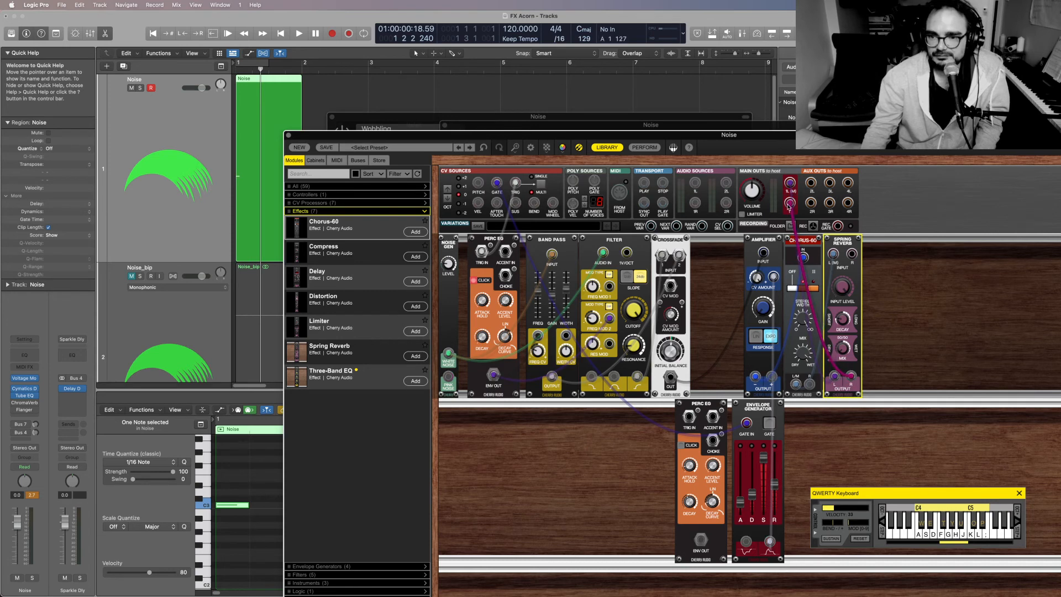
Connect the Chorus-60's right output to the Spring Reverb's right input, auditioning the region before and after
{"action": "key", "text": "space"}
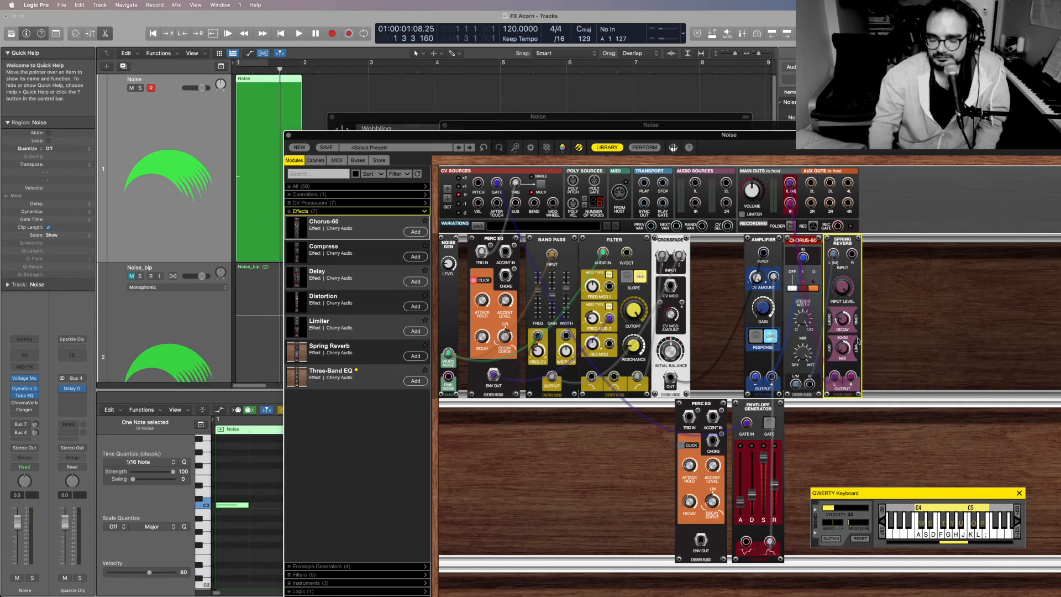
{"action": "key", "text": "space"}
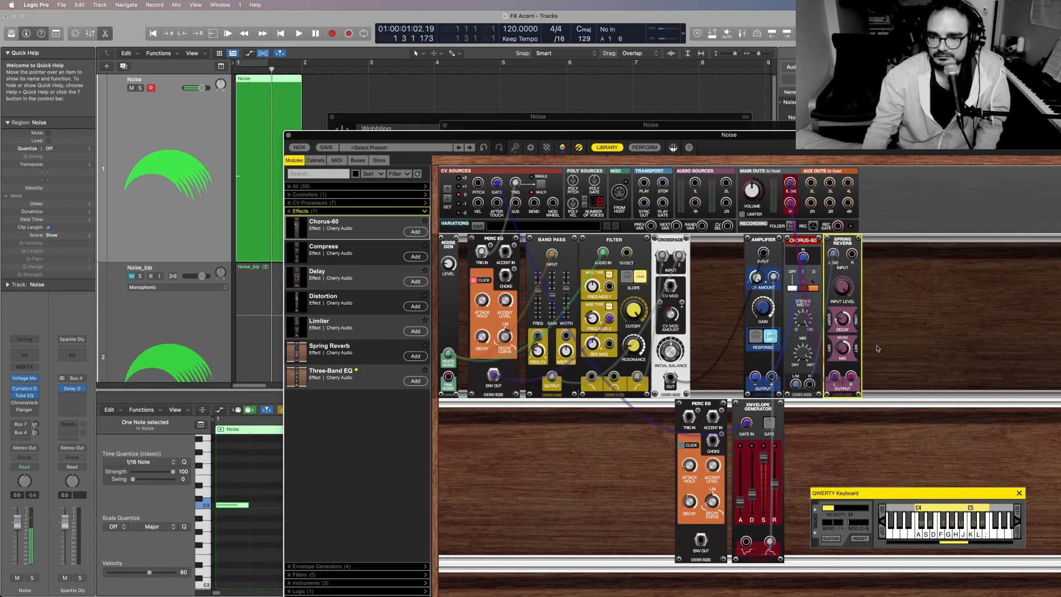
{"action": "key", "text": "space"}
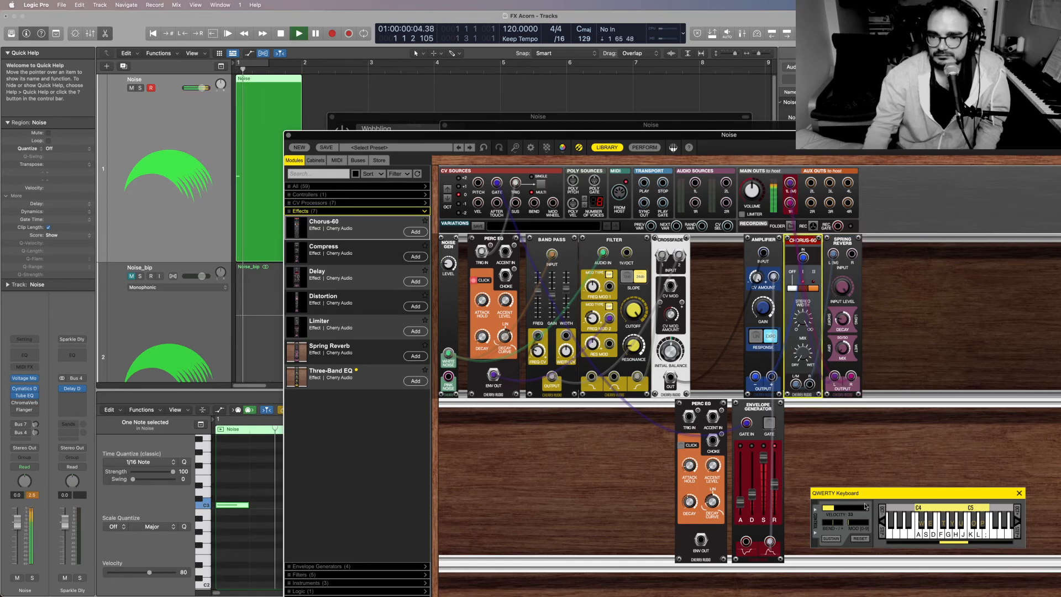
{"action": "key", "text": "space"}
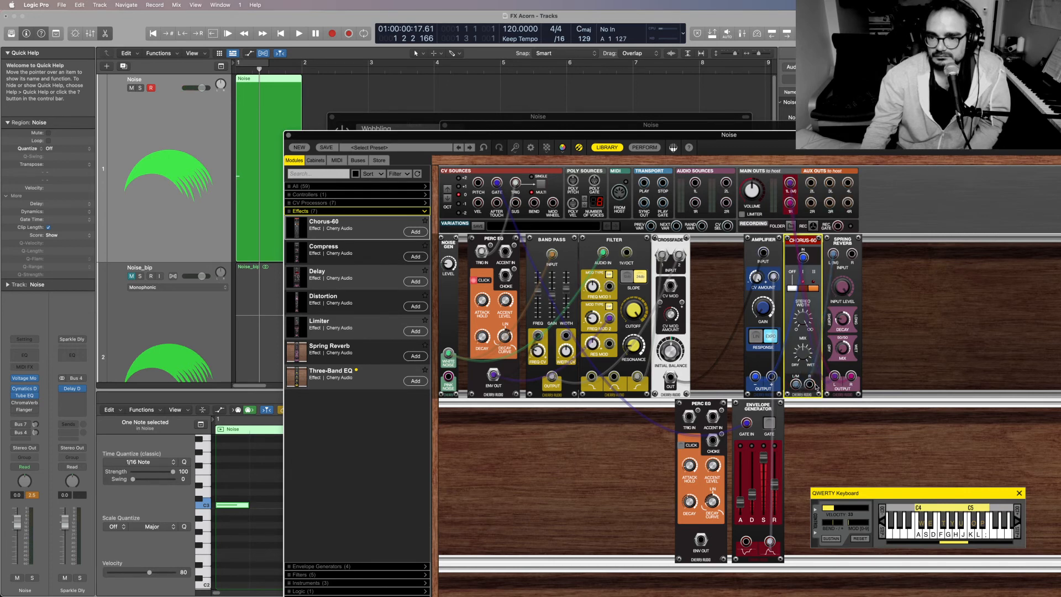
{"action": "left_click_drag", "start_coordinate": [810, 385], "coordinate": [851, 253]}
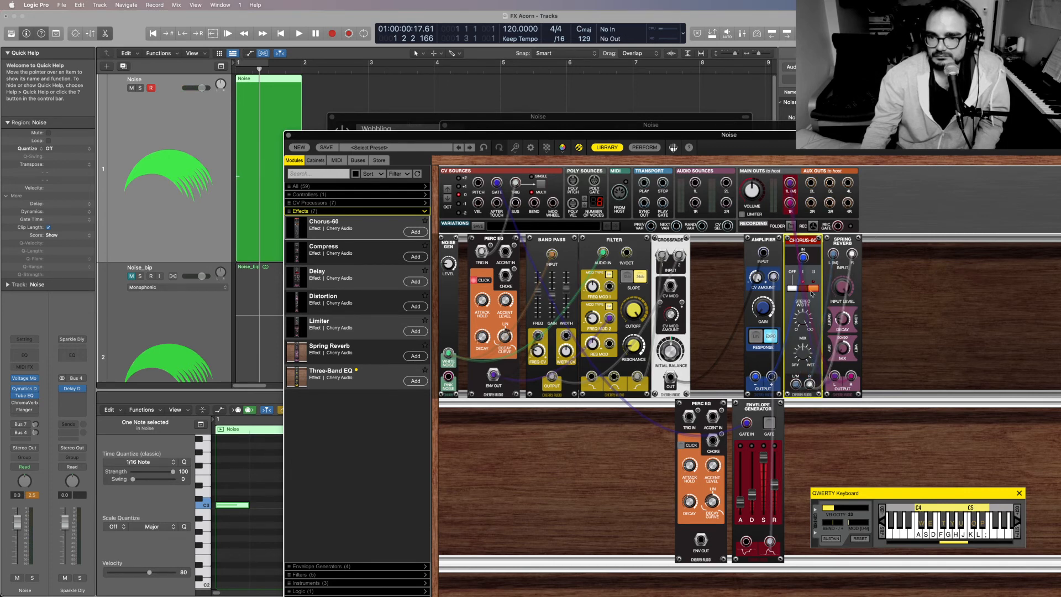
{"action": "key", "text": "space"}
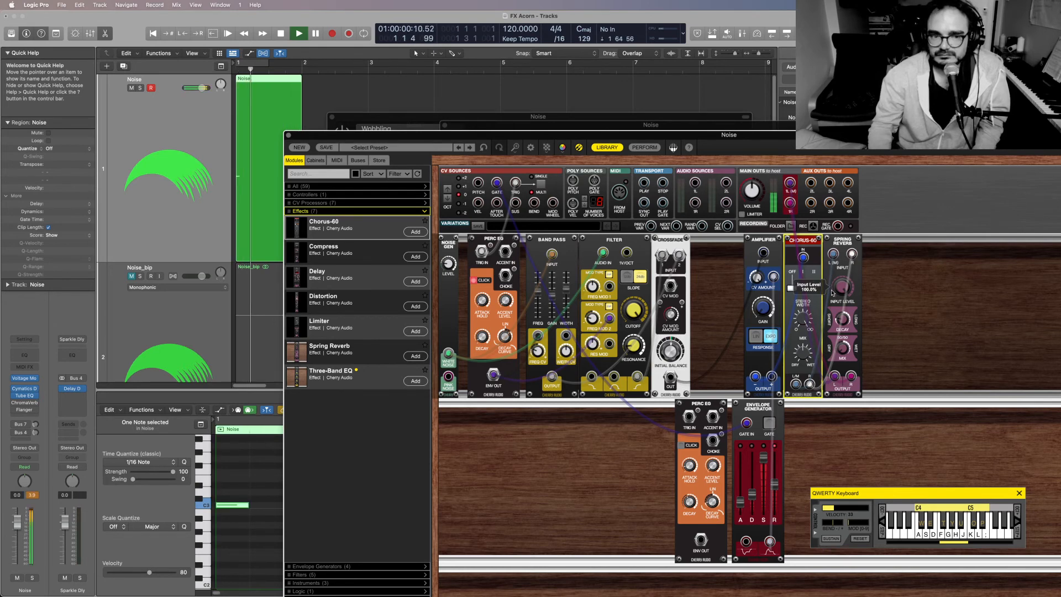
Check the Mix controls on the Spring Reverb and Chorus-60 while auditioning the Noise region
{"action": "left_click", "coordinate": [842, 349]}
{"action": "key", "text": "space"}
{"action": "key", "text": "space"}
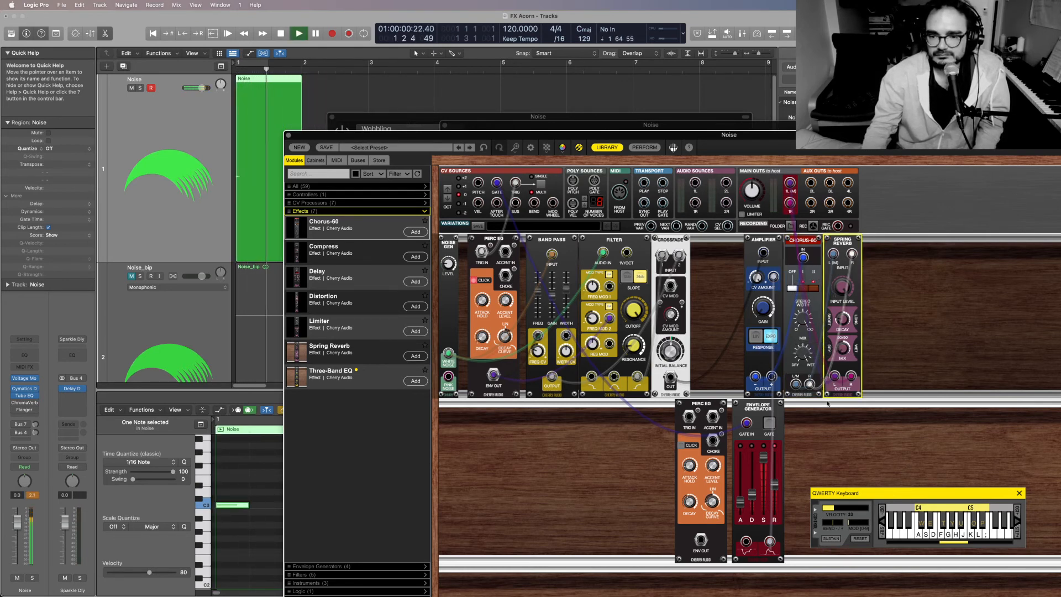
{"action": "left_click", "coordinate": [806, 363]}
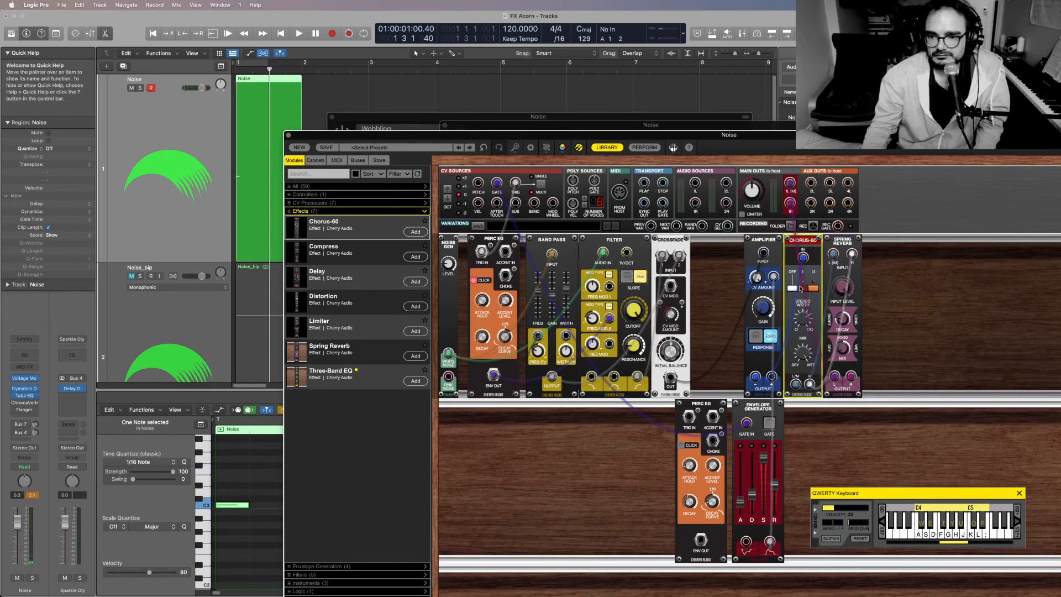
{"action": "key", "text": "space"}
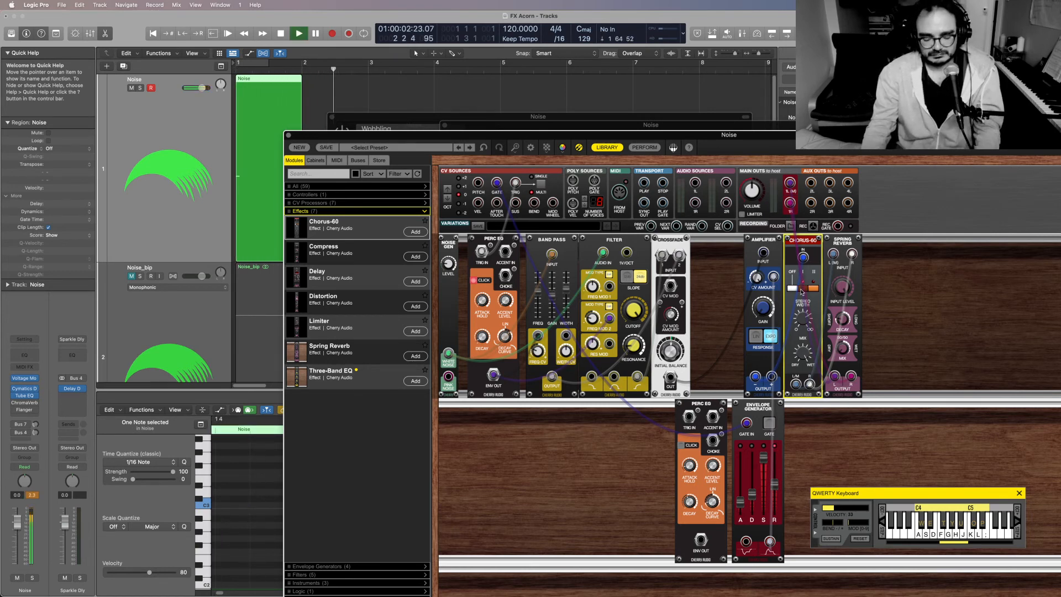
{"action": "key", "text": "space"}
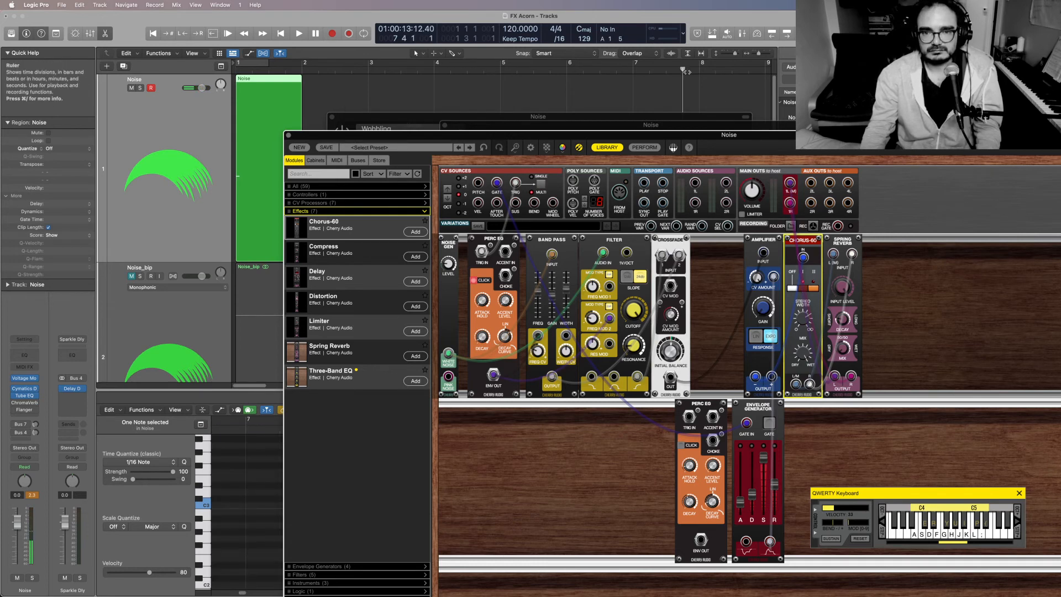
Set the cycle range to the Noise region and show its note in the Score editor
{"action": "left_click", "coordinate": [710, 88]}
{"action": "key", "text": "space"}
{"action": "key", "text": "u"}
{"action": "key", "text": "n"}
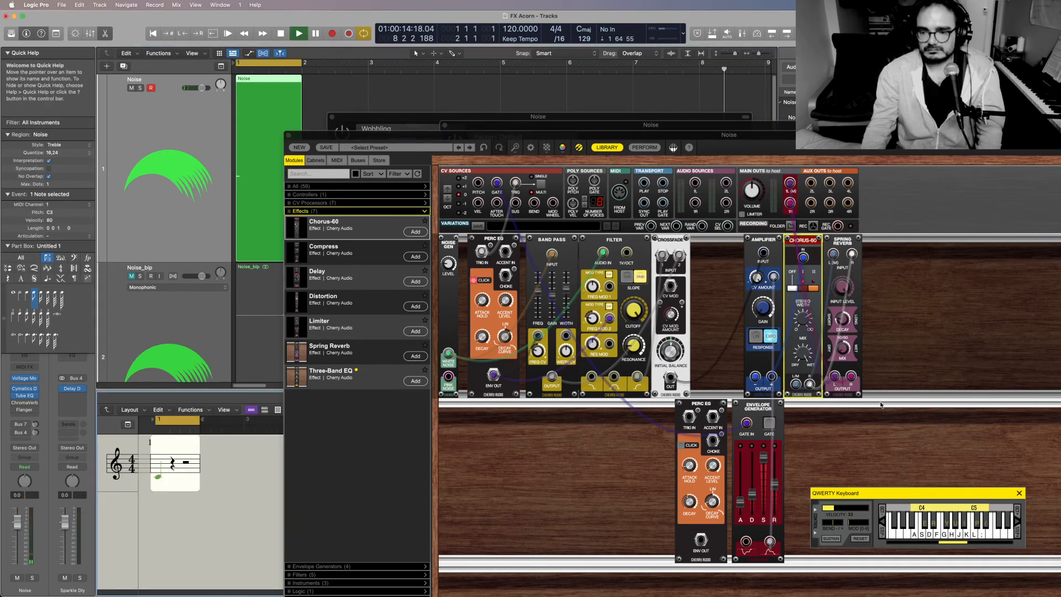
Stop playback and return the playhead to the start of the project
{"action": "key", "text": "space"}
{"action": "left_click", "coordinate": [626, 125]}
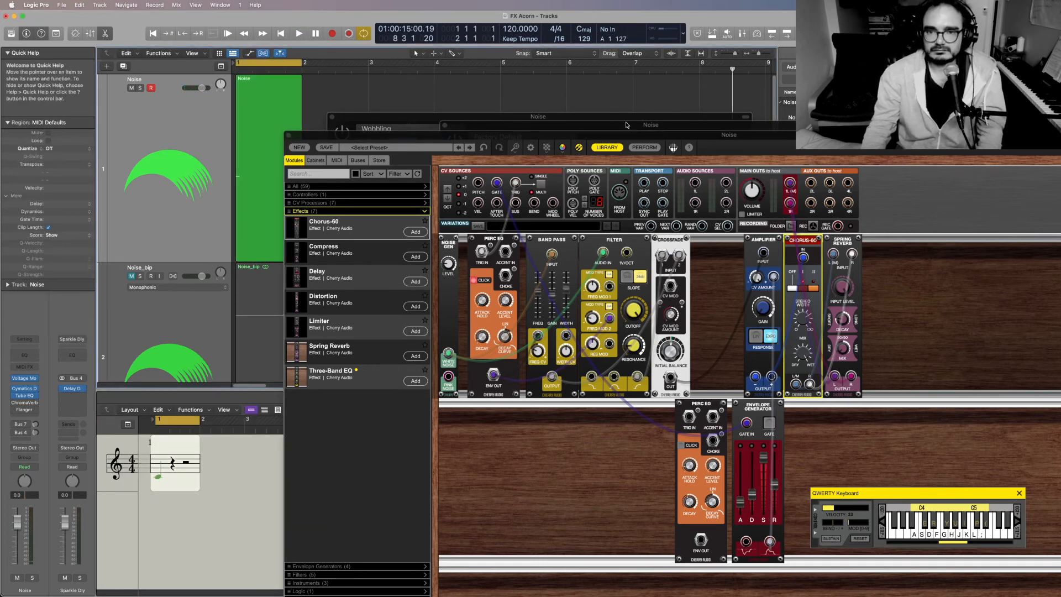
{"action": "left_click", "coordinate": [451, 71]}
{"action": "key", "text": "Return"}
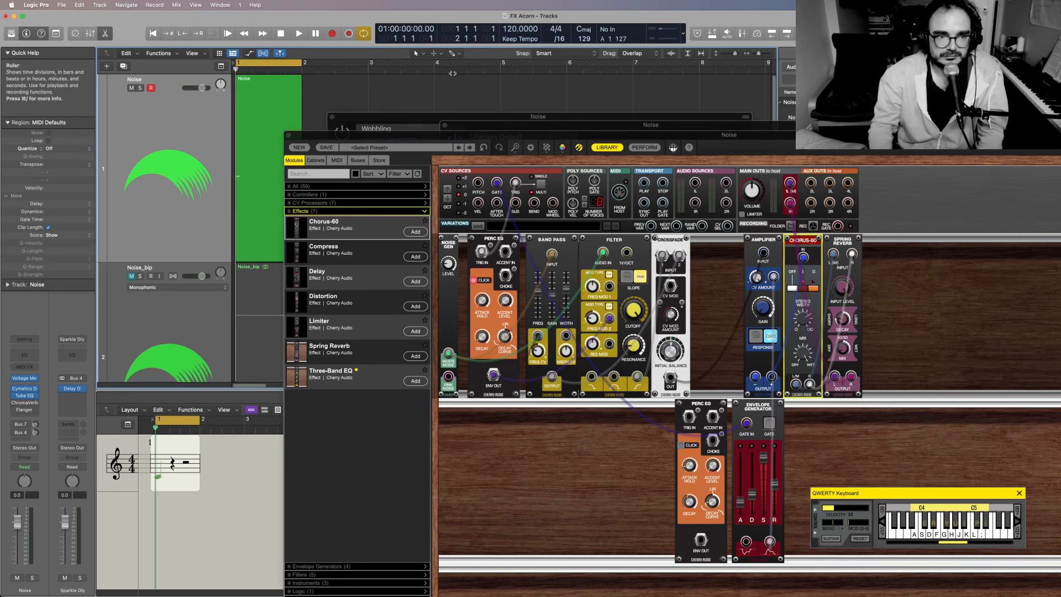
Turn off Flex display in the Tracks area and reposition the Voltage Modular window over the tracks to expose the whole cabinet
{"action": "key", "text": "z"}
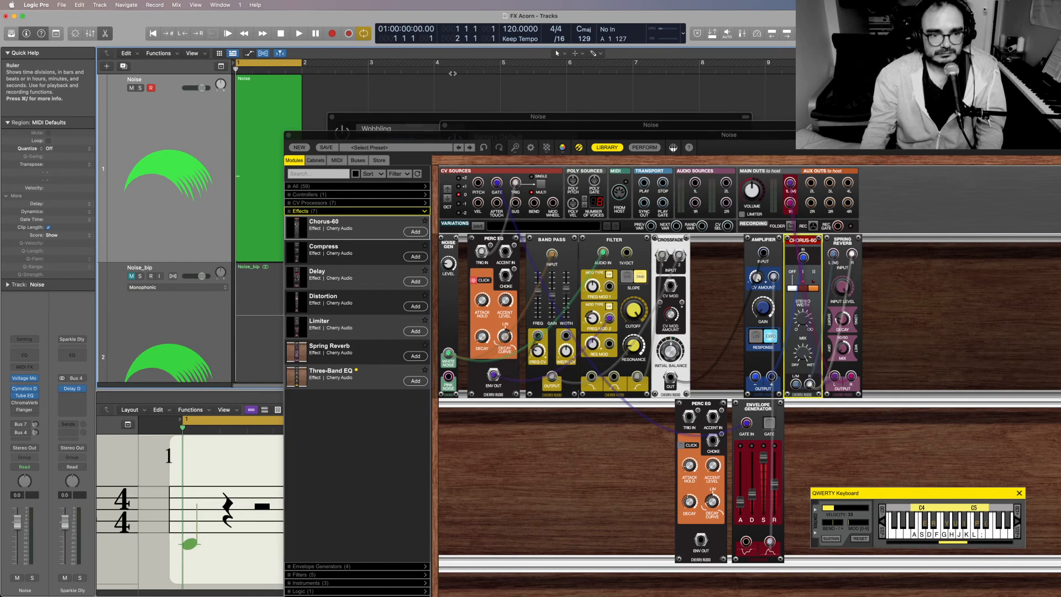
{"action": "key", "text": "Tab"}
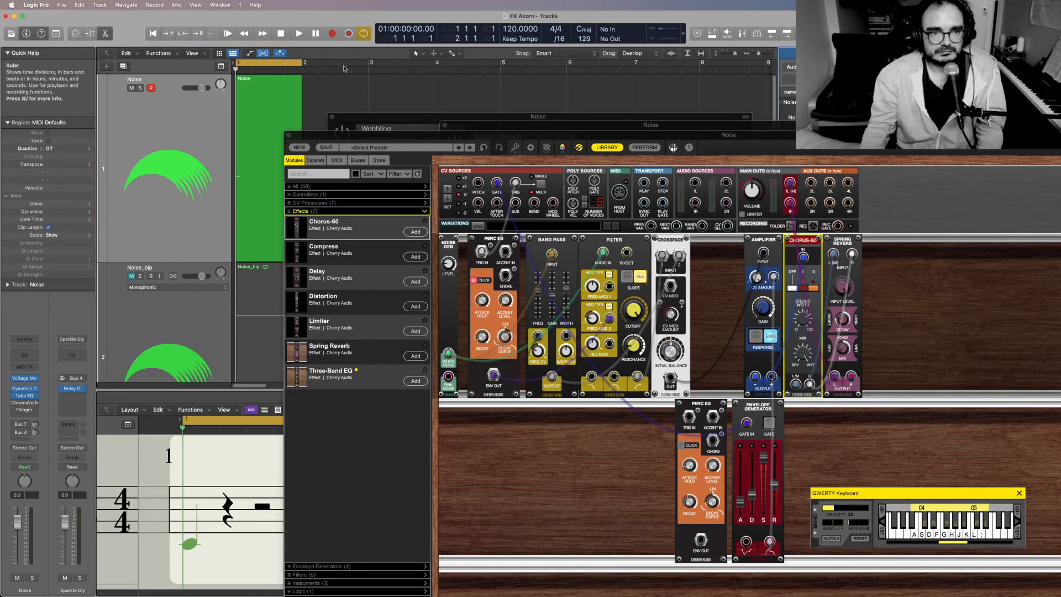
{"action": "left_click", "coordinate": [263, 54]}
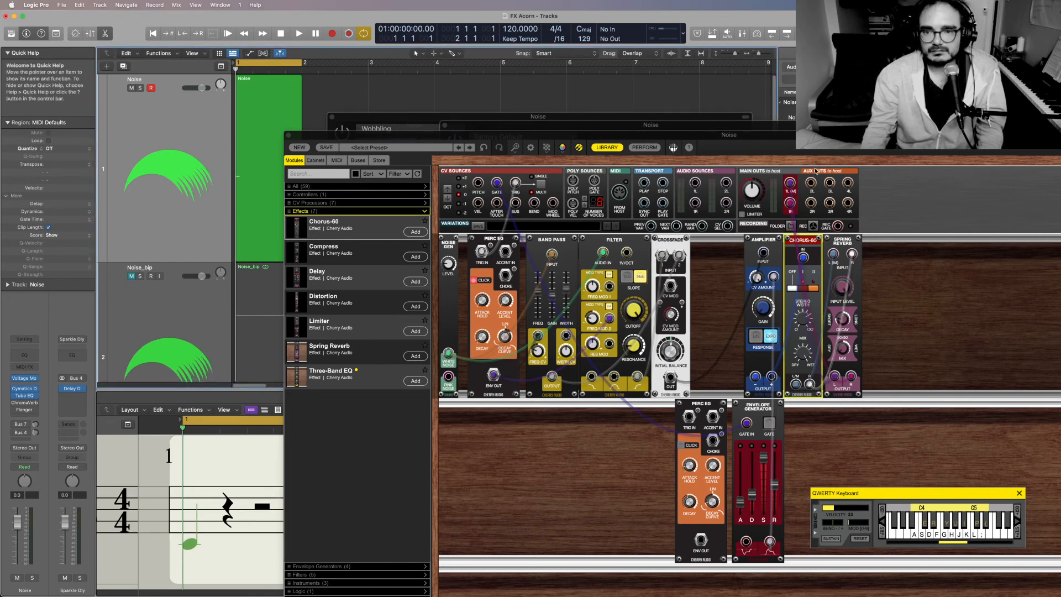
{"action": "left_click", "coordinate": [774, 134]}
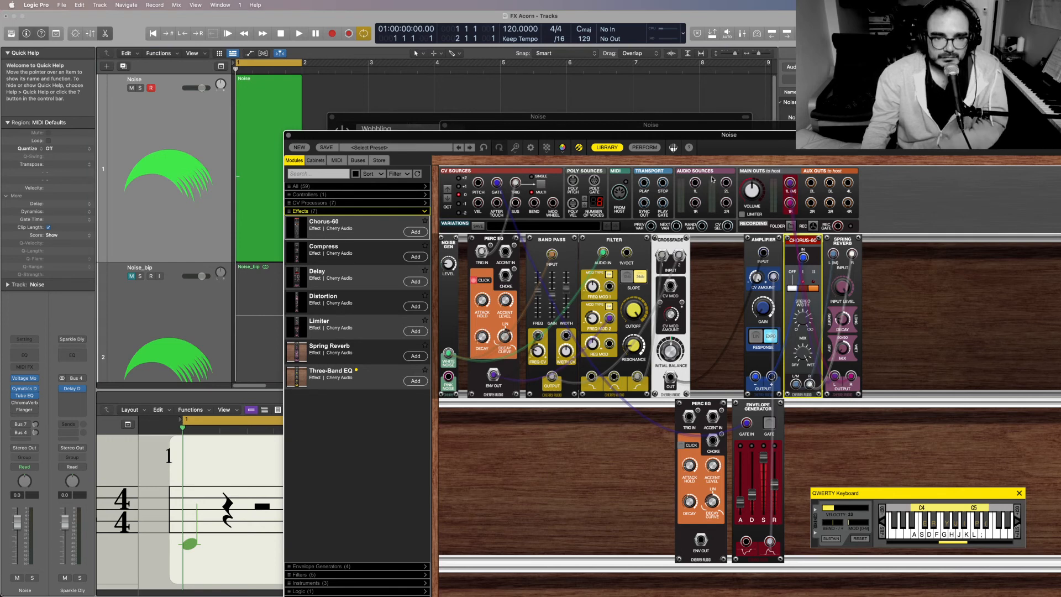
{"action": "left_click_drag", "start_coordinate": [638, 138], "coordinate": [628, 135]}
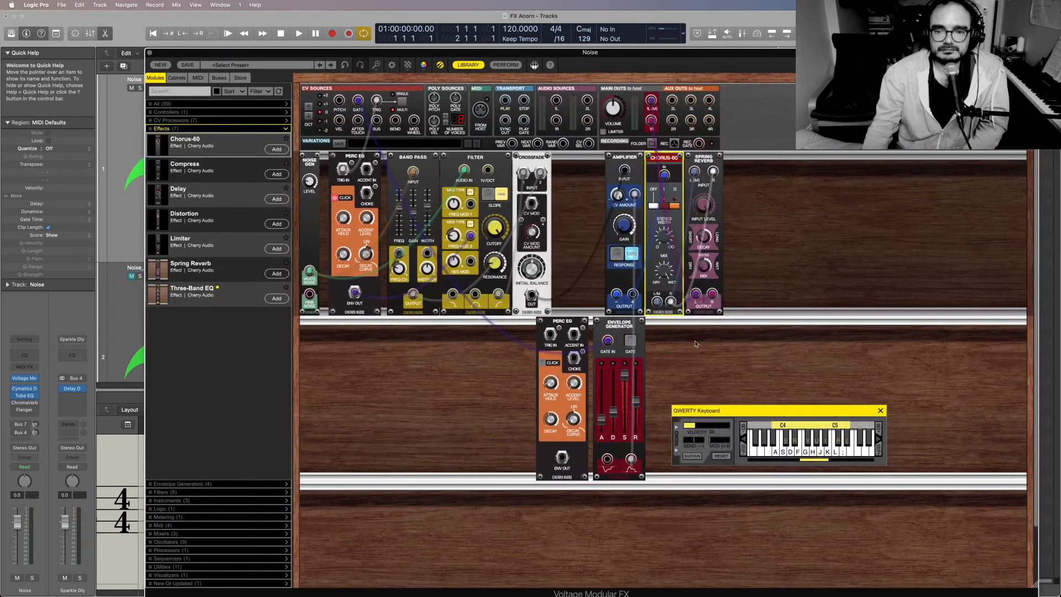
Audition the noise patch by repeatedly playing a note on the on-screen QWERTY keyboard
{"action": "left_click", "coordinate": [798, 455]}
{"action": "left_click", "coordinate": [803, 456]}
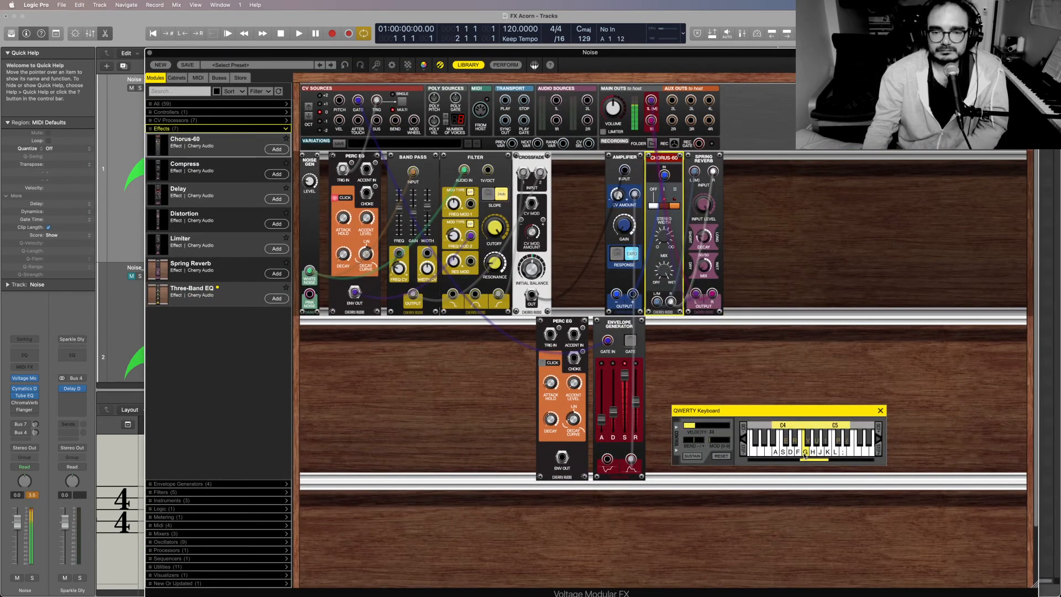
{"action": "left_click", "coordinate": [804, 454]}
{"action": "left_click", "coordinate": [804, 454]}
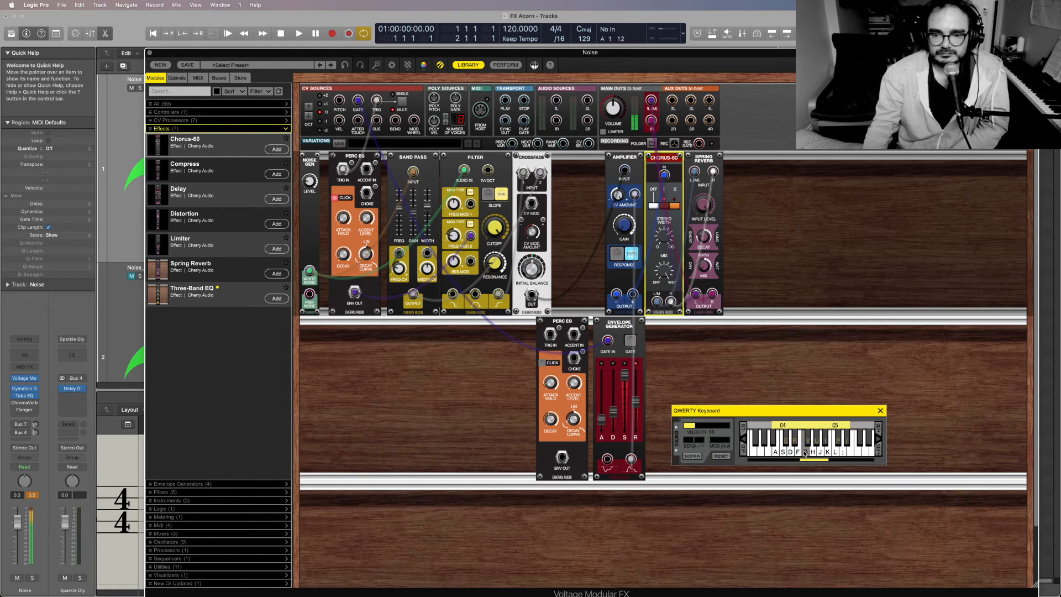
{"action": "left_click", "coordinate": [805, 454]}
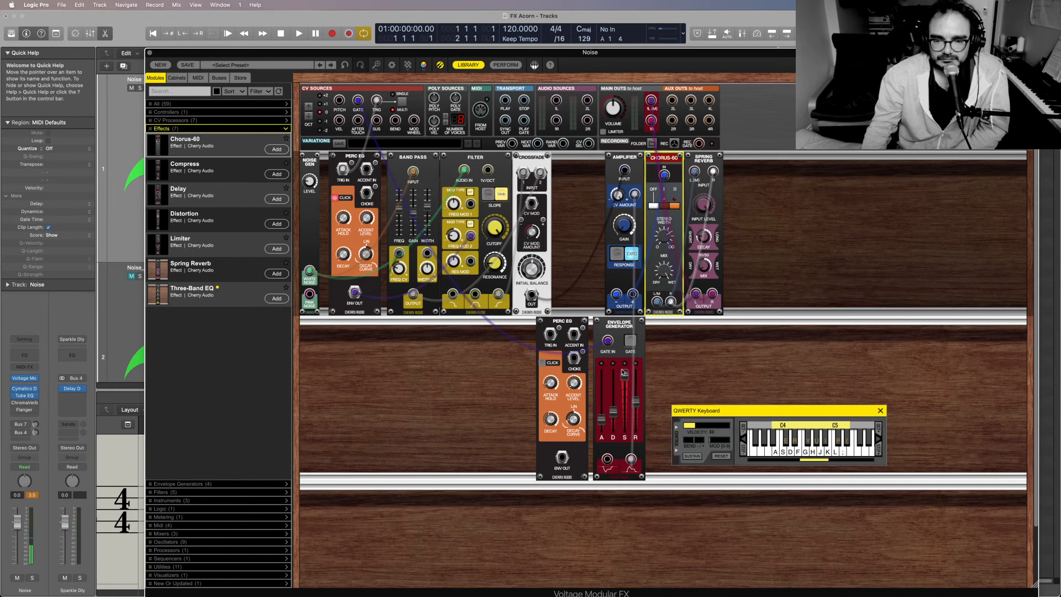
Lower the Envelope Generator's sustain and decay to near minimum and audition the noise with repeated notes
{"action": "left_click_drag", "start_coordinate": [623, 373], "coordinate": [614, 434]}
{"action": "left_click", "coordinate": [782, 452]}
{"action": "left_click", "coordinate": [804, 453]}
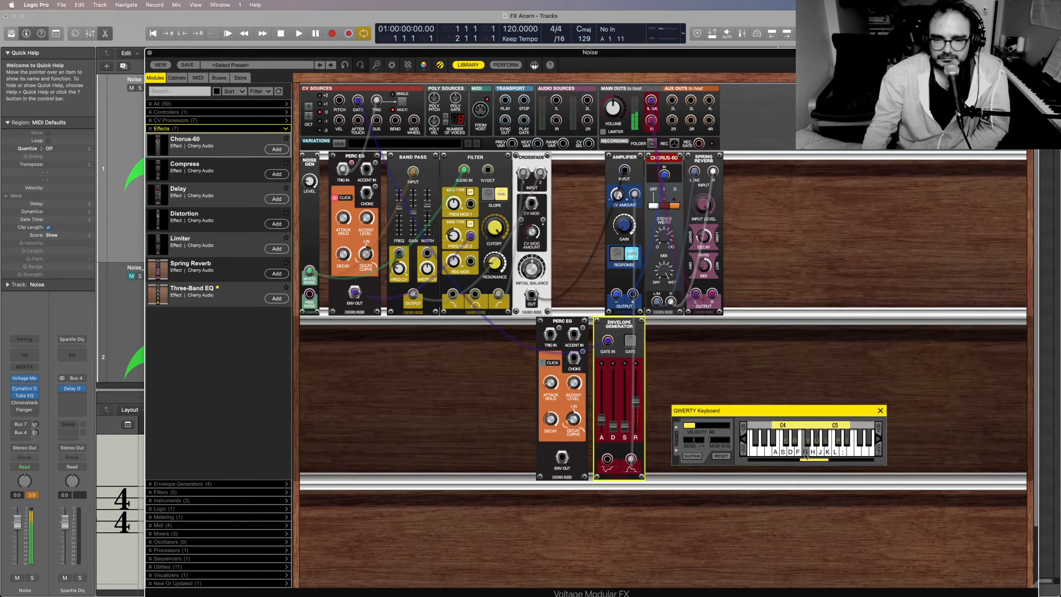
{"action": "left_click", "coordinate": [805, 454]}
{"action": "left_click", "coordinate": [805, 454]}
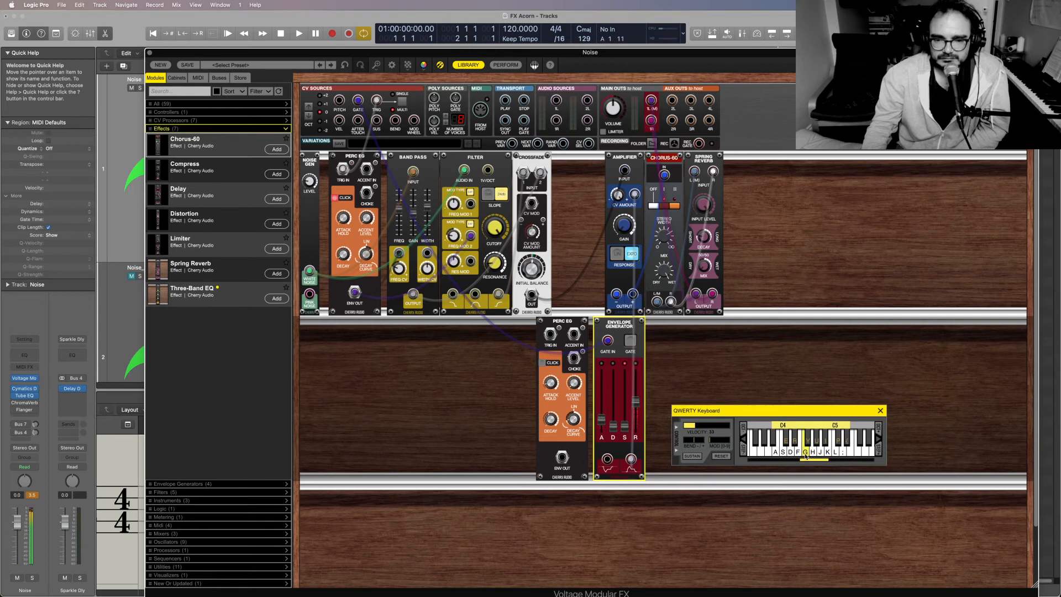
{"action": "left_click", "coordinate": [805, 454]}
{"action": "left_click", "coordinate": [805, 454]}
Raise the Envelope Generator's sustain close to maximum, set its release time to about 2636 ms, and audition the sound
{"action": "left_click_drag", "start_coordinate": [627, 427], "coordinate": [626, 376]}
{"action": "left_click", "coordinate": [796, 453]}
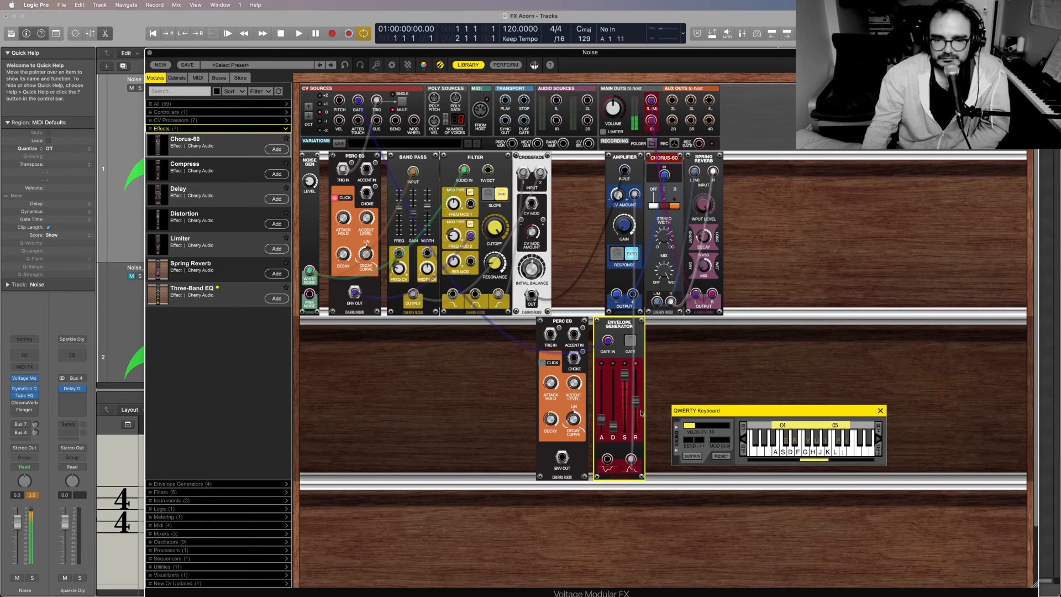
{"action": "left_click_drag", "start_coordinate": [641, 406], "coordinate": [637, 399]}
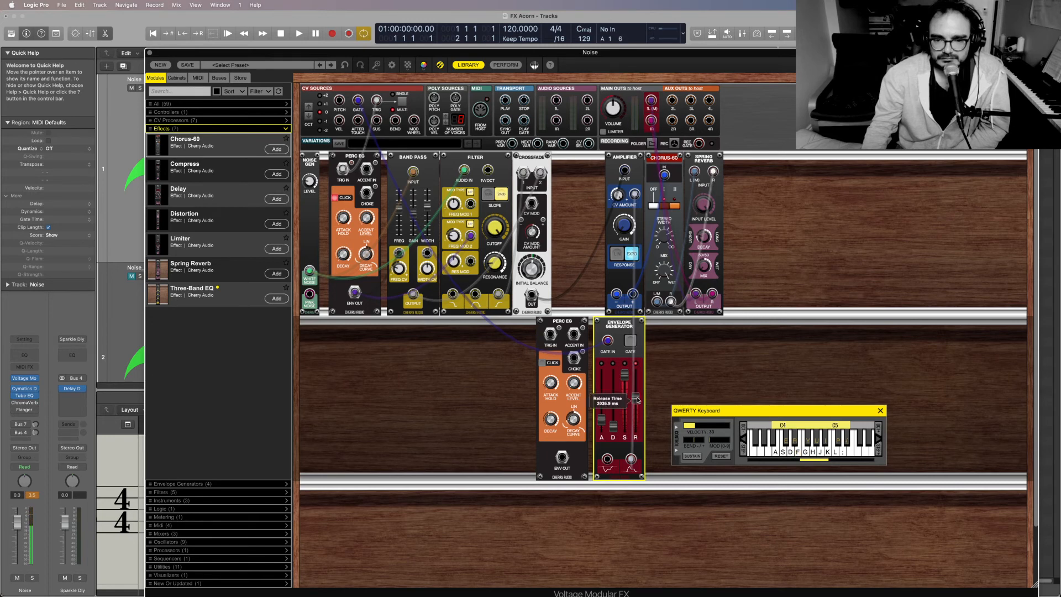
{"action": "left_click", "coordinate": [796, 453]}
{"action": "left_click", "coordinate": [796, 453]}
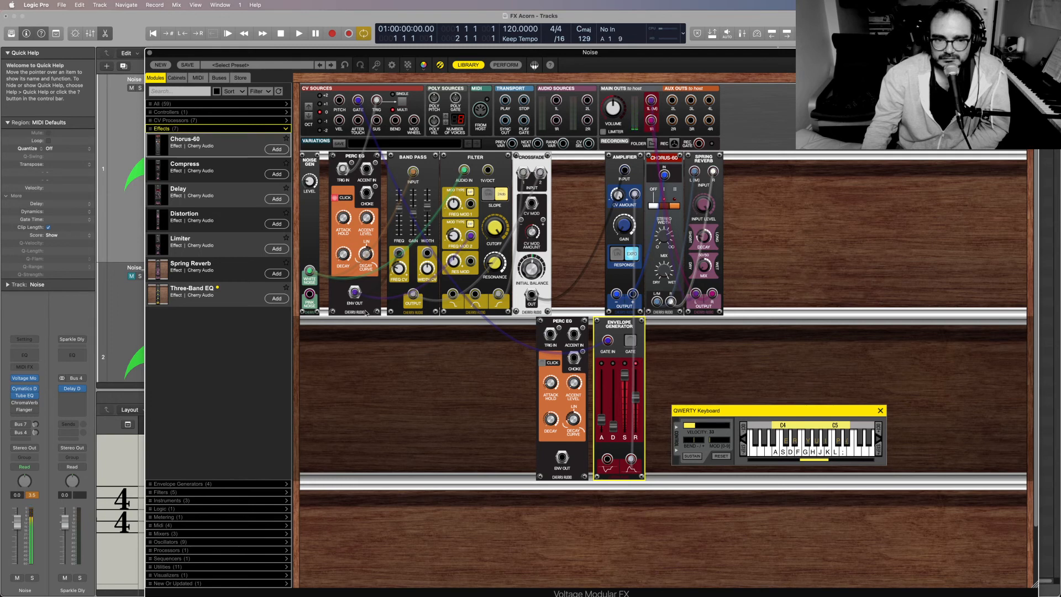
Check the Perc EG's decay controls and the Band Pass frequency, and play a test note
{"action": "left_click", "coordinate": [343, 255]}
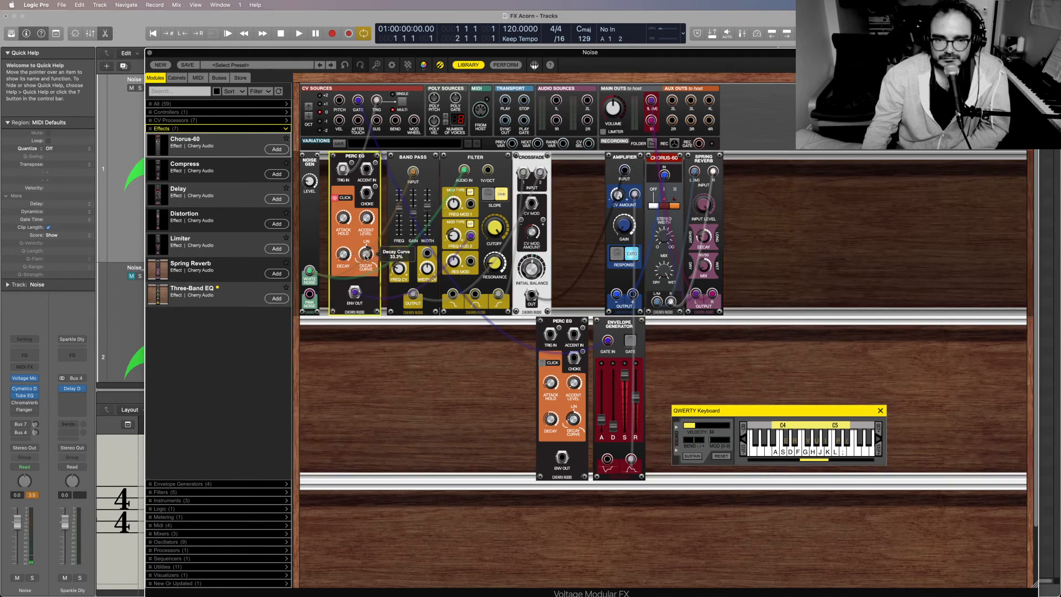
{"action": "left_click", "coordinate": [401, 215]}
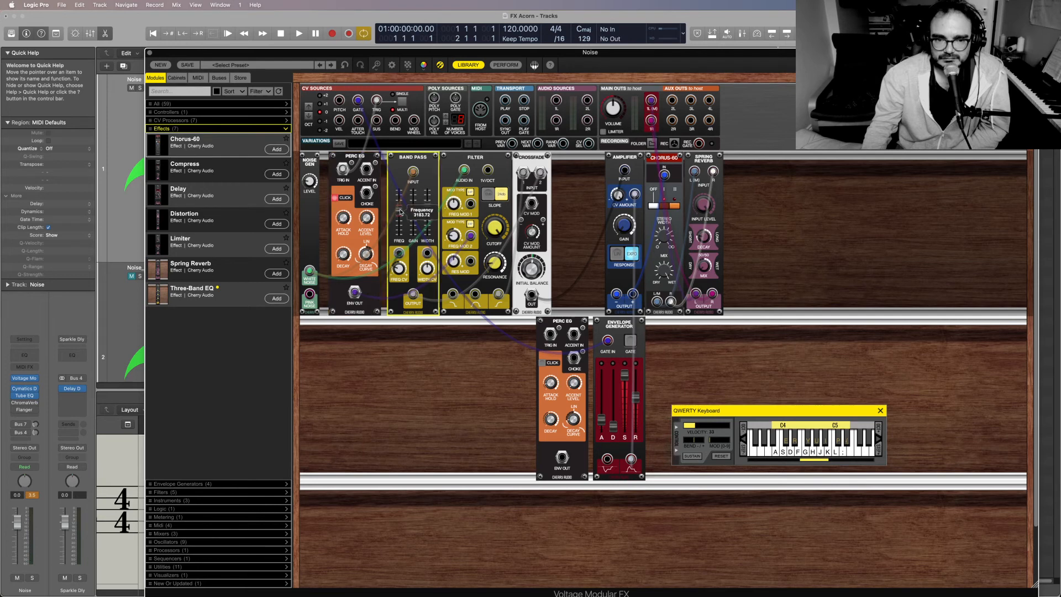
{"action": "left_click", "coordinate": [828, 449]}
Fine-tune the Envelope Generator's release time and play test notes
{"action": "mouse_move", "coordinate": [635, 399]}
{"action": "left_mouse_down"}
{"action": "mouse_move", "coordinate": [635, 418]}
{"action": "mouse_move", "coordinate": [634, 403]}
{"action": "left_mouse_up"}
{"action": "key", "text": "h"}
{"action": "key", "text": "h"}
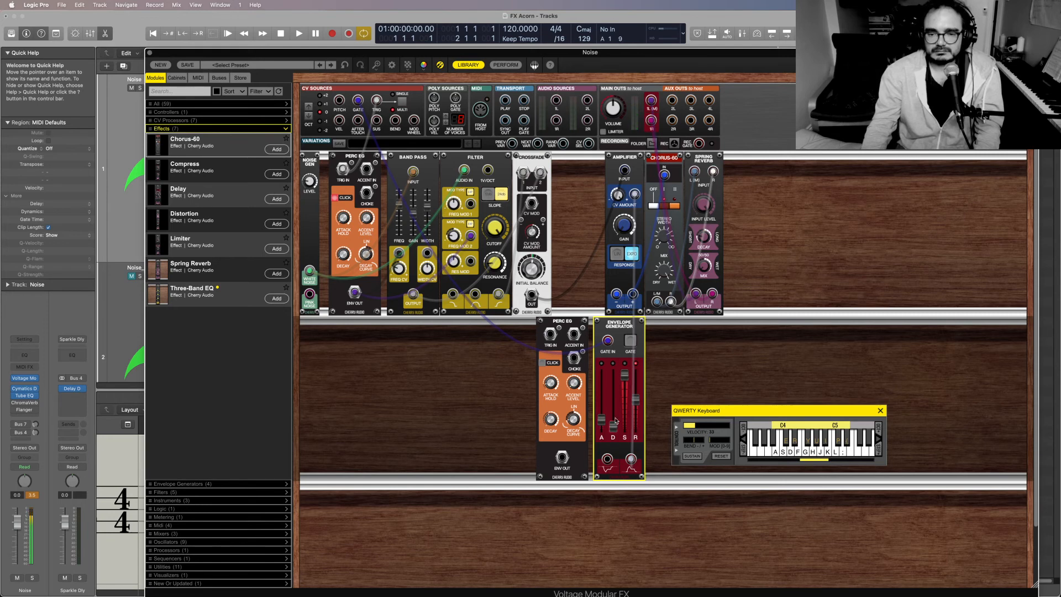
Try a lower sustain level on the Envelope Generator, audition it, and restore the high sustain
{"action": "left_click_drag", "start_coordinate": [624, 375], "coordinate": [612, 429]}
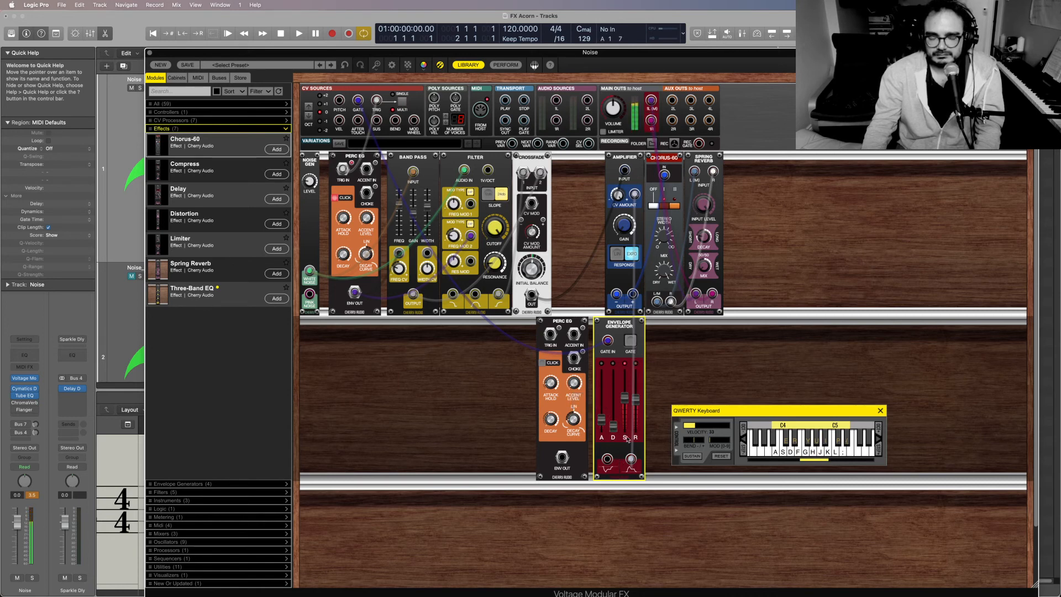
{"action": "key", "text": "j"}
{"action": "left_click_drag", "start_coordinate": [625, 399], "coordinate": [624, 376]}
{"action": "key", "text": "h"}
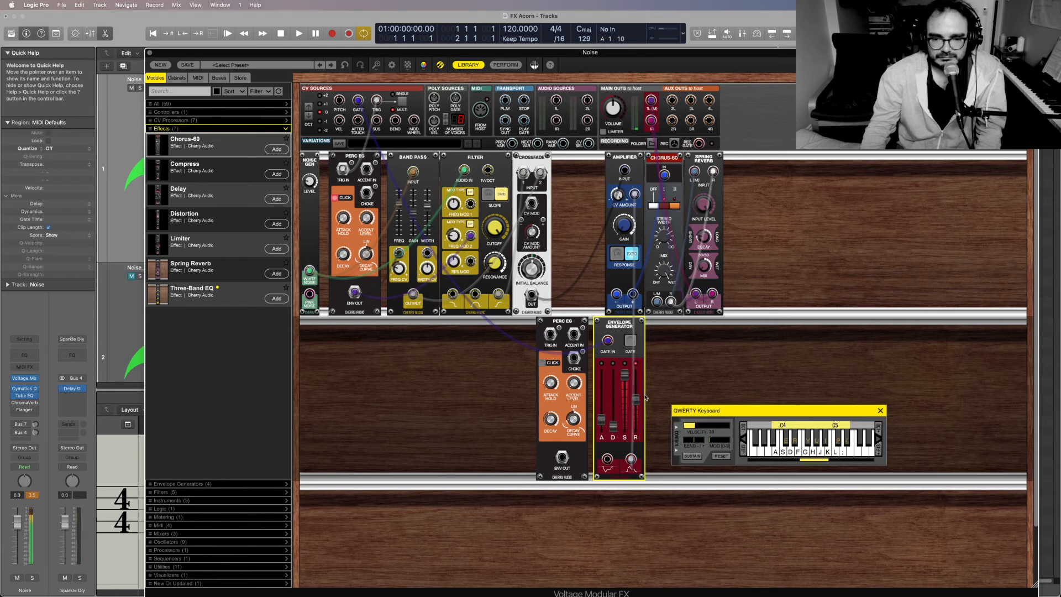
Make a slight further adjustment to the Envelope Generator's release while auditioning repeated notes
{"action": "key", "text": "j"}
{"action": "key", "text": "j"}
{"action": "left_click_drag", "start_coordinate": [635, 399], "coordinate": [637, 401]}
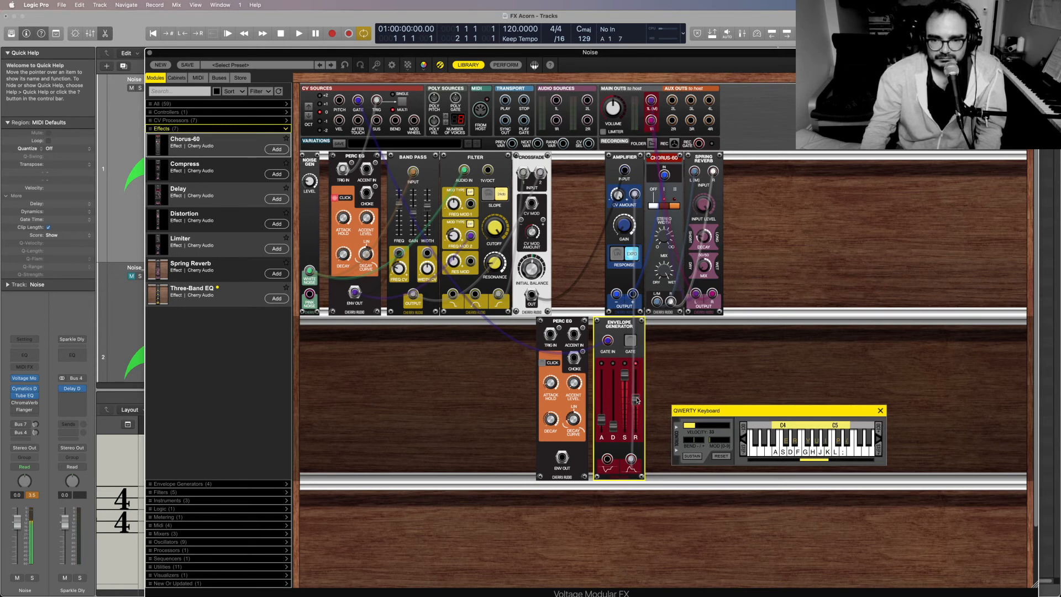
{"action": "key", "text": "j"}
{"action": "key", "text": "j"}
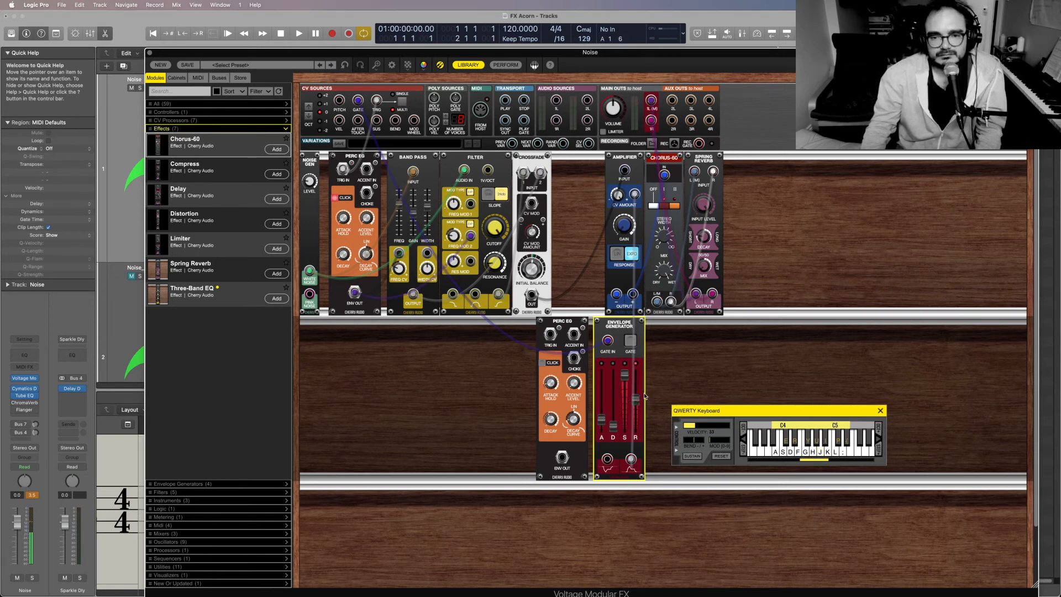
Try a lower CV Amount on the Amplifier while auditioning, and turn it back up
{"action": "left_click", "coordinate": [618, 198]}
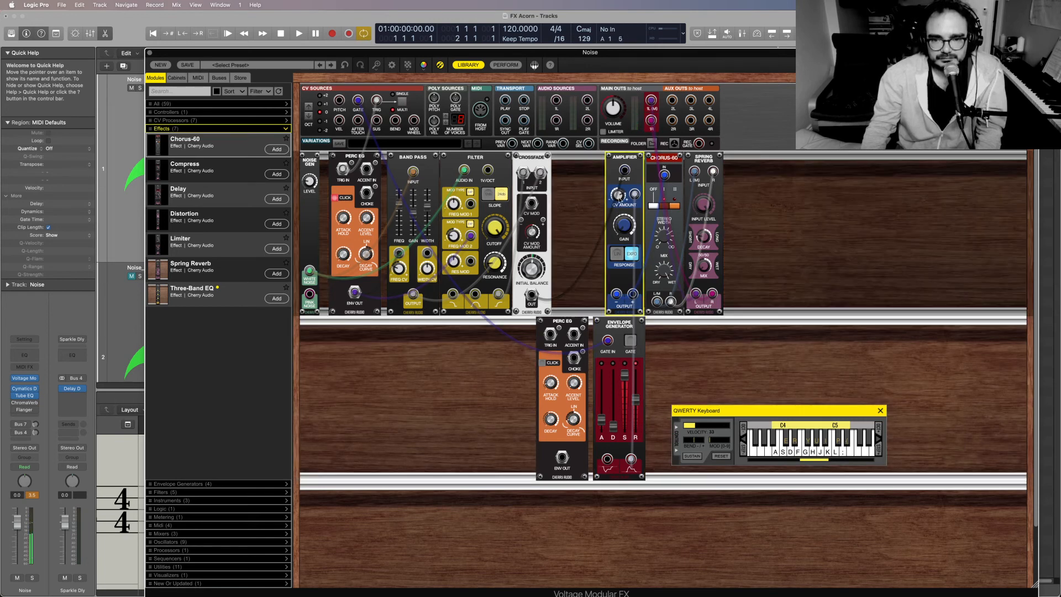
{"action": "key", "text": "j"}
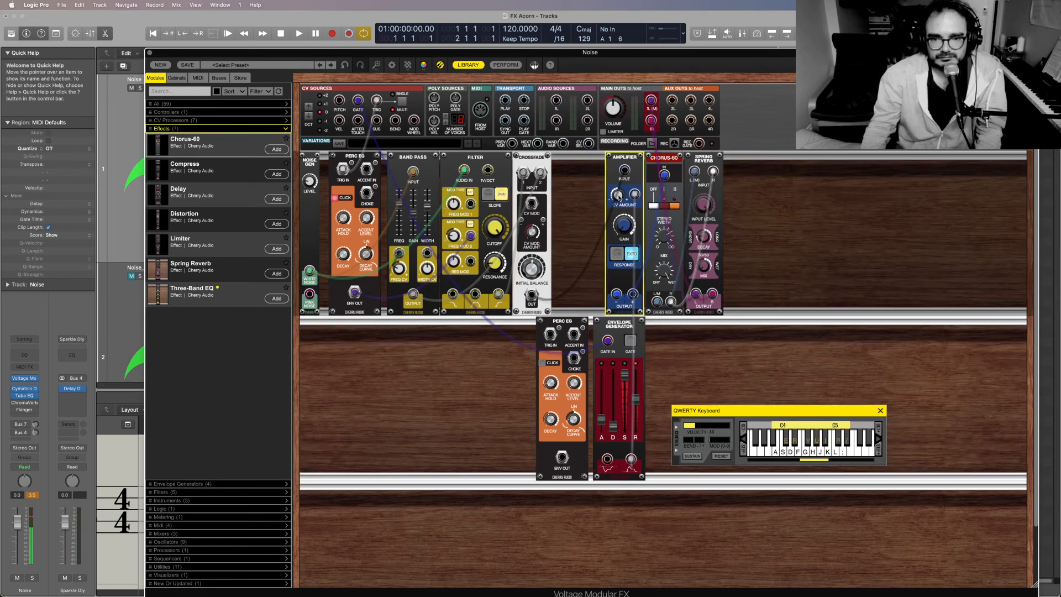
{"action": "left_click_drag", "start_coordinate": [619, 197], "coordinate": [620, 228]}
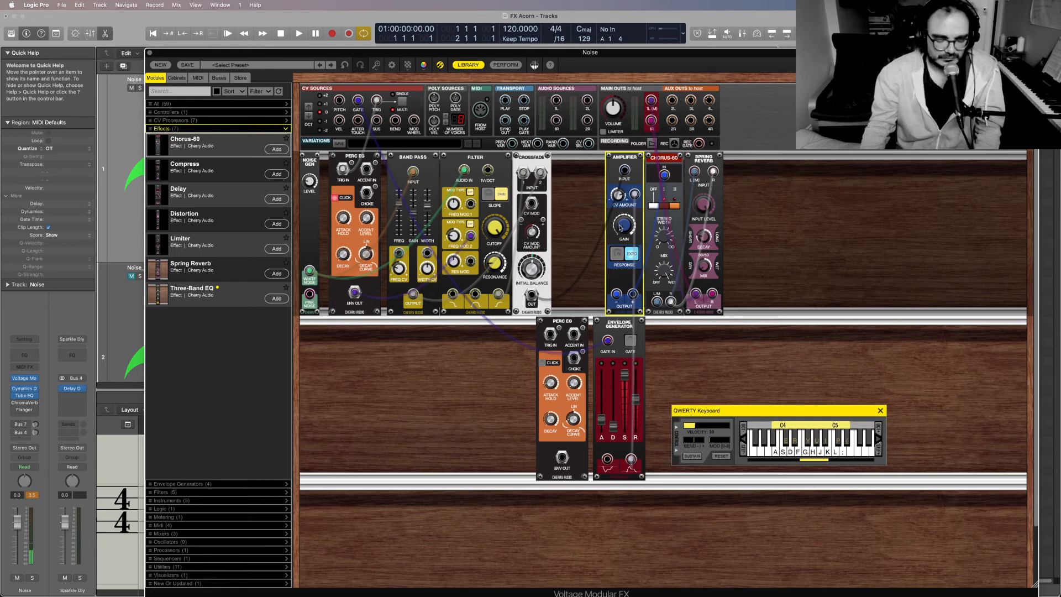
{"action": "left_click_drag", "start_coordinate": [618, 200], "coordinate": [611, 182]}
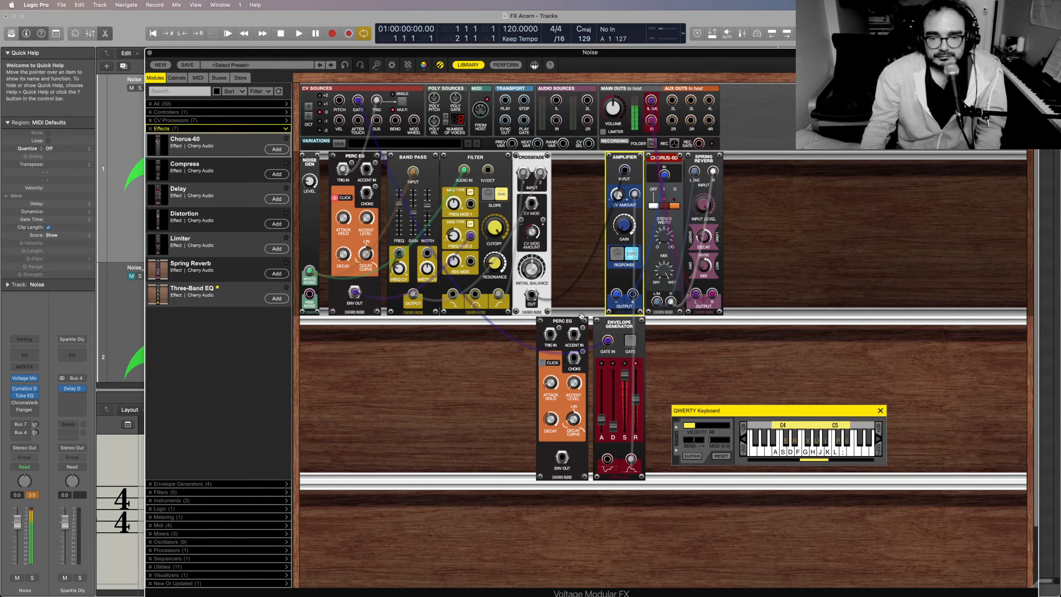
Move the unpatched second Perc EG to the upper row and remove it from the cabinet
{"action": "left_click_drag", "start_coordinate": [581, 316], "coordinate": [876, 152]}
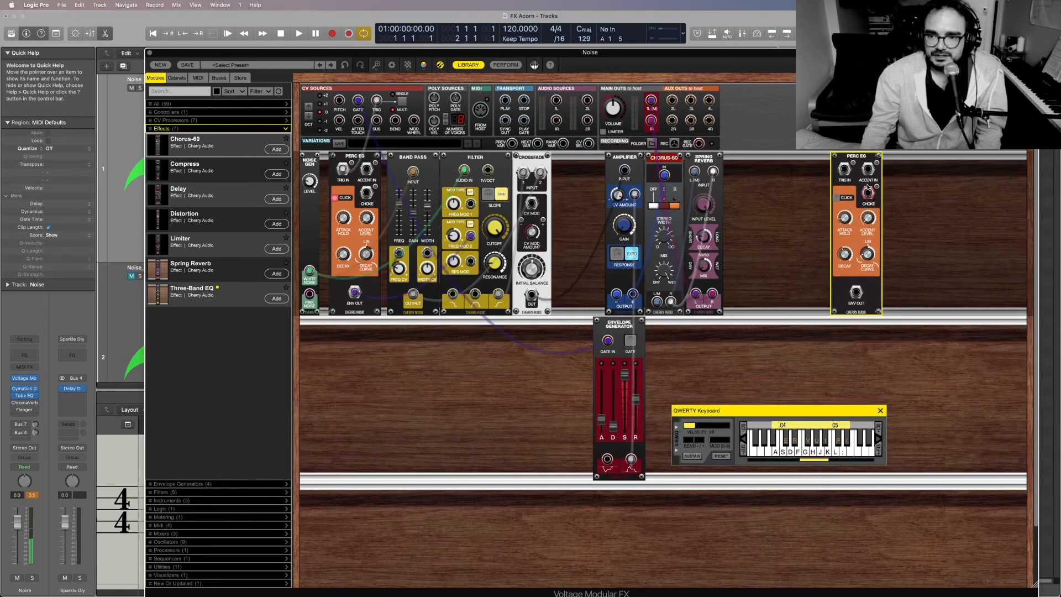
{"action": "right_click", "coordinate": [855, 162]}
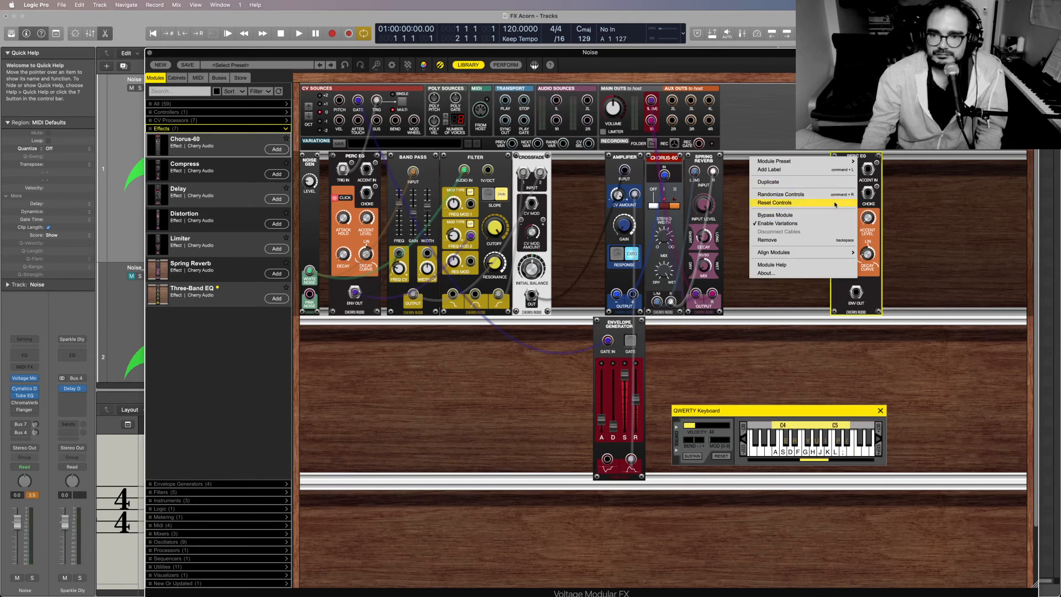
{"action": "left_click", "coordinate": [816, 244]}
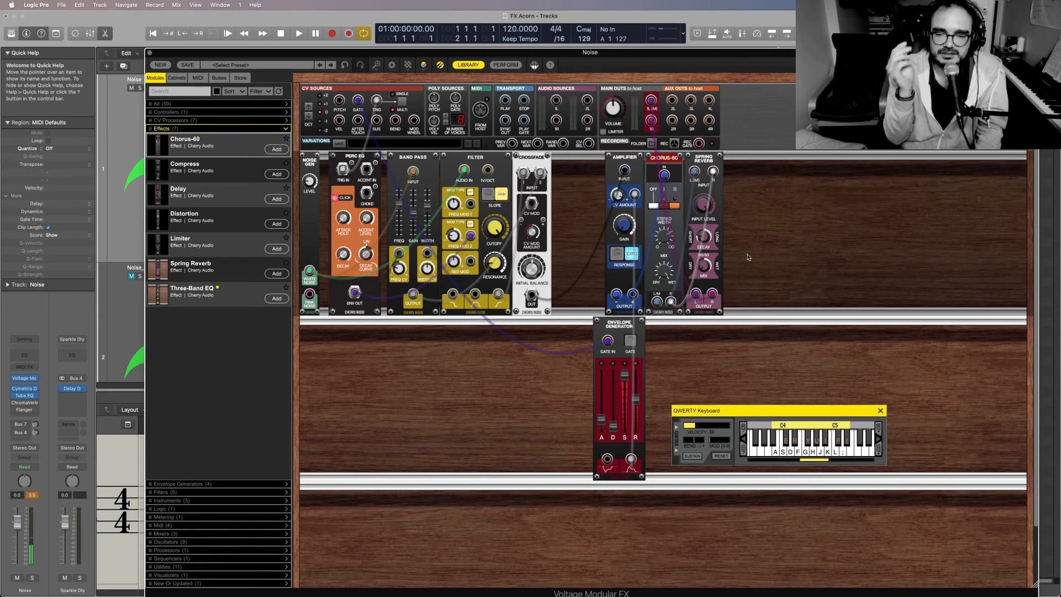
Set the Envelope Generator's attack time to about 90 ms and audition it with repeated notes
{"action": "left_click", "coordinate": [602, 418]}
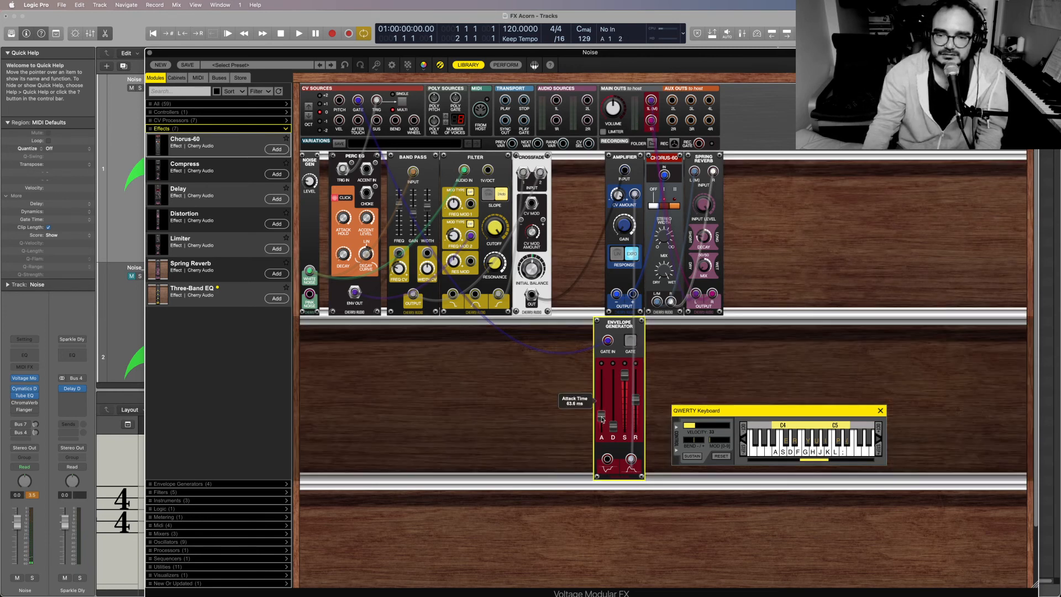
{"action": "key", "text": "j"}
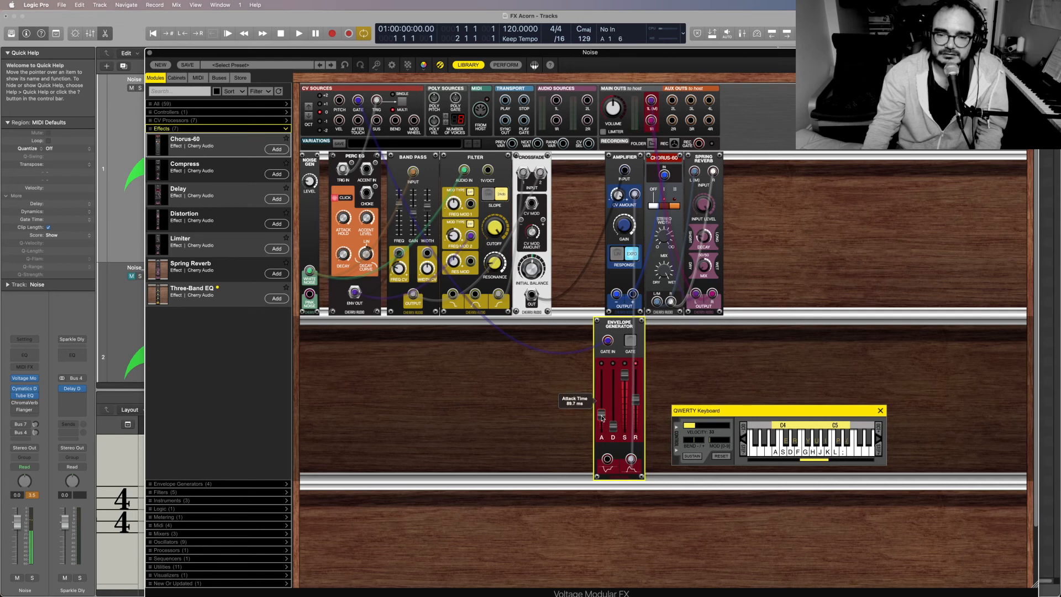
{"action": "left_click_drag", "start_coordinate": [603, 418], "coordinate": [602, 420]}
{"action": "key", "text": "j"}
{"action": "key", "text": "j"}
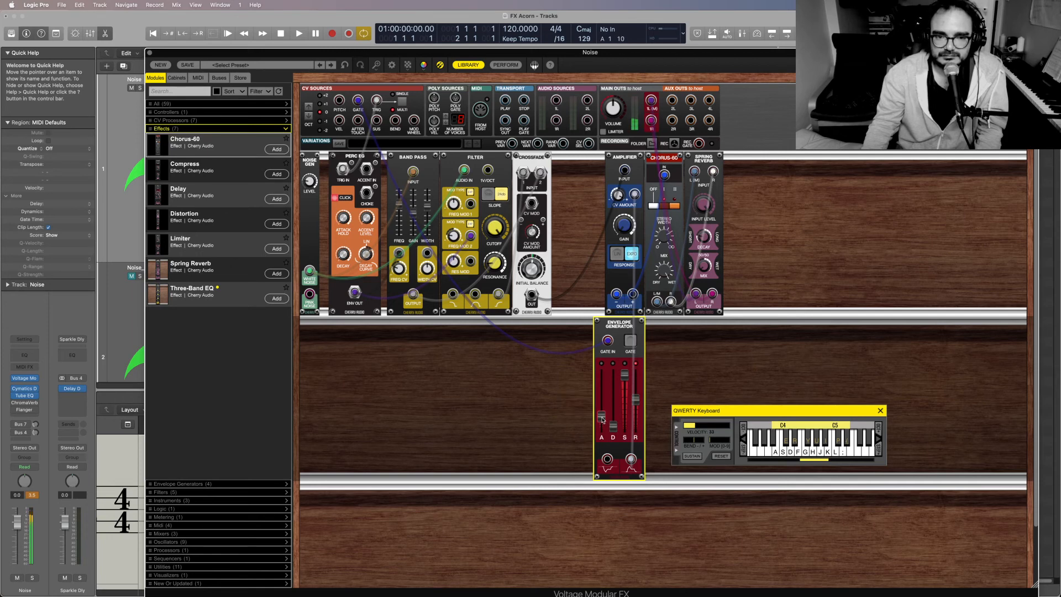
{"action": "key", "text": "j"}
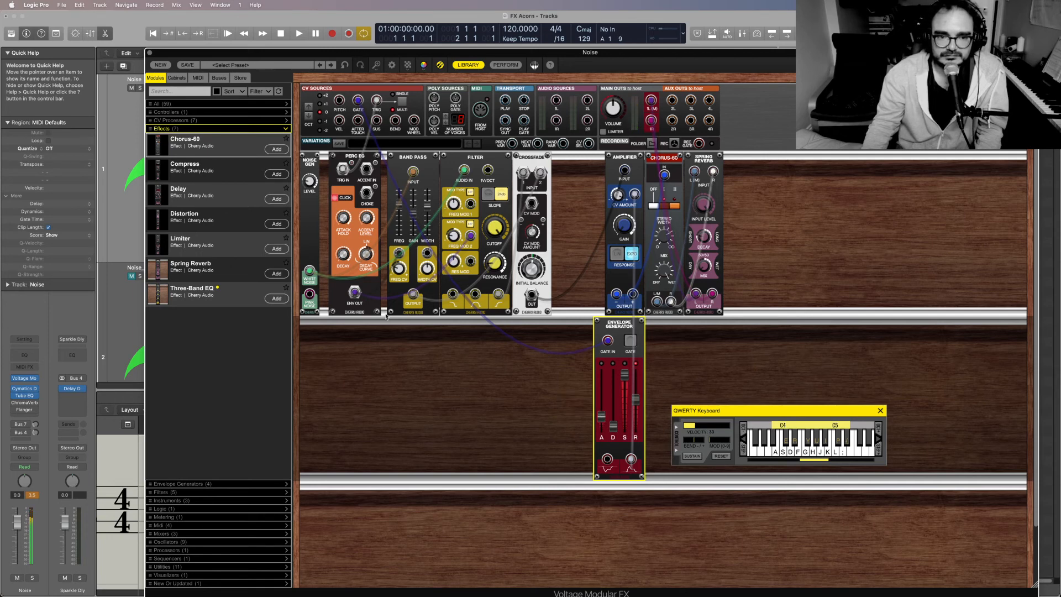
Fine-tune the Perc EG's Decay and Decay Curve while auditioning repeated notes
{"action": "left_click", "coordinate": [345, 255]}
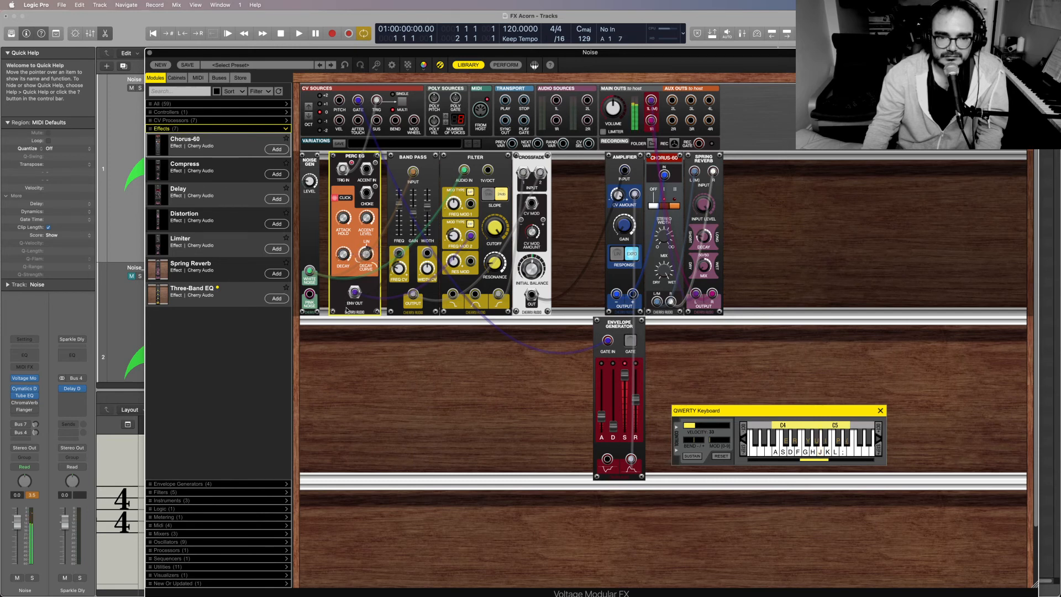
{"action": "left_click_drag", "start_coordinate": [344, 254], "coordinate": [344, 252]}
{"action": "scroll", "coordinate": [344, 252], "scroll_direction": "up", "scroll_amount": 2}
{"action": "scroll", "coordinate": [345, 253], "scroll_direction": "up", "scroll_amount": 2}
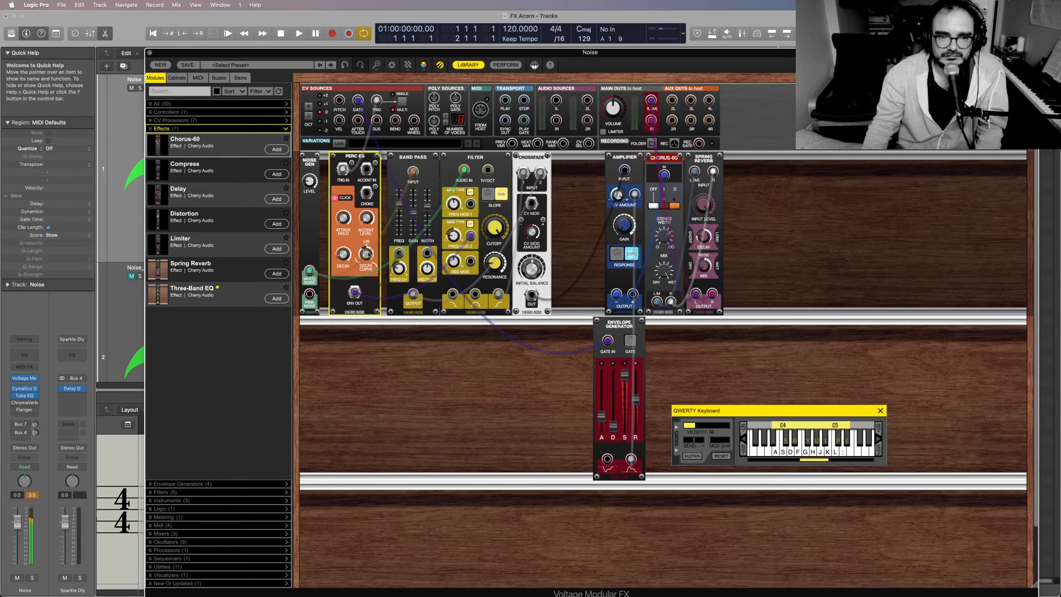
{"action": "left_click_drag", "start_coordinate": [362, 255], "coordinate": [362, 219]}
{"action": "key", "text": "j"}
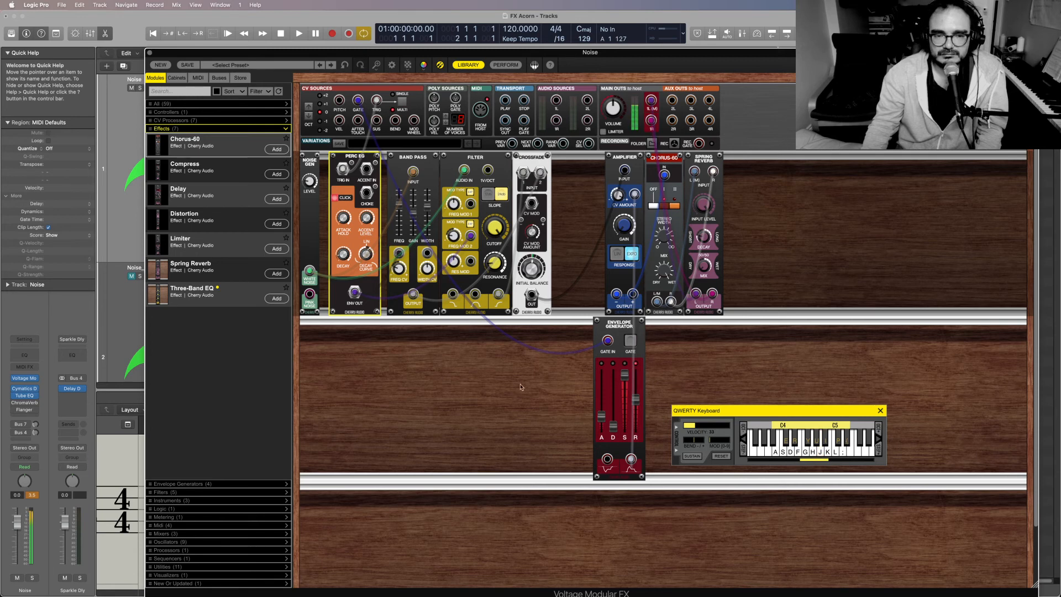
{"action": "key", "text": "j"}
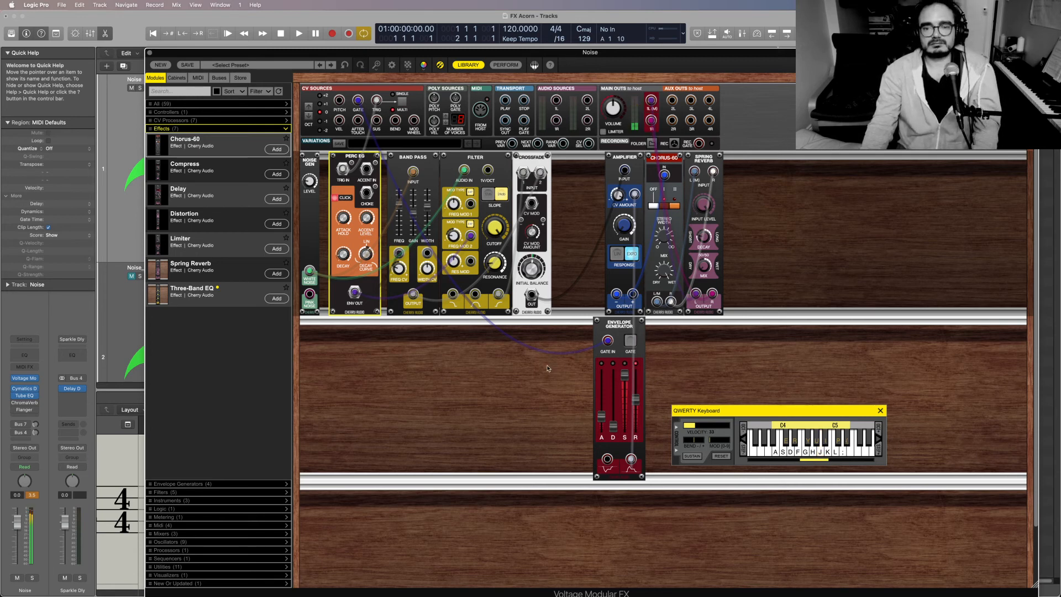
{"action": "key", "text": "j"}
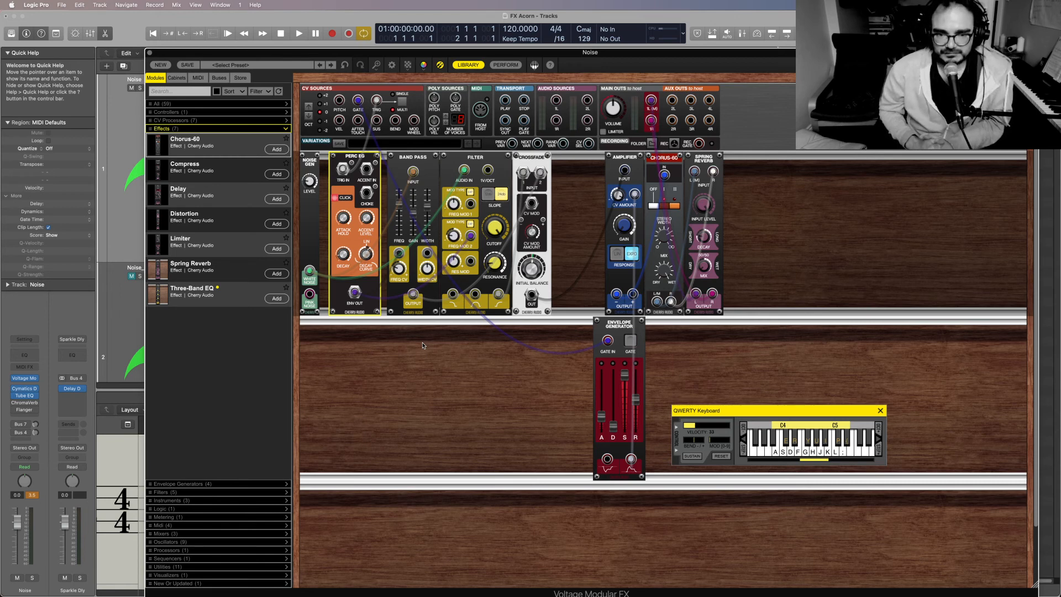
Adjust the Crossfade's Initial Balance and the Filter's Resonance while auditioning lower notes
{"action": "left_click", "coordinate": [536, 269]}
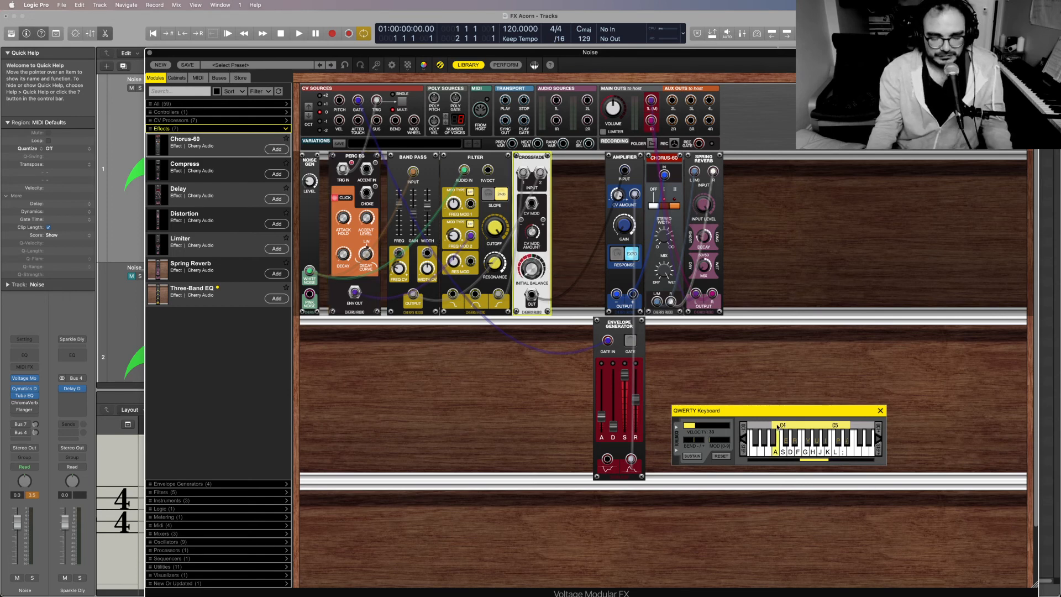
{"action": "key", "text": "d"}
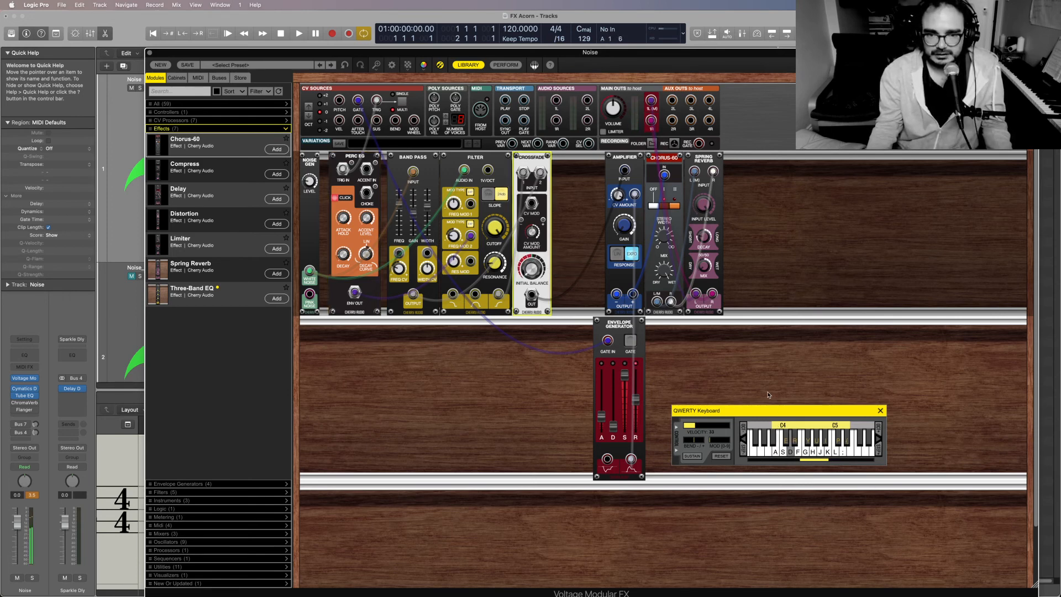
{"action": "key", "text": "a"}
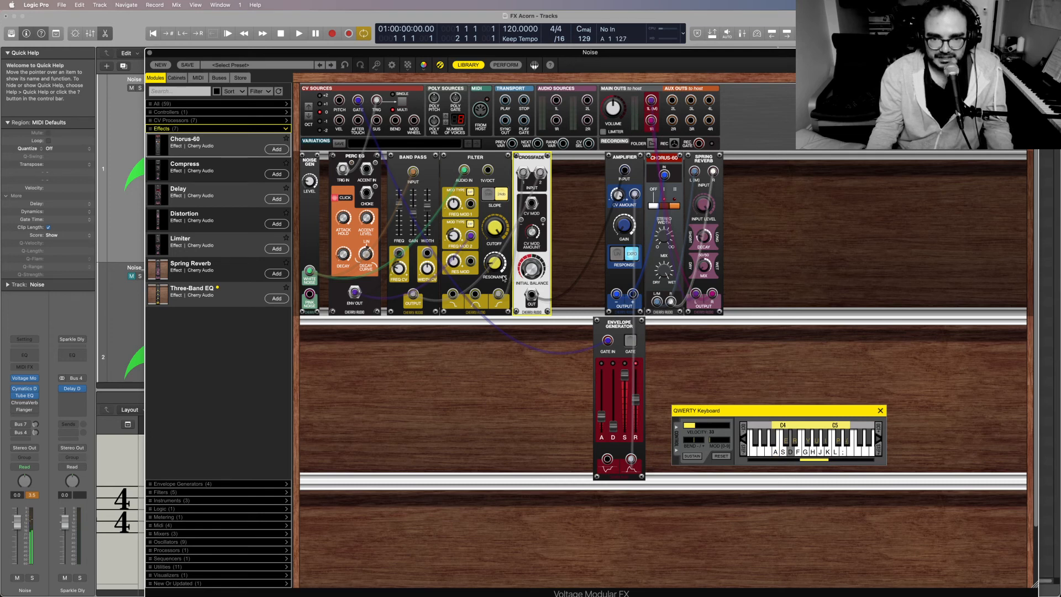
{"action": "left_click", "coordinate": [495, 265]}
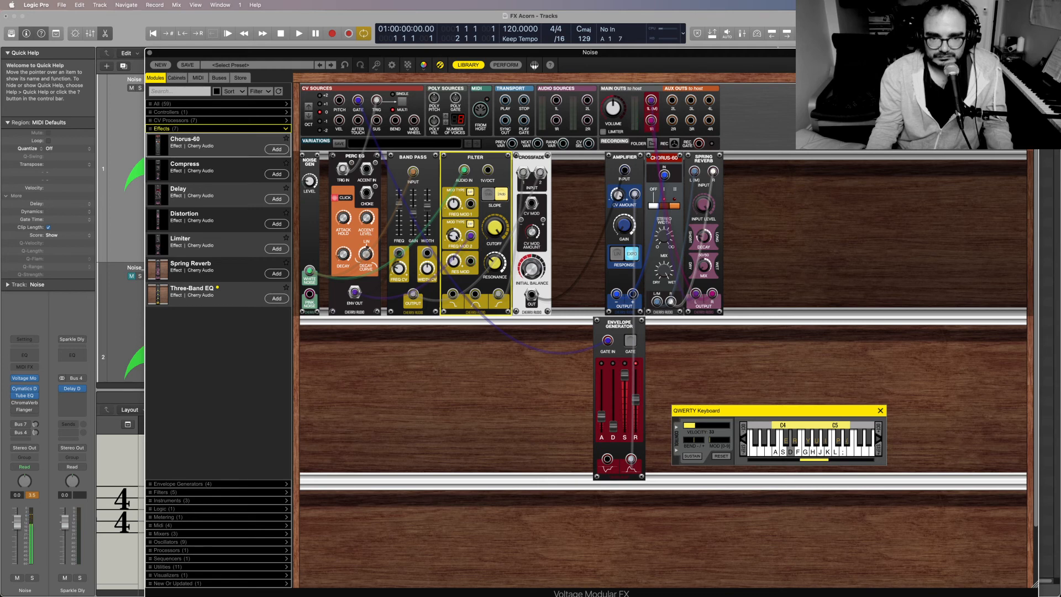
Lower the Perc EG's Decay Curve to about 8% while auditioning repeated notes
{"action": "key", "text": "a"}
{"action": "mouse_move", "coordinate": [455, 237]}
{"action": "key", "text": "a"}
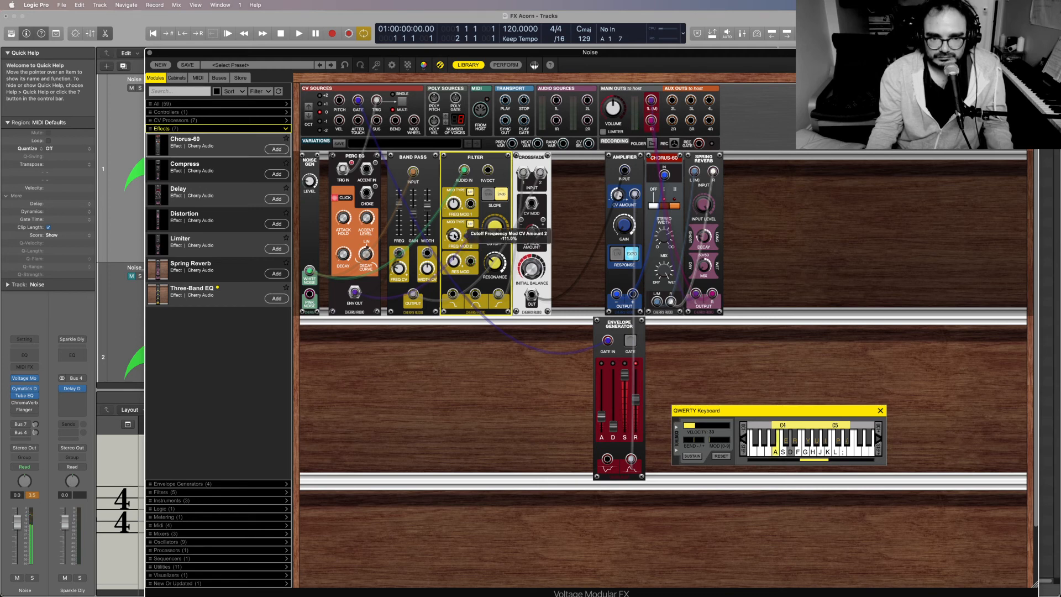
{"action": "left_click", "coordinate": [367, 256]}
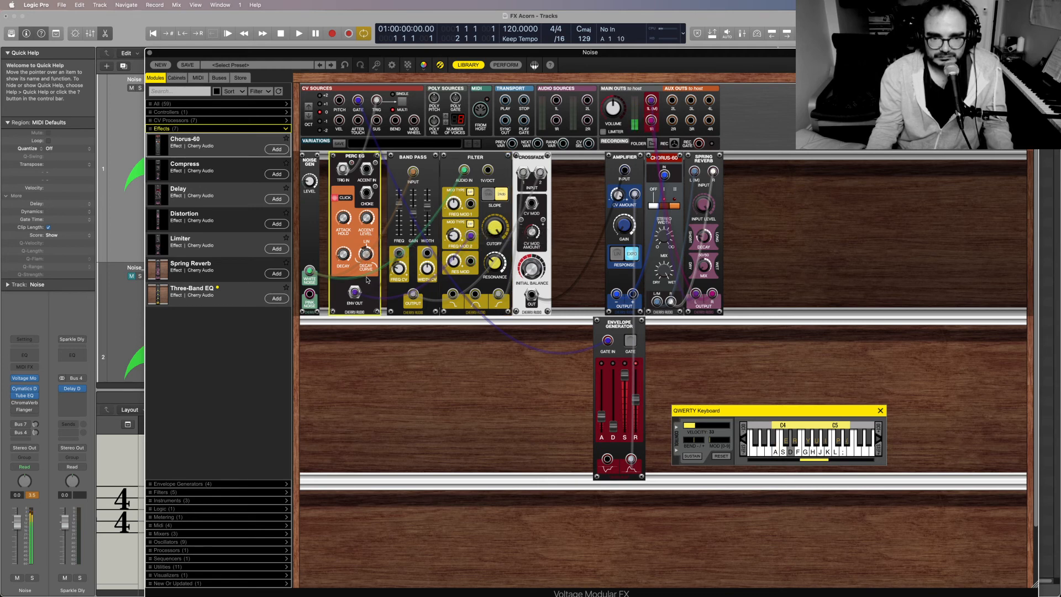
{"action": "key", "text": "a"}
{"action": "left_click_drag", "start_coordinate": [365, 257], "coordinate": [365, 240]}
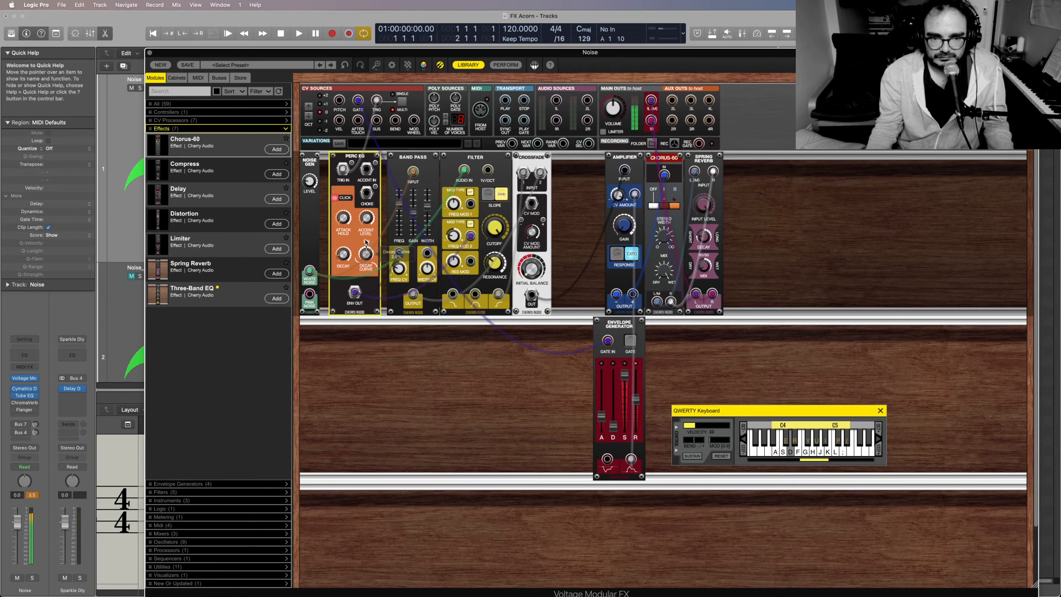
{"action": "key", "text": "a"}
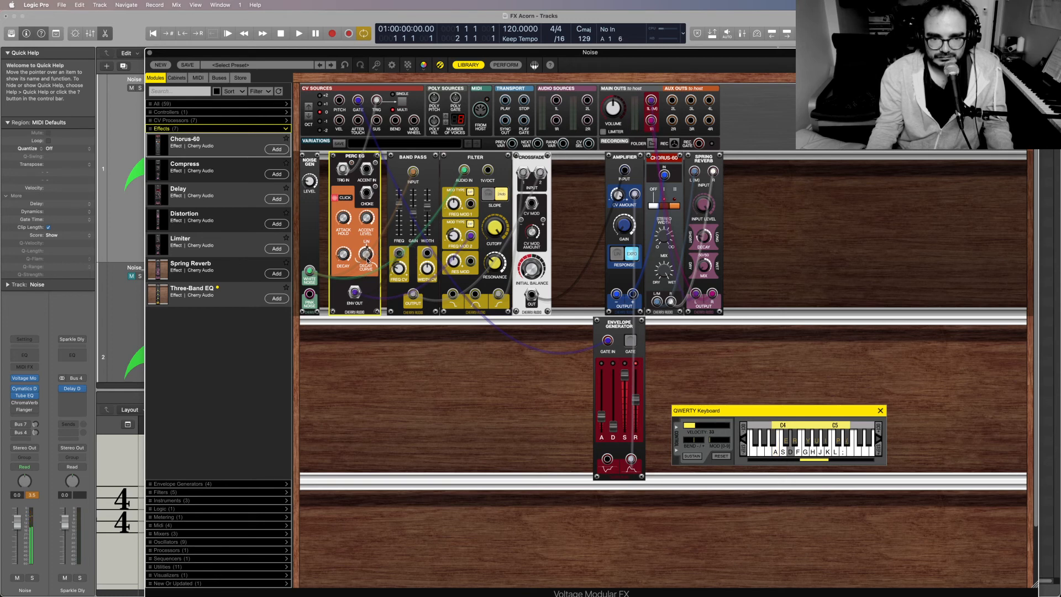
{"action": "key", "text": "a"}
{"action": "key", "text": "a"}
{"action": "key", "text": "a"}
{"action": "key", "text": "a"}
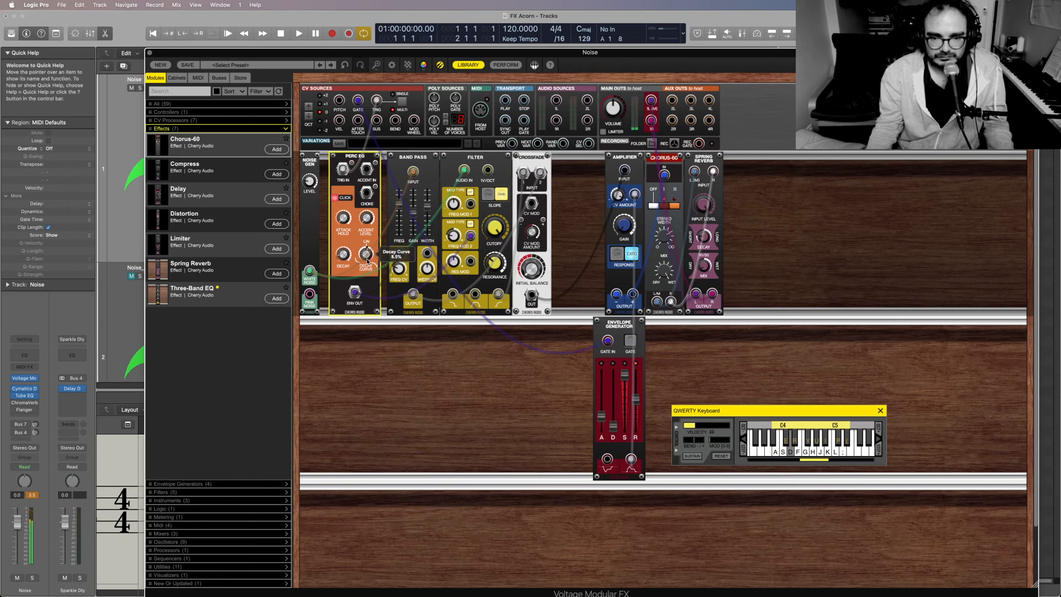
Raise the Perc EG's Decay Curve and fine-tune it by ear while auditioning the note
{"action": "left_click_drag", "start_coordinate": [367, 261], "coordinate": [367, 248]}
{"action": "key", "text": "a"}
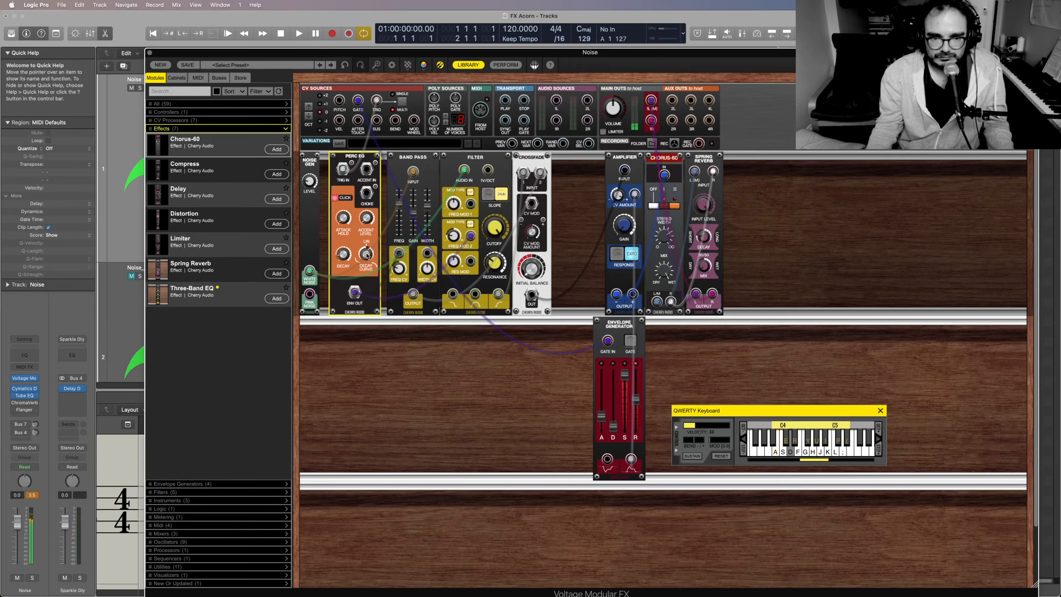
{"action": "key", "text": "a"}
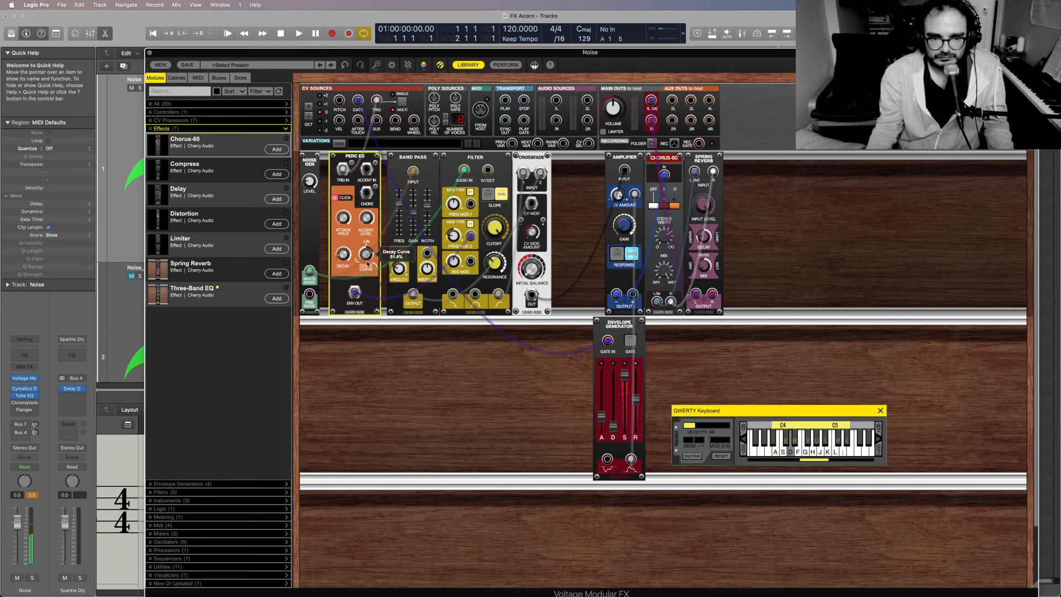
{"action": "key", "text": "a"}
{"action": "key", "text": "a"}
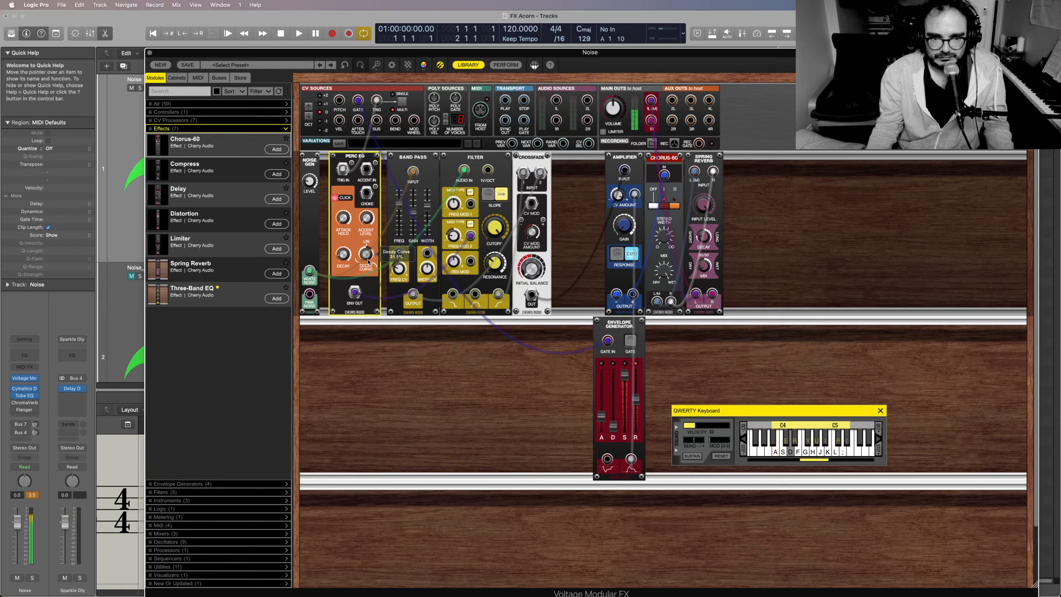
{"action": "key", "text": "a"}
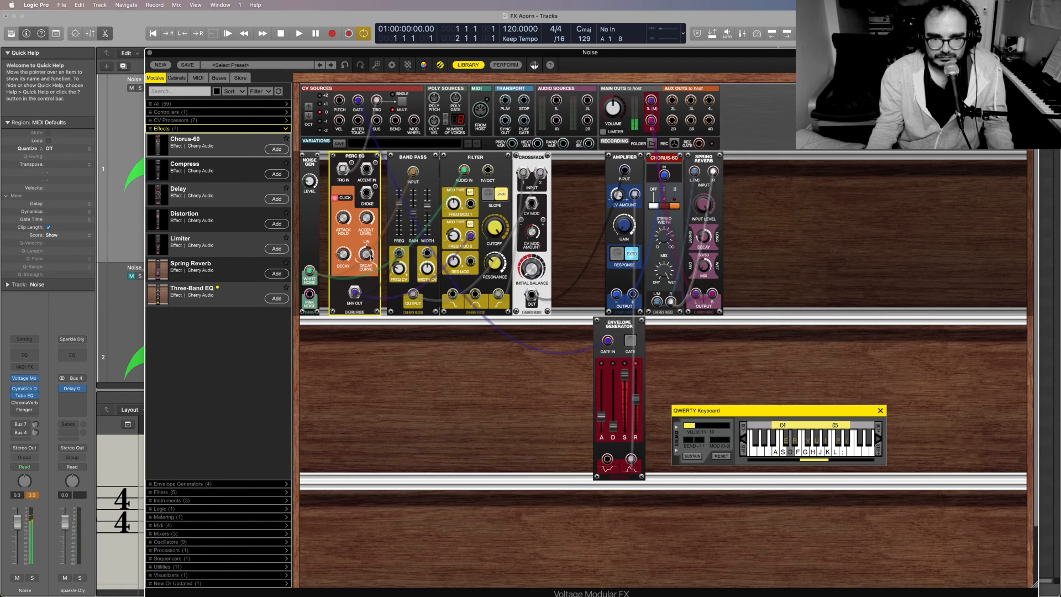
{"action": "mouse_move", "coordinate": [368, 256]}
{"action": "key", "text": "a"}
{"action": "mouse_move", "coordinate": [368, 256]}
{"action": "left_mouse_down"}
{"action": "mouse_move", "coordinate": [373, 265]}
{"action": "mouse_move", "coordinate": [368, 257]}
{"action": "left_mouse_up"}
Set the Crossfade's Initial Balance to 100% Input 2 and adjust the Band Pass frequency while auditioning a note
{"action": "left_click", "coordinate": [530, 269]}
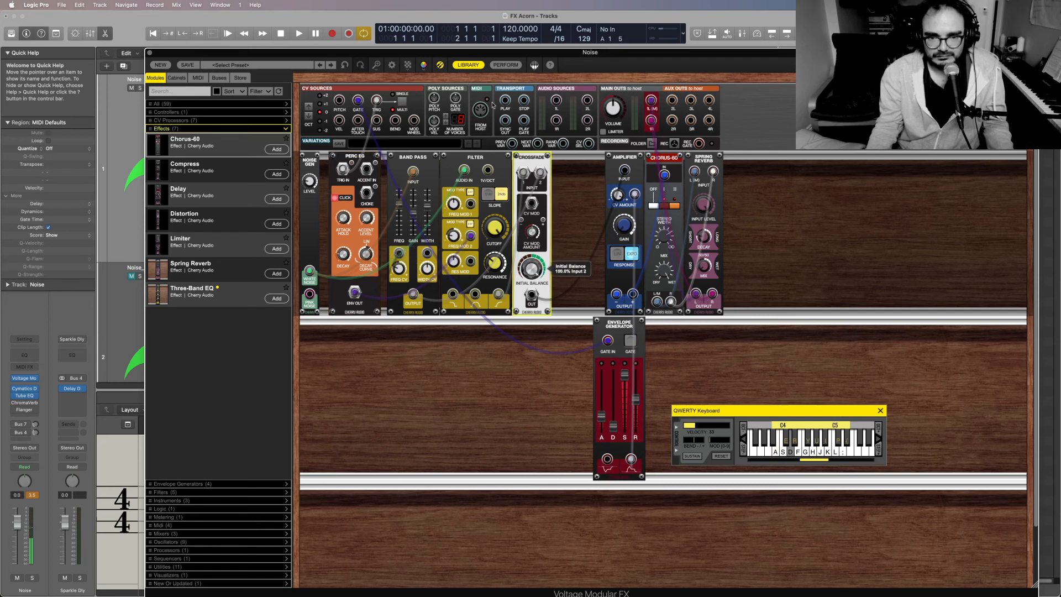
{"action": "key", "text": "a"}
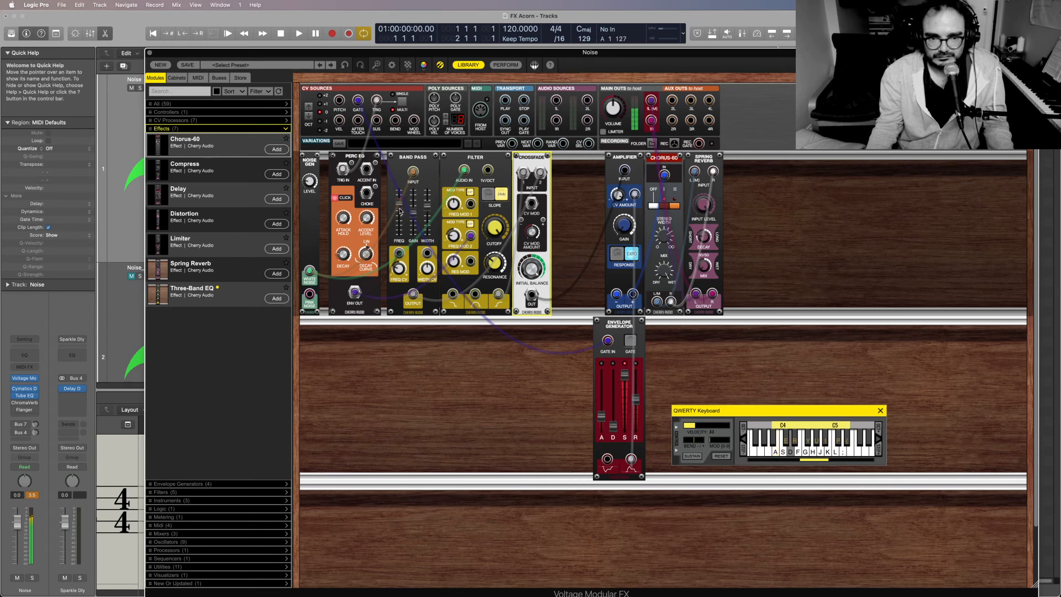
{"action": "left_click", "coordinate": [403, 272]}
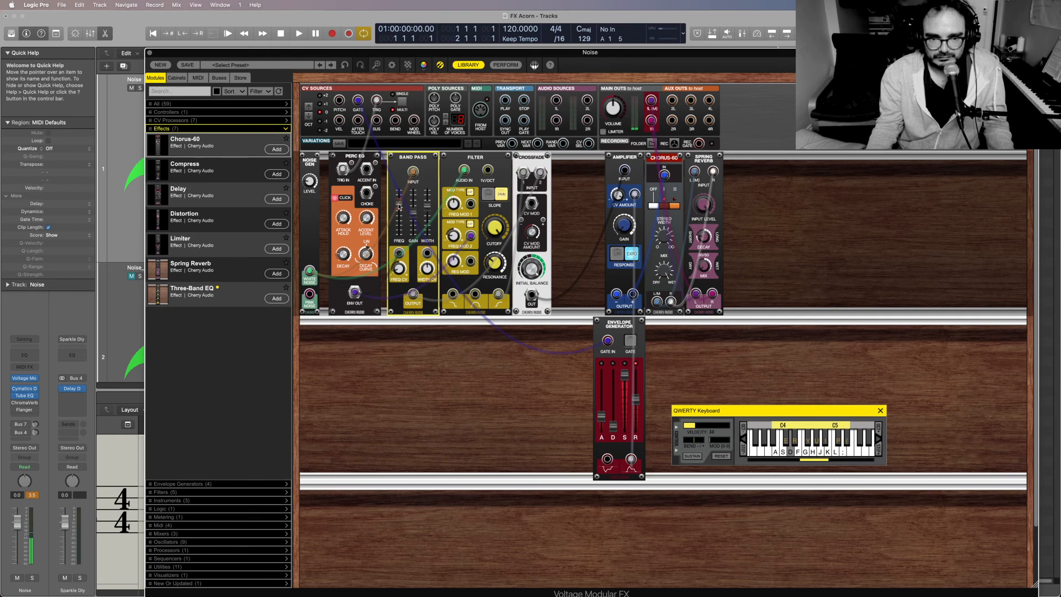
Return the Crossfade's Initial Balance to the centre and audition the mixed sound with several notes
{"action": "left_click", "coordinate": [530, 269]}
{"action": "key", "text": "a"}
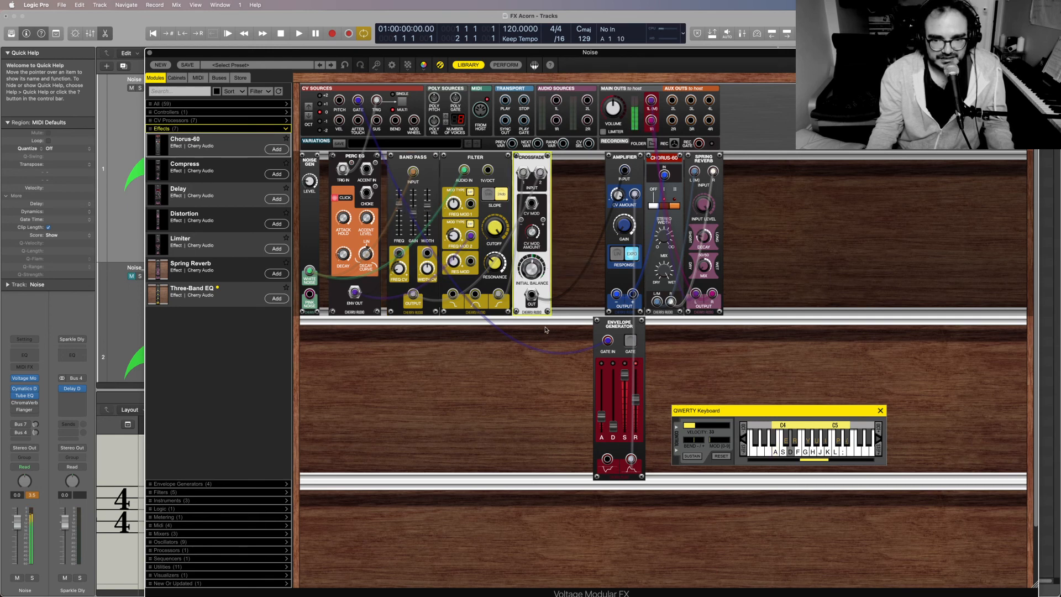
{"action": "left_click", "coordinate": [804, 450]}
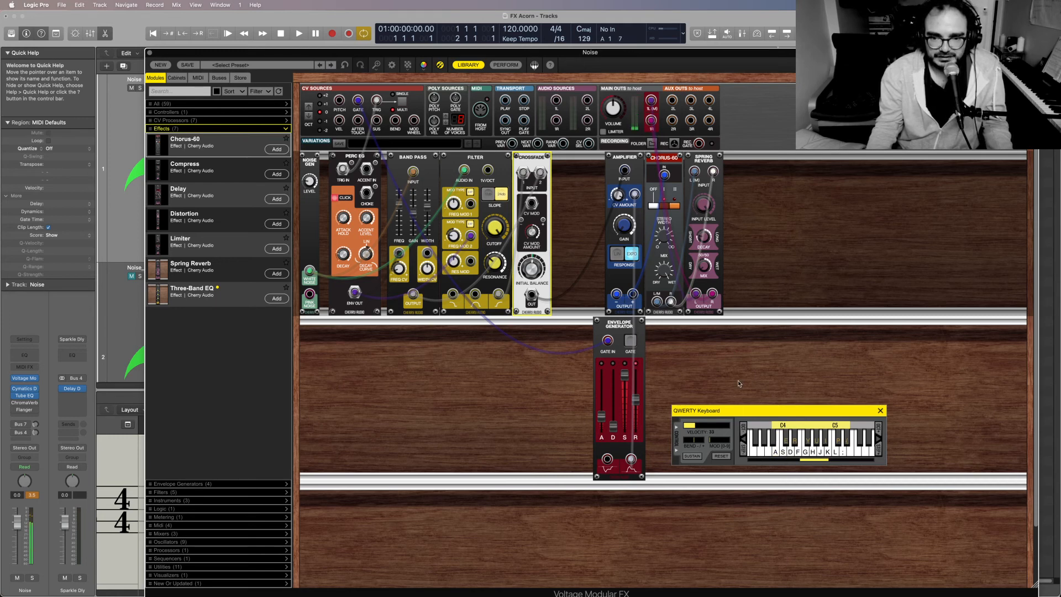
{"action": "key", "text": "a"}
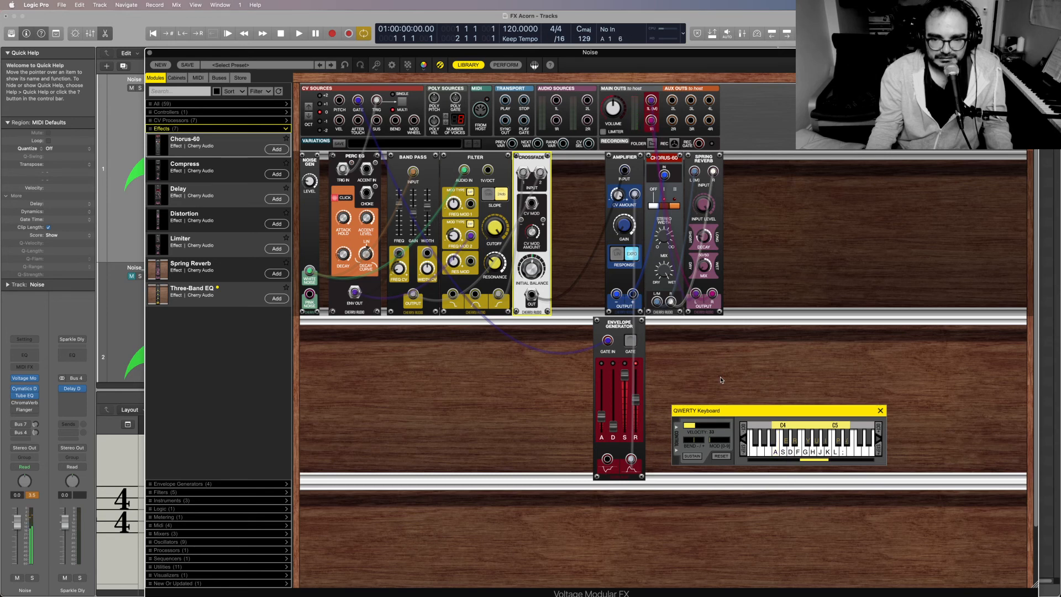
{"action": "key", "text": "a"}
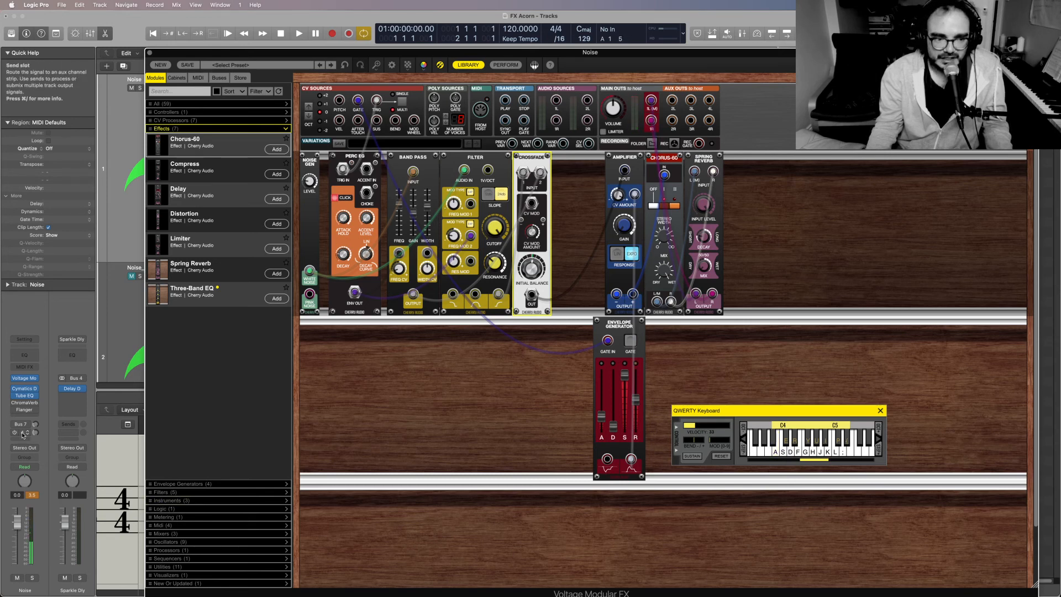
Enable the ChromaVerb and Flanger inserts on the Noise channel and audition the effected sound
{"action": "left_click", "coordinate": [14, 404]}
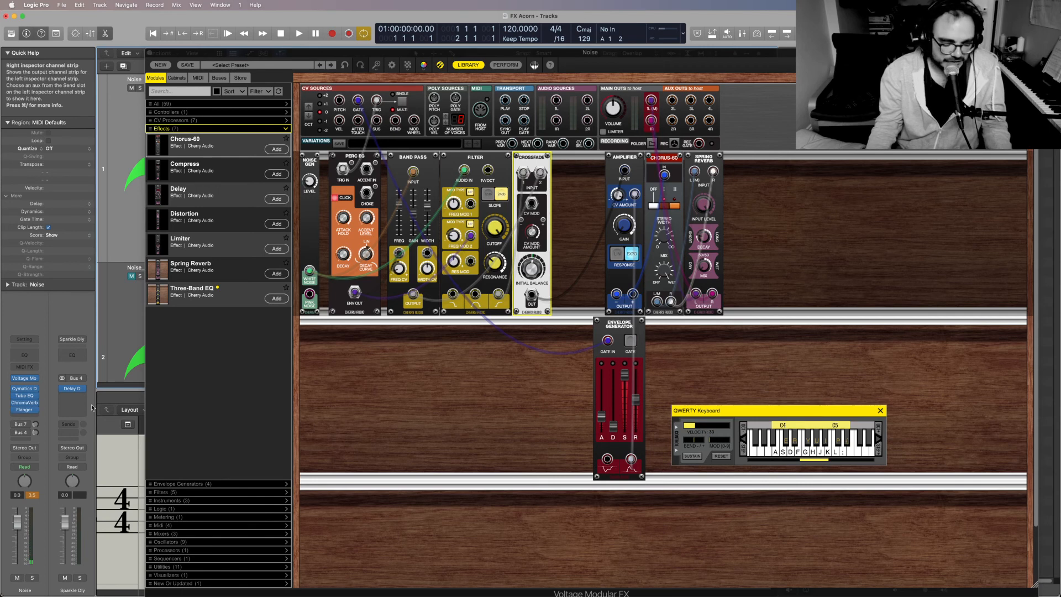
{"action": "key", "text": "a"}
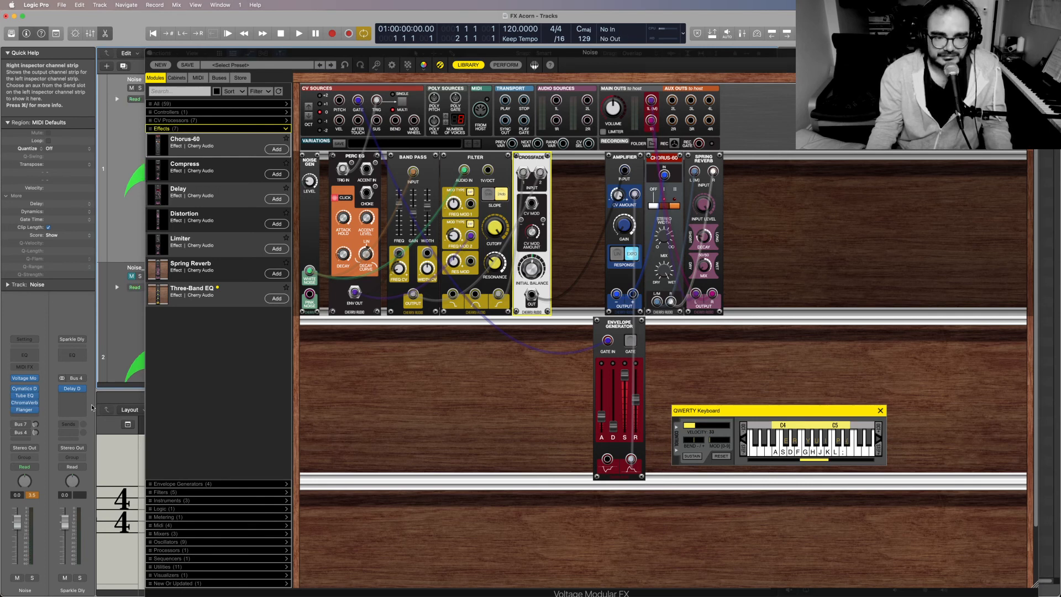
{"action": "key", "text": "a"}
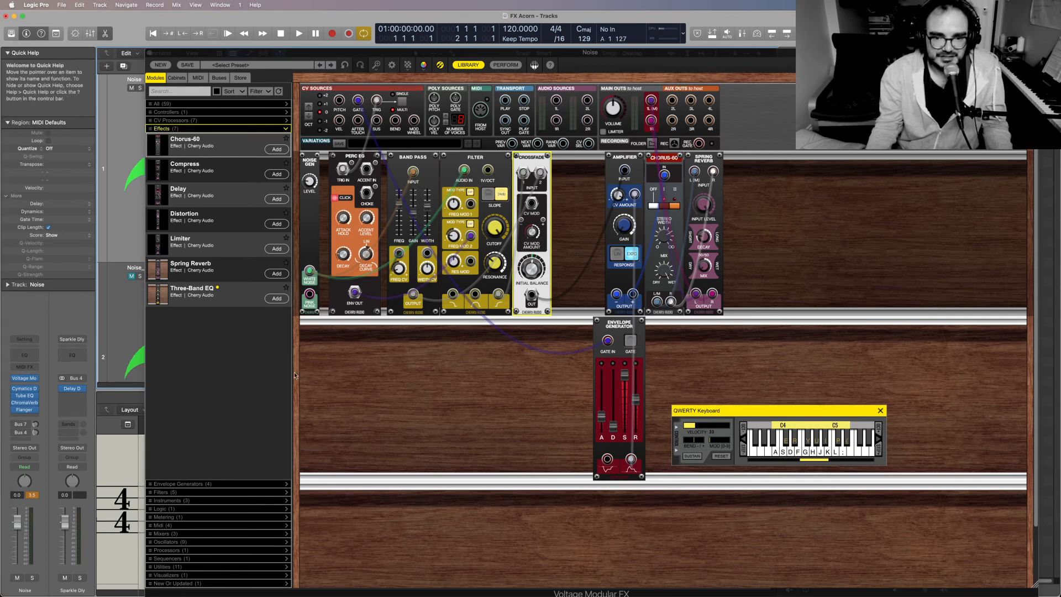
Play the looped Noise region, move the Voltage Modular window aside to reveal the tracks, and stop playback
{"action": "left_click", "coordinate": [544, 444]}
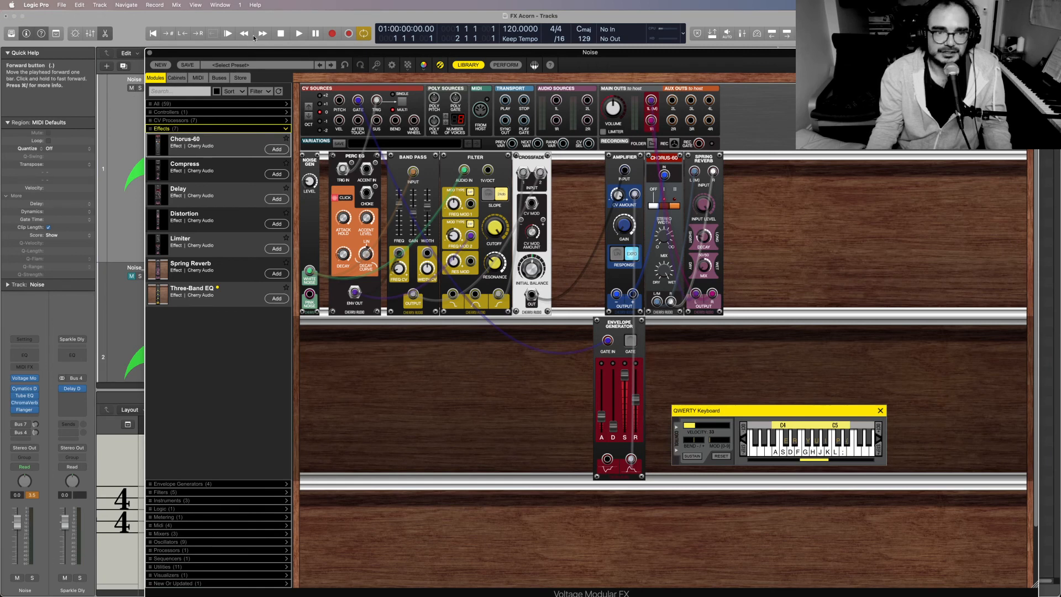
{"action": "left_click", "coordinate": [295, 34]}
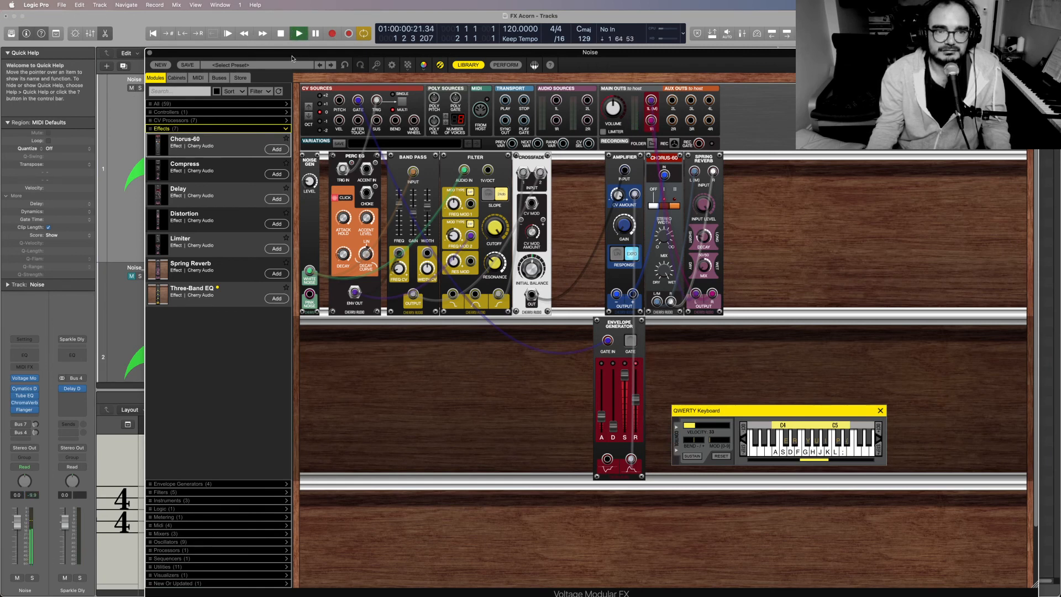
{"action": "left_click_drag", "start_coordinate": [263, 56], "coordinate": [534, 106]}
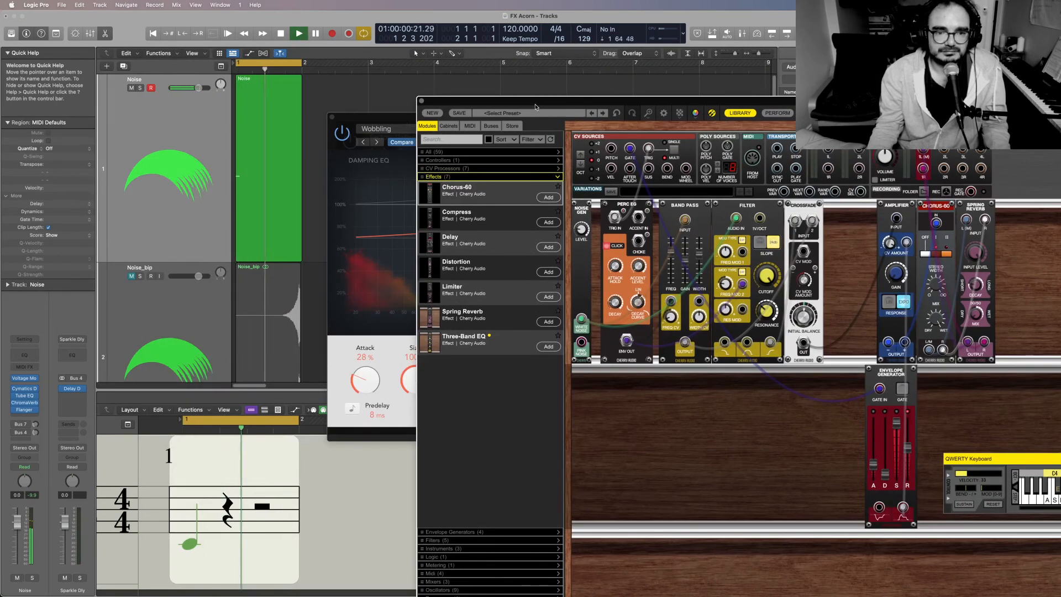
{"action": "key", "text": "space"}
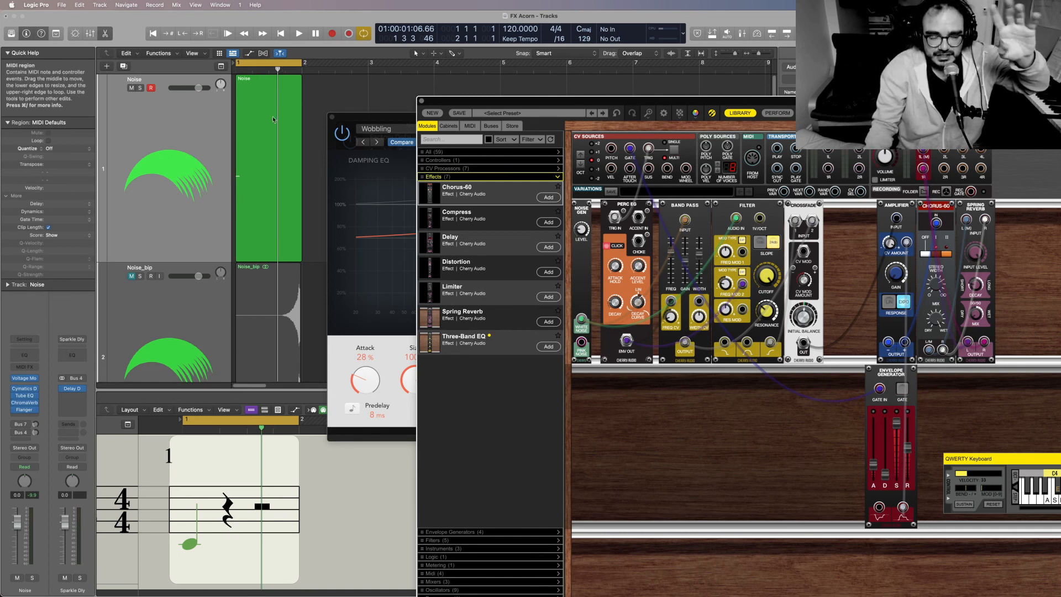
Bypass ChromaVerb and Flanger on the Noise channel and play the loop from the project start
{"action": "left_click", "coordinate": [14, 402]}
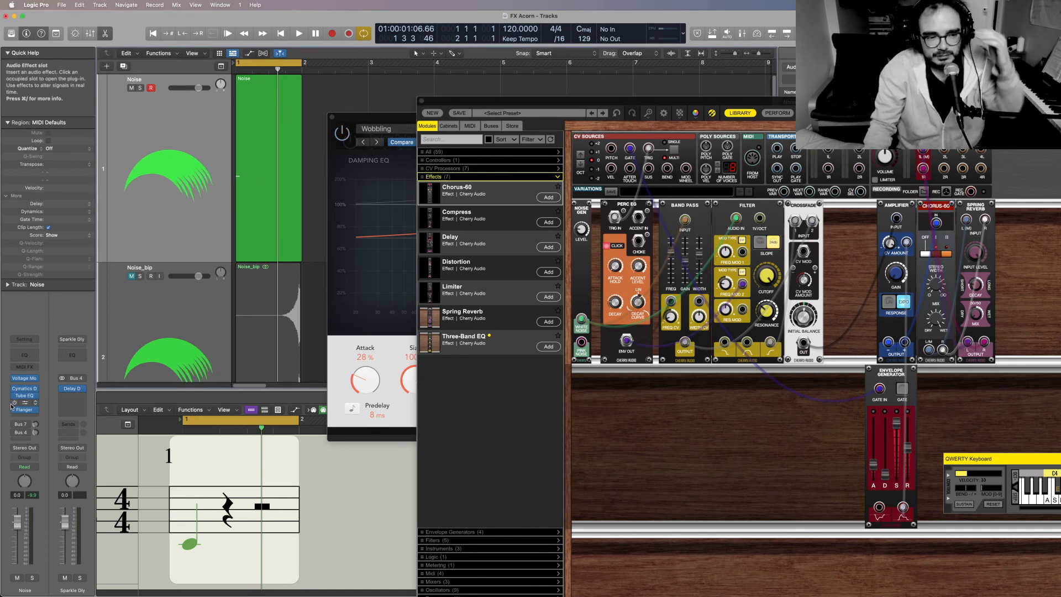
{"action": "left_click", "coordinate": [14, 409]}
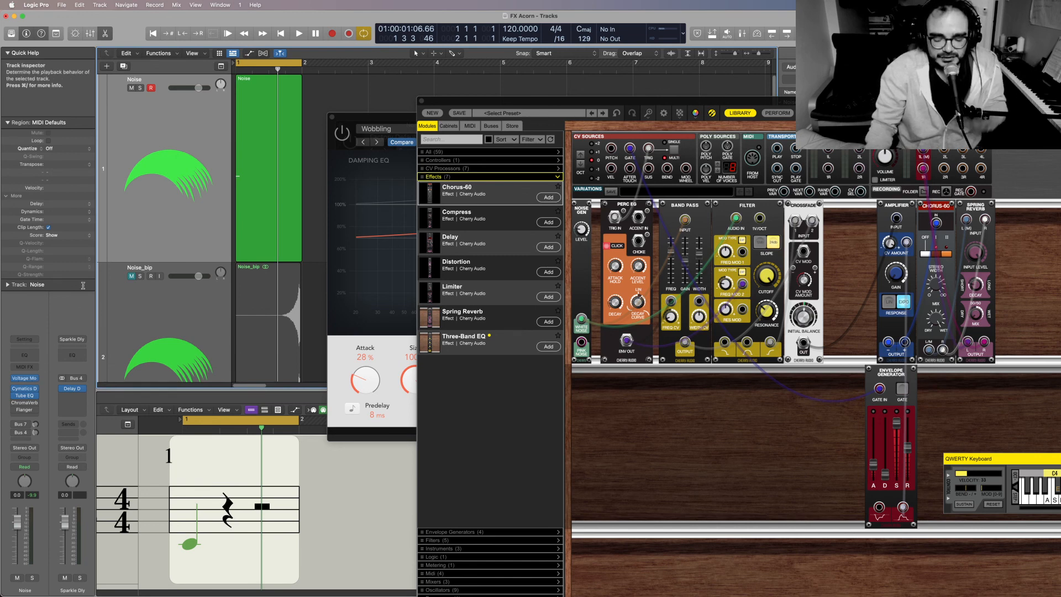
{"action": "key", "text": "Return"}
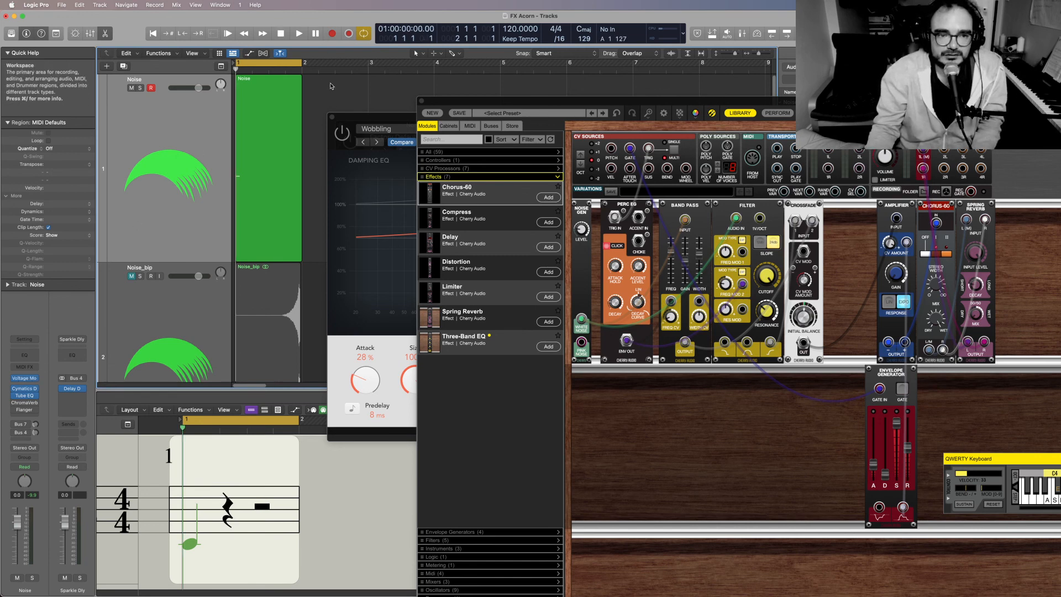
{"action": "key", "text": "space"}
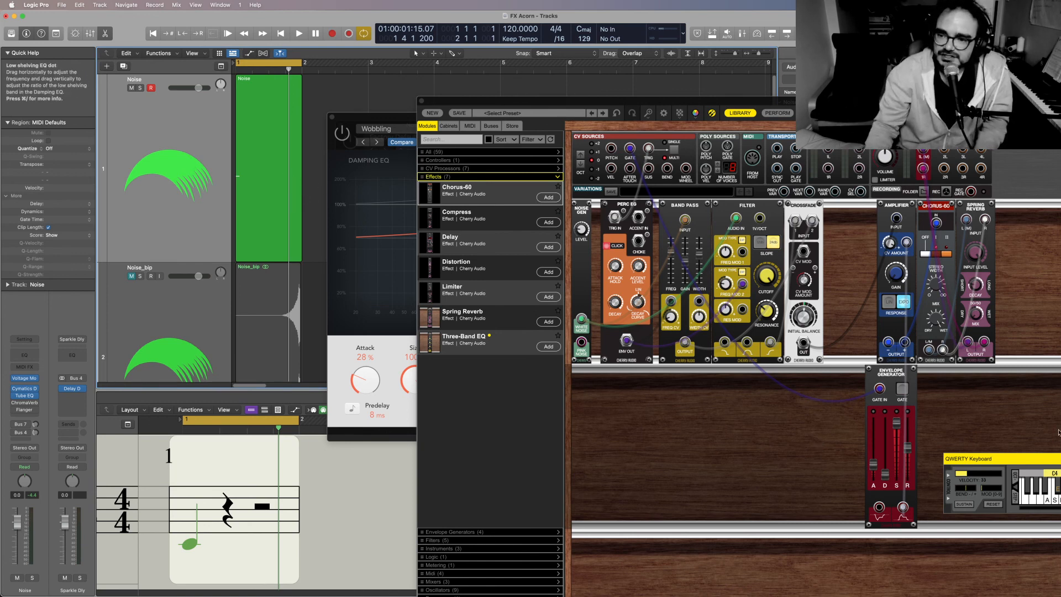
Adjust the Chorus-60's Wet/Dry Mix to about 49% and the Spring Reverb's mix, checking both with loop playback
{"action": "left_click", "coordinate": [940, 332]}
{"action": "left_click_drag", "start_coordinate": [940, 332], "coordinate": [944, 347]}
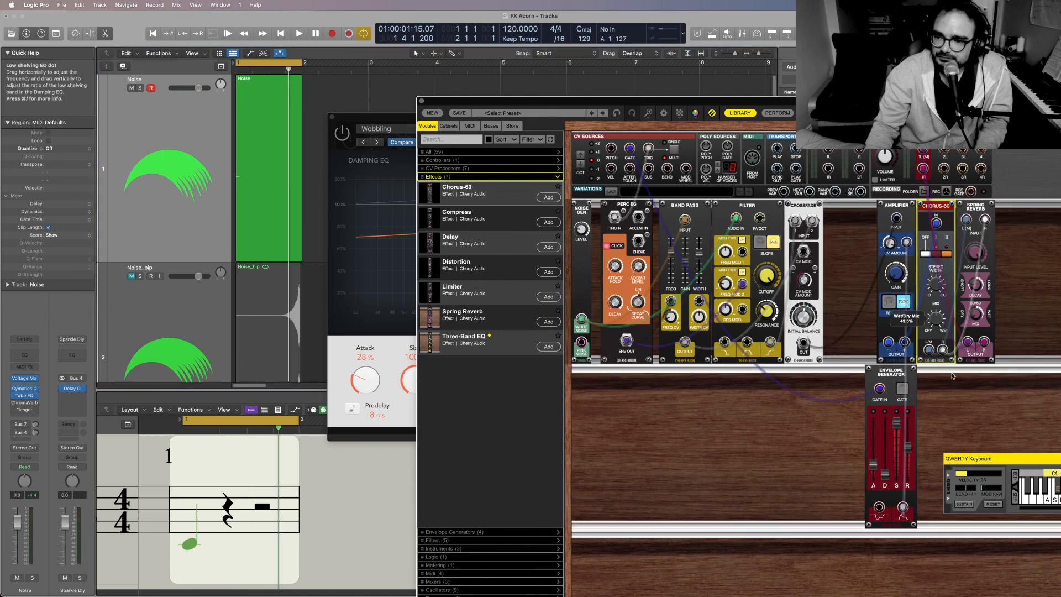
{"action": "left_click", "coordinate": [983, 317]}
{"action": "key", "text": "space"}
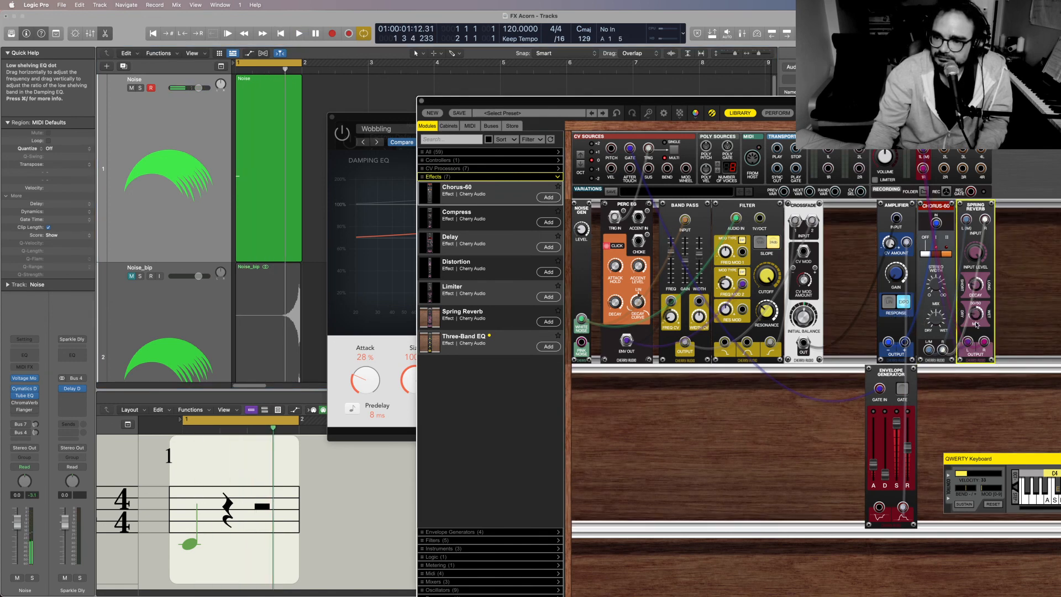
{"action": "key", "text": "space"}
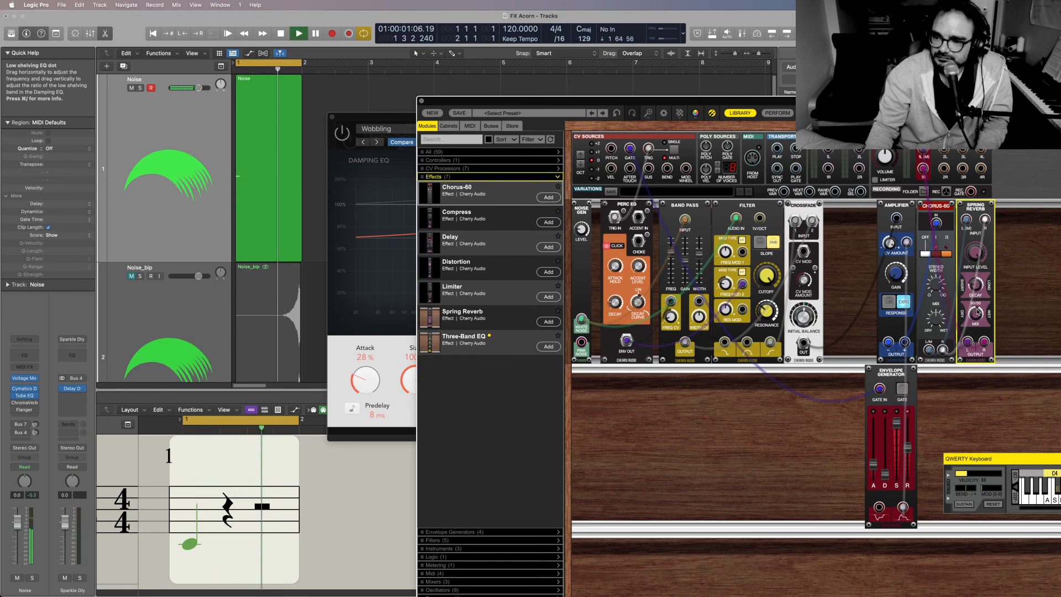
Refine the Chorus-60's mode, stereo width and mix, and the Spring Reverb's decay and mix, during loop playback
{"action": "left_click", "coordinate": [945, 250]}
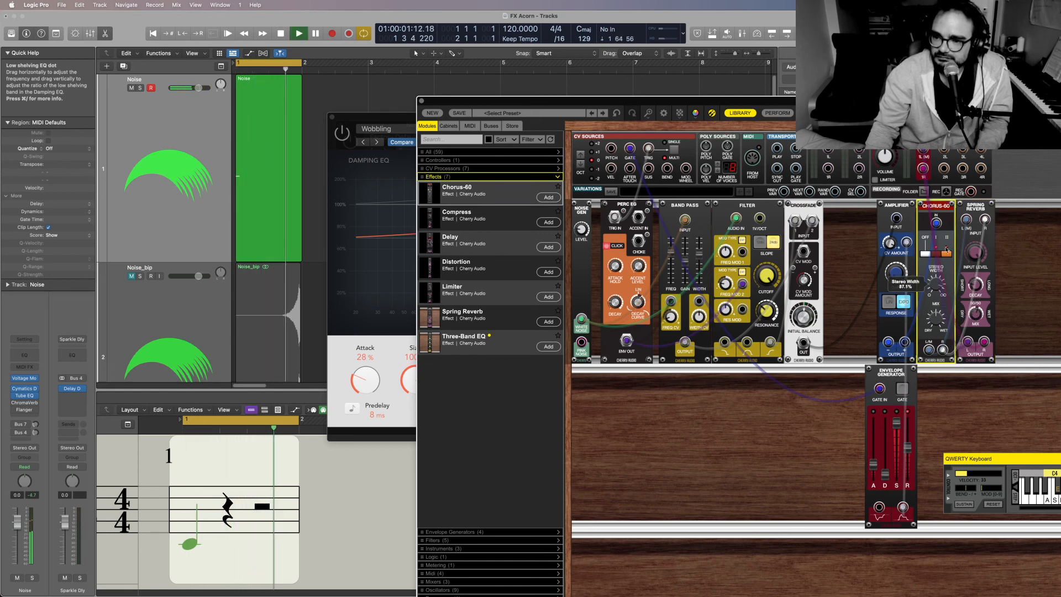
{"action": "left_click", "coordinate": [967, 211]}
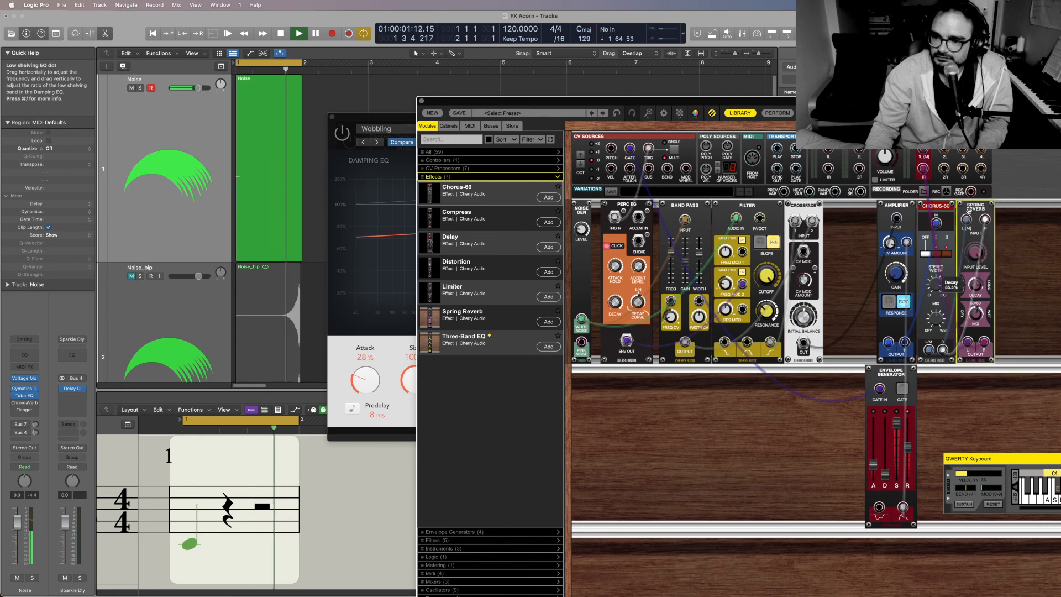
{"action": "left_click_drag", "start_coordinate": [976, 284], "coordinate": [977, 365]}
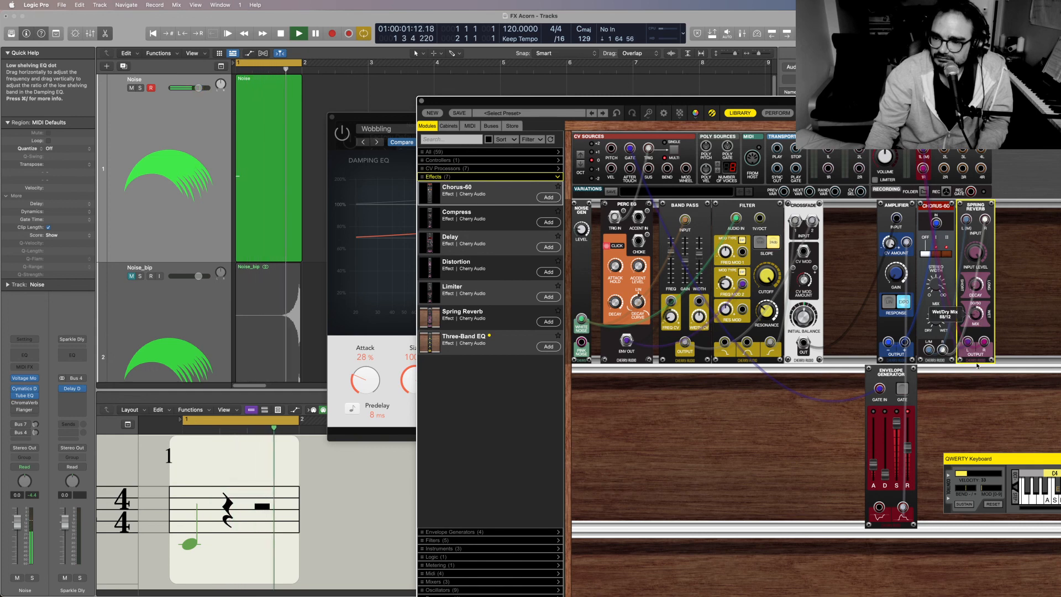
{"action": "left_click", "coordinate": [935, 317]}
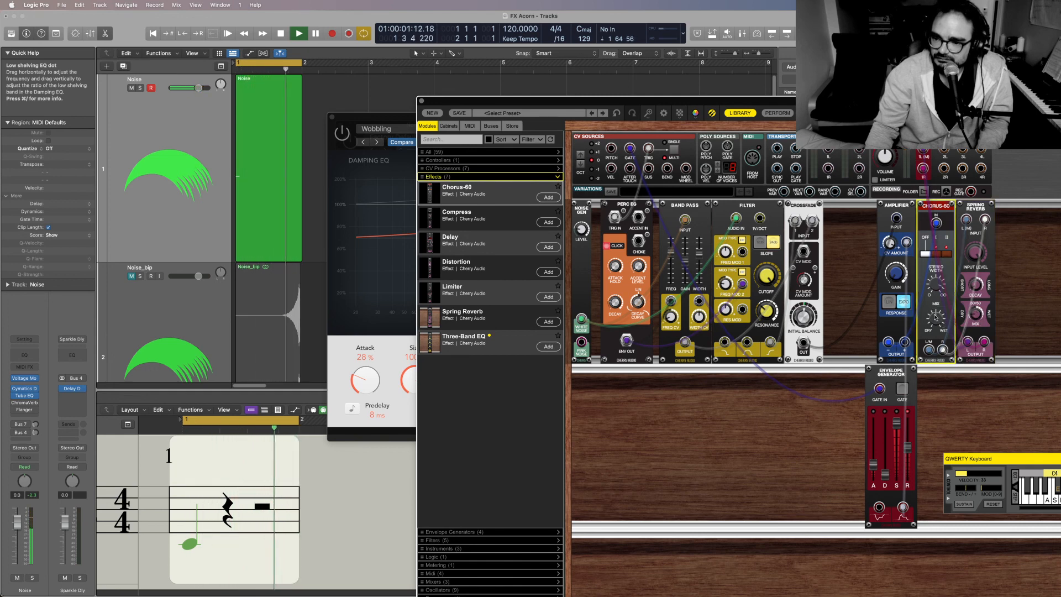
{"action": "left_click", "coordinate": [938, 254]}
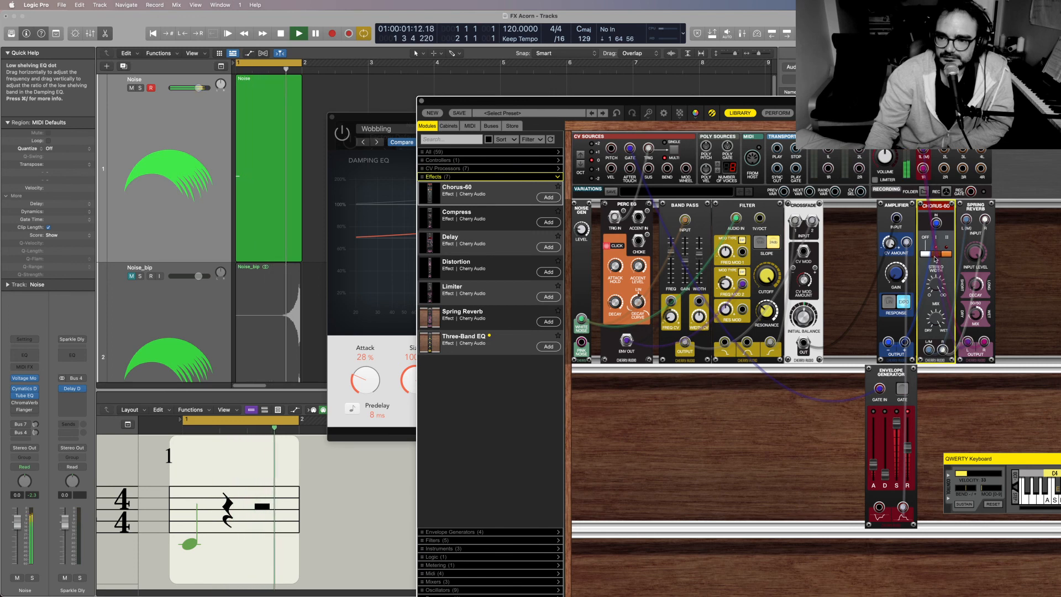
Set the Chorus-60's Wet/Dry Mix to about 25% during loop playback and select the Spring Reverb module
{"action": "mouse_move", "coordinate": [935, 285]}
{"action": "left_mouse_down"}
{"action": "mouse_move", "coordinate": [943, 338]}
{"action": "mouse_move", "coordinate": [937, 280]}
{"action": "left_mouse_up"}
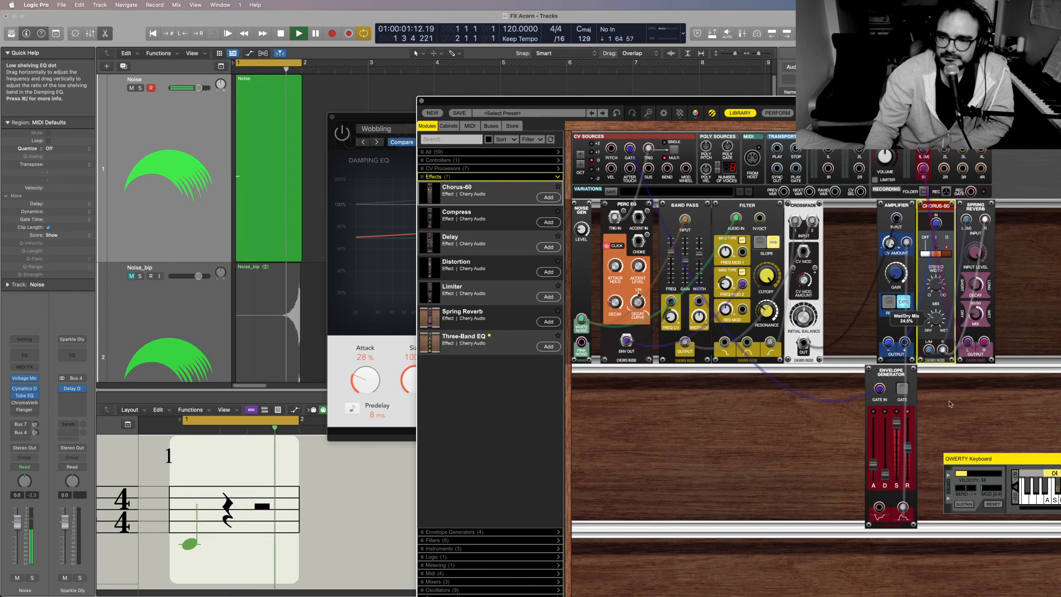
{"action": "left_click", "coordinate": [974, 301]}
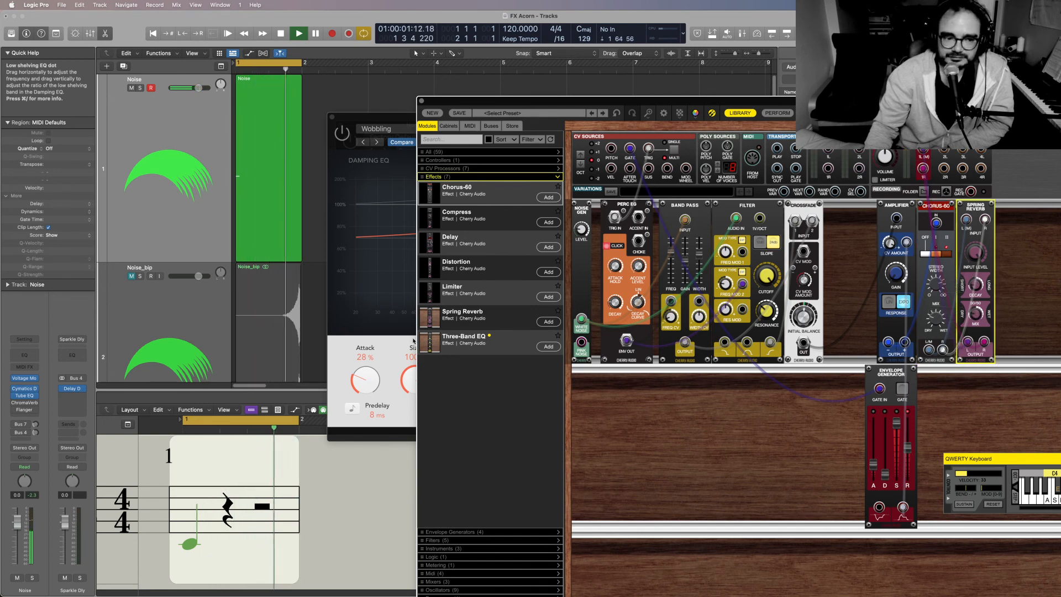
Re-enable ChromaVerb and Flanger on the Noise channel and move the Voltage Modular window so the whole module rack shows
{"action": "left_click", "coordinate": [17, 415]}
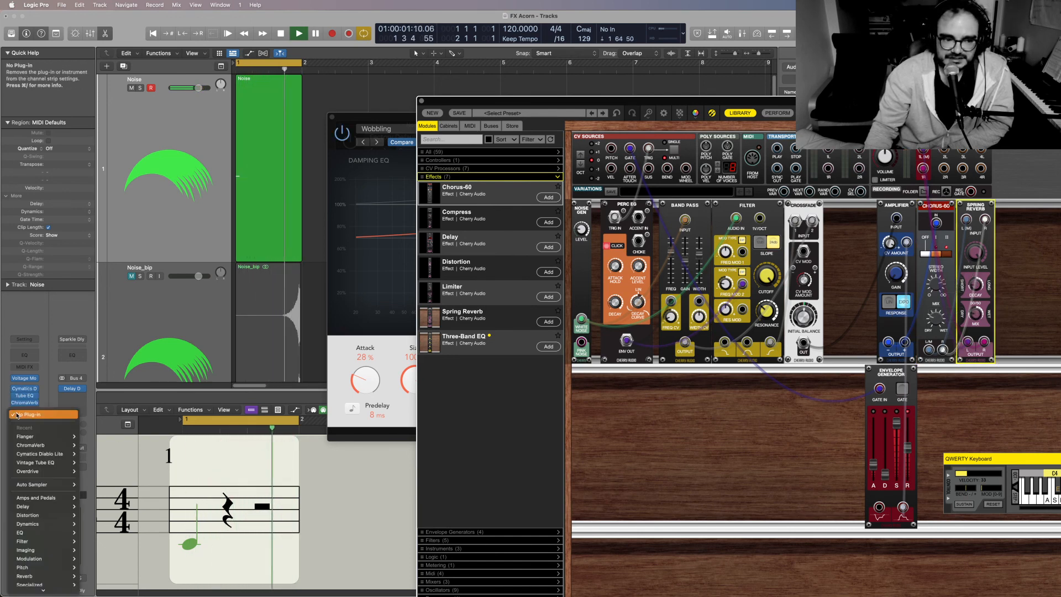
{"action": "left_click", "coordinate": [25, 437]}
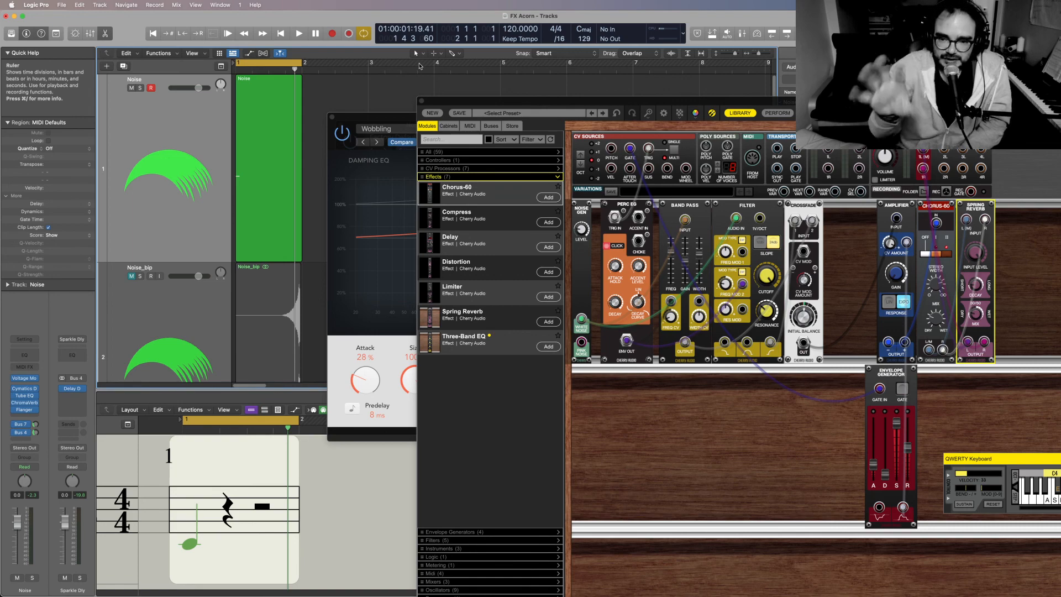
{"action": "left_click_drag", "start_coordinate": [848, 100], "coordinate": [530, 46]}
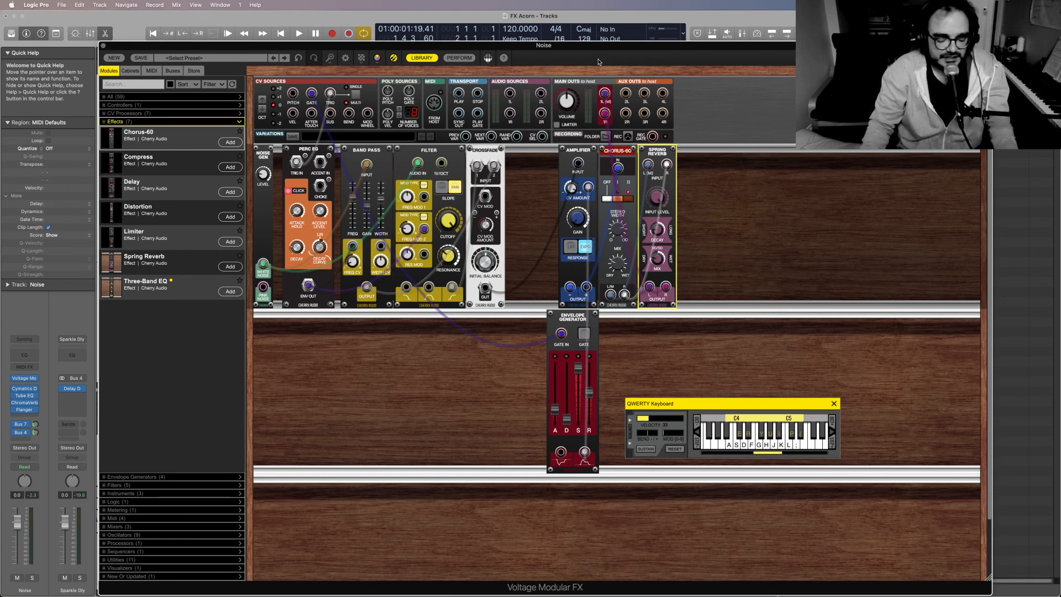
Switch to OBS and activate the ME scene
{"action": "key", "text": "super+Tab"}
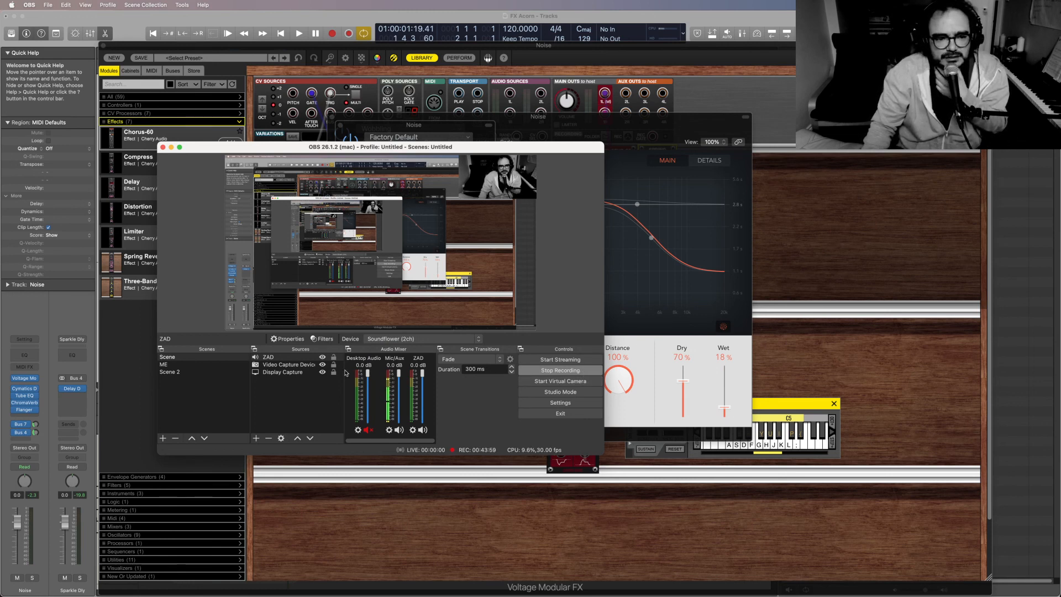
{"action": "left_click", "coordinate": [171, 366]}
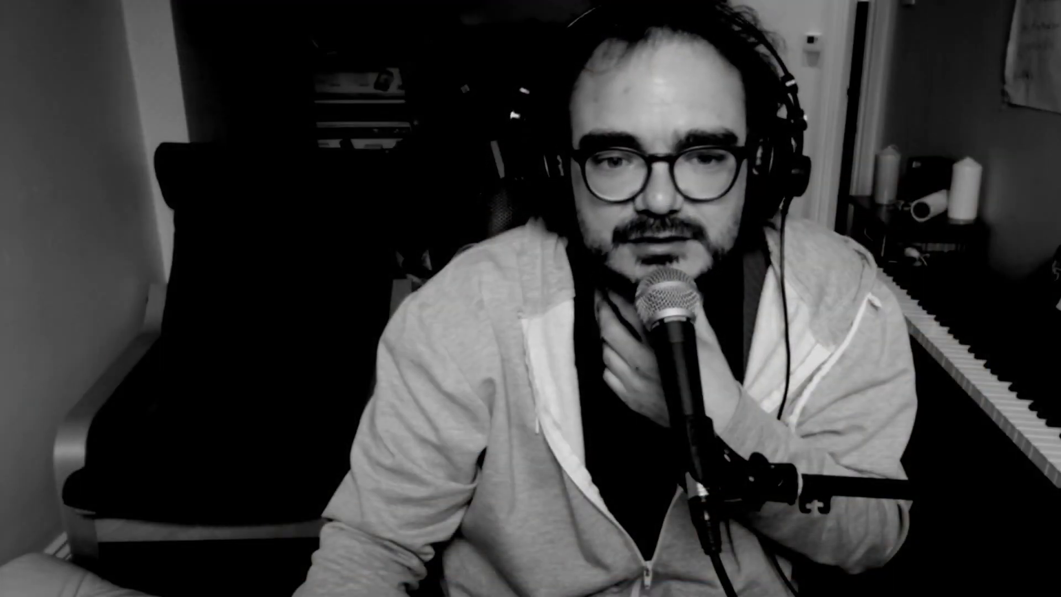